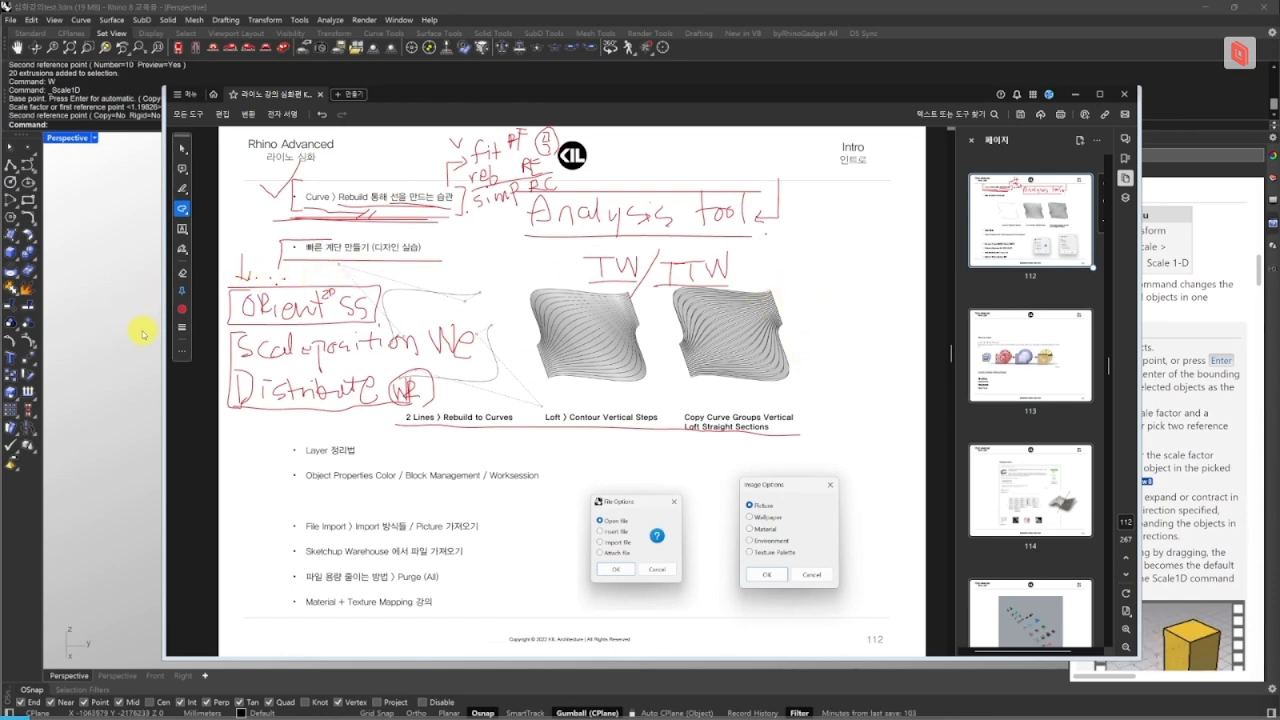
# - Switch to Rhino and select the whole piano keyboard model together with its curves
pyautogui.click(71, 371)
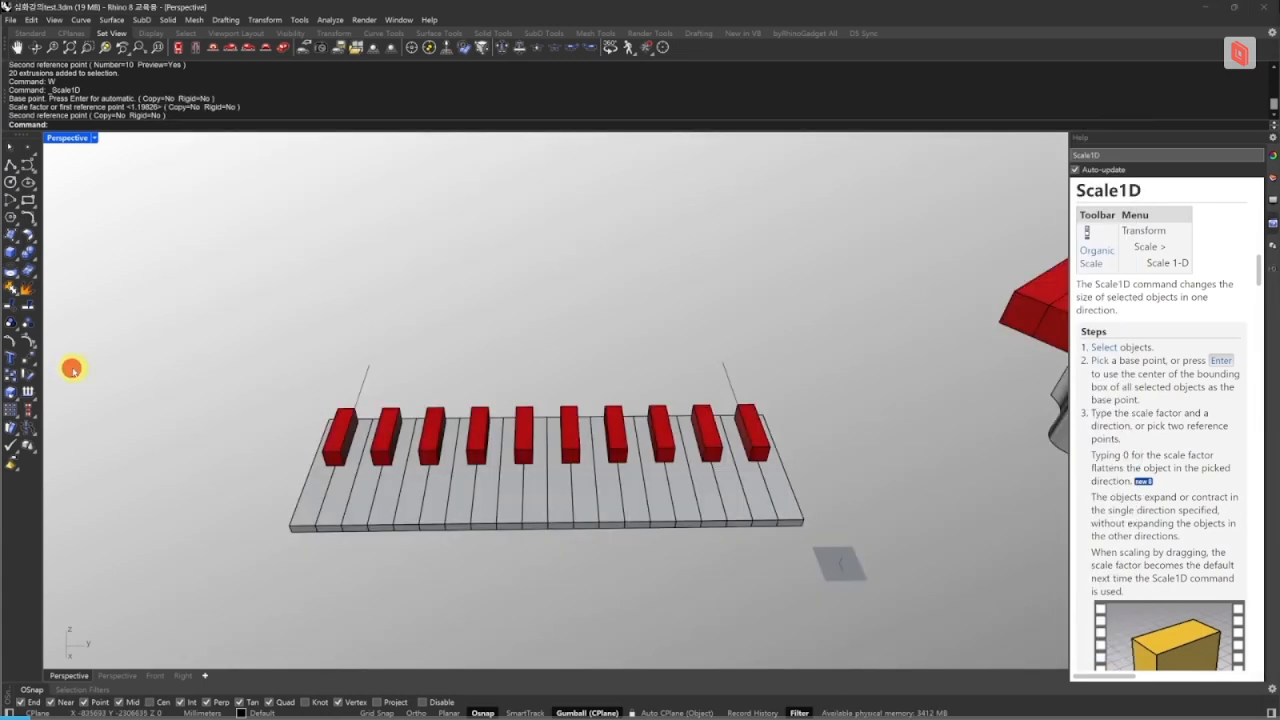
pyautogui.scroll(-8, 511, 466)
pyautogui.moveTo(511, 466); pyautogui.dragTo(650, 470, button='right')
pyautogui.moveTo(731, 517); pyautogui.dragTo(130, 262)
pyautogui.moveTo(626, 397); pyautogui.dragTo(546, 466, button='right')
pyautogui.scroll(8, 615, 462)
pyautogui.write('ww')
pyautogui.press('space')
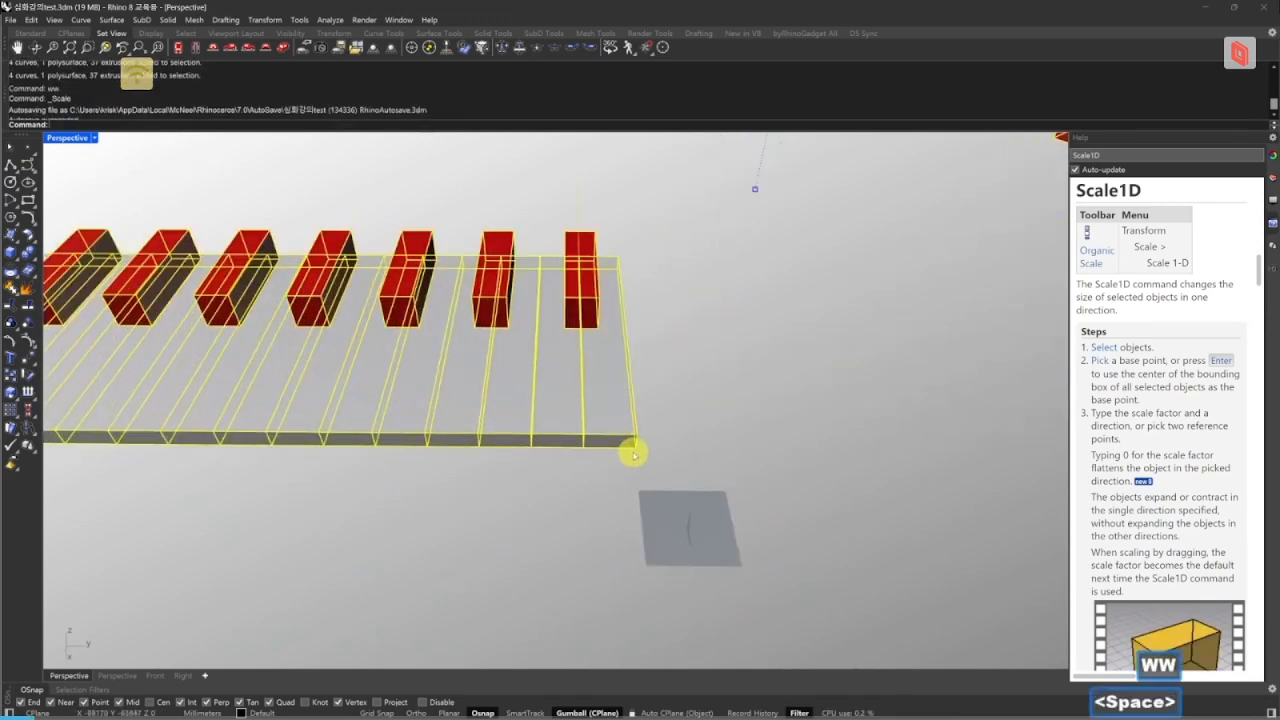
pyautogui.click(587, 444)
pyautogui.click(587, 444)
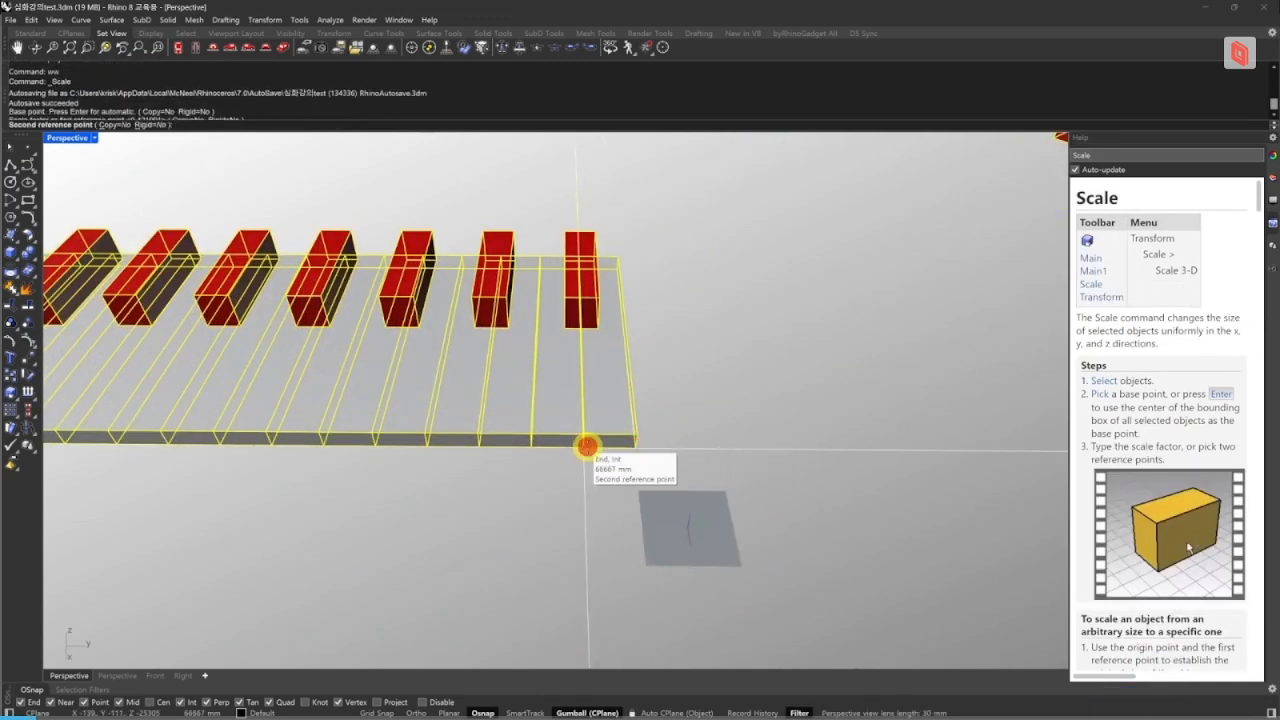
pyautogui.press('Escape')
# - Show all hidden objects in the model
pyautogui.scroll(-5, 590, 440)
pyautogui.write('qq')
pyautogui.press('space')
pyautogui.scroll(-3, 594, 453)
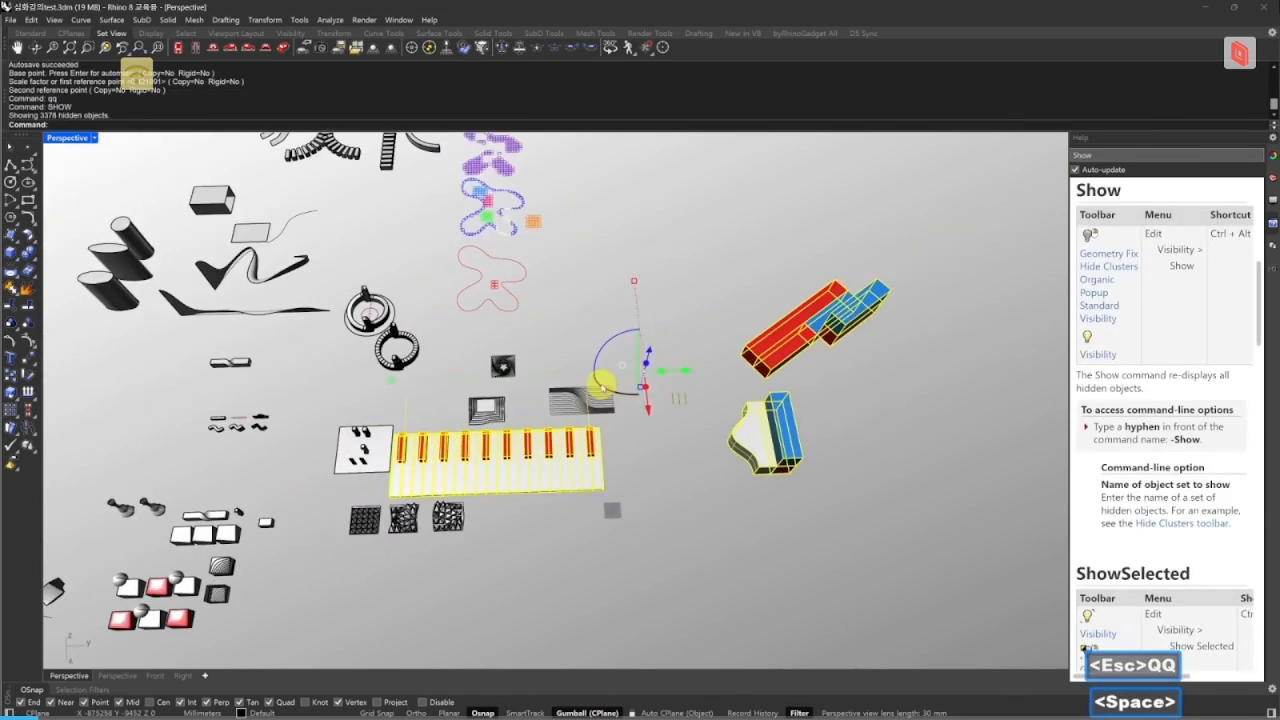
# - Move the selected piano keyboard model away from the other practice objects
pyautogui.scroll(3, 386, 381)
pyautogui.moveTo(370, 377); pyautogui.dragTo(539, 367)
pyautogui.moveTo(700, 360); pyautogui.dragTo(716, 381, button='right')
pyautogui.moveTo(796, 370); pyautogui.dragTo(962, 187)
# - Zoom in on the construction plane grid in the empty part of the model
pyautogui.scroll(-4, 705, 550)
pyautogui.keyDown('shift'); pyautogui.moveTo(697, 548); pyautogui.dragTo(703, 556, button='right'); pyautogui.keyUp('shift')
pyautogui.scroll(5, 703, 556)
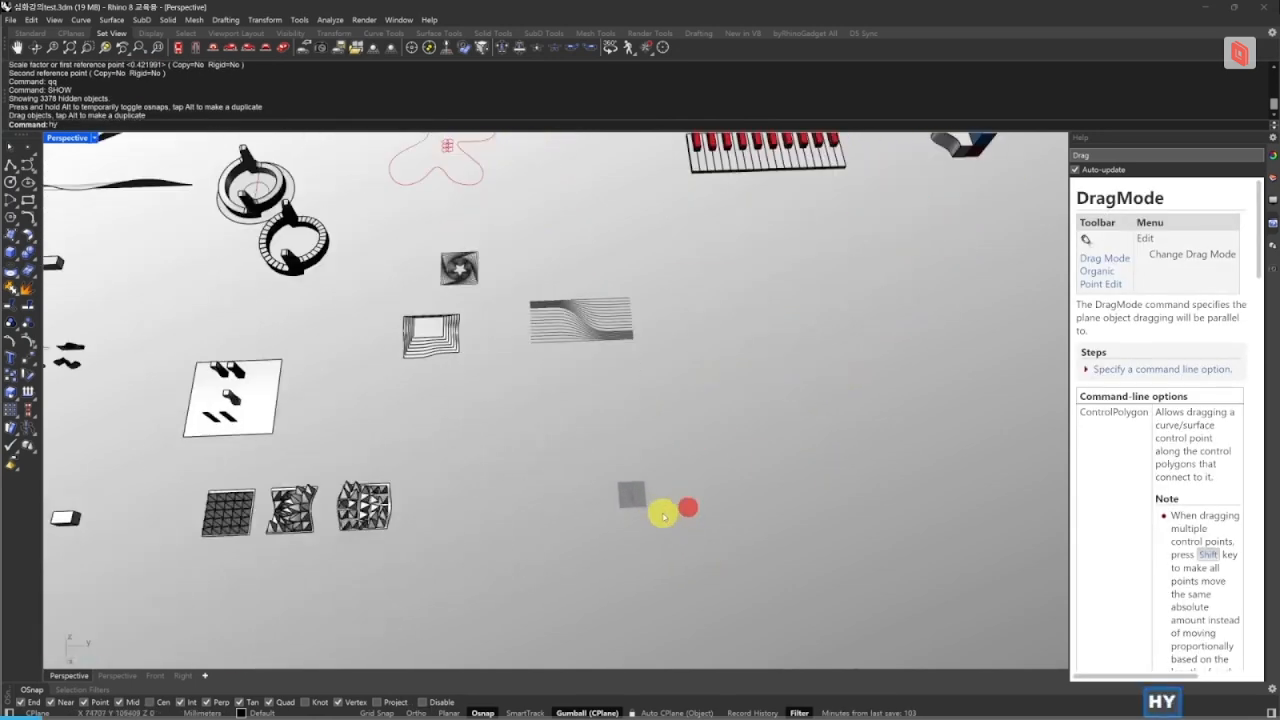
pyautogui.press('space')
pyautogui.press('Escape')
pyautogui.write('z')
pyautogui.moveTo(688, 531); pyautogui.dragTo(575, 440)
pyautogui.moveTo(566, 431); pyautogui.dragTo(483, 546, button='right')
pyautogui.write('z')
pyautogui.moveTo(422, 561); pyautogui.dragTo(227, 435)
pyautogui.moveTo(351, 446); pyautogui.dragTo(720, 451, button='right')
pyautogui.write('z')
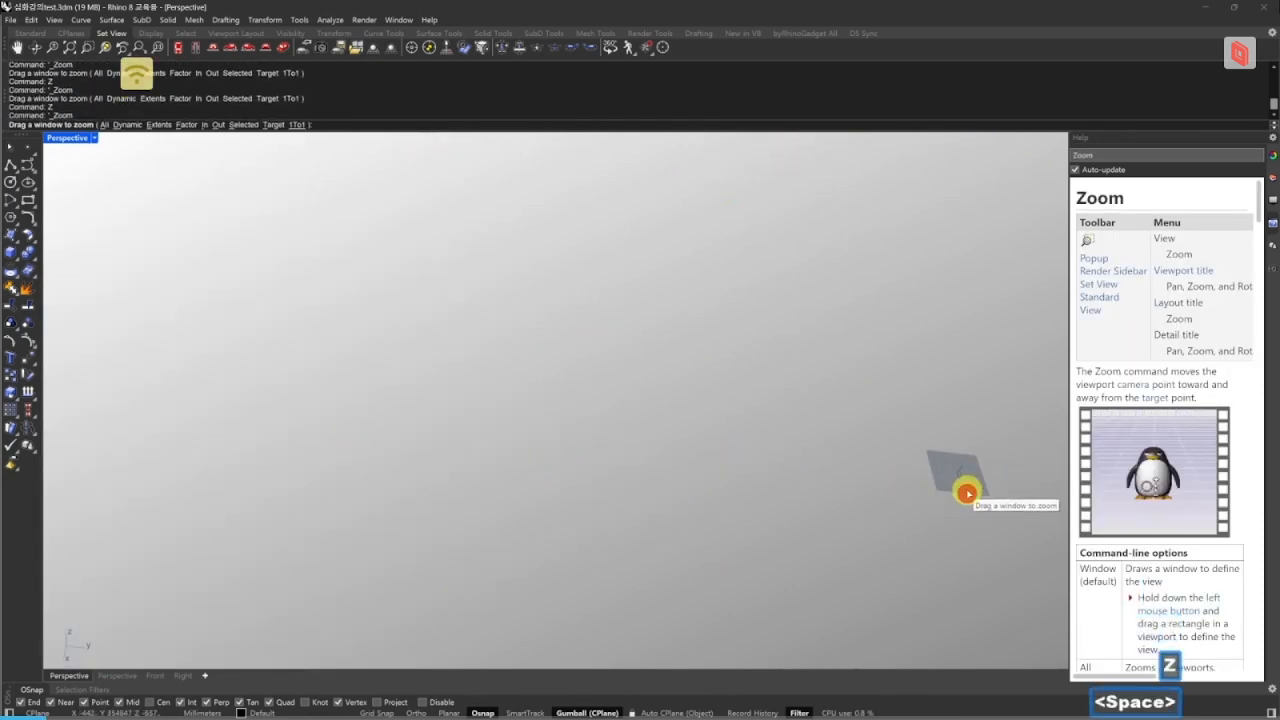
pyautogui.moveTo(966, 494); pyautogui.dragTo(946, 458)
pyautogui.moveTo(948, 460); pyautogui.dragTo(744, 518, button='right')
pyautogui.write('z')
pyautogui.moveTo(731, 514); pyautogui.dragTo(674, 477)
pyautogui.moveTo(689, 483); pyautogui.dragTo(650, 465, button='right')
pyautogui.write('z')
pyautogui.moveTo(647, 464); pyautogui.dragTo(601, 413)
pyautogui.press('Escape')
pyautogui.scroll(5, 648, 432)
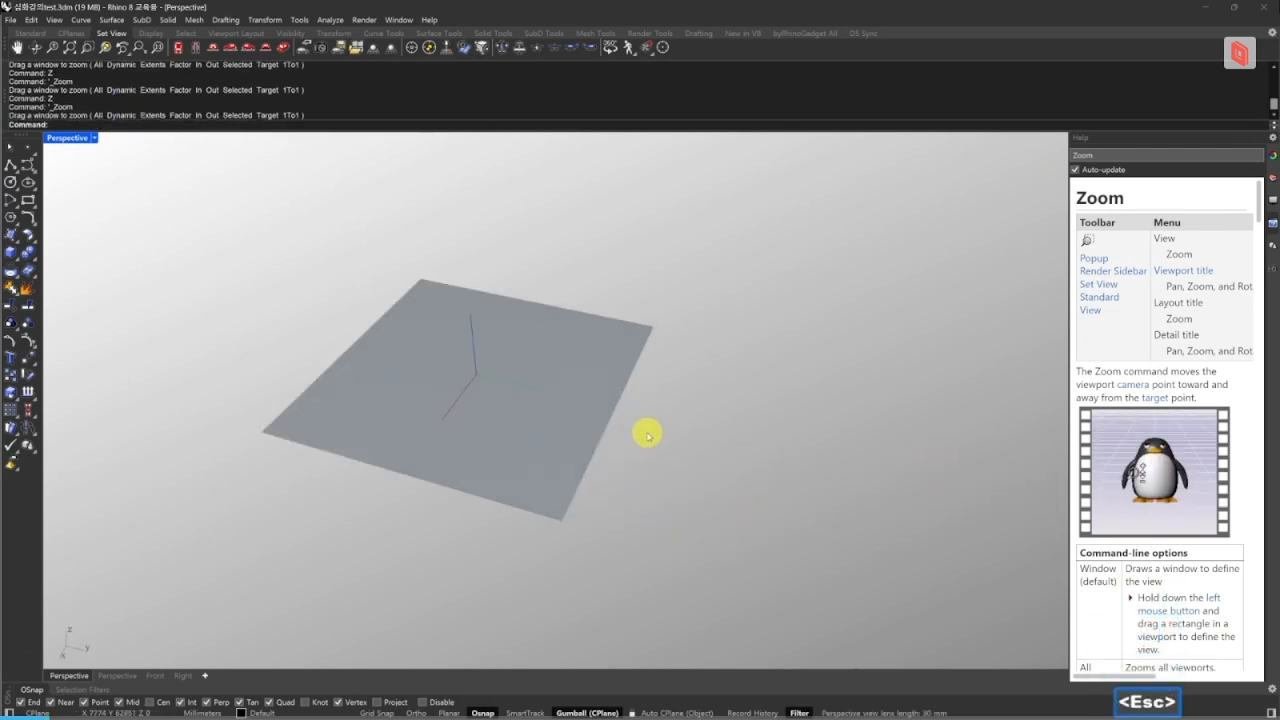
# - Draw a vertical line 3 m high beside the construction plane grid
pyautogui.write('kl')
pyautogui.click(659, 429)
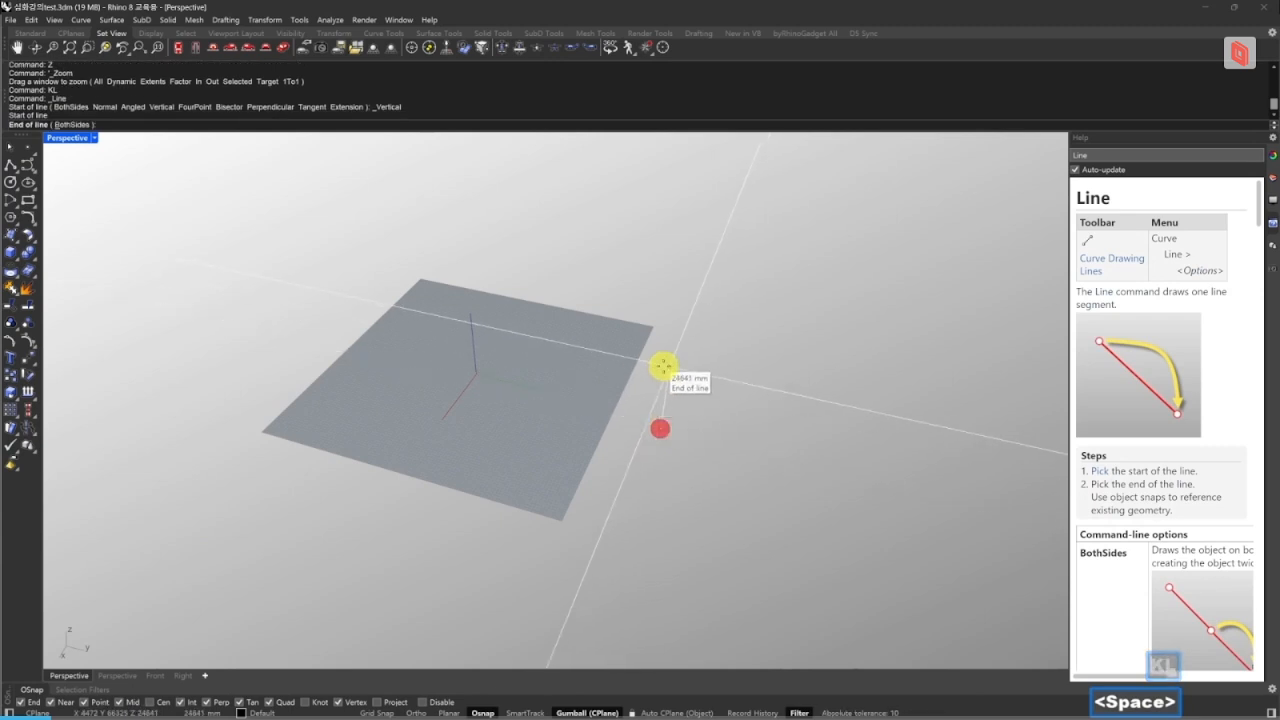
pyautogui.write('3M')
pyautogui.press('space')
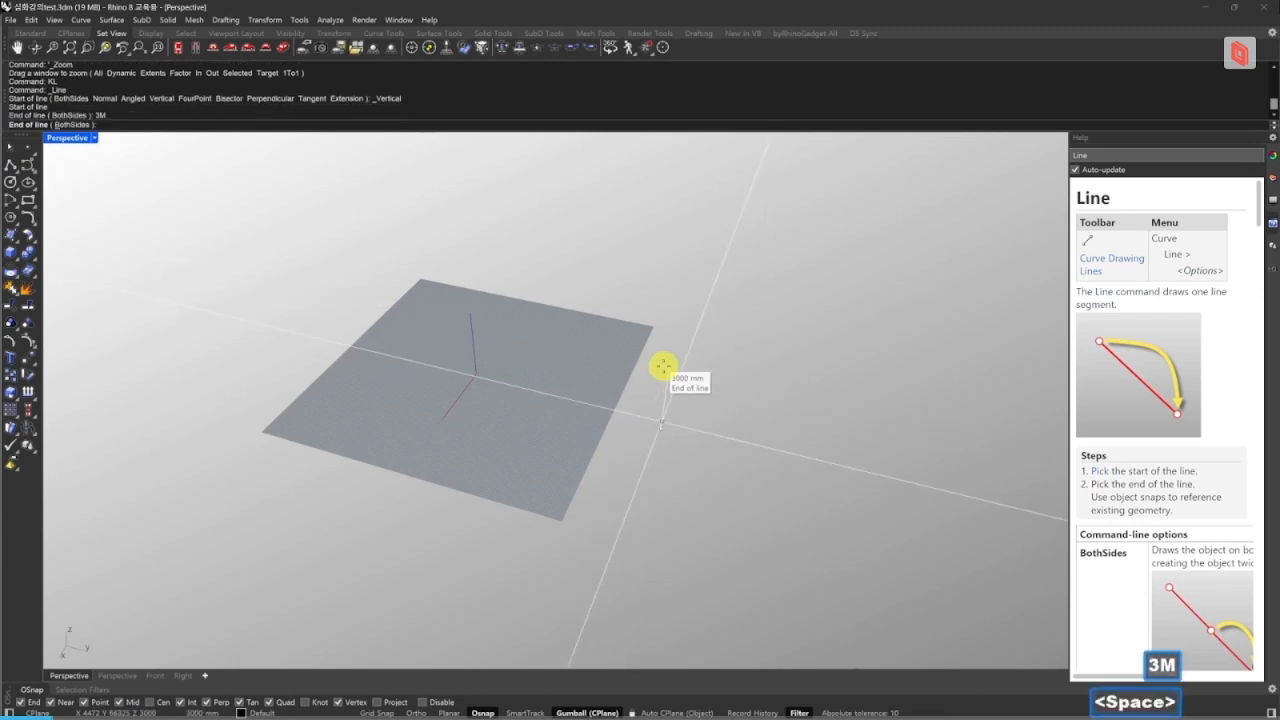
pyautogui.click(667, 368)
pyautogui.press('Escape')
pyautogui.scroll(10, 679, 432)
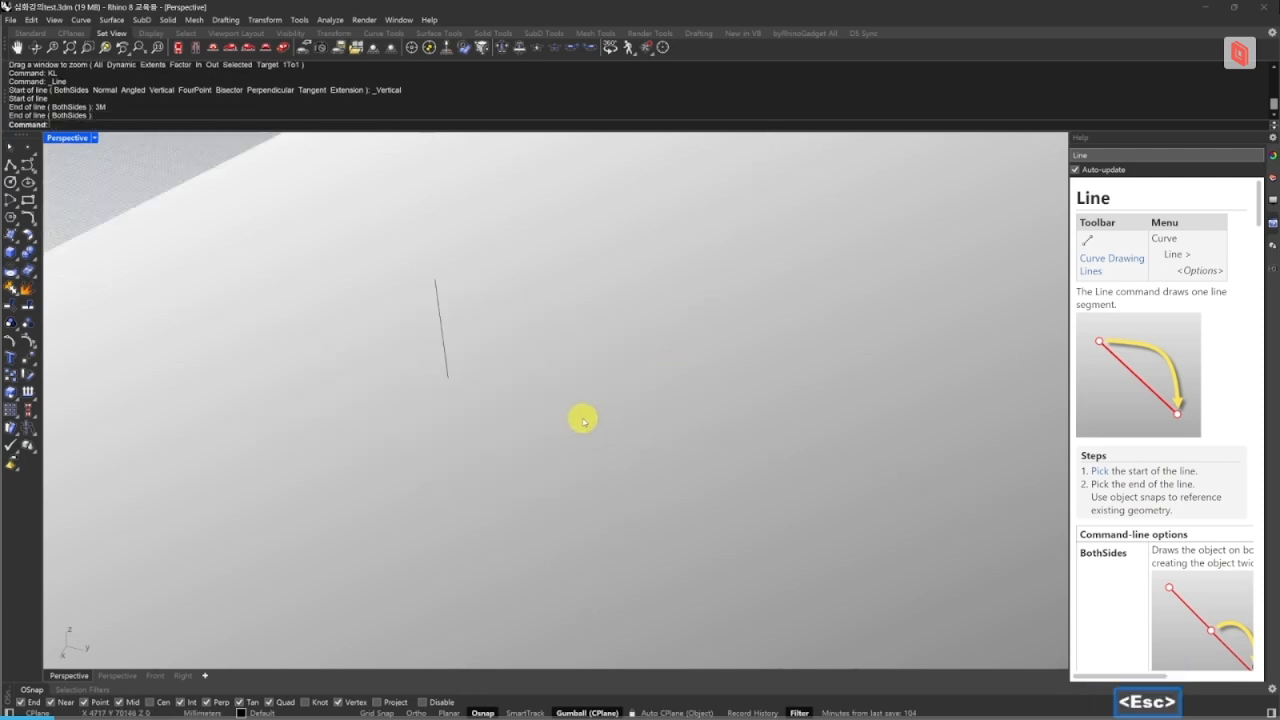
# - Extrude the vertical line horizontally into a rectangular surface and delete the source line
pyautogui.moveTo(583, 418); pyautogui.dragTo(279, 227)
pyautogui.write('Z S')
pyautogui.press('Escape')
pyautogui.moveTo(484, 332); pyautogui.dragTo(323, 346, button='right')
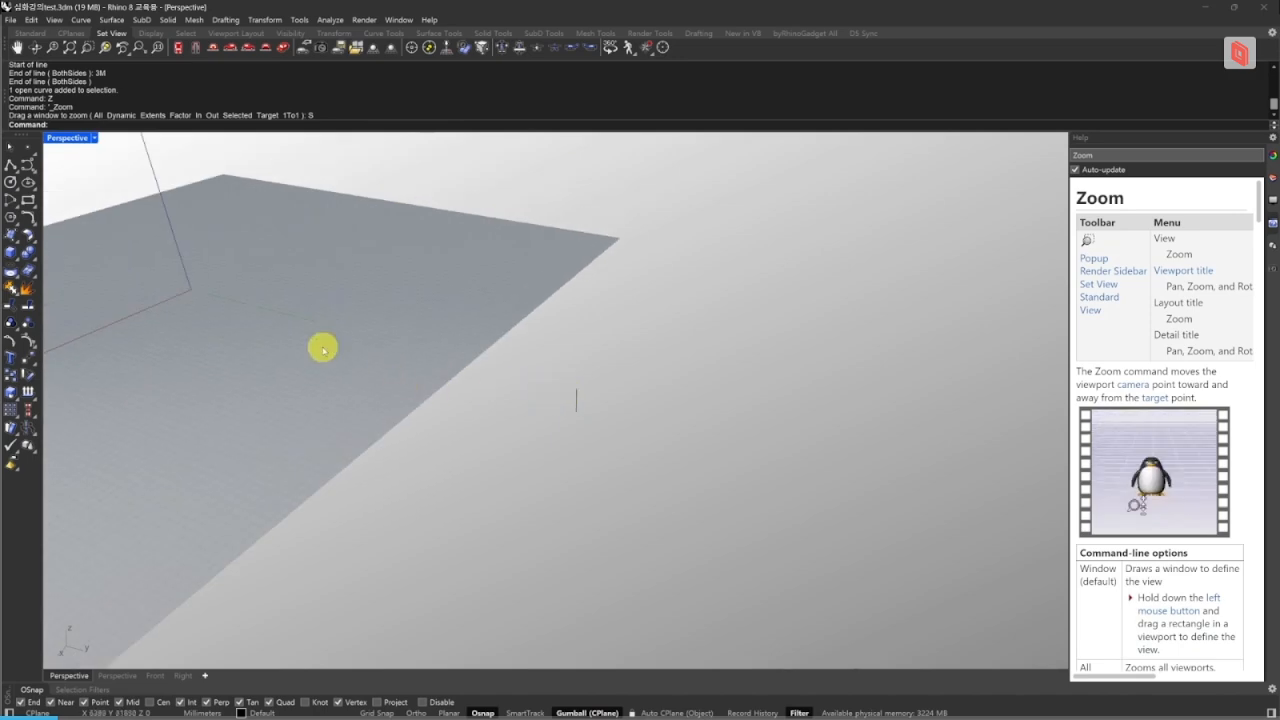
pyautogui.click(575, 395)
pyautogui.scroll(4, 575, 395)
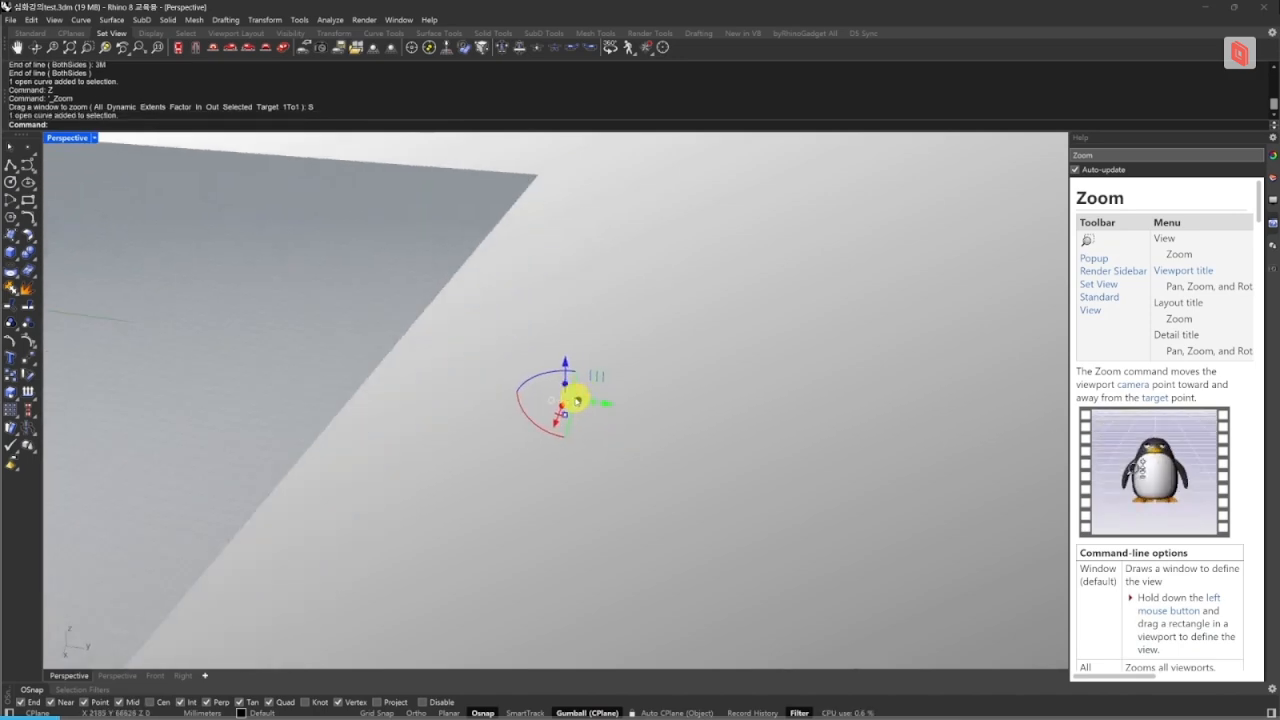
pyautogui.moveTo(575, 395); pyautogui.dragTo(608, 420)
pyautogui.write('e')
pyautogui.press('space')
pyautogui.press('Escape')
pyautogui.press('Escape')
# - Move the surface's lower edge horizontally outward to turn the vertical surface into a long slope
pyautogui.keyDown('ctrl'); pyautogui.keyDown('shift'); pyautogui.click(591, 420); pyautogui.keyUp('shift'); pyautogui.keyUp('ctrl')
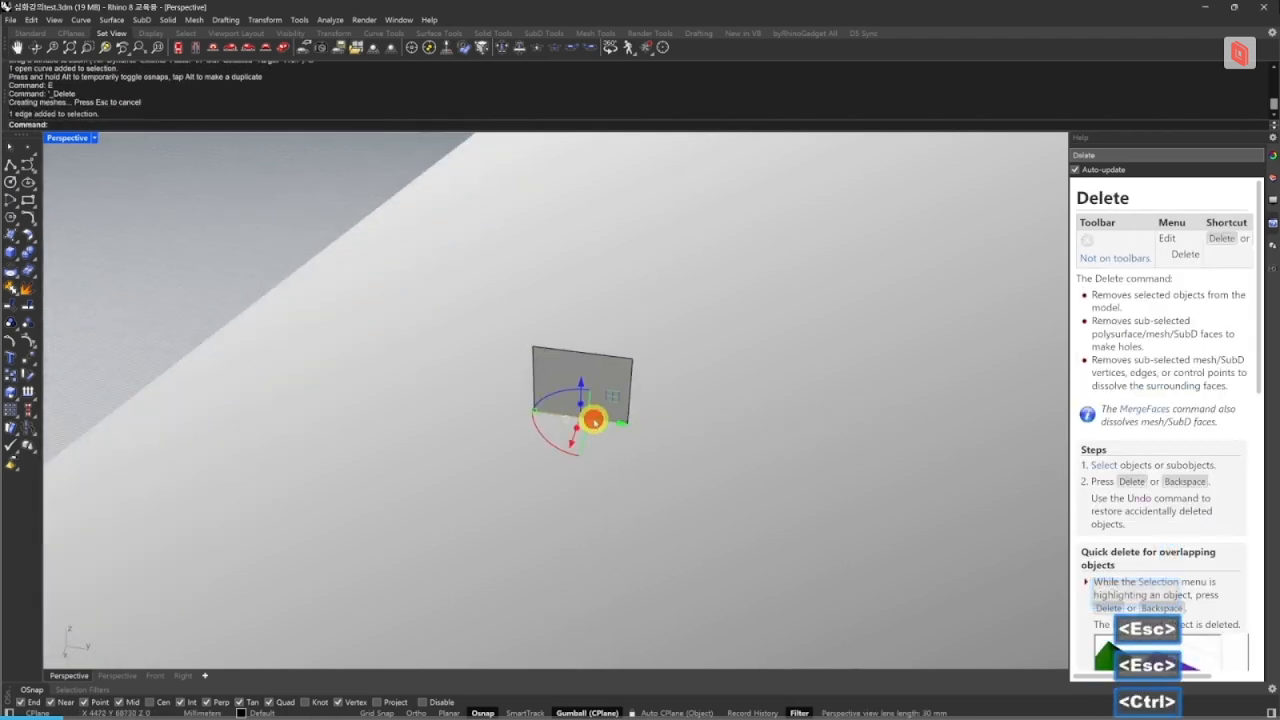
pyautogui.moveTo(591, 420); pyautogui.dragTo(528, 446, button='right')
pyautogui.moveTo(552, 444); pyautogui.dragTo(377, 503)
pyautogui.press('Escape')
pyautogui.press('Escape')
# - Delete the leftover line curves around the sloped surface
pyautogui.moveTo(598, 385); pyautogui.dragTo(775, 521)
pyautogui.write('e')
pyautogui.press('space')
pyautogui.click(797, 471)
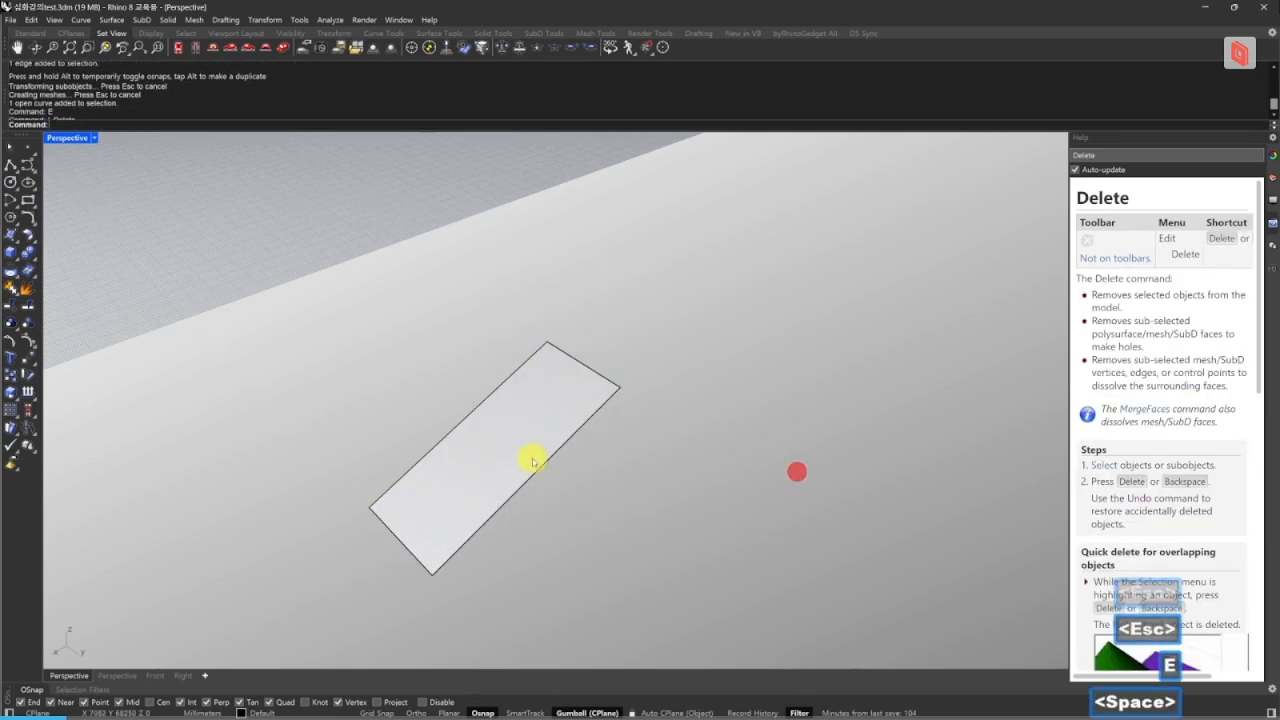
pyautogui.moveTo(555, 449); pyautogui.dragTo(637, 437, button='right')
pyautogui.press('Escape')
pyautogui.scroll(2, 637, 437)
pyautogui.moveTo(473, 328); pyautogui.dragTo(568, 443)
pyautogui.write('e')
pyautogui.press('space')
pyautogui.press('Escape')
pyautogui.moveTo(611, 423); pyautogui.dragTo(660, 418, button='right')
pyautogui.click(656, 414)
pyautogui.moveTo(595, 393); pyautogui.dragTo(539, 405, button='right')
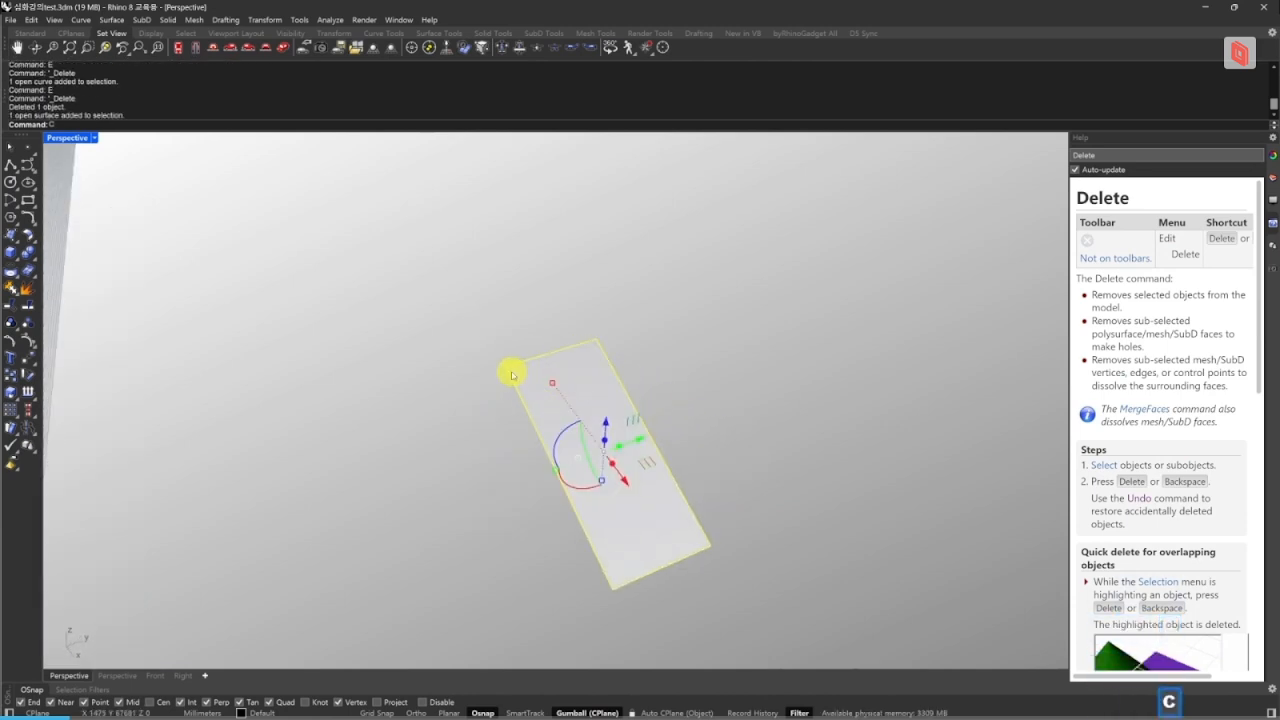
pyautogui.write('c')
pyautogui.press('space')
pyautogui.click(611, 588)
pyautogui.press('Escape')
pyautogui.press('Escape')
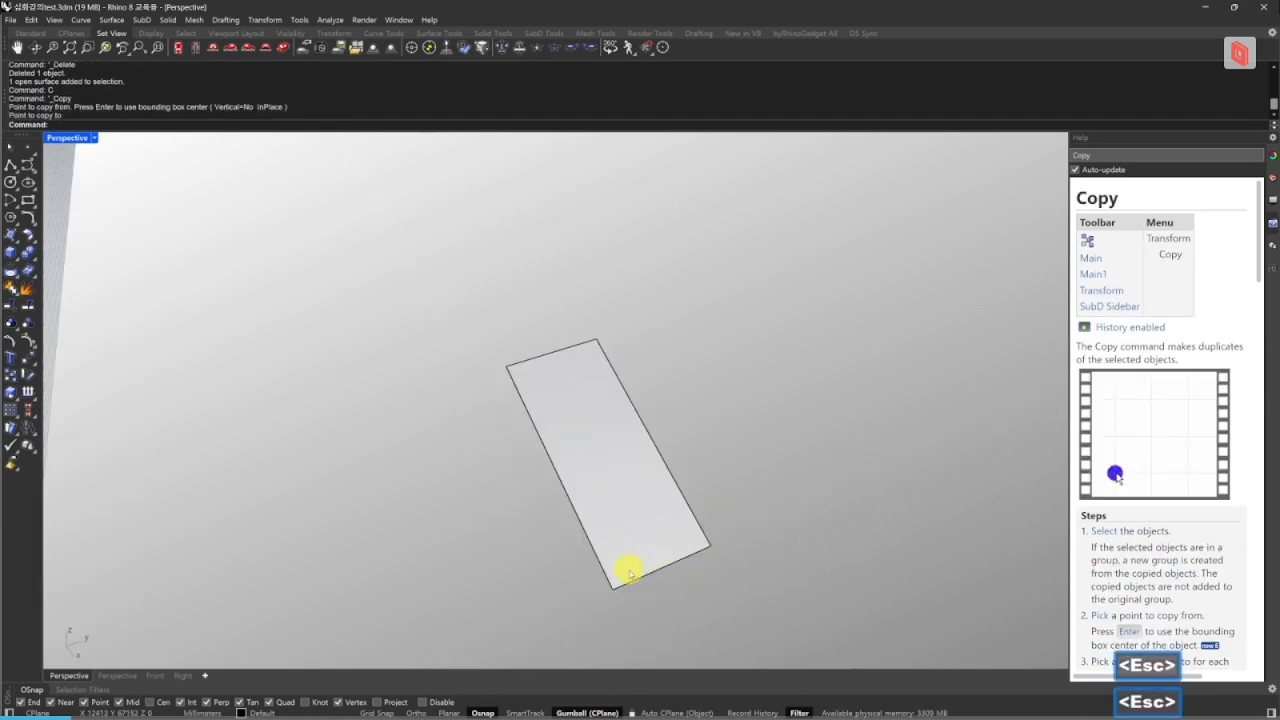
# - Duplicate the sloped surface and place the copy beside the original
pyautogui.moveTo(630, 572); pyautogui.dragTo(616, 460, button='right')
pyautogui.click(700, 491)
pyautogui.write('ww')
pyautogui.press('space')
pyautogui.press('Escape')
pyautogui.keyDown('alt'); pyautogui.moveTo(614, 457); pyautogui.dragTo(814, 457); pyautogui.keyUp('alt')
pyautogui.press('Escape')
# - Scale the copied slope uniformly by a factor of .5 from its lower corner
pyautogui.moveTo(823, 491)
pyautogui.mouseDown(button='right')
pyautogui.moveTo(729, 551)
pyautogui.moveTo(829, 471)
pyautogui.mouseUp(button='right')
pyautogui.click(729, 551)
pyautogui.write('ww')
pyautogui.press('space')
pyautogui.click(659, 575)
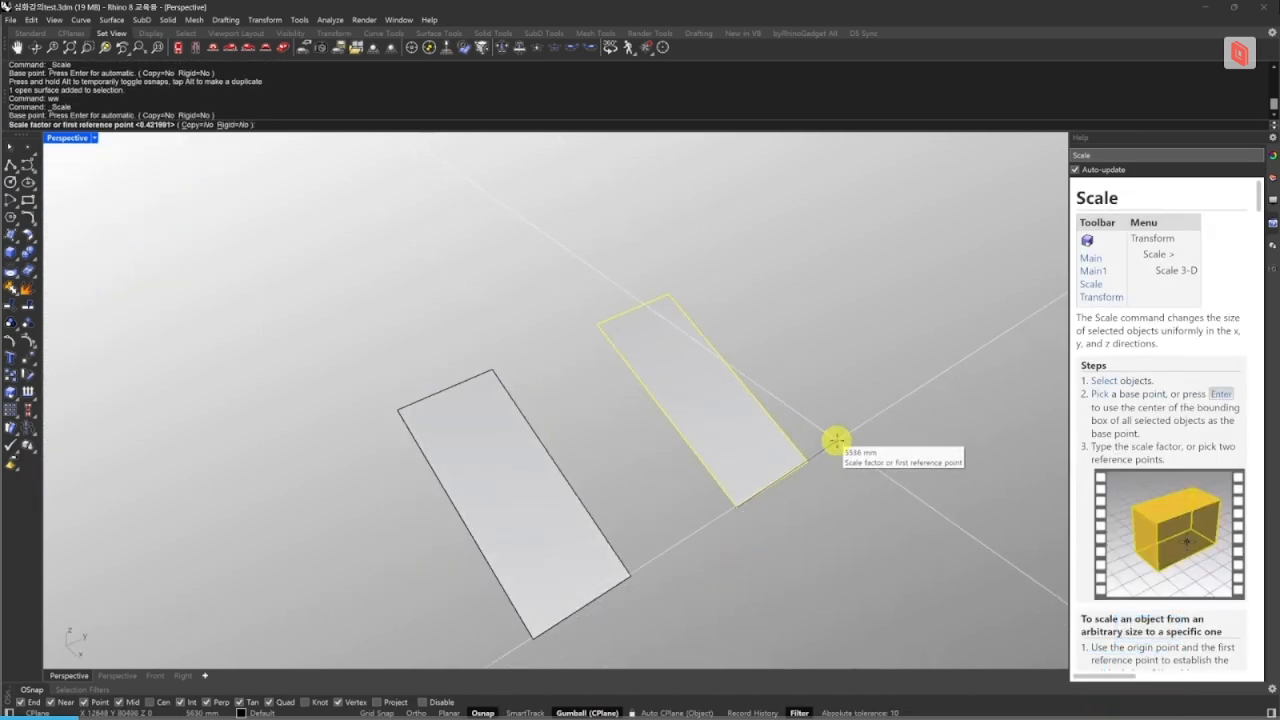
pyautogui.write('.5')
pyautogui.press('Return')
pyautogui.press('Escape')
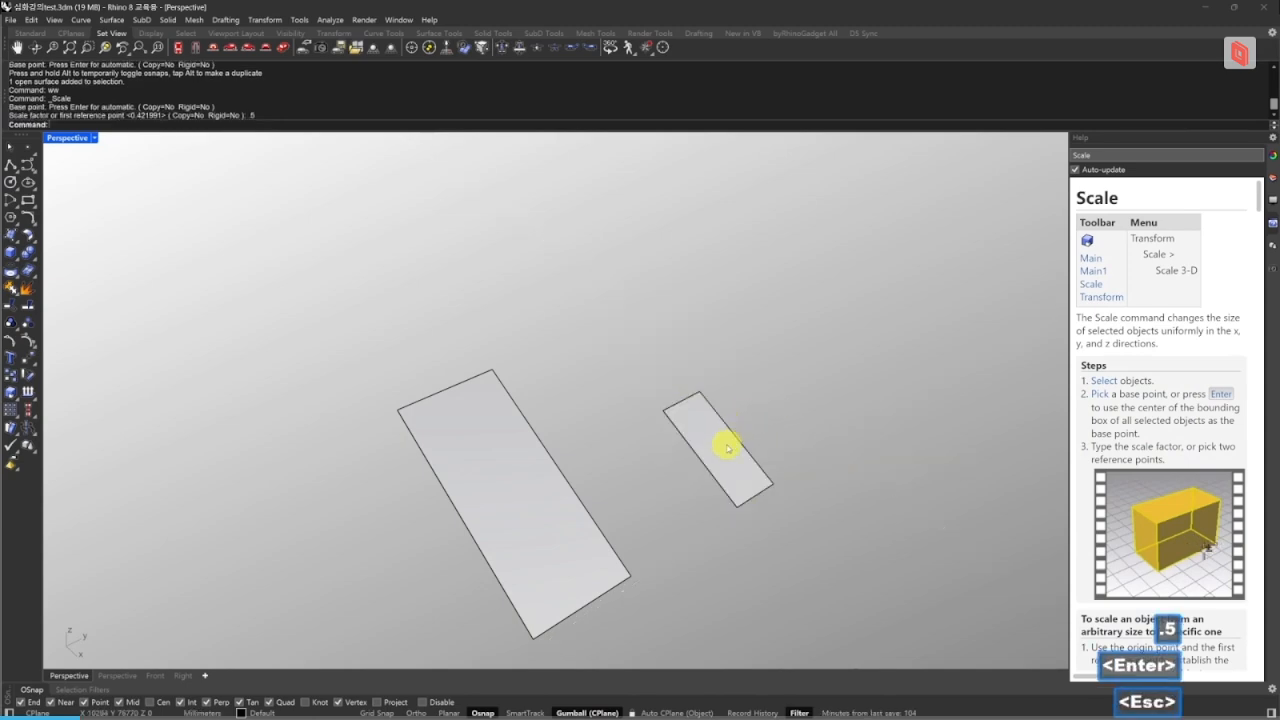
pyautogui.moveTo(726, 443); pyautogui.dragTo(722, 448)
pyautogui.press('Escape')
pyautogui.moveTo(722, 448); pyautogui.dragTo(756, 484, button='right')
pyautogui.hotkey('ctrl', 'z')
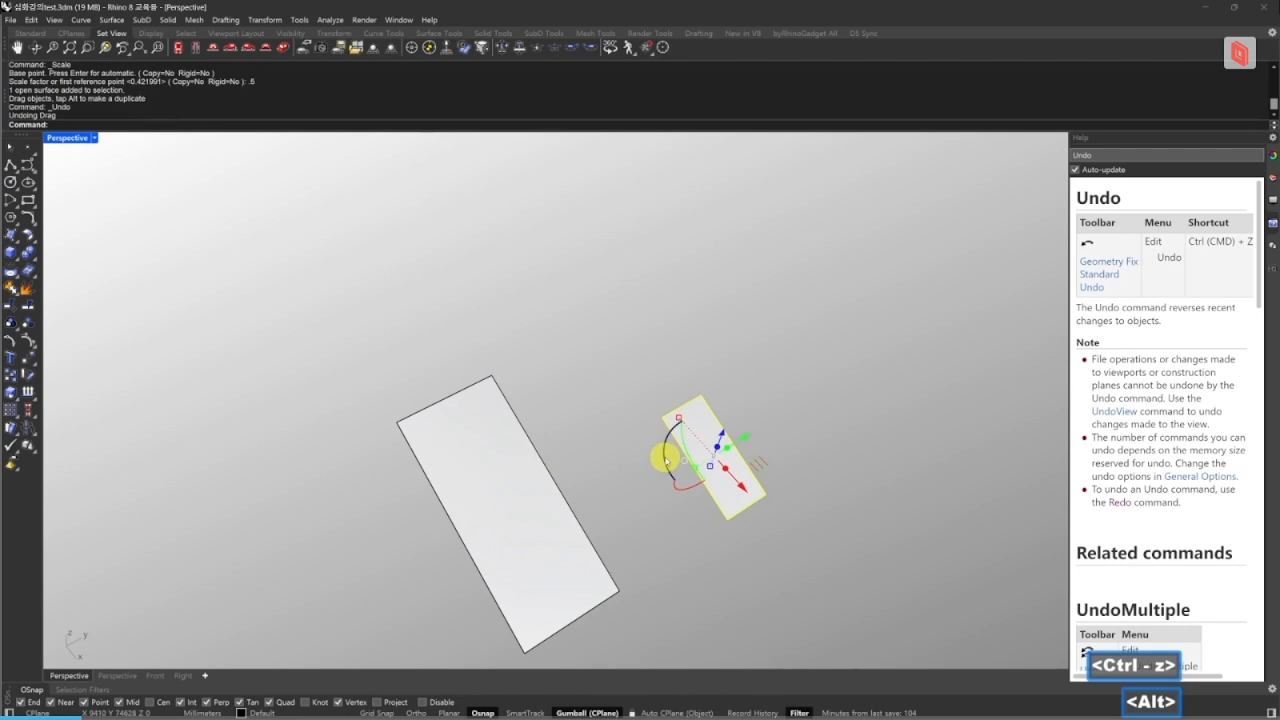
pyautogui.moveTo(665, 458); pyautogui.dragTo(767, 493)
pyautogui.press('Escape')
pyautogui.press('alt')
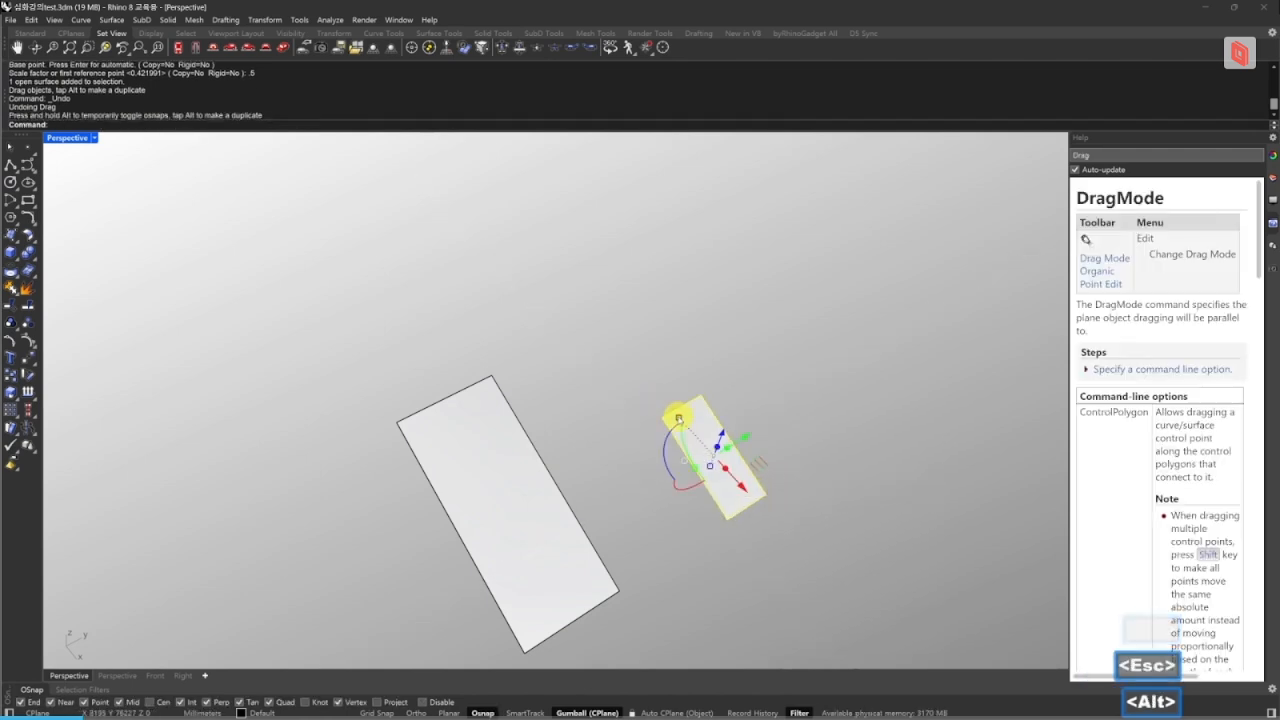
pyautogui.press('Escape')
# - Create a mirrored copy of the small slope with a gumball scale factor of -1
pyautogui.moveTo(684, 422)
pyautogui.mouseDown()
pyautogui.moveTo(695, 412)
pyautogui.moveTo(680, 419)
pyautogui.mouseUp()
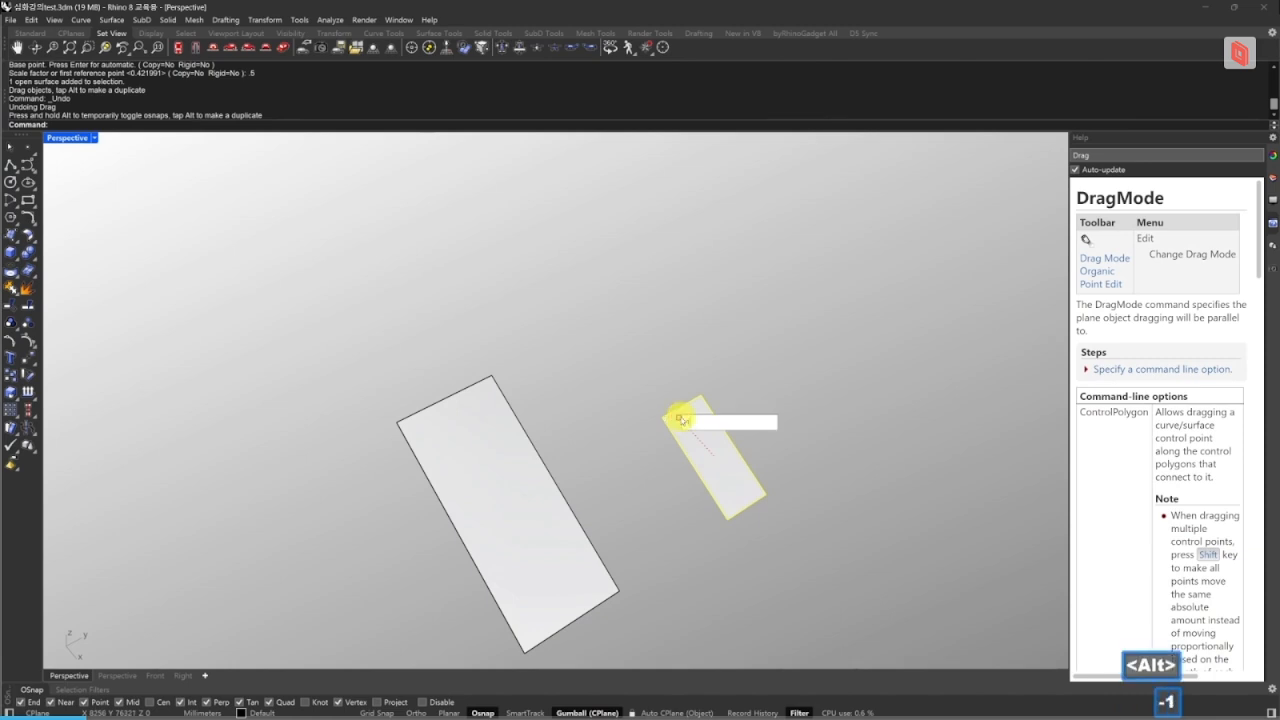
pyautogui.press('Return')
pyautogui.moveTo(671, 431); pyautogui.dragTo(681, 431, button='right')
# - Move the mirrored slope so its lower end starts at the corner of the small slope's upper end
pyautogui.write('m')
pyautogui.press('space')
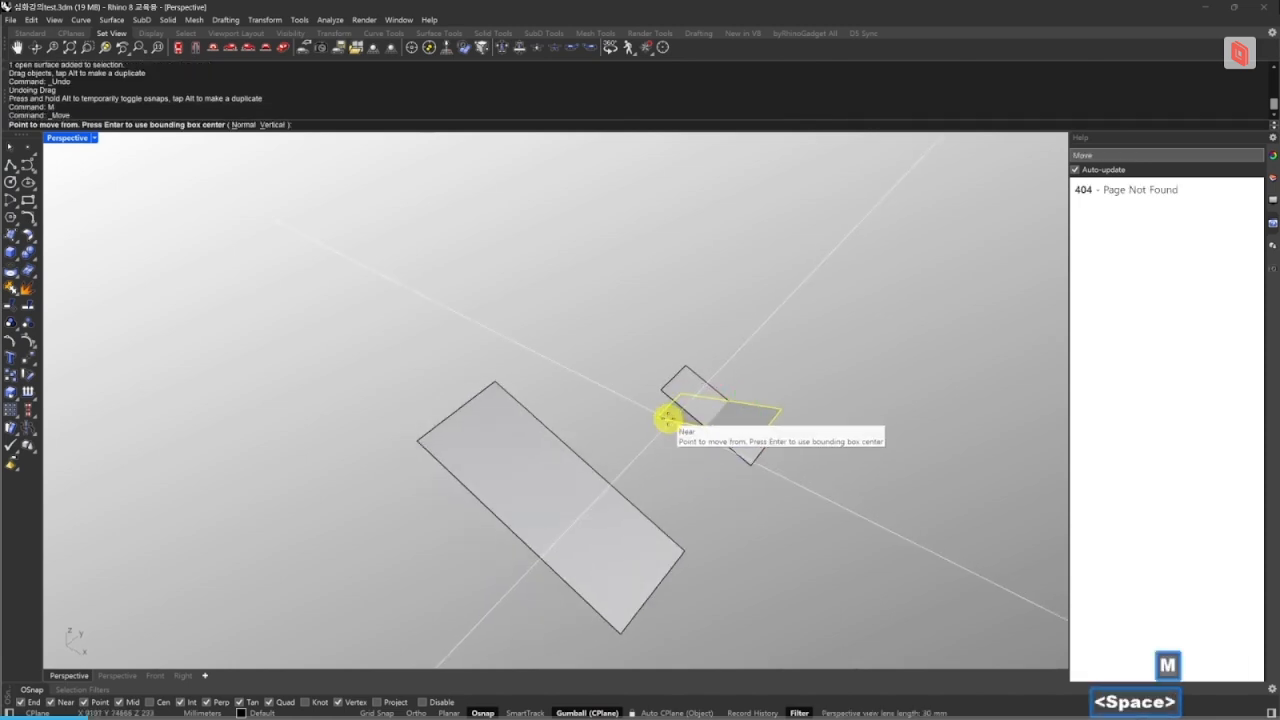
pyautogui.click(660, 417)
pyautogui.click(686, 359)
pyautogui.press('Escape')
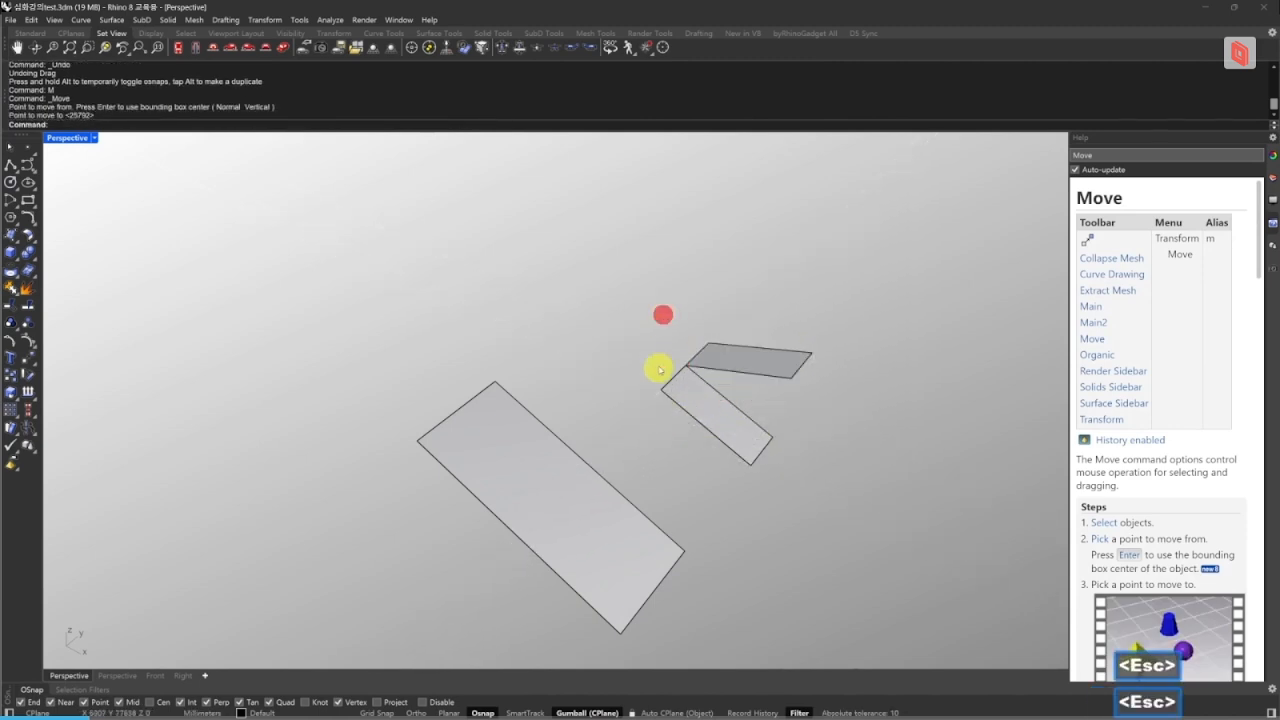
# - Draw a rectangular landing plane starting from the outer corner of the lower slope's upper end
pyautogui.moveTo(665, 370); pyautogui.dragTo(666, 371, button='right')
pyautogui.write('rew')
pyautogui.press('space')
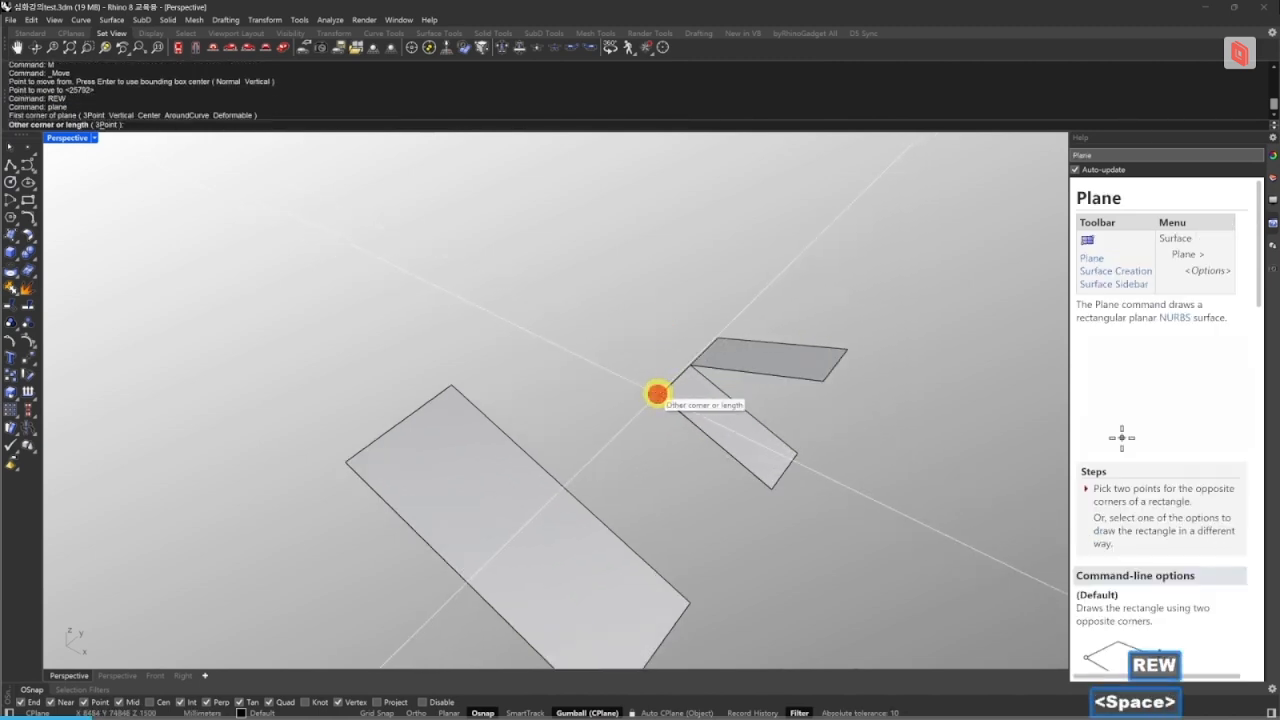
pyautogui.click(657, 394)
pyautogui.click(633, 345)
pyautogui.write('w')
pyautogui.press('space')
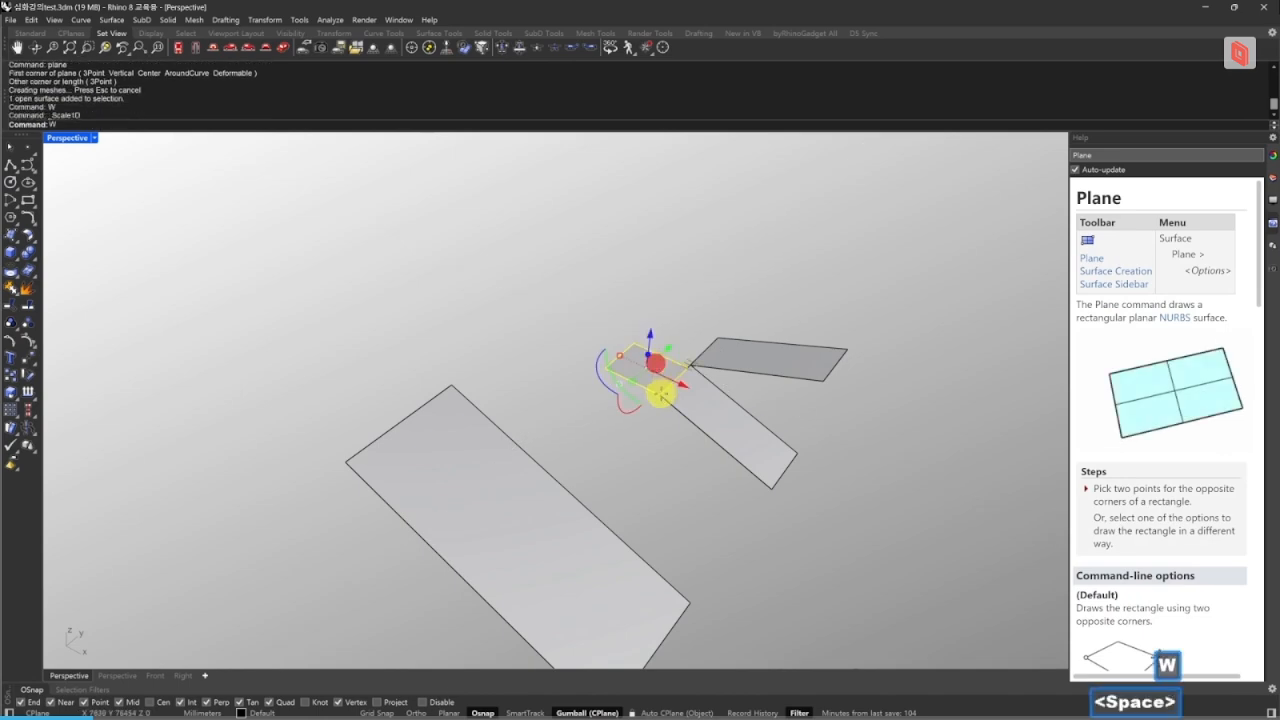
pyautogui.click(660, 393)
pyautogui.click(688, 362)
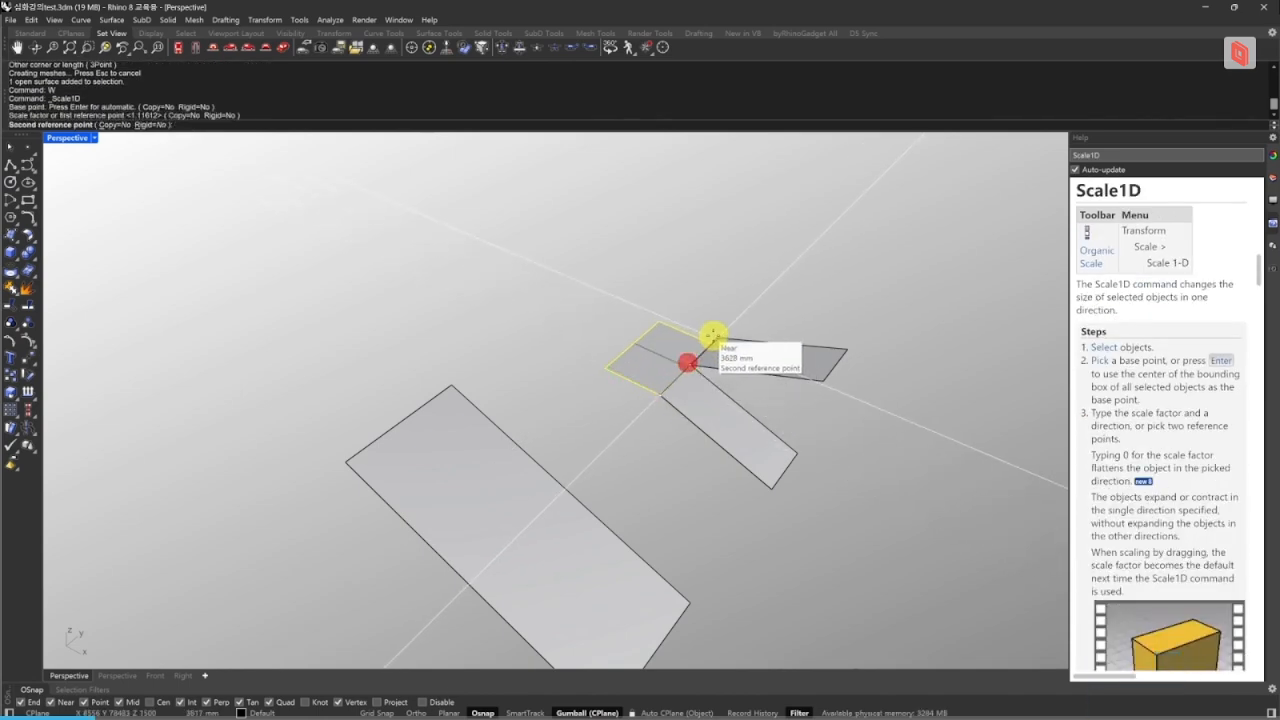
pyautogui.press('Escape')
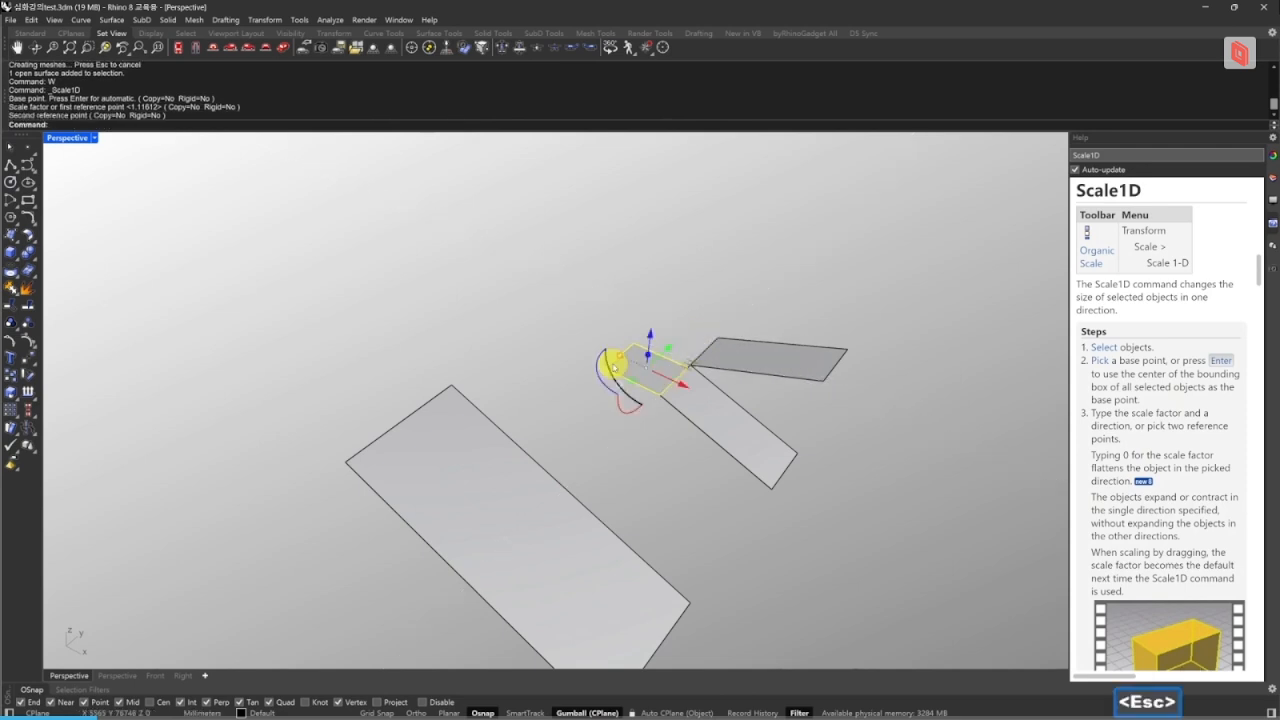
# - Scale the landing plane in one direction until it reaches the far corner of the mirrored slope
pyautogui.write('w')
pyautogui.press('space')
pyautogui.click(606, 369)
pyautogui.click(636, 344)
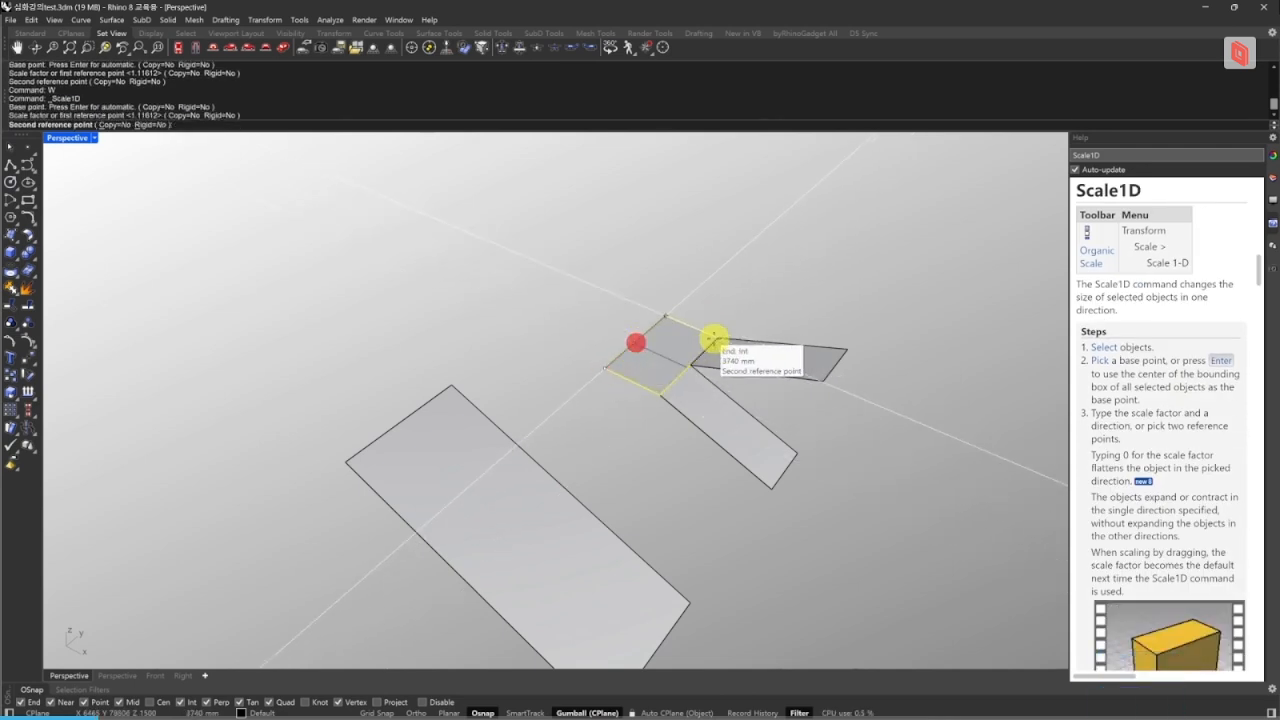
pyautogui.click(715, 338)
pyautogui.press('Escape')
pyautogui.press('Escape')
# - Copy the landing plane from its outer corner to the bottom end corner of the lower slope
pyautogui.scroll(-2, 698, 396)
pyautogui.moveTo(728, 388); pyautogui.dragTo(624, 404, button='right')
pyautogui.moveTo(772, 418); pyautogui.dragTo(623, 320)
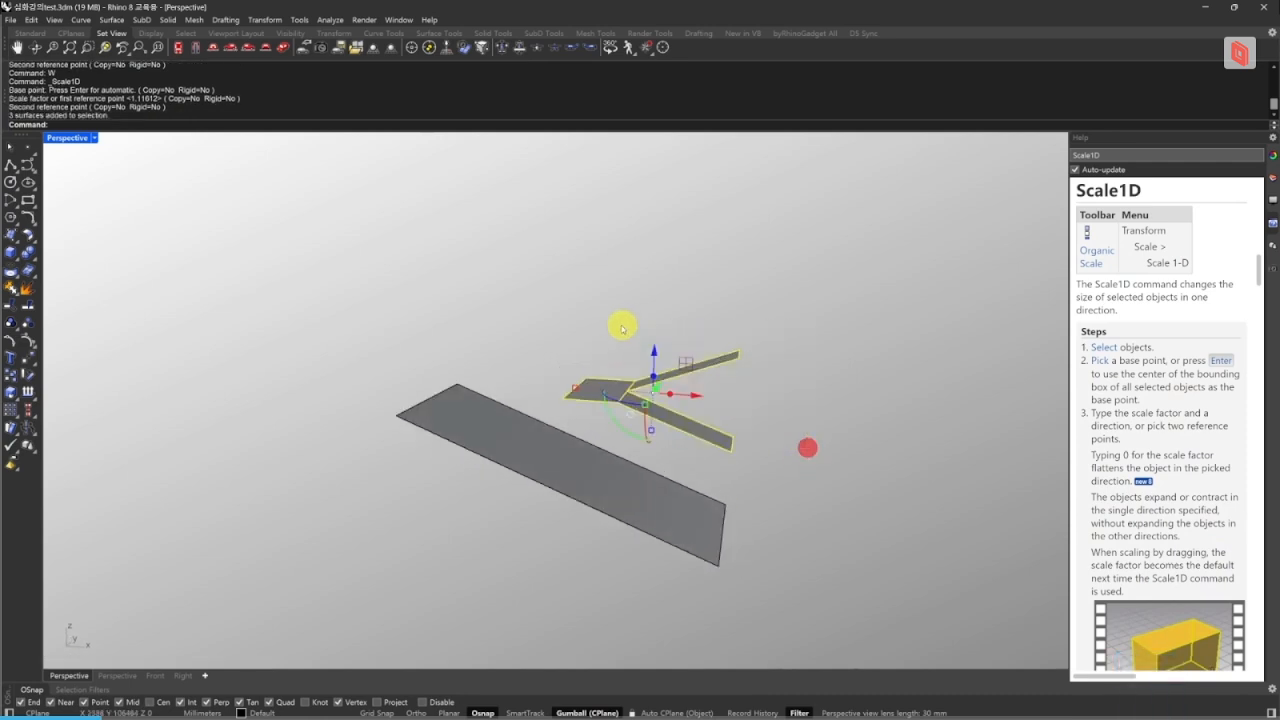
pyautogui.moveTo(623, 320); pyautogui.dragTo(556, 330, button='right')
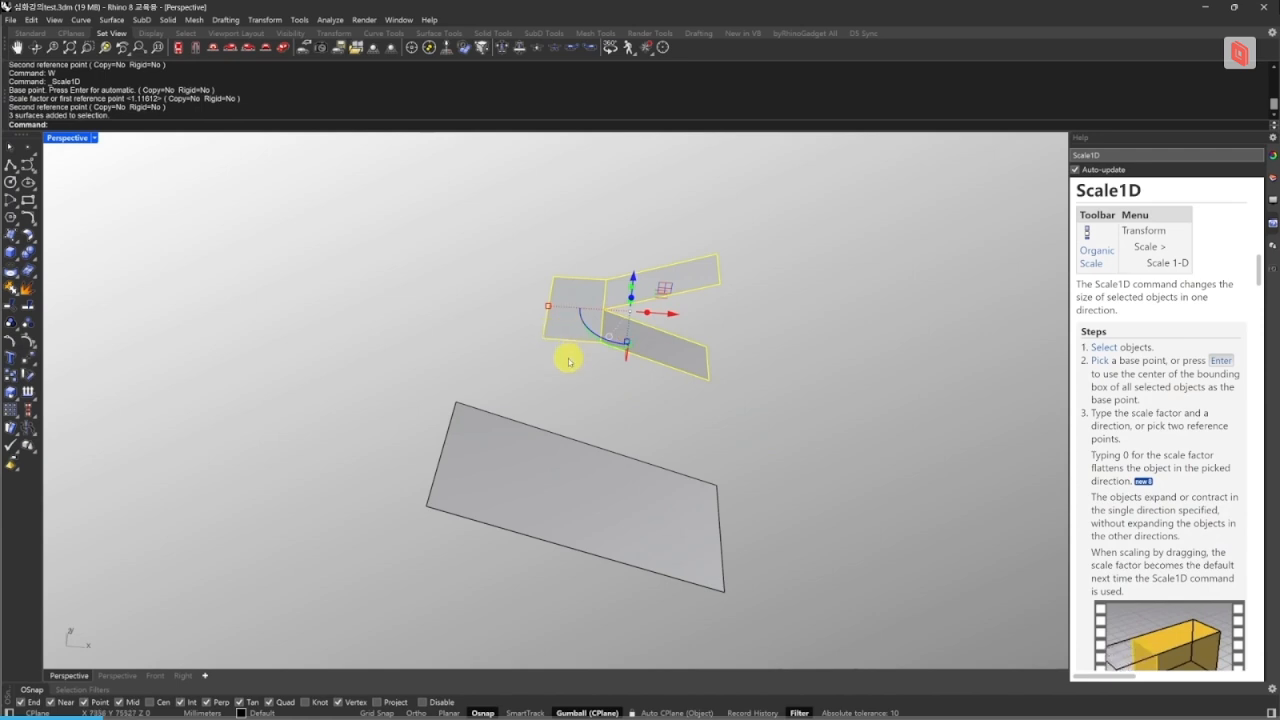
pyautogui.press('Escape')
pyautogui.click(552, 340)
pyautogui.write('c')
pyautogui.press('space')
pyautogui.click(543, 336)
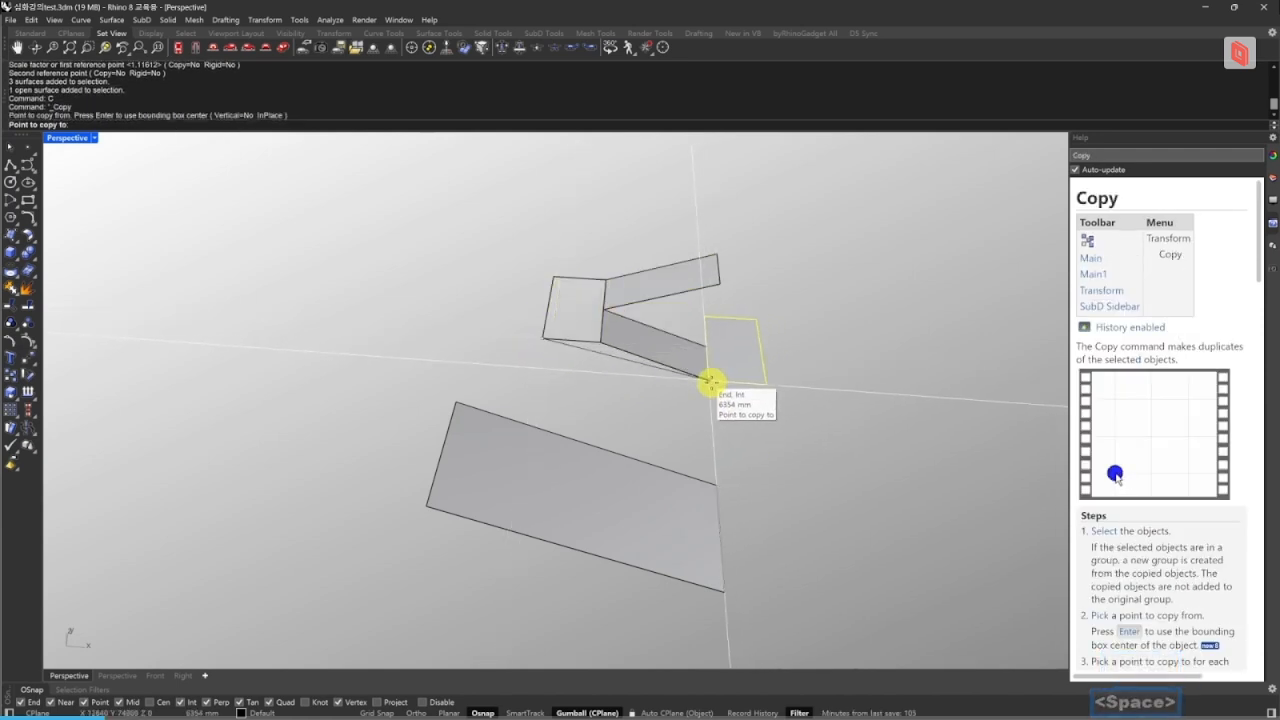
pyautogui.click(711, 382)
pyautogui.press('Escape')
pyautogui.press('Escape')
# - Move the two small slopes and both landings together so the lower landing's outer edge lines up with the large slope's bottom end
pyautogui.moveTo(711, 381); pyautogui.dragTo(600, 369, button='right')
pyautogui.moveTo(775, 535); pyautogui.dragTo(571, 328)
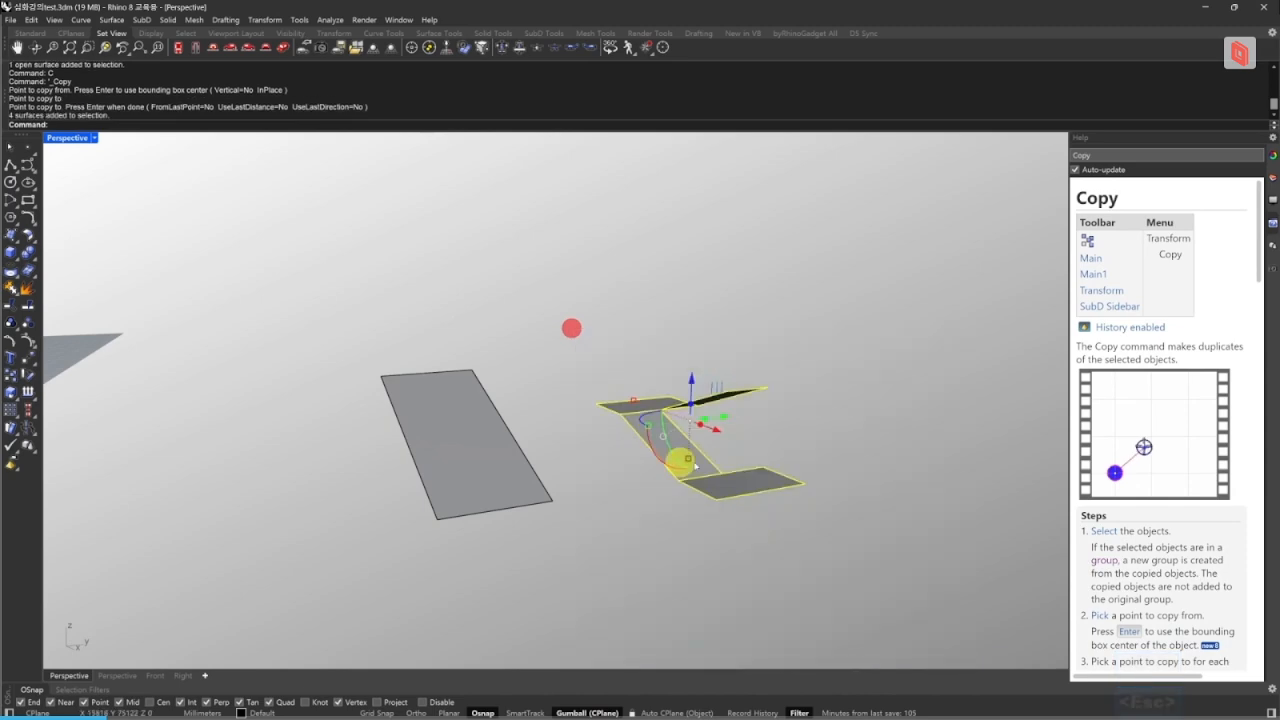
pyautogui.moveTo(694, 465); pyautogui.dragTo(684, 458, button='right')
pyautogui.moveTo(694, 463); pyautogui.dragTo(505, 425)
pyautogui.press('Escape')
pyautogui.moveTo(680, 451); pyautogui.dragTo(441, 462, button='right')
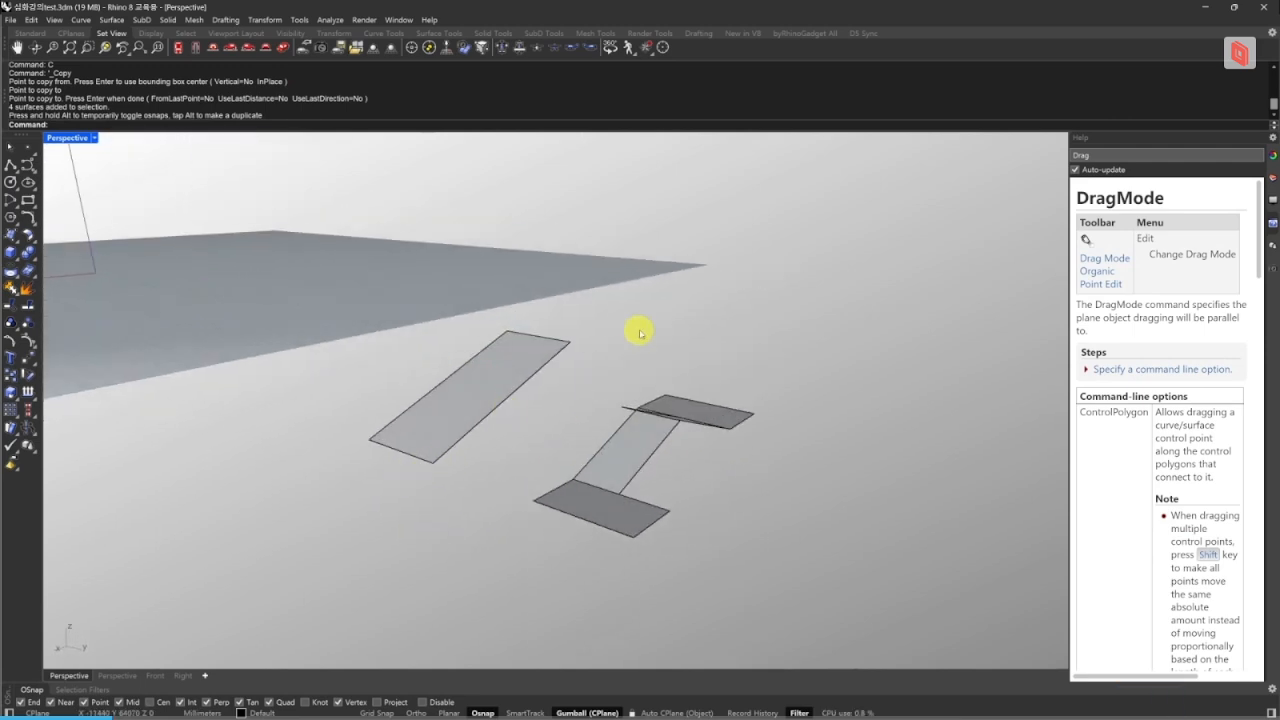
pyautogui.moveTo(624, 494); pyautogui.dragTo(690, 498, button='right')
pyautogui.moveTo(683, 389); pyautogui.dragTo(518, 350, button='right')
pyautogui.moveTo(744, 340); pyautogui.dragTo(737, 369, button='right')
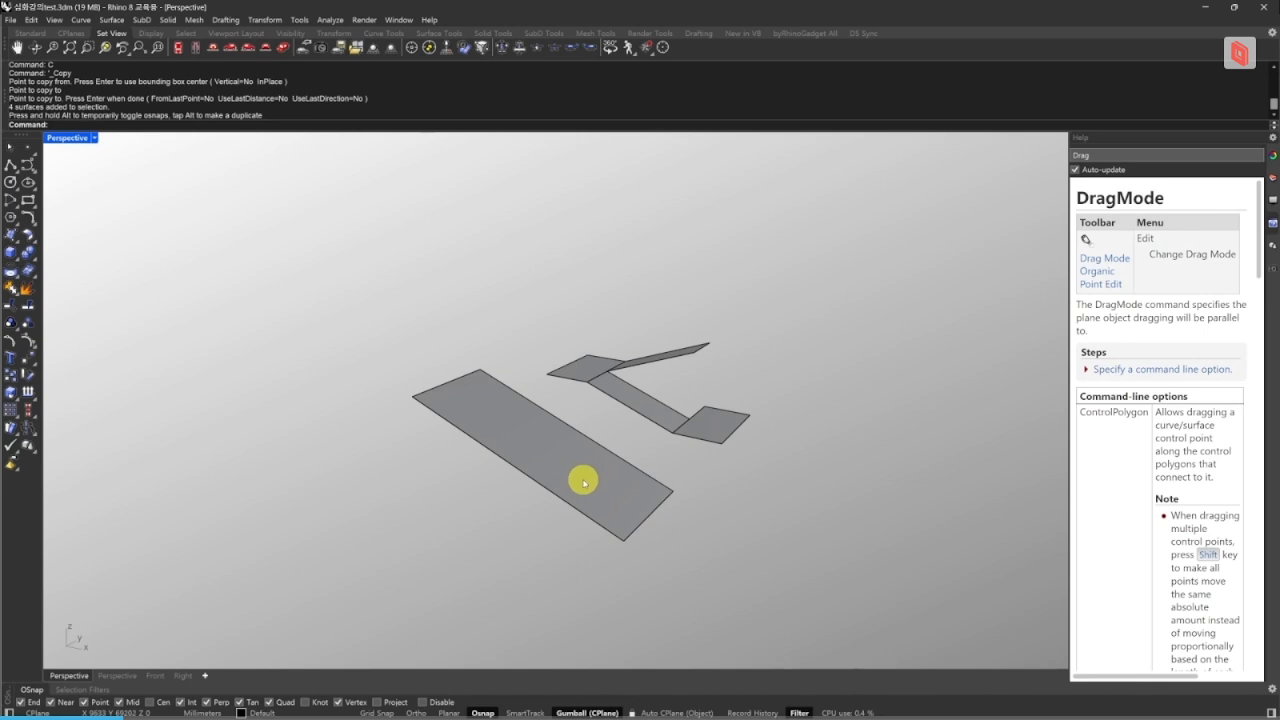
pyautogui.moveTo(645, 362); pyautogui.dragTo(716, 345, button='right')
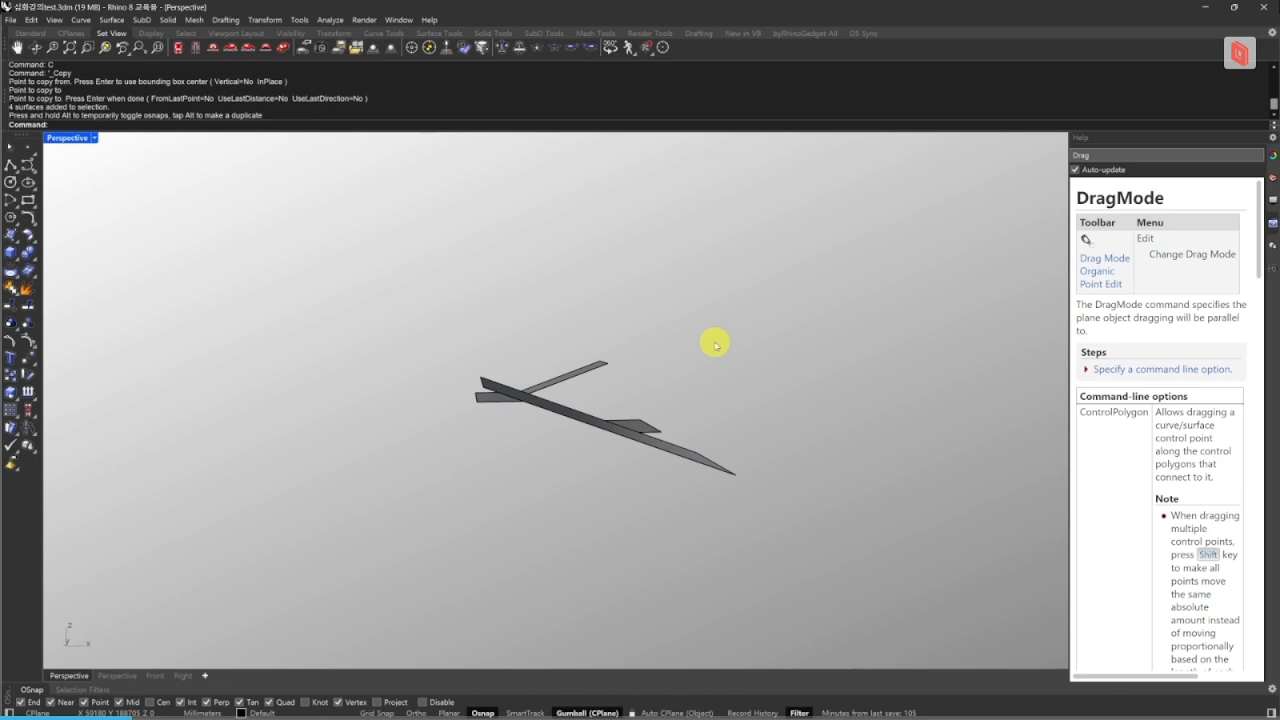
pyautogui.moveTo(679, 409); pyautogui.dragTo(468, 335, button='right')
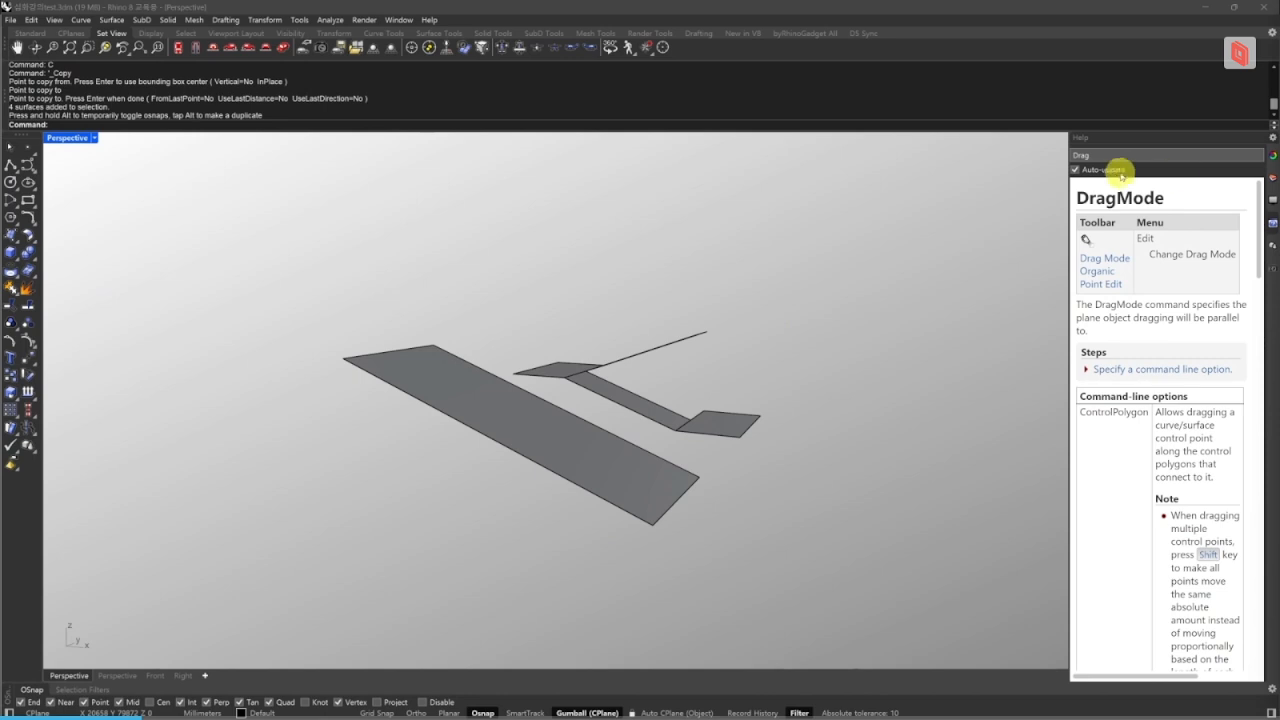
pyautogui.click(922, 277)
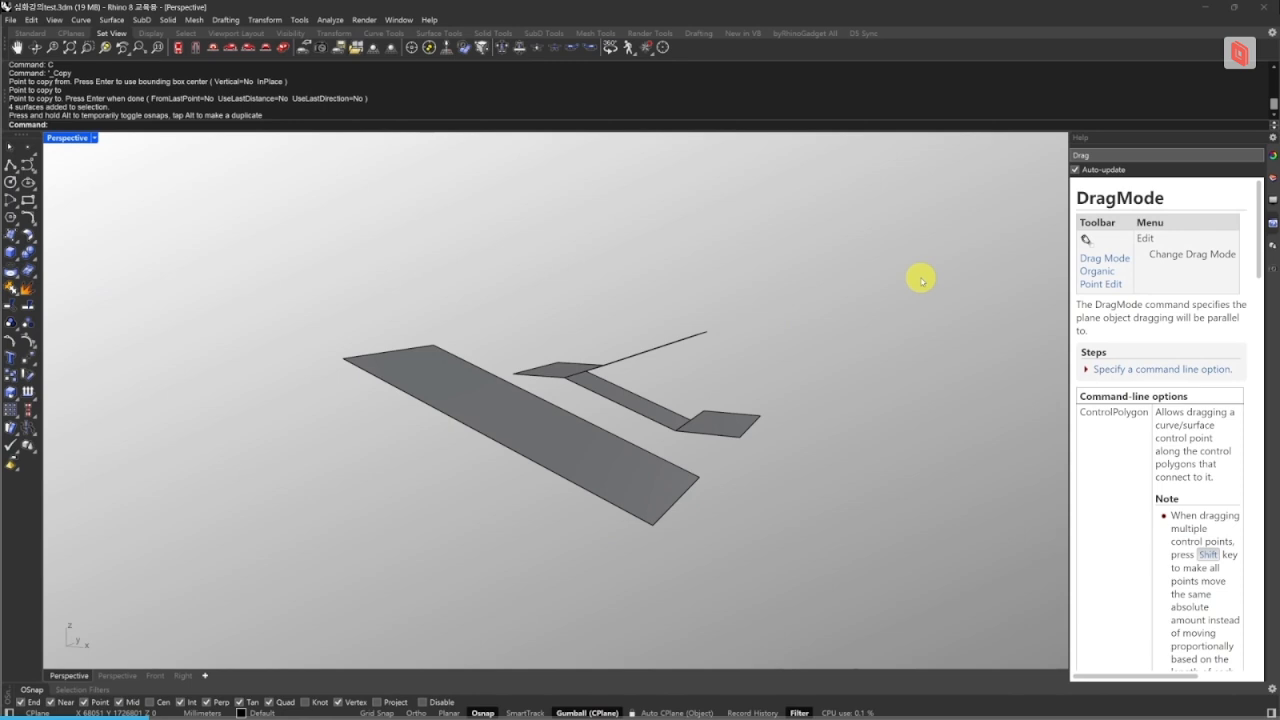
pyautogui.moveTo(922, 277); pyautogui.dragTo(797, 357, button='right')
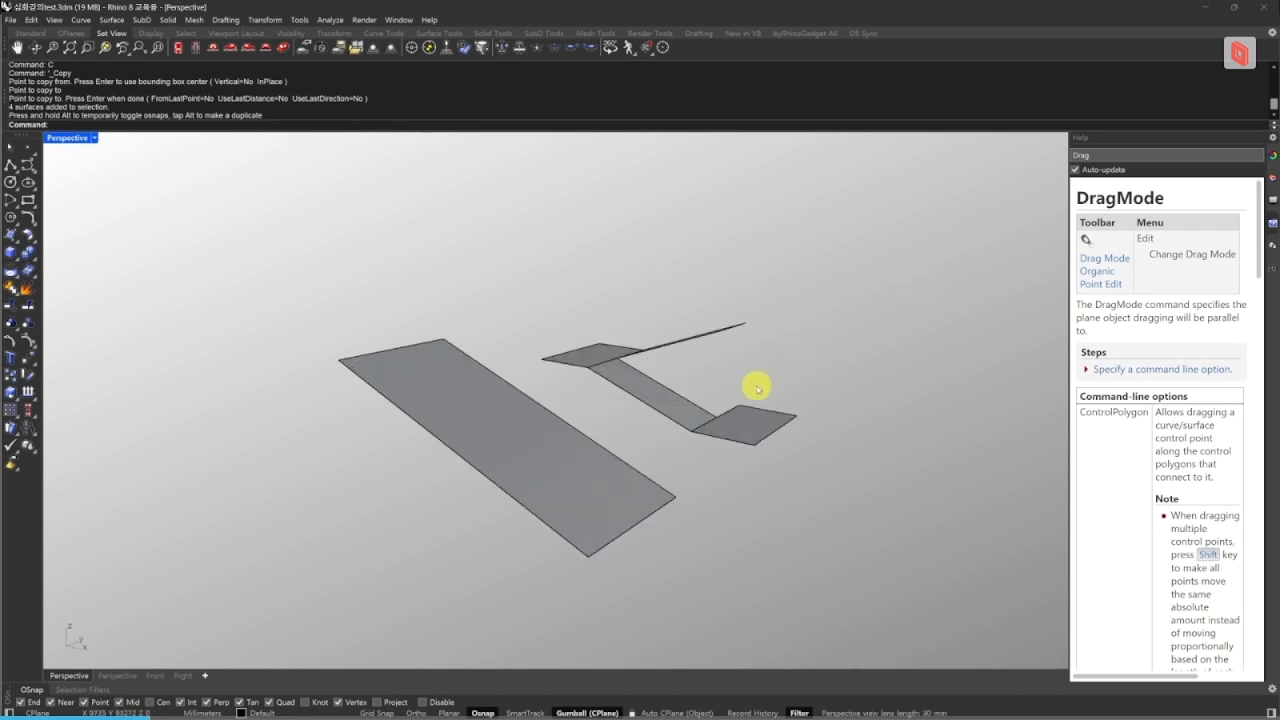
pyautogui.moveTo(625, 478)
pyautogui.mouseDown(button='right')
pyautogui.moveTo(629, 466)
pyautogui.moveTo(613, 484)
pyautogui.mouseUp(button='right')
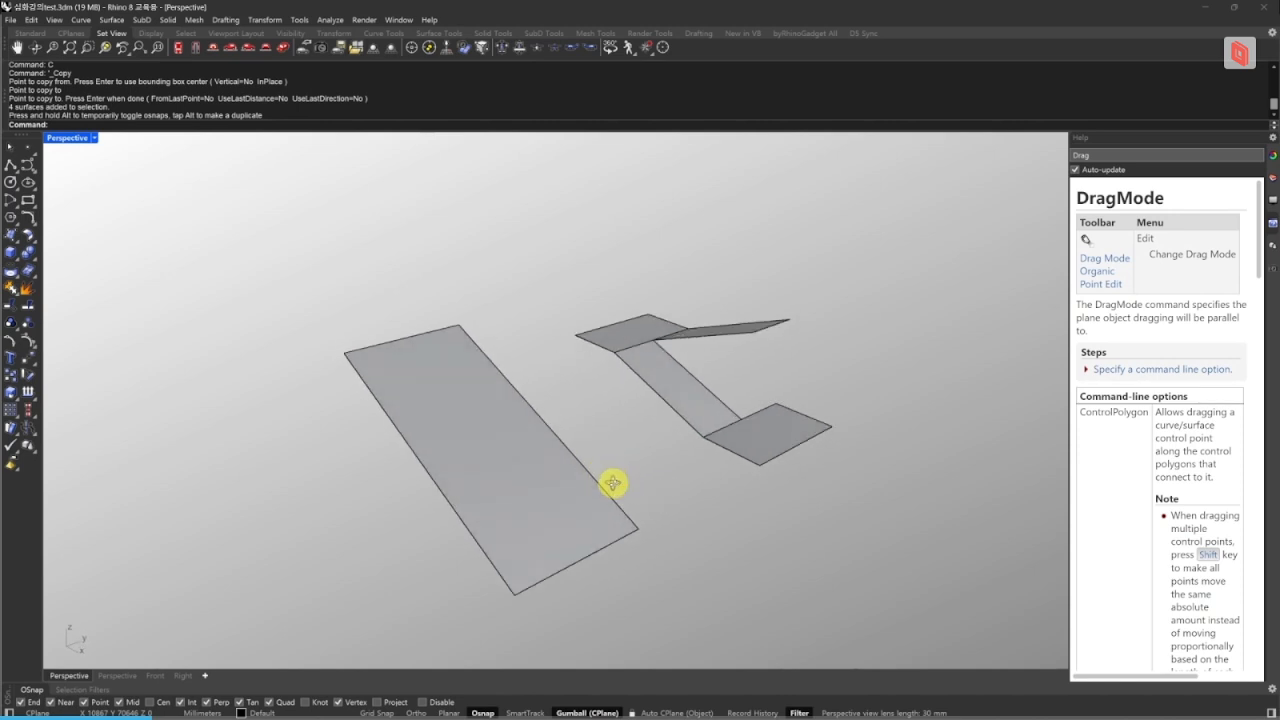
pyautogui.moveTo(379, 358); pyautogui.dragTo(60, 236, button='right')
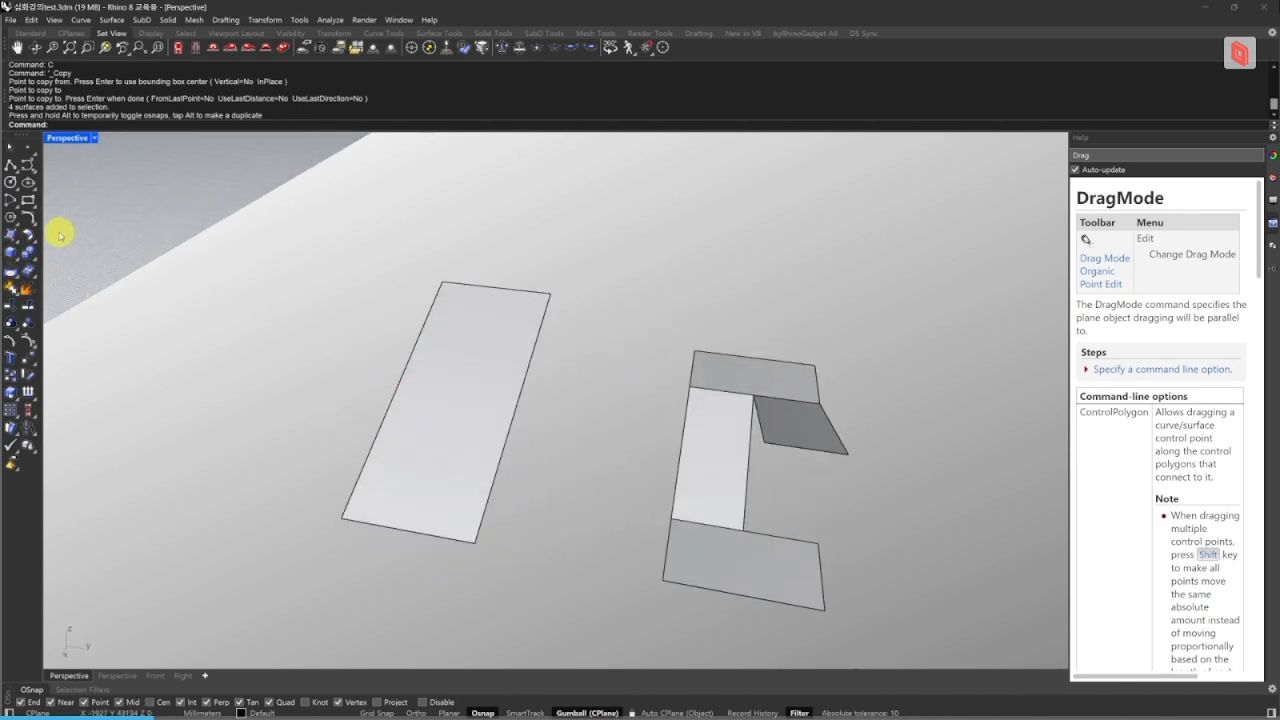
# - Draw a 150 mm high box across the bottom end of the large slope as the first stair step
pyautogui.click(14, 259)
pyautogui.moveTo(560, 466); pyautogui.dragTo(716, 431, button='right')
pyautogui.click(592, 636)
pyautogui.click(680, 401)
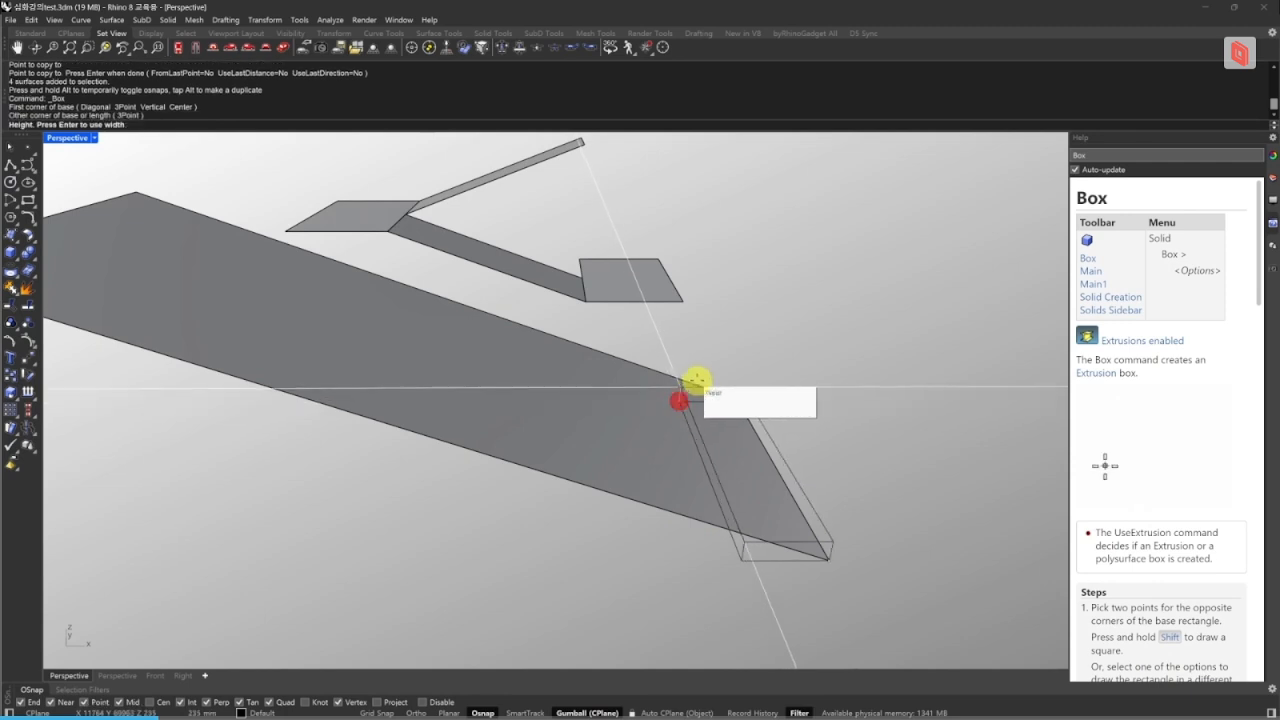
pyautogui.write('150')
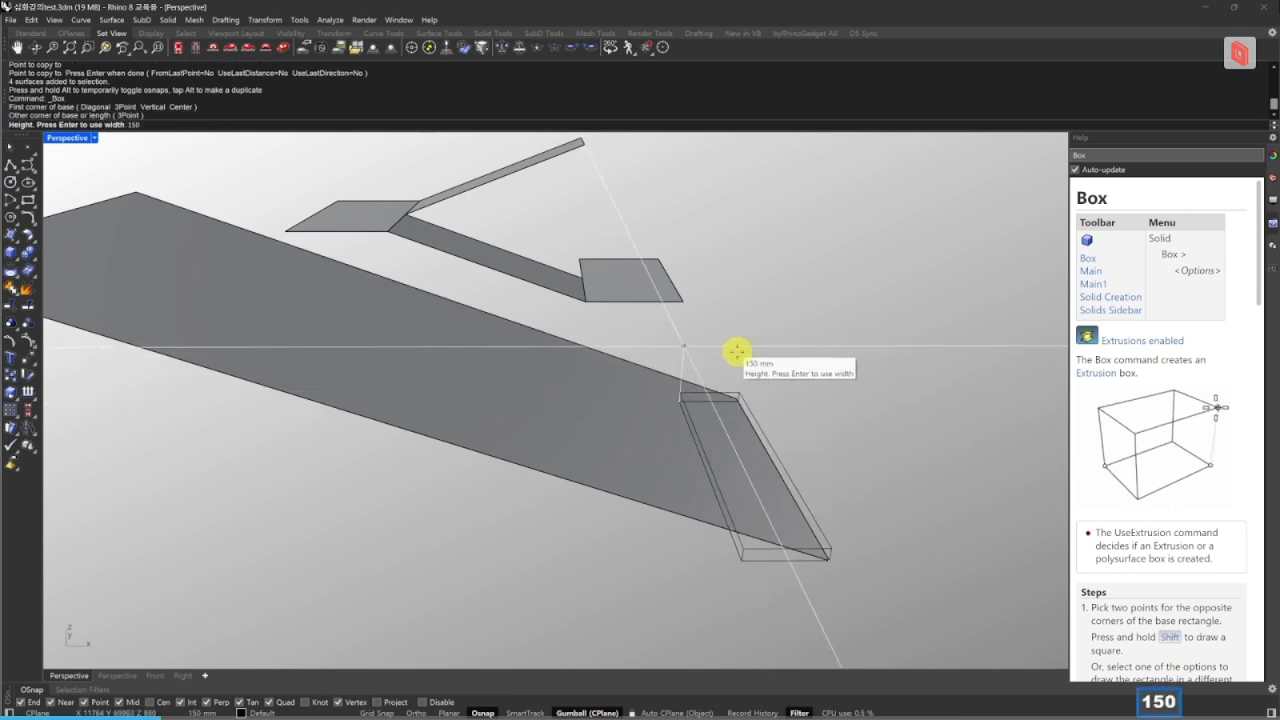
pyautogui.press('Return')
pyautogui.press('Escape')
# - Scale the box in one direction from its outer bottom corner to half its depth, using the edge midpoint as reference
pyautogui.click(766, 561)
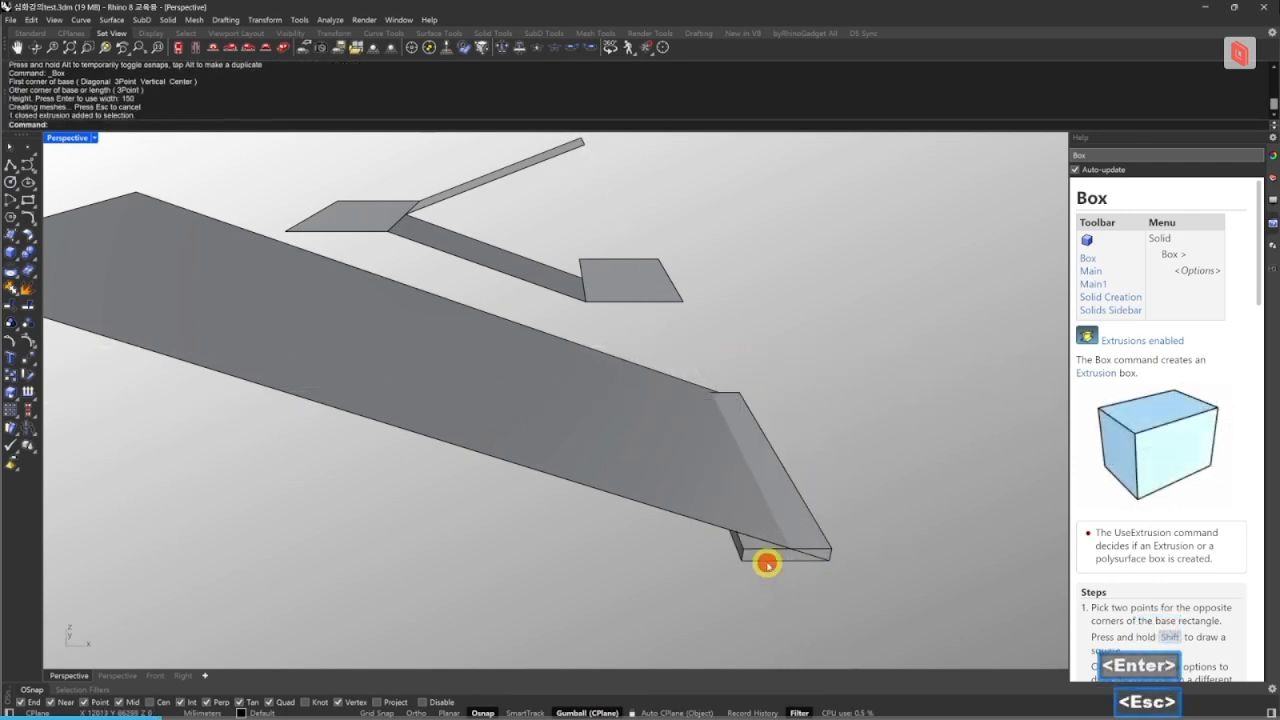
pyautogui.press('w')
pyautogui.press('space')
pyautogui.click(830, 563)
pyautogui.click(737, 560)
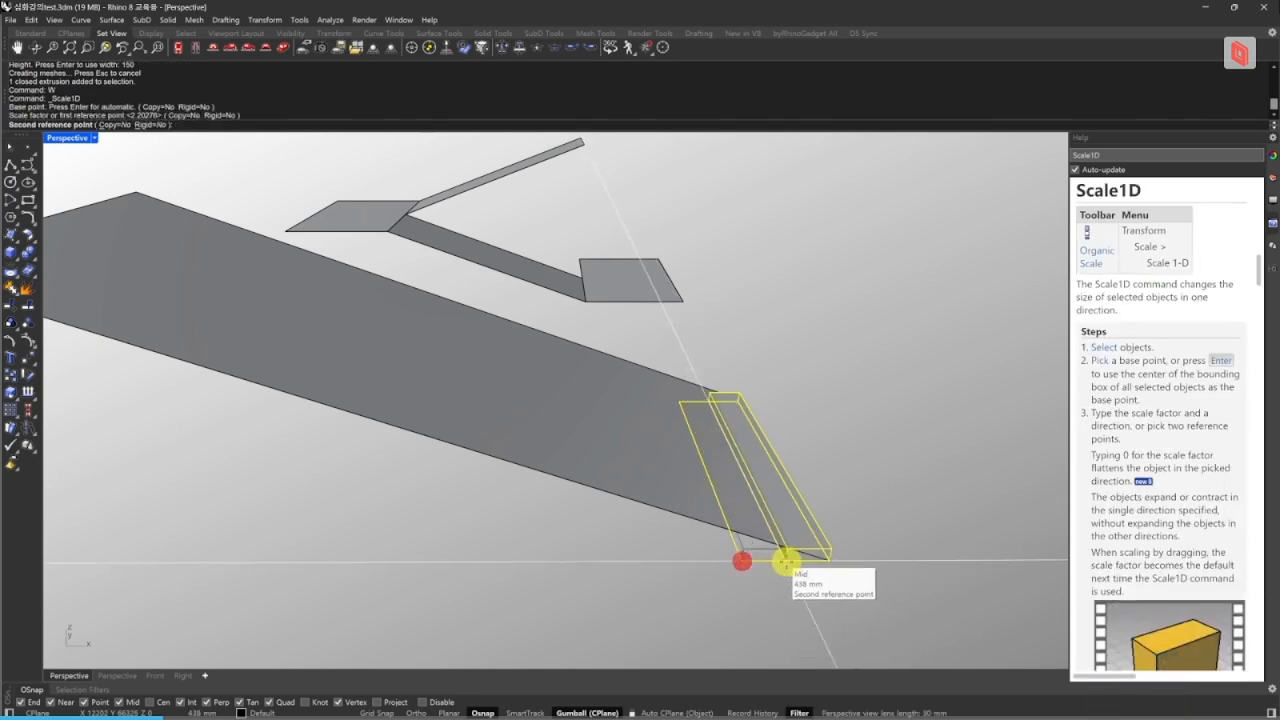
pyautogui.click(789, 562)
# - Scale the box in one direction along its length until it reaches the far bottom corner of the large slope
pyautogui.moveTo(789, 562); pyautogui.dragTo(443, 523, button='right')
pyautogui.press('w')
pyautogui.press('space')
pyautogui.click(289, 543)
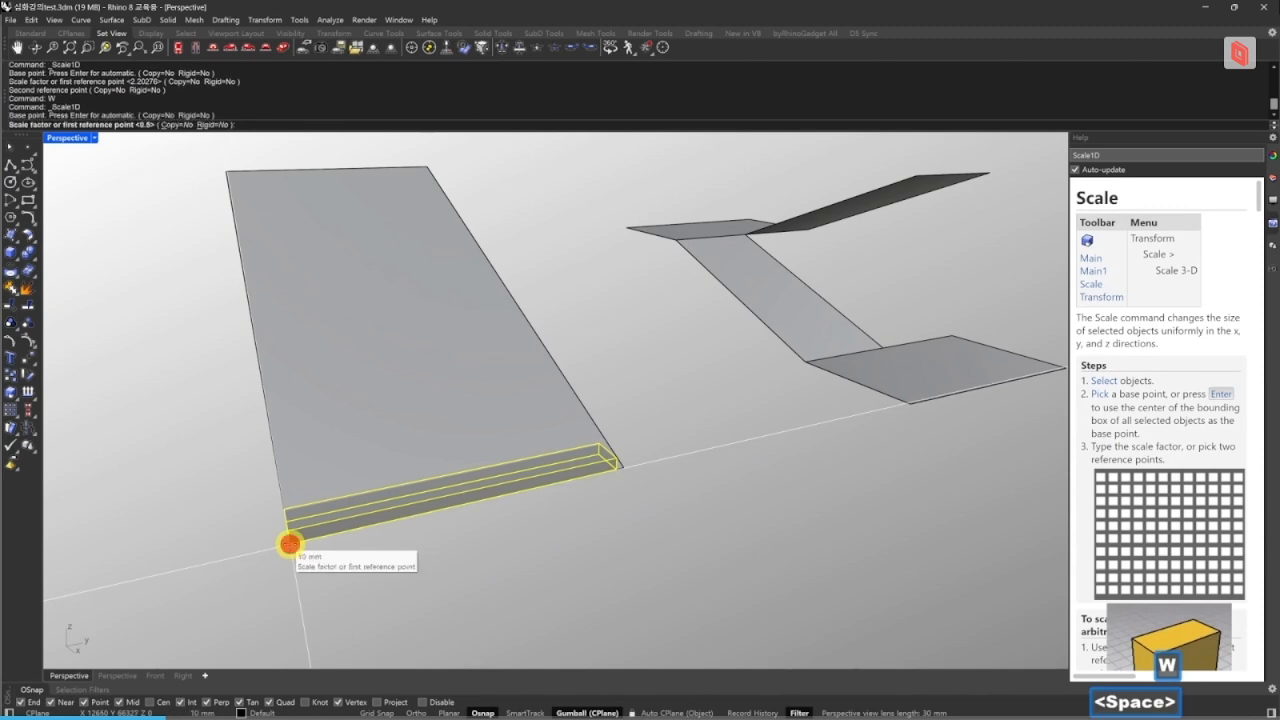
pyautogui.click(616, 468)
pyautogui.click(621, 468)
pyautogui.press('Escape')
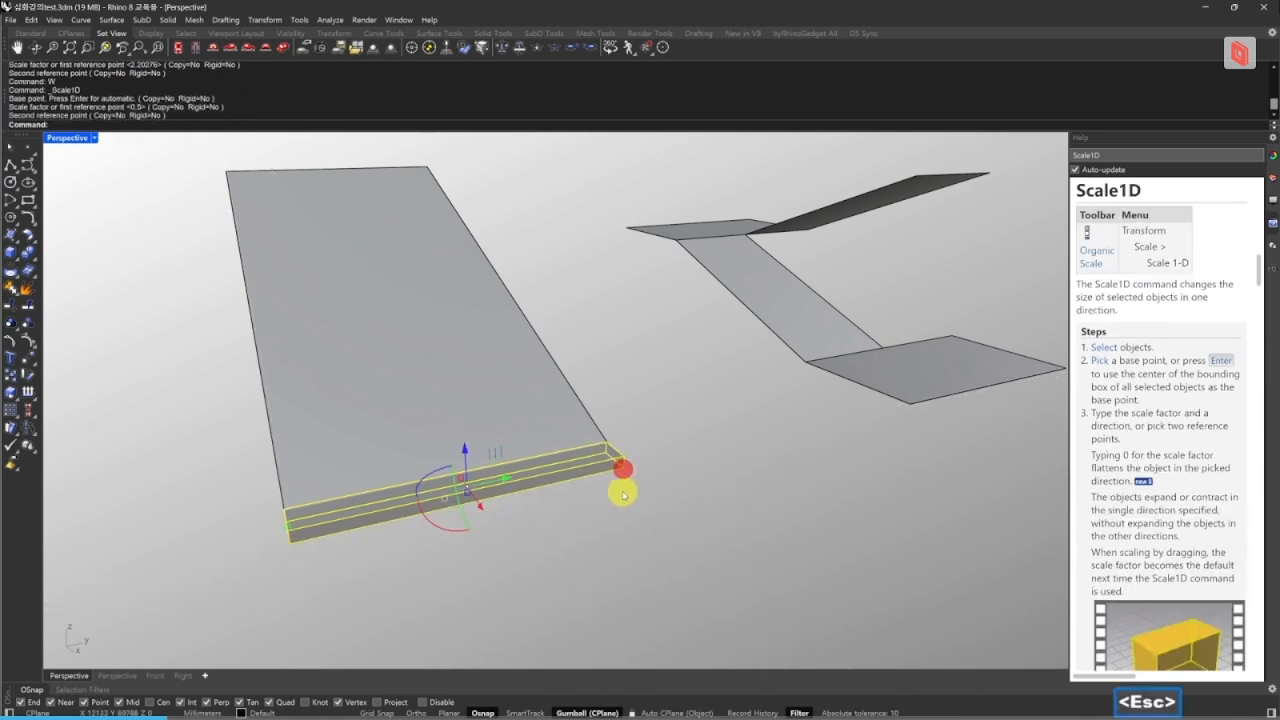
pyautogui.press('Escape')
# - Move the large slope and its box together a short distance toward the switchback slopes
pyautogui.scroll(-2, 623, 491)
pyautogui.moveTo(625, 491); pyautogui.dragTo(424, 331)
pyautogui.moveTo(421, 340); pyautogui.dragTo(405, 354, button='right')
pyautogui.moveTo(327, 341); pyautogui.dragTo(379, 335)
pyautogui.press('Escape')
pyautogui.moveTo(419, 406); pyautogui.dragTo(649, 480, button='right')
pyautogui.press('Escape')
# - Array the box linearly with 20 items up the slope, spaced from its front bottom corner to its rear upper corner on the slope
pyautogui.scroll(3, 569, 484)
pyautogui.click(574, 502)
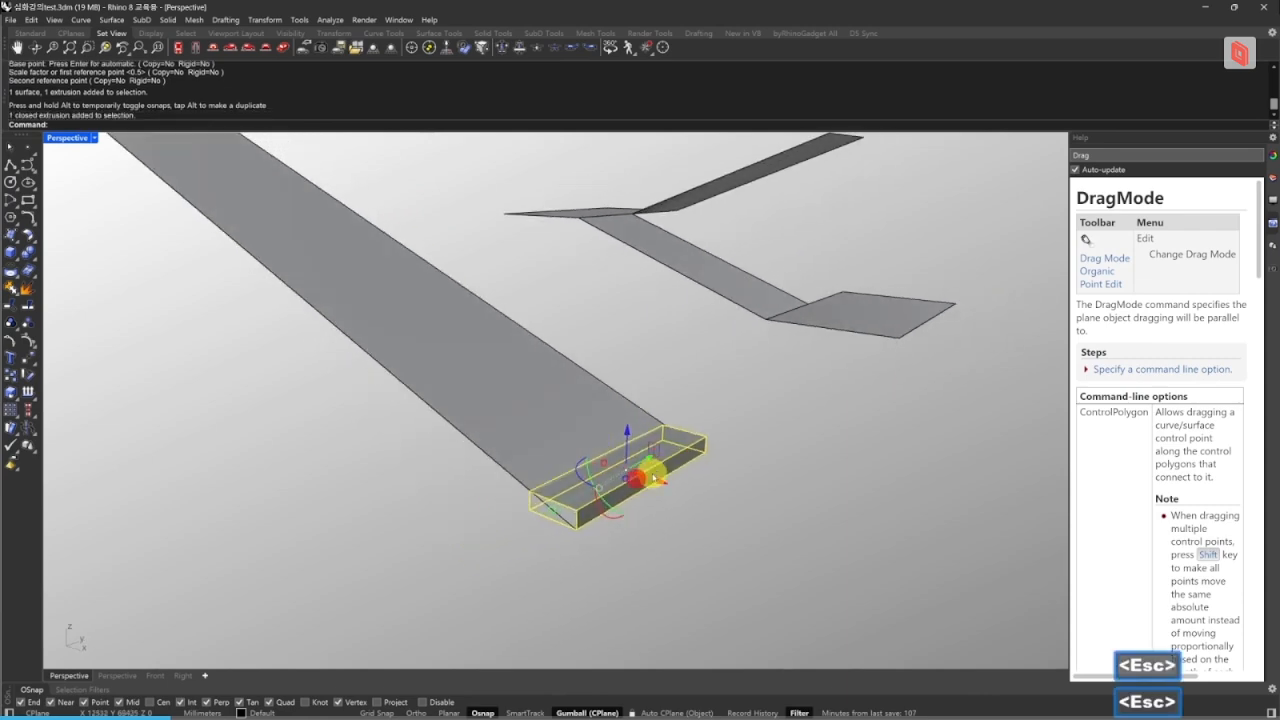
pyautogui.write('ccc')
pyautogui.press('space')
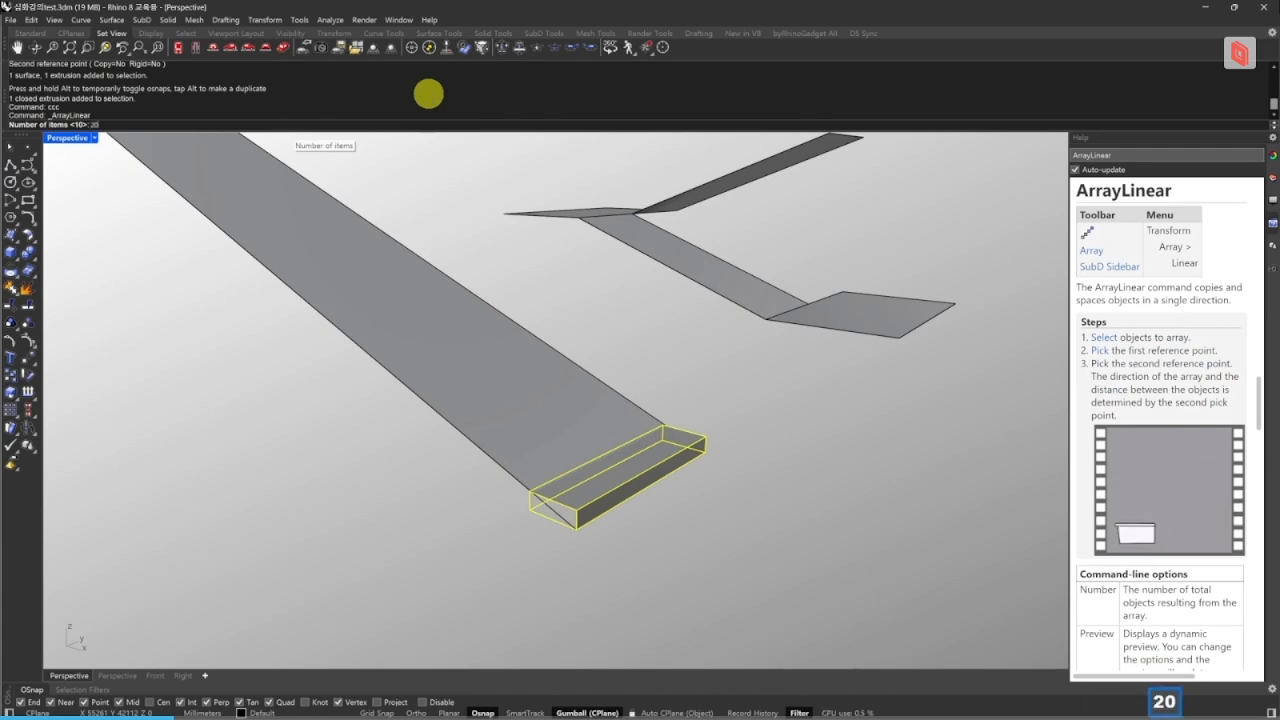
pyautogui.press('Return')
pyautogui.click(577, 526)
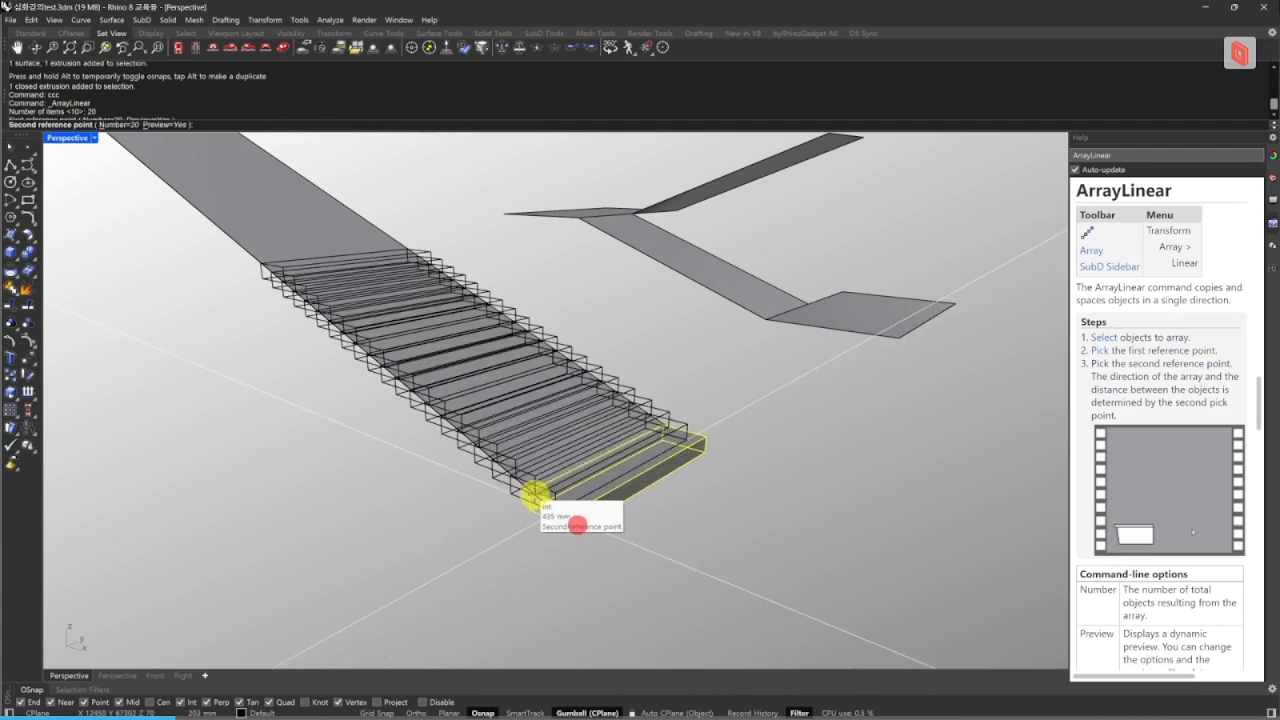
pyautogui.click(525, 489)
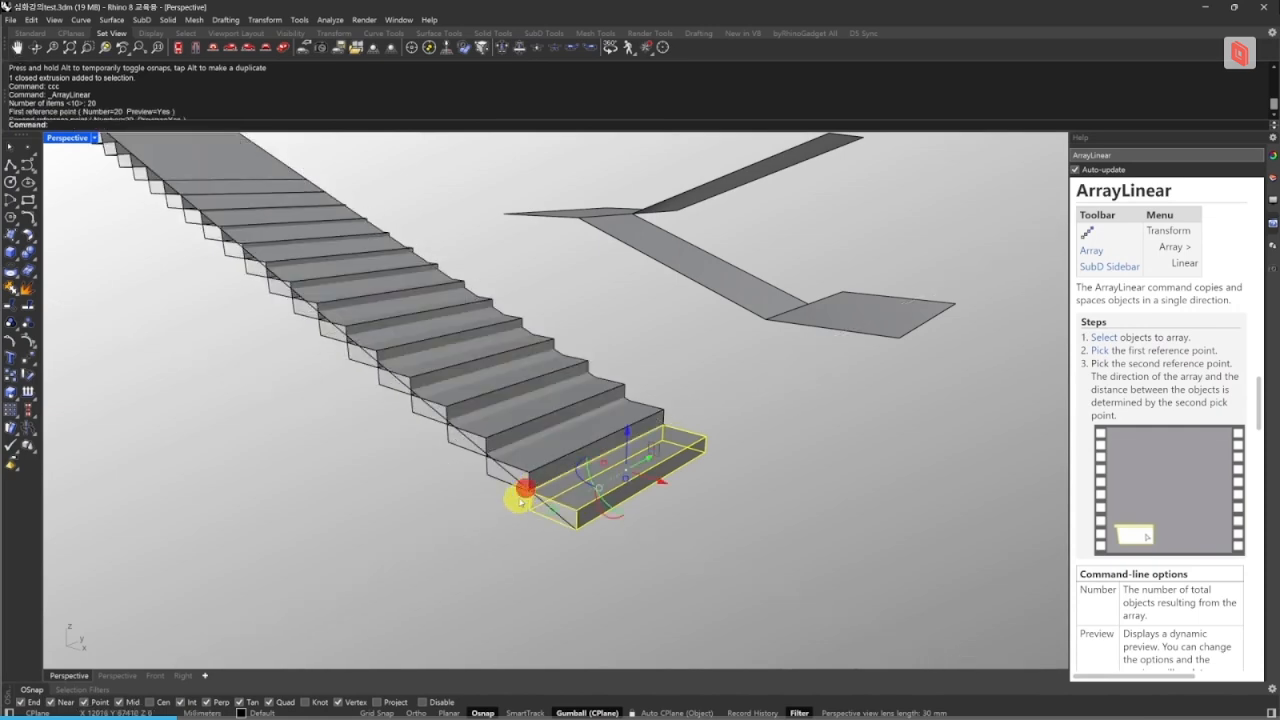
pyautogui.moveTo(391, 420); pyautogui.dragTo(534, 509, button='right')
pyautogui.press('Escape')
# - Scale all the arrayed steps together in one direction so the uppermost step ends at the top end of the large slope
pyautogui.moveTo(369, 403); pyautogui.dragTo(758, 522, button='right')
pyautogui.scroll(3, 694, 494)
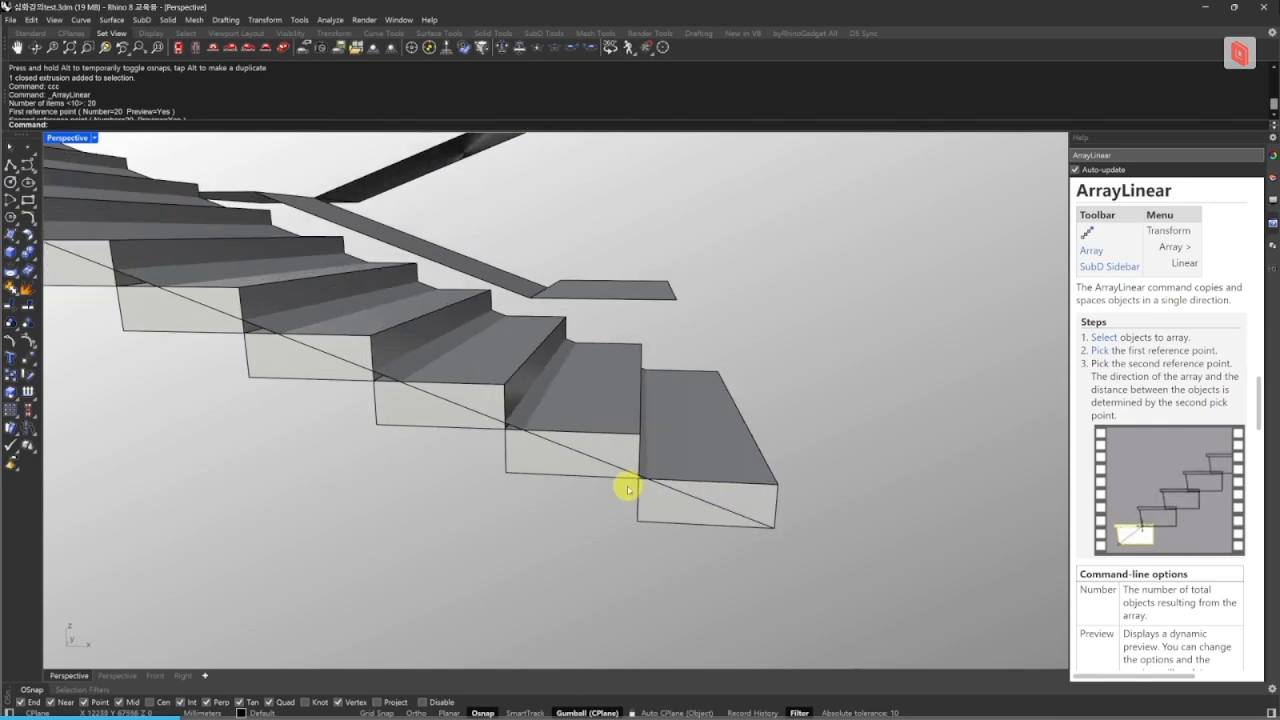
pyautogui.scroll(-9, 660, 492)
pyautogui.write('SR')
pyautogui.press('space')
pyautogui.scroll(6, 667, 492)
pyautogui.keyDown('shift'); pyautogui.click(636, 479); pyautogui.keyUp('shift')
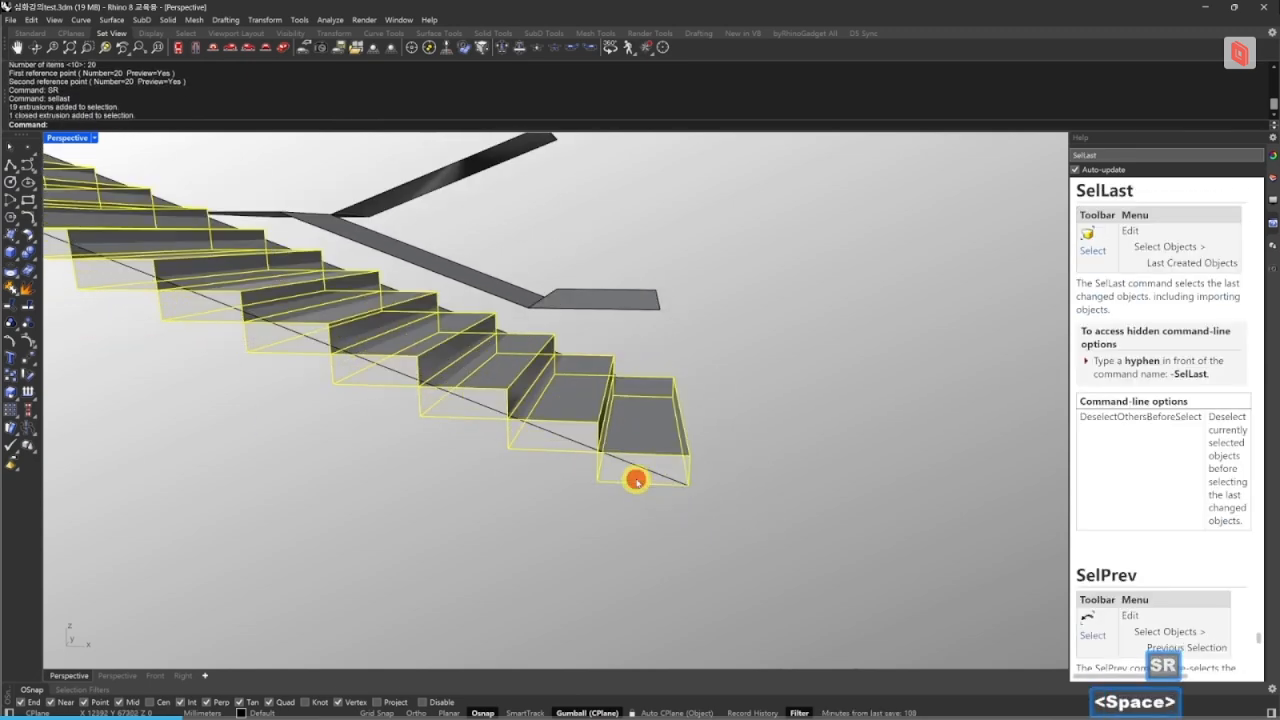
pyautogui.write('W')
pyautogui.press('space')
pyautogui.scroll(-5, 564, 505)
pyautogui.moveTo(563, 506); pyautogui.dragTo(480, 537, button='right')
pyautogui.hotkey('shift', 'Tab')
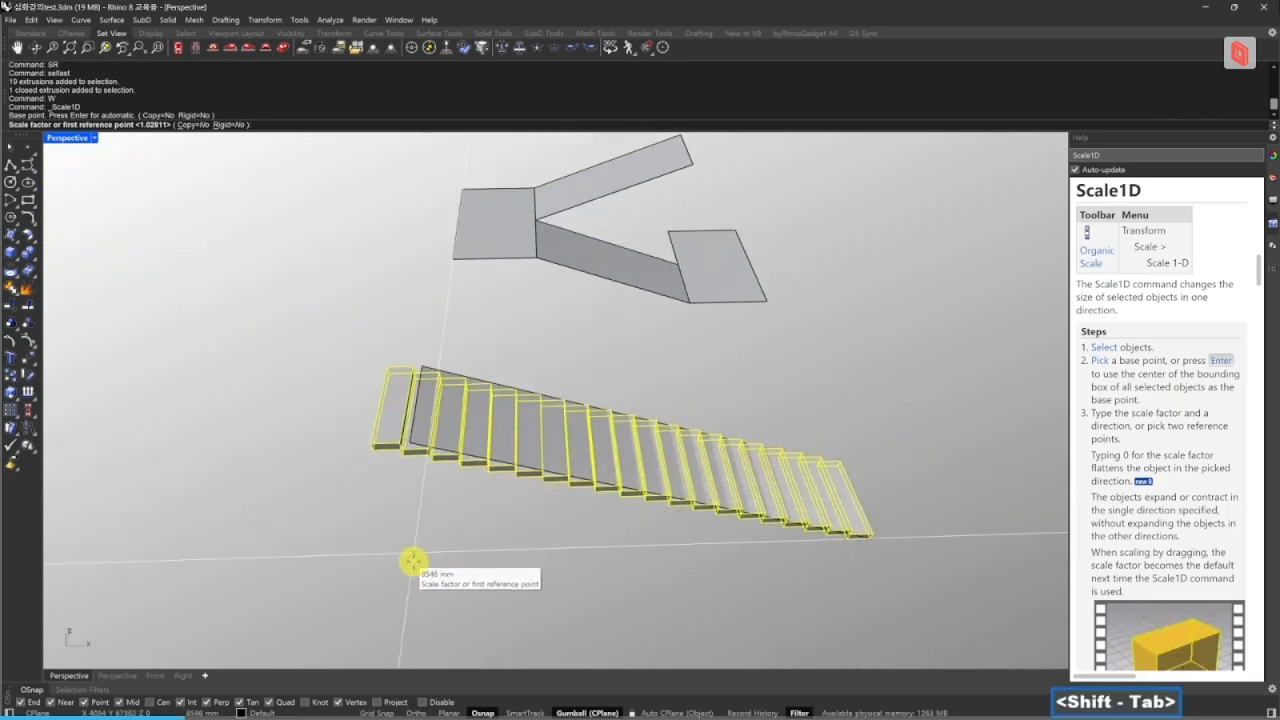
pyautogui.click(371, 450)
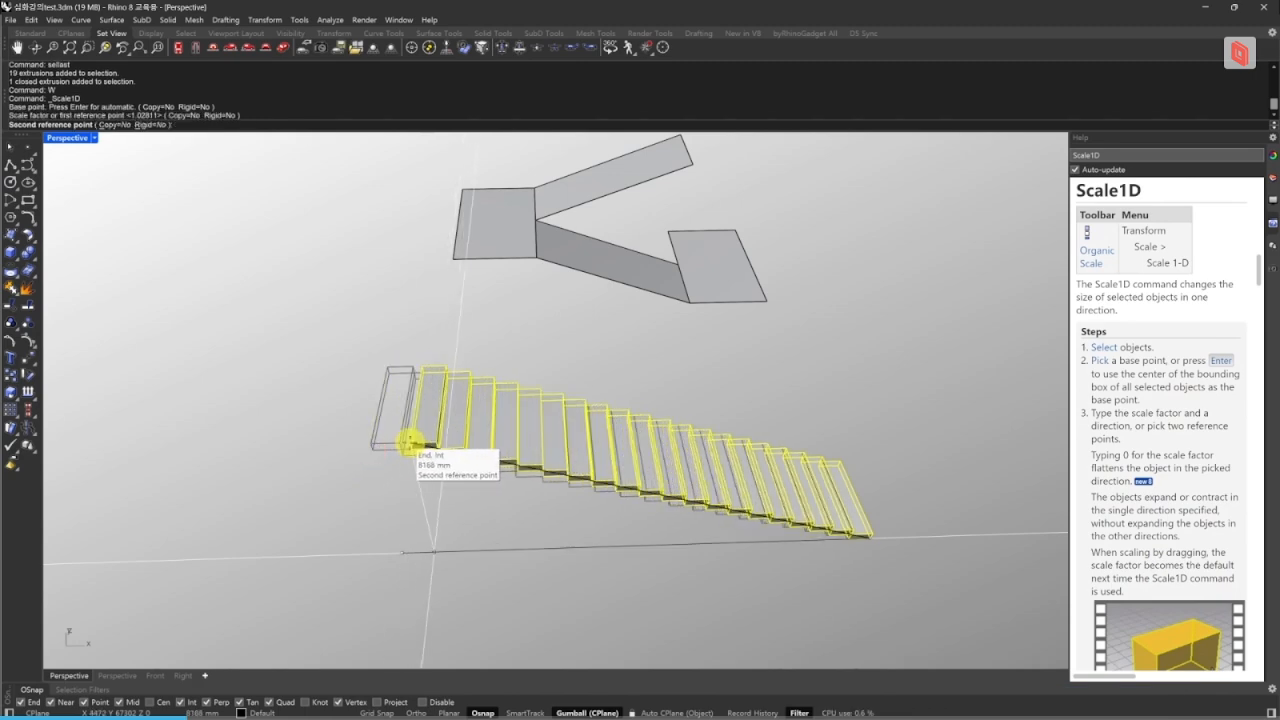
pyautogui.click(410, 445)
# - Group the stair steps and move the group sideways off the large slope
pyautogui.moveTo(867, 523); pyautogui.dragTo(800, 532, button='right')
pyautogui.write('g')
pyautogui.press('space')
pyautogui.moveTo(702, 514); pyautogui.dragTo(609, 513, button='right')
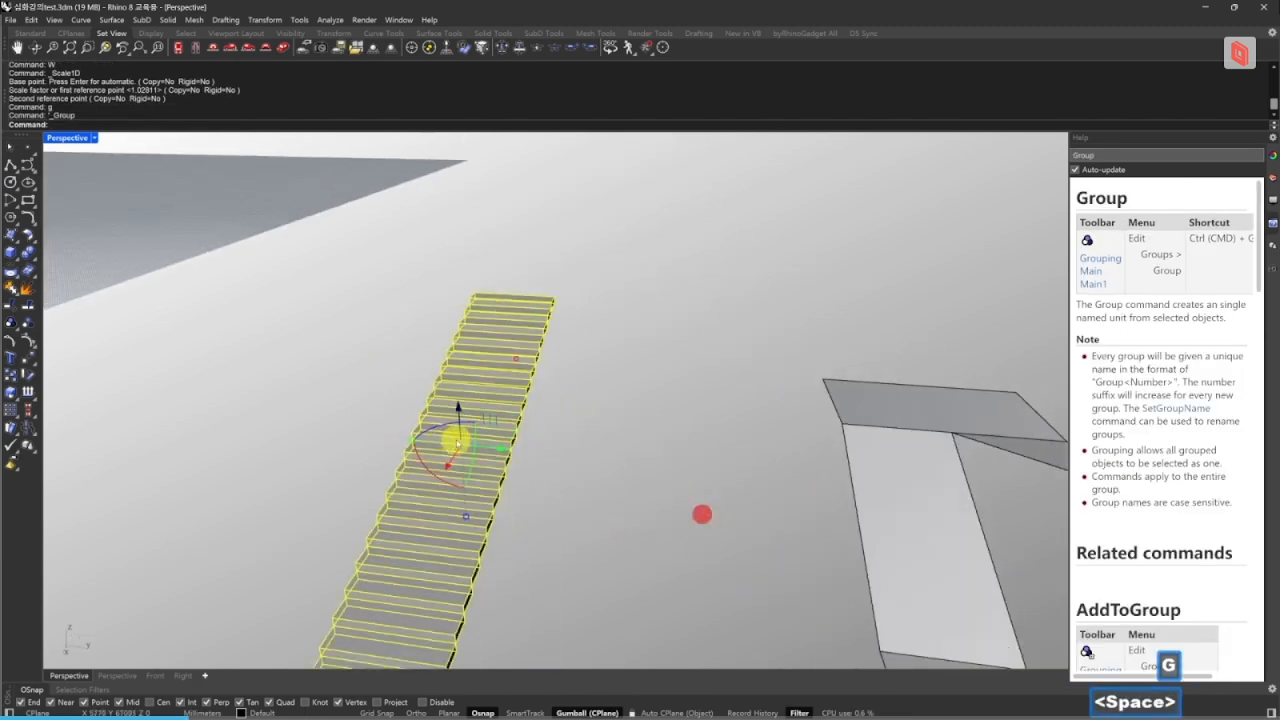
pyautogui.moveTo(500, 452); pyautogui.dragTo(351, 443)
pyautogui.press('Escape')
pyautogui.moveTo(423, 531); pyautogui.dragTo(429, 504, button='right')
pyautogui.click(925, 492)
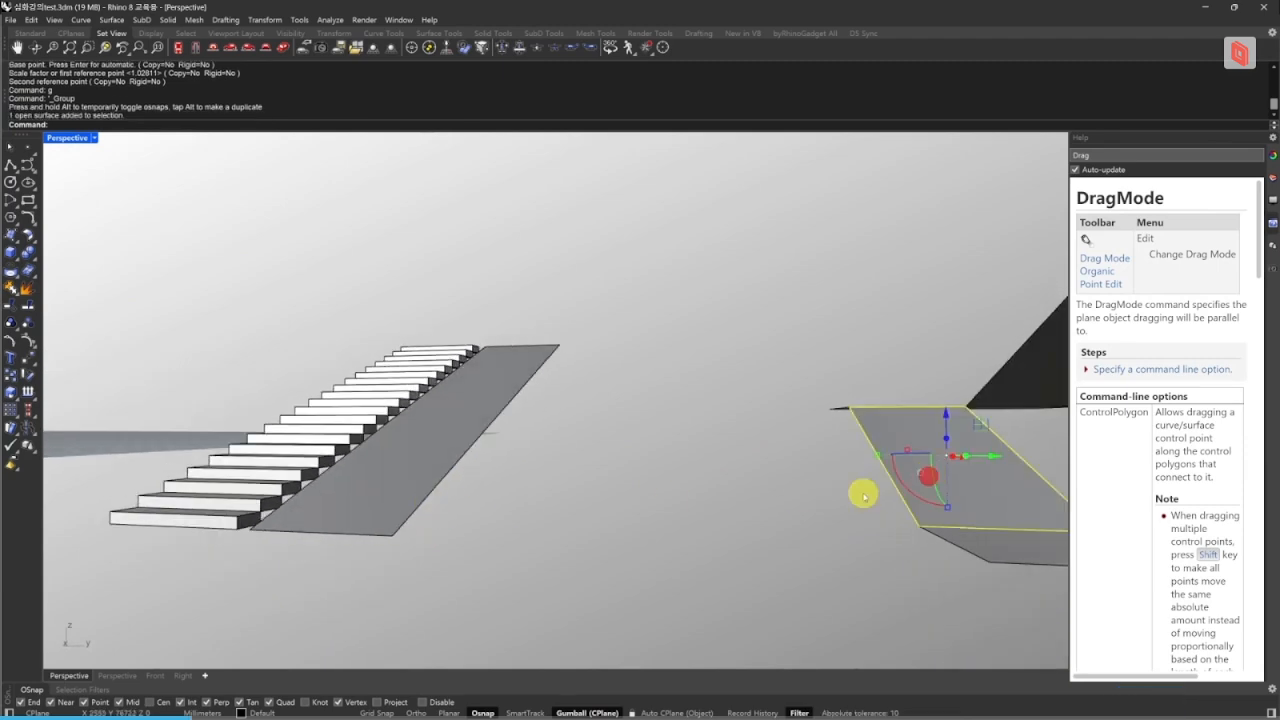
pyautogui.moveTo(591, 549); pyautogui.dragTo(609, 571, button='right')
pyautogui.press('Escape')
pyautogui.moveTo(897, 501); pyautogui.dragTo(608, 443, button='right')
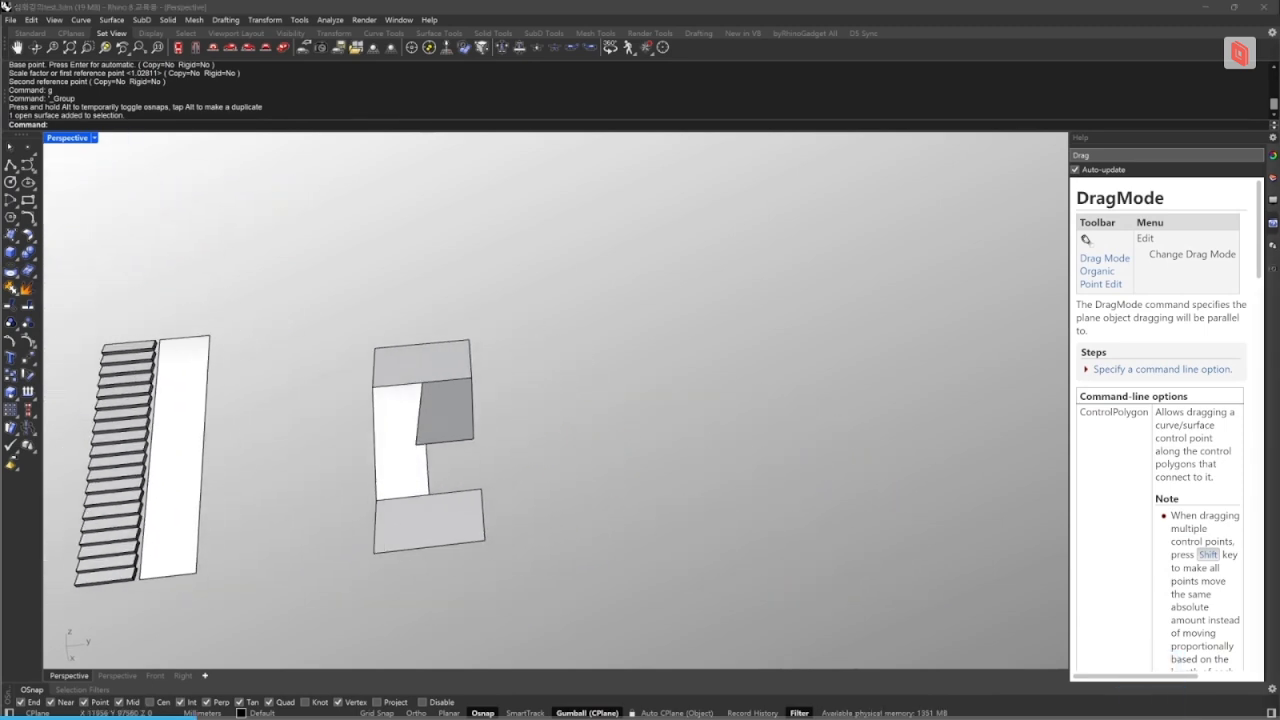
# - Place a point in the open space beside the switchback slopes and draw a circle of 1.5 m radius centred on it
pyautogui.click(726, 366)
pyautogui.click(9, 183)
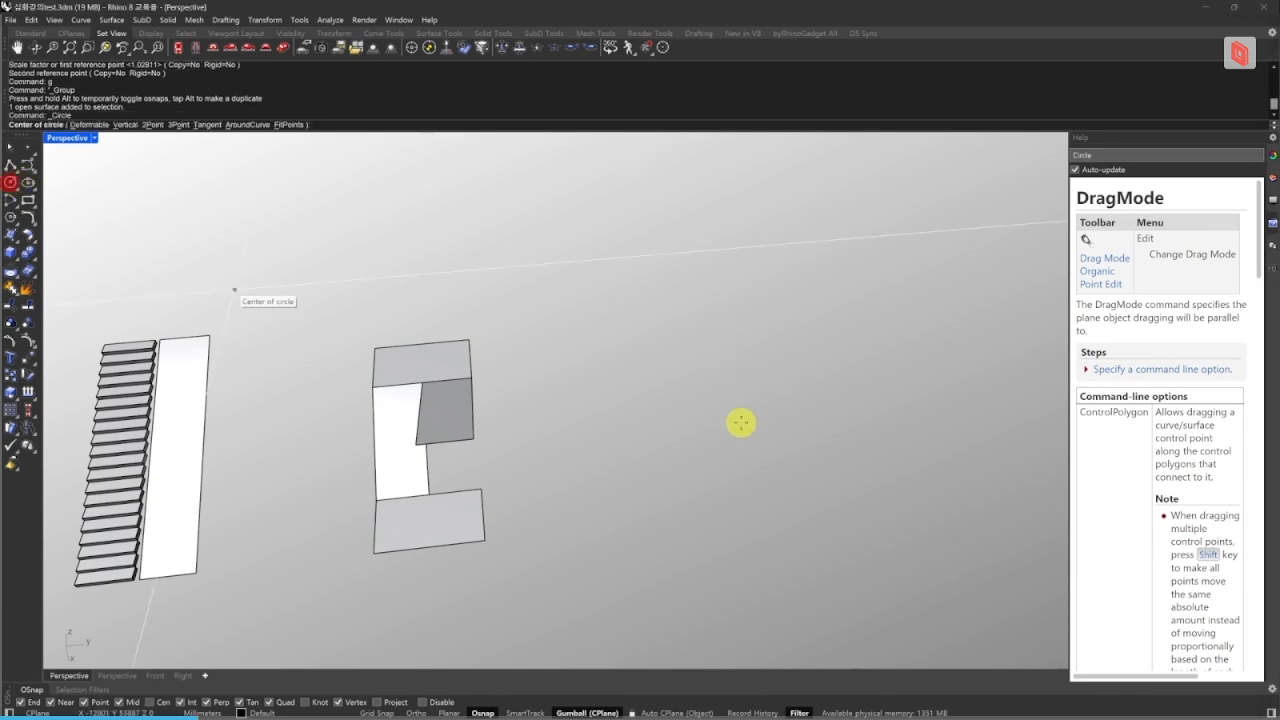
pyautogui.press('Escape')
pyautogui.click(28, 148)
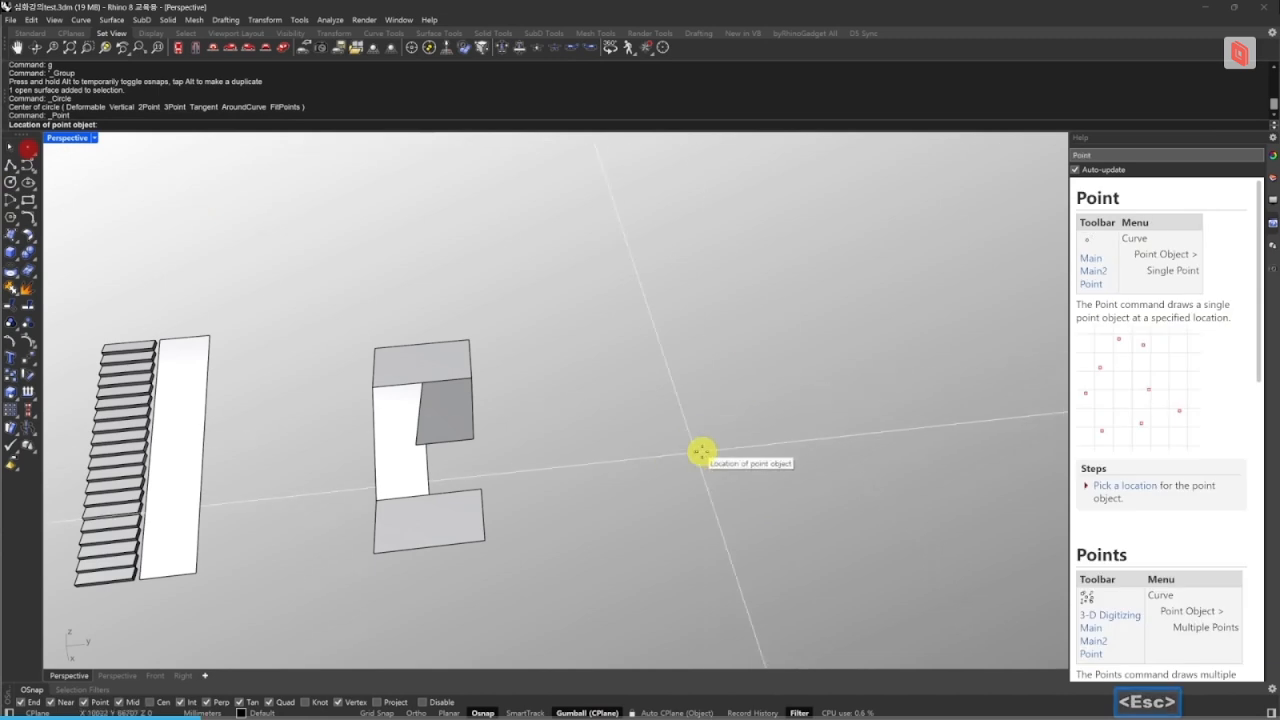
pyautogui.click(702, 452)
pyautogui.click(9, 183)
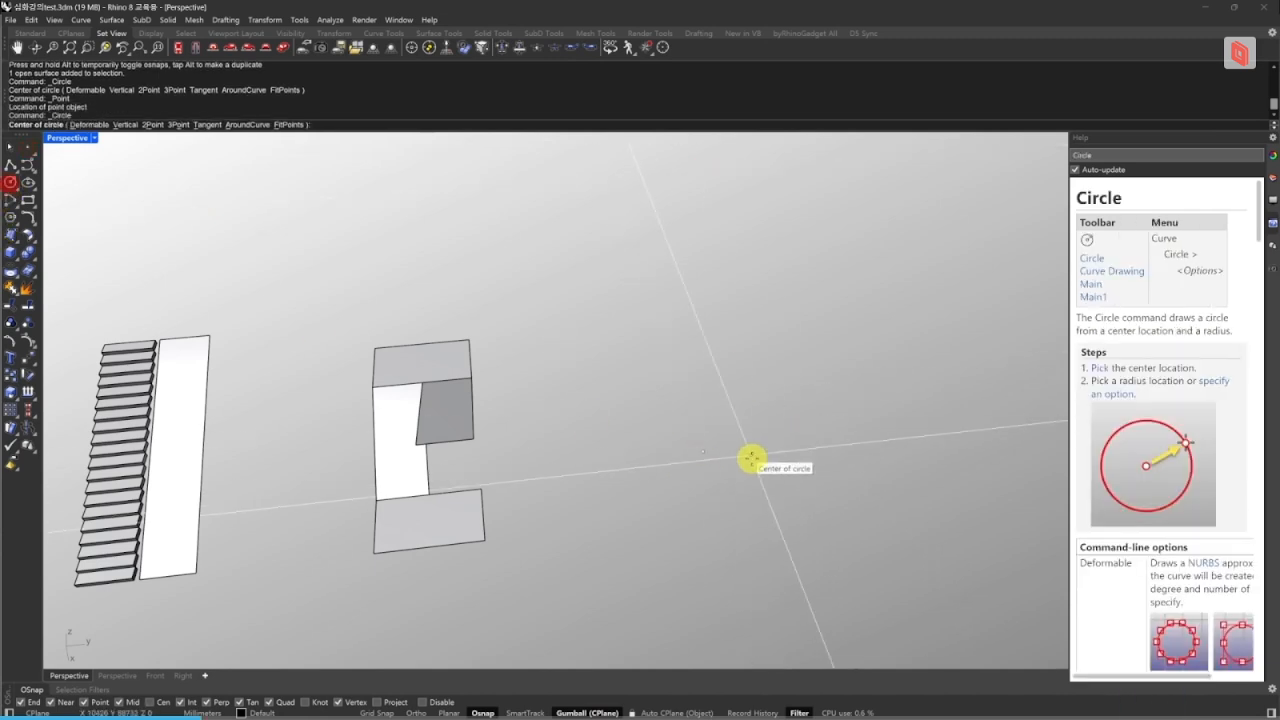
pyautogui.click(702, 452)
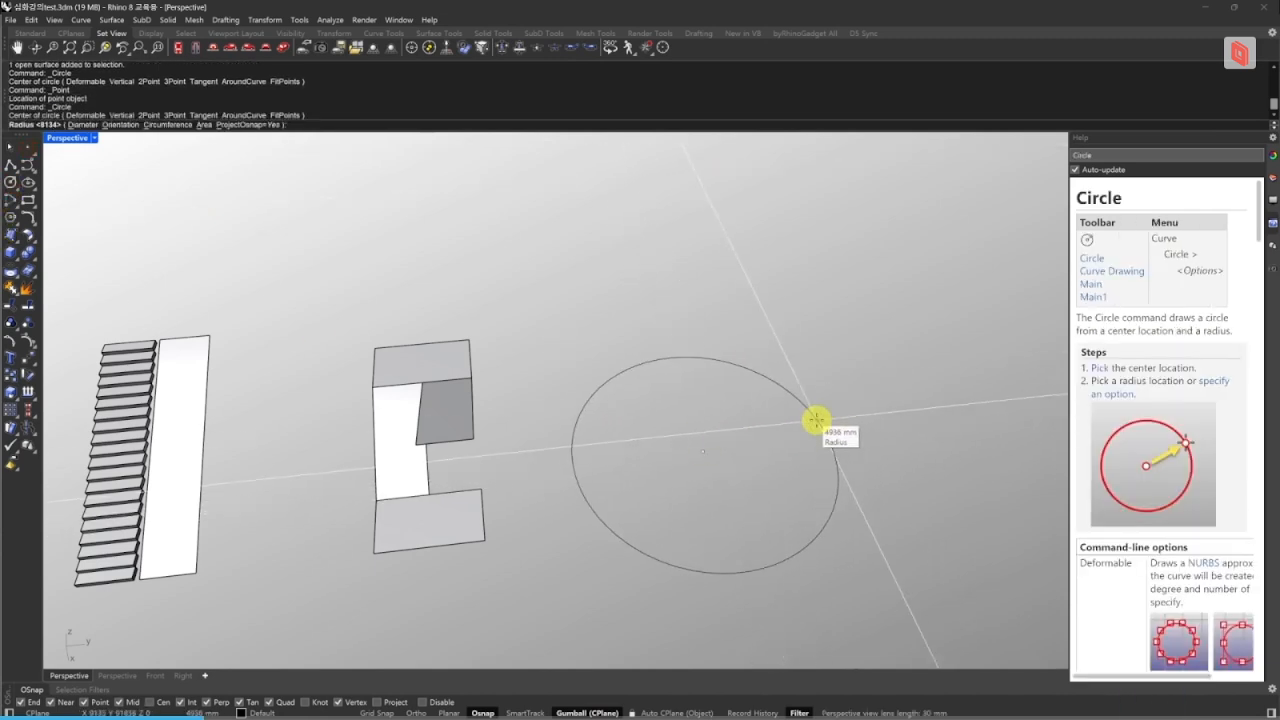
pyautogui.write('1.5')
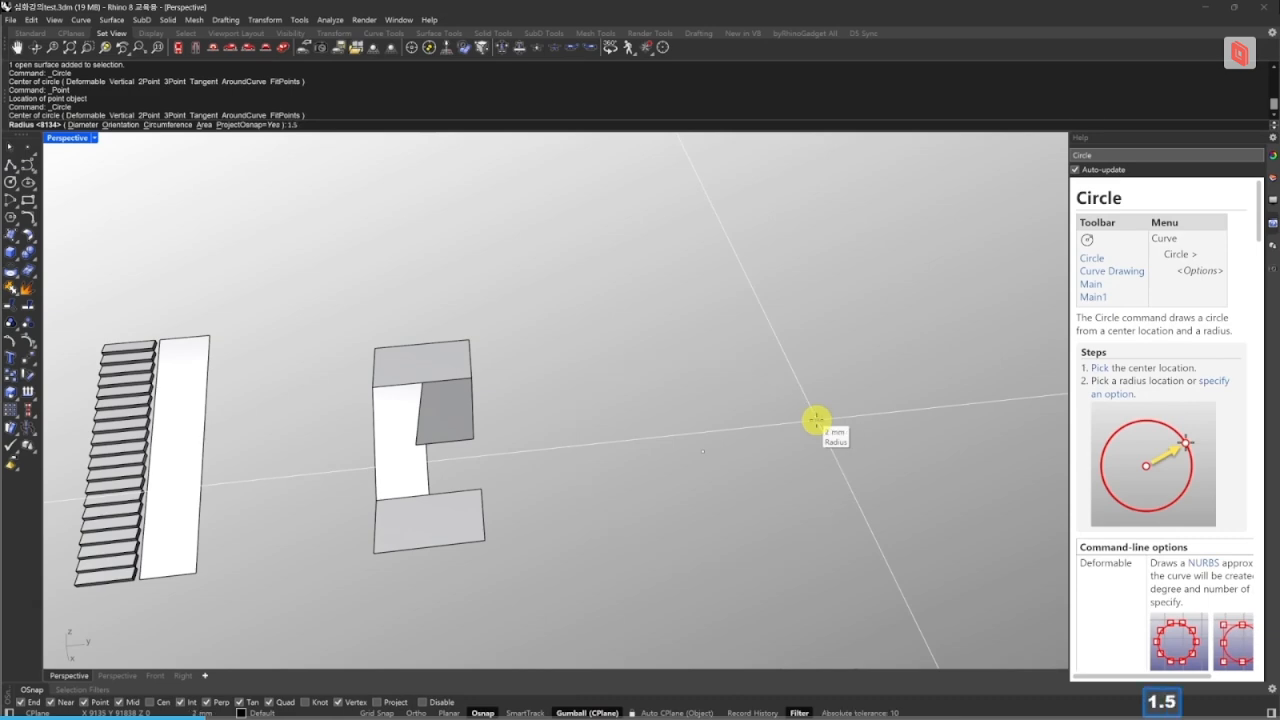
pyautogui.write('M')
pyautogui.press('space')
pyautogui.press('Escape')
# - Draw two perpendicular lines from the circle's centre, both extending past its edge
pyautogui.moveTo(698, 451); pyautogui.dragTo(702, 460, button='right')
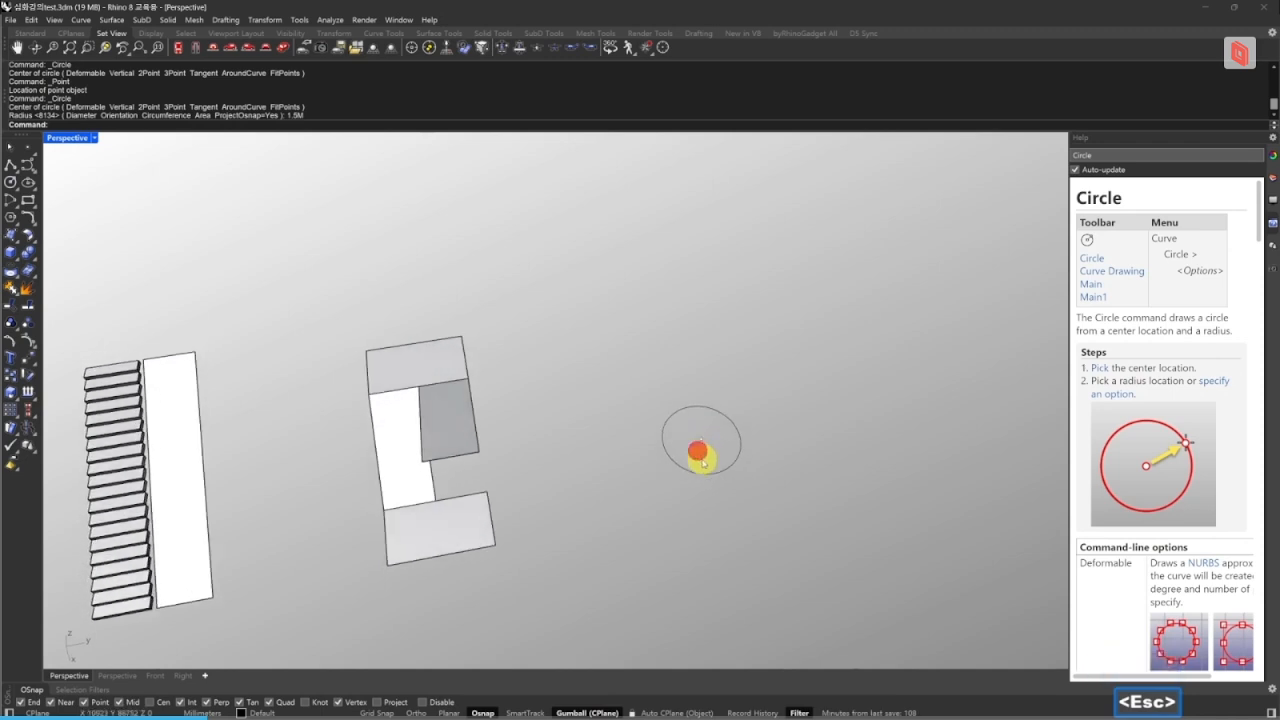
pyautogui.write('L')
pyautogui.press('space')
pyautogui.click(701, 441)
pyautogui.click(744, 564)
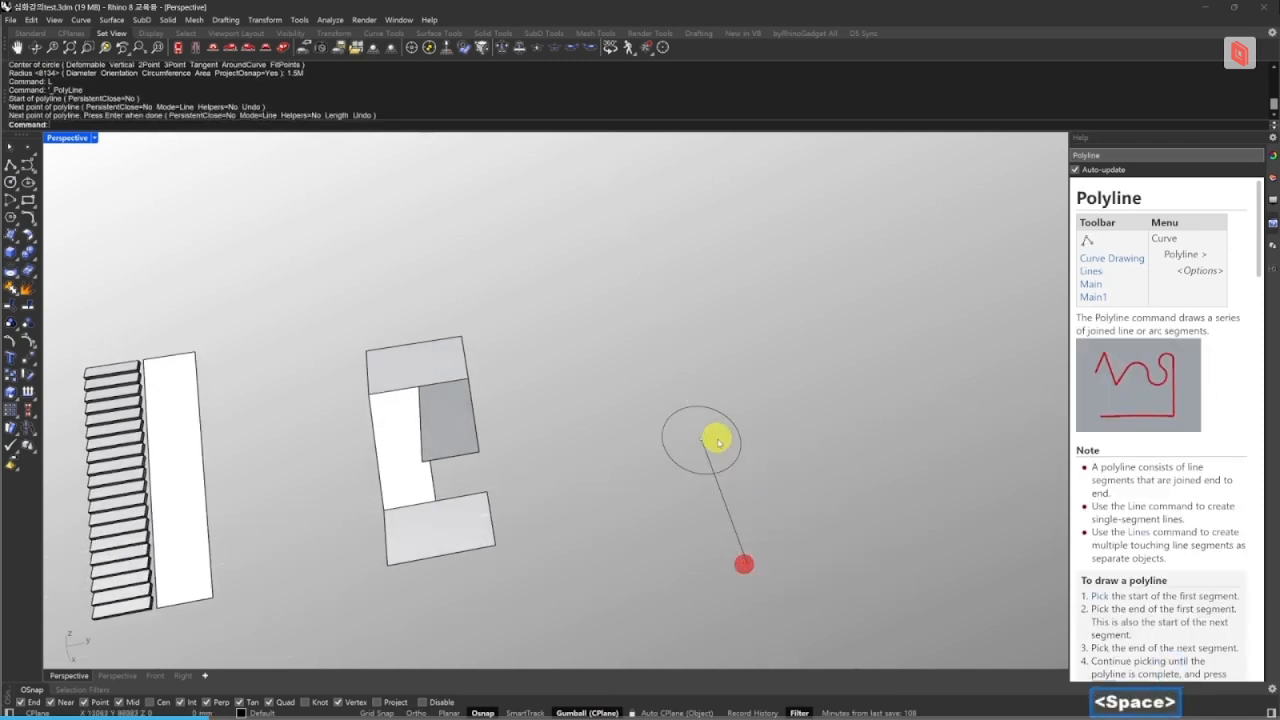
pyautogui.press('Escape')
pyautogui.scroll(3, 712, 441)
pyautogui.press('space')
pyautogui.click(705, 430)
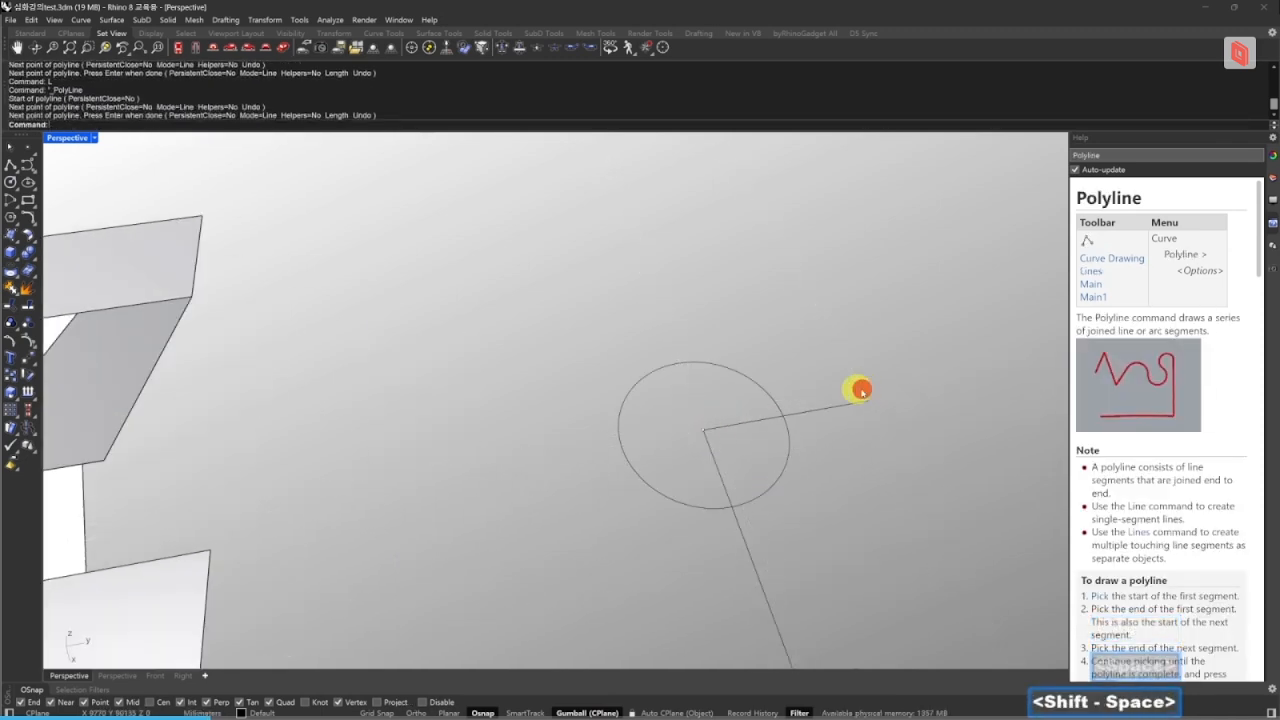
pyautogui.press('Escape')
pyautogui.scroll(5, 771, 429)
pyautogui.press('space')
pyautogui.press('Escape')
pyautogui.press('Escape')
# - Rotate a copy of the first line by 20 degrees around the circle's centre
pyautogui.moveTo(728, 447); pyautogui.dragTo(640, 474)
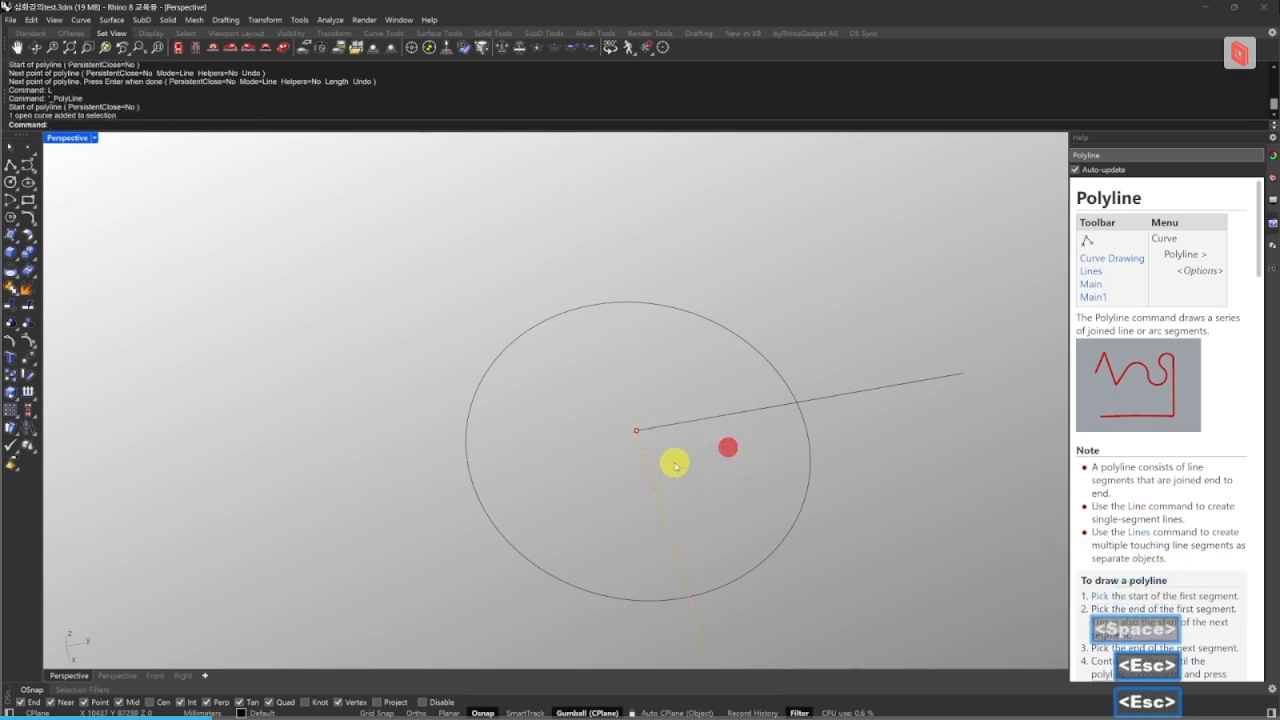
pyautogui.write('r')
pyautogui.press('space')
pyautogui.write('c')
pyautogui.press('space')
pyautogui.click(637, 431)
pyautogui.click(652, 487)
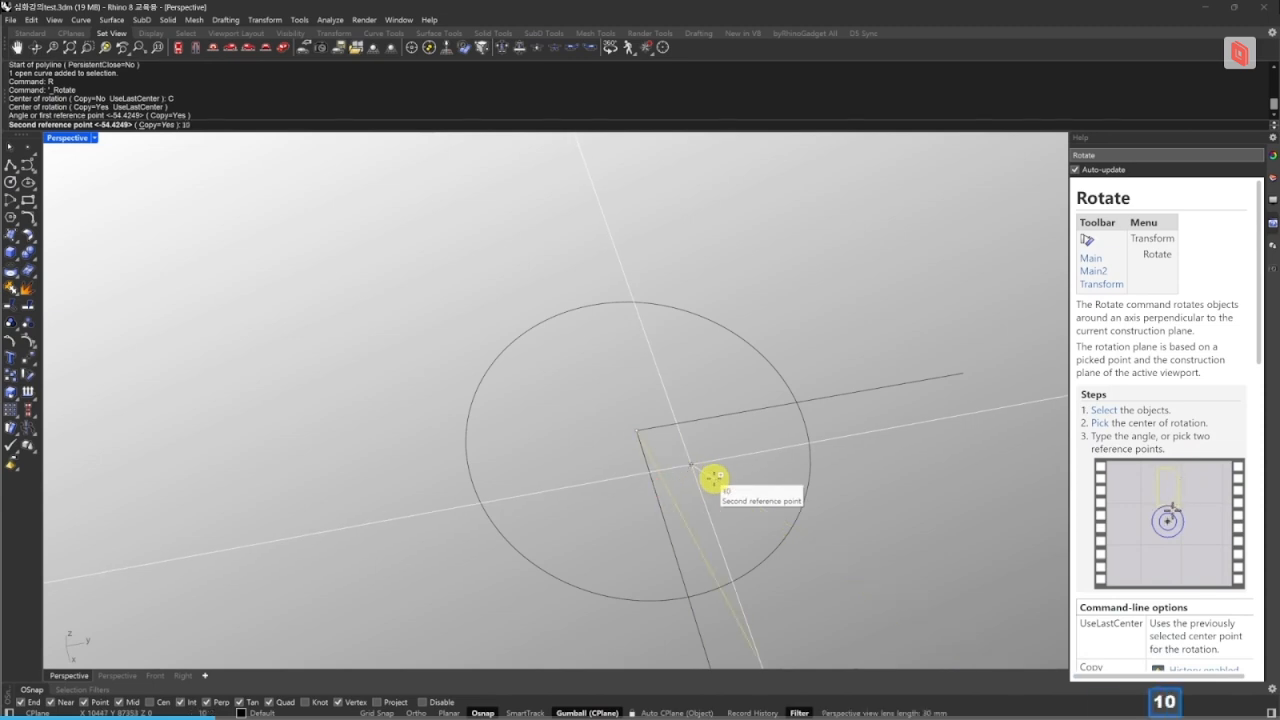
pyautogui.press('BackSpace')
pyautogui.press('BackSpace')
pyautogui.write('20')
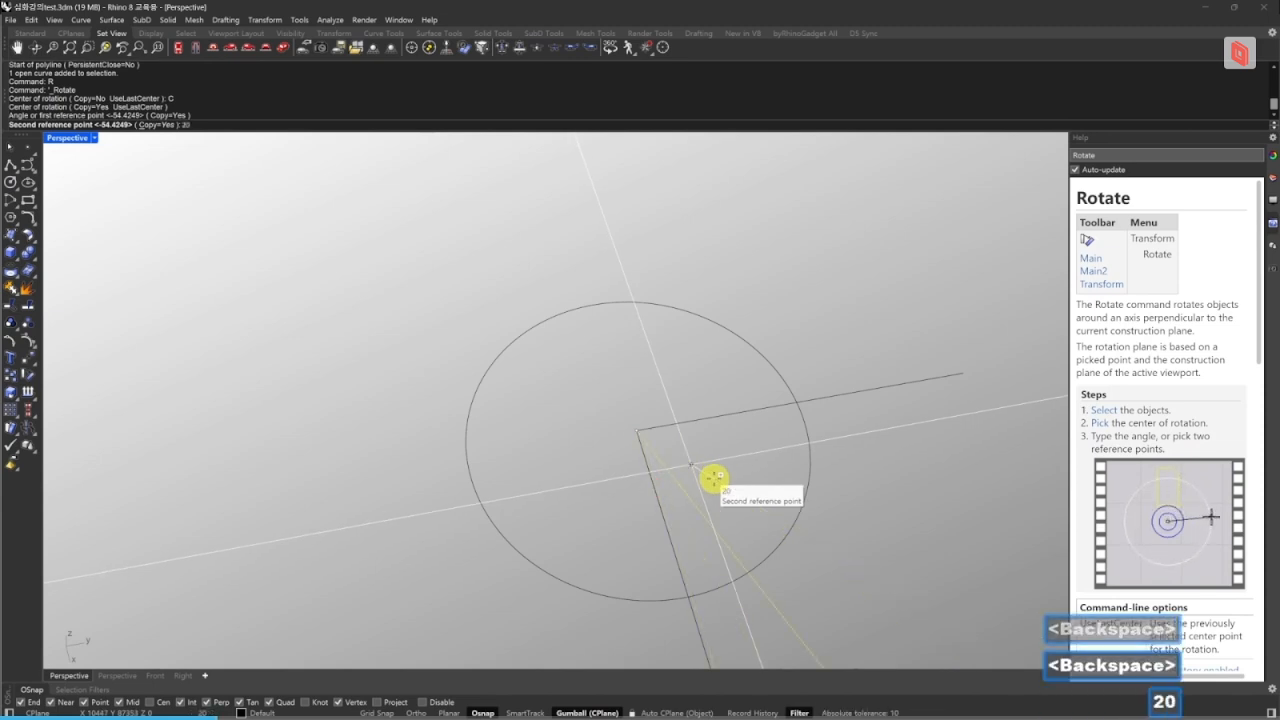
pyautogui.rightClick(714, 480)
pyautogui.press('Escape')
pyautogui.press('Escape')
pyautogui.press('Escape')
# - Create a wedge outline between the two lines 20 degrees apart and the circle with CurveBoolean, with DeleteInput set to None
pyautogui.moveTo(806, 611); pyautogui.dragTo(618, 412)
pyautogui.moveTo(733, 508); pyautogui.dragTo(709, 414, button='right')
pyautogui.write('yt')
pyautogui.press('space')
pyautogui.press('space')
# - Extrude the wedge outline 150 mm as a solid and delete the outline curve
pyautogui.write('v')
pyautogui.press('space')
pyautogui.moveTo(875, 601); pyautogui.dragTo(837, 418, button='right')
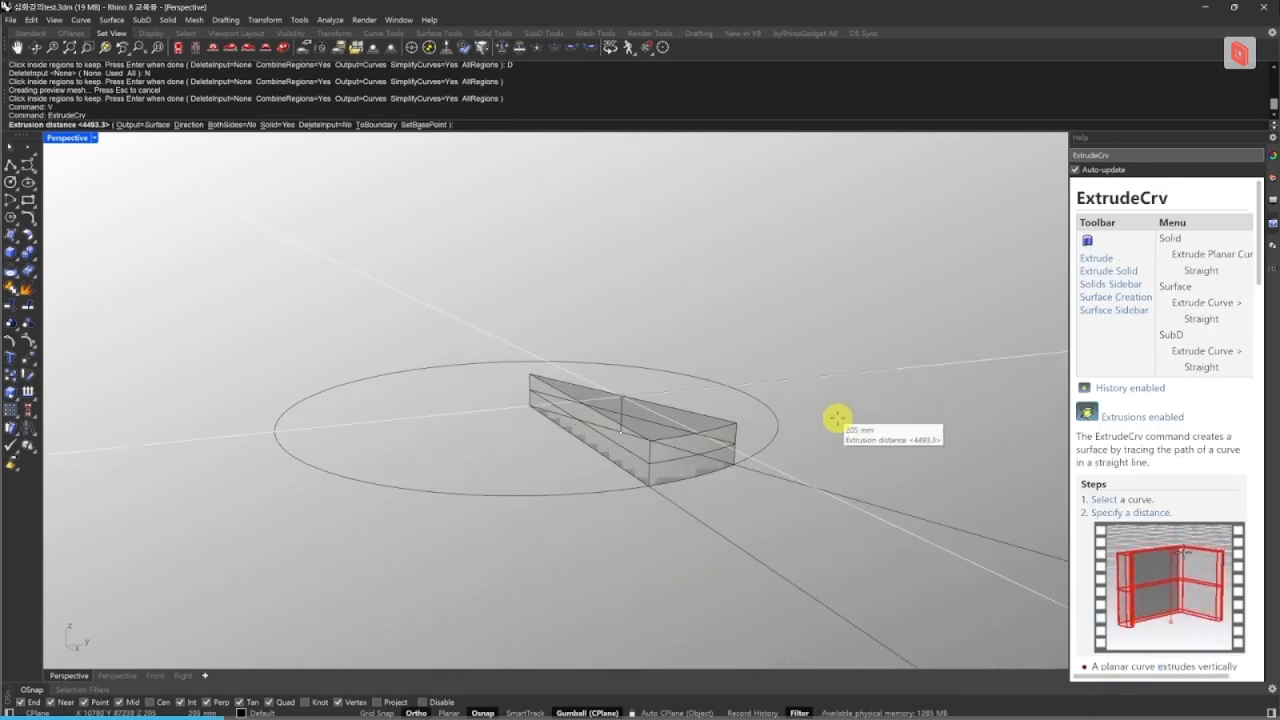
pyautogui.write('150')
pyautogui.press('Return')
pyautogui.write('e')
pyautogui.press('space')
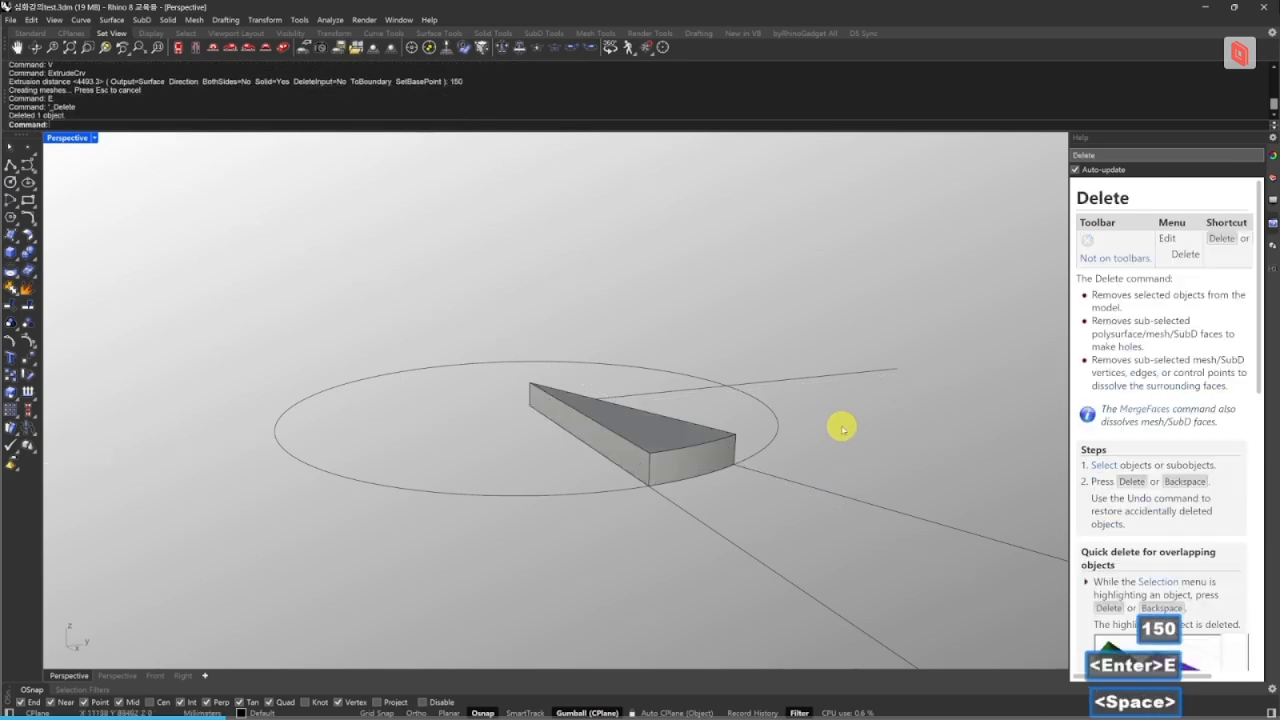
# - Polar array the wedge step around the circle's centre with 18 items over a 360-degree fill angle
pyautogui.press('Escape')
pyautogui.moveTo(654, 434); pyautogui.dragTo(626, 386, button='right')
pyautogui.click(622, 396)
pyautogui.moveTo(564, 456)
pyautogui.mouseDown(button='right')
pyautogui.moveTo(588, 435)
pyautogui.moveTo(560, 445)
pyautogui.mouseUp(button='right')
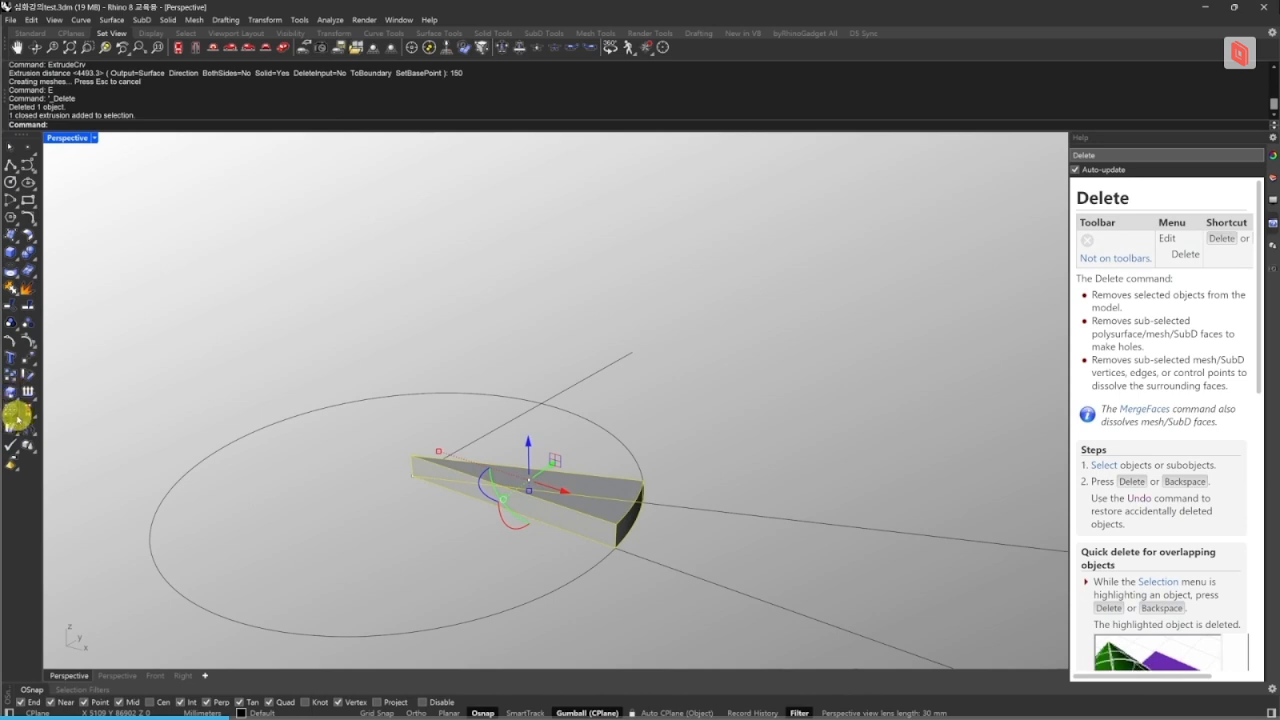
pyautogui.click(26, 419)
pyautogui.moveTo(45, 424); pyautogui.dragTo(466, 266)
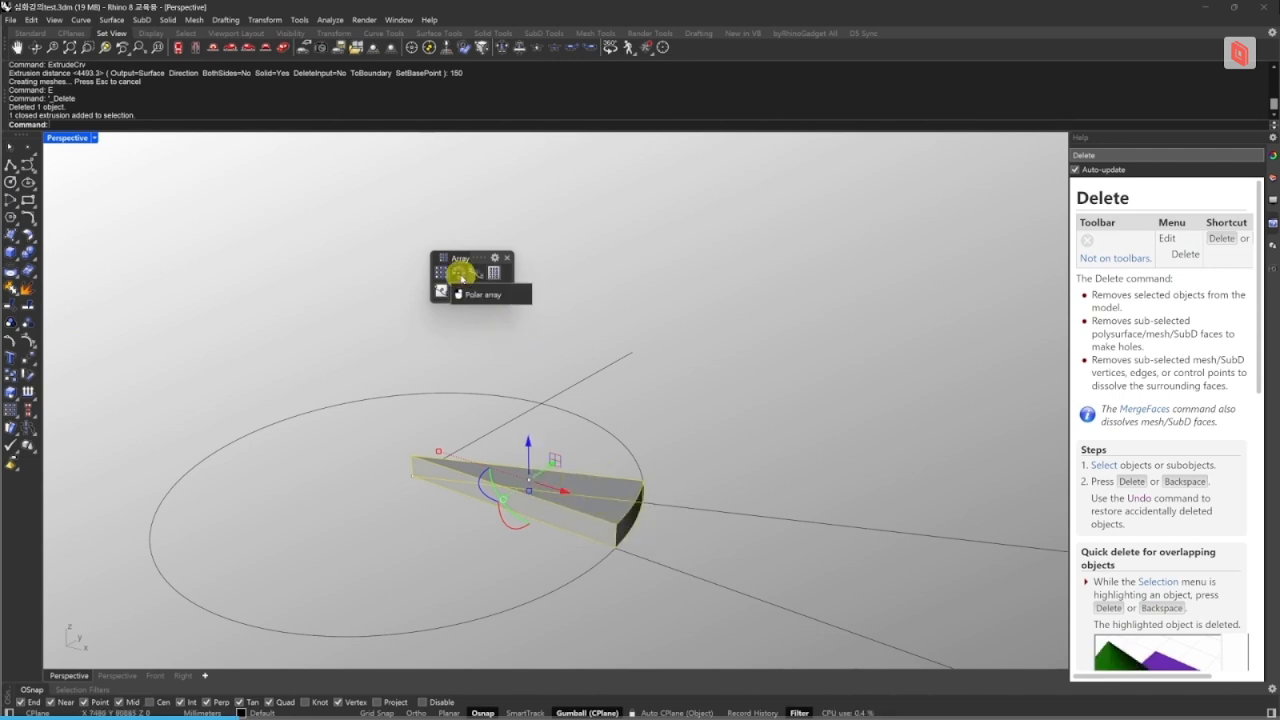
pyautogui.click(461, 276)
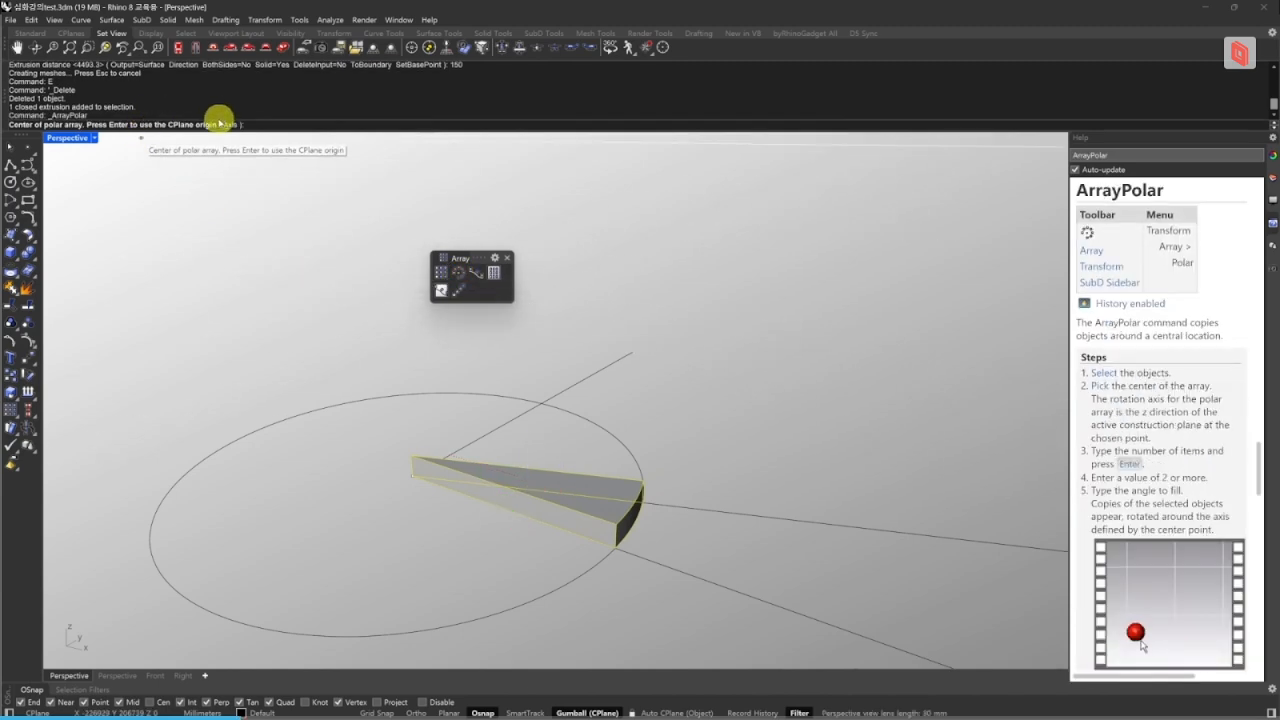
pyautogui.click(412, 474)
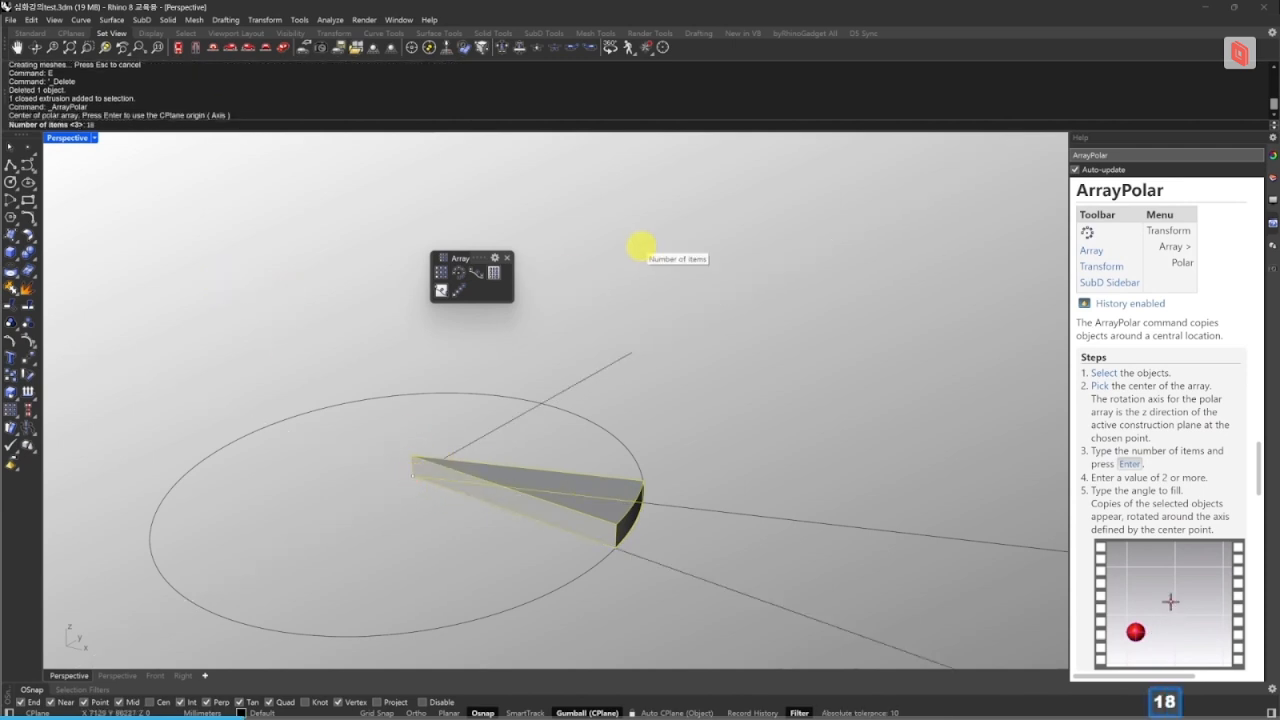
pyautogui.press('Return')
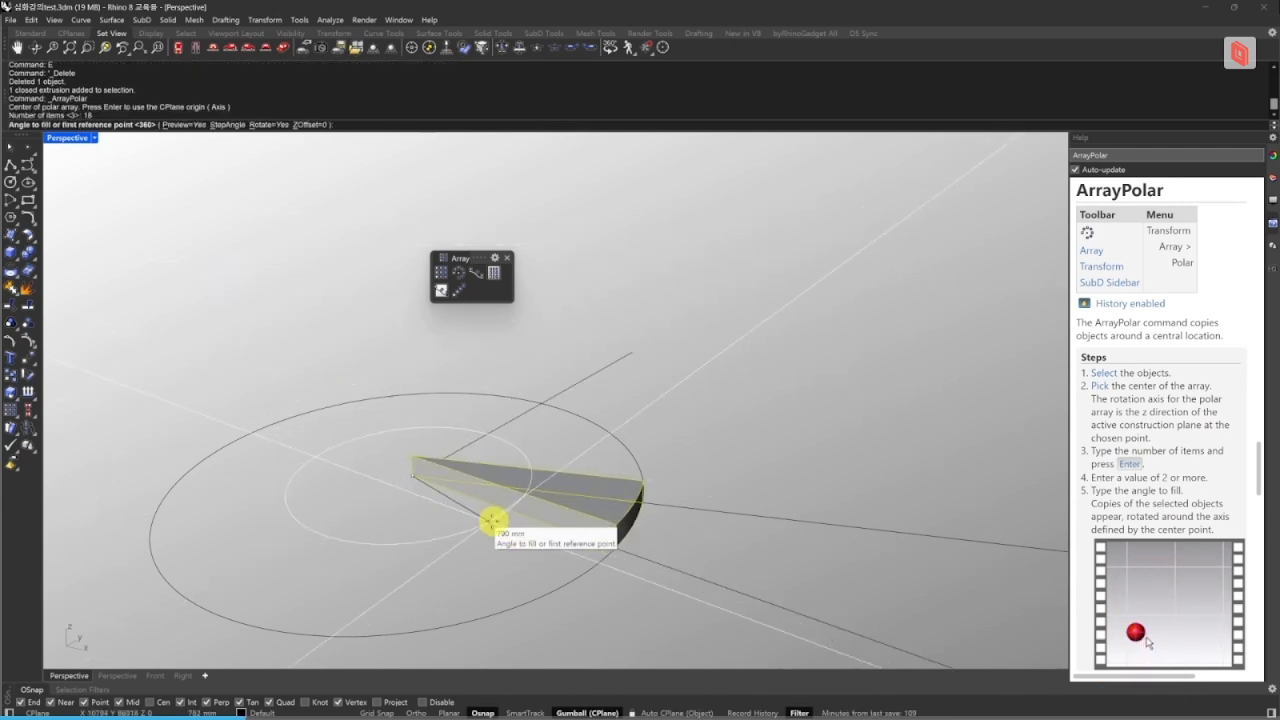
pyautogui.moveTo(491, 521); pyautogui.dragTo(526, 529, button='right')
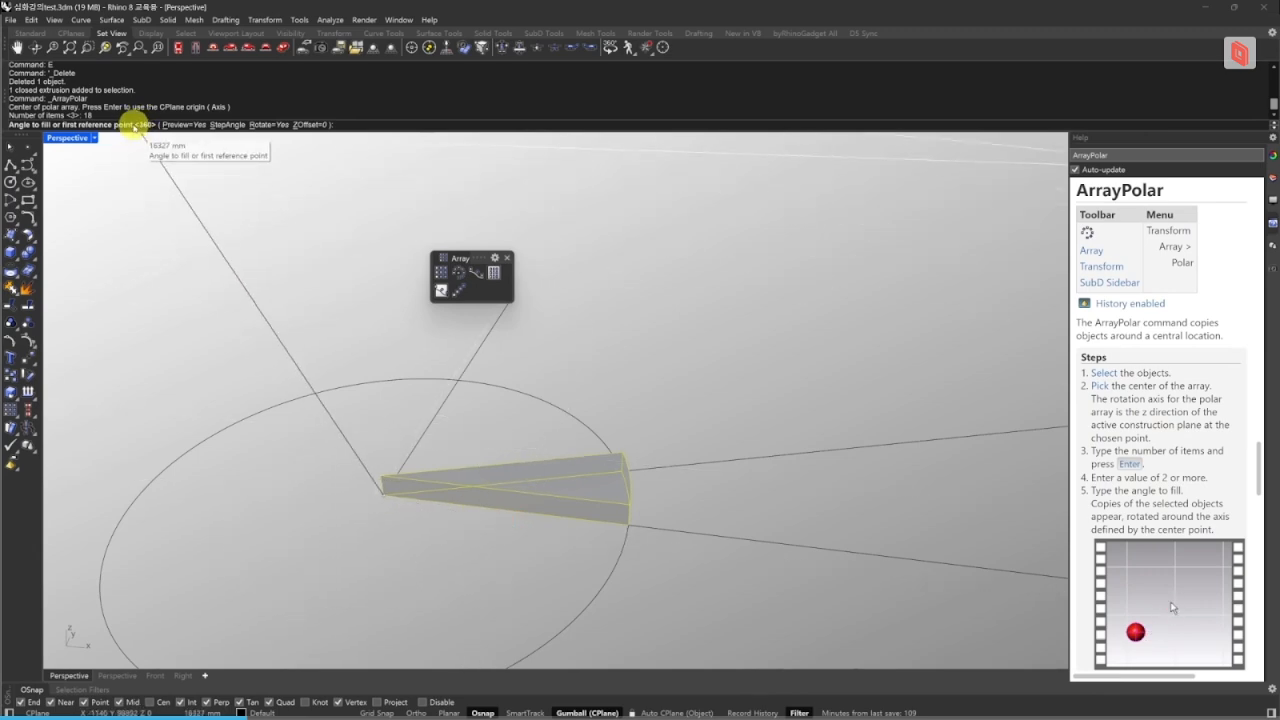
pyautogui.press('space')
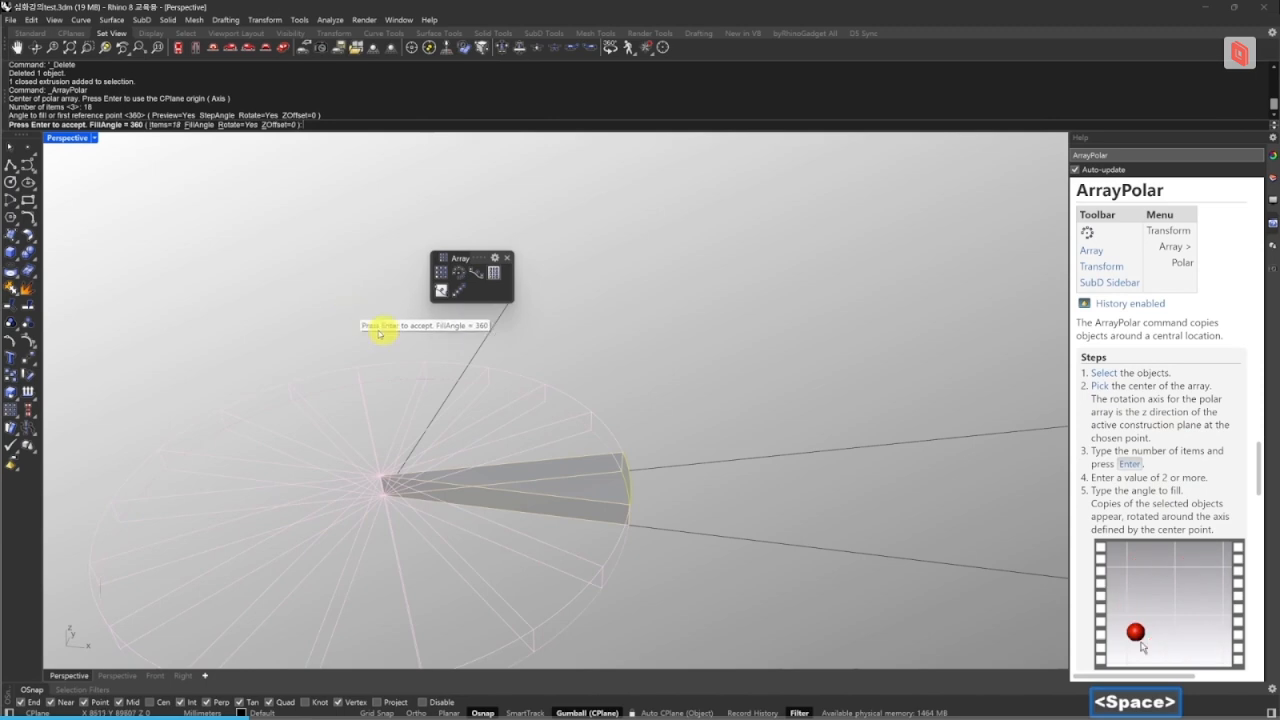
pyautogui.press('space')
pyautogui.press('Escape')
# - Undo the flat polar array of the wedge step
pyautogui.moveTo(543, 491); pyautogui.dragTo(738, 548, button='right')
pyautogui.scroll(-2, 711, 507)
pyautogui.click(863, 482)
pyautogui.moveTo(863, 482); pyautogui.dragTo(801, 432, button='right')
pyautogui.hotkey('ctrl', 'z')
pyautogui.moveTo(560, 491); pyautogui.dragTo(656, 480, button='right')
pyautogui.click(457, 277)
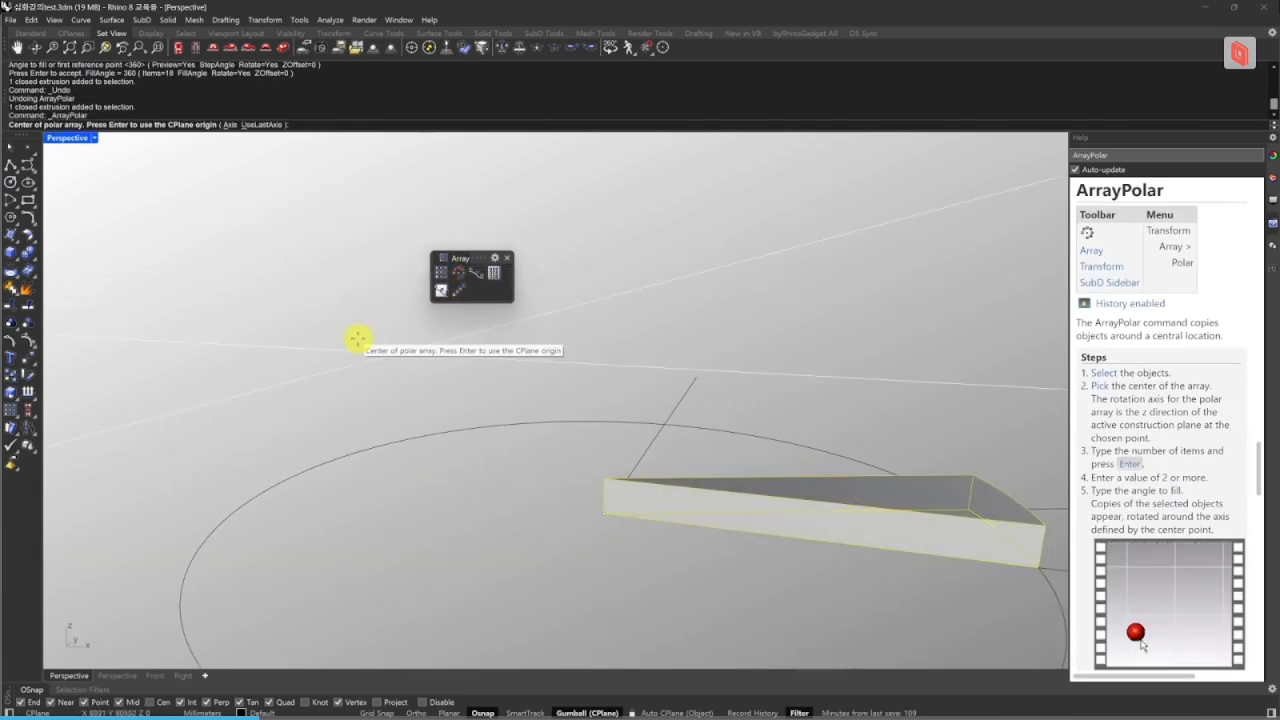
pyautogui.click(606, 516)
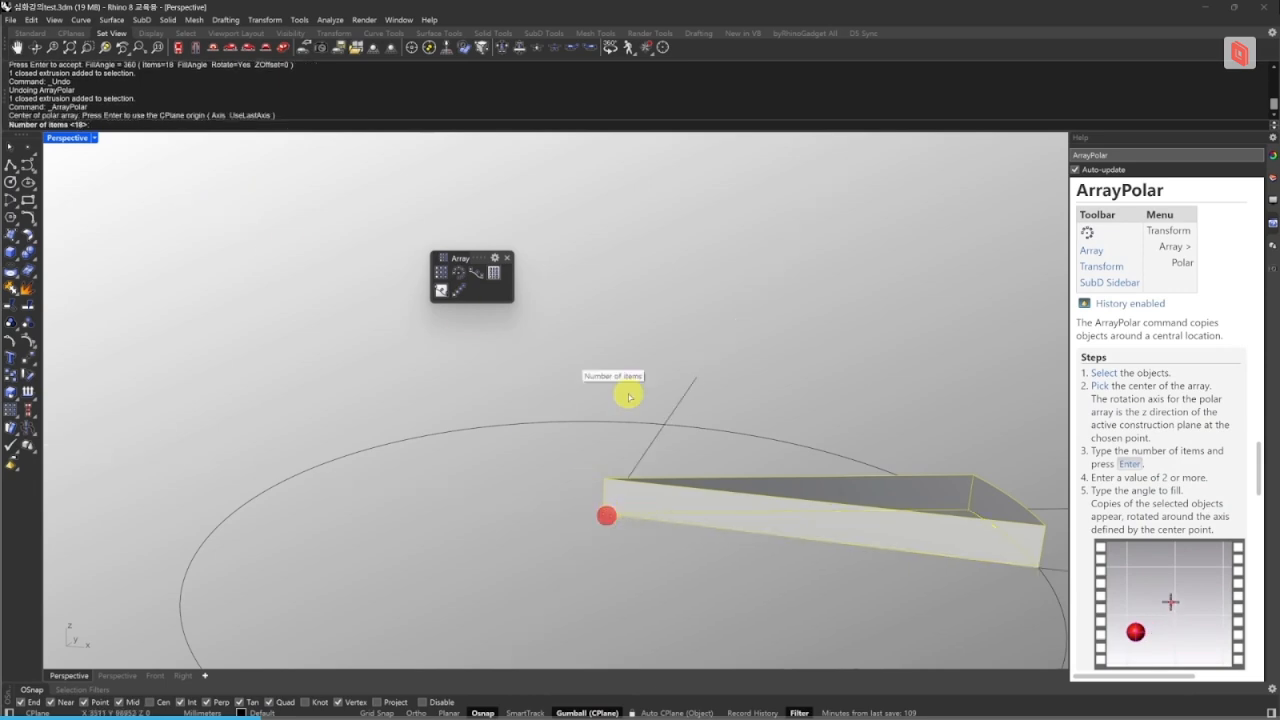
pyautogui.press('Escape')
pyautogui.press('Escape')
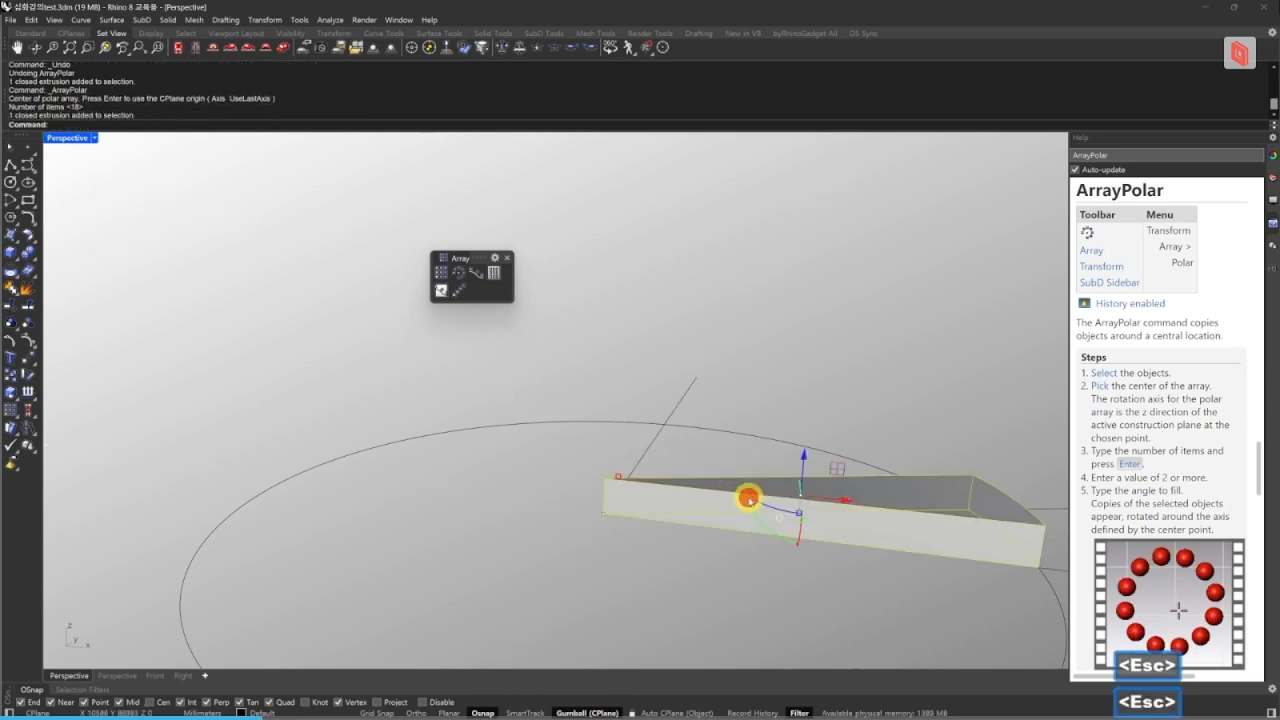
# - Define the wedge step as a block named SPIRAL with its base point at the wedge's lower tip
pyautogui.moveTo(749, 500); pyautogui.dragTo(737, 480, button='right')
pyautogui.hotkey('ctrl', 'shift', 'b')
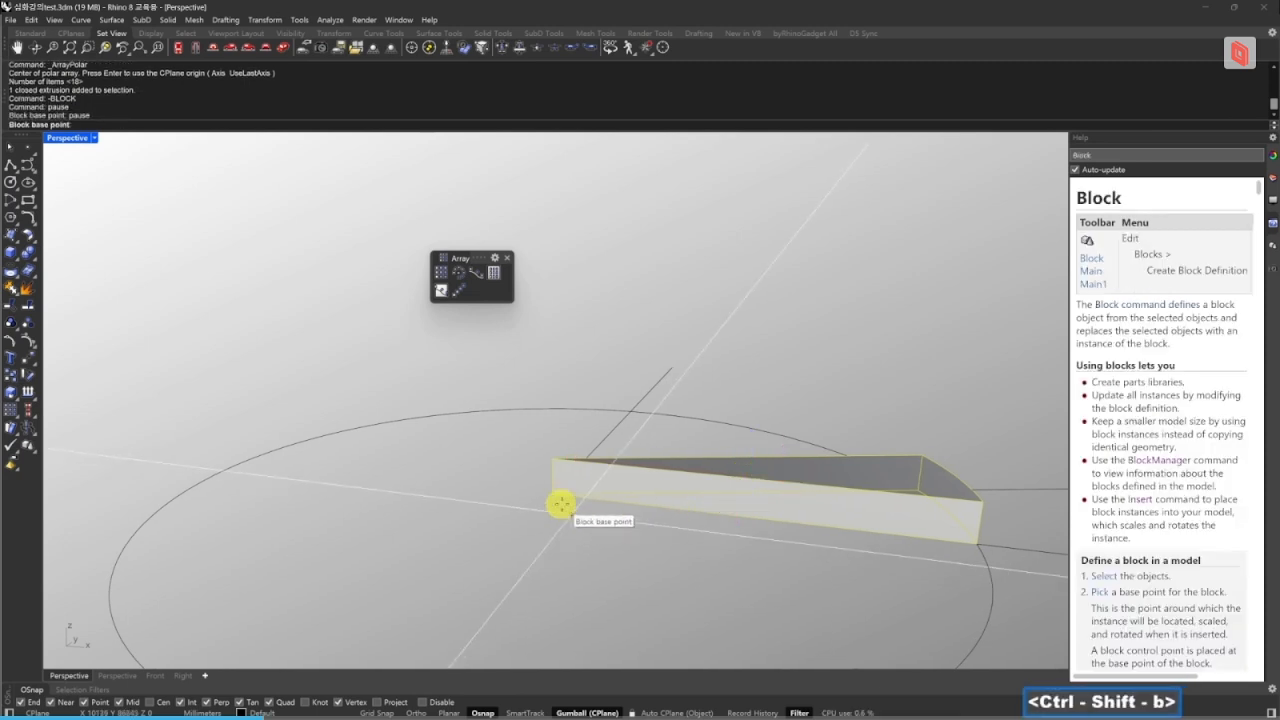
pyautogui.click(551, 494)
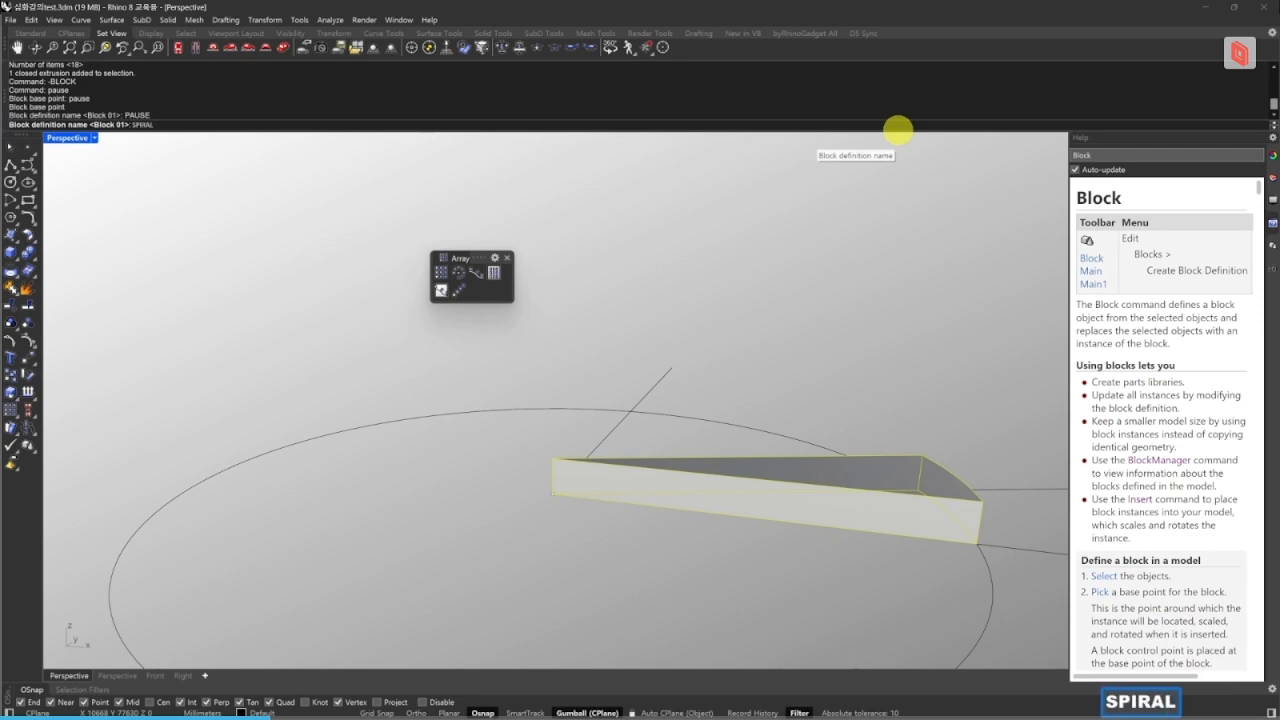
pyautogui.press('Return')
pyautogui.press('Escape')
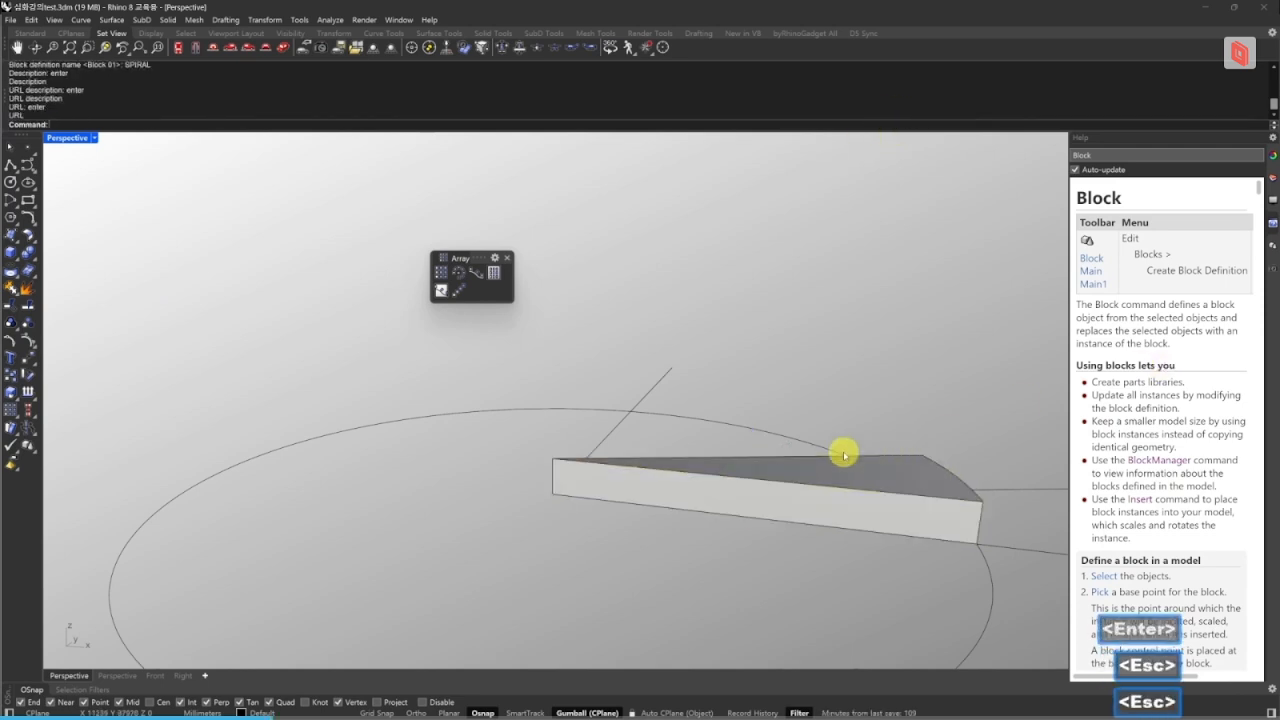
# - Polar array the SPIRAL block around the circle's centre with 18 items, a ZOffset of 150 and a 360-degree fill angle
pyautogui.click(766, 490)
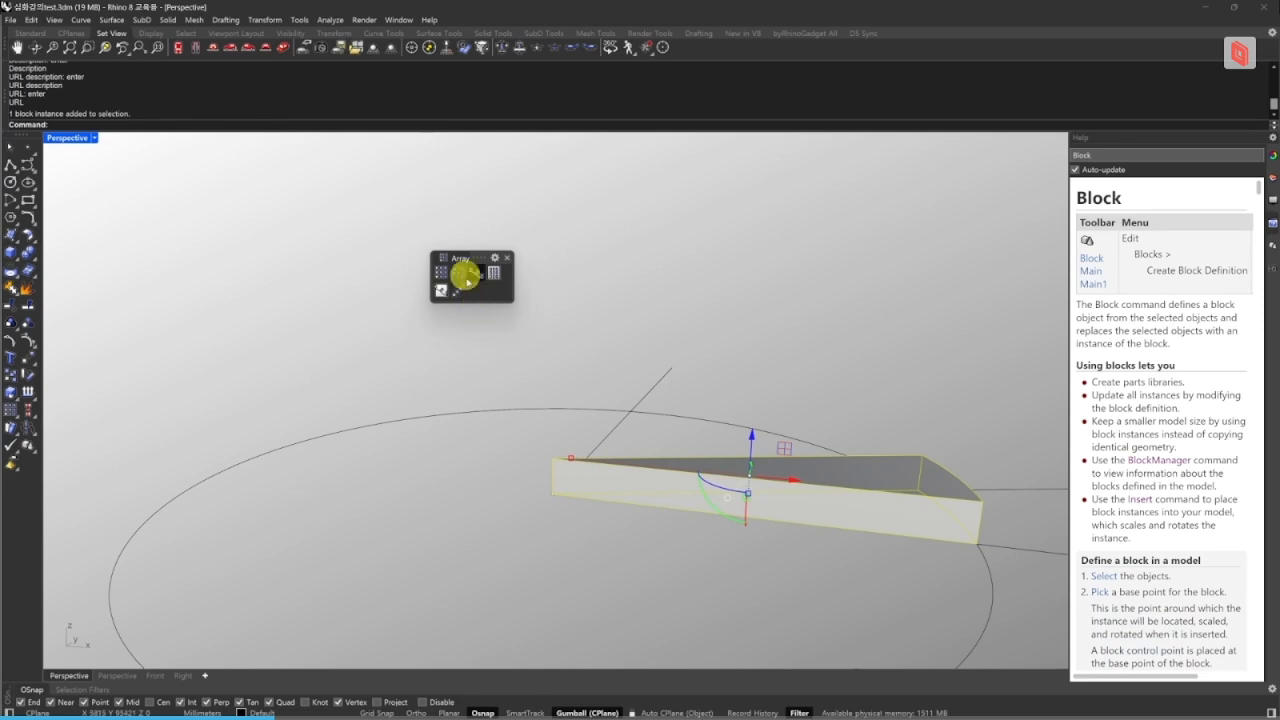
pyautogui.click(459, 272)
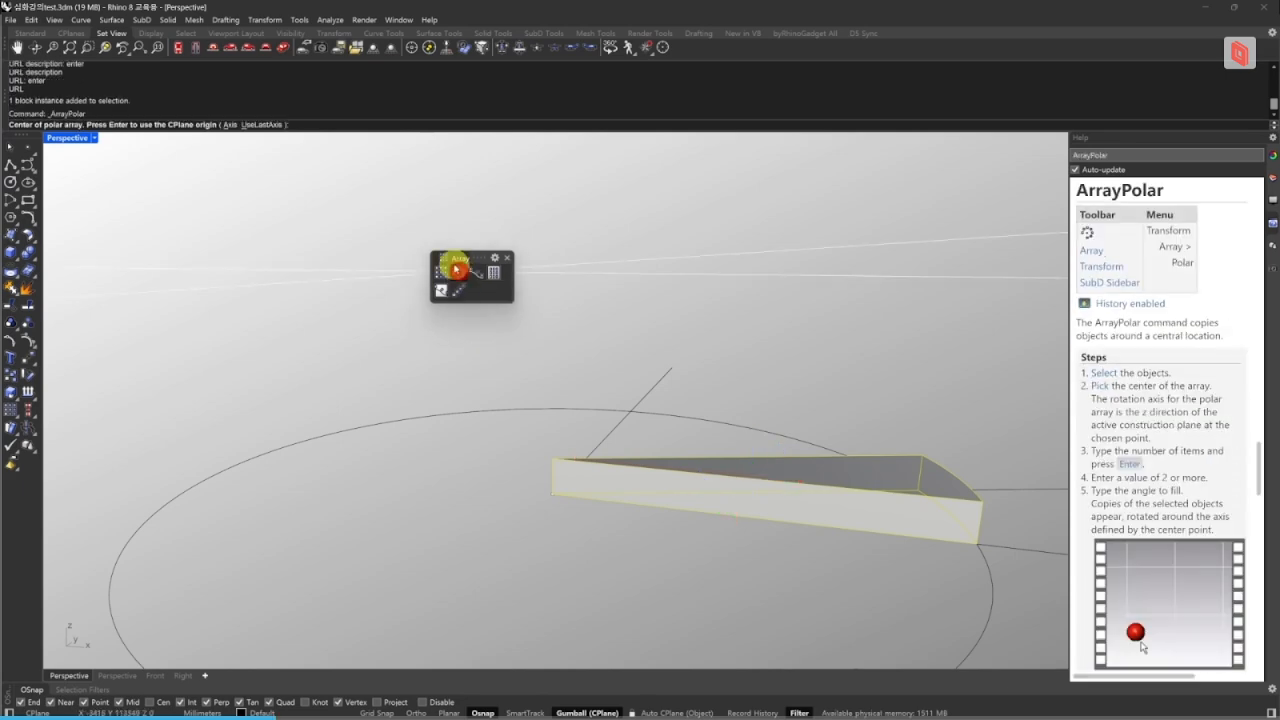
pyautogui.click(554, 494)
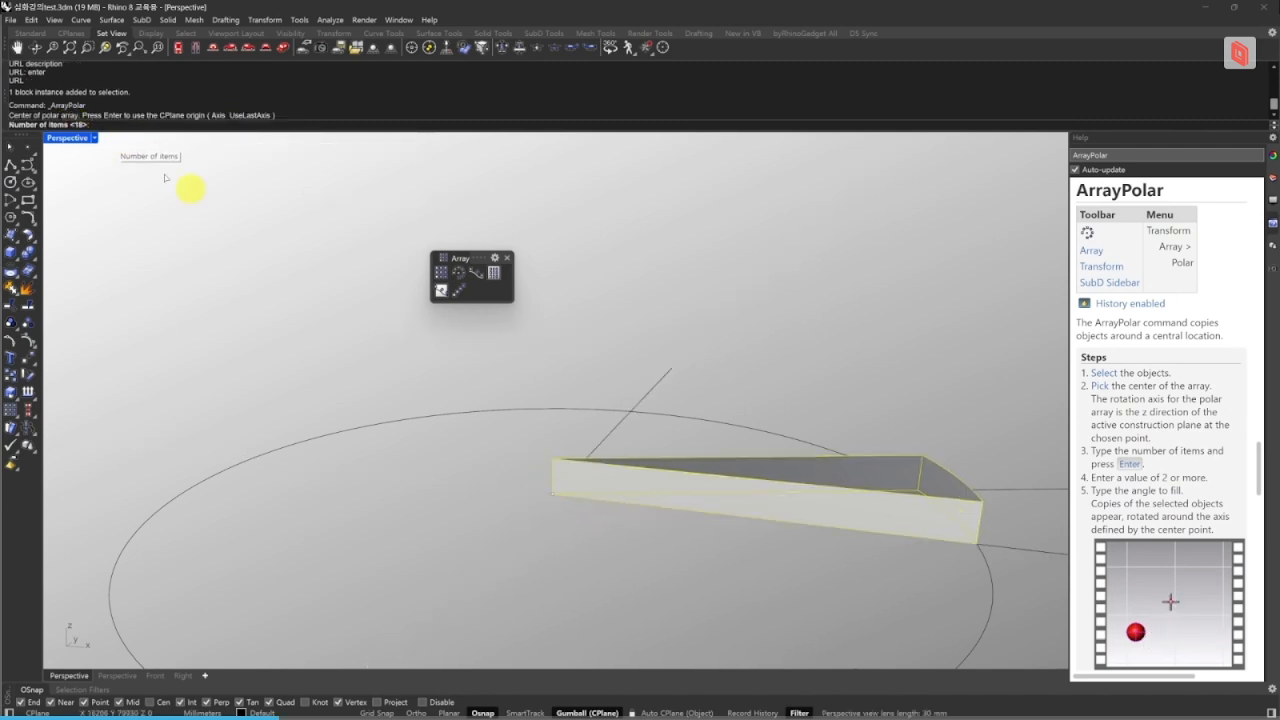
pyautogui.press('space')
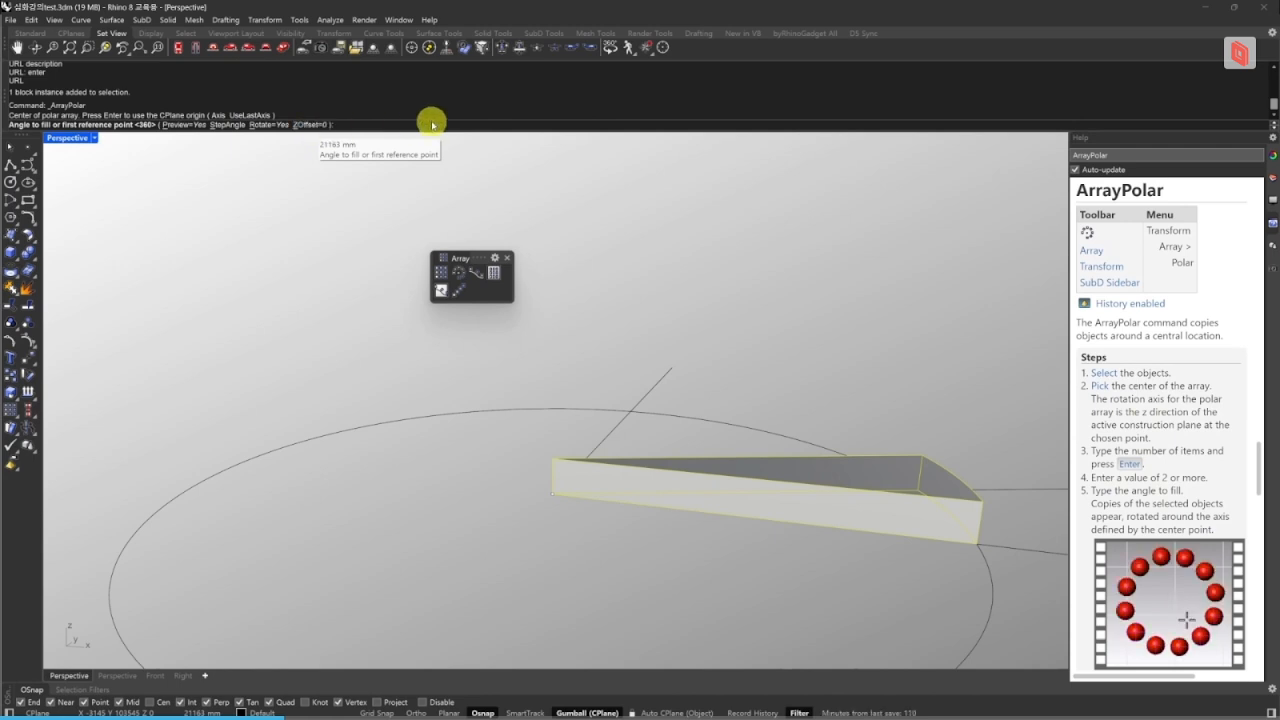
pyautogui.click(314, 124)
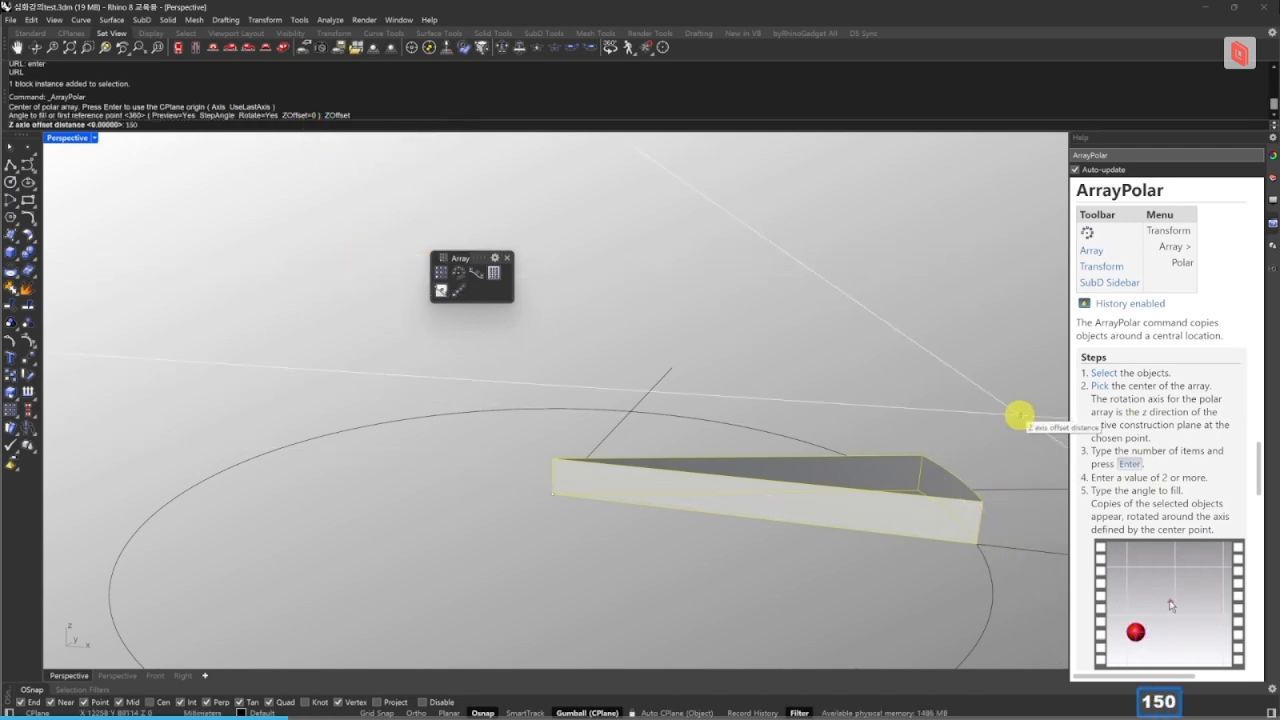
pyautogui.press('Return')
pyautogui.press('space')
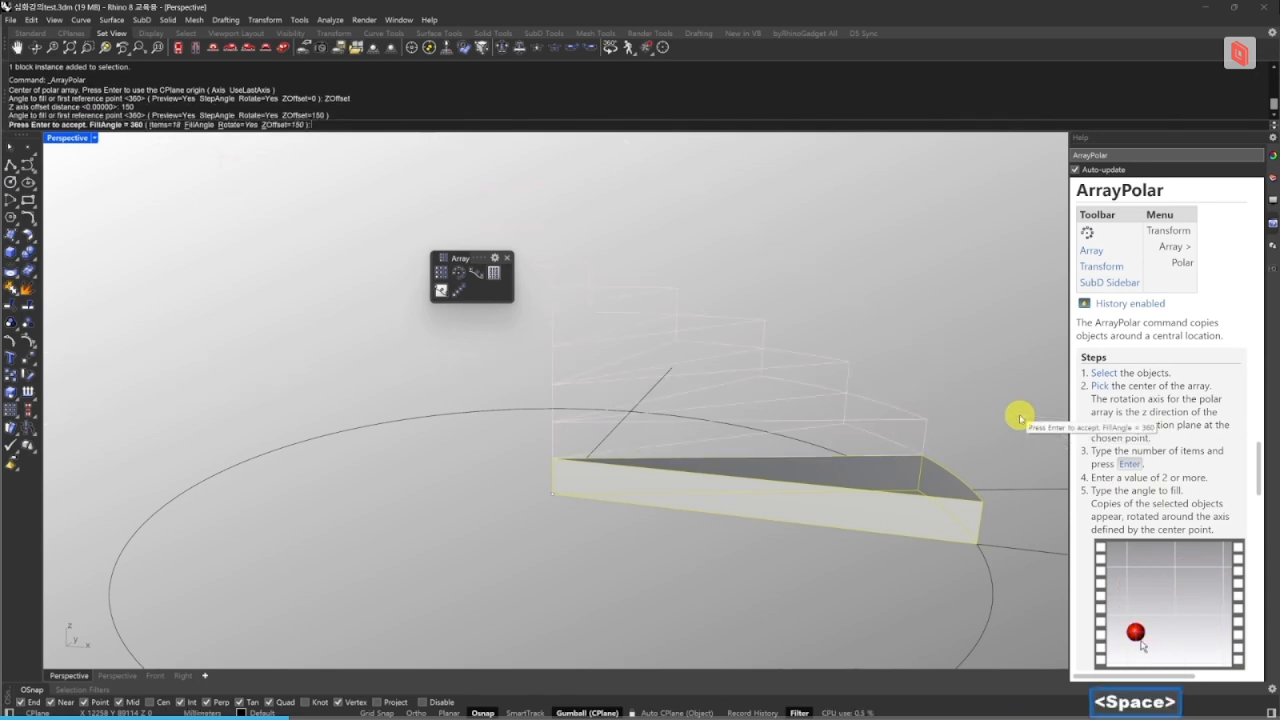
pyautogui.press('space')
pyautogui.press('Escape')
# - Examine the arrayed spiral stair from several sides, both close up and from a distance
pyautogui.scroll(-8, 860, 481)
pyautogui.moveTo(838, 486); pyautogui.dragTo(743, 471, button='right')
pyautogui.moveTo(743, 471)
pyautogui.mouseDown(button='right')
pyautogui.moveTo(735, 534)
pyautogui.moveTo(692, 500)
pyautogui.mouseUp(button='right')
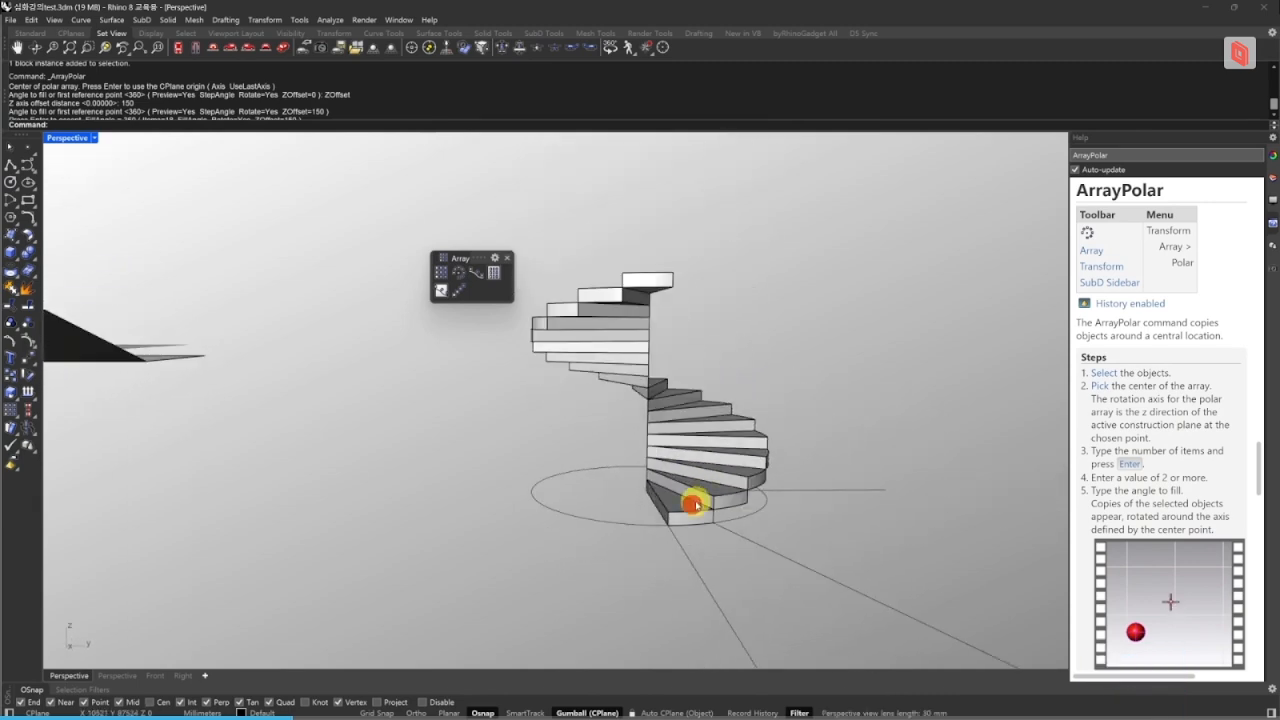
pyautogui.scroll(5, 692, 504)
pyautogui.scroll(-3, 806, 445)
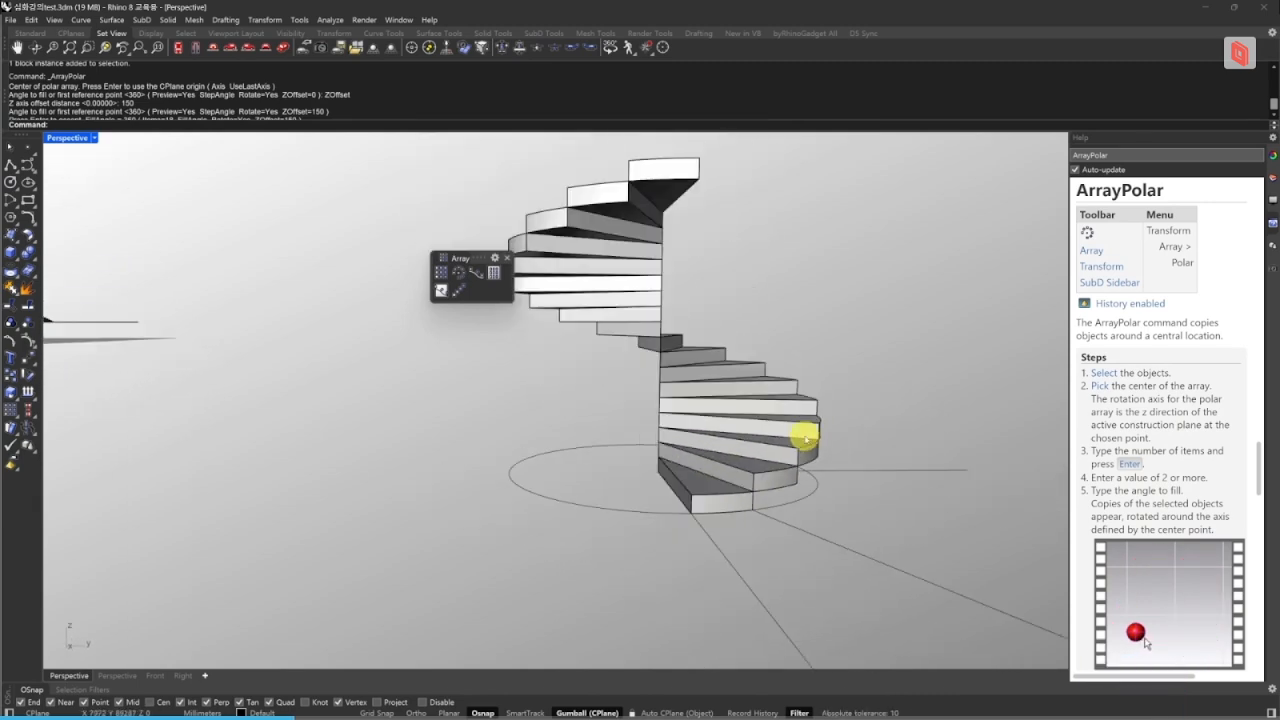
pyautogui.moveTo(727, 426)
pyautogui.mouseDown(button='right')
pyautogui.moveTo(766, 503)
pyautogui.moveTo(670, 470)
pyautogui.moveTo(686, 423)
pyautogui.moveTo(647, 288)
pyautogui.mouseUp(button='right')
pyautogui.scroll(2, 685, 426)
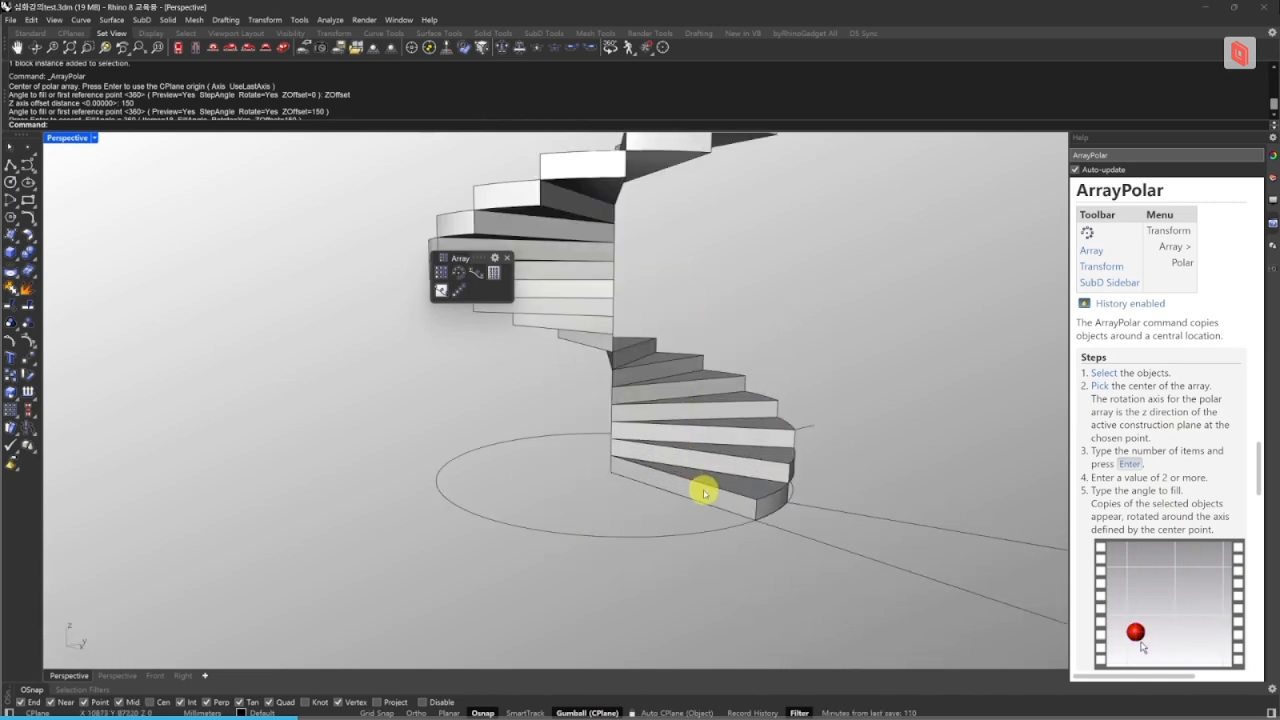
pyautogui.scroll(-3, 704, 492)
pyautogui.moveTo(757, 486); pyautogui.dragTo(728, 472, button='right')
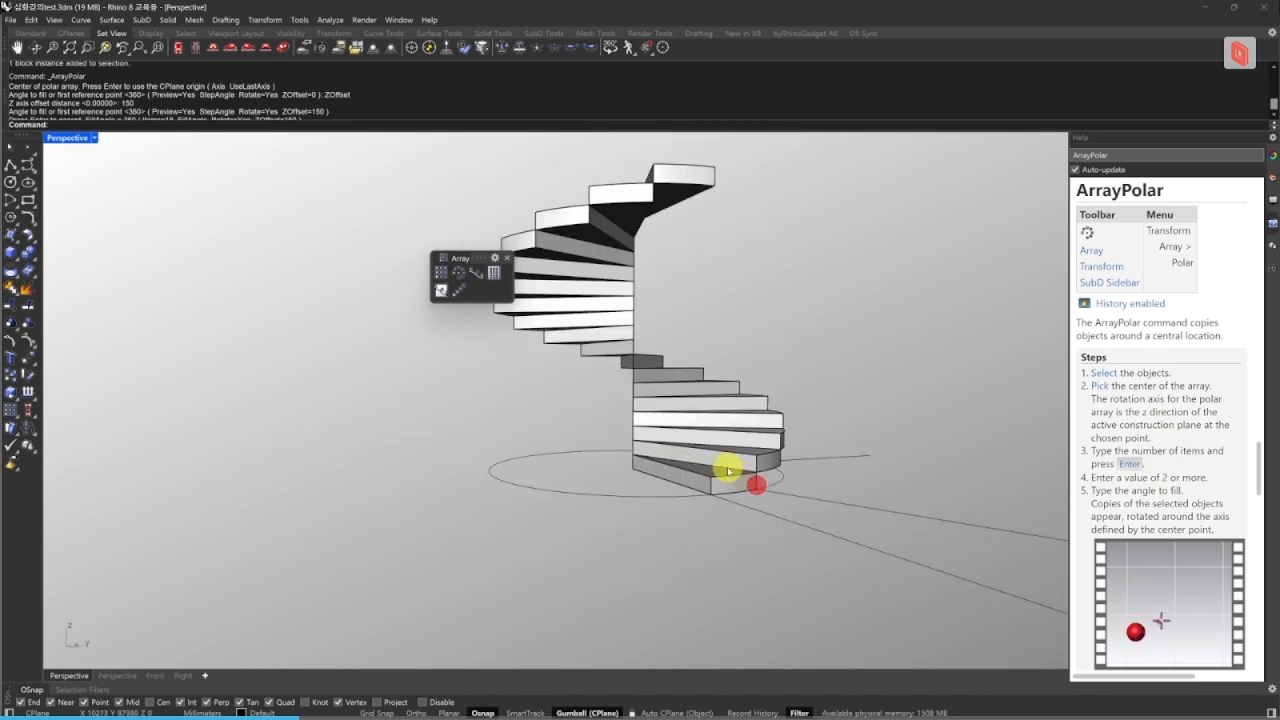
# - Open the lowest step's SPIRAL block for in-place editing and duplicate the upper outer arc edge of the wedge
pyautogui.doubleClick(733, 476)
pyautogui.scroll(3, 737, 475)
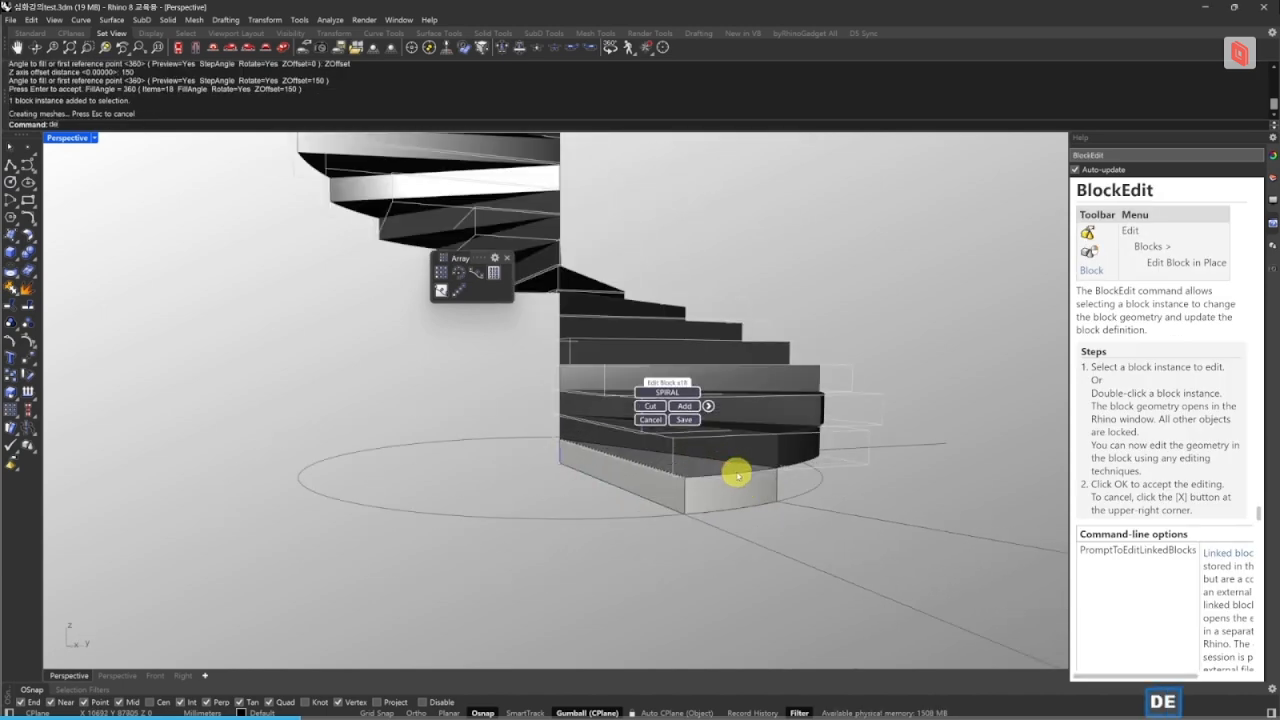
pyautogui.press('space')
pyautogui.moveTo(737, 480)
pyautogui.mouseDown(button='right')
pyautogui.moveTo(746, 500)
pyautogui.moveTo(773, 490)
pyautogui.moveTo(909, 271)
pyautogui.mouseUp(button='right')
# - Extrude the duplicated outer edge 1000 mm upward as a railing and save the block edit
pyautogui.write('v')
pyautogui.press('space')
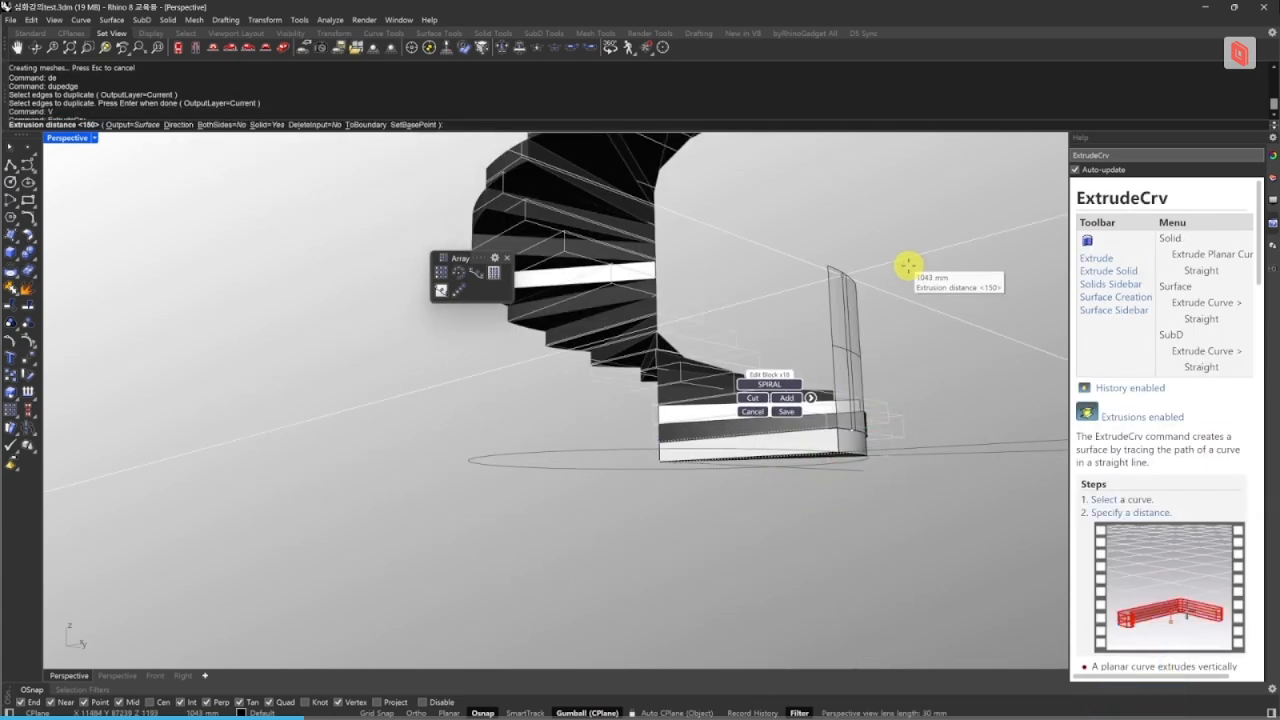
pyautogui.write('1000')
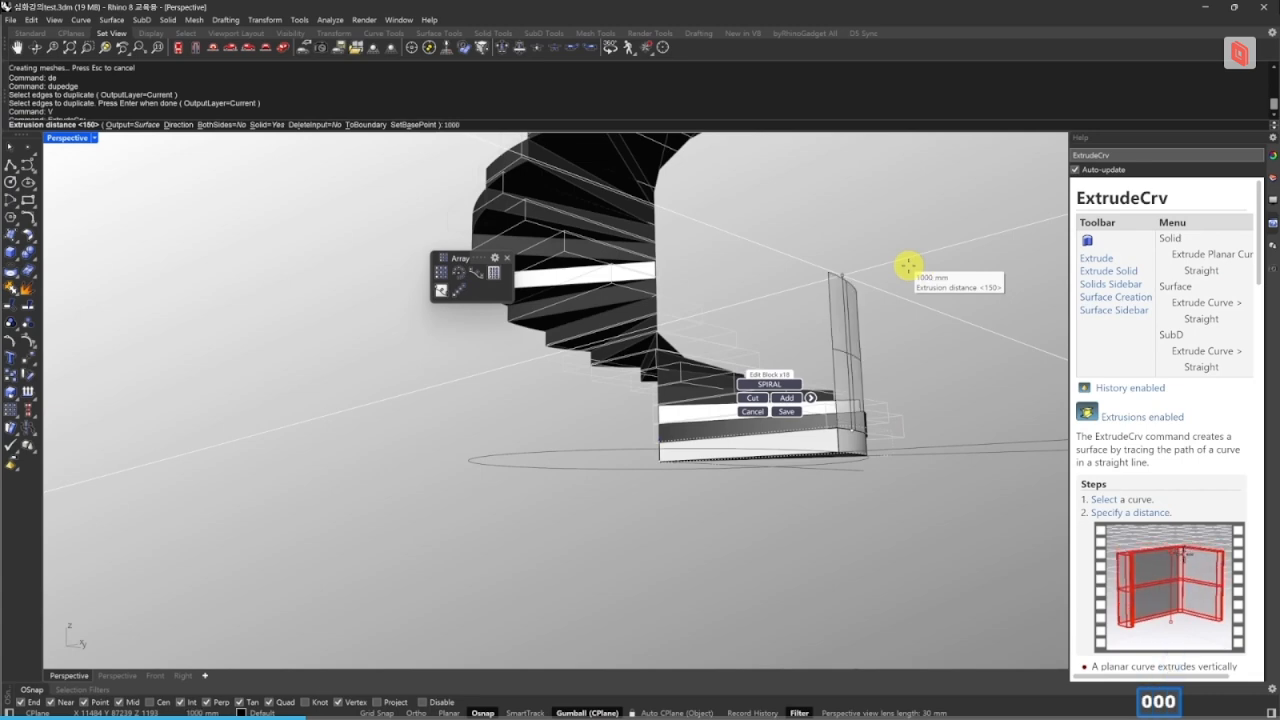
pyautogui.press('Return')
pyautogui.moveTo(914, 286)
pyautogui.mouseDown(button='right')
pyautogui.moveTo(844, 359)
pyautogui.moveTo(826, 333)
pyautogui.mouseUp(button='right')
pyautogui.doubleClick(826, 332)
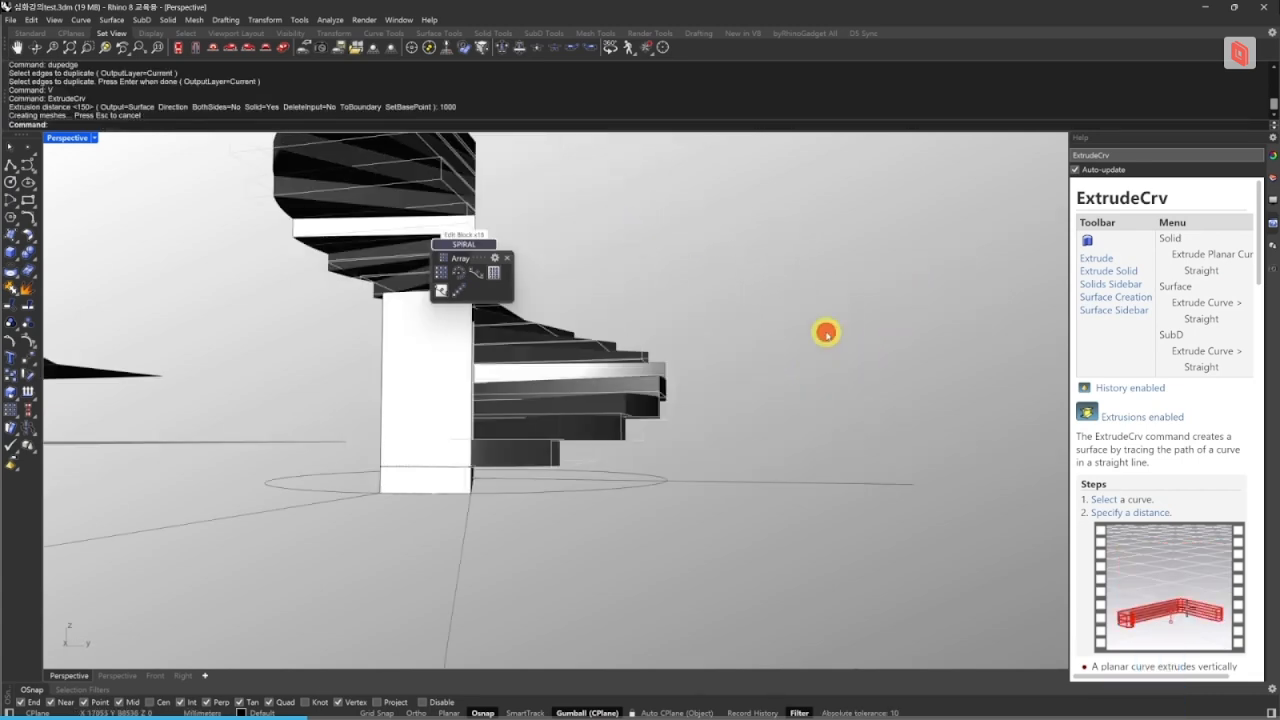
# - In the SPIRAL block, move the railing's upper corner vertex vertically down to the adjacent lower railing's top edge and save the block edit
pyautogui.moveTo(704, 388); pyautogui.dragTo(733, 439, button='right')
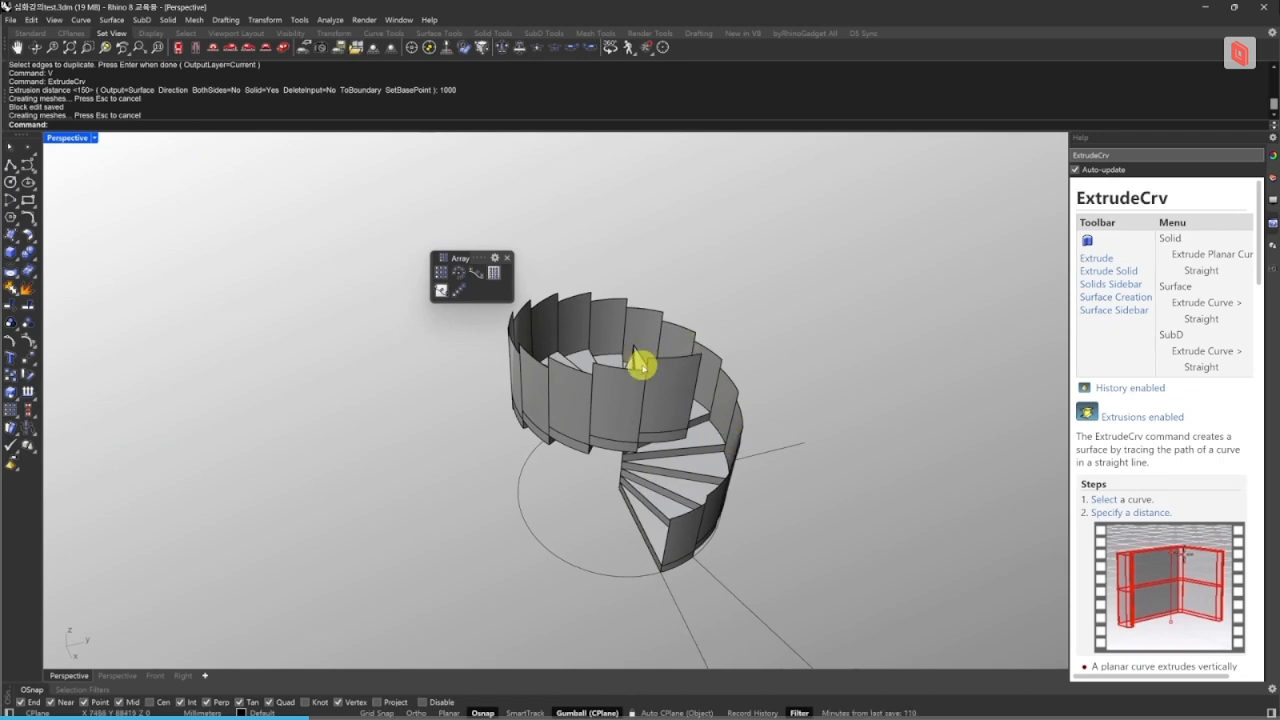
pyautogui.moveTo(600, 371)
pyautogui.mouseDown(button='right')
pyautogui.moveTo(646, 366)
pyautogui.moveTo(760, 271)
pyautogui.moveTo(661, 302)
pyautogui.mouseUp(button='right')
pyautogui.moveTo(661, 302)
pyautogui.mouseDown(button='right')
pyautogui.moveTo(689, 226)
pyautogui.moveTo(706, 271)
pyautogui.moveTo(686, 320)
pyautogui.moveTo(712, 348)
pyautogui.moveTo(651, 383)
pyautogui.moveTo(662, 401)
pyautogui.mouseUp(button='right')
pyautogui.click(688, 323)
pyautogui.press('Escape')
pyautogui.scroll(3, 662, 401)
pyautogui.moveTo(704, 311); pyautogui.dragTo(706, 304, button='right')
pyautogui.doubleClick(705, 308)
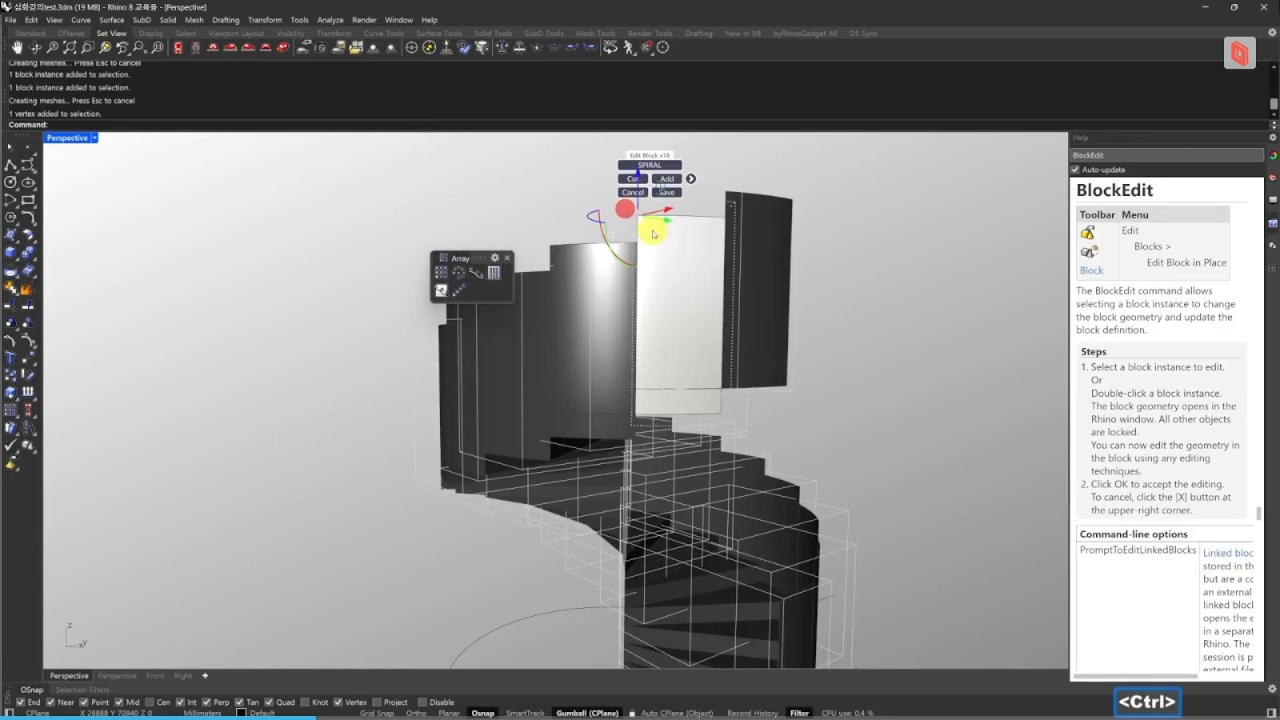
pyautogui.moveTo(652, 234); pyautogui.dragTo(594, 327, button='right')
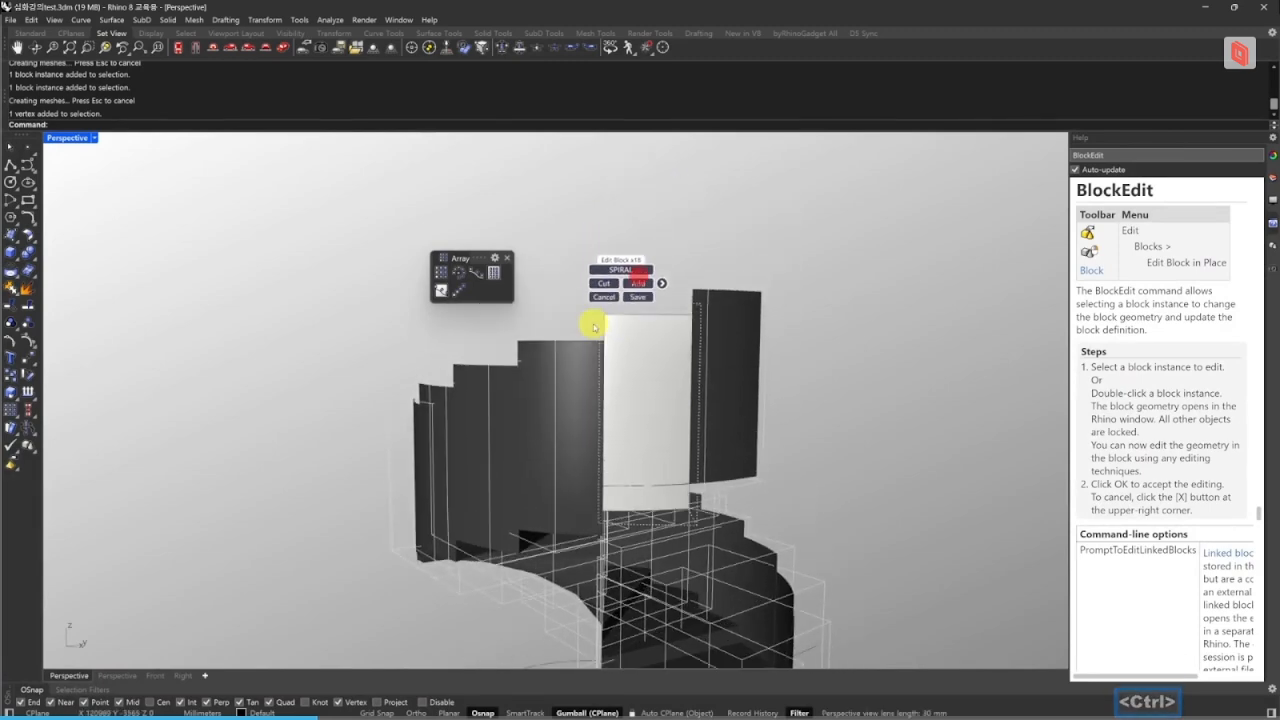
pyautogui.keyDown('ctrl'); pyautogui.keyDown('shift'); pyautogui.click(630, 329); pyautogui.keyUp('shift'); pyautogui.keyUp('ctrl')
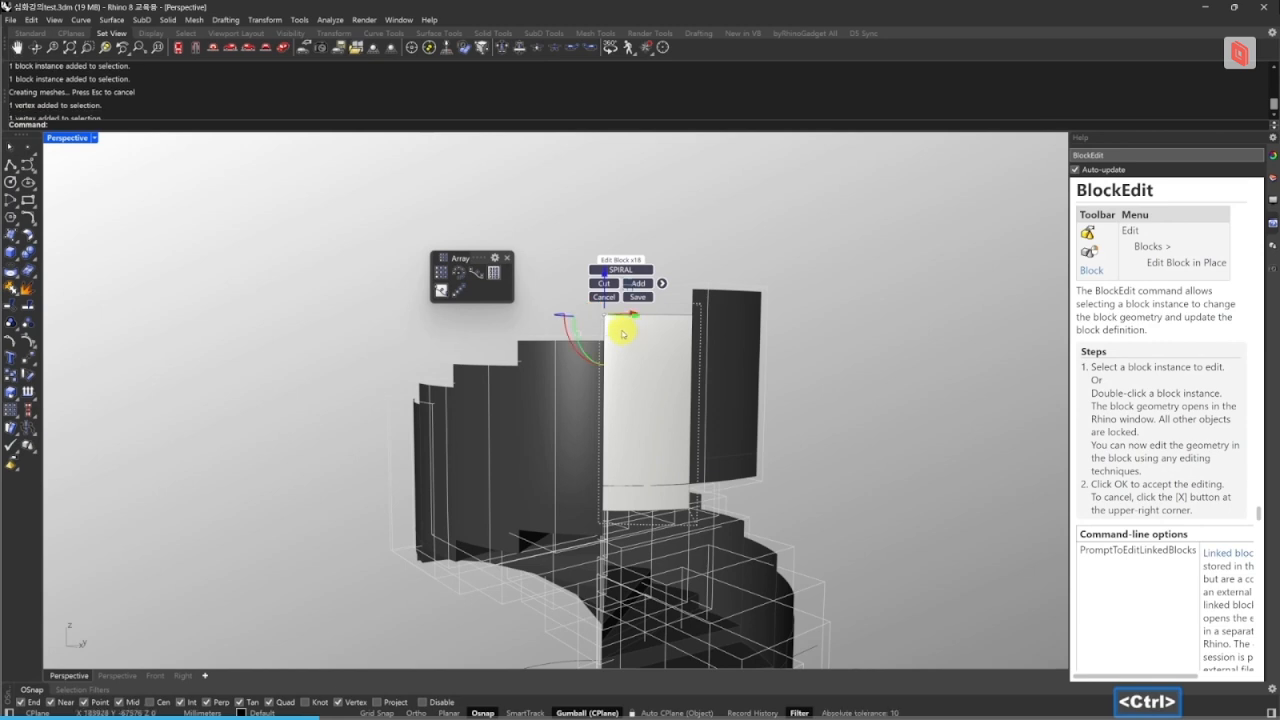
pyautogui.press('space')
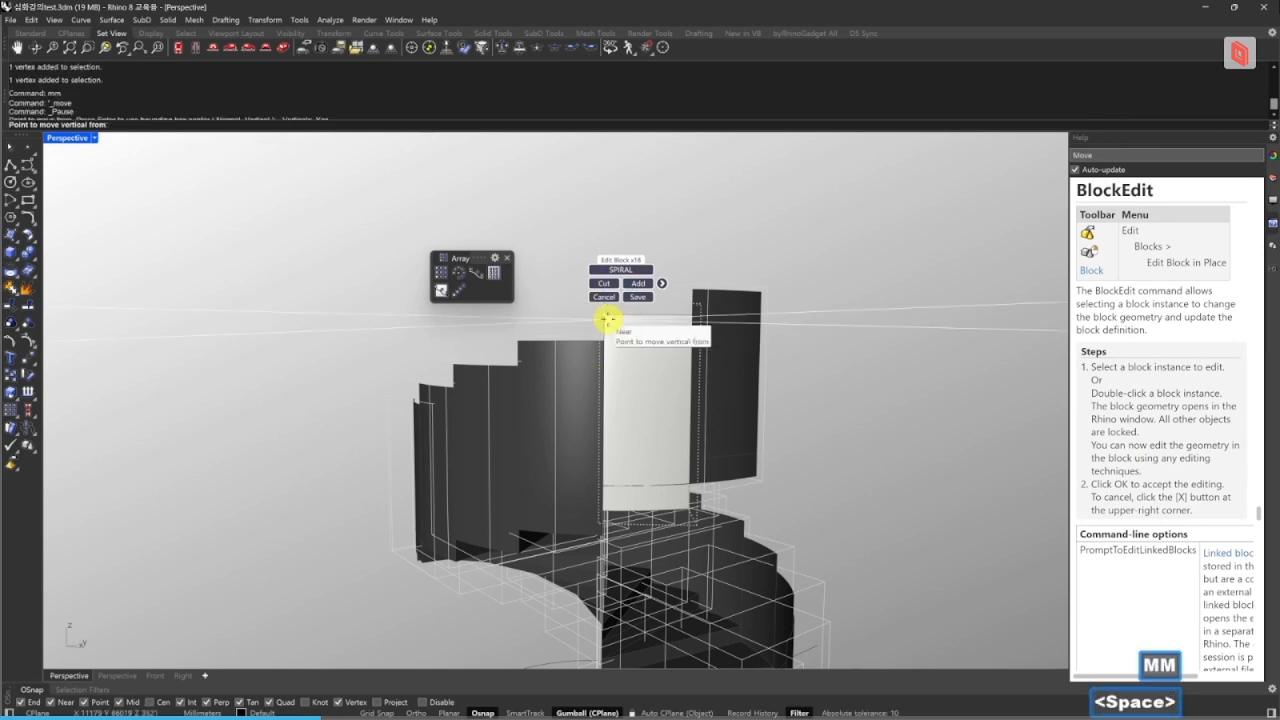
pyautogui.click(607, 322)
pyautogui.click(605, 341)
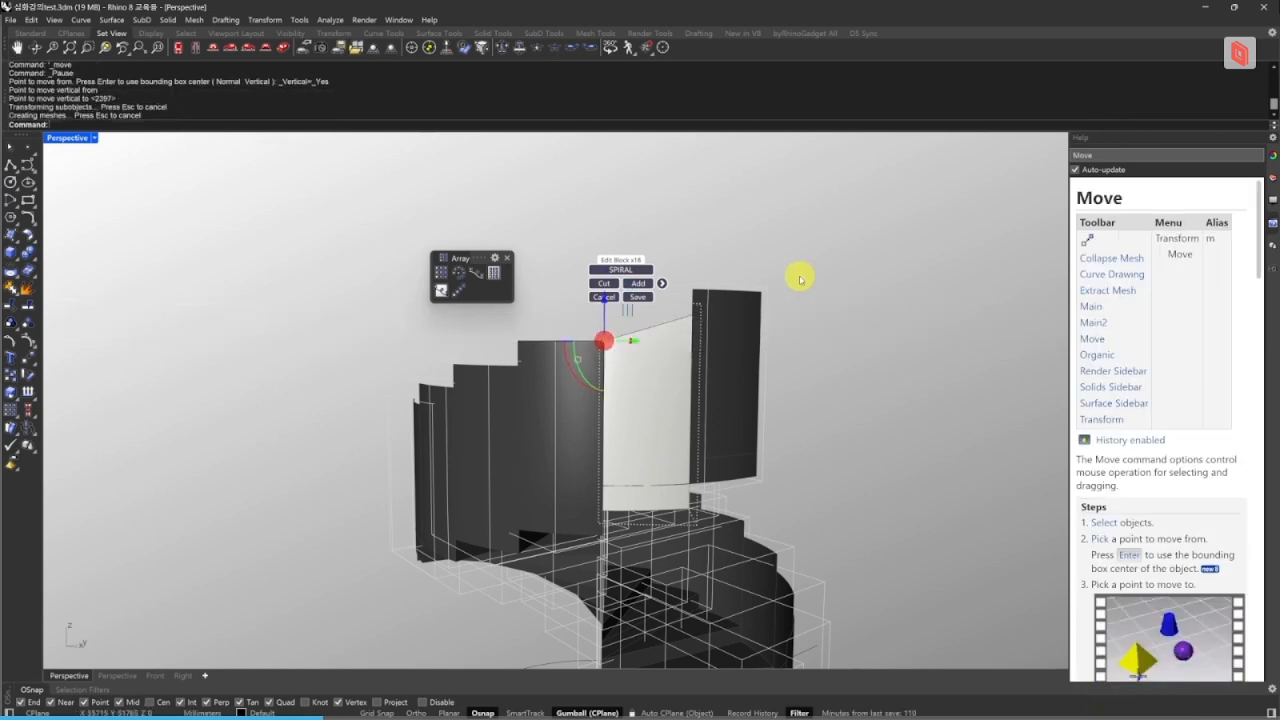
pyautogui.click(812, 265)
# - Examine the spiral stair's sloped railing, and compare it with the straight stair and the switchback slope beside it
pyautogui.moveTo(785, 435); pyautogui.dragTo(588, 503, button='right')
pyautogui.write('z')
pyautogui.press('space')
pyautogui.scroll(-4, 555, 393)
pyautogui.moveTo(551, 391); pyautogui.dragTo(511, 440, button='right')
pyautogui.moveTo(646, 395); pyautogui.dragTo(560, 368, button='right')
pyautogui.press('Escape')
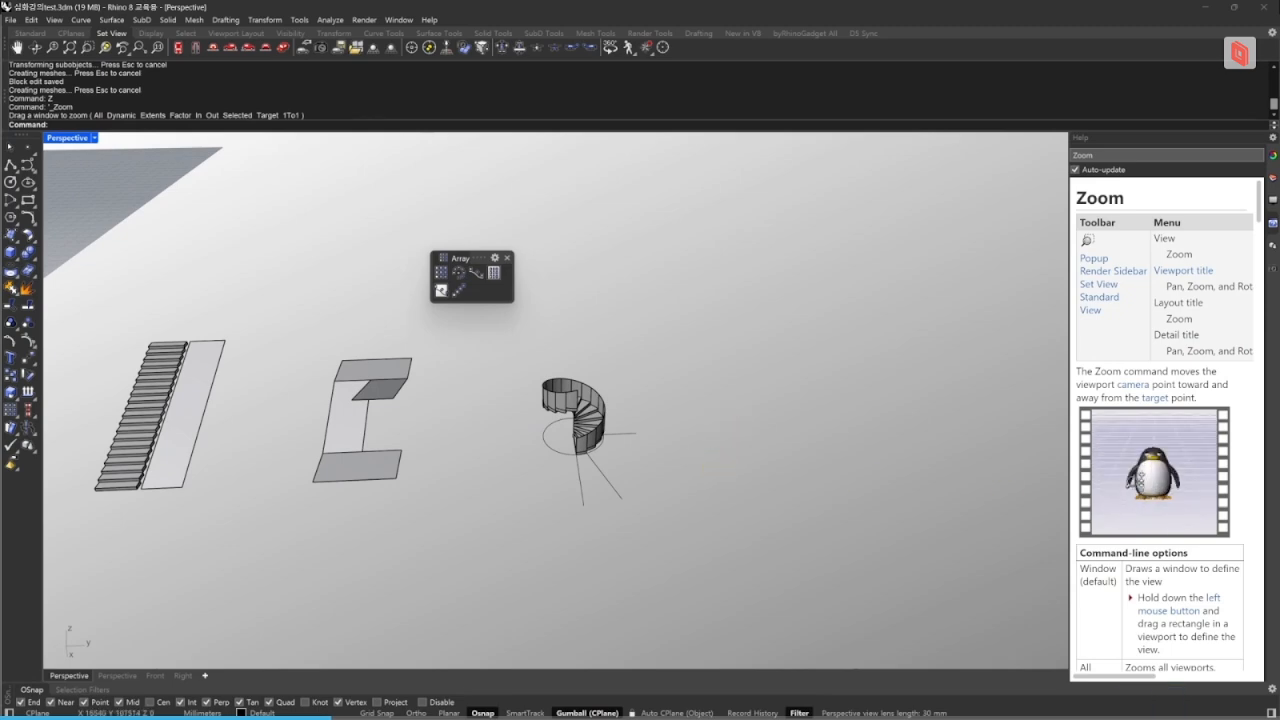
pyautogui.keyDown('shift'); pyautogui.moveTo(174, 429); pyautogui.dragTo(542, 397, button='right'); pyautogui.keyUp('shift')
pyautogui.scroll(5, 537, 429)
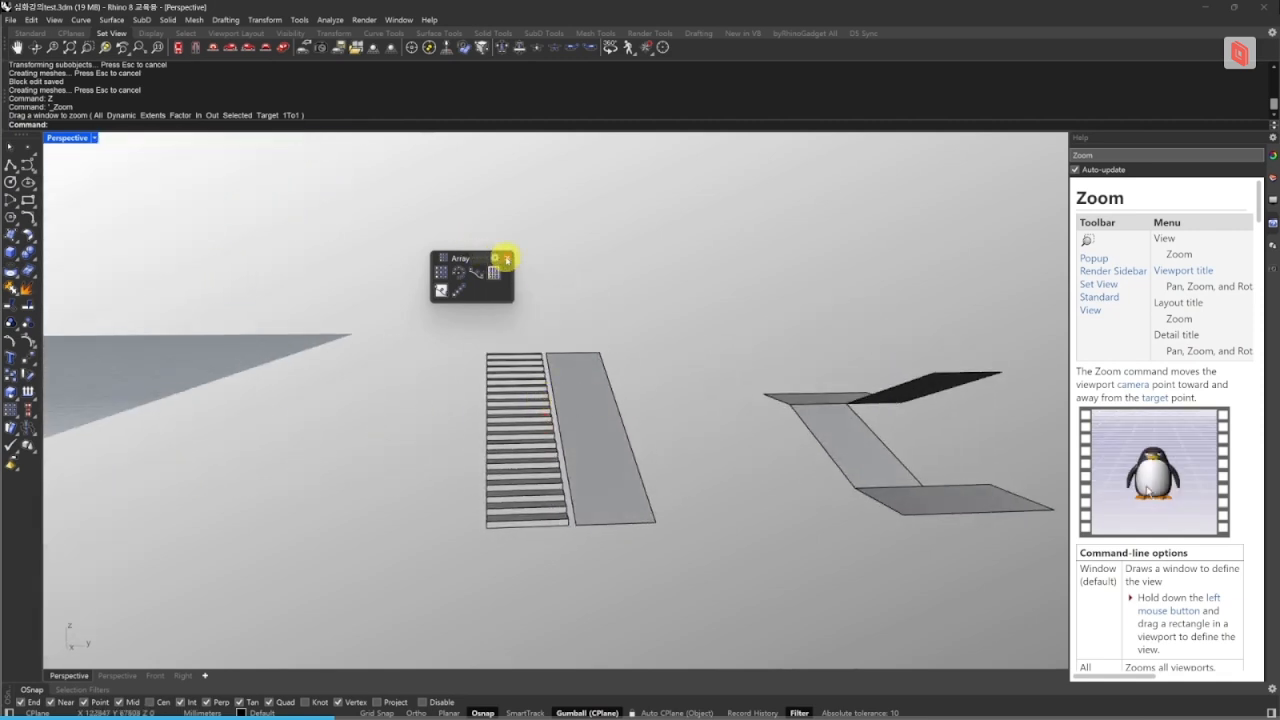
# - Close the floating Array toolbar and examine the spiral stair's railing alongside the straight stair and the switchback slopes
pyautogui.click(507, 259)
pyautogui.moveTo(637, 463); pyautogui.dragTo(357, 434, button='right')
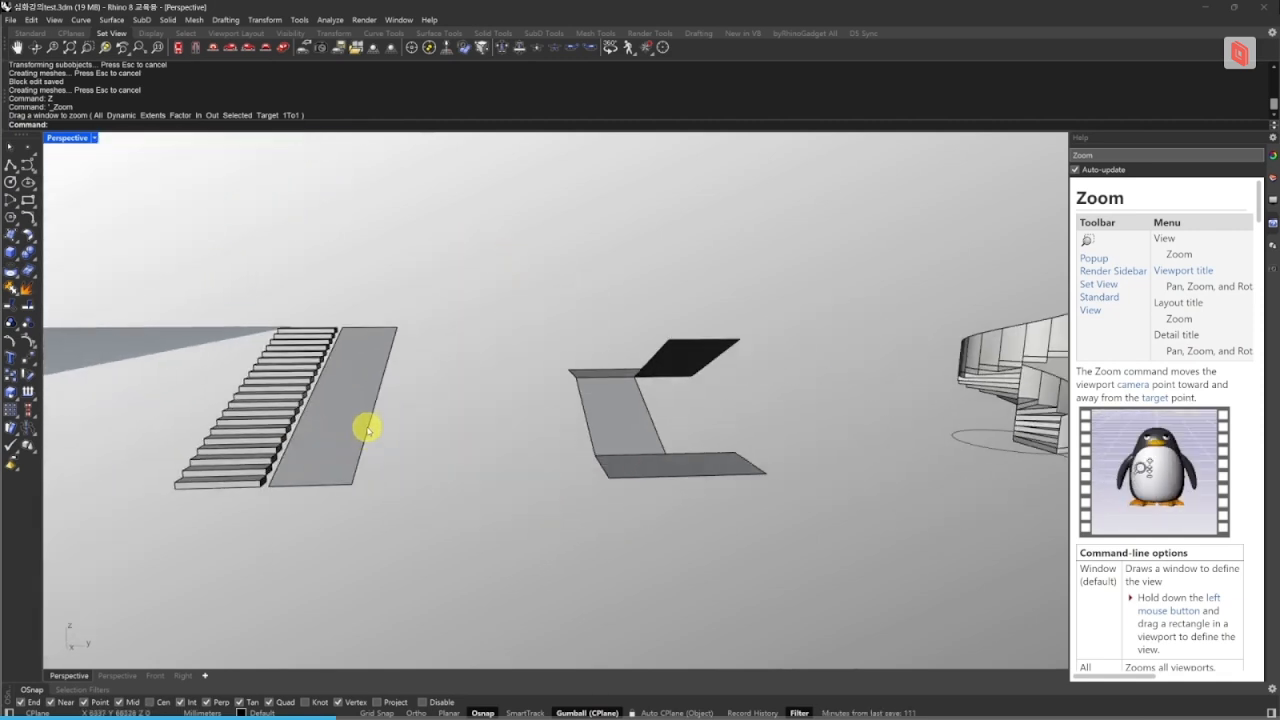
pyautogui.scroll(-3, 849, 406)
pyautogui.keyDown('shift'); pyautogui.moveTo(849, 406); pyautogui.dragTo(620, 434, button='right'); pyautogui.keyUp('shift')
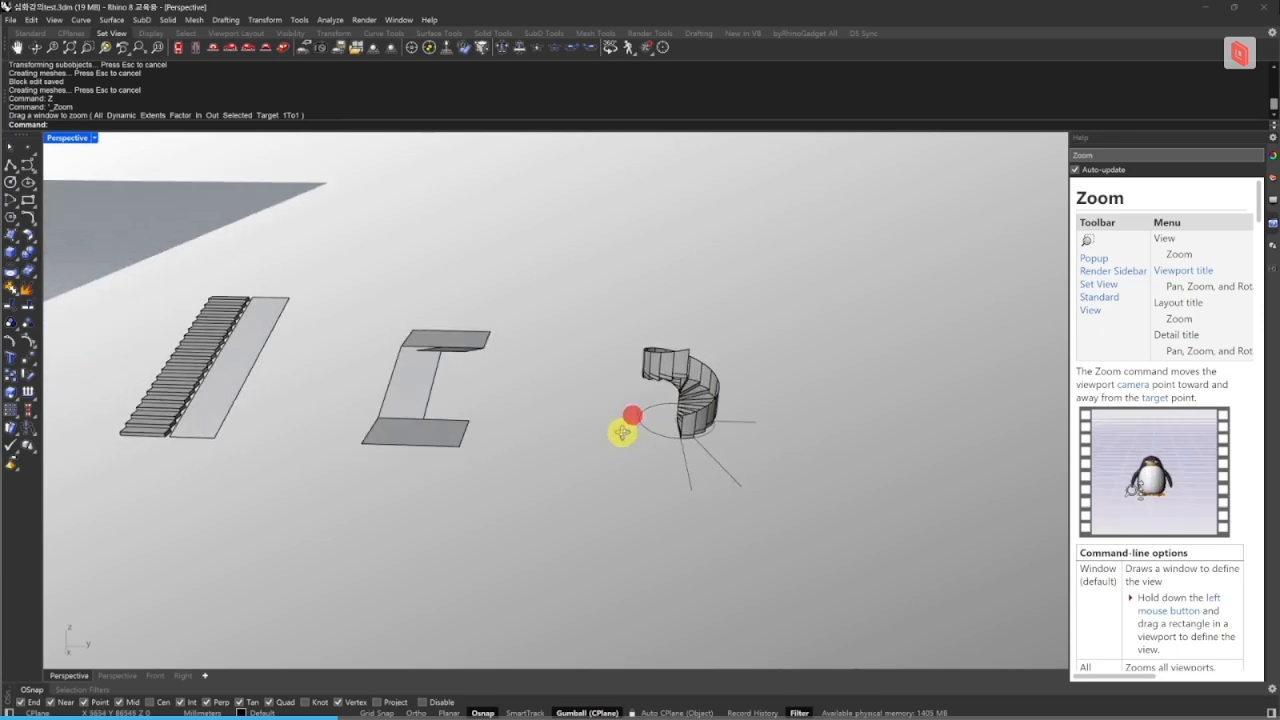
pyautogui.scroll(4, 690, 415)
pyautogui.write('z')
pyautogui.press('space')
pyautogui.moveTo(749, 437); pyautogui.dragTo(607, 328)
pyautogui.moveTo(725, 411); pyautogui.dragTo(634, 391, button='right')
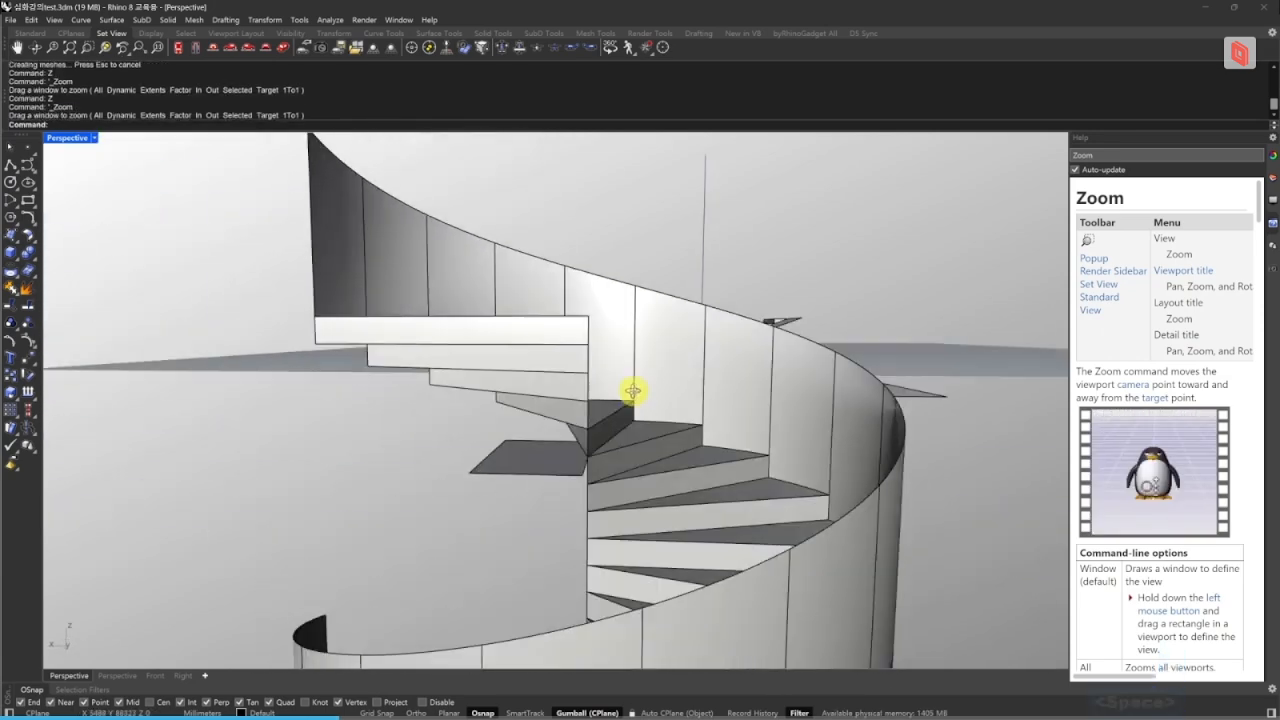
pyautogui.click(660, 358)
pyautogui.press('Escape')
pyautogui.scroll(-3, 560, 398)
pyautogui.moveTo(549, 403); pyautogui.dragTo(640, 458, button='right')
pyautogui.scroll(-4, 522, 438)
pyautogui.keyDown('shift'); pyautogui.moveTo(520, 438); pyautogui.dragTo(933, 483, button='right'); pyautogui.keyUp('shift')
pyautogui.scroll(-5, 935, 483)
pyautogui.moveTo(723, 460); pyautogui.dragTo(573, 399, button='right')
pyautogui.scroll(2, 765, 457)
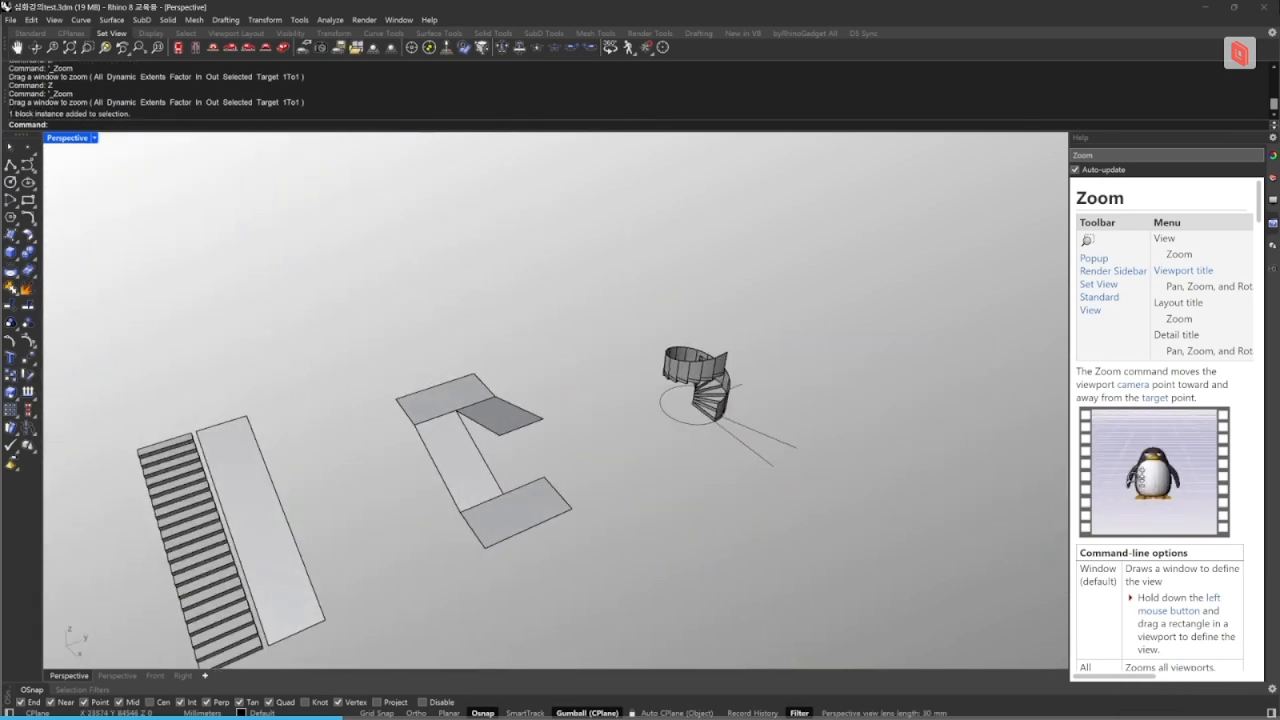
# - Switch to the PDF lecture notes, circle the word Loft, and handwrite 150 at the contour note and beside the second surface picture
pyautogui.hotkey('alt', 'Tab')
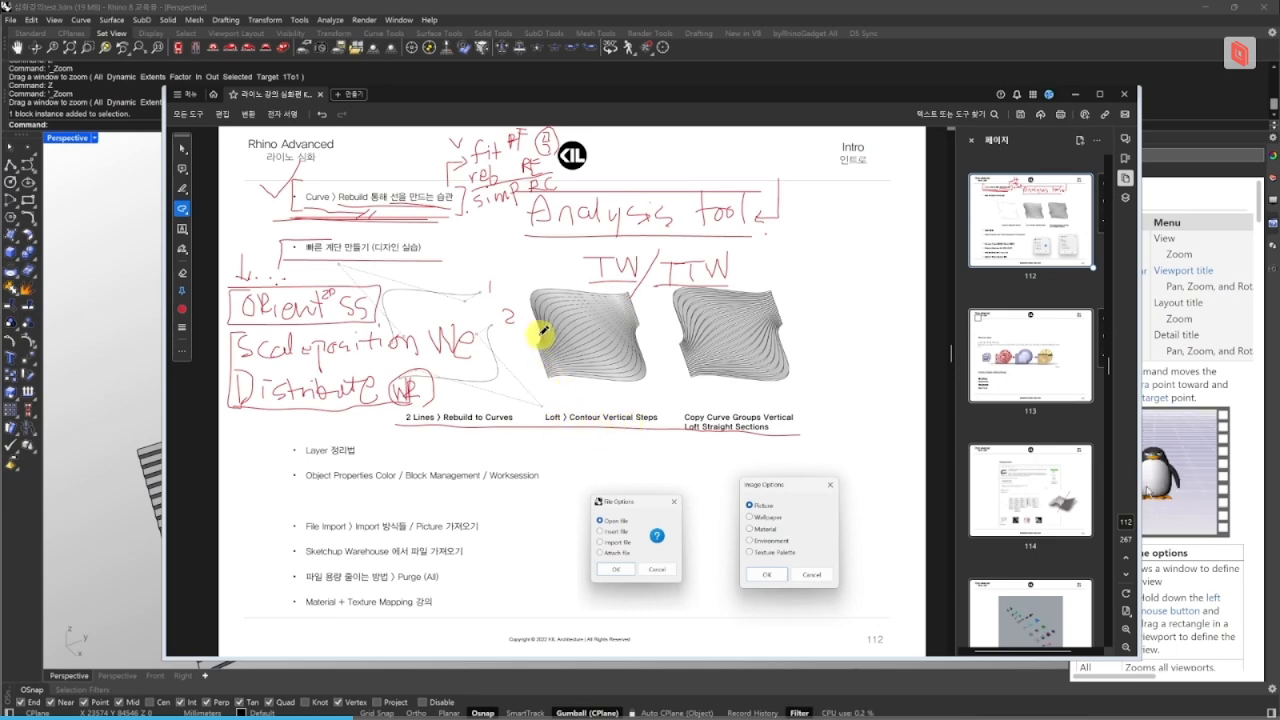
pyautogui.moveTo(565, 420)
pyautogui.mouseDown()
pyautogui.moveTo(543, 406)
pyautogui.moveTo(563, 420)
pyautogui.mouseUp()
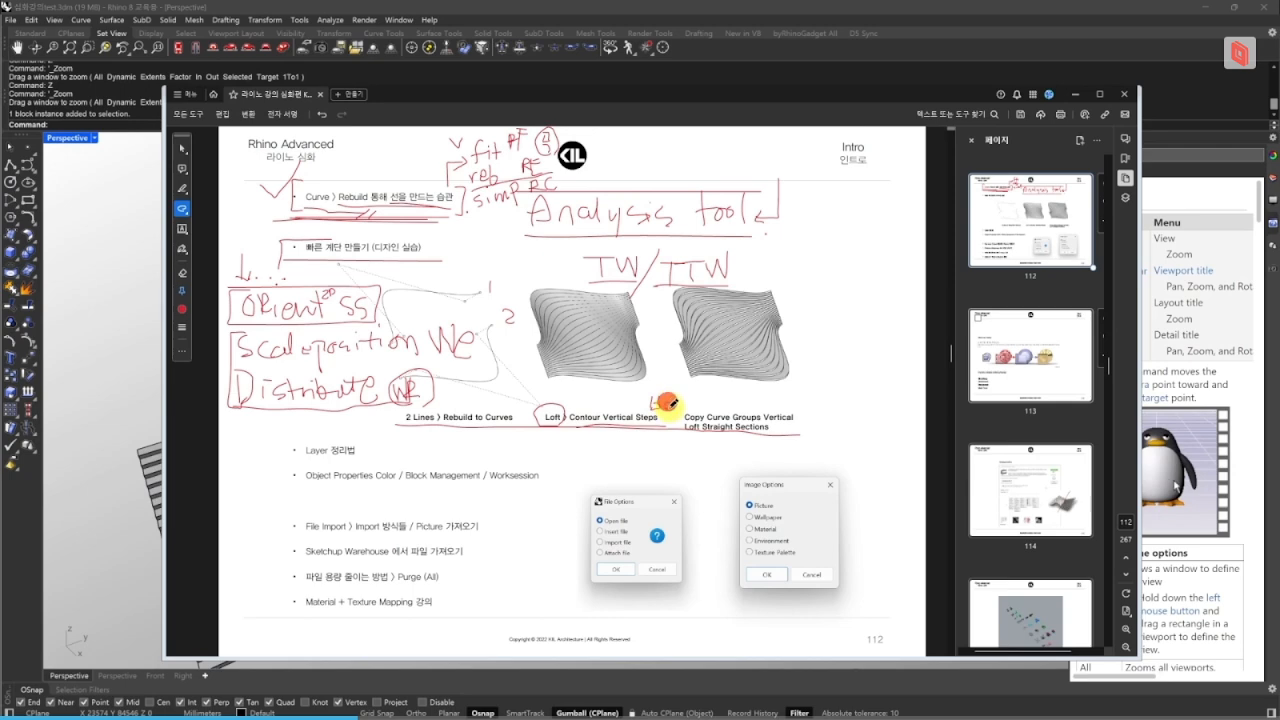
pyautogui.moveTo(652, 409); pyautogui.dragTo(678, 400)
pyautogui.moveTo(683, 393); pyautogui.dragTo(681, 400)
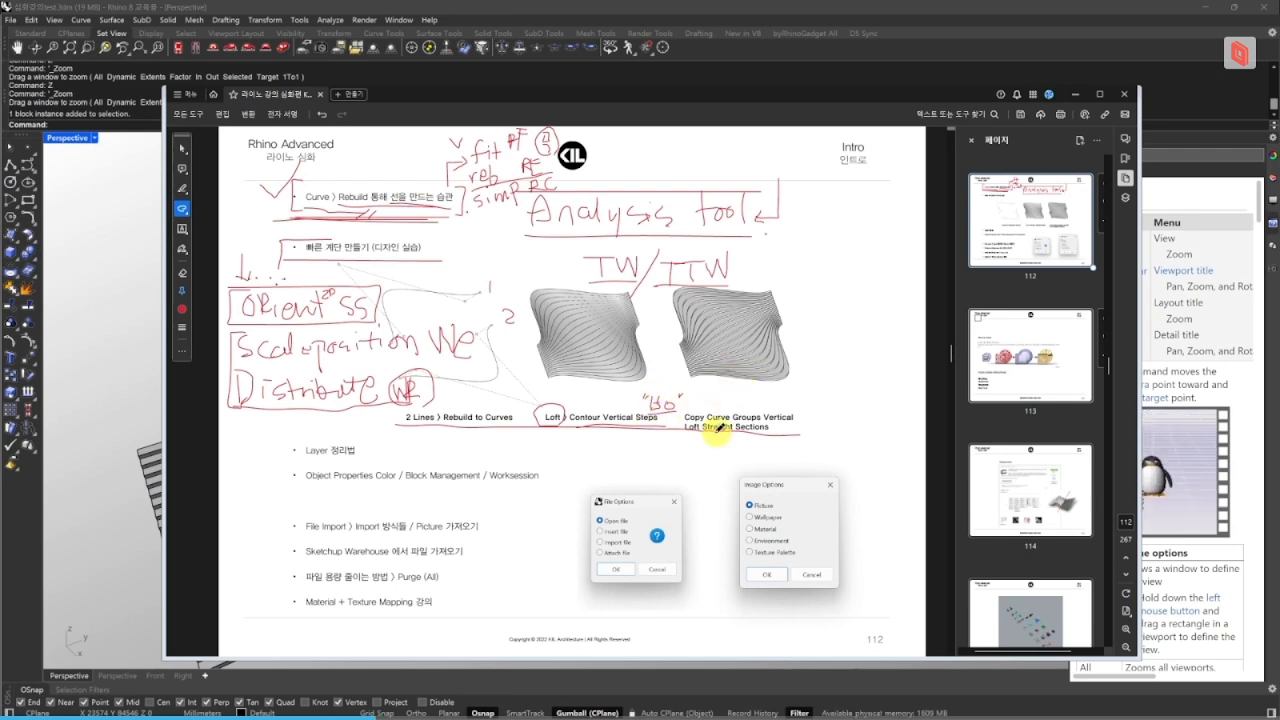
pyautogui.click(797, 366)
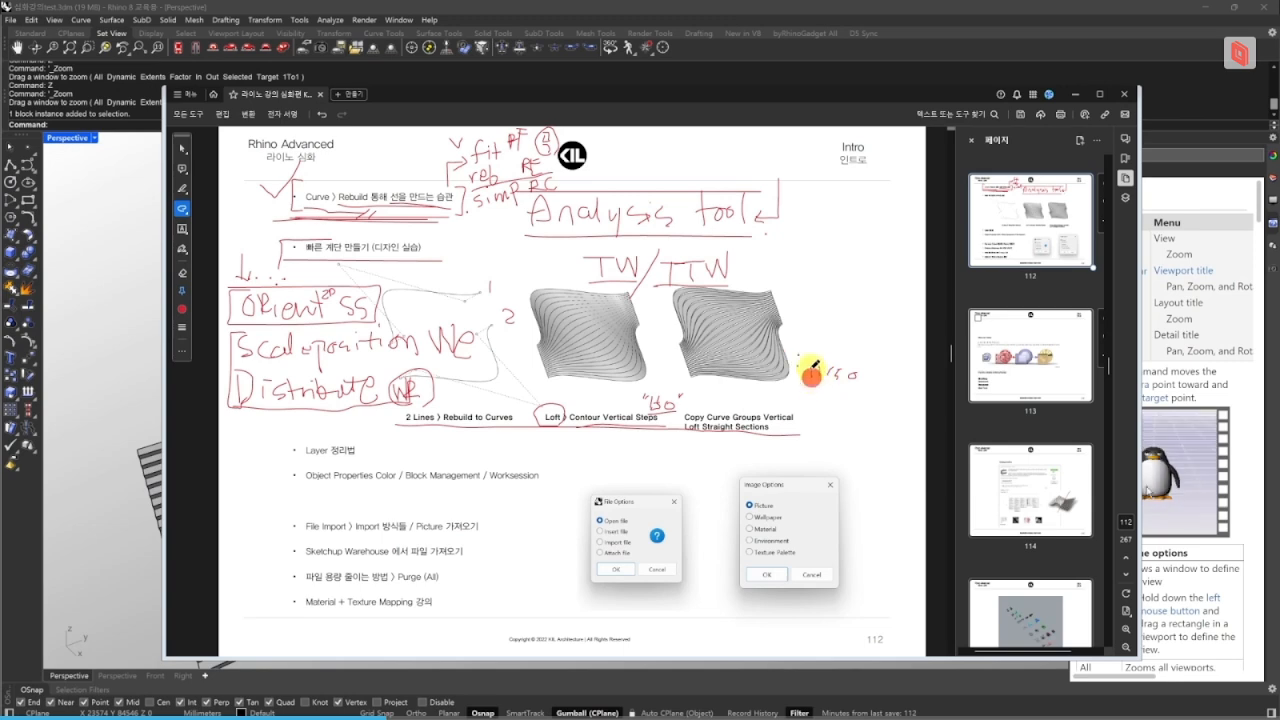
pyautogui.moveTo(797, 357); pyautogui.dragTo(762, 344)
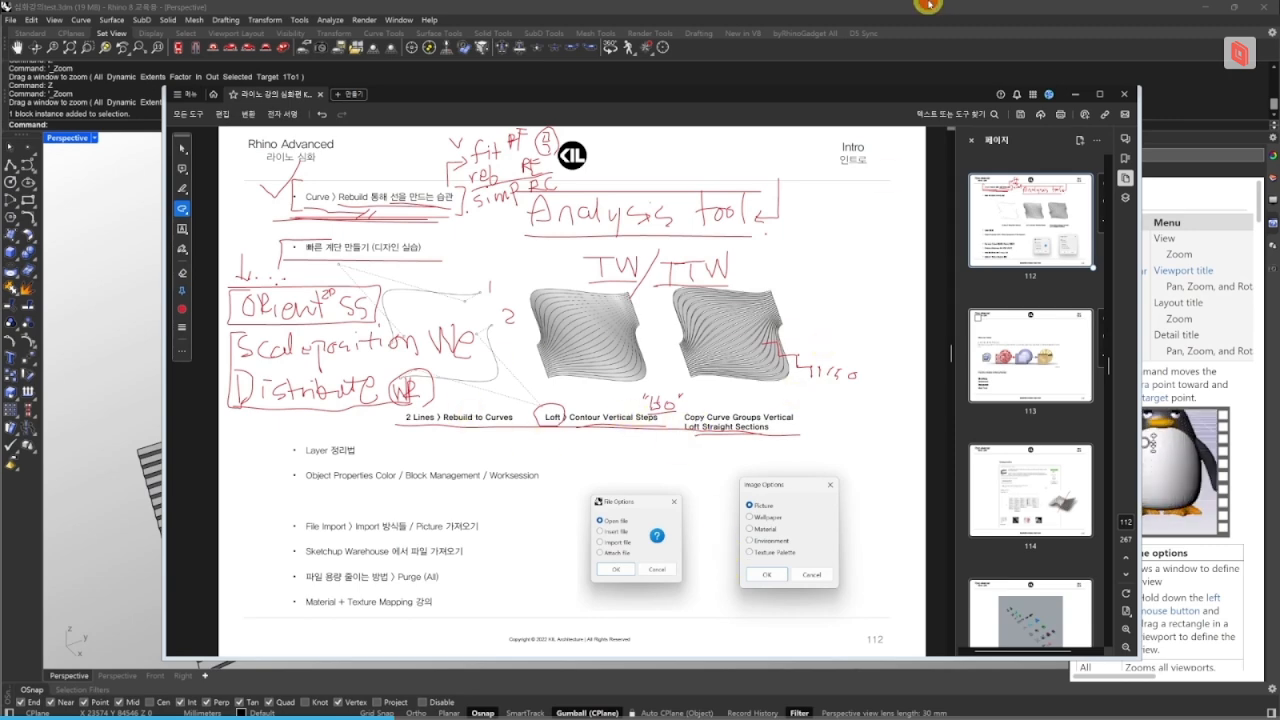
# - Return to Rhino and contour the sloped surface beside the straight stair vertically from its lower corner at 150 mm spacing
pyautogui.click(897, 11)
pyautogui.scroll(-2, 477, 477)
pyautogui.moveTo(483, 474); pyautogui.dragTo(549, 456, button='right')
pyautogui.click(446, 452)
pyautogui.scroll(3, 484, 434)
pyautogui.moveTo(620, 580); pyautogui.dragTo(634, 551, button='right')
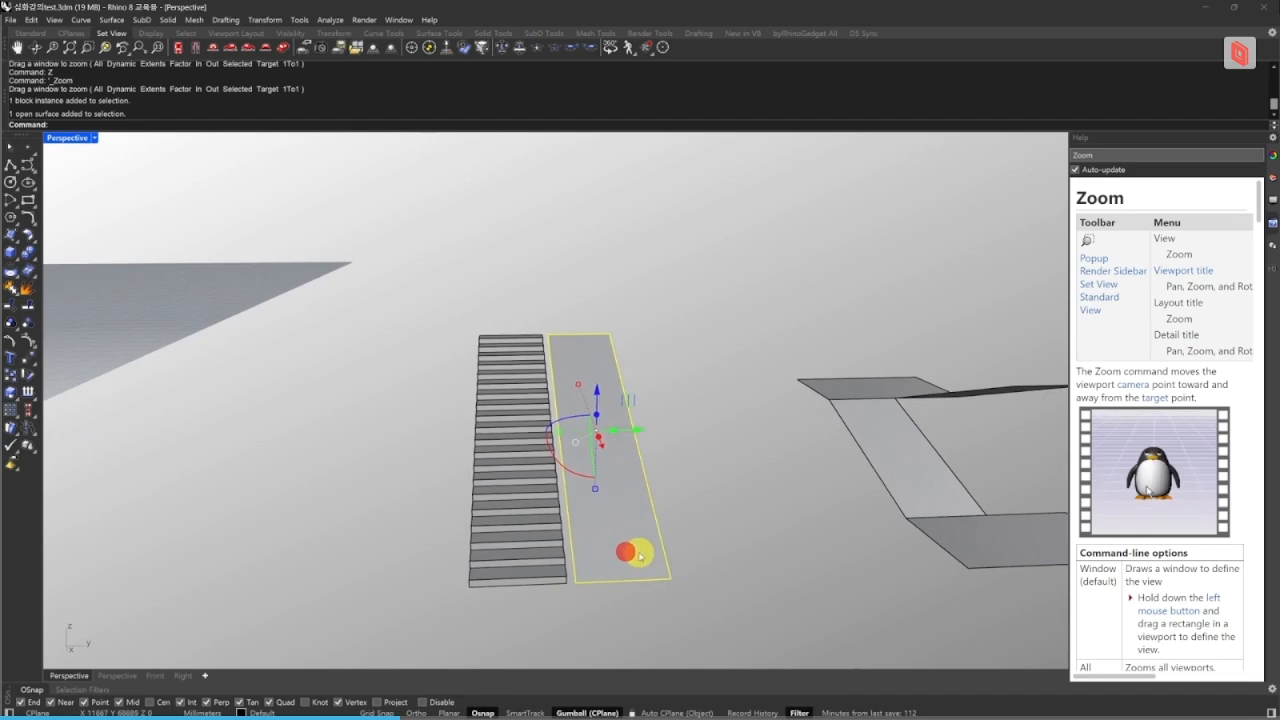
pyautogui.write('CD')
pyautogui.press('space')
pyautogui.click(671, 578)
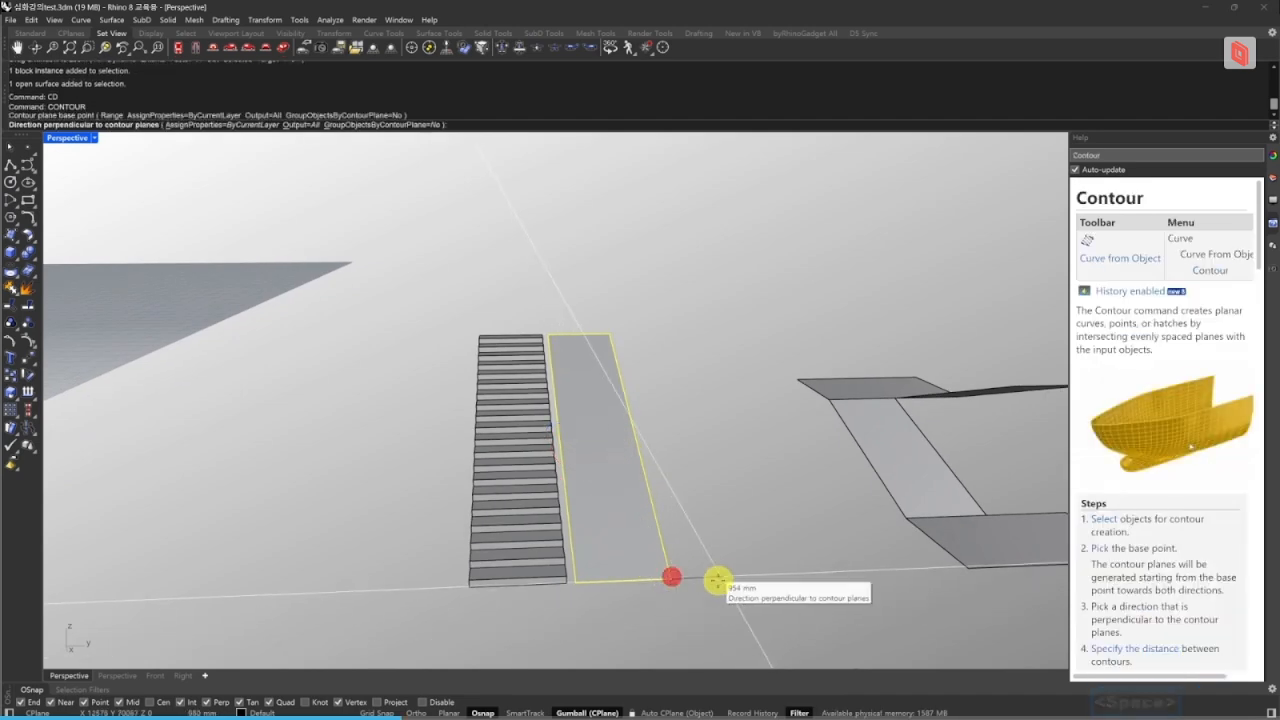
pyautogui.moveTo(730, 599); pyautogui.dragTo(777, 591, button='right')
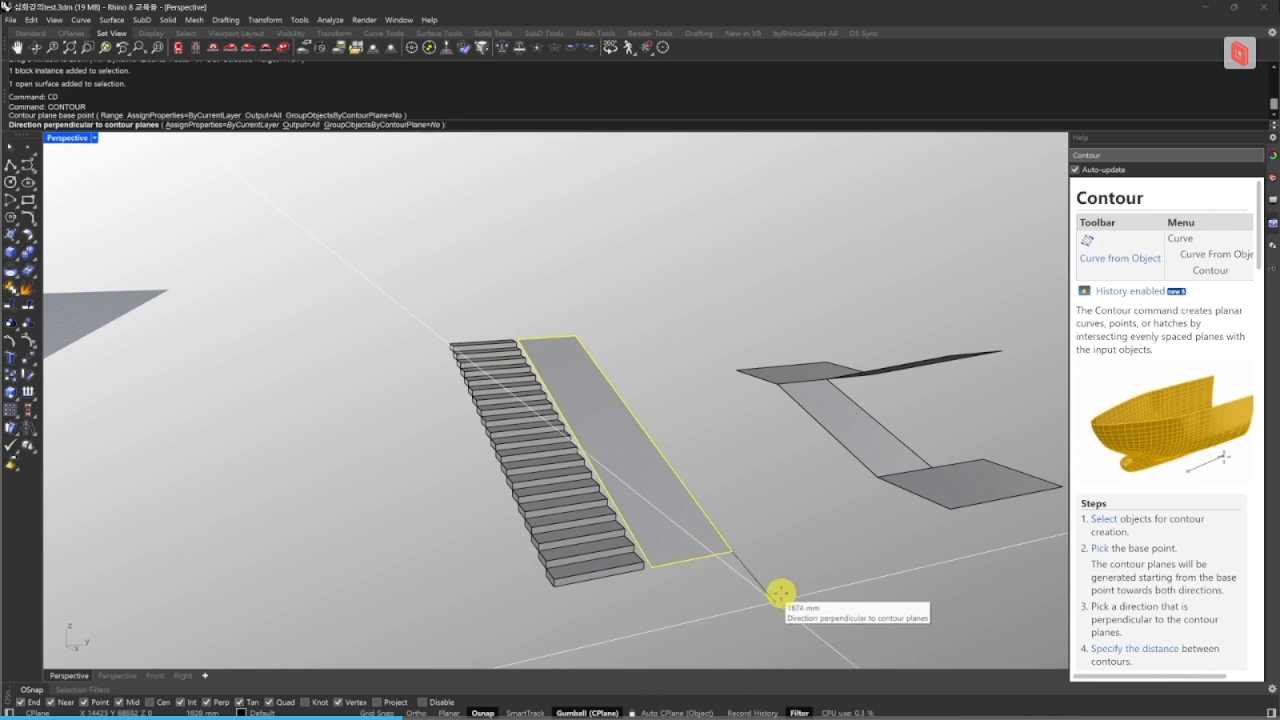
pyautogui.keyDown('ctrl'); pyautogui.click(732, 550); pyautogui.keyUp('ctrl')
pyautogui.click(723, 362)
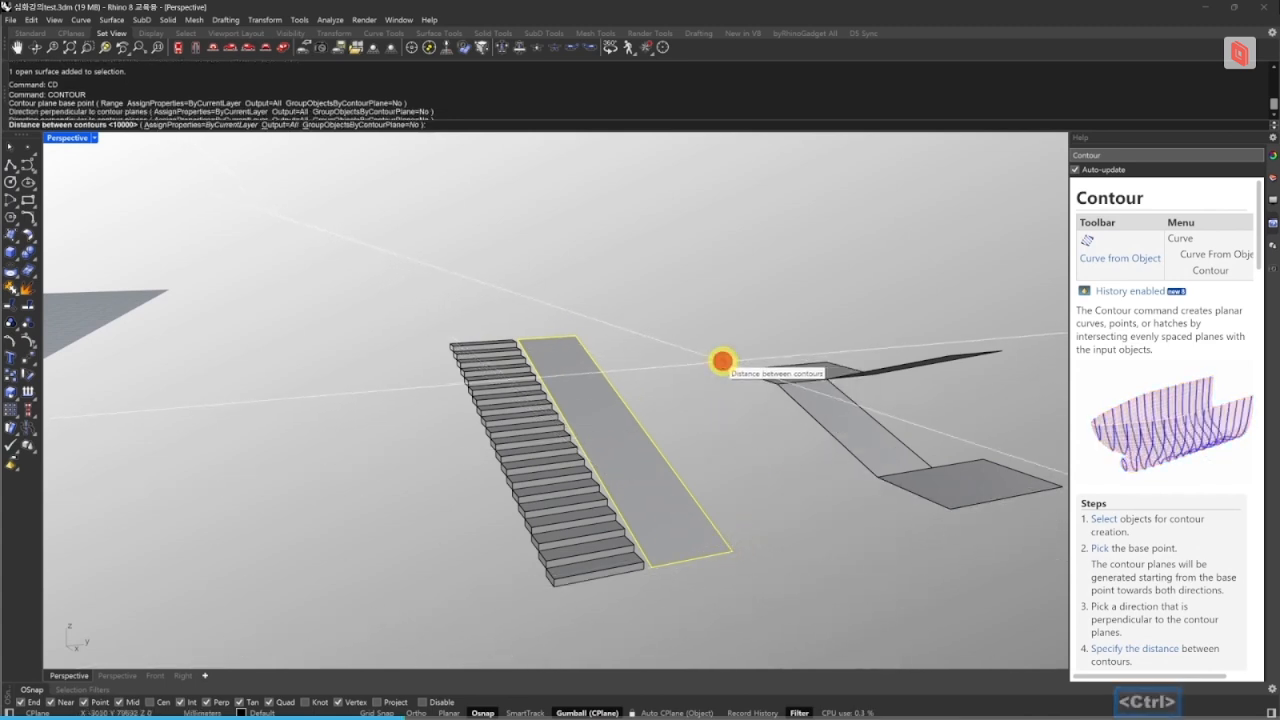
pyautogui.write('150')
pyautogui.press('Return')
# - Group the new contour curves and copy the group vertically upward by one 150 mm step
pyautogui.moveTo(660, 494); pyautogui.dragTo(560, 571, button='right')
pyautogui.write('g')
pyautogui.press('space')
pyautogui.write('cc')
pyautogui.press('space')
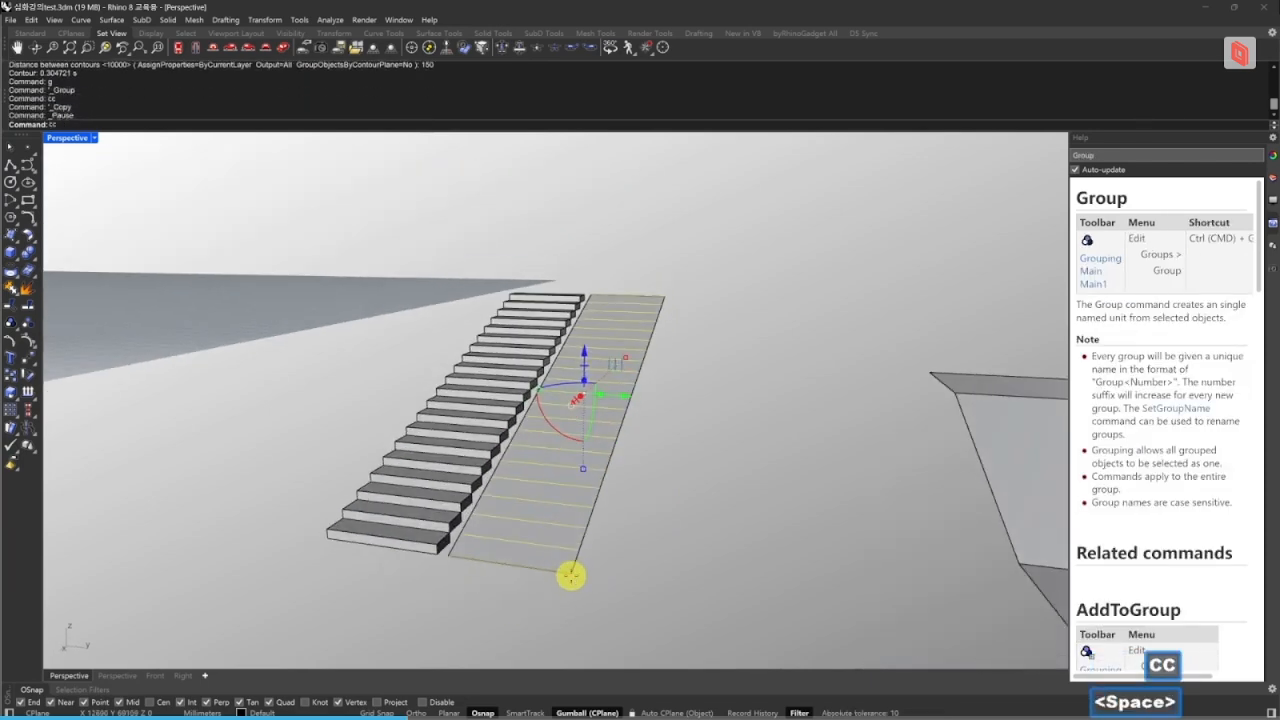
pyautogui.click(570, 575)
pyautogui.click(575, 548)
pyautogui.press('Escape')
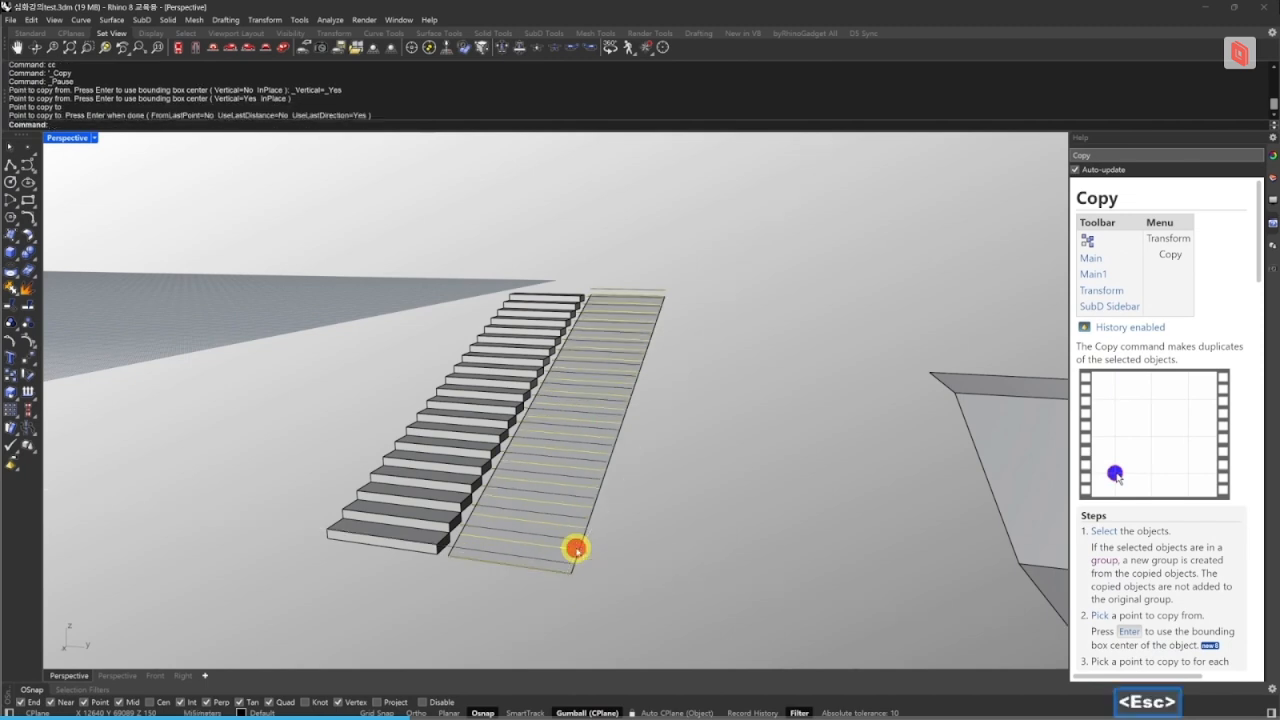
# - Loft the original and copied contour curves together with the Straight sections style to form the stepped surface
pyautogui.moveTo(562, 566); pyautogui.dragTo(568, 544, button='right')
pyautogui.moveTo(636, 407); pyautogui.dragTo(651, 419, button='right')
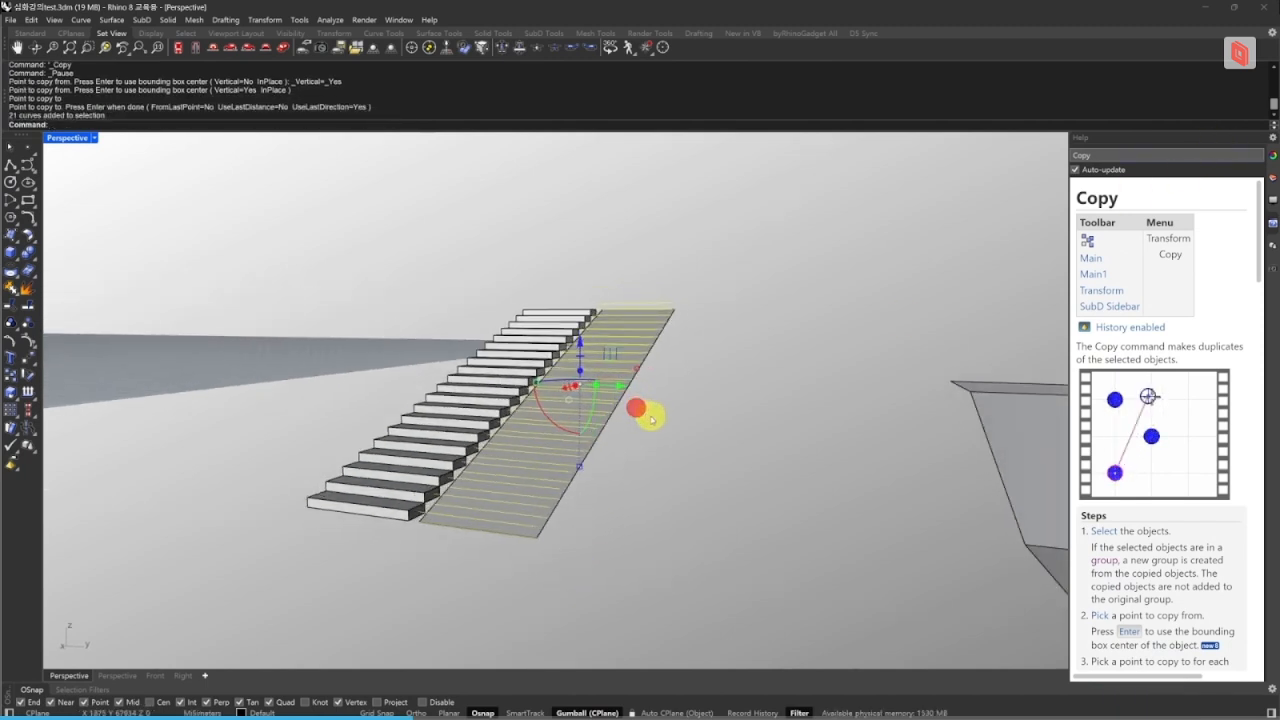
pyautogui.write('lo')
pyautogui.press('space')
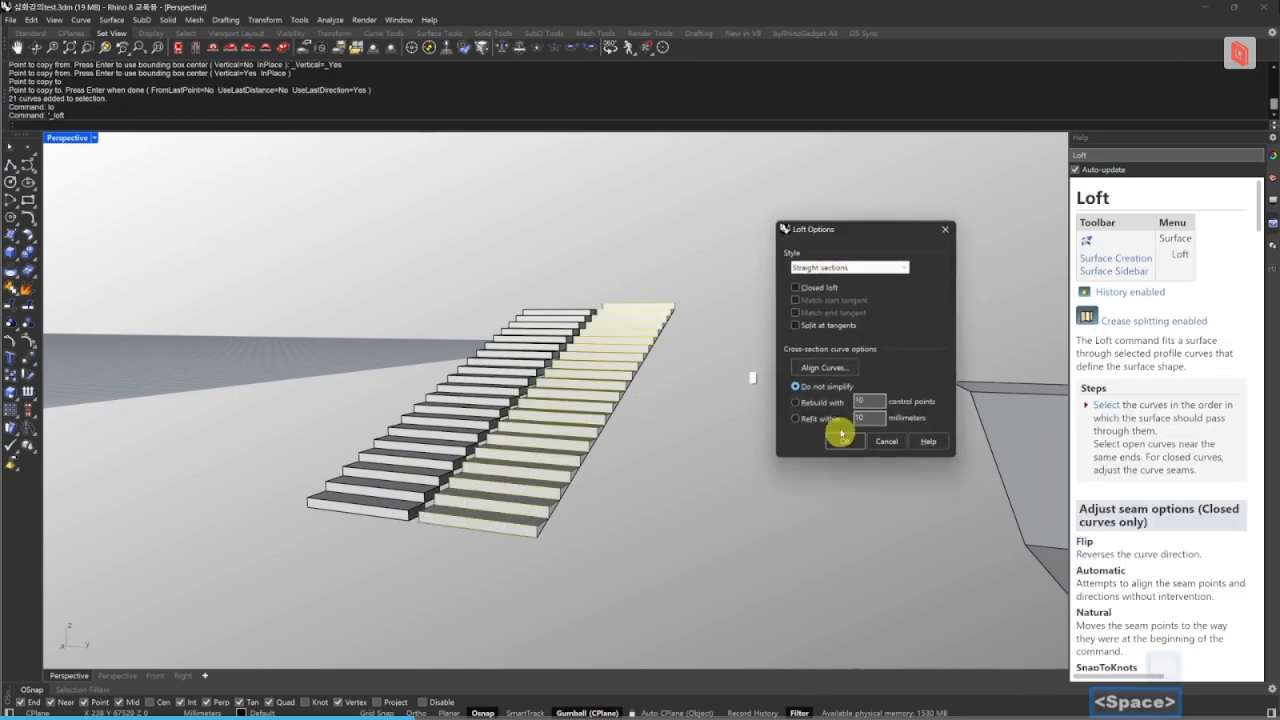
pyautogui.click(843, 437)
# - Compare the lofted stair with the adjacent arrayed stair by selecting each one and checking how its steps are built
pyautogui.moveTo(611, 486); pyautogui.dragTo(643, 431, button='right')
pyautogui.scroll(5, 572, 410)
pyautogui.click(552, 428)
pyautogui.scroll(2, 643, 431)
pyautogui.press('Escape')
pyautogui.click(355, 360)
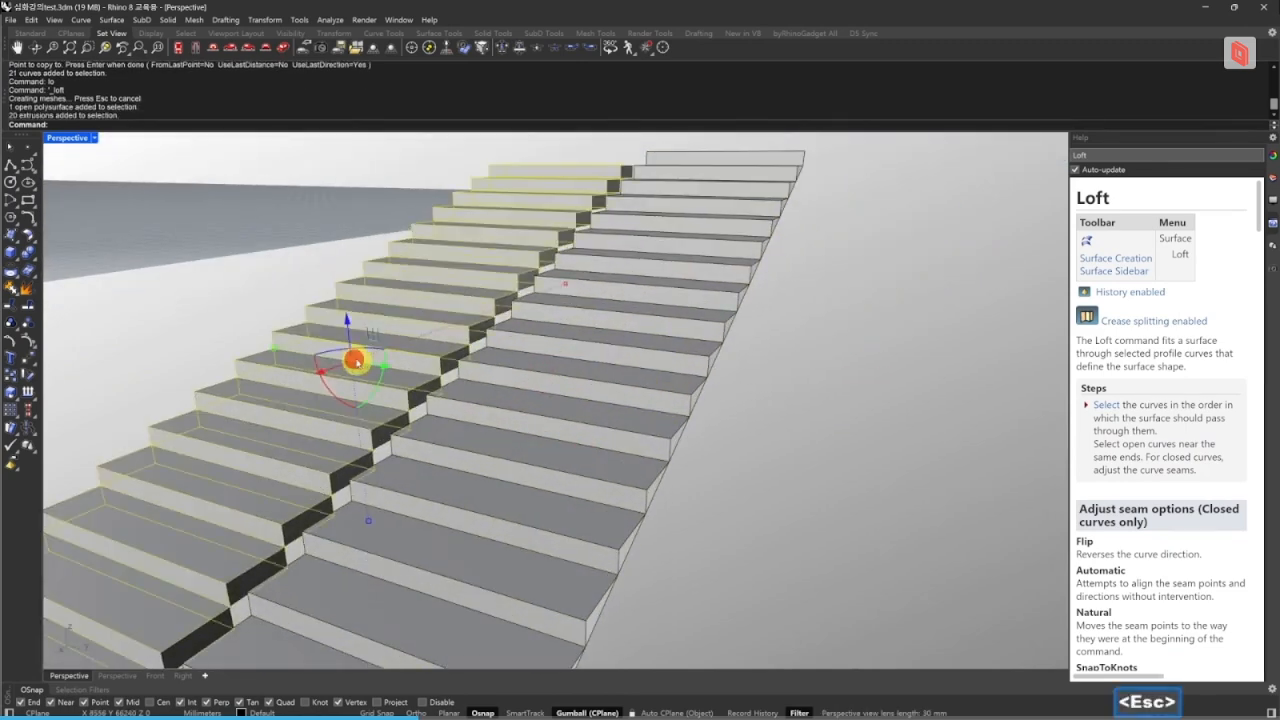
pyautogui.scroll(2, 674, 406)
pyautogui.press('Escape')
pyautogui.click(692, 376)
pyautogui.scroll(-6, 691, 374)
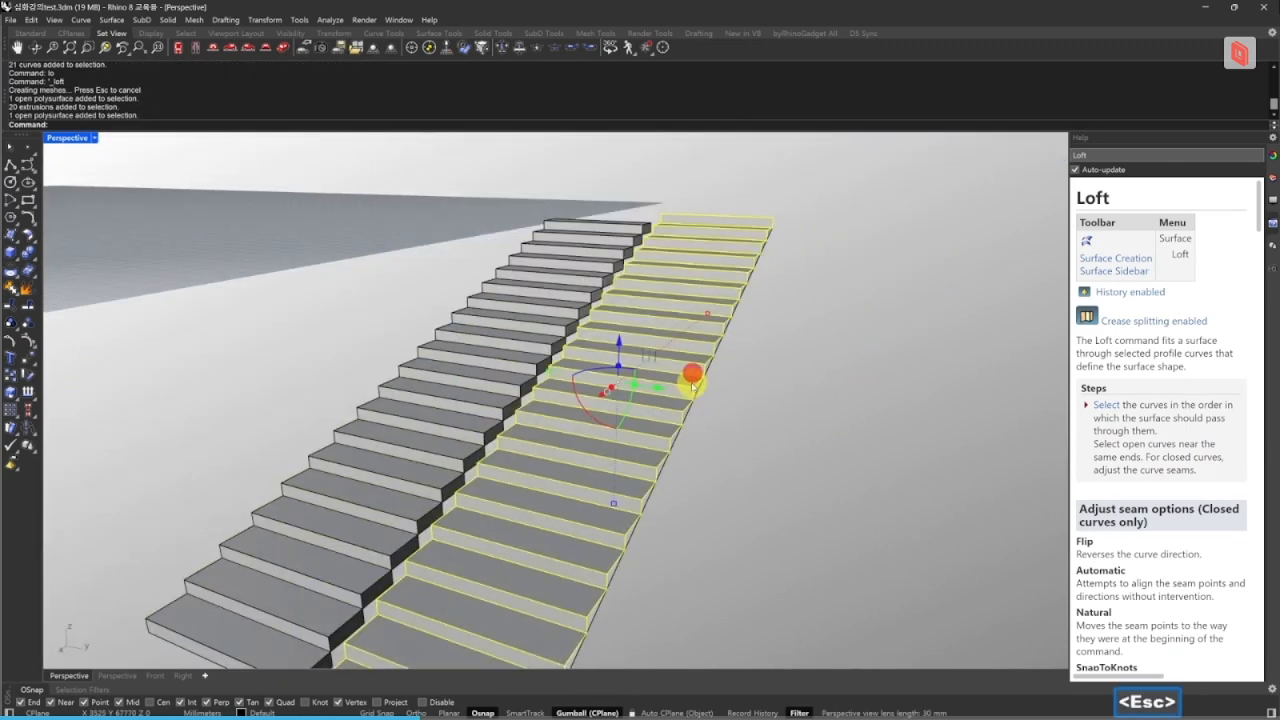
pyautogui.press('Escape')
pyautogui.scroll(-4, 645, 443)
pyautogui.scroll(8, 645, 443)
pyautogui.write('d')
pyautogui.press('space')
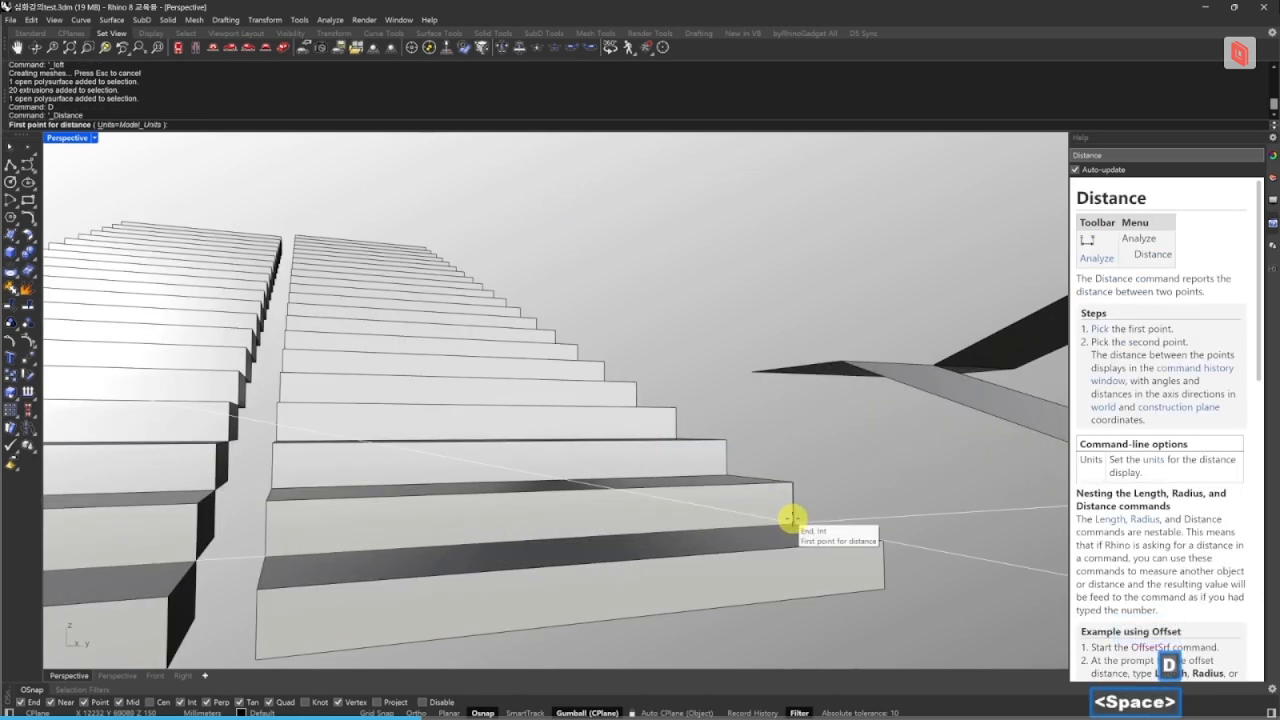
pyautogui.click(792, 521)
pyautogui.press('Escape')
pyautogui.scroll(-3, 760, 476)
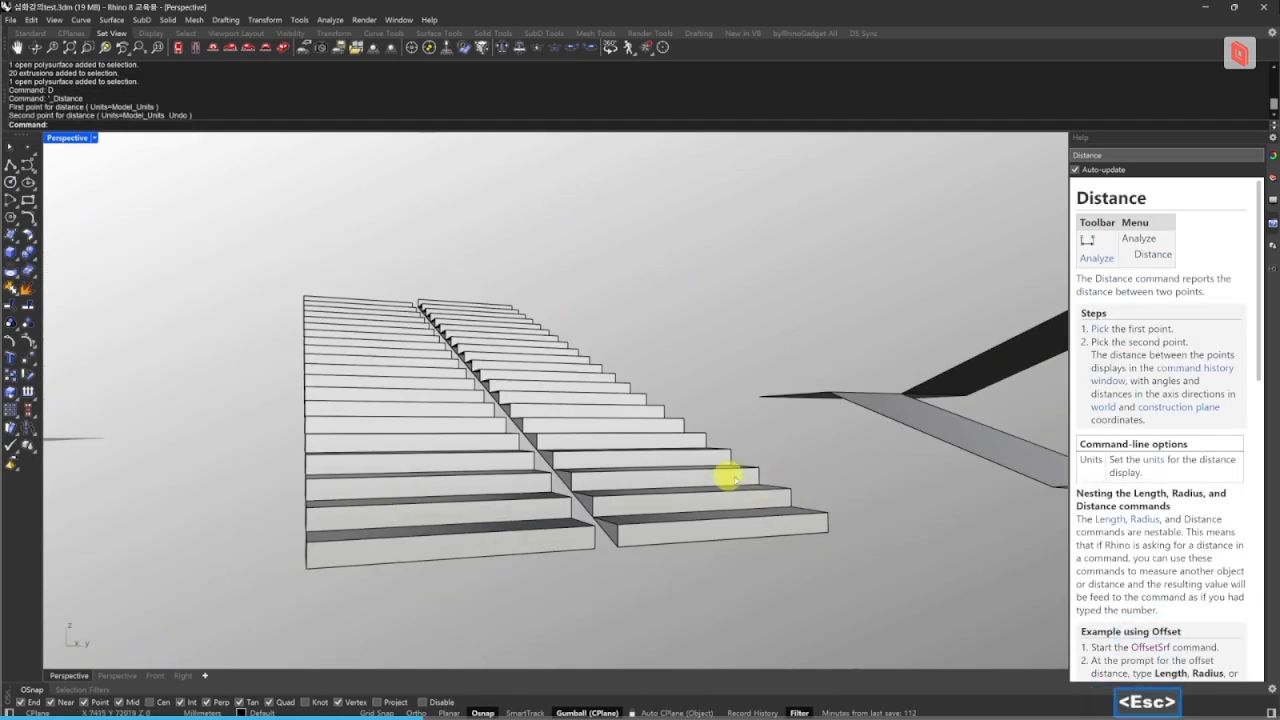
# - Move the lofted stair sideways off its sloped surface, placing it between that slope and the switchback model
pyautogui.moveTo(640, 462); pyautogui.dragTo(583, 452, button='right')
pyautogui.click(612, 488)
pyautogui.moveTo(575, 465); pyautogui.dragTo(700, 418)
pyautogui.click(753, 455)
pyautogui.moveTo(753, 455); pyautogui.dragTo(751, 466, button='right')
pyautogui.click(740, 495)
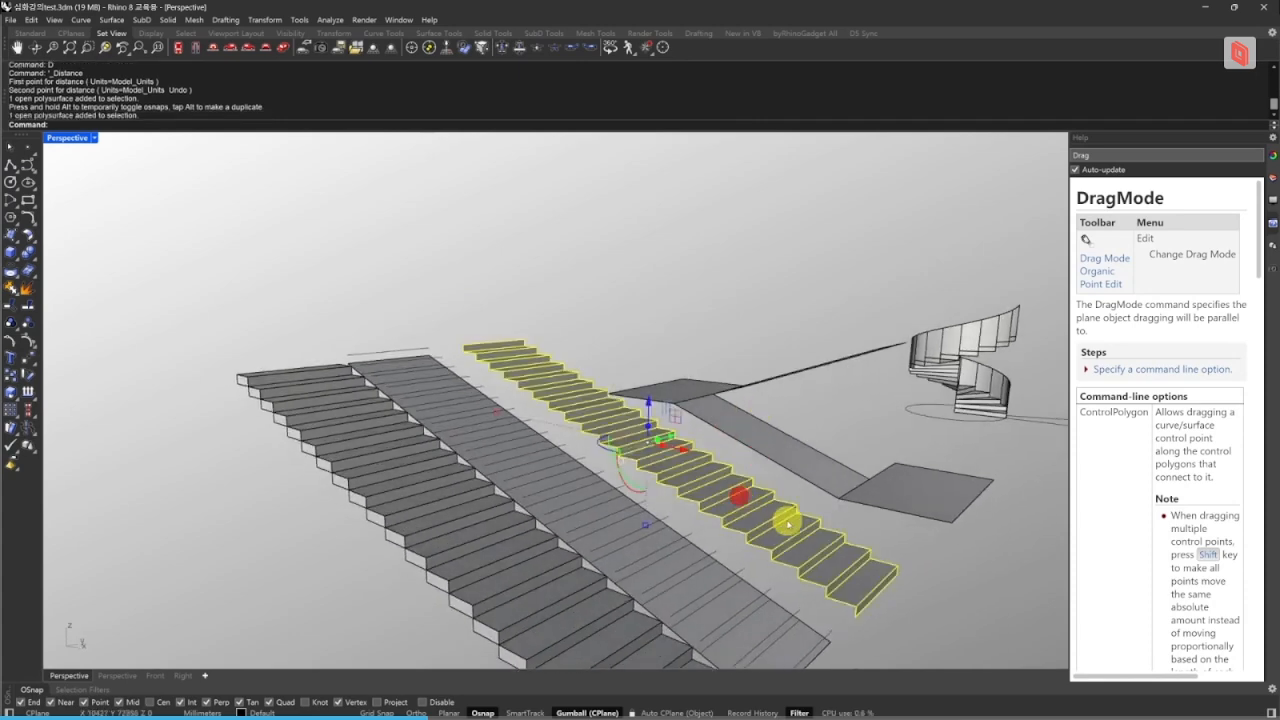
pyautogui.click(486, 547)
pyautogui.keyDown('shift'); pyautogui.moveTo(660, 516); pyautogui.dragTo(430, 482, button='right'); pyautogui.keyUp('shift')
pyautogui.press('Escape')
# - Contour the switchback's lower sloped surface vertically from its bottom corner at 150 mm spacing
pyautogui.keyDown('shift'); pyautogui.moveTo(593, 491); pyautogui.dragTo(529, 494, button='right'); pyautogui.keyUp('shift')
pyautogui.click(529, 494)
pyautogui.write('CD')
pyautogui.press('space')
pyautogui.click(655, 499)
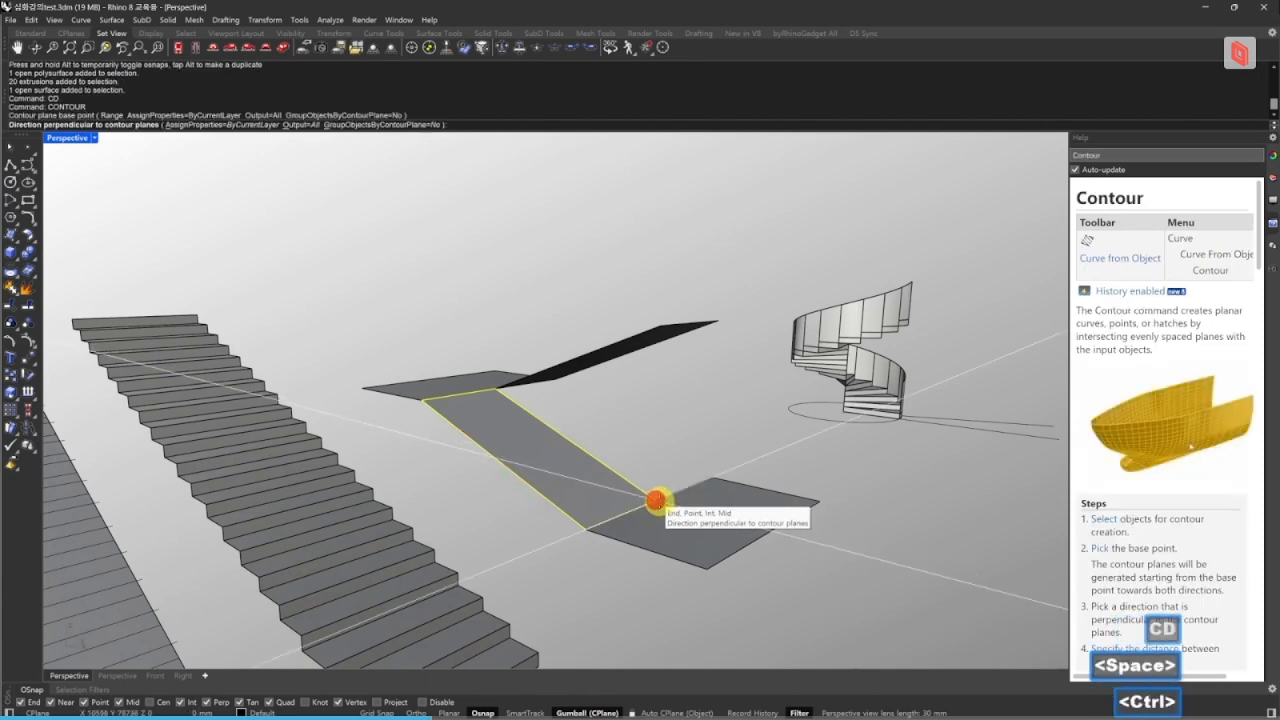
pyautogui.keyDown('ctrl'); pyautogui.click(660, 498); pyautogui.keyUp('ctrl')
pyautogui.click(680, 394)
pyautogui.press('space')
# - Group the switchback slope's contour curves and copy them 150 mm vertically upward
pyautogui.write('g')
pyautogui.press('space')
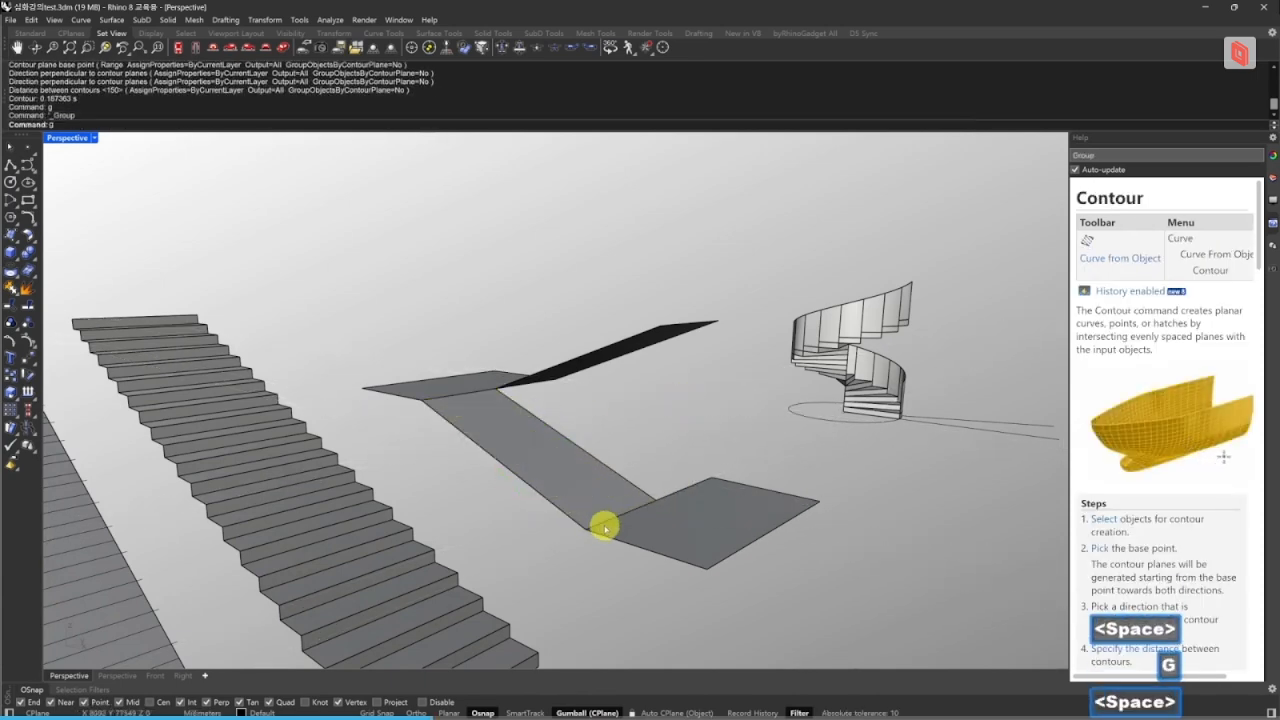
pyautogui.scroll(2, 606, 523)
pyautogui.write('cc')
pyautogui.press('space')
pyautogui.click(597, 522)
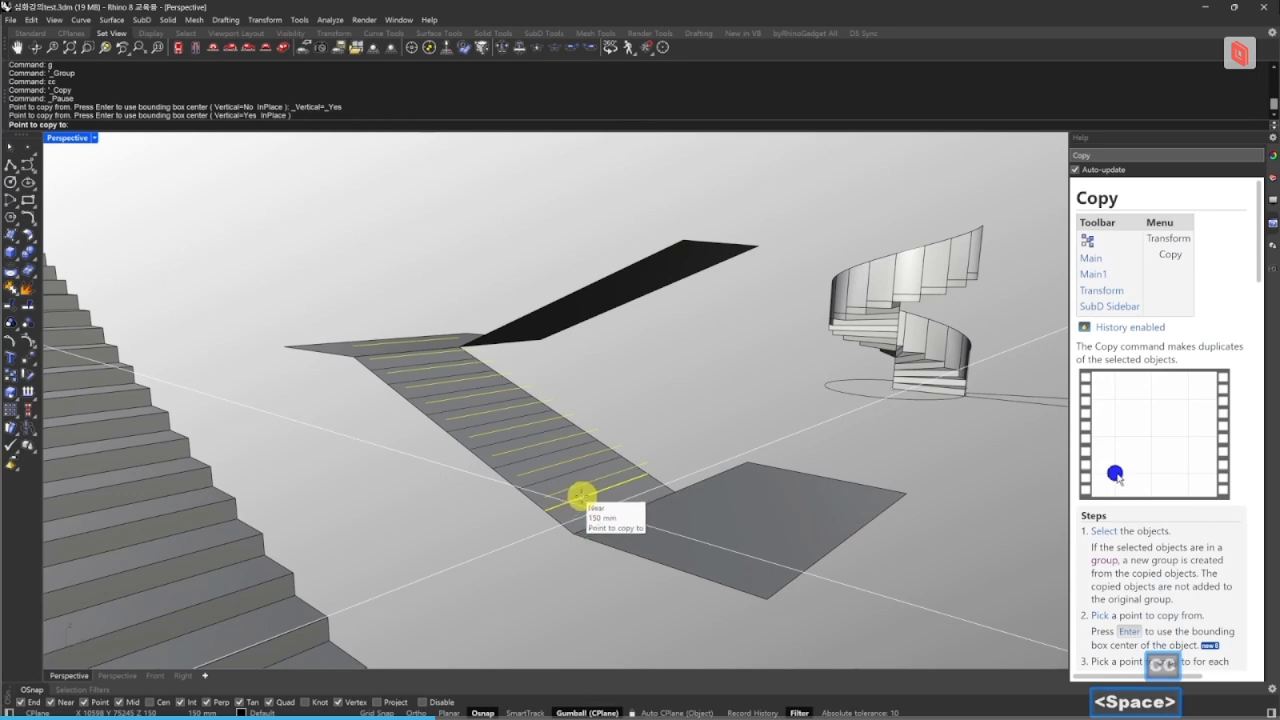
pyautogui.click(566, 505)
pyautogui.press('Escape')
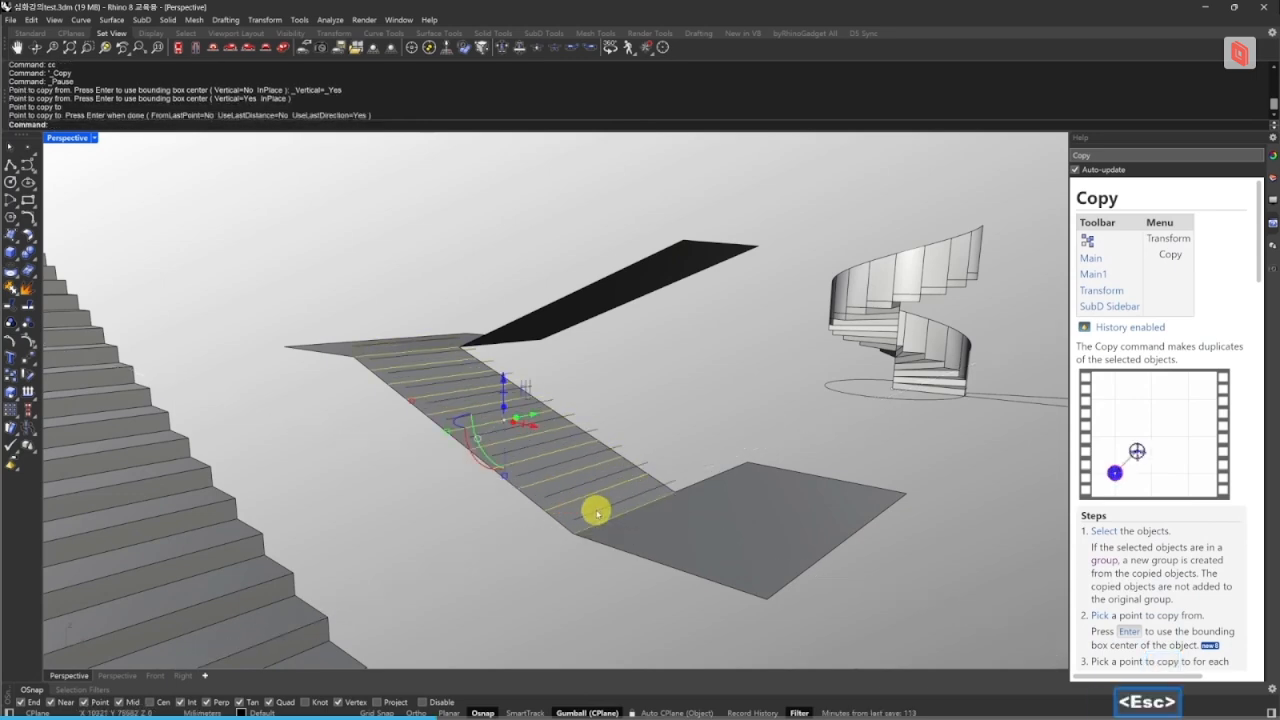
# - Loft both sets of switchback contour curves into a stair flight and delete the curves used
pyautogui.click(598, 510)
pyautogui.write('lo')
pyautogui.press('space')
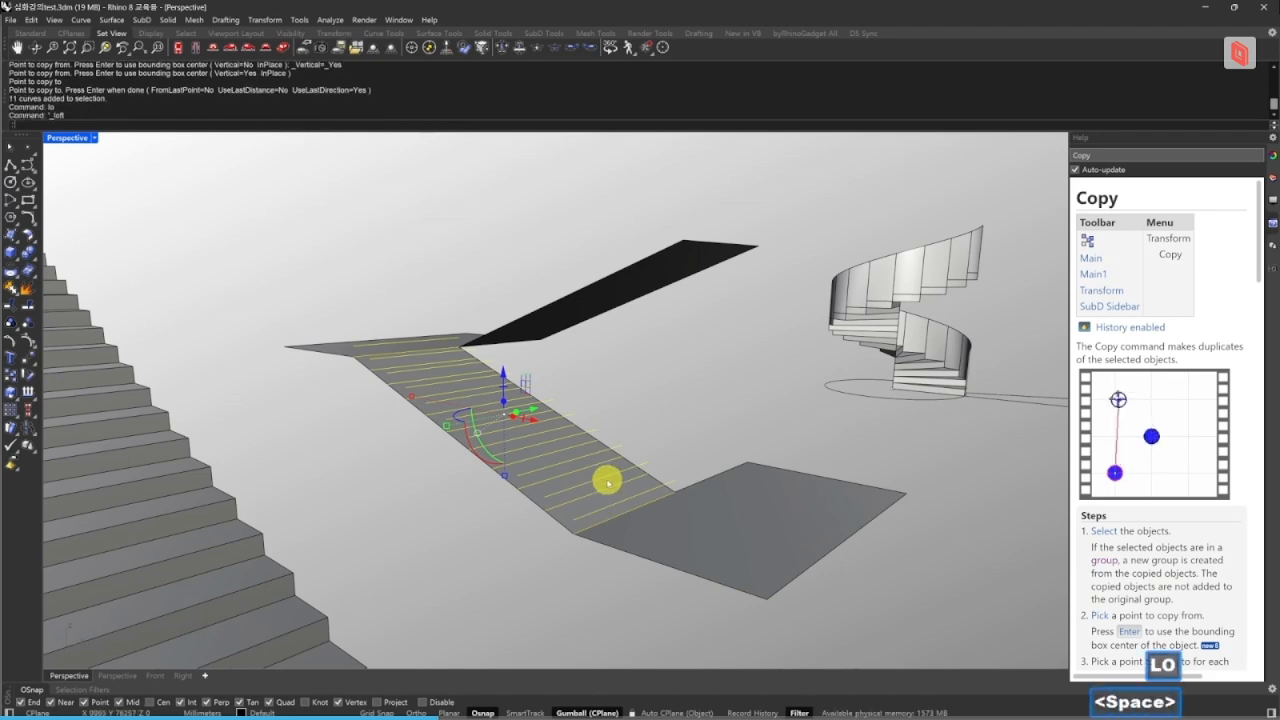
pyautogui.press('space')
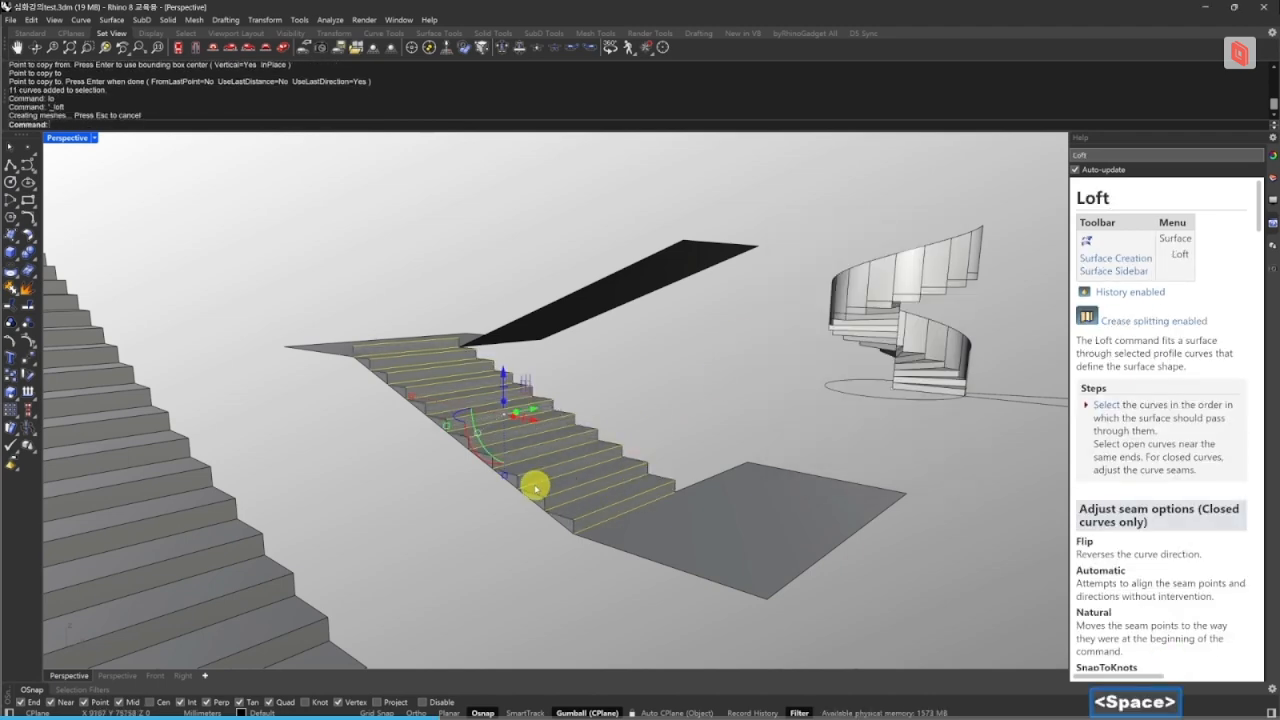
pyautogui.moveTo(546, 489); pyautogui.dragTo(620, 511, button='right')
pyautogui.write('e')
pyautogui.press('space')
# - Delete the surplus vertical face at the top of the lofted flight, where it rises above the landing
pyautogui.moveTo(349, 514); pyautogui.dragTo(680, 490, button='right')
pyautogui.keyDown('shift'); pyautogui.moveTo(479, 486); pyautogui.dragTo(571, 471, button='right'); pyautogui.keyUp('shift')
pyautogui.click(569, 468)
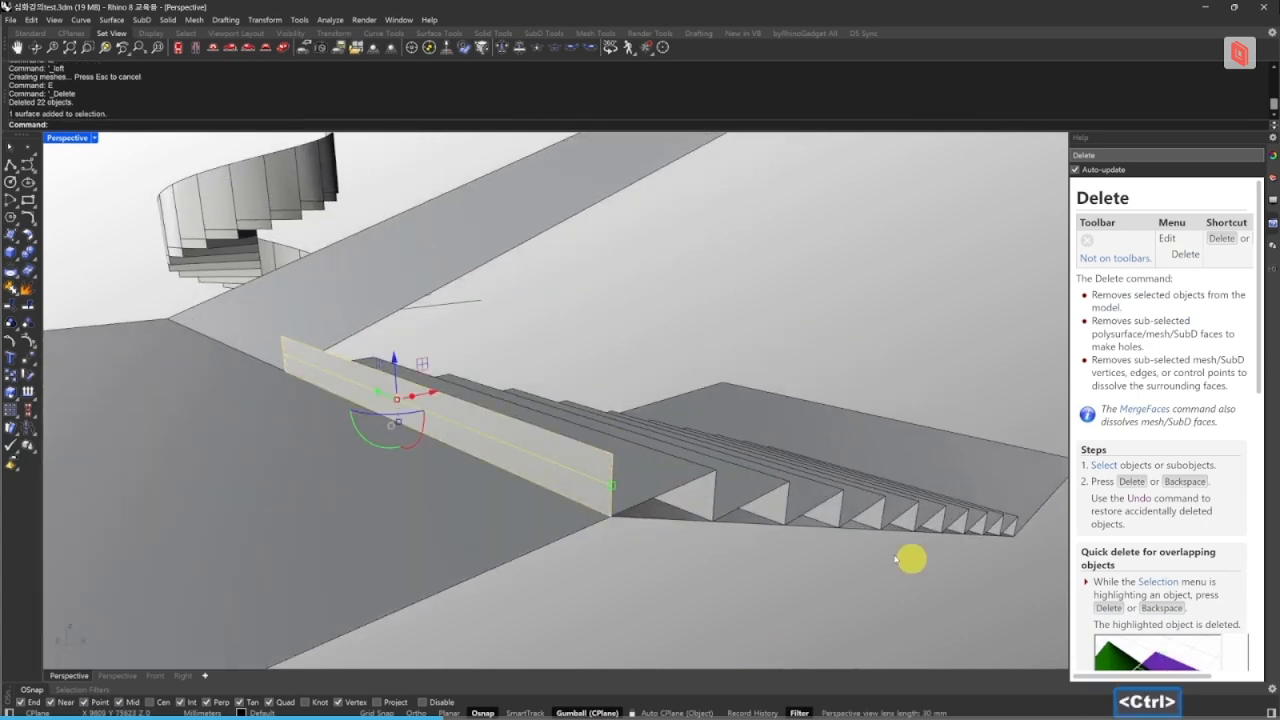
pyautogui.write('e')
pyautogui.press('space')
pyautogui.moveTo(609, 489); pyautogui.dragTo(631, 508, button='right')
pyautogui.press('Escape')
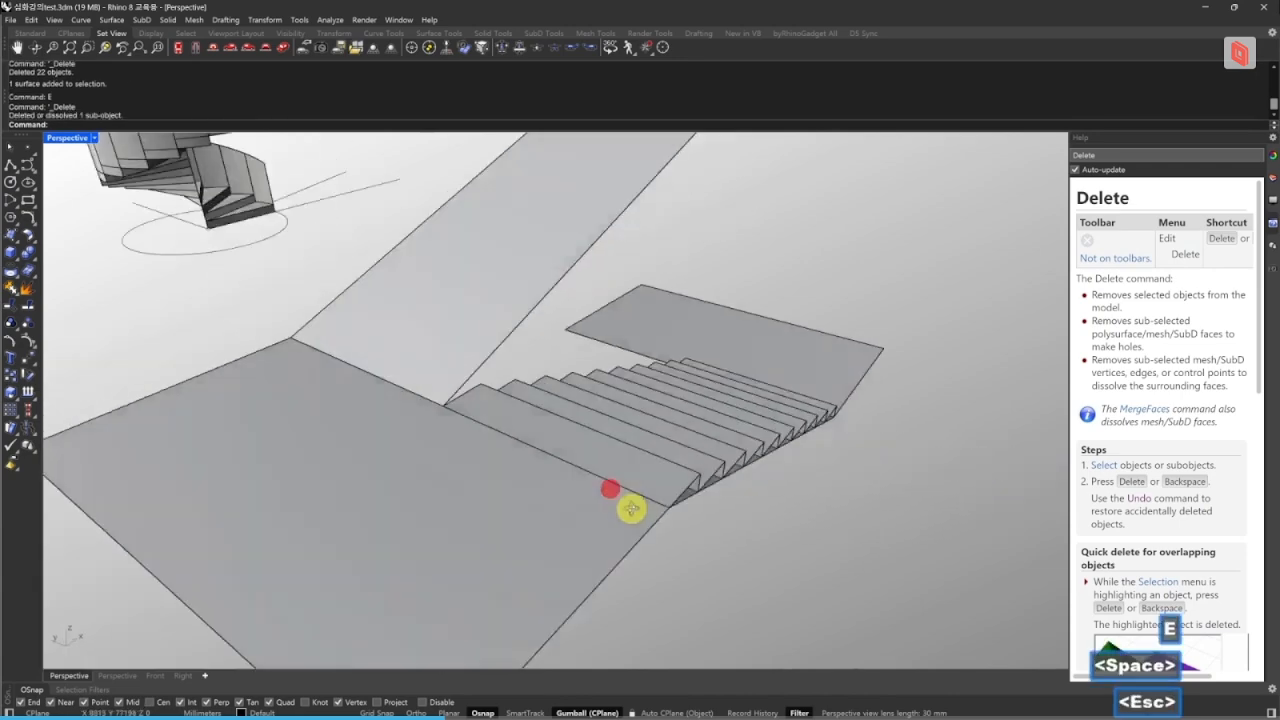
# - Orient a copy of the lofted lower flight onto the switchback's upper slope, with Copy set to Yes and Scale set to No
pyautogui.moveTo(526, 417); pyautogui.dragTo(662, 616, button='right')
pyautogui.click(574, 500)
pyautogui.moveTo(769, 611); pyautogui.dragTo(714, 471, button='right')
pyautogui.press('Escape')
pyautogui.click(714, 472)
pyautogui.moveTo(786, 537); pyautogui.dragTo(690, 545, button='right')
pyautogui.moveTo(729, 553); pyautogui.dragTo(702, 543, button='right')
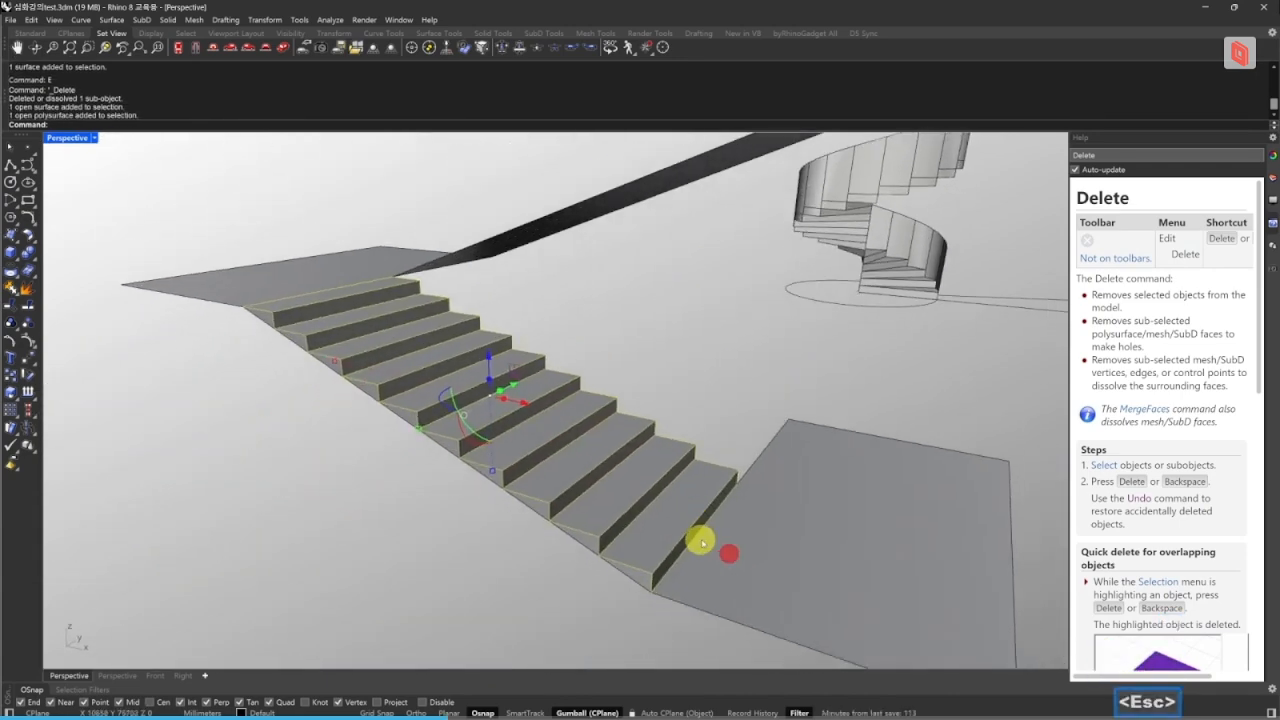
pyautogui.press('space')
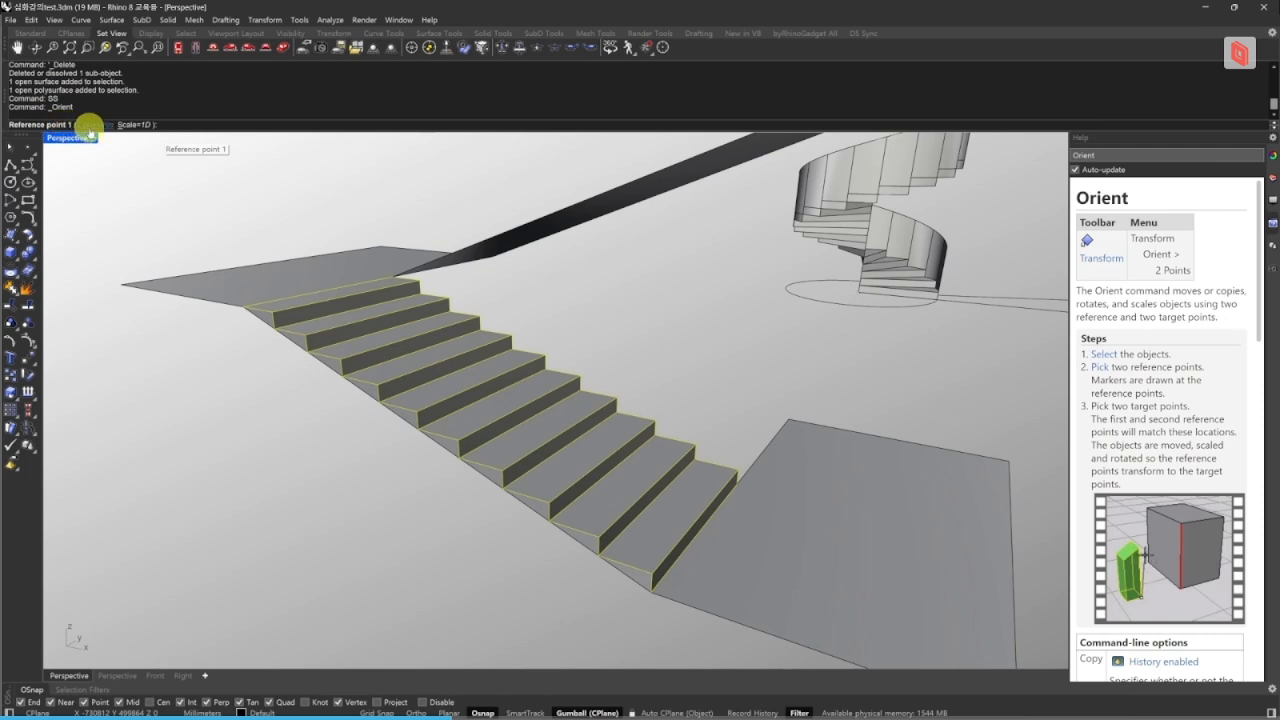
pyautogui.click(57, 125)
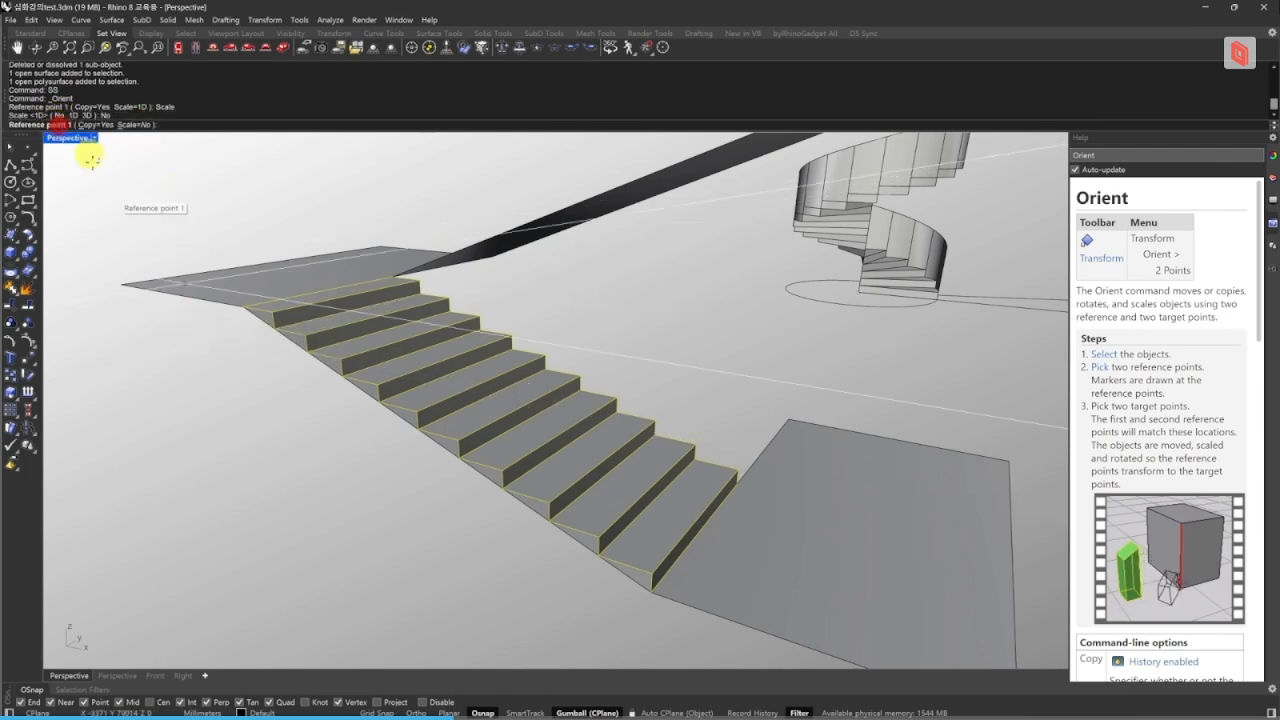
pyautogui.click(652, 593)
pyautogui.click(666, 579)
pyautogui.moveTo(606, 524); pyautogui.dragTo(699, 544, button='right')
pyautogui.moveTo(443, 437); pyautogui.dragTo(578, 482, button='right')
pyautogui.click(571, 462)
pyautogui.click(594, 467)
pyautogui.press('Escape')
pyautogui.press('Escape')
pyautogui.write('de')
pyautogui.press('space')
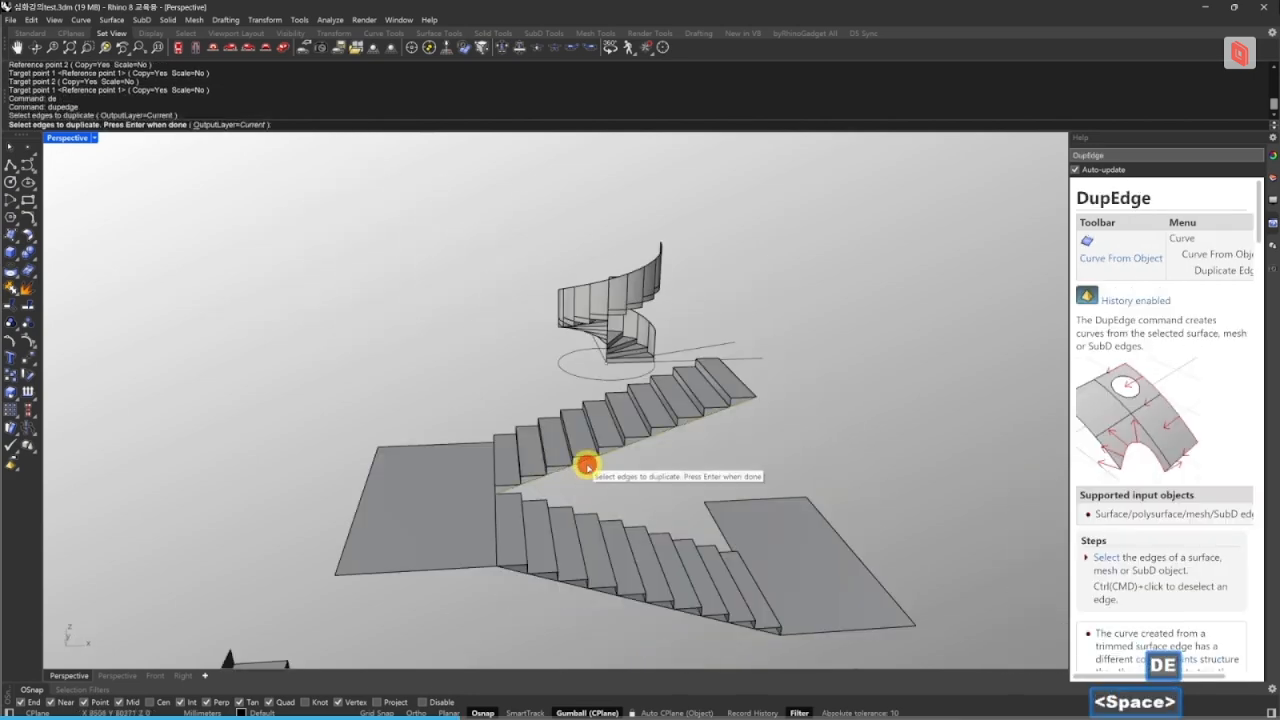
pyautogui.moveTo(511, 437); pyautogui.dragTo(804, 541, button='right')
pyautogui.press('Escape')
pyautogui.press('Escape')
# - Scale the switchback's lower flight in one direction from its outer edge to a width of 1.6 m
pyautogui.click(767, 497)
pyautogui.click(805, 543)
pyautogui.moveTo(804, 543); pyautogui.dragTo(750, 488)
pyautogui.moveTo(749, 488); pyautogui.dragTo(760, 543, button='right')
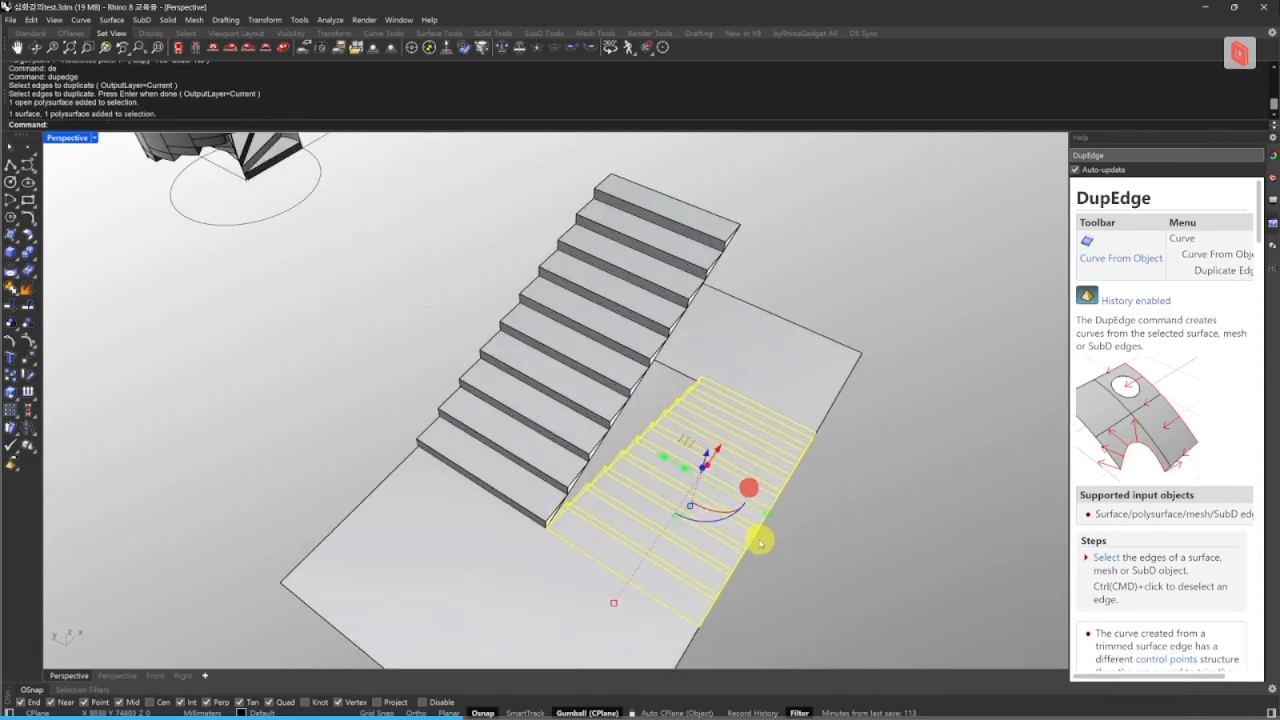
pyautogui.write('W')
pyautogui.press('space')
pyautogui.click(702, 624)
pyautogui.click(547, 525)
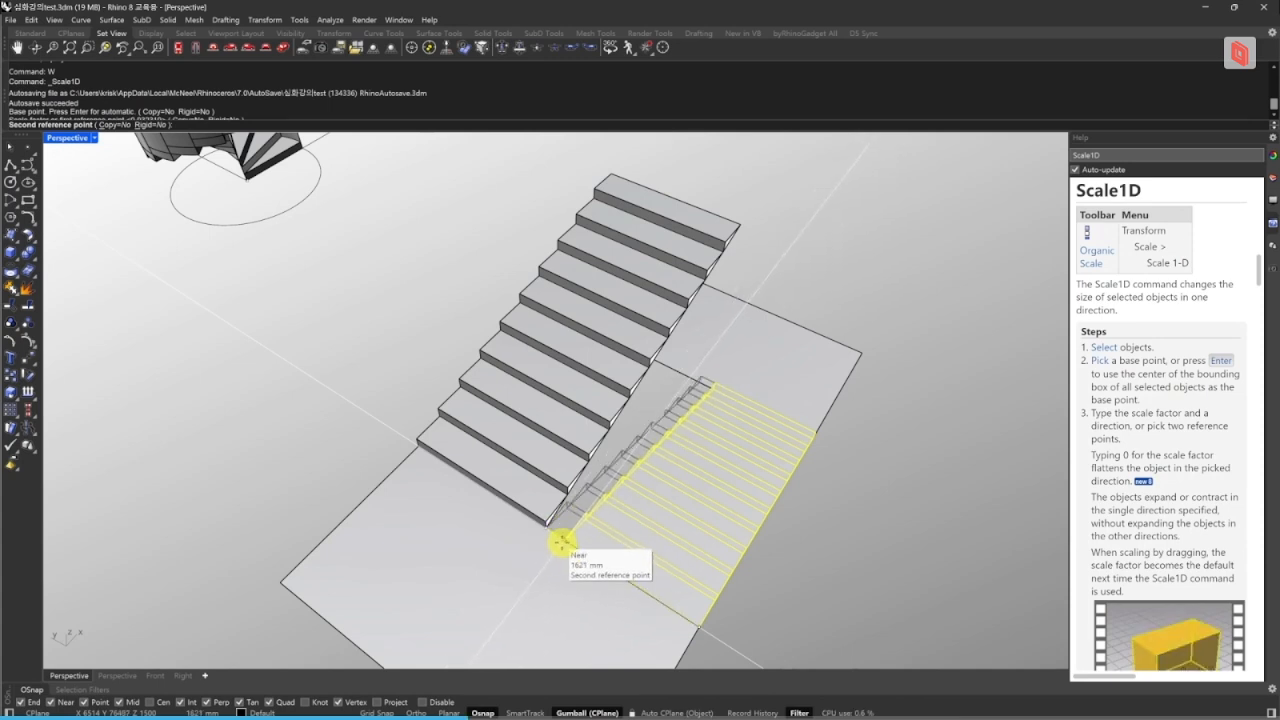
pyautogui.write('1.6M')
pyautogui.press('space')
pyautogui.press('Escape')
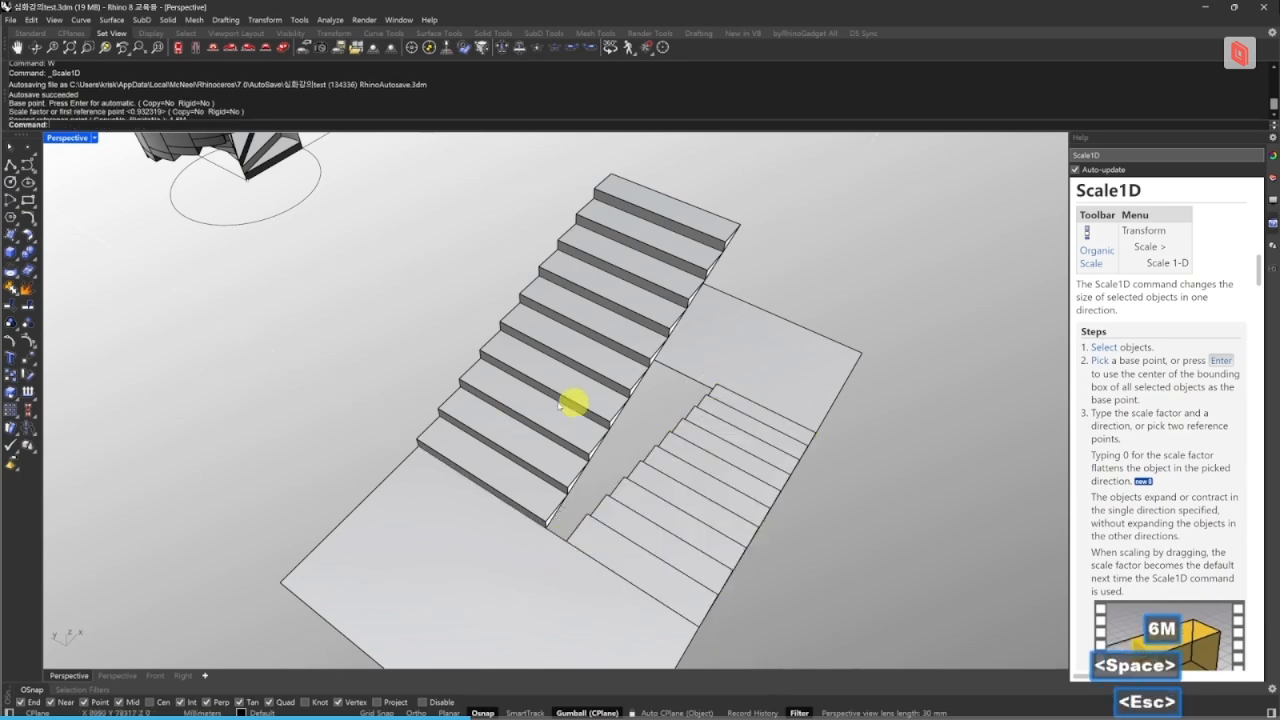
pyautogui.press('Escape')
# - Scale the switchback's upper flight in one direction from its outer edge to a width of 1.6 m
pyautogui.moveTo(640, 437); pyautogui.dragTo(482, 432)
pyautogui.moveTo(476, 437); pyautogui.dragTo(522, 424, button='right')
pyautogui.write('w')
pyautogui.press('space')
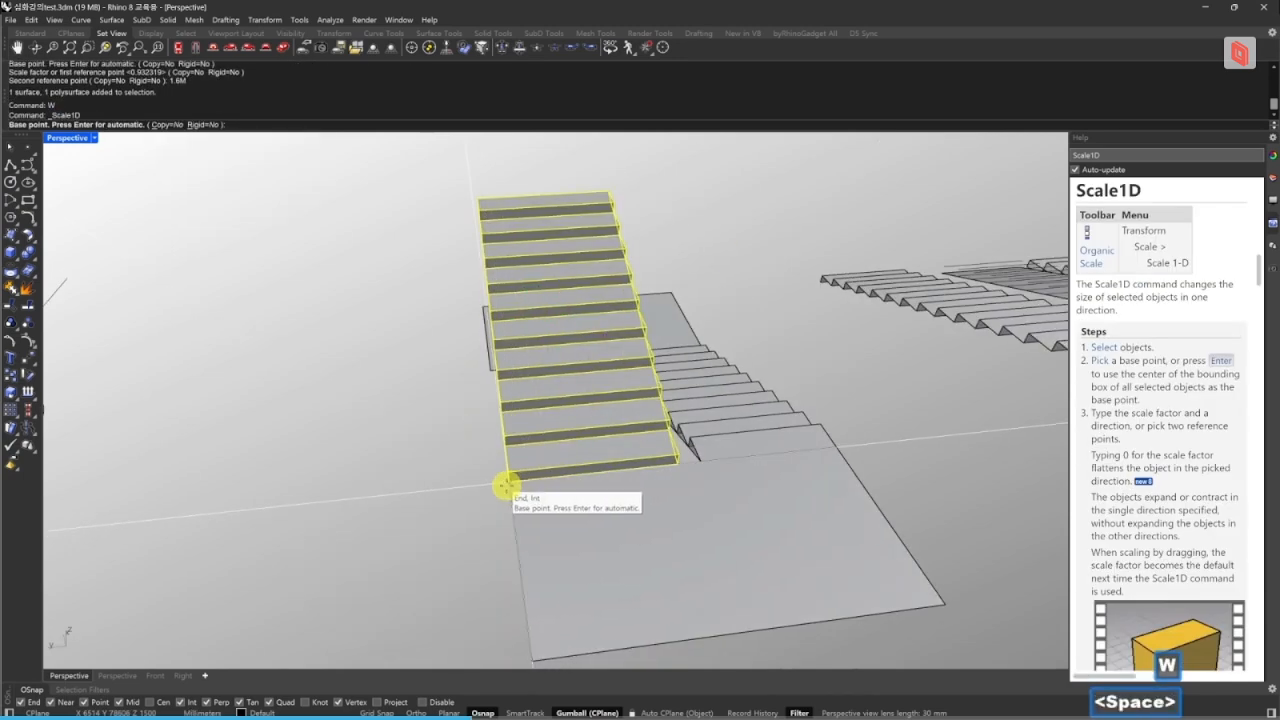
pyautogui.click(507, 485)
pyautogui.click(676, 467)
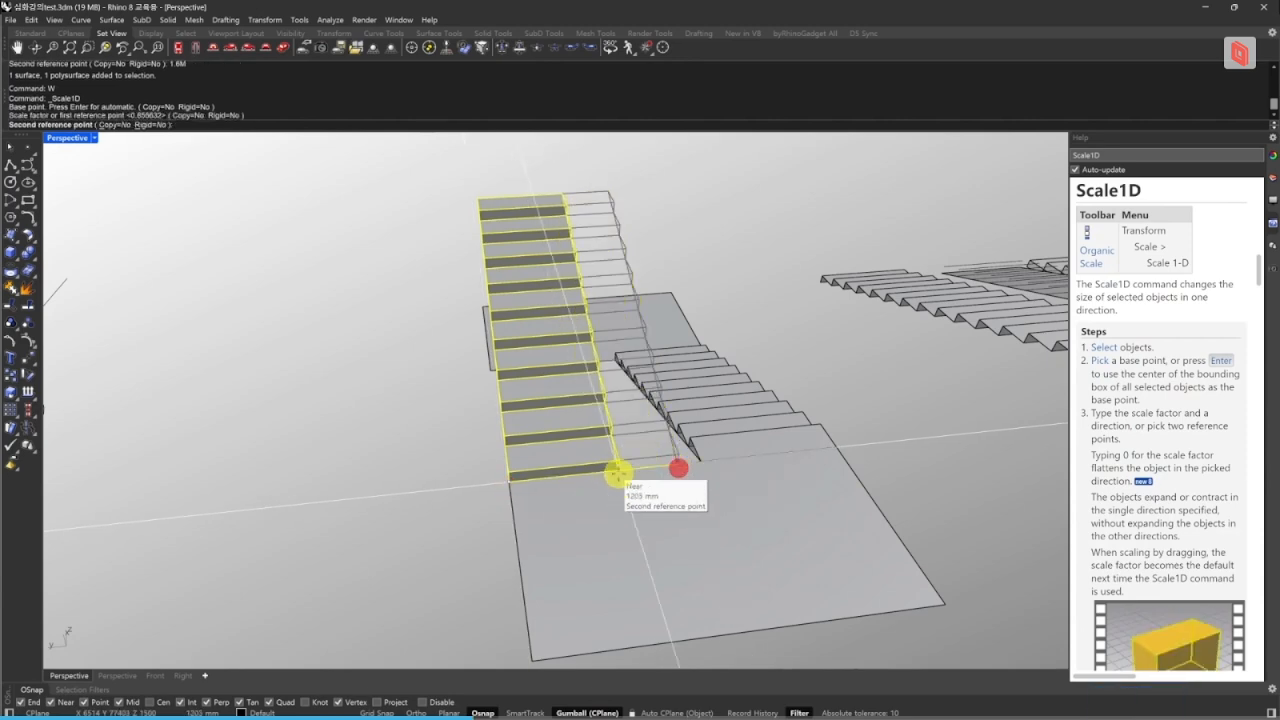
pyautogui.write('1.6M')
pyautogui.press('space')
pyautogui.press('Escape')
pyautogui.press('Escape')
pyautogui.moveTo(671, 466); pyautogui.dragTo(557, 460, button='right')
pyautogui.scroll(4, 557, 460)
pyautogui.write('de')
pyautogui.rightClick(542, 466)
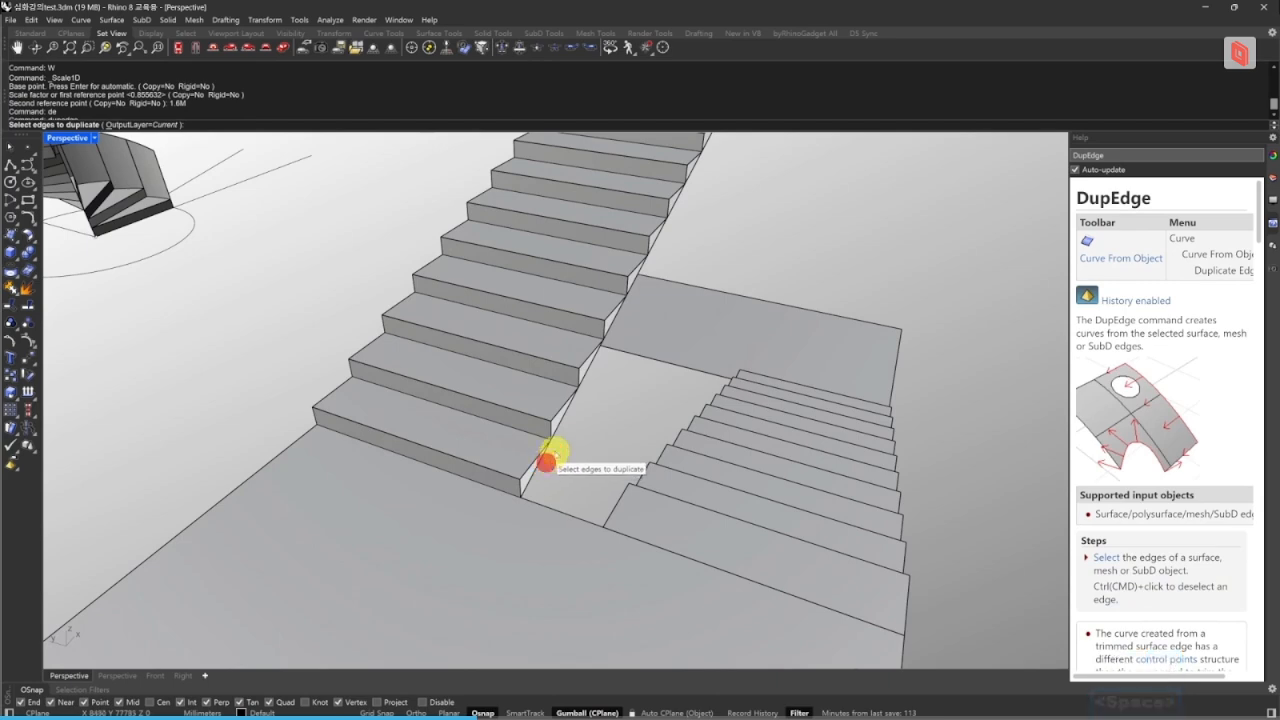
pyautogui.click(557, 429)
pyautogui.moveTo(649, 461); pyautogui.dragTo(686, 486, button='right')
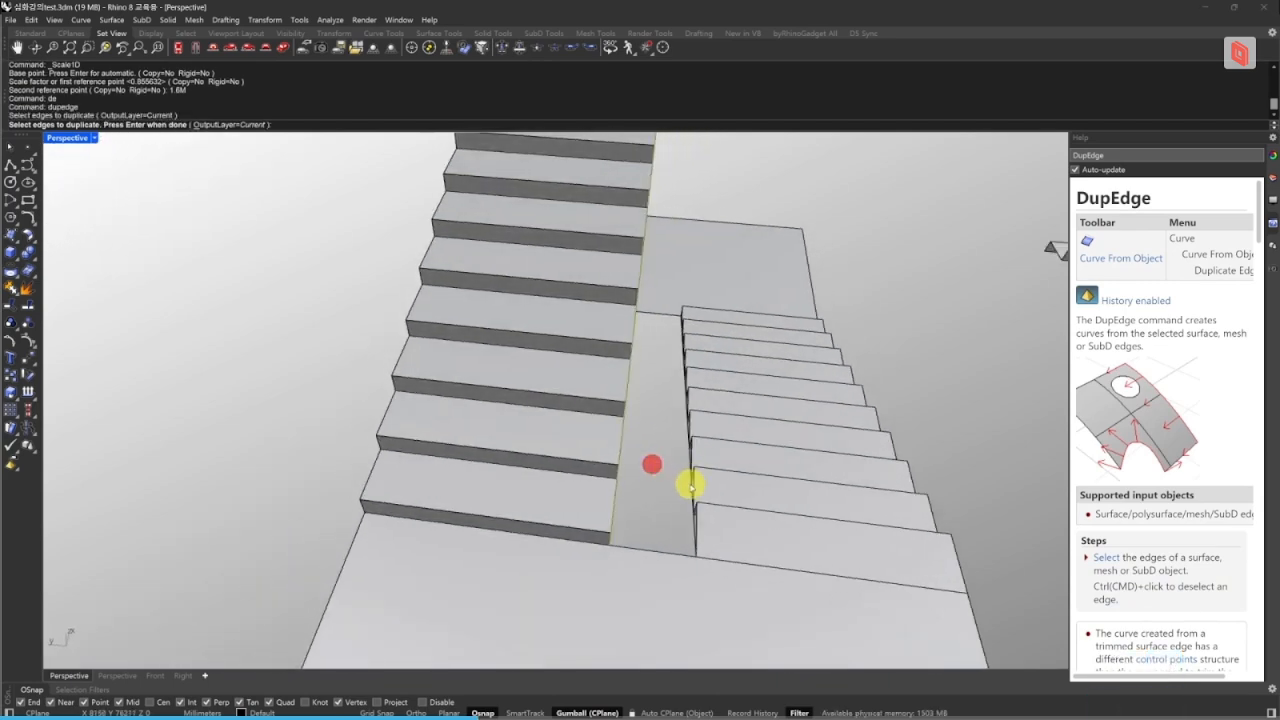
pyautogui.click(690, 486)
pyautogui.scroll(3, 690, 486)
pyautogui.press('Escape')
pyautogui.press('Escape')
pyautogui.click(690, 492)
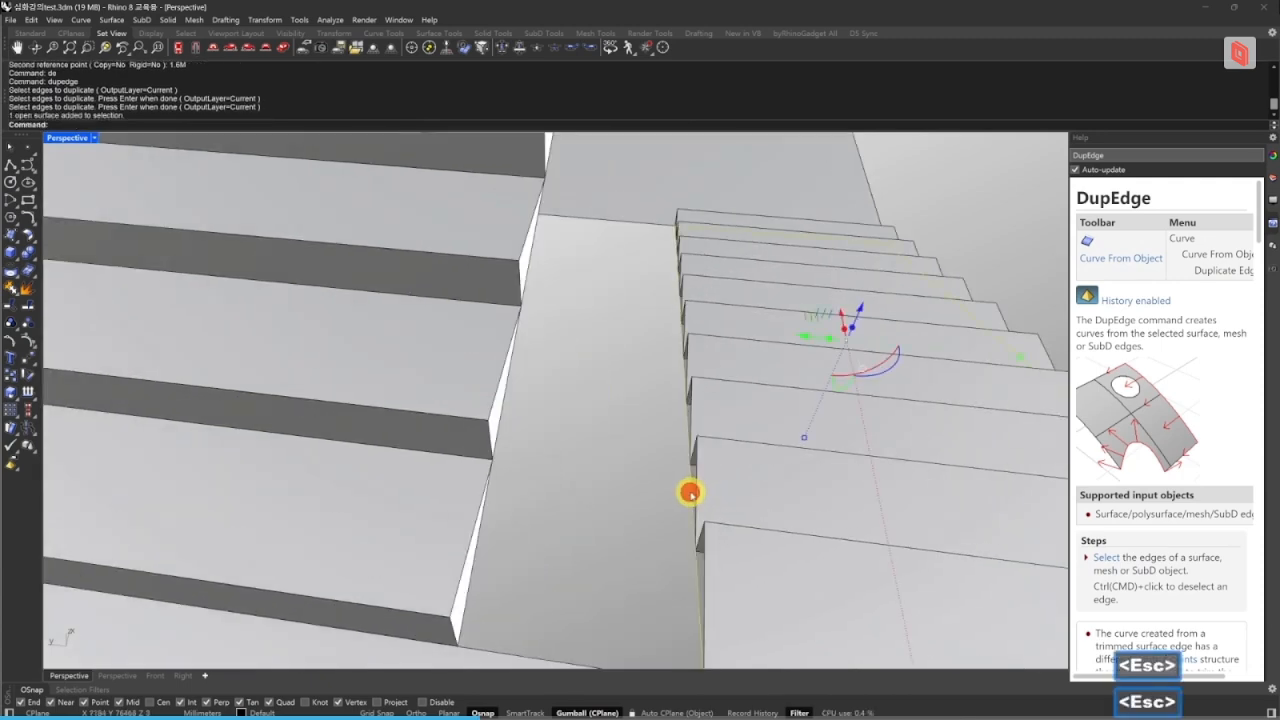
pyautogui.write('de')
pyautogui.press('space')
pyautogui.click(690, 492)
pyautogui.press('Escape')
pyautogui.press('Escape')
# - Duplicate the sloping side edges of both switchback flights and extrude the copies 1 m vertically upward as railing surfaces
pyautogui.moveTo(701, 492); pyautogui.dragTo(471, 434, button='right')
pyautogui.scroll(-5, 744, 460)
pyautogui.write('de')
pyautogui.press('space')
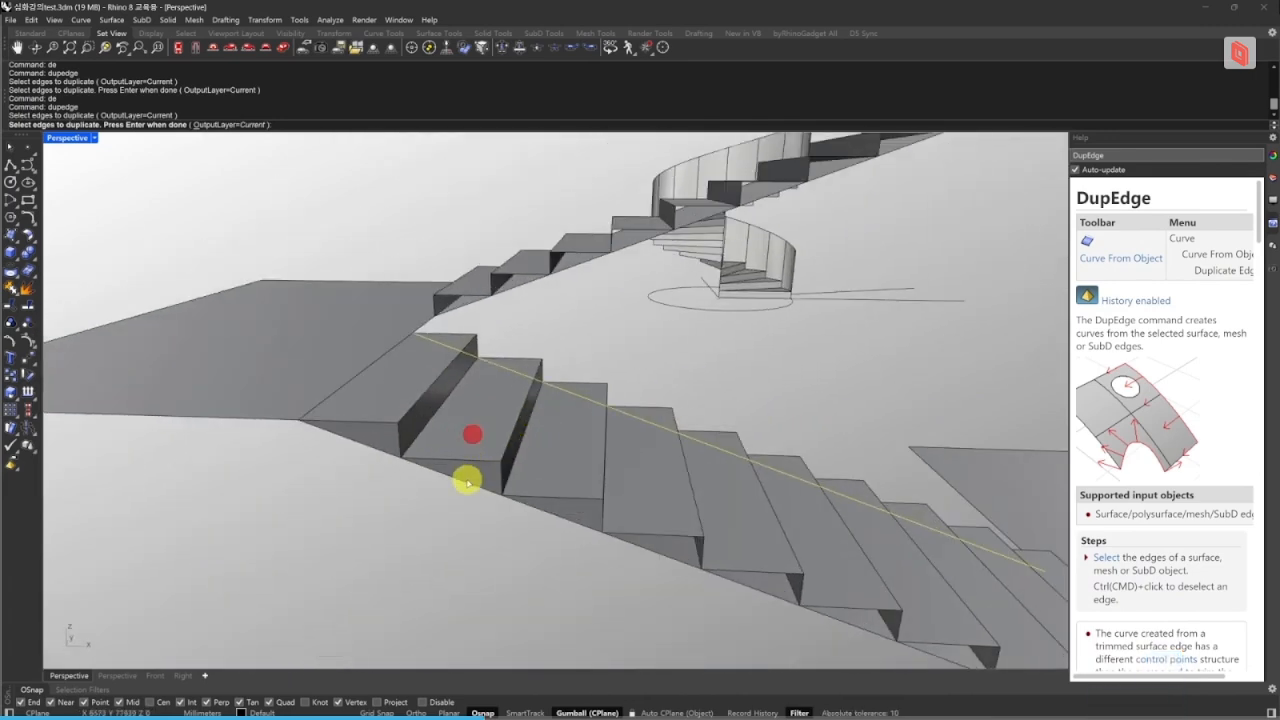
pyautogui.click(467, 483)
pyautogui.moveTo(531, 301); pyautogui.dragTo(592, 436, button='right')
pyautogui.click(511, 380)
pyautogui.click(700, 471)
pyautogui.press('space')
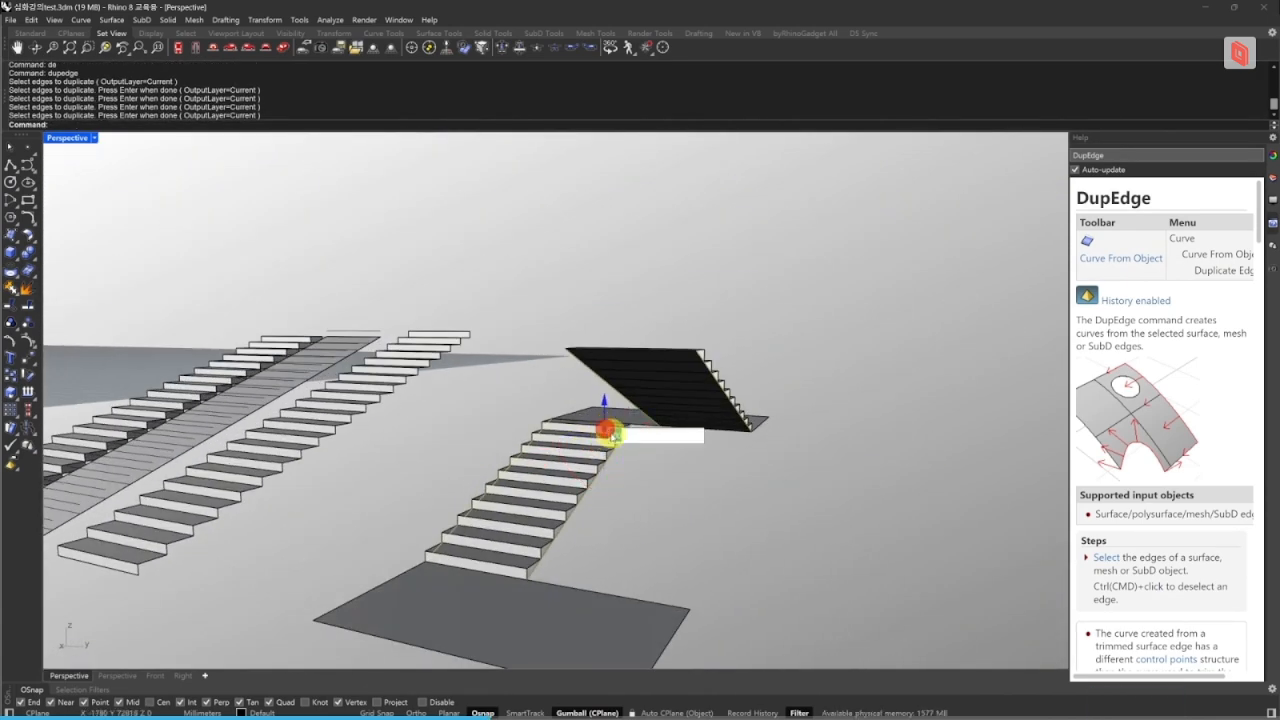
pyautogui.press('space')
pyautogui.press('Escape')
pyautogui.press('Escape')
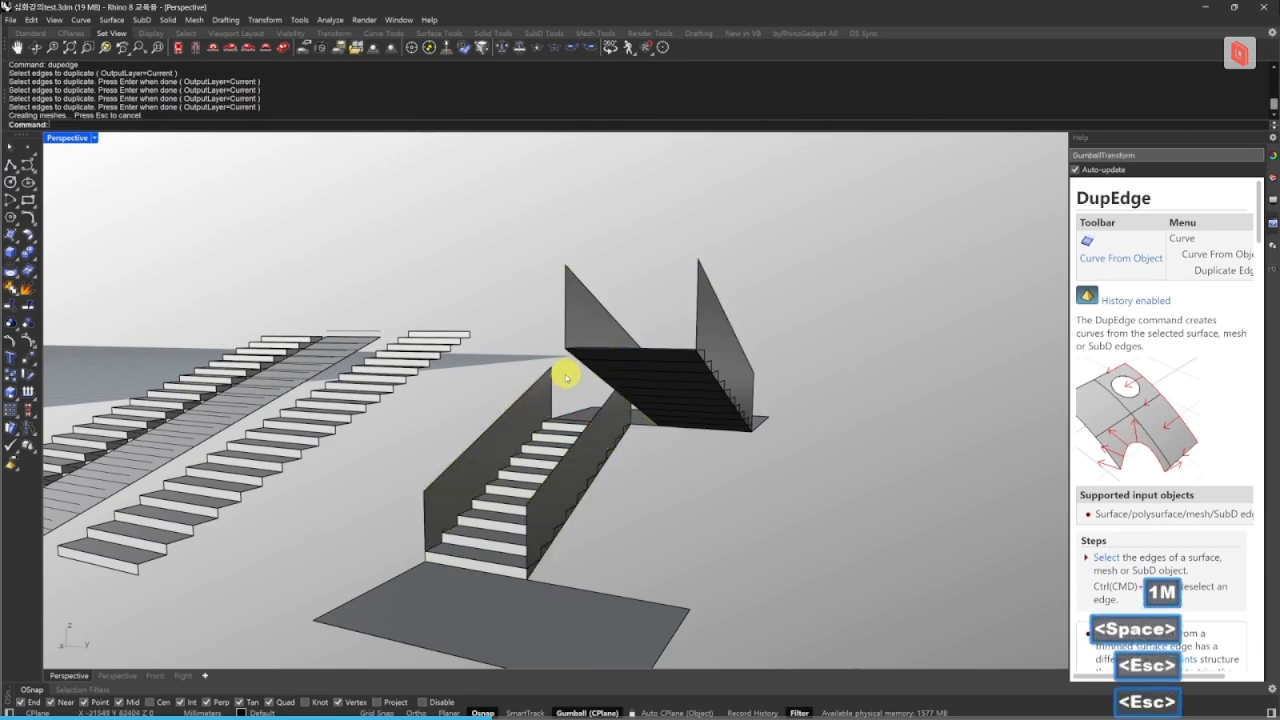
pyautogui.moveTo(566, 374); pyautogui.dragTo(619, 435, button='right')
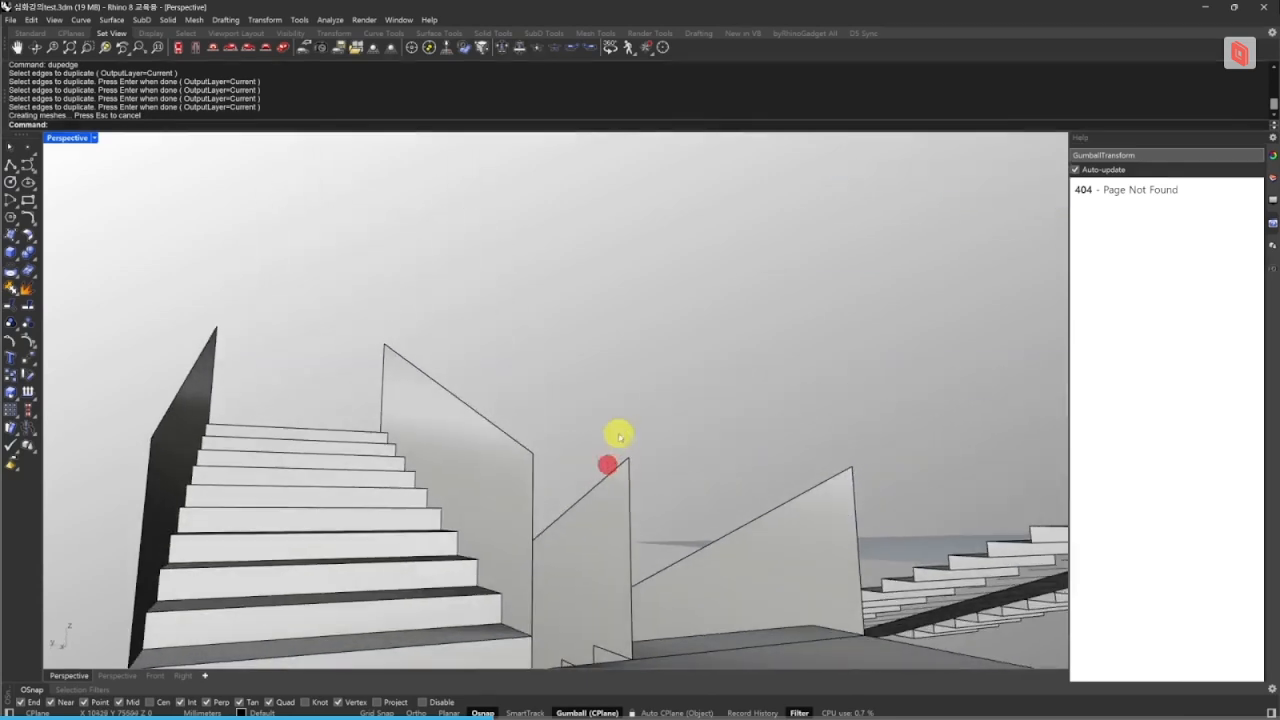
pyautogui.write('lo')
pyautogui.press('space')
pyautogui.click(534, 471)
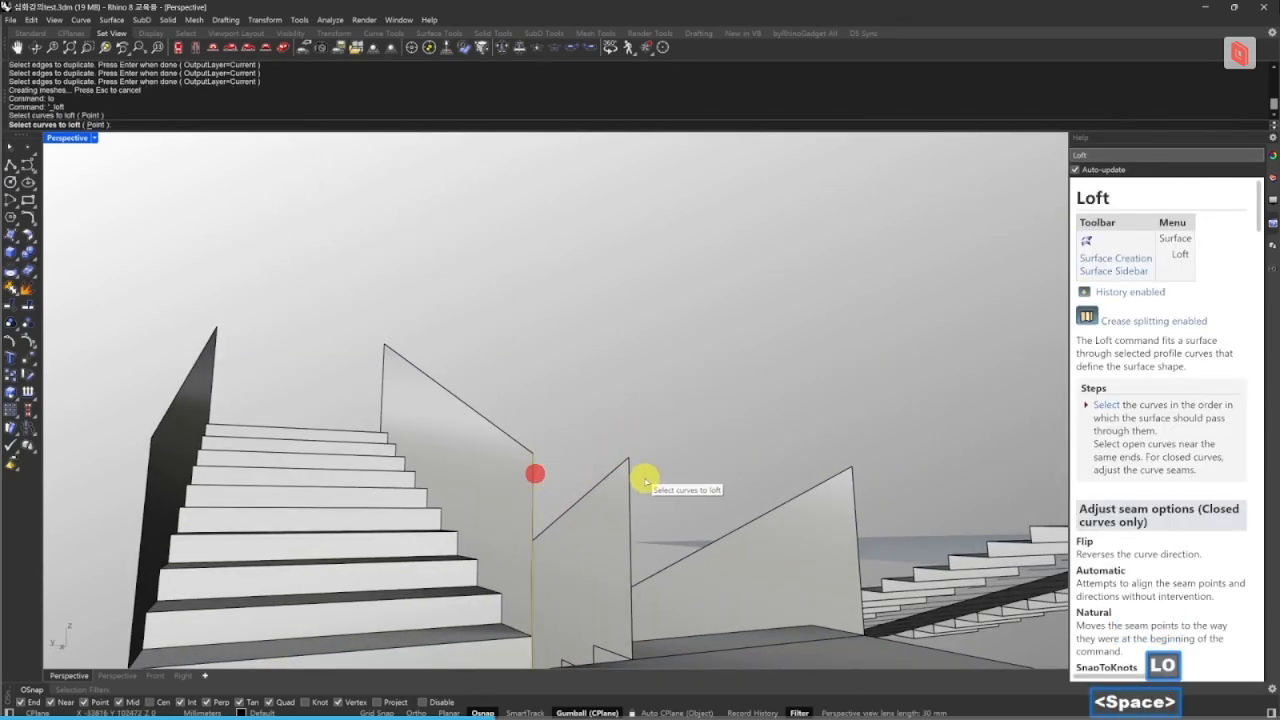
pyautogui.click(634, 472)
pyautogui.press('space')
pyautogui.press('Escape')
# - Loft a surface between the vertical end edges of the two inner railings where they meet the landing
pyautogui.press('space')
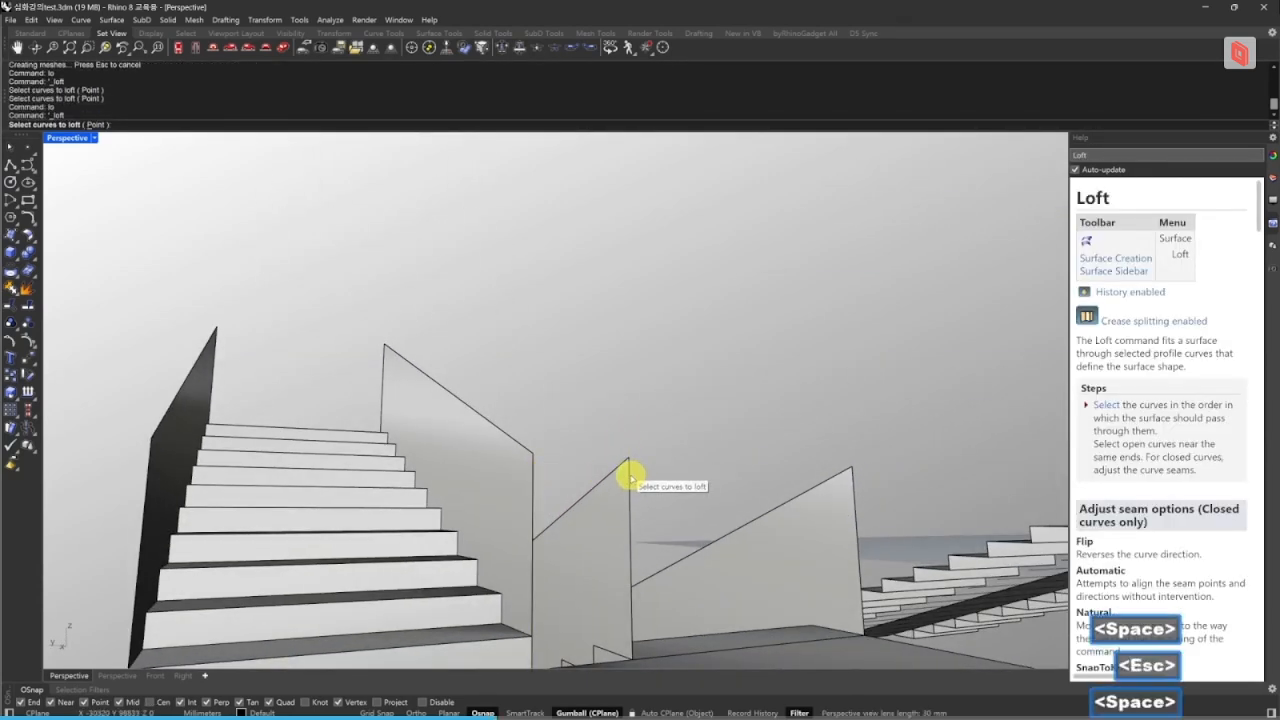
pyautogui.click(630, 474)
pyautogui.click(533, 468)
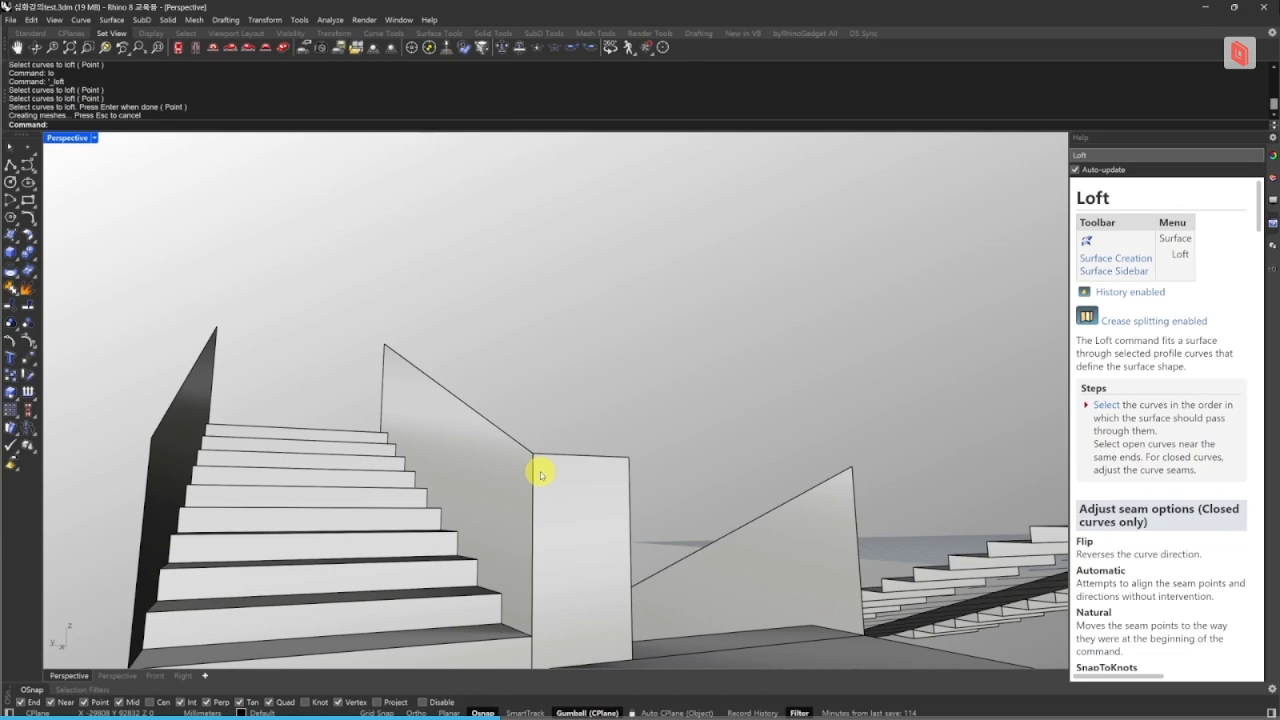
# - Duplicate the three outer edges of the intermediate landing and extrude them 1 m vertically upward as railing surfaces
pyautogui.moveTo(694, 358); pyautogui.dragTo(689, 400, button='right')
pyautogui.write('de')
pyautogui.press('space')
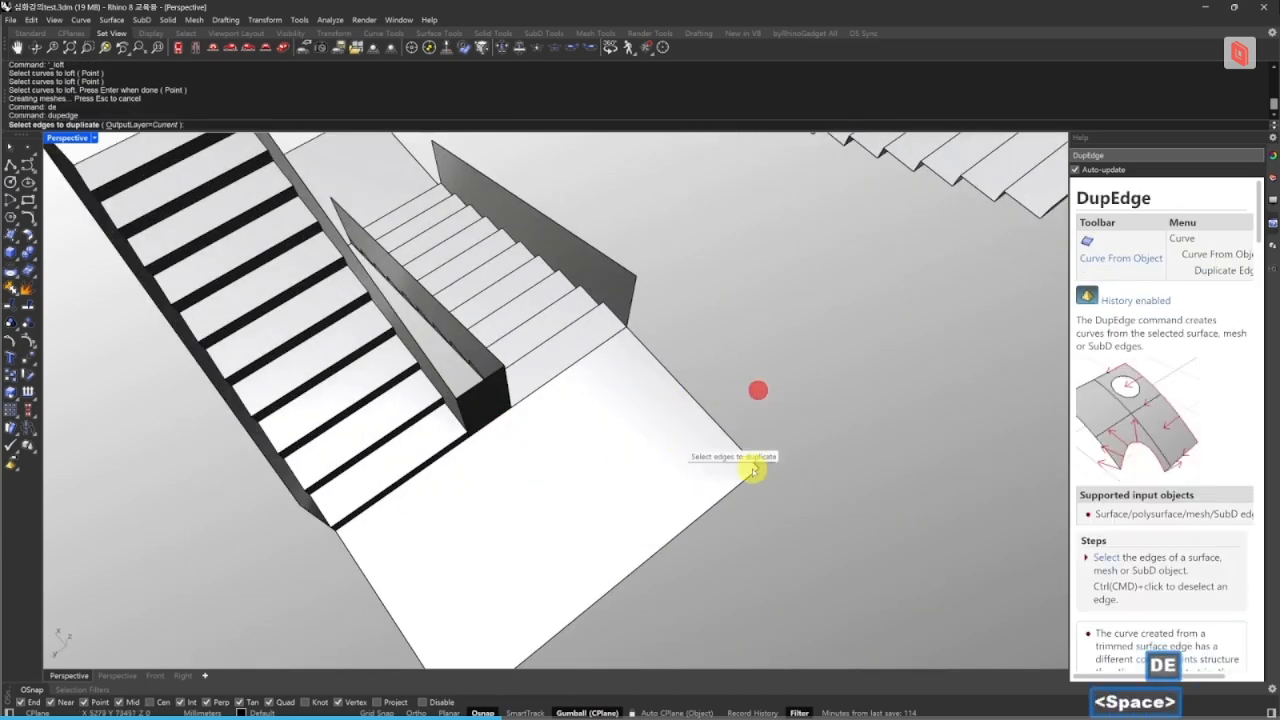
pyautogui.moveTo(530, 577); pyautogui.dragTo(683, 483, button='right')
pyautogui.click(560, 589)
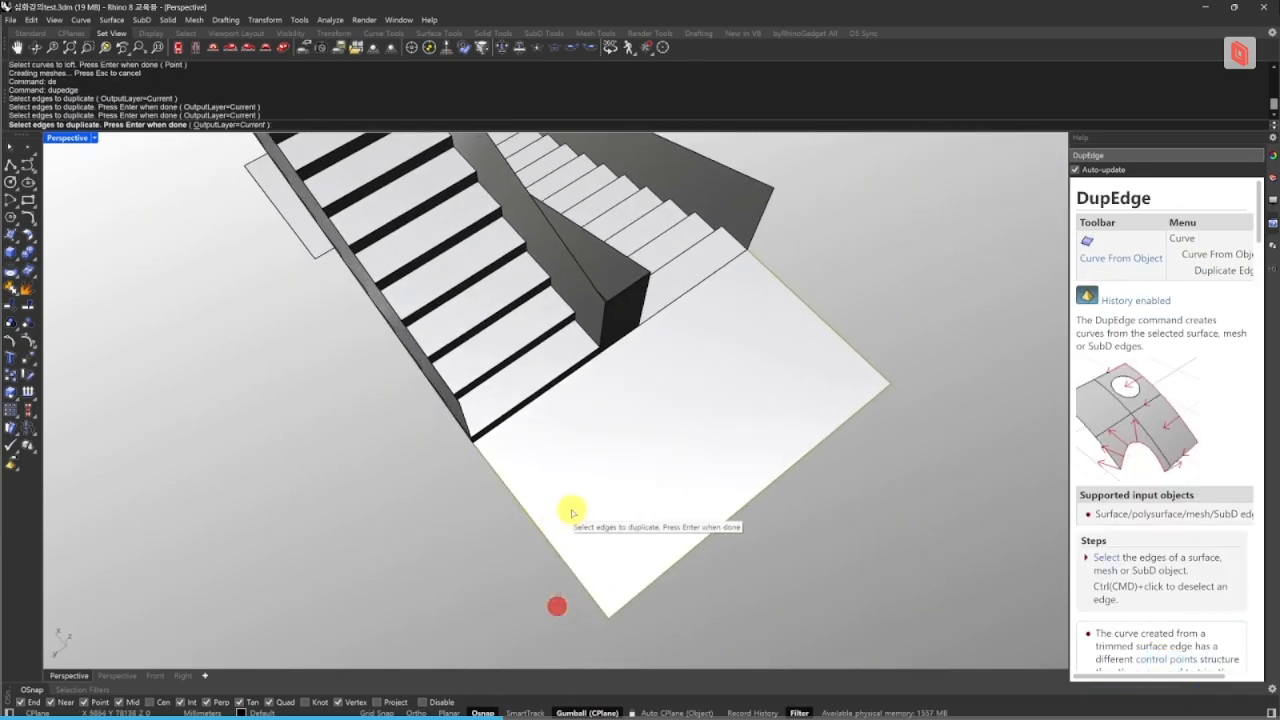
pyautogui.moveTo(571, 514); pyautogui.dragTo(603, 538, button='right')
pyautogui.press('space')
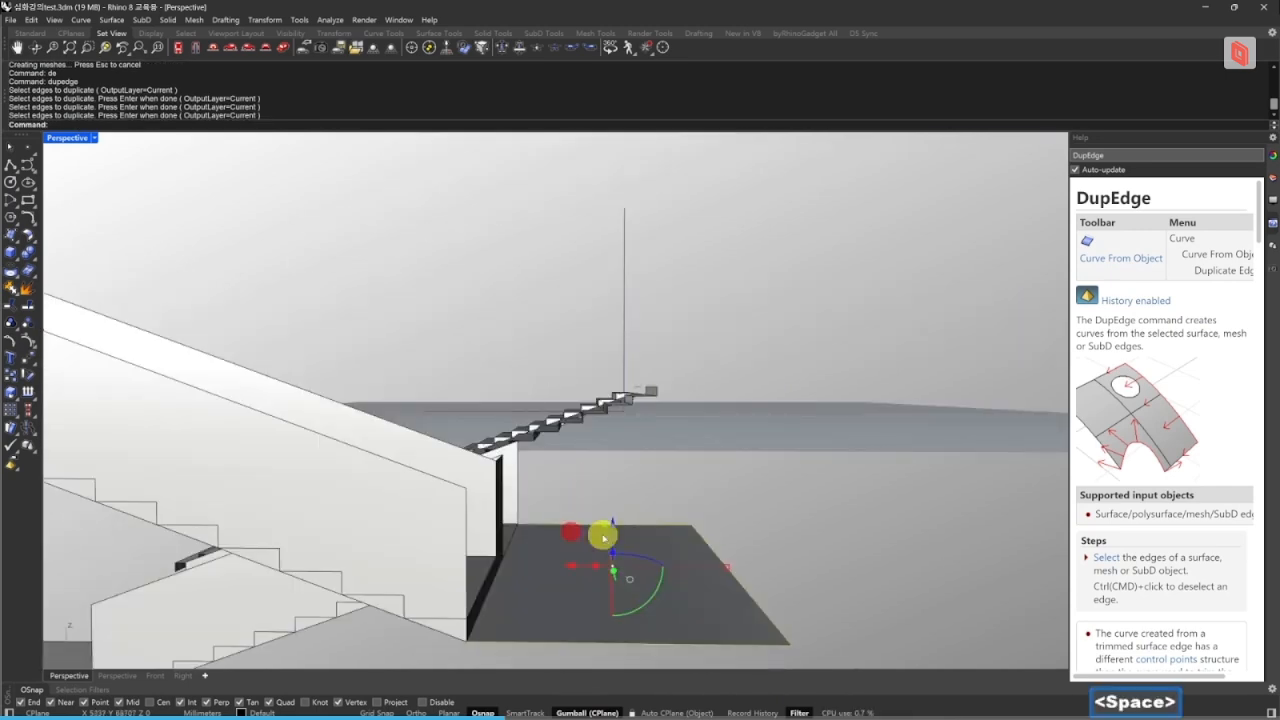
pyautogui.press('space')
pyautogui.press('Escape')
pyautogui.press('Escape')
# - Examine the switchback stair with its railings and the spiral stair from several angles
pyautogui.scroll(-5, 514, 487)
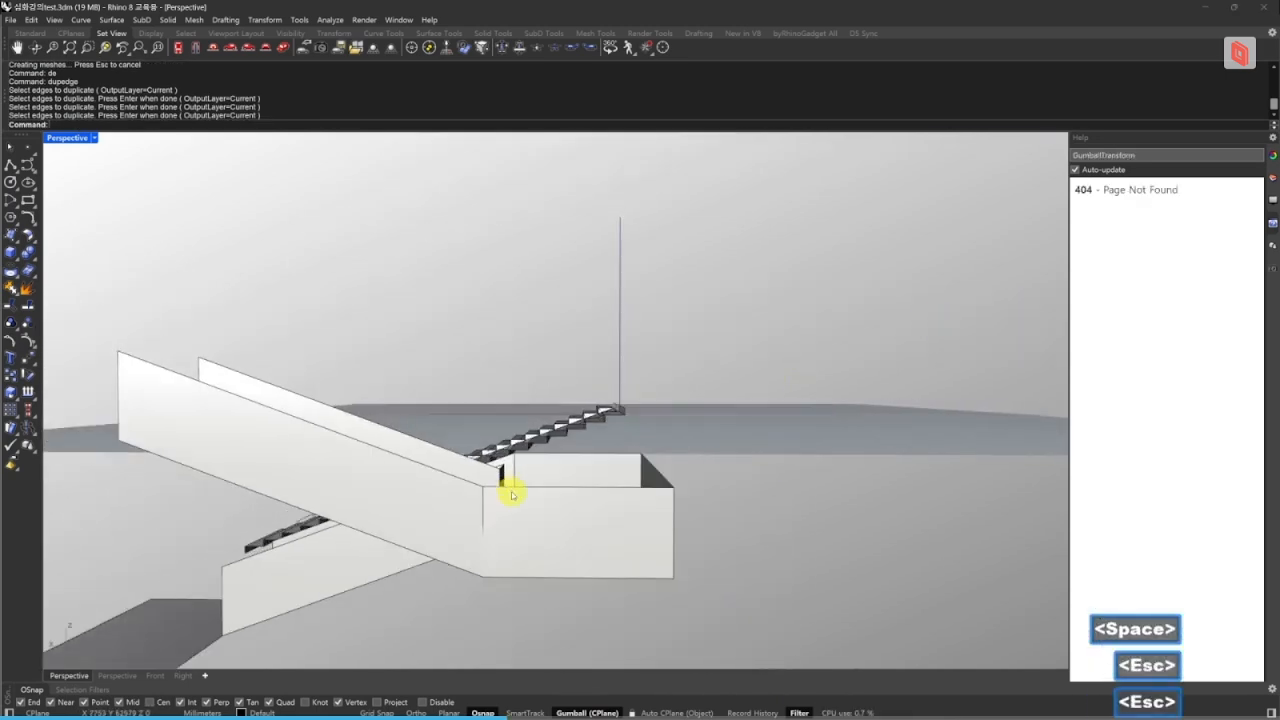
pyautogui.moveTo(514, 487); pyautogui.dragTo(633, 458, button='right')
pyautogui.moveTo(713, 503); pyautogui.dragTo(434, 351, button='right')
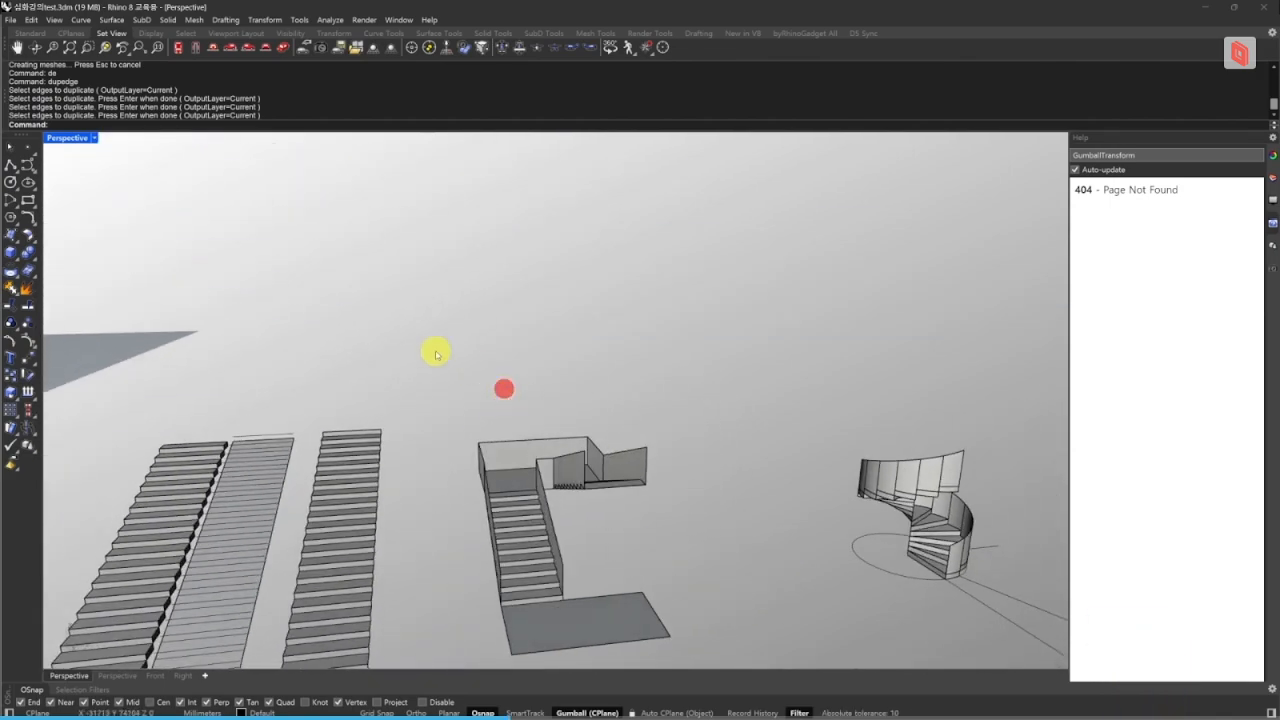
pyautogui.moveTo(434, 351); pyautogui.dragTo(771, 651)
pyautogui.moveTo(676, 559); pyautogui.dragTo(626, 434, button='right')
pyautogui.click(660, 474)
pyautogui.moveTo(811, 466); pyautogui.dragTo(698, 452, button='right')
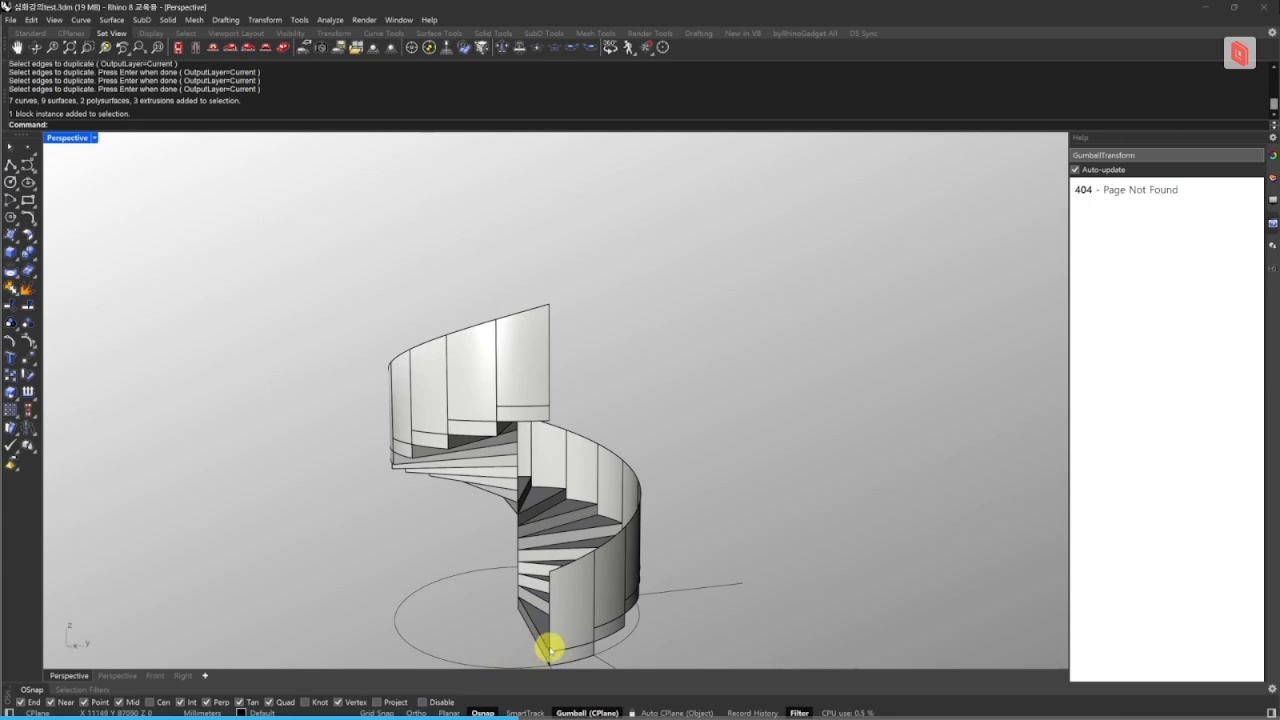
pyautogui.scroll(-3, 639, 580)
pyautogui.moveTo(730, 505); pyautogui.dragTo(626, 502, button='right')
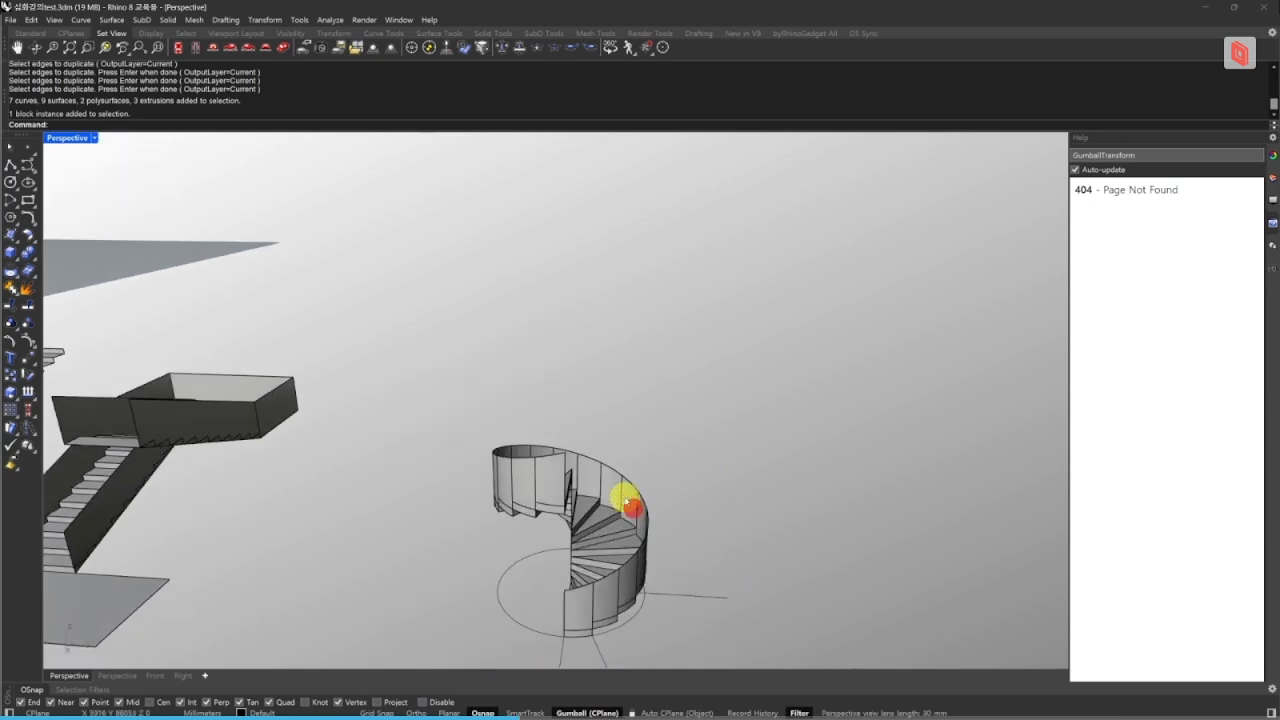
# - Place a point in the empty area beside the spiral stair and extrude it 3 m upward into a vertical line
pyautogui.click(29, 150)
pyautogui.keyDown('shift'); pyautogui.moveTo(840, 431); pyautogui.dragTo(431, 326, button='right'); pyautogui.keyUp('shift')
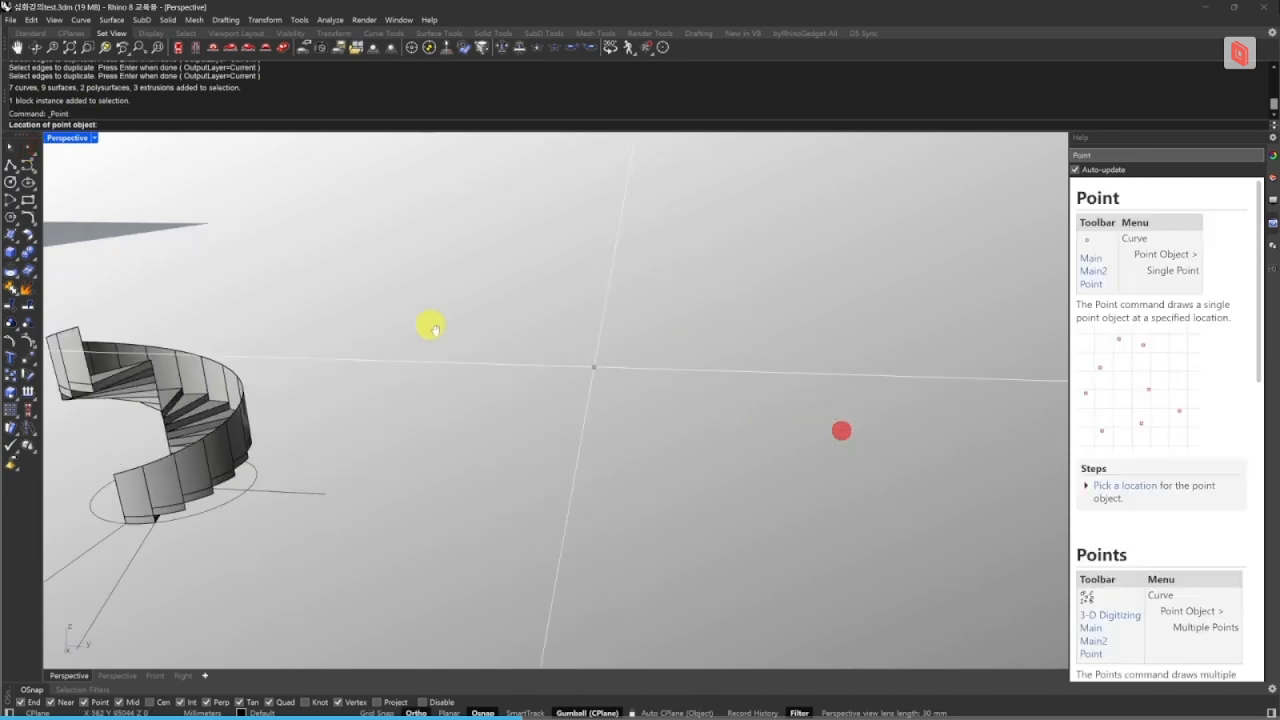
pyautogui.moveTo(469, 391); pyautogui.dragTo(504, 459, button='right')
pyautogui.click(499, 490)
pyautogui.click(499, 489)
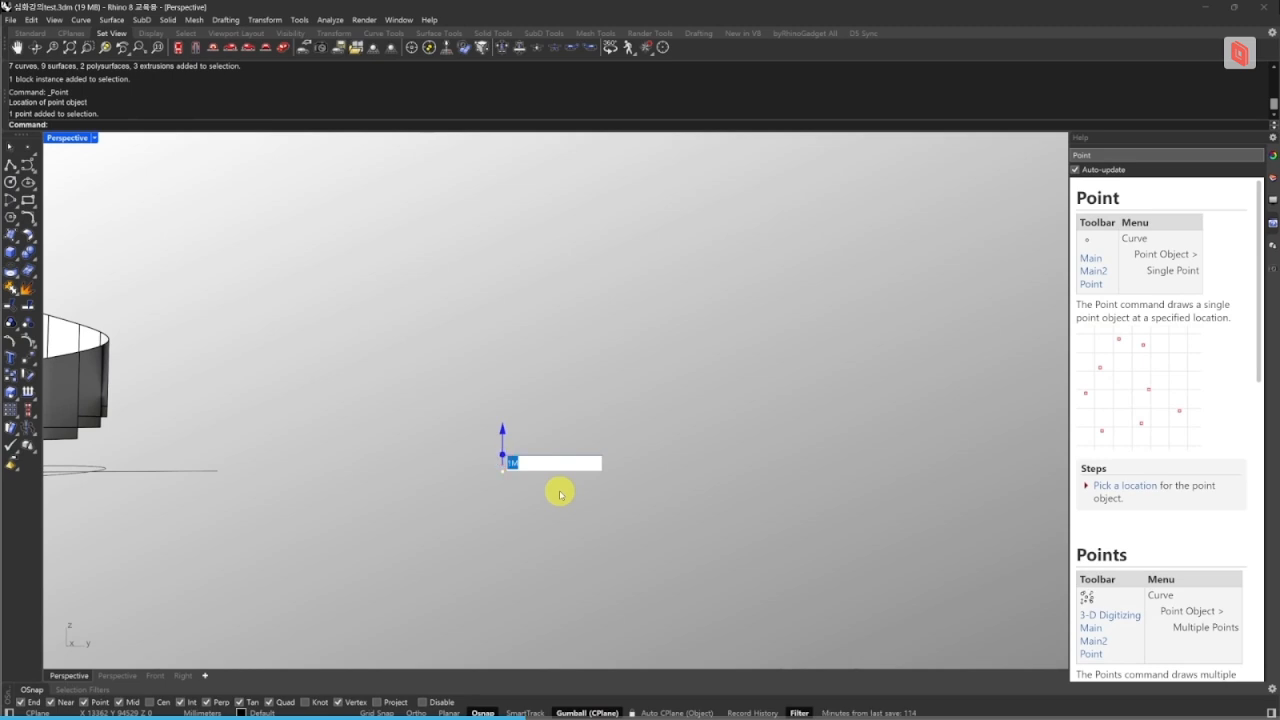
pyautogui.press('space')
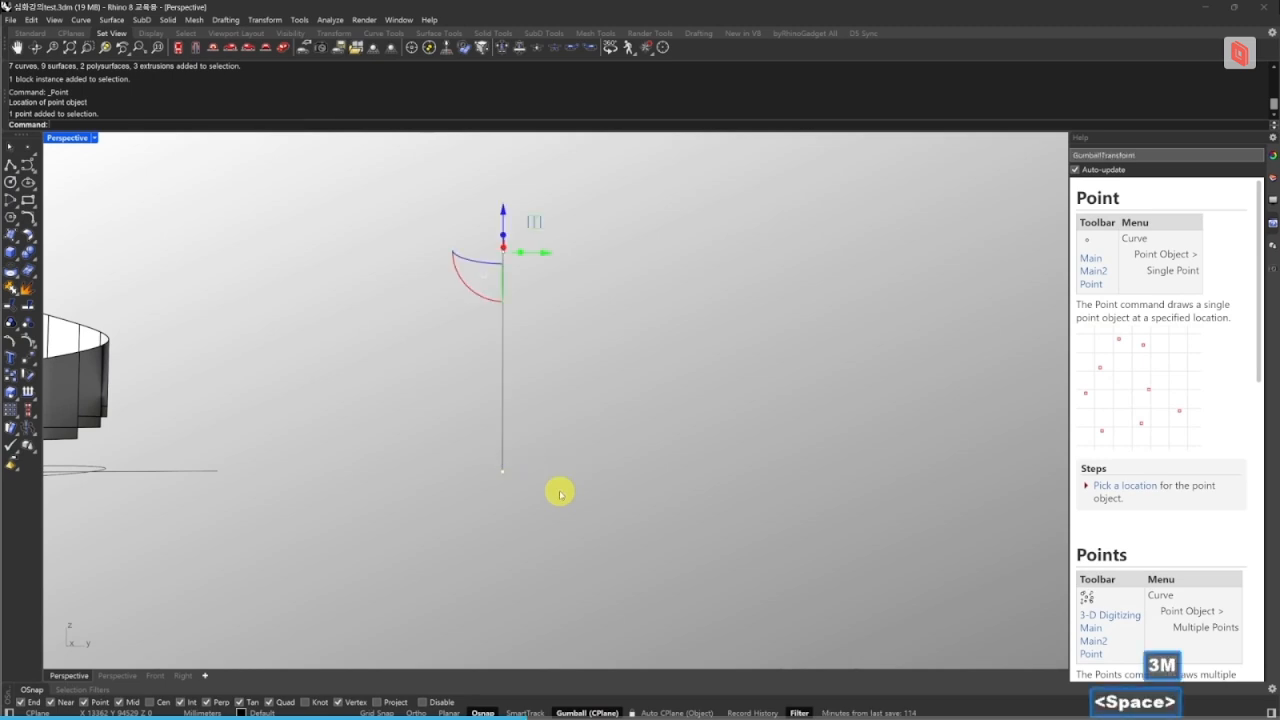
pyautogui.press('Escape')
pyautogui.press('Escape')
# - Draw a two-turn spiral using the vertical line as its axis, and delete the resulting curve
pyautogui.rightClick(680, 346)
pyautogui.moveTo(510, 297); pyautogui.dragTo(426, 429, button='right')
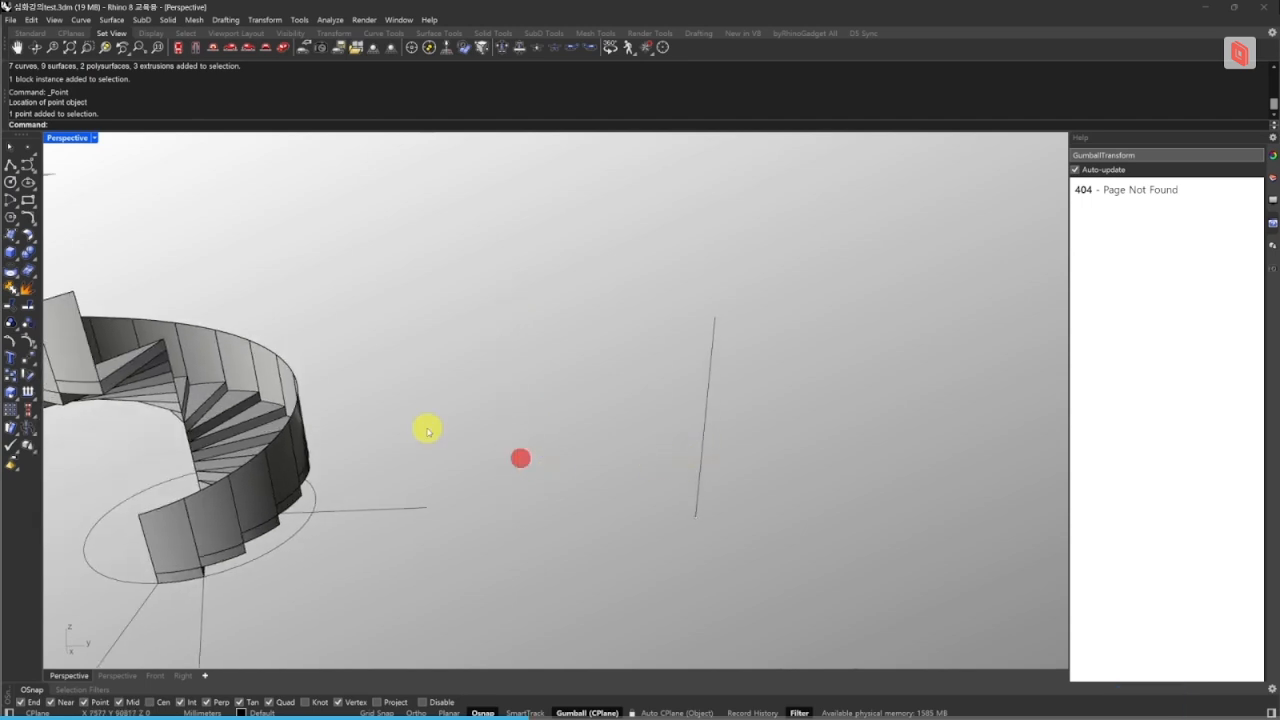
pyautogui.moveTo(300, 449); pyautogui.dragTo(285, 382, button='right')
pyautogui.moveTo(779, 491); pyautogui.dragTo(591, 519, button='right')
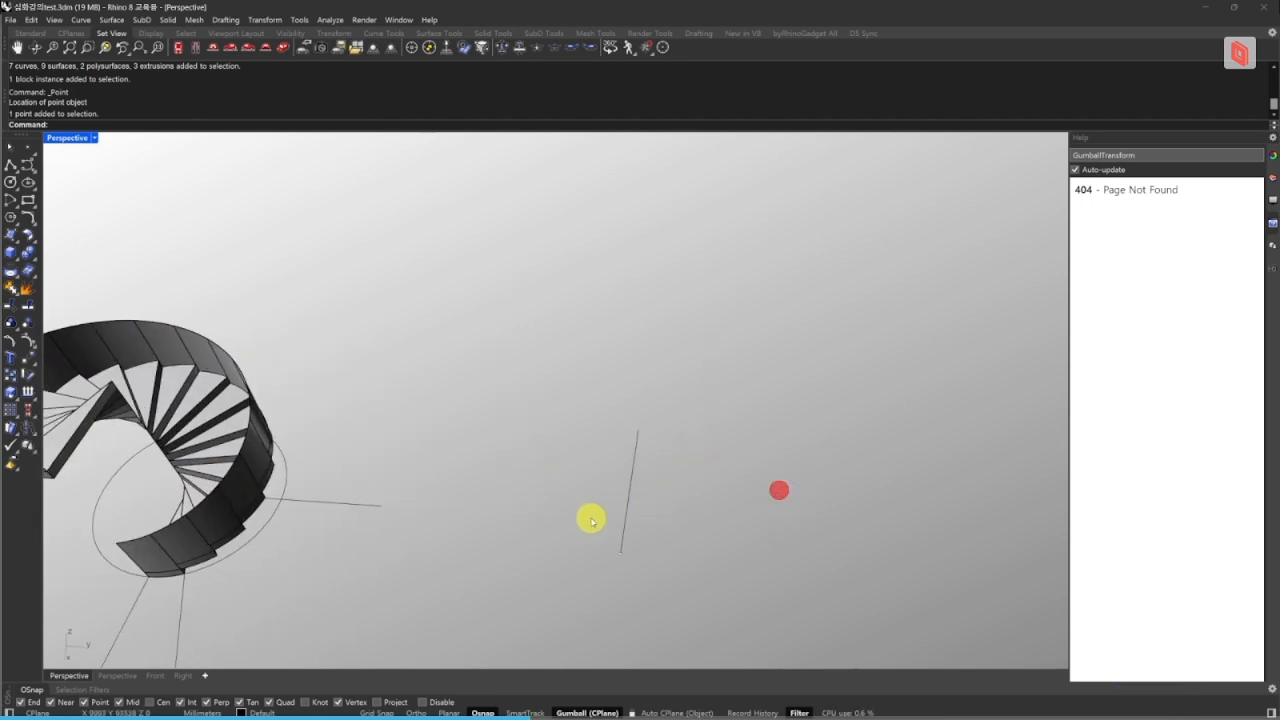
pyautogui.click(81, 20)
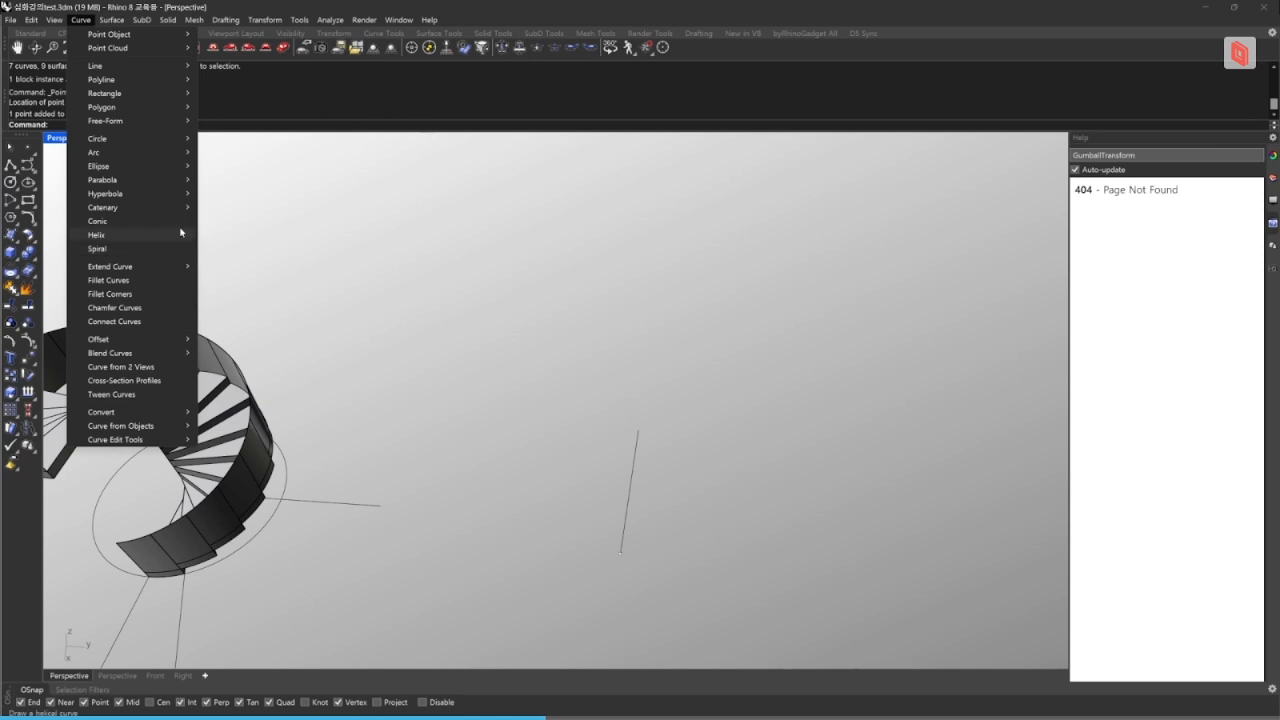
pyautogui.click(153, 247)
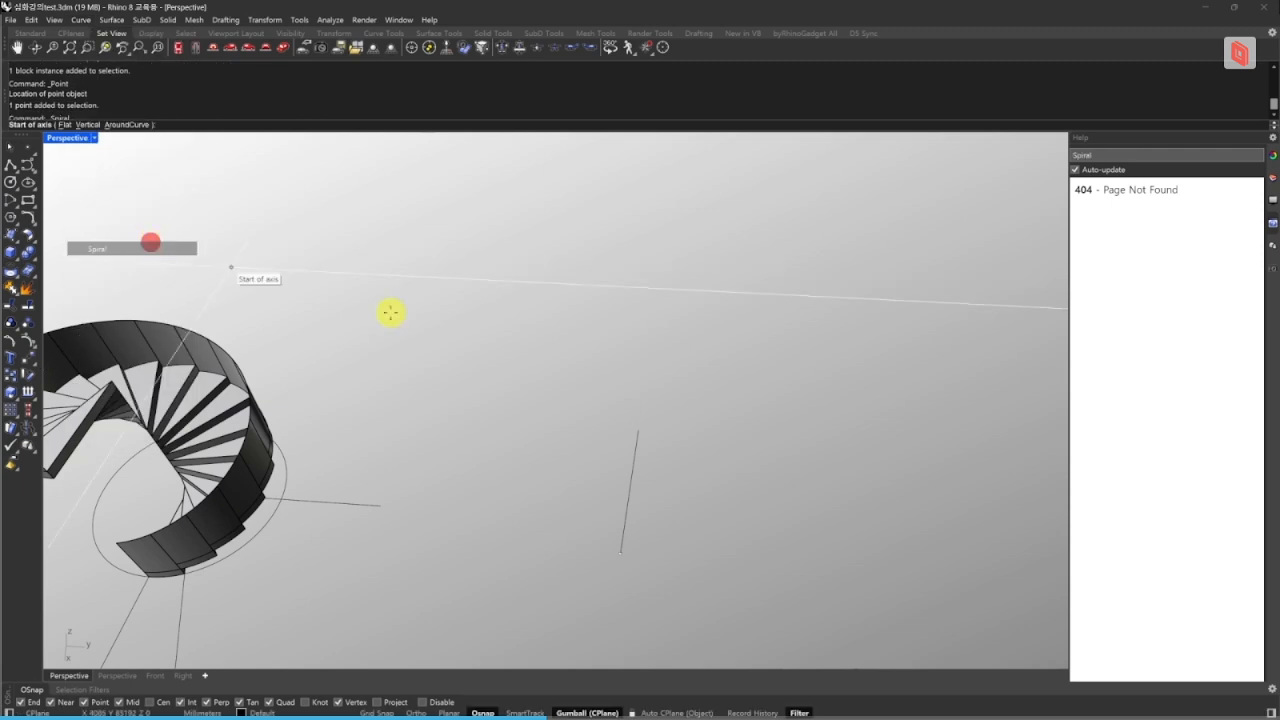
pyautogui.click(620, 554)
pyautogui.click(637, 432)
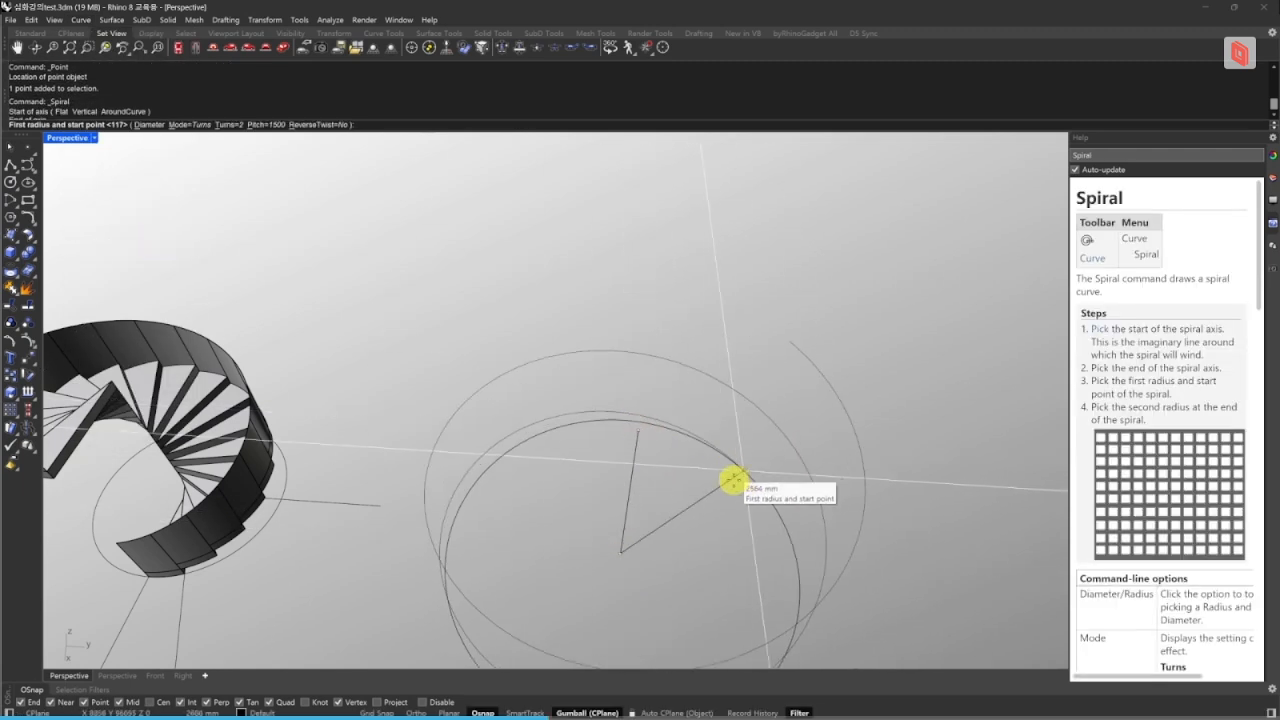
pyautogui.click(691, 500)
pyautogui.moveTo(751, 512); pyautogui.dragTo(702, 236, button='right')
pyautogui.click(920, 277)
pyautogui.moveTo(877, 477); pyautogui.dragTo(775, 355)
pyautogui.press('Delete')
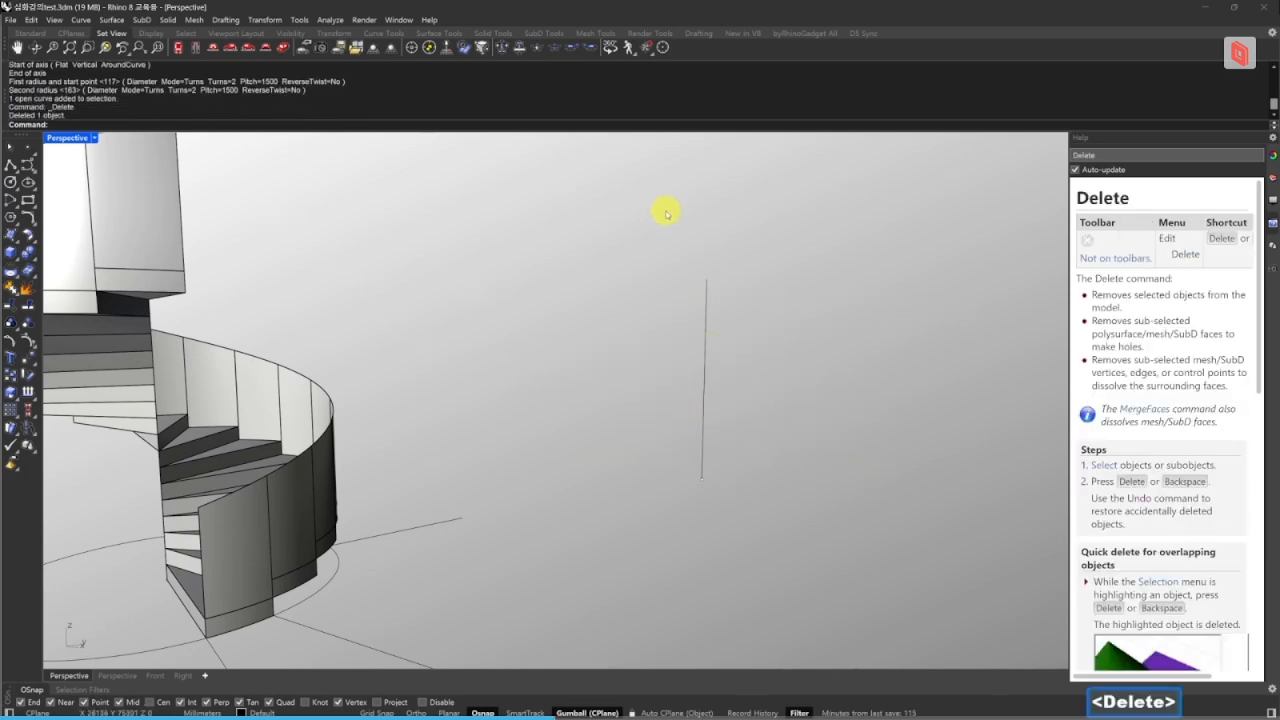
# - Draw a ten-turn helix with a radius of about 1.6 m, using the vertical line's lower and upper ends as its axis
pyautogui.write('Helix')
pyautogui.press('space')
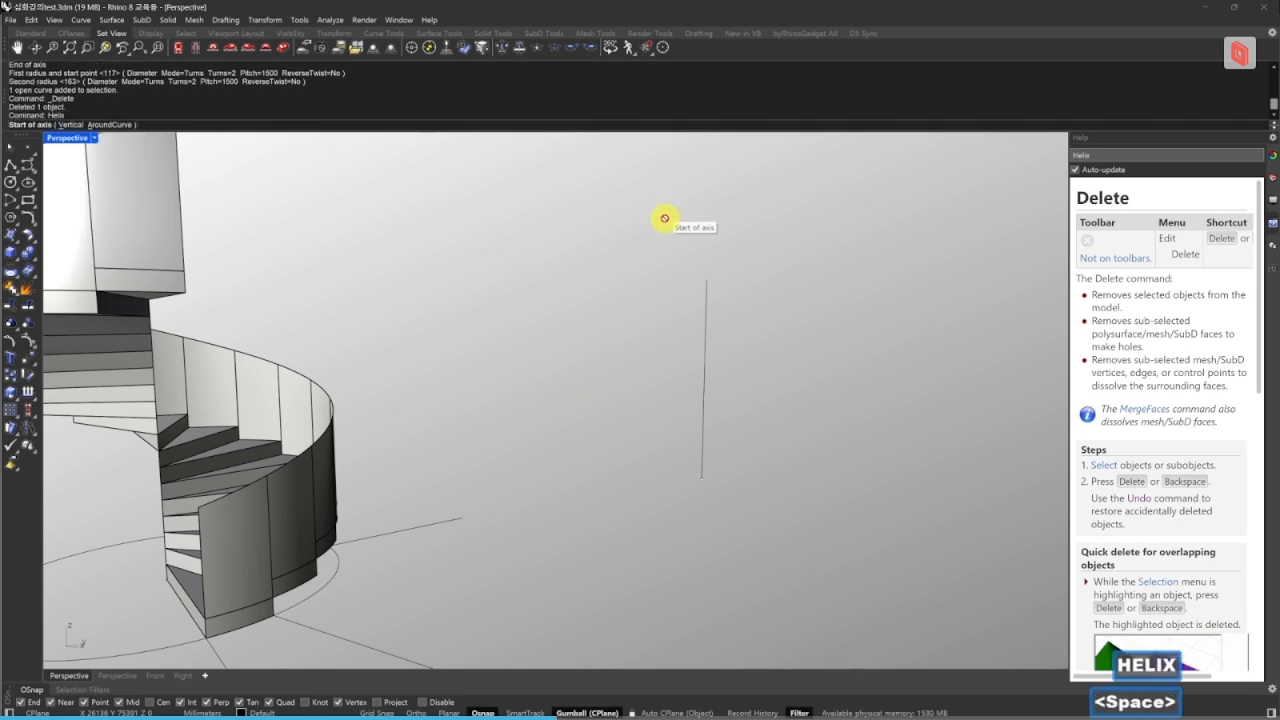
pyautogui.click(701, 477)
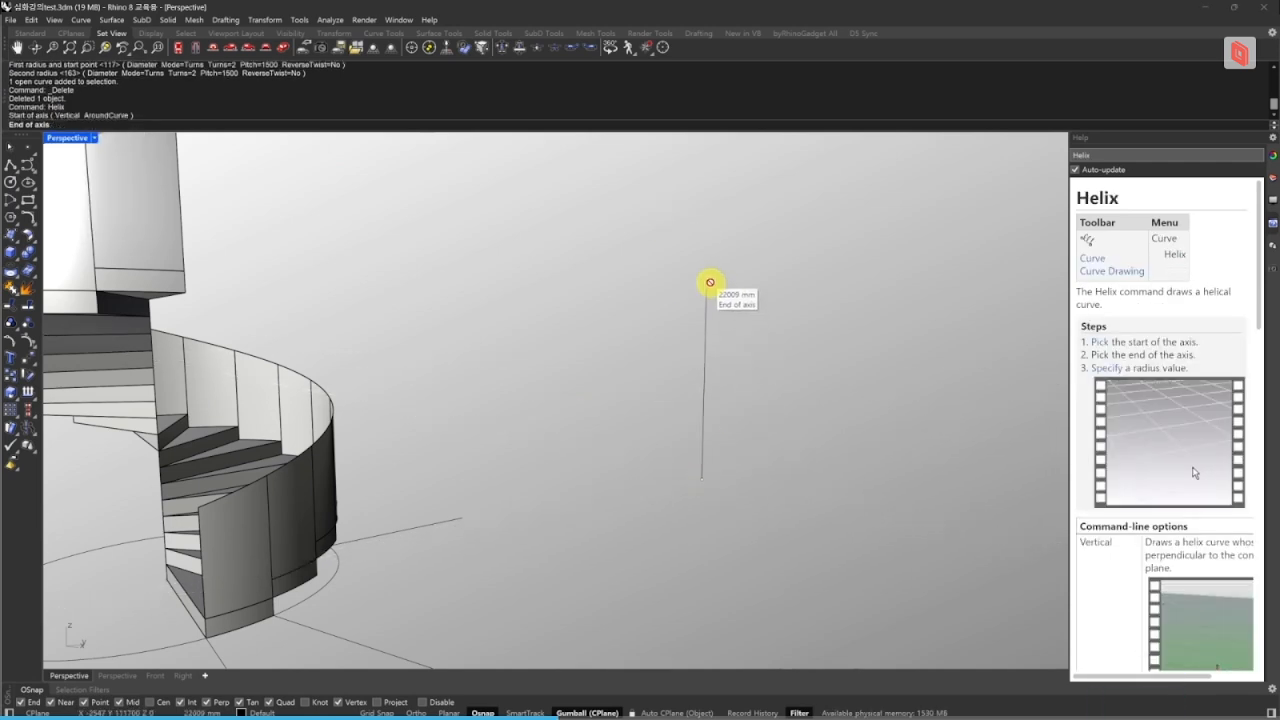
pyautogui.click(710, 282)
pyautogui.moveTo(710, 282); pyautogui.dragTo(735, 463, button='right')
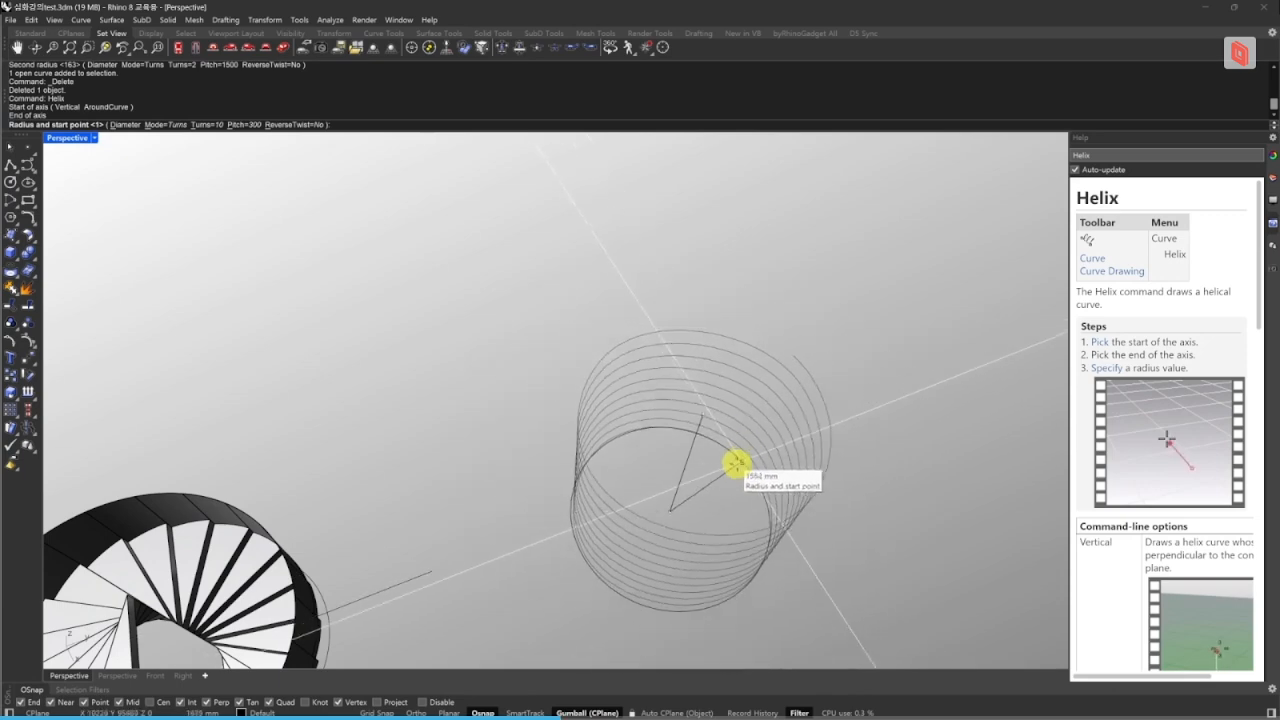
pyautogui.click(735, 463)
pyautogui.moveTo(857, 554); pyautogui.dragTo(763, 434)
pyautogui.moveTo(806, 483); pyautogui.dragTo(794, 424, button='right')
pyautogui.moveTo(706, 358); pyautogui.dragTo(670, 510, button='right')
pyautogui.moveTo(801, 540); pyautogui.dragTo(773, 407, button='right')
pyautogui.moveTo(809, 366); pyautogui.dragTo(850, 394, button='right')
pyautogui.press('Escape')
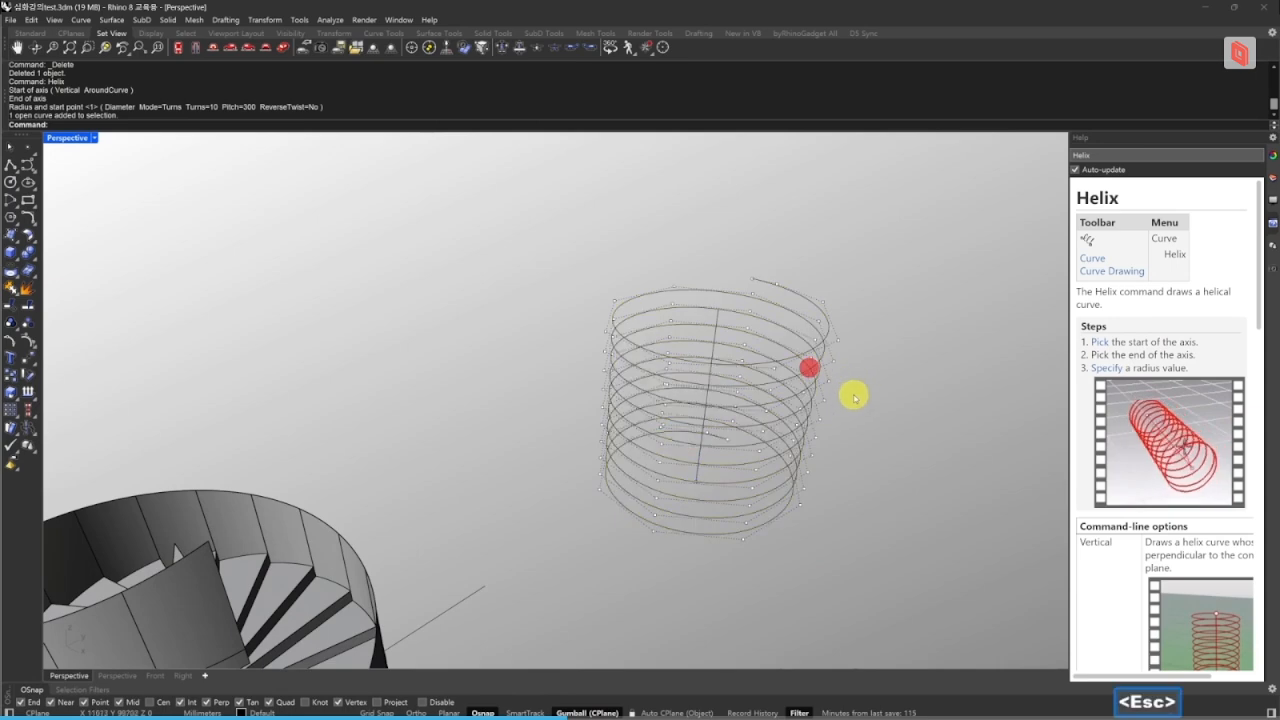
# - Delete the ten-turn helix around the vertical line
pyautogui.press('Escape')
pyautogui.moveTo(877, 431); pyautogui.dragTo(776, 273)
pyautogui.press('Delete')
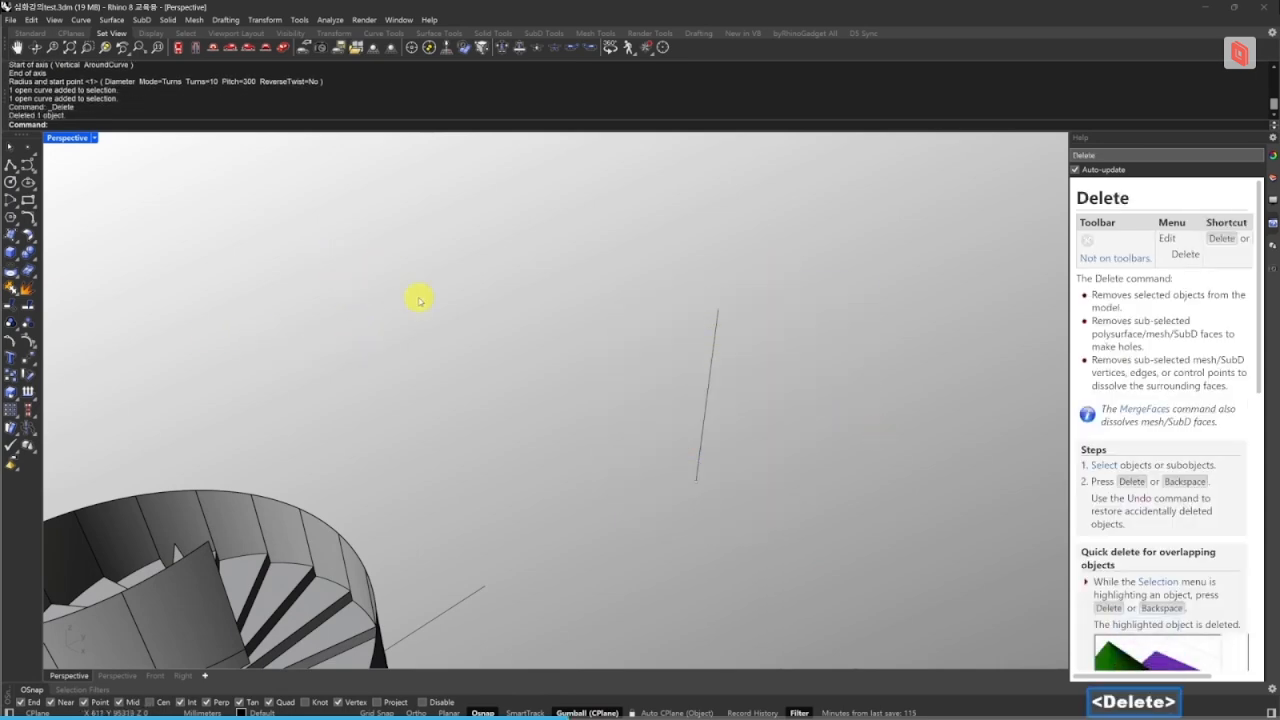
pyautogui.moveTo(378, 417); pyautogui.dragTo(305, 414, button='right')
pyautogui.moveTo(377, 471); pyautogui.dragTo(390, 433, button='right')
pyautogui.moveTo(378, 273); pyautogui.dragTo(503, 434, button='right')
pyautogui.moveTo(735, 437); pyautogui.dragTo(565, 431, button='right')
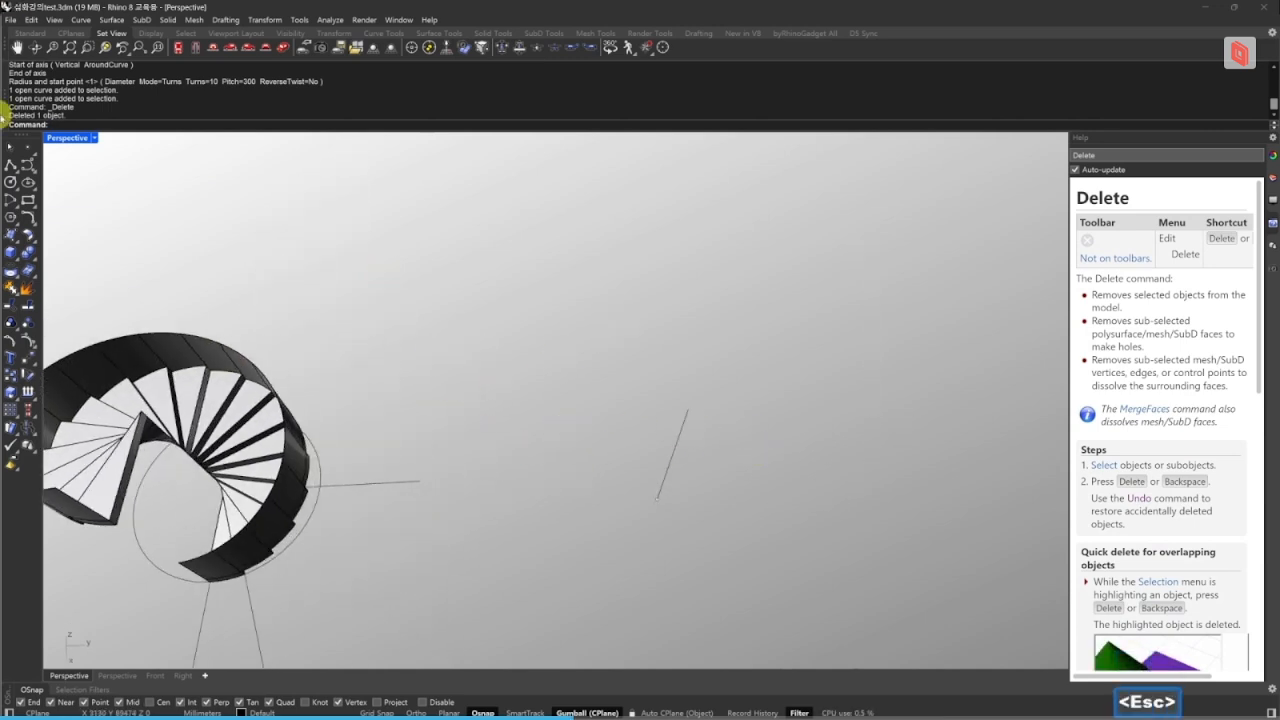
# - Detach the set of curve drawing tools so that it floats over the viewport
pyautogui.click(34, 172)
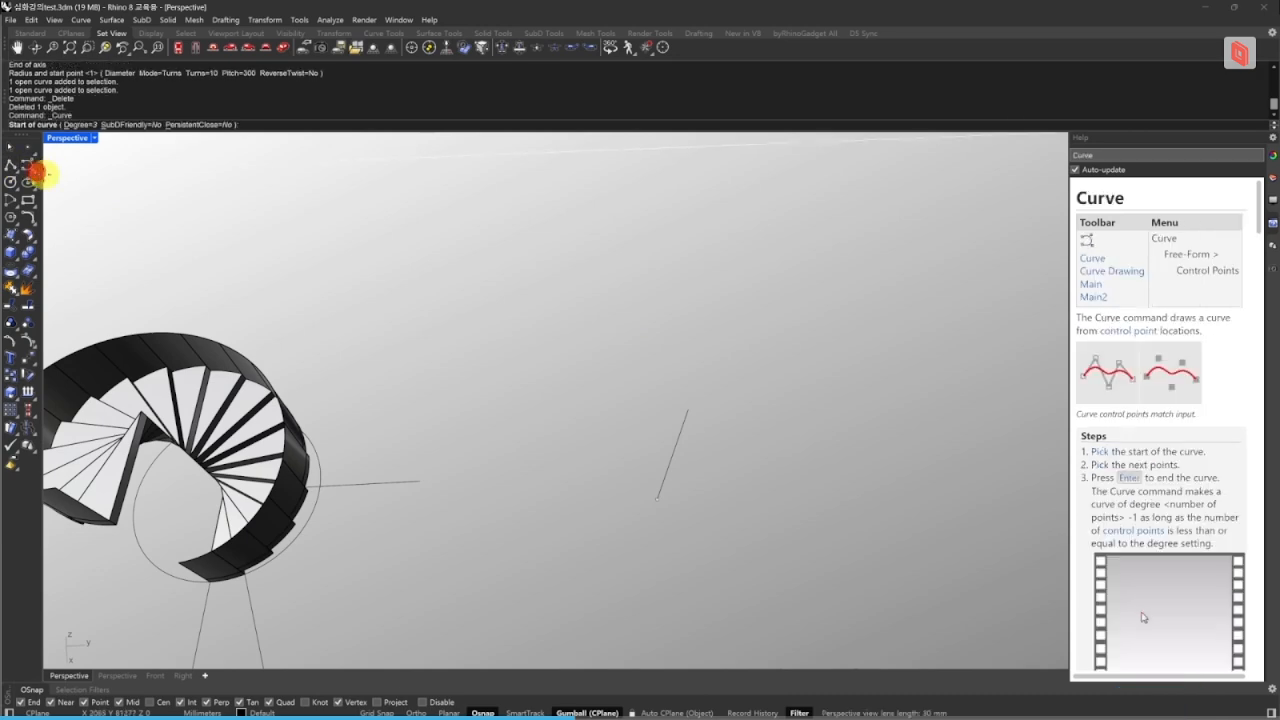
pyautogui.press('Escape')
pyautogui.click(34, 172)
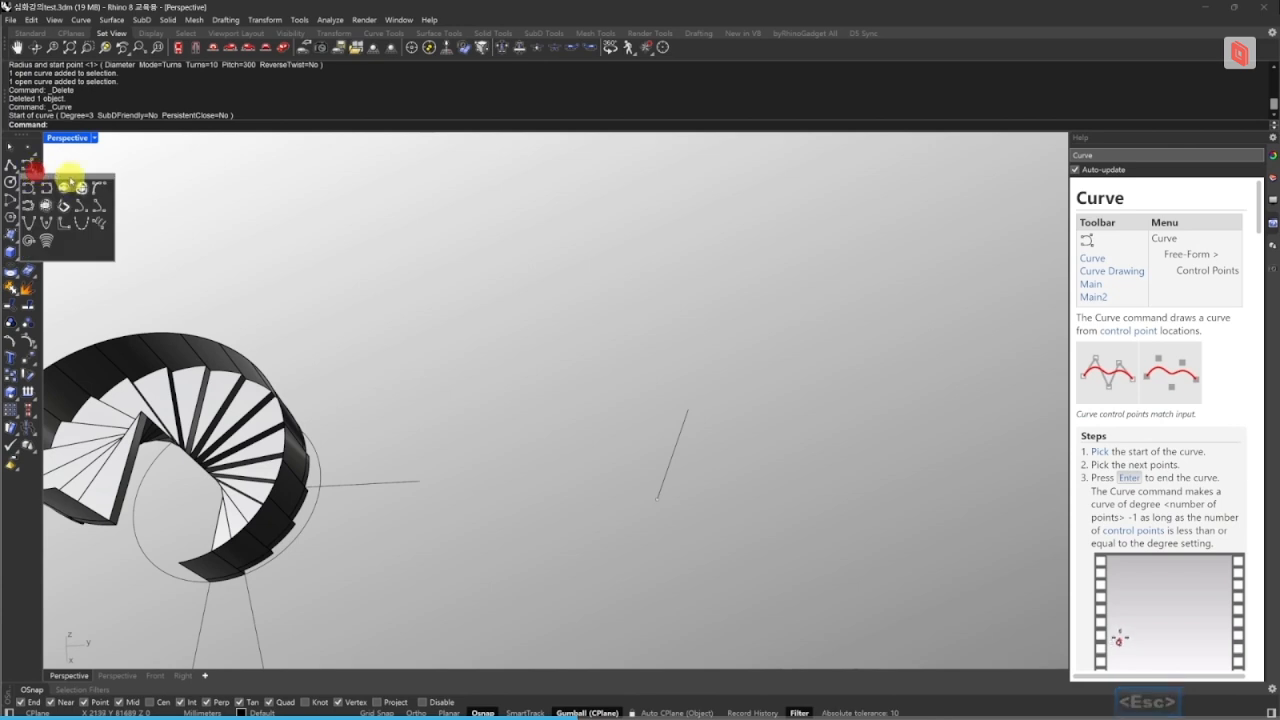
pyautogui.moveTo(103, 172); pyautogui.dragTo(491, 234)
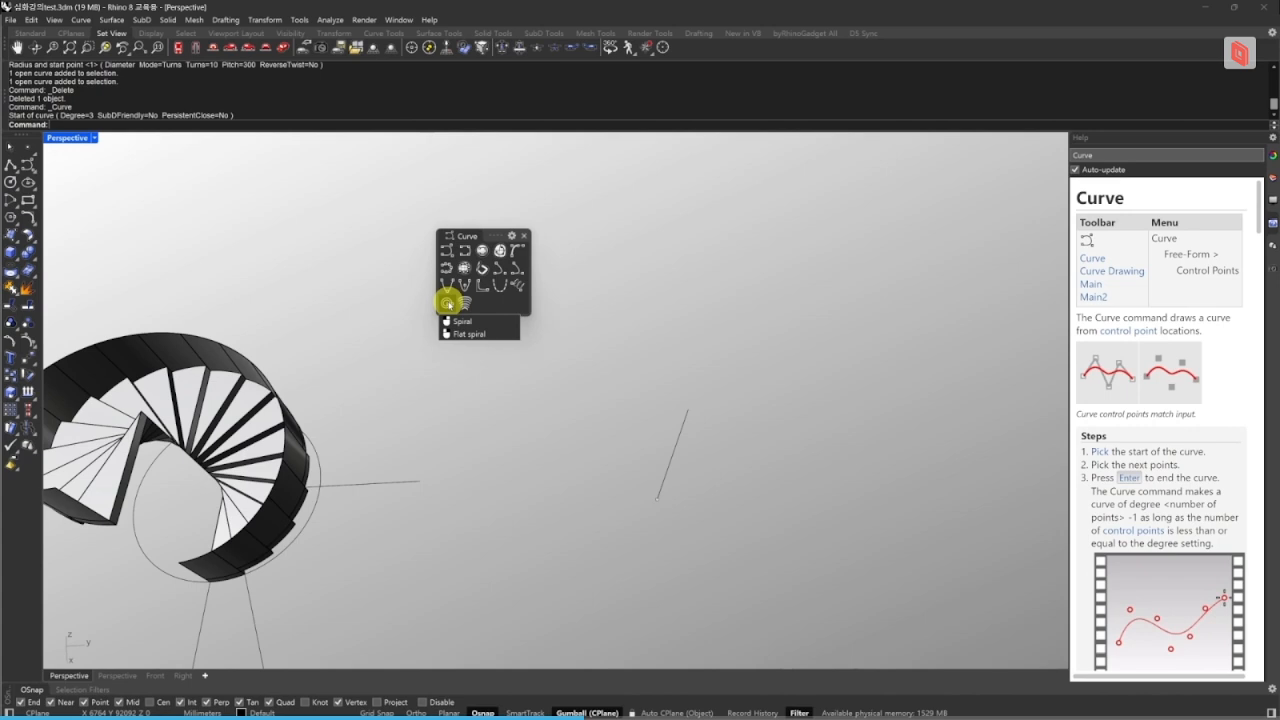
# - Draw a two-turn flat spiral centred on the vertical line's lower end, with radii of about 3.3 m and 1.2 m
pyautogui.click(469, 333)
pyautogui.click(657, 499)
pyautogui.click(860, 514)
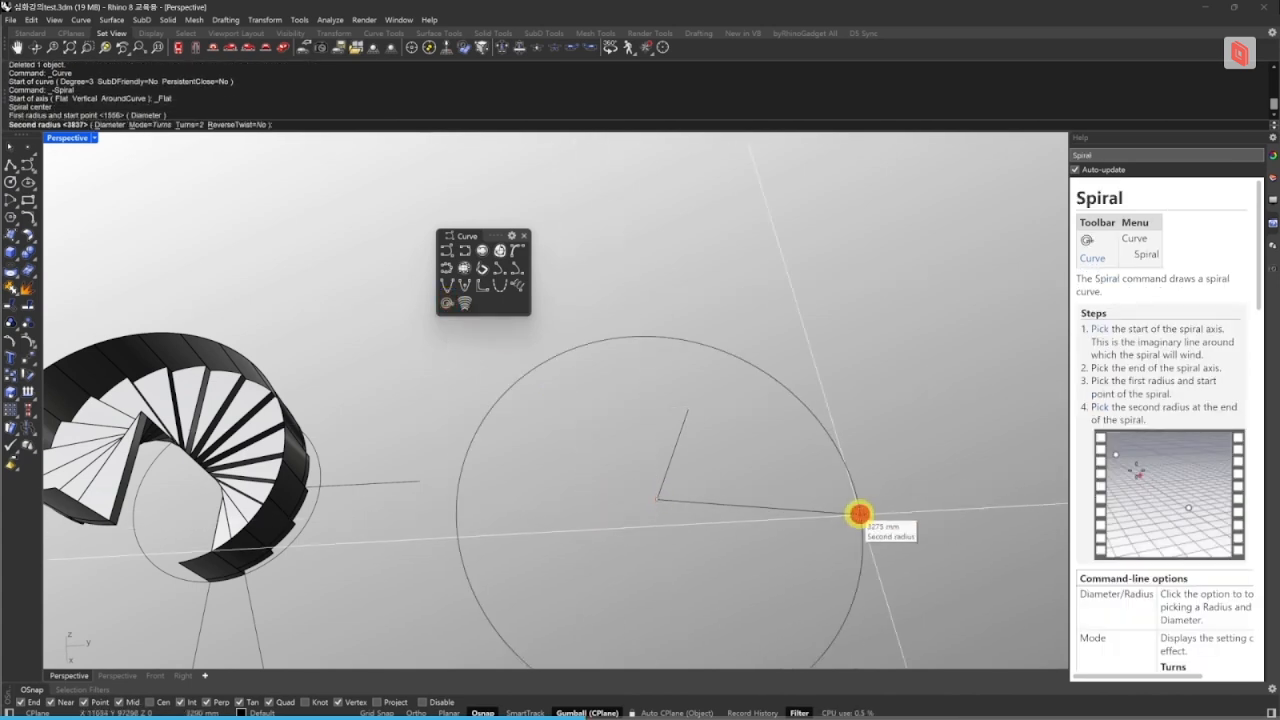
pyautogui.click(732, 509)
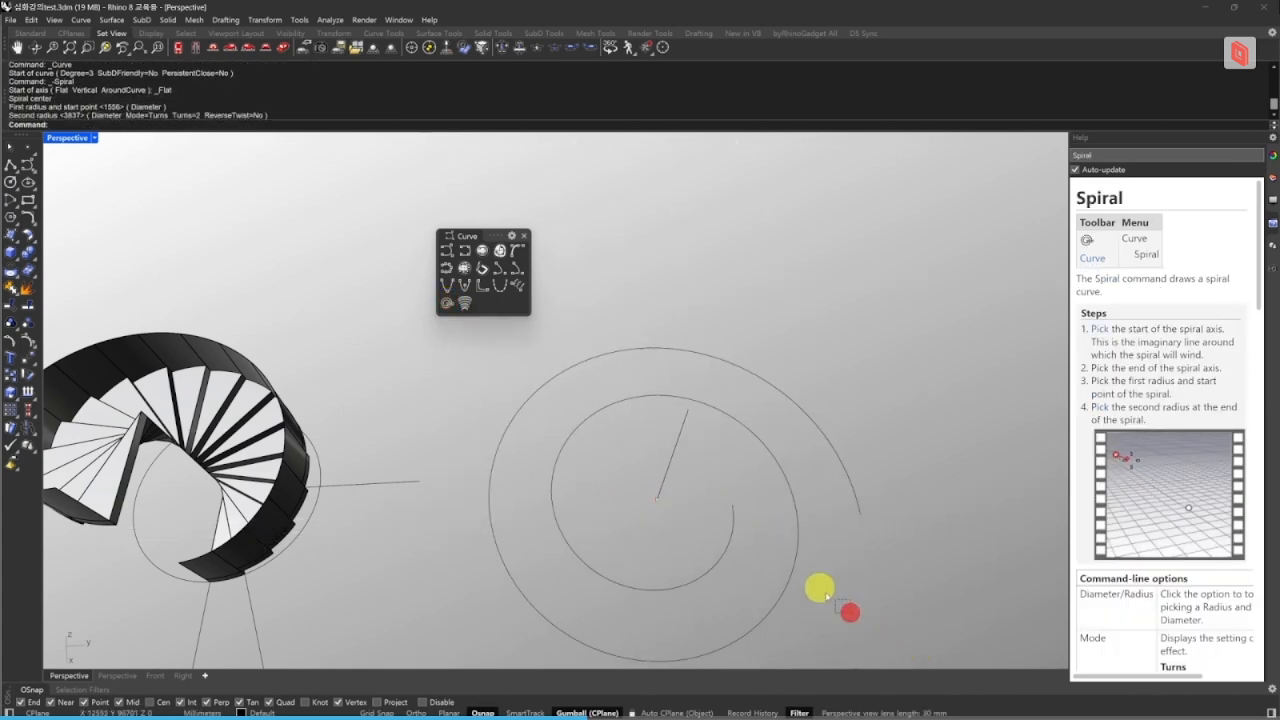
pyautogui.moveTo(850, 612); pyautogui.dragTo(779, 553)
pyautogui.moveTo(811, 554); pyautogui.dragTo(846, 523, button='right')
# - Delete the flat spiral around the vertical line's base
pyautogui.press('Escape')
pyautogui.press('Escape')
pyautogui.moveTo(881, 511); pyautogui.dragTo(714, 449)
pyautogui.write('e')
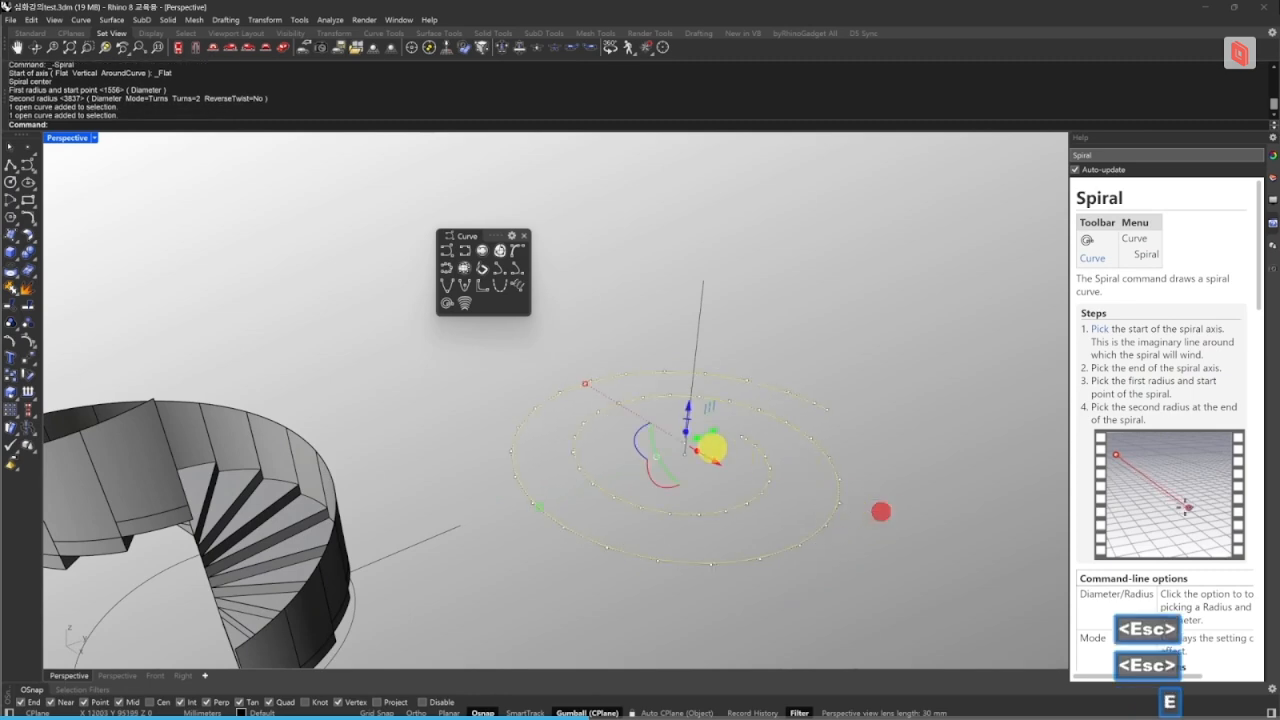
pyautogui.press('space')
pyautogui.press('Escape')
# - Begin a spiral with the vertical line's lower and upper ends as its axis and a first radius of 2 m
pyautogui.click(449, 306)
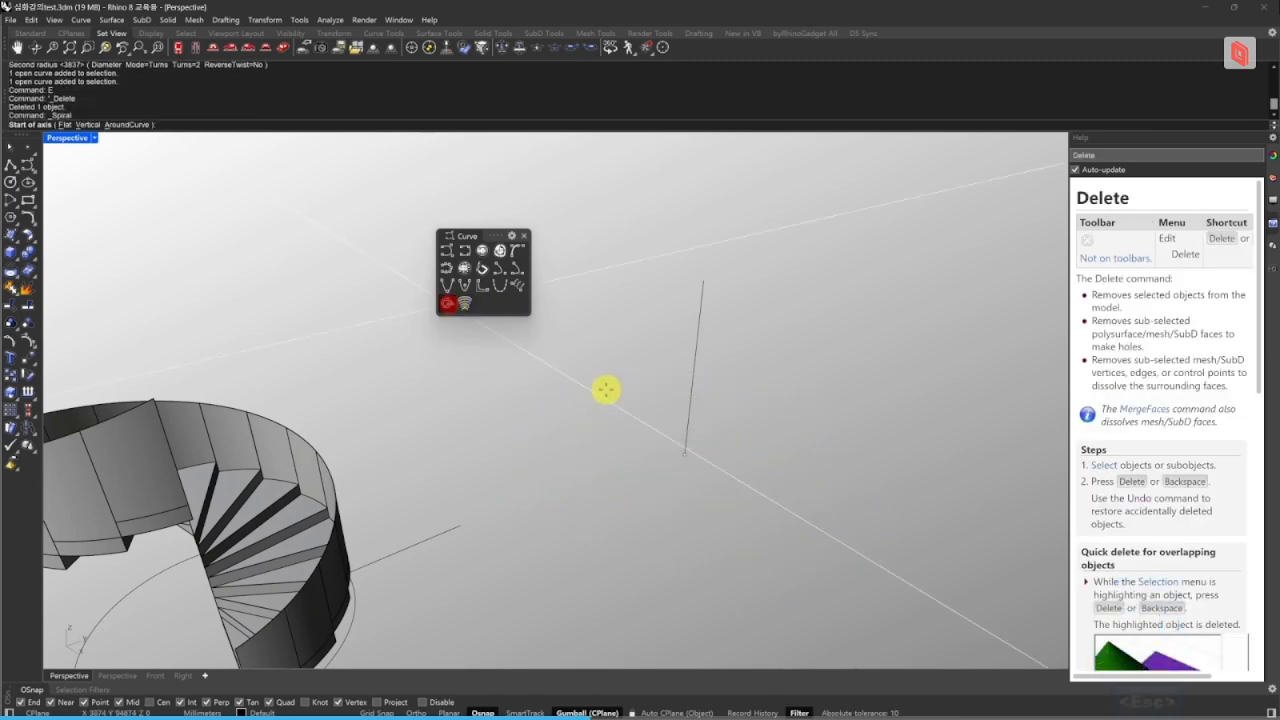
pyautogui.click(684, 456)
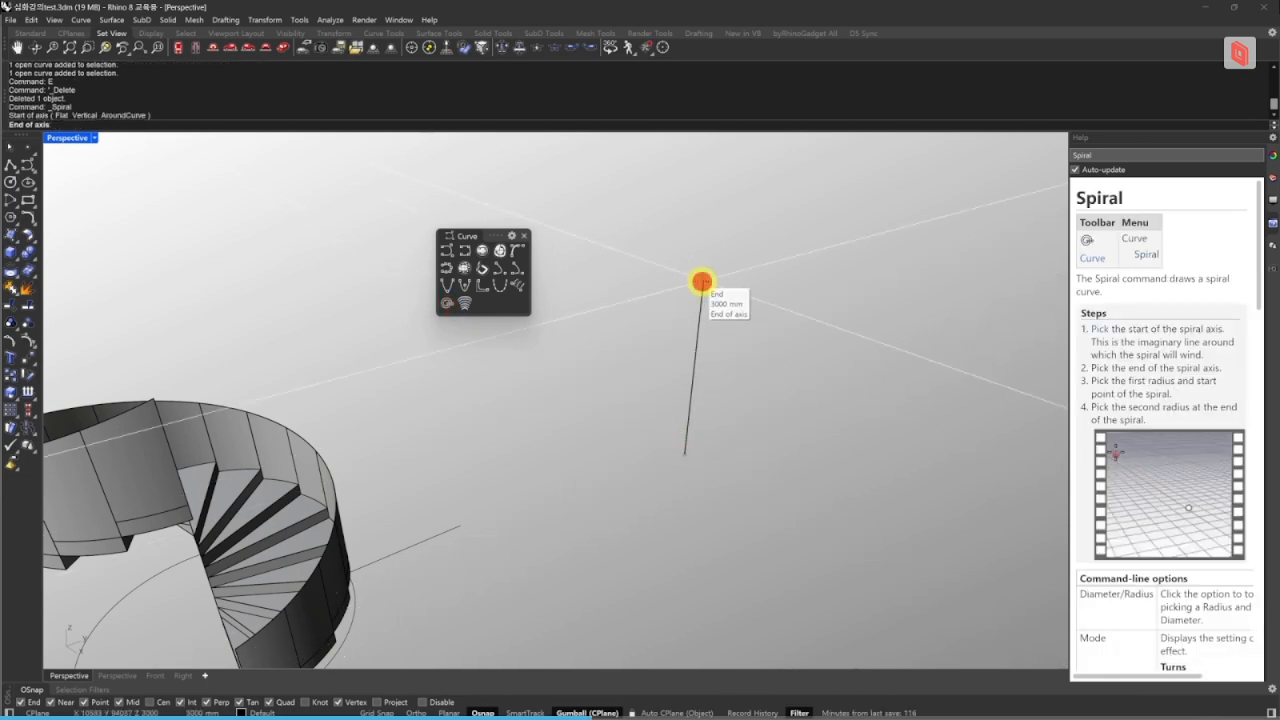
pyautogui.click(696, 280)
pyautogui.moveTo(749, 470); pyautogui.dragTo(755, 521, button='right')
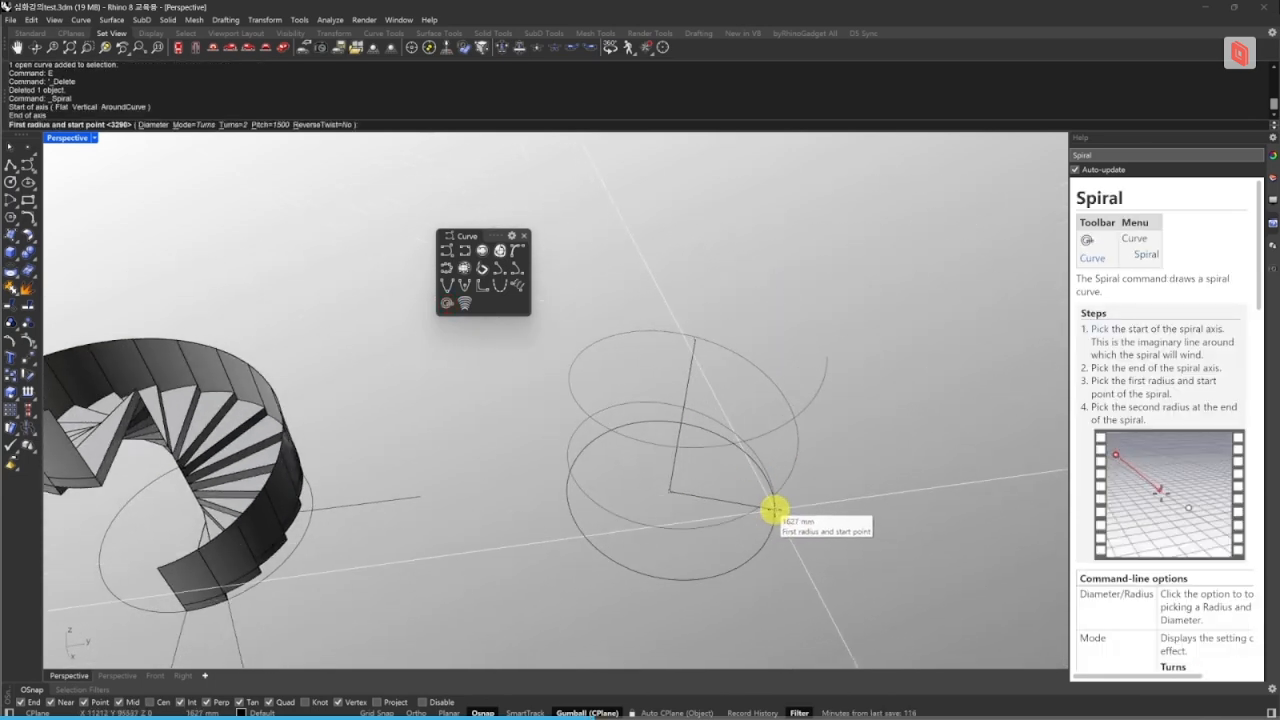
pyautogui.write('2M')
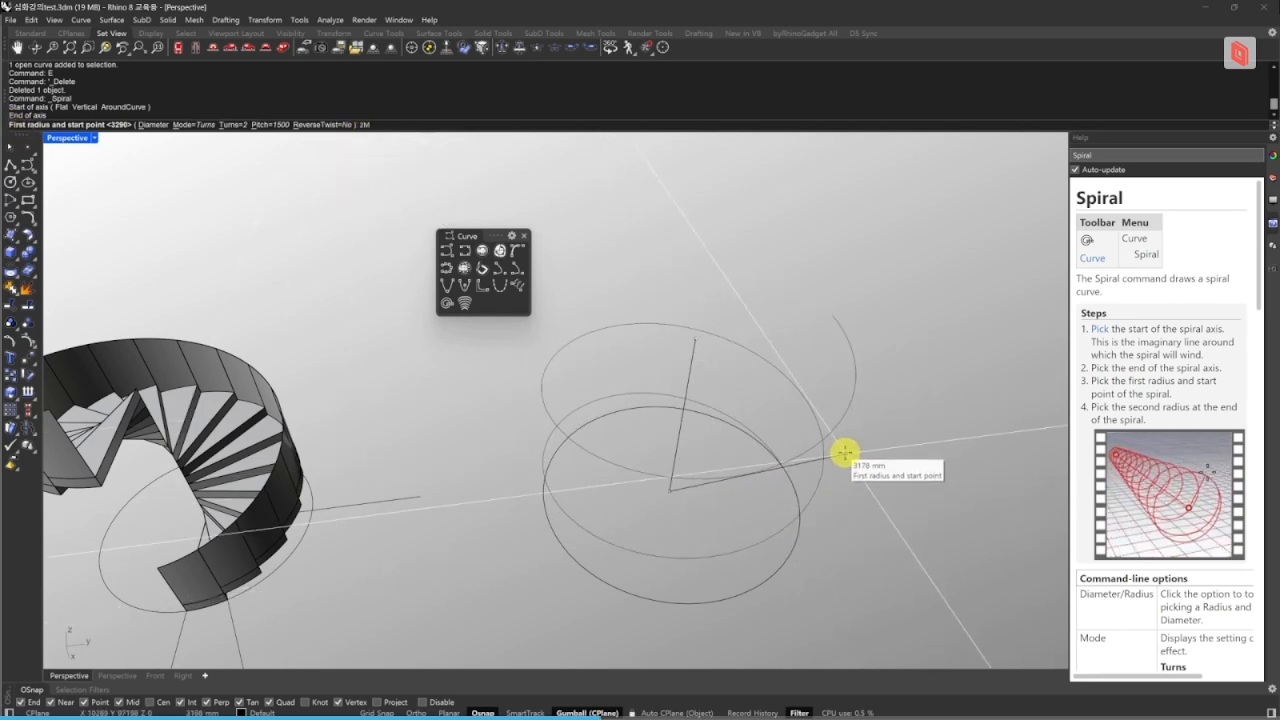
pyautogui.click(857, 546)
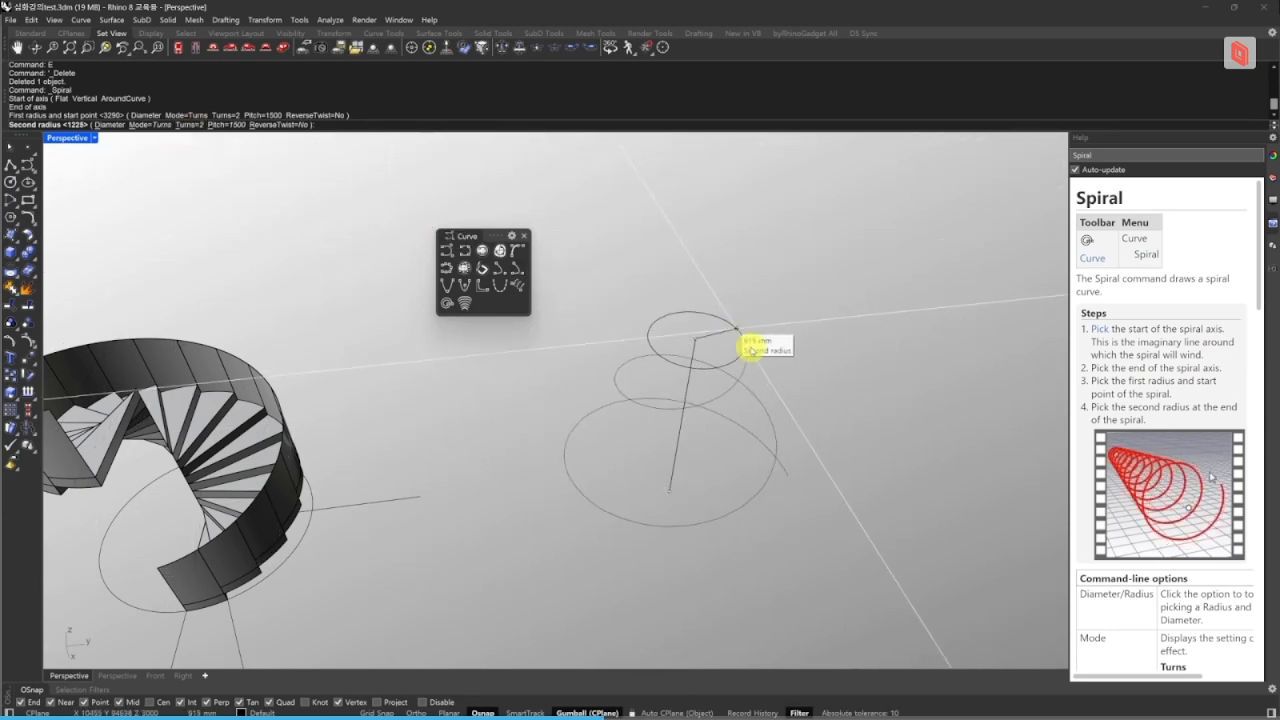
# - Set the spiral to 1 turn and complete it with a second radius of 3 m
pyautogui.moveTo(355, 497)
pyautogui.mouseDown(button='right')
pyautogui.moveTo(349, 460)
pyautogui.moveTo(358, 478)
pyautogui.mouseUp(button='right')
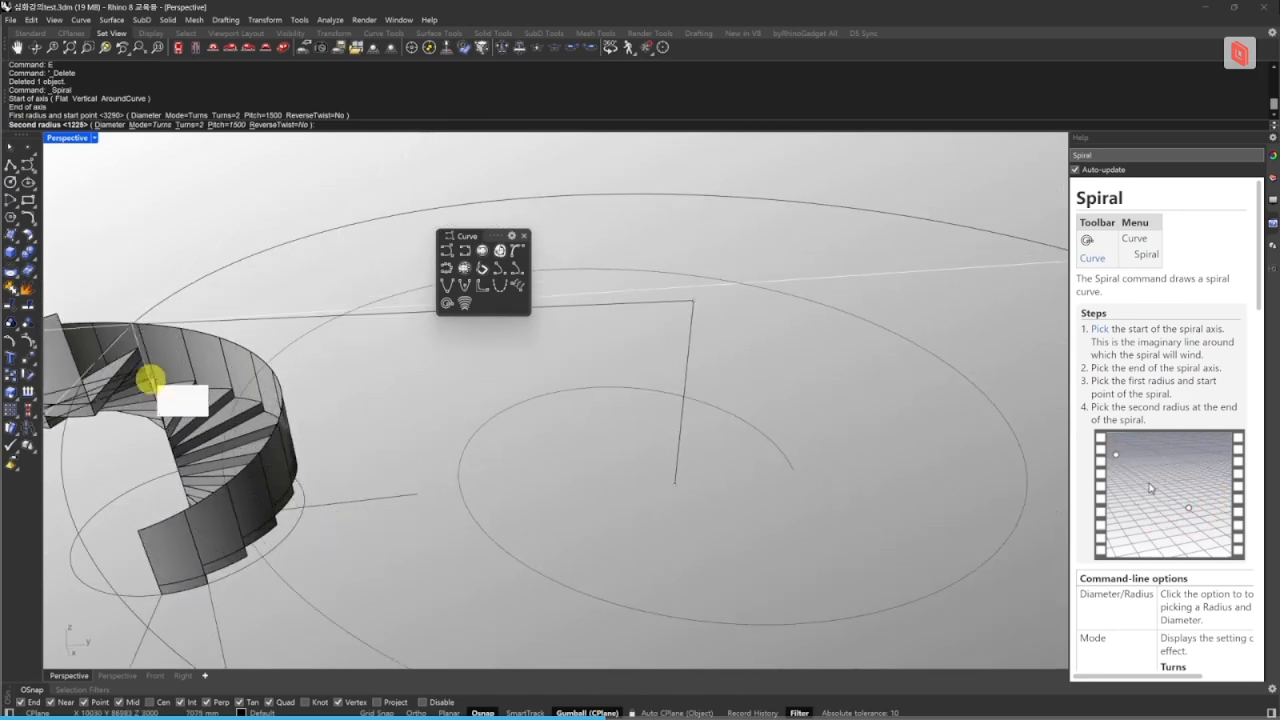
pyautogui.click(186, 124)
pyautogui.write('1')
pyautogui.press('space')
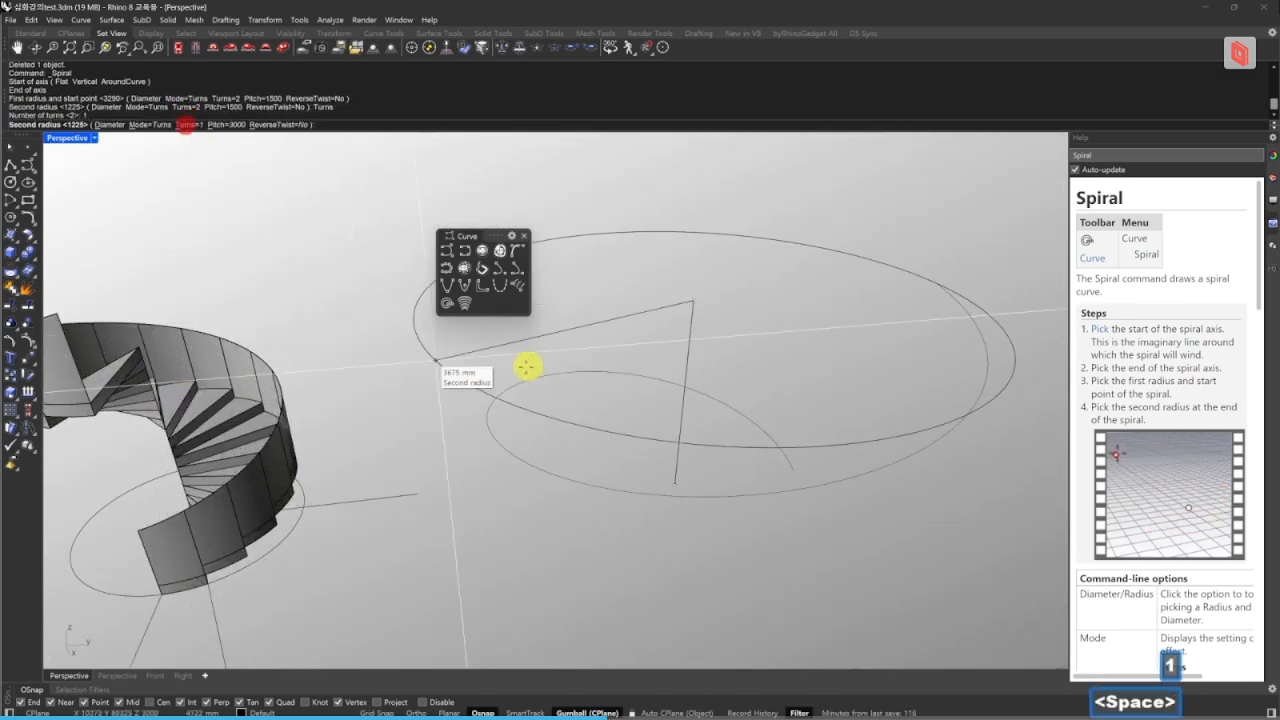
pyautogui.moveTo(529, 363); pyautogui.dragTo(531, 471, button='right')
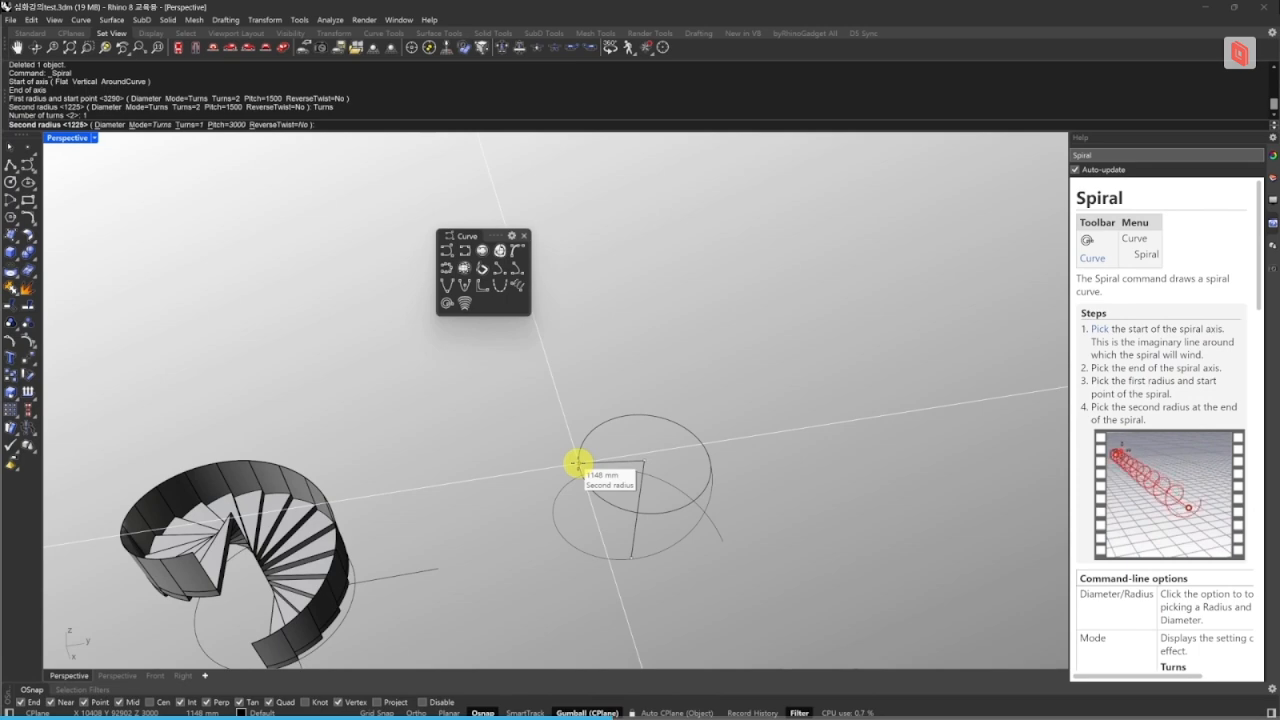
pyautogui.rightClick(493, 471)
# - Measure the tread width of the spiral stair along the edge of its lowest step
pyautogui.moveTo(780, 608)
pyautogui.mouseDown(button='right')
pyautogui.moveTo(777, 463)
pyautogui.moveTo(709, 477)
pyautogui.moveTo(729, 548)
pyautogui.mouseUp(button='right')
pyautogui.scroll(4, 300, 486)
pyautogui.moveTo(349, 566); pyautogui.dragTo(537, 474, button='right')
pyautogui.scroll(4, 480, 470)
pyautogui.write('D')
pyautogui.press('space')
pyautogui.click(468, 467)
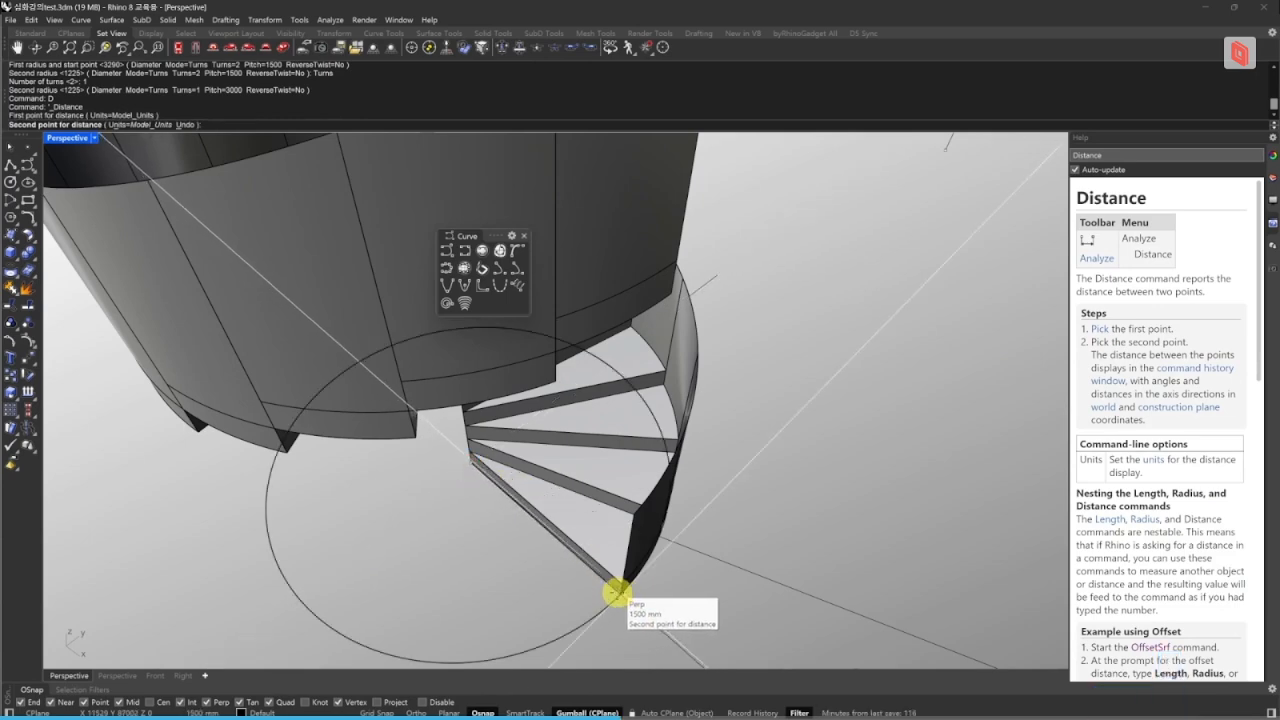
pyautogui.press('Escape')
pyautogui.scroll(-5, 600, 580)
pyautogui.moveTo(746, 543)
pyautogui.mouseDown(button='right')
pyautogui.moveTo(509, 523)
pyautogui.moveTo(508, 509)
pyautogui.mouseUp(button='right')
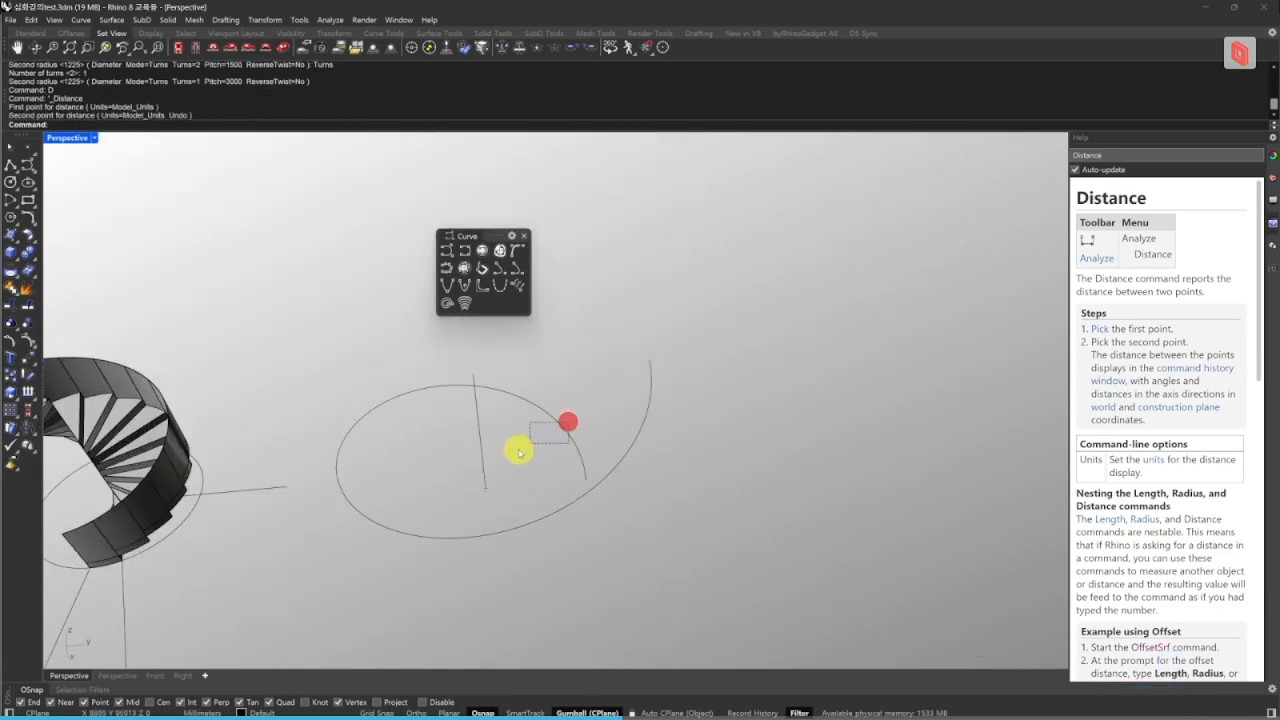
pyautogui.moveTo(519, 453); pyautogui.dragTo(514, 456)
pyautogui.moveTo(563, 446)
pyautogui.keyDown('shift'); pyautogui.mouseDown(button='right')
pyautogui.moveTo(631, 463)
pyautogui.moveTo(626, 488)
pyautogui.moveTo(627, 476)
pyautogui.moveTo(591, 500)
pyautogui.moveTo(600, 511)
pyautogui.mouseUp(button='right'); pyautogui.keyUp('shift')
pyautogui.press('Escape')
pyautogui.press('Escape')
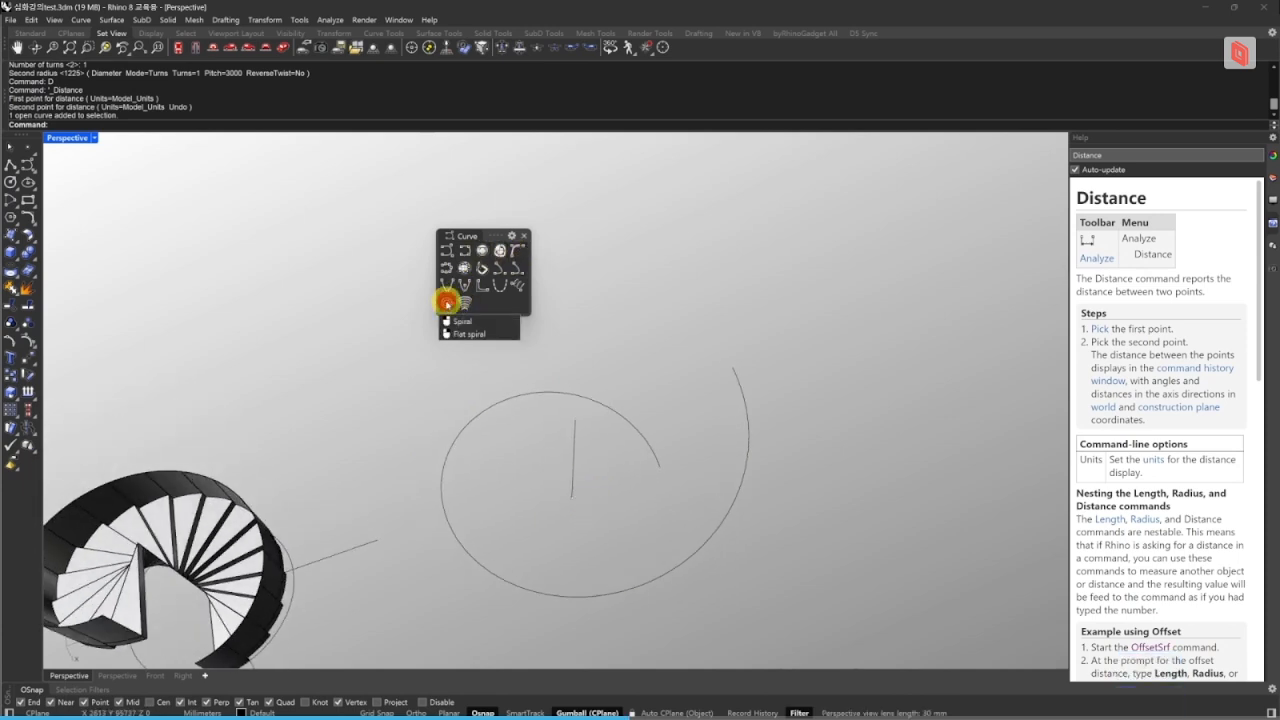
pyautogui.click(446, 301)
pyautogui.click(572, 500)
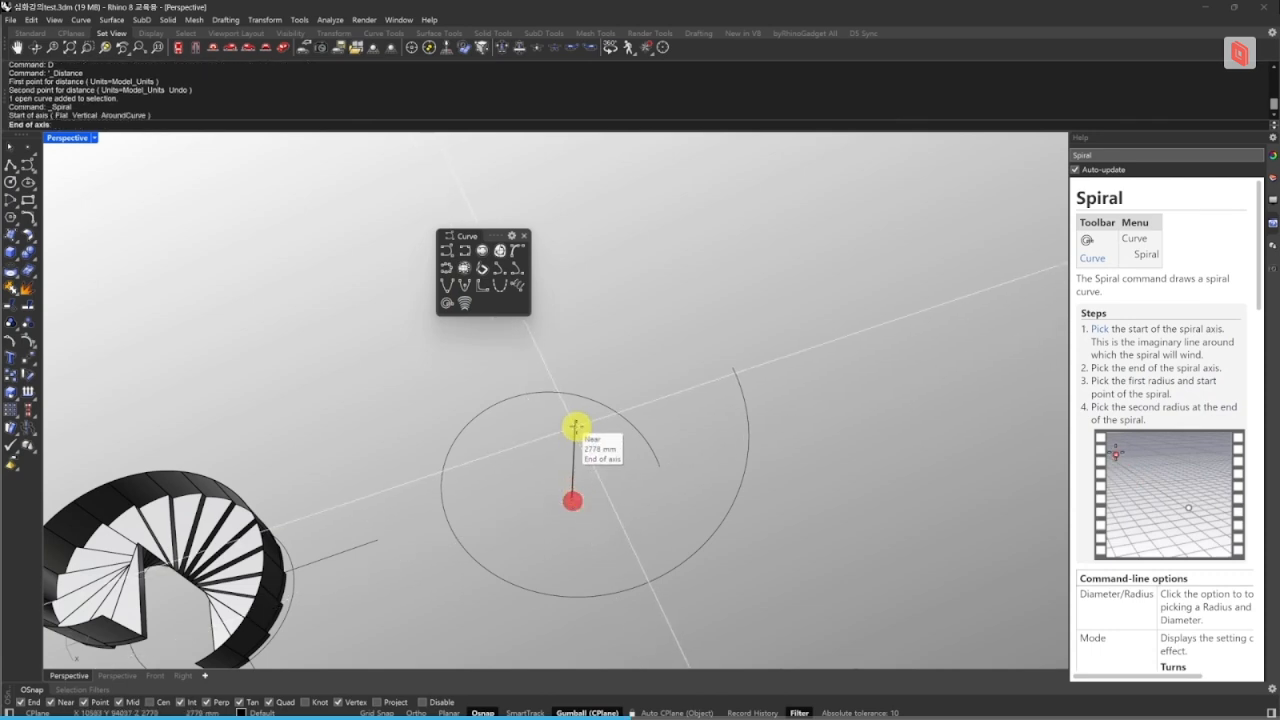
pyautogui.click(576, 427)
pyautogui.press('Escape')
# - Draw a one-turn inner spiral along the full vertical line, with a first radius of 500 mm and a second radius of 2 m
pyautogui.press('space')
pyautogui.click(570, 498)
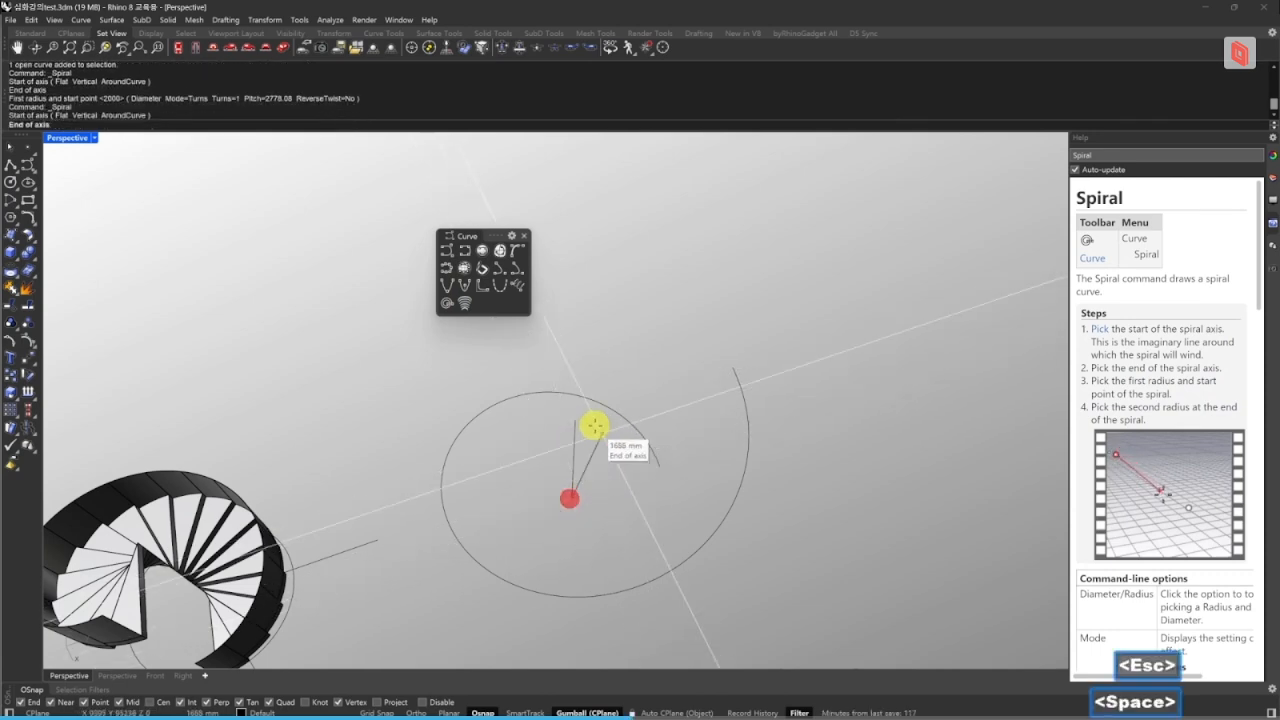
pyautogui.click(572, 418)
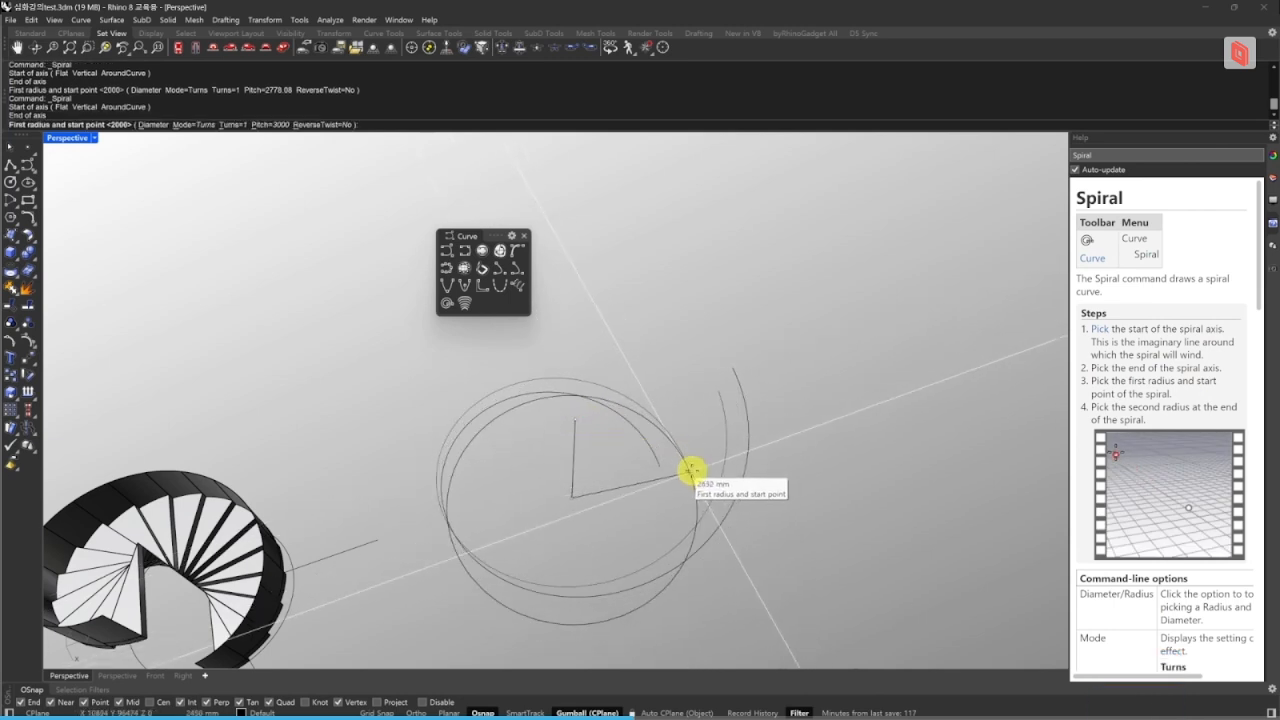
pyautogui.hotkey('shift', 'Tab')
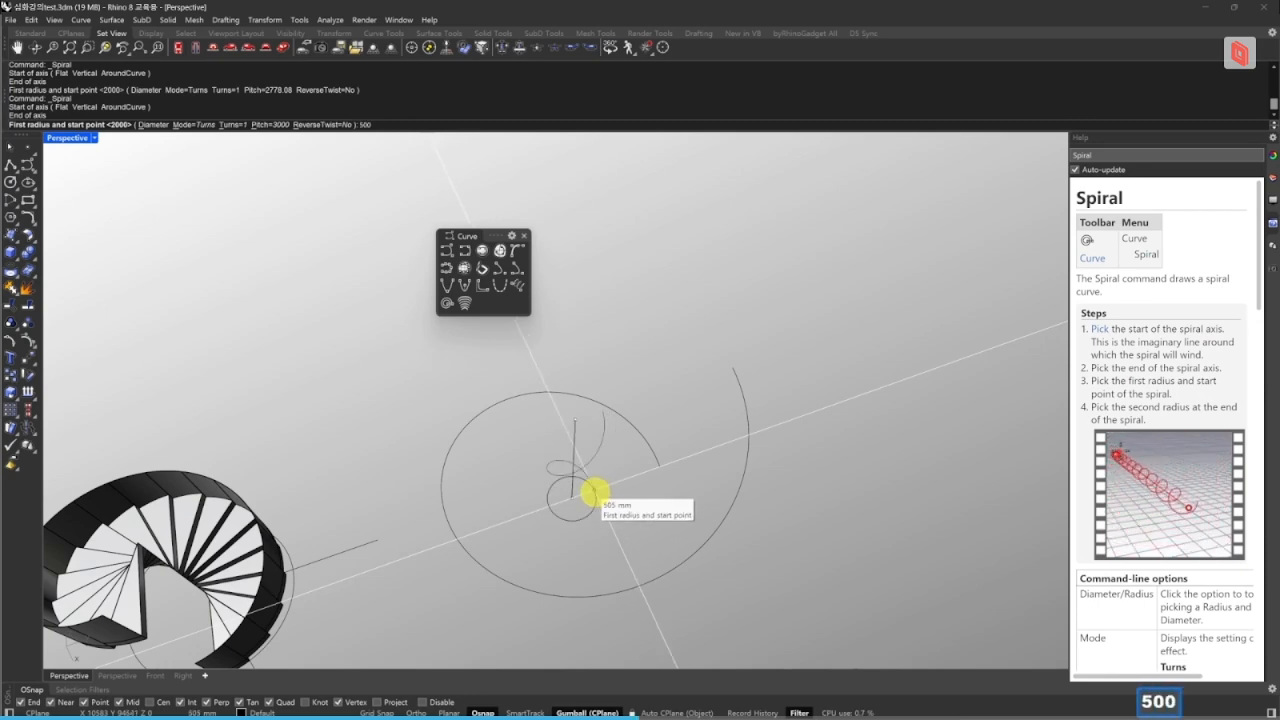
pyautogui.press('Return')
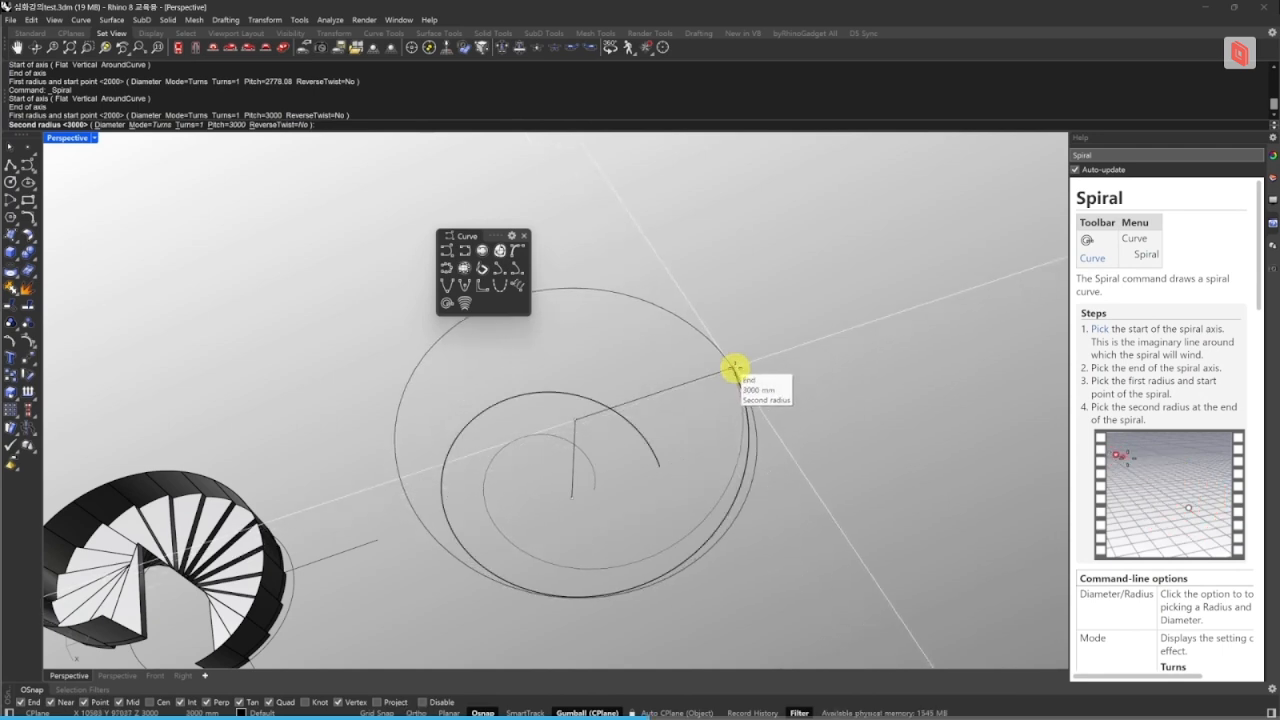
pyautogui.press('shift')
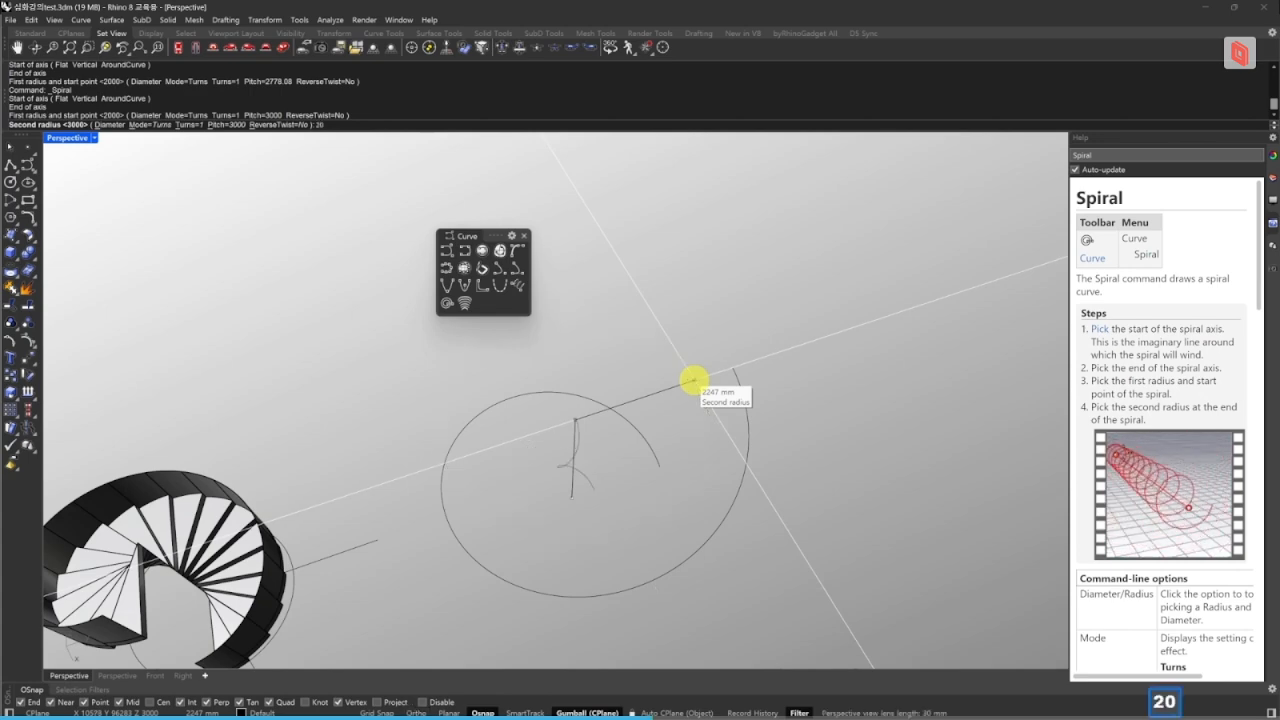
pyautogui.press('Return')
pyautogui.press('Escape')
# - Loft a ramp surface between the outer and inner spirals
pyautogui.moveTo(691, 377); pyautogui.dragTo(450, 549, button='right')
pyautogui.click(412, 638)
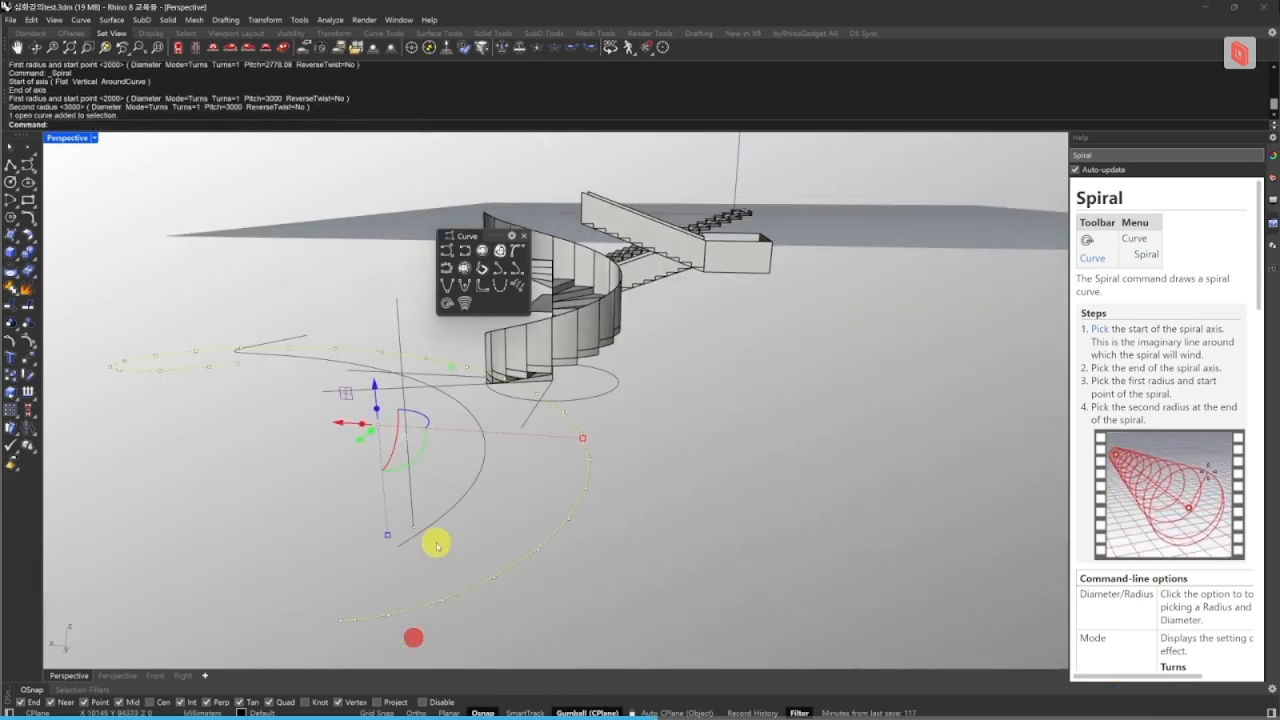
pyautogui.click(447, 535)
pyautogui.write('lo')
pyautogui.press('space')
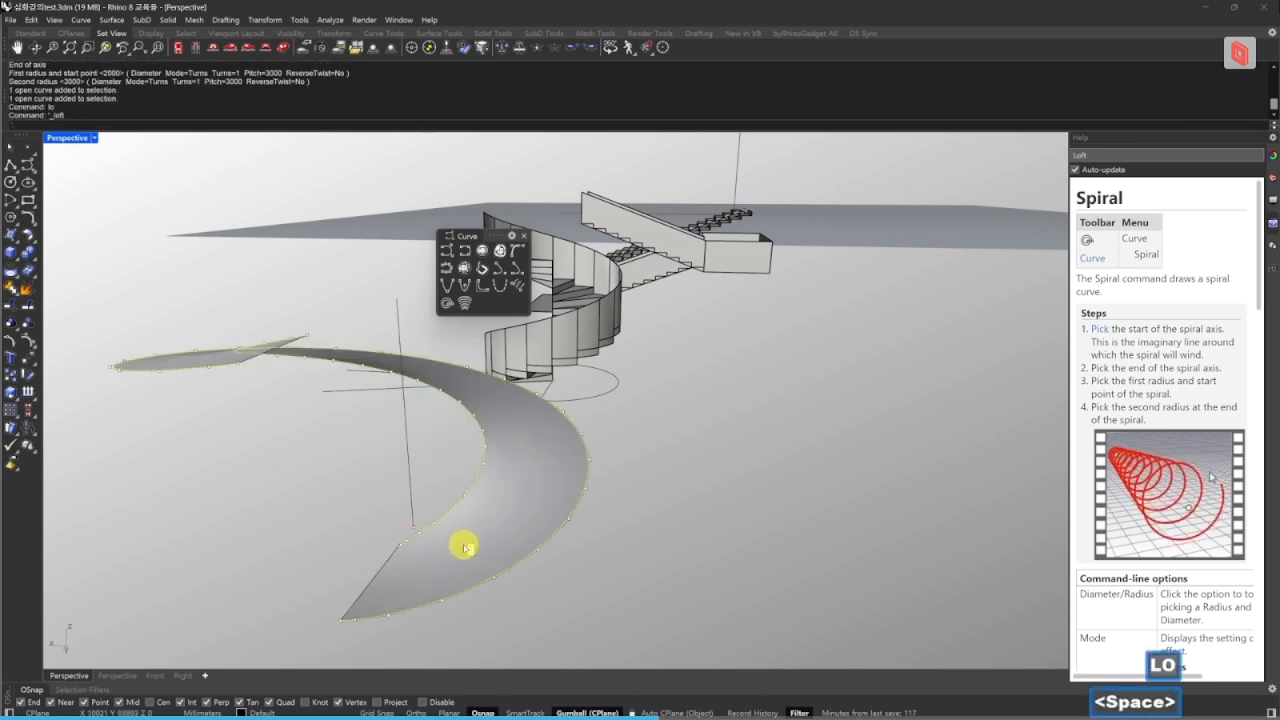
pyautogui.press('space')
pyautogui.press('Escape')
pyautogui.press('Escape')
# - Copy the ramp's inner spiral together with the vertical axis line into the empty area beside the ramp
pyautogui.scroll(-5, 466, 543)
pyautogui.moveTo(467, 543); pyautogui.dragTo(580, 523, button='right')
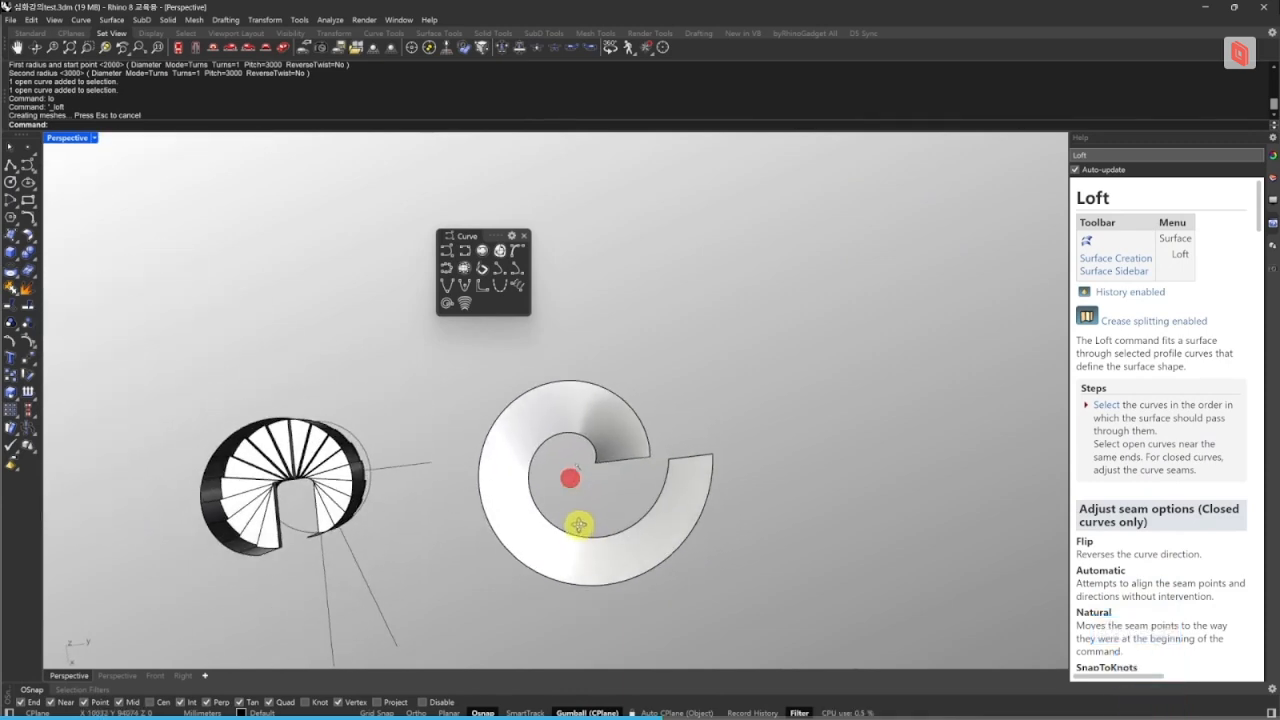
pyautogui.scroll(3, 580, 486)
pyautogui.click(571, 468)
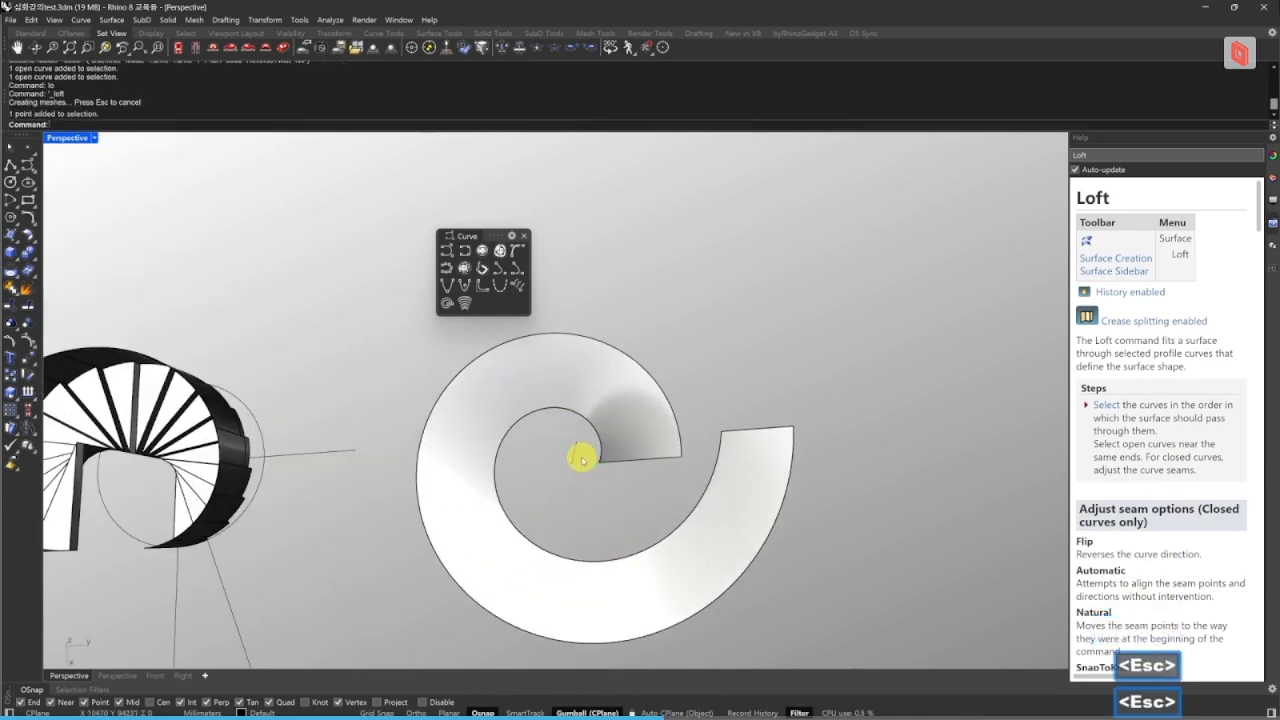
pyautogui.click(586, 456)
pyautogui.click(596, 438)
pyautogui.click(606, 446)
pyautogui.scroll(-4, 606, 446)
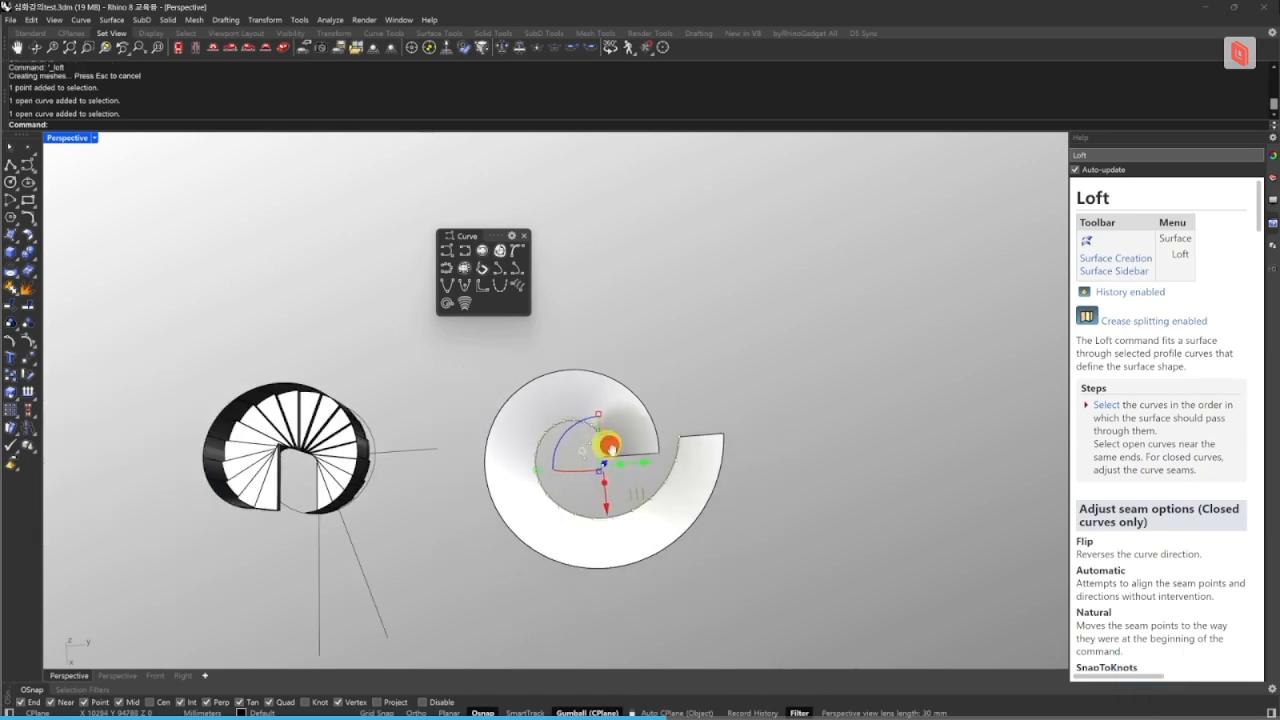
pyautogui.keyDown('shift'); pyautogui.moveTo(607, 446); pyautogui.dragTo(519, 443, button='right'); pyautogui.keyUp('shift')
pyautogui.keyDown('alt'); pyautogui.moveTo(551, 457); pyautogui.dragTo(800, 450); pyautogui.keyUp('alt')
pyautogui.moveTo(806, 449); pyautogui.dragTo(726, 502, button='right')
# - Try to delete the copied inner spiral and axis line beside the ramp
pyautogui.press('Escape')
pyautogui.press('Escape')
pyautogui.click(694, 472)
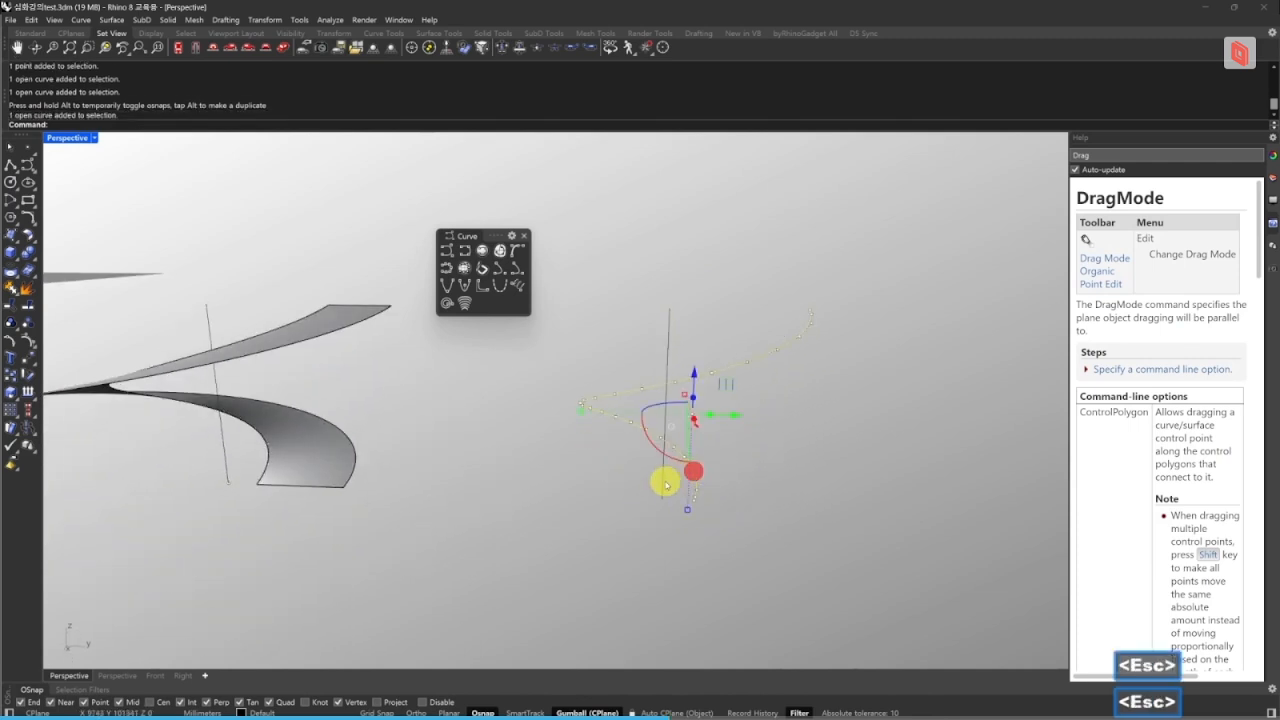
pyautogui.click(665, 484)
pyautogui.press('Escape')
pyautogui.press('Escape')
pyautogui.moveTo(734, 498); pyautogui.dragTo(672, 481)
pyautogui.moveTo(803, 501); pyautogui.dragTo(575, 418)
pyautogui.write('e')
pyautogui.press('space')
pyautogui.press('Escape')
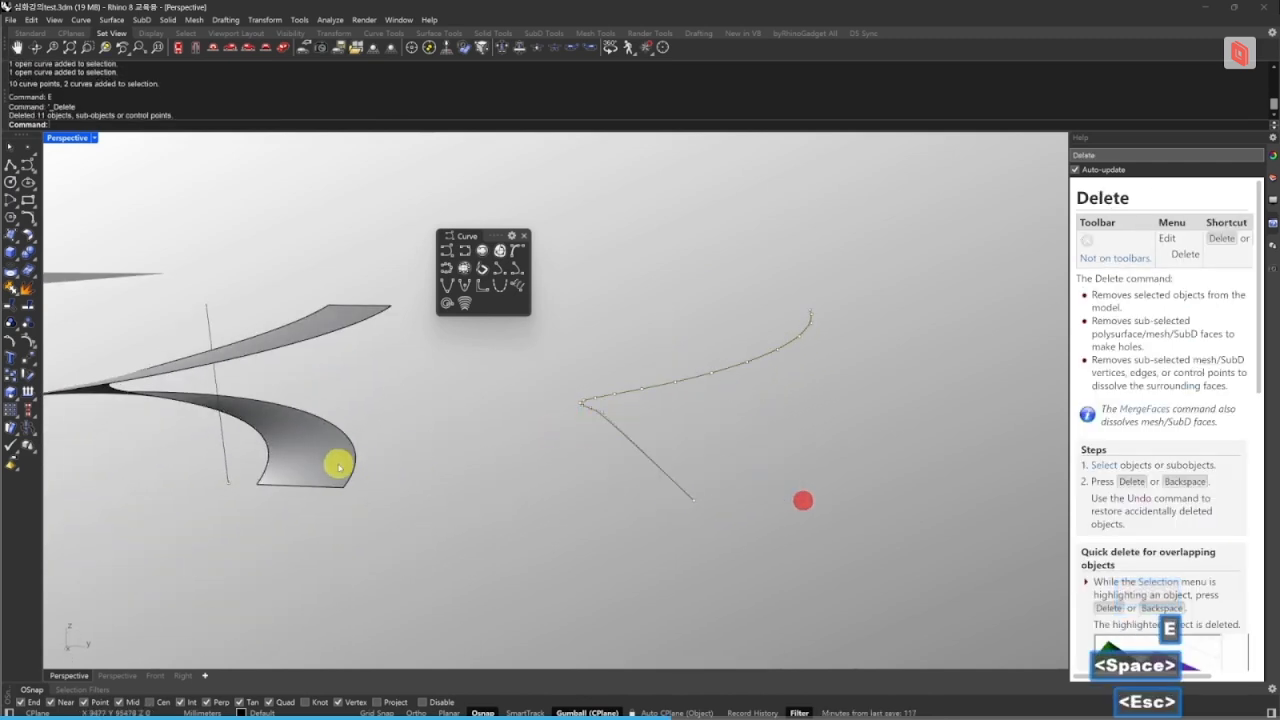
# - Copy the ramp's outer spiral and the vertical axis line into the empty area beside the ramp
pyautogui.click(351, 463)
pyautogui.click(352, 464)
pyautogui.keyDown('shift'); pyautogui.click(226, 461); pyautogui.keyUp('shift')
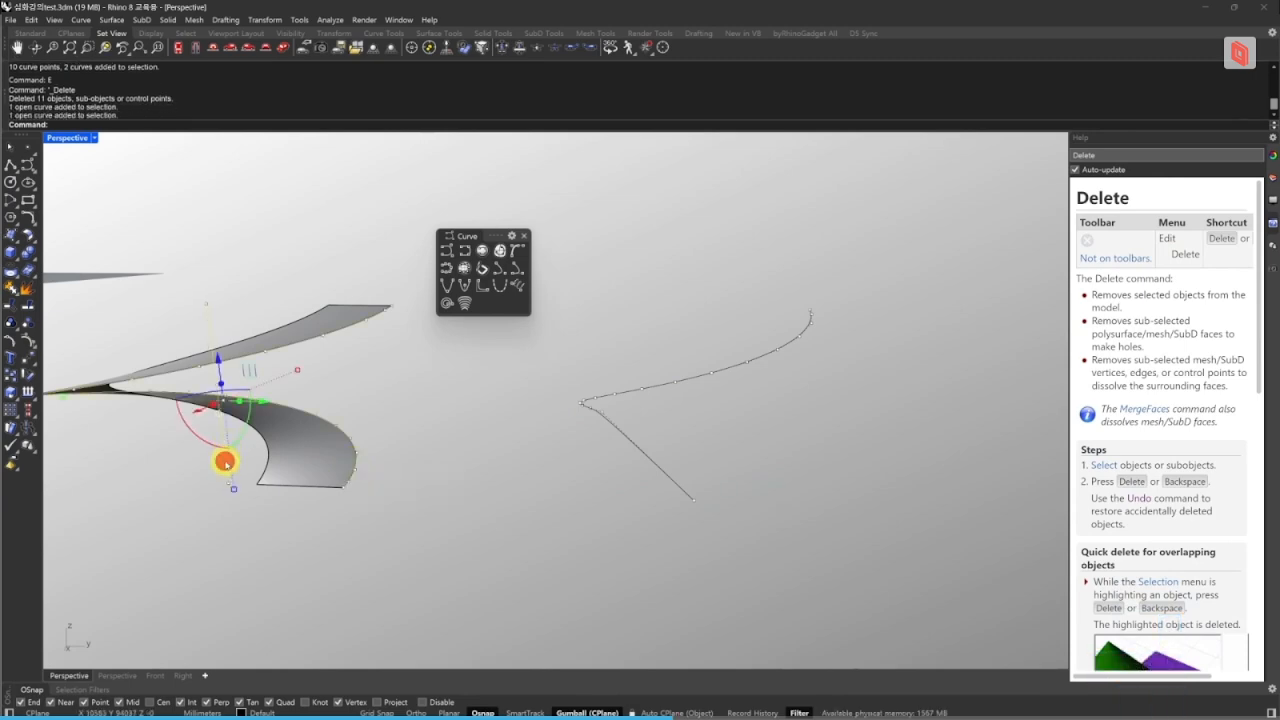
pyautogui.moveTo(276, 464); pyautogui.dragTo(412, 467, button='right')
pyautogui.keyDown('alt'); pyautogui.moveTo(412, 440); pyautogui.dragTo(620, 440); pyautogui.keyUp('alt')
# - Delete the leftover deformed curve from the earlier copy
pyautogui.press('Escape')
pyautogui.click(686, 443)
pyautogui.press('e')
pyautogui.press('space')
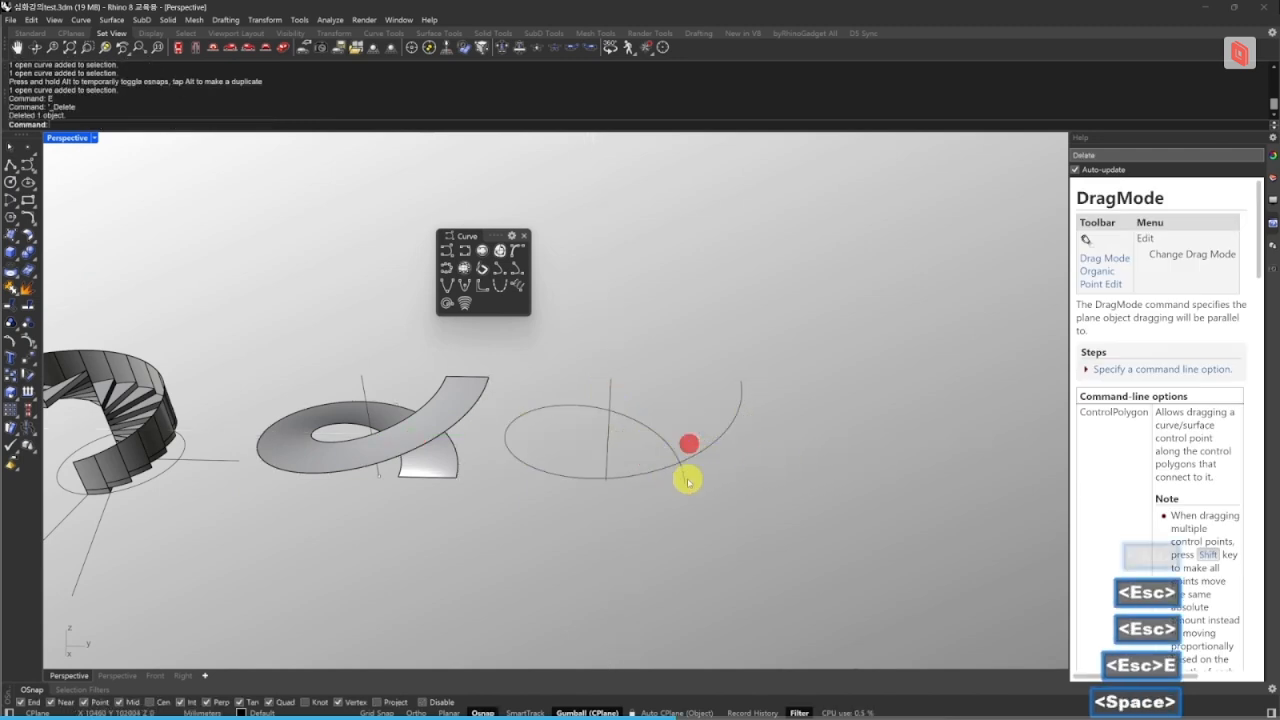
# - Loft a surface between the copied outer spiral and its vertical axis line
pyautogui.click(682, 476)
pyautogui.moveTo(611, 485); pyautogui.dragTo(608, 469, button='right')
pyautogui.keyDown('shift'); pyautogui.click(606, 488); pyautogui.keyUp('shift')
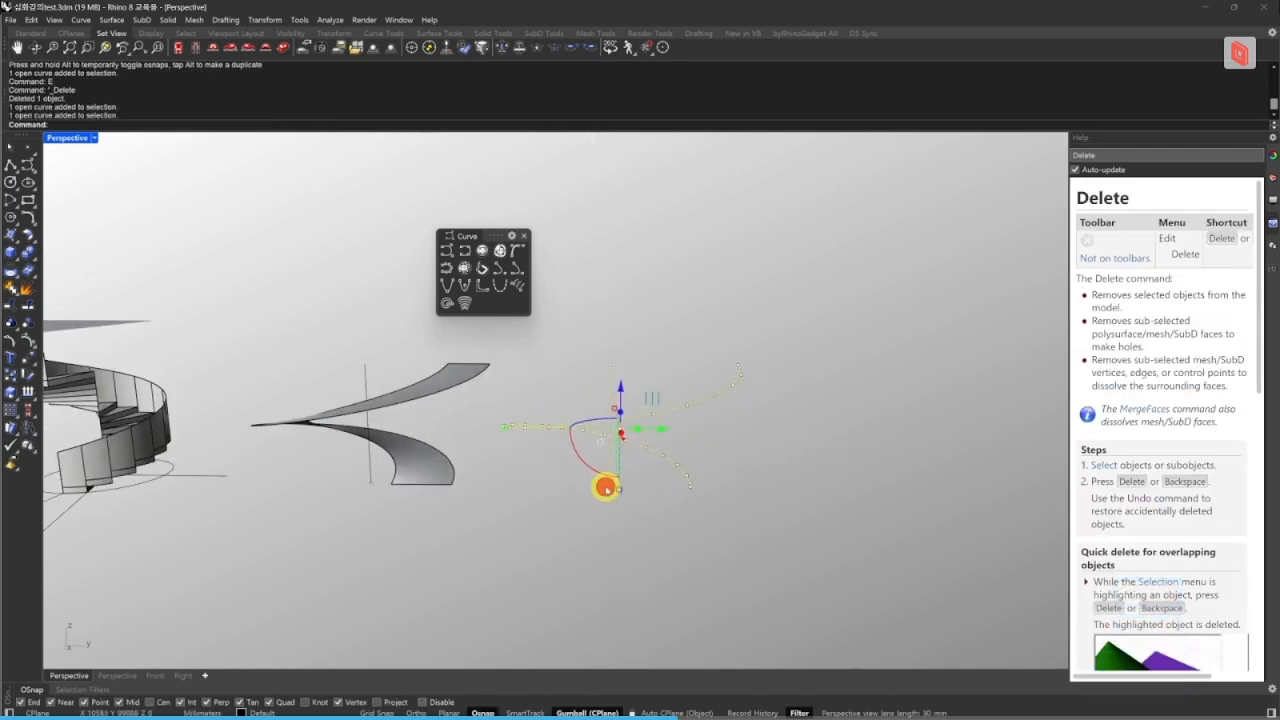
pyautogui.write('lo')
pyautogui.press('space')
pyautogui.press('space')
pyautogui.press('Escape')
pyautogui.press('Escape')
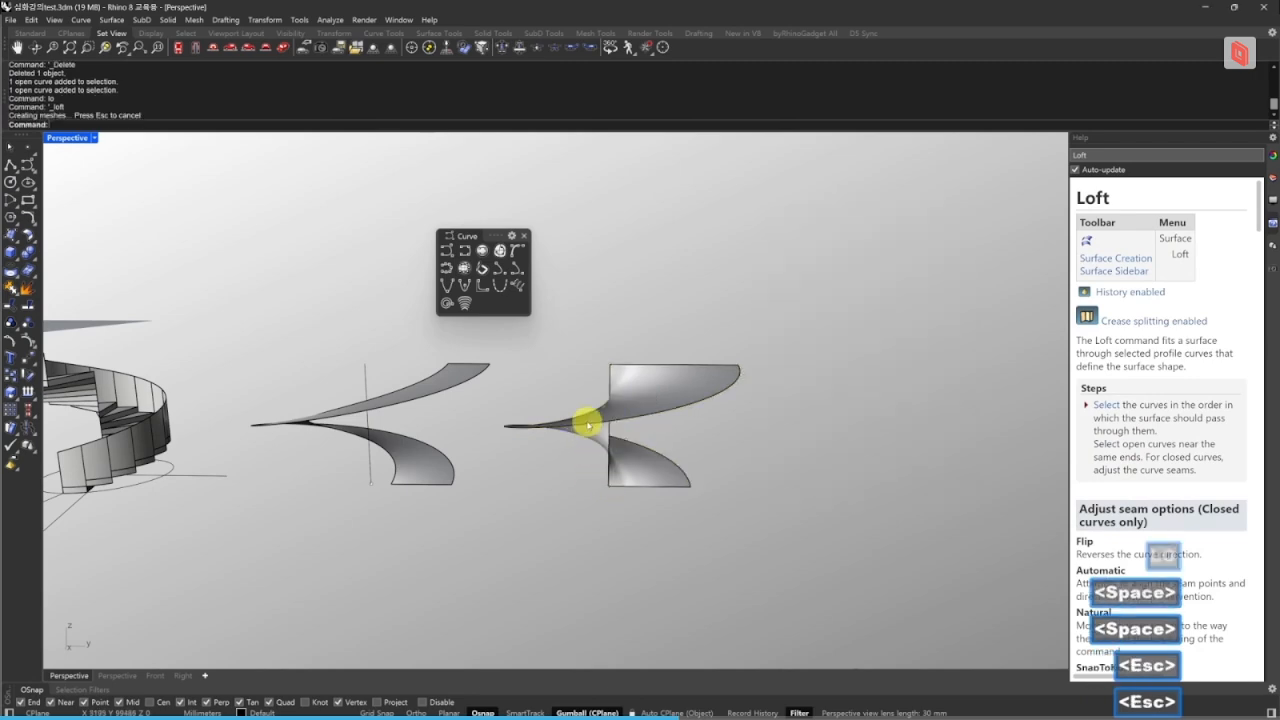
# - Contour the open-centred helical ramp surface at 150 mm vertical spacing, starting from its lower outer corner
pyautogui.moveTo(586, 423); pyautogui.dragTo(474, 424, button='right')
pyautogui.moveTo(586, 451)
pyautogui.mouseDown(button='right')
pyautogui.moveTo(531, 479)
pyautogui.moveTo(454, 434)
pyautogui.moveTo(591, 471)
pyautogui.moveTo(478, 517)
pyautogui.moveTo(551, 414)
pyautogui.moveTo(563, 447)
pyautogui.mouseUp(button='right')
pyautogui.click(625, 509)
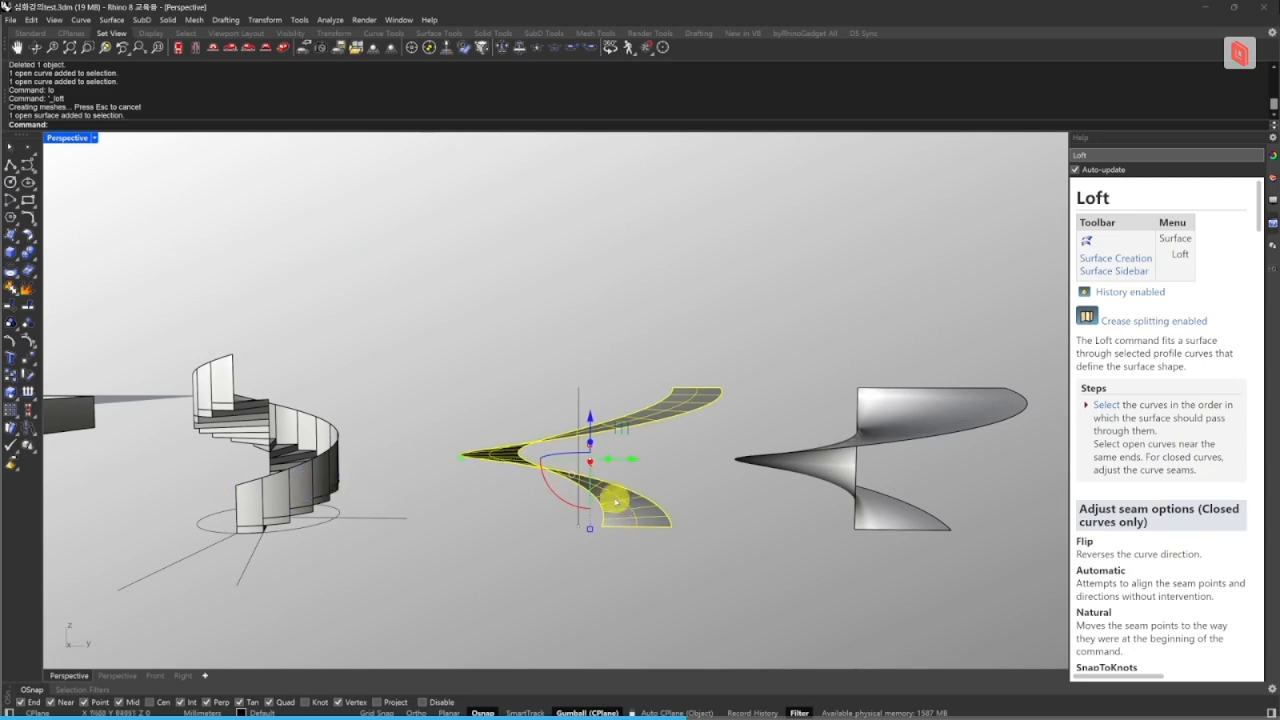
pyautogui.press('space')
pyautogui.click(671, 526)
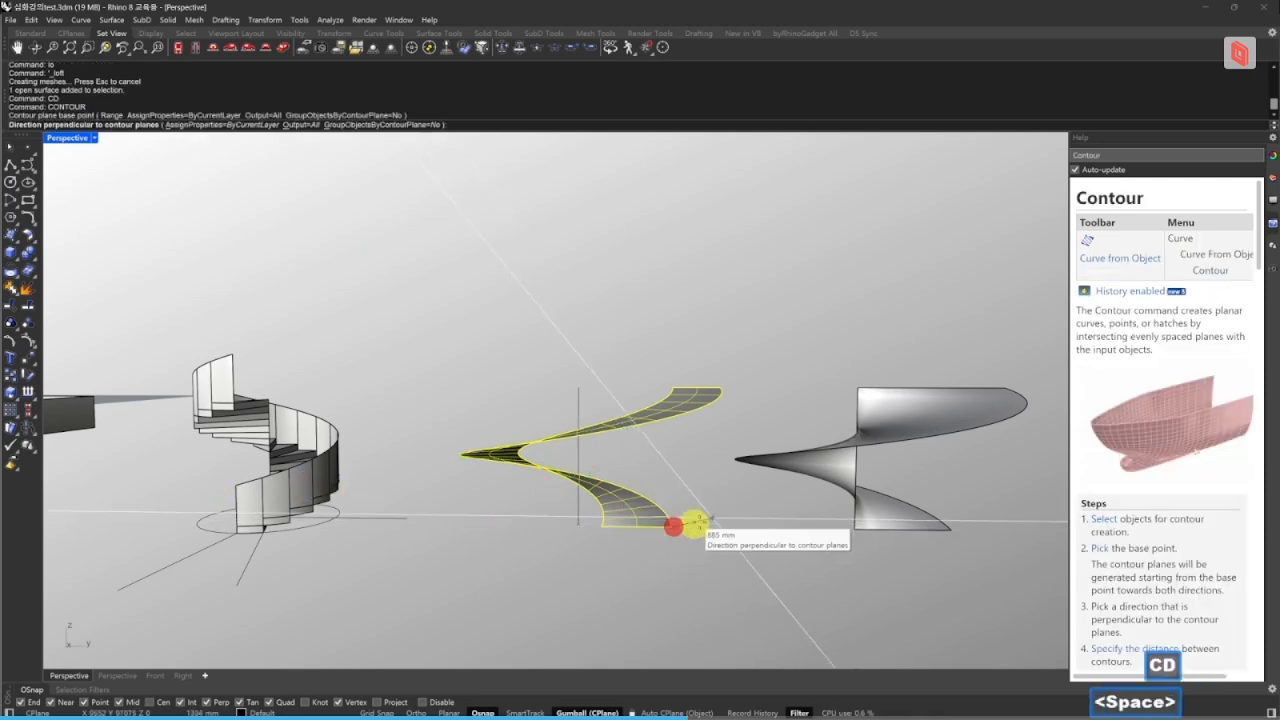
pyautogui.press('ctrl')
pyautogui.click(690, 455)
pyautogui.press('space')
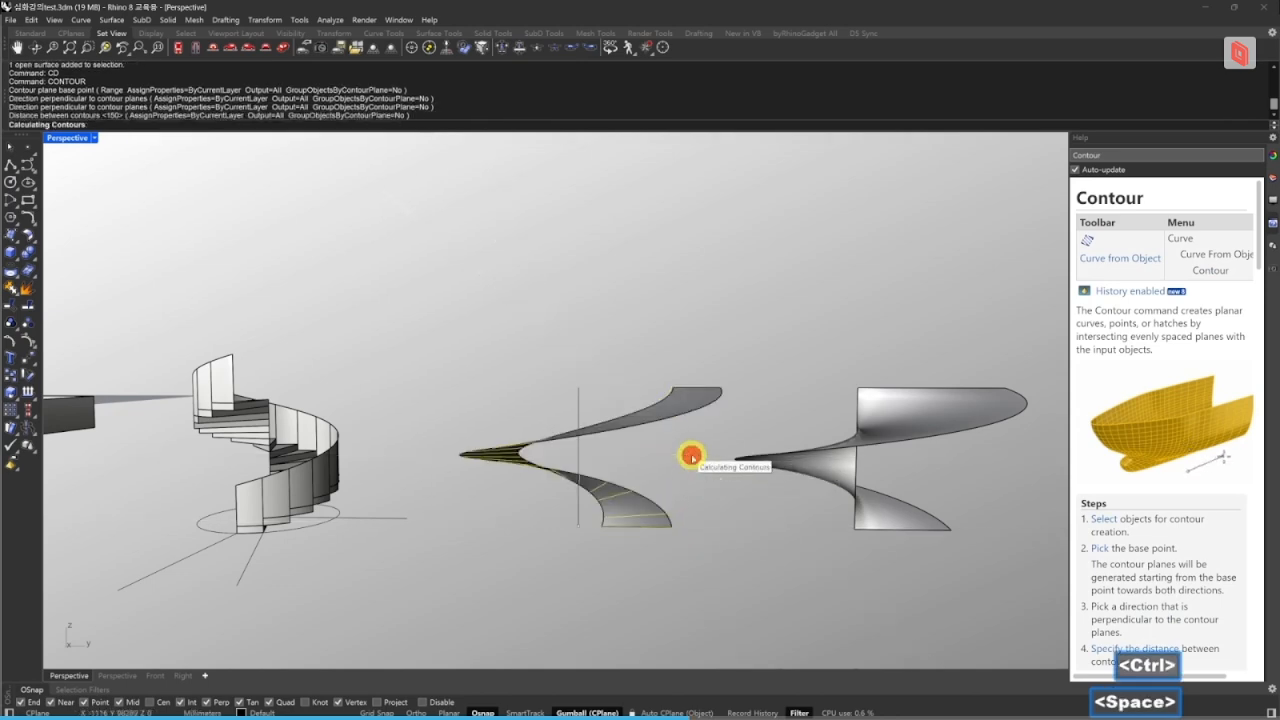
# - Group the contour curves made on the open-centred helical ramp
pyautogui.moveTo(614, 503)
pyautogui.mouseDown(button='right')
pyautogui.moveTo(632, 470)
pyautogui.moveTo(674, 537)
pyautogui.moveTo(619, 494)
pyautogui.mouseUp(button='right')
pyautogui.write('g')
pyautogui.press('space')
pyautogui.scroll(8, 648, 511)
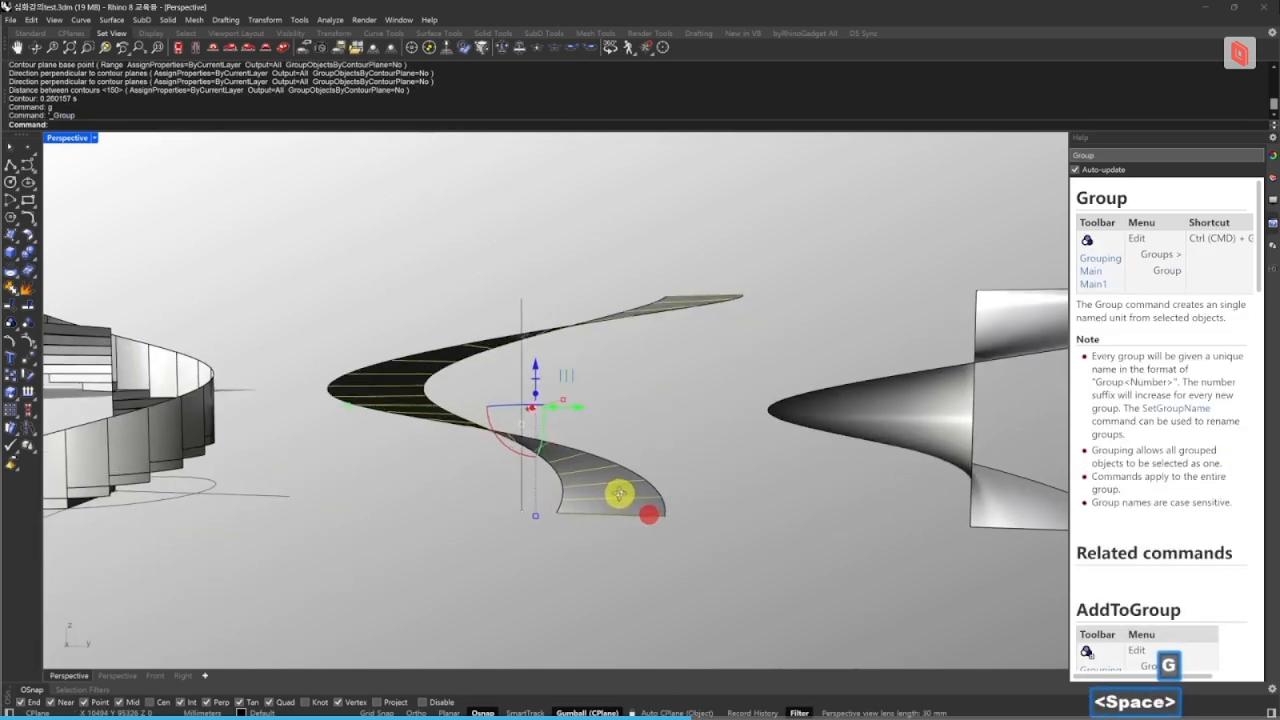
# - Copy the grouped contour curves vertically upward by about one riser, with Vertical set to Yes
pyautogui.write('cc')
pyautogui.press('space')
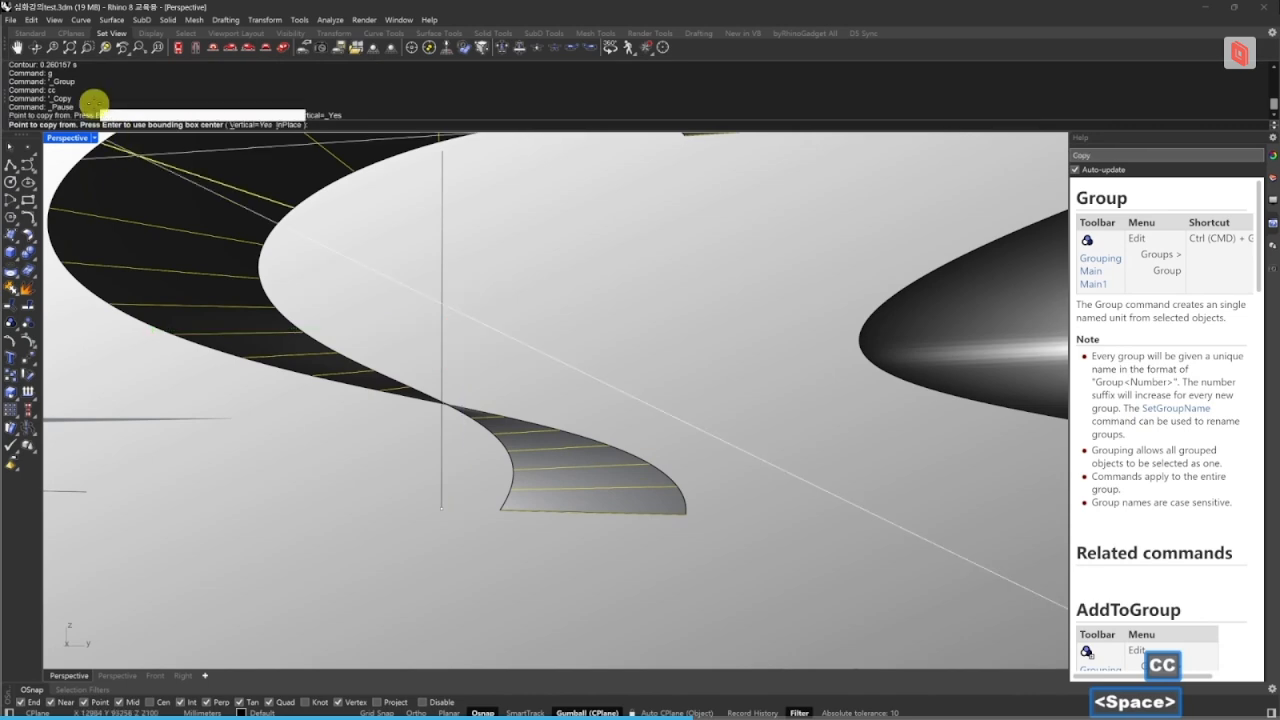
pyautogui.click(268, 124)
pyautogui.click(682, 516)
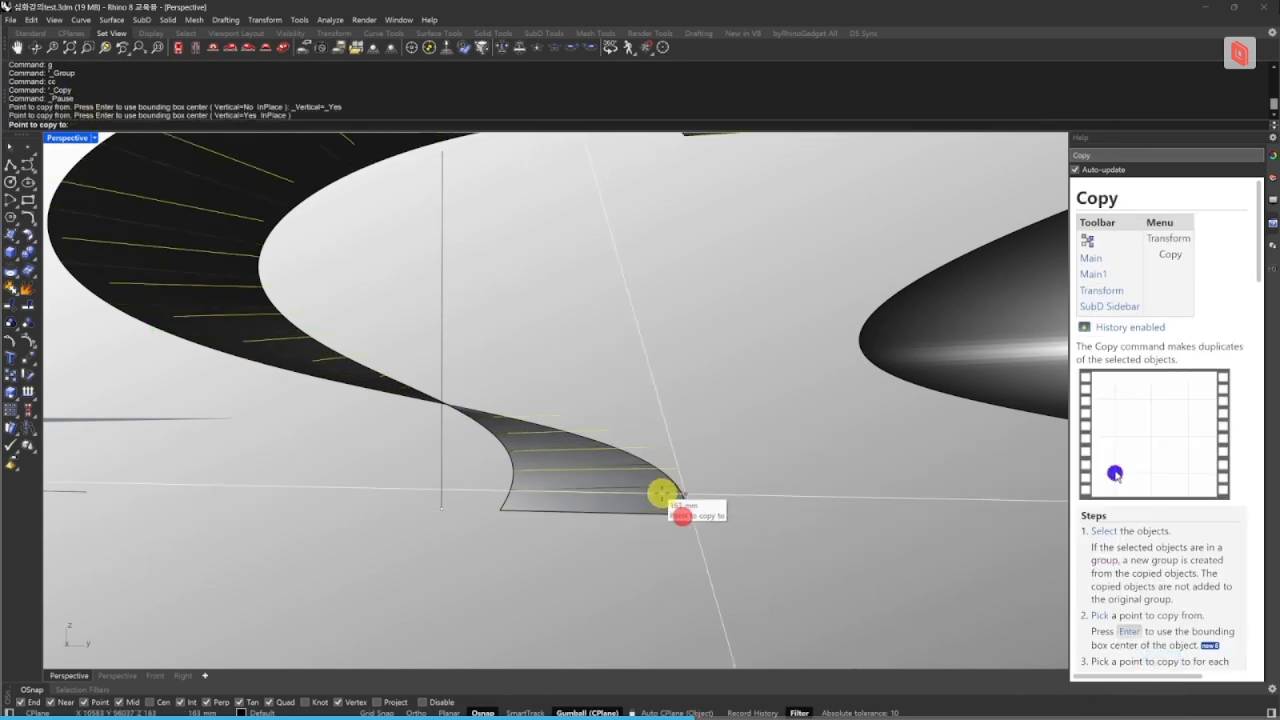
pyautogui.click(661, 489)
pyautogui.press('Escape')
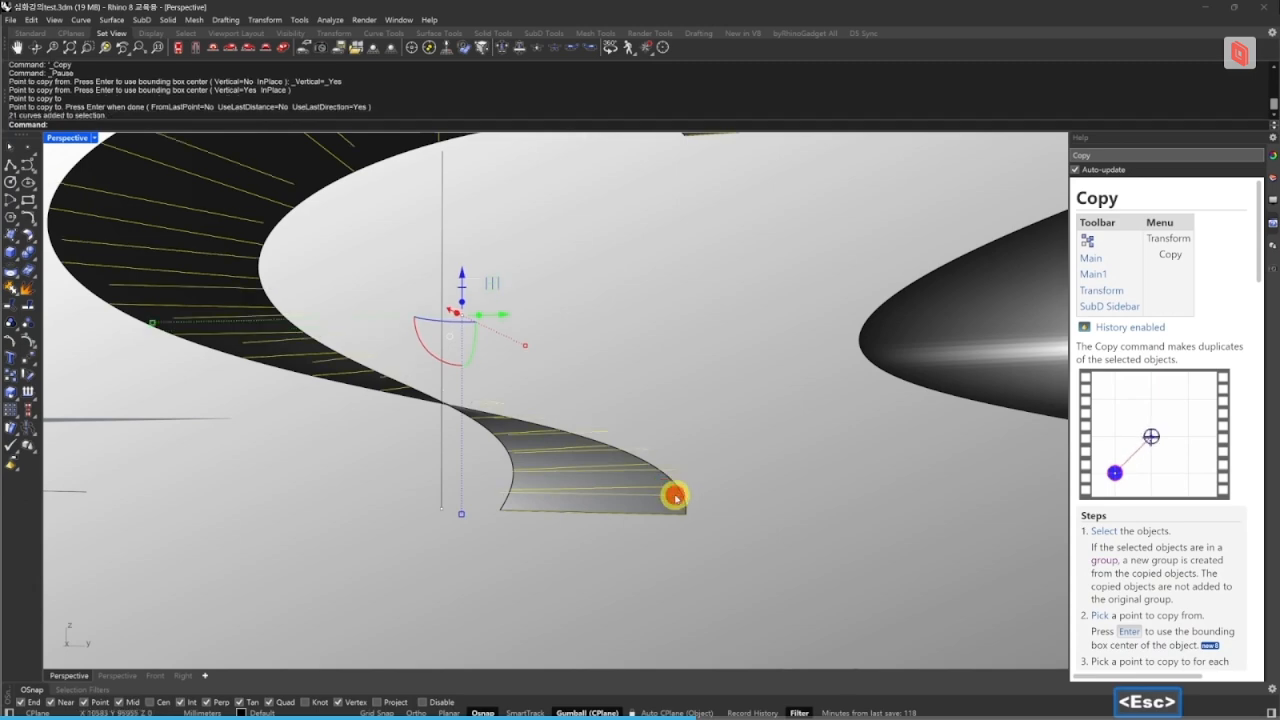
# - Loft the original and copied contour curves using Straight sections to form the stair treads and risers
pyautogui.moveTo(674, 491); pyautogui.dragTo(731, 506, button='right')
pyautogui.write('lo')
pyautogui.press('space')
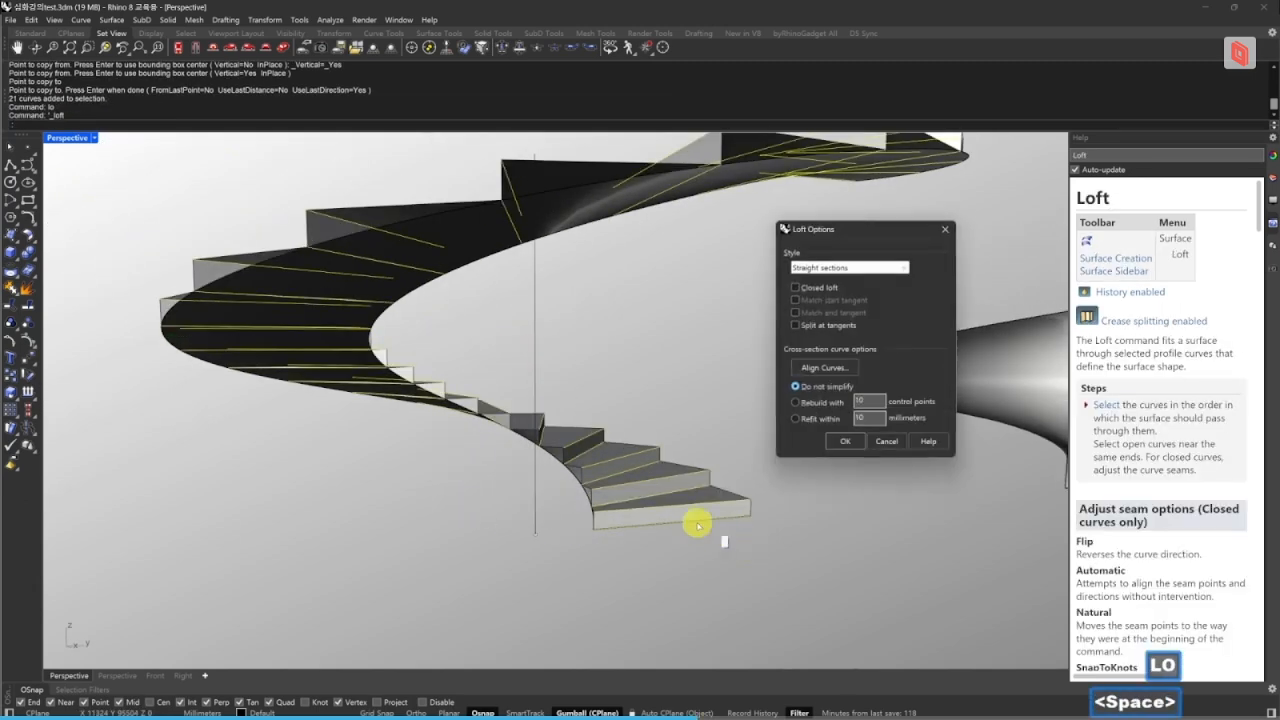
pyautogui.press('space')
pyautogui.press('Escape')
pyautogui.press('Escape')
# - Duplicate the inner and outer helical edges of the ramp beneath the stair steps
pyautogui.scroll(-5, 600, 443)
pyautogui.moveTo(600, 443); pyautogui.dragTo(669, 500, button='right')
pyautogui.scroll(6, 631, 466)
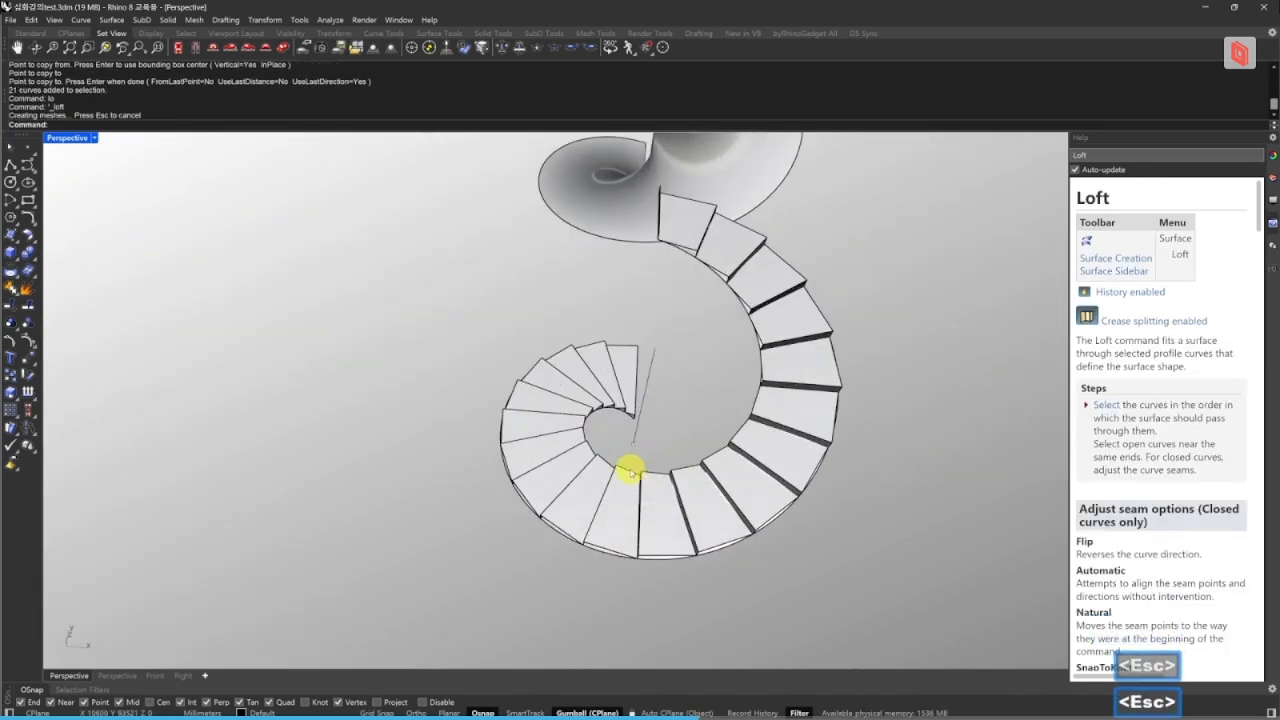
pyautogui.moveTo(617, 457); pyautogui.dragTo(606, 431, button='right')
pyautogui.scroll(3, 606, 429)
pyautogui.write('de')
pyautogui.press('space')
pyautogui.click(606, 426)
pyautogui.click(524, 437)
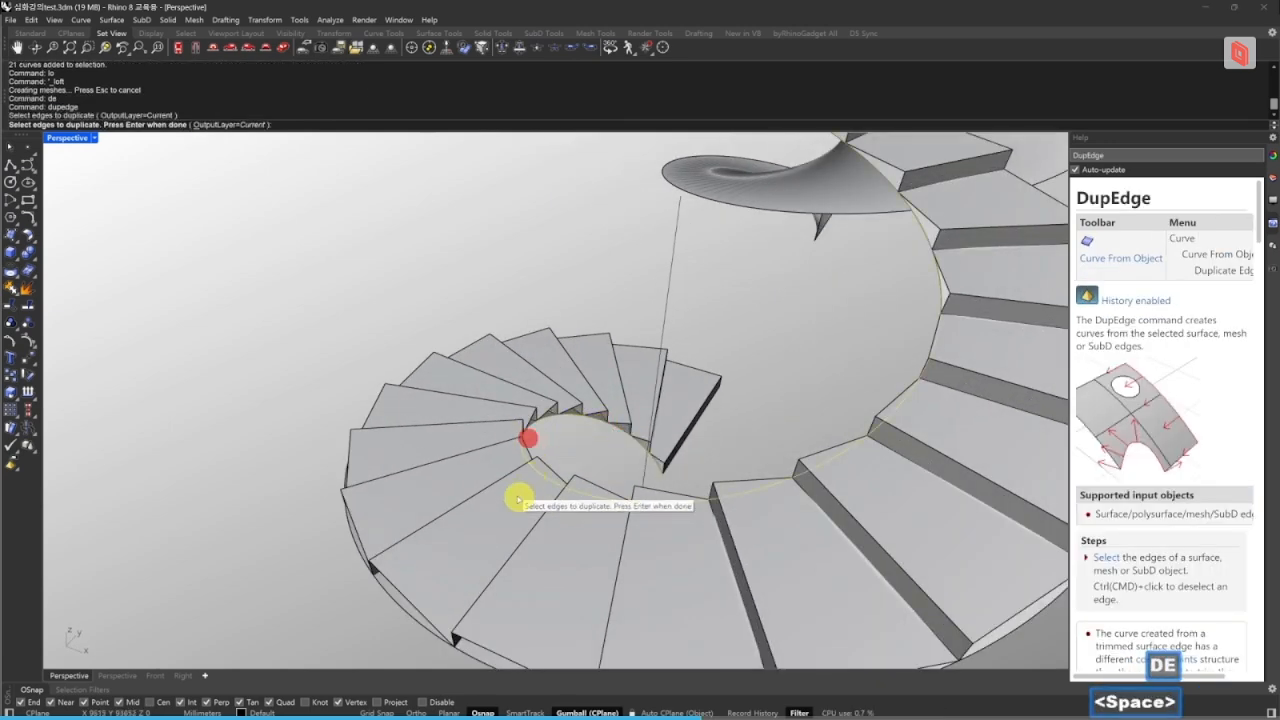
pyautogui.moveTo(523, 500); pyautogui.dragTo(603, 523, button='right')
pyautogui.click(590, 514)
pyautogui.press('space')
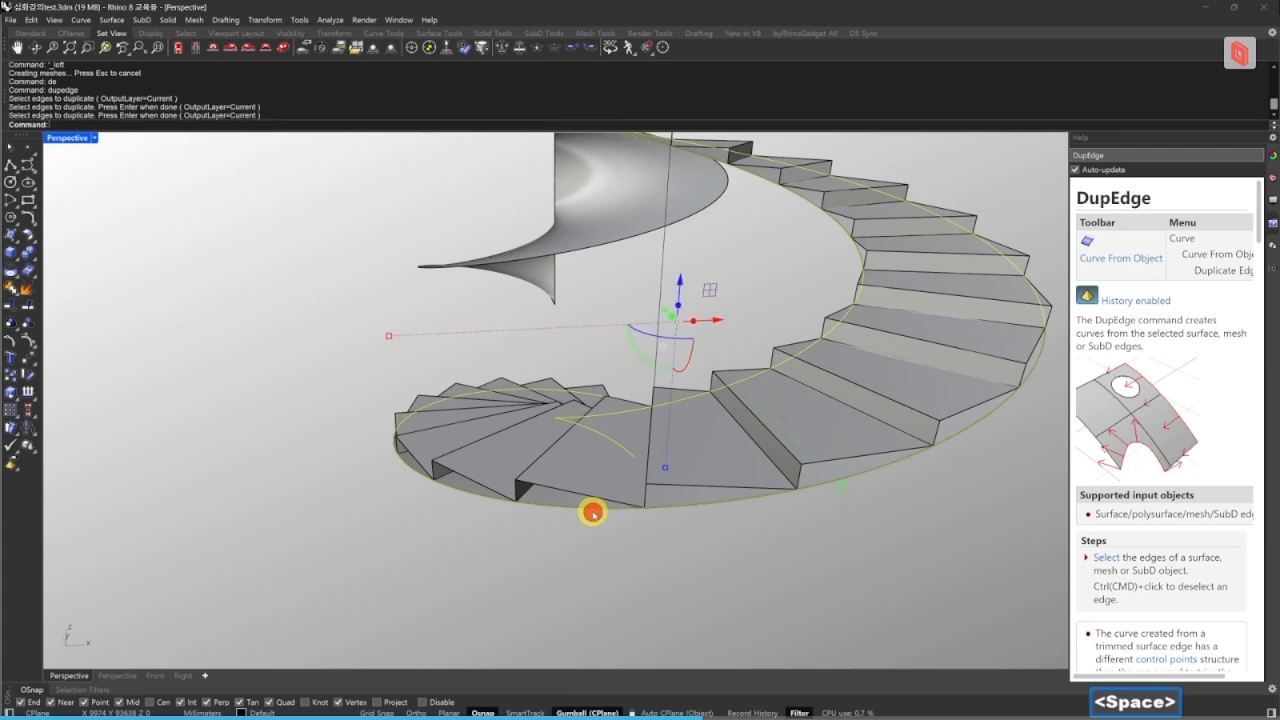
# - Extrude the two duplicated helical edges 1 m upward as railing surfaces
pyautogui.click(679, 307)
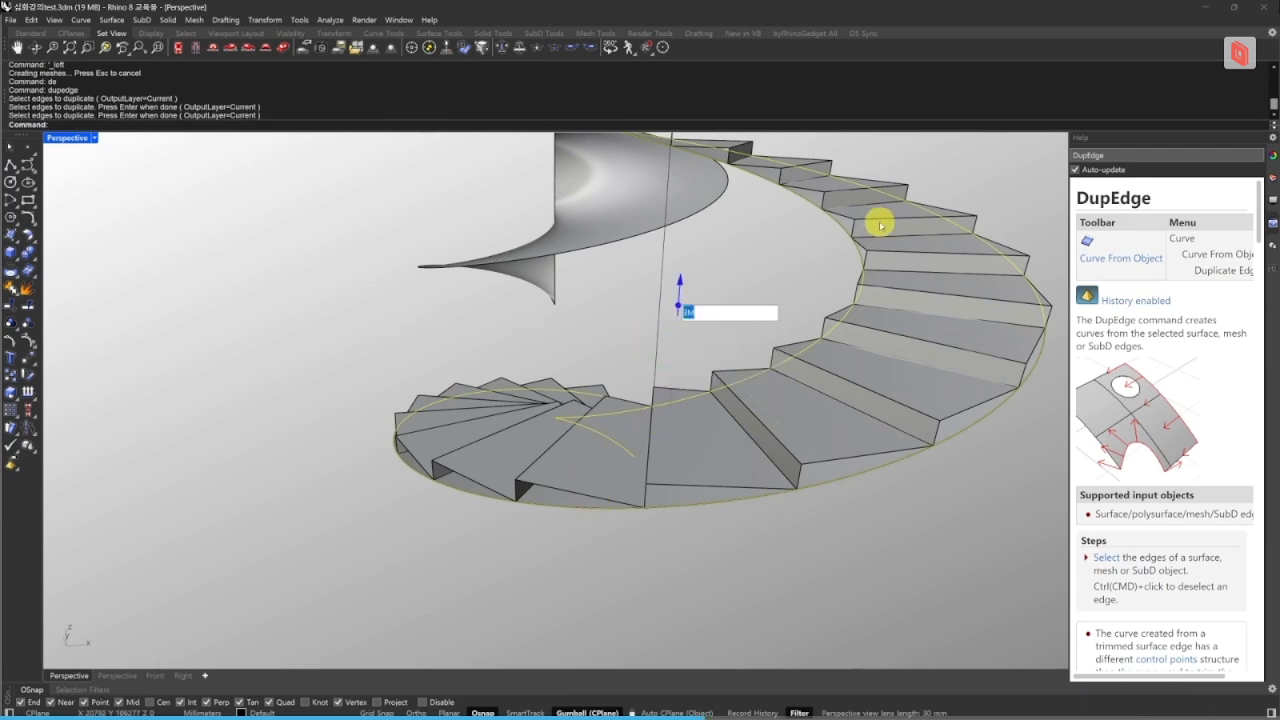
pyautogui.write('1M')
pyautogui.press('space')
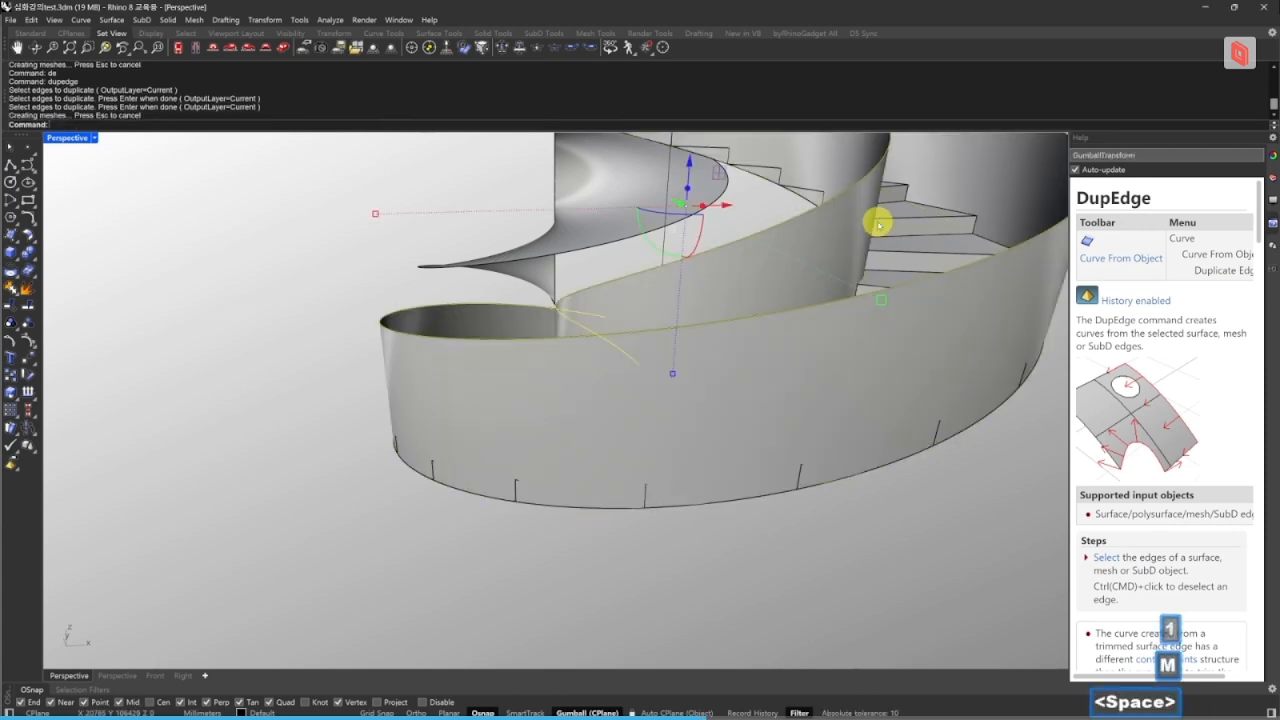
pyautogui.press('Escape')
pyautogui.press('Escape')
# - Move the second helical ramp surface, together with its two curves, away from the stair with railings
pyautogui.scroll(-4, 800, 262)
pyautogui.moveTo(743, 286); pyautogui.dragTo(545, 540, button='right')
pyautogui.click(842, 511)
pyautogui.moveTo(772, 462); pyautogui.dragTo(758, 556, button='right')
pyautogui.moveTo(500, 520); pyautogui.dragTo(511, 422, button='right')
pyautogui.moveTo(766, 477); pyautogui.dragTo(917, 480)
pyautogui.press('Escape')
# - Examine the outer railing of the spiral stair and the second helical ramp that reaches its central axis
pyautogui.moveTo(887, 486); pyautogui.dragTo(372, 514, button='right')
pyautogui.moveTo(263, 454); pyautogui.dragTo(610, 391, button='right')
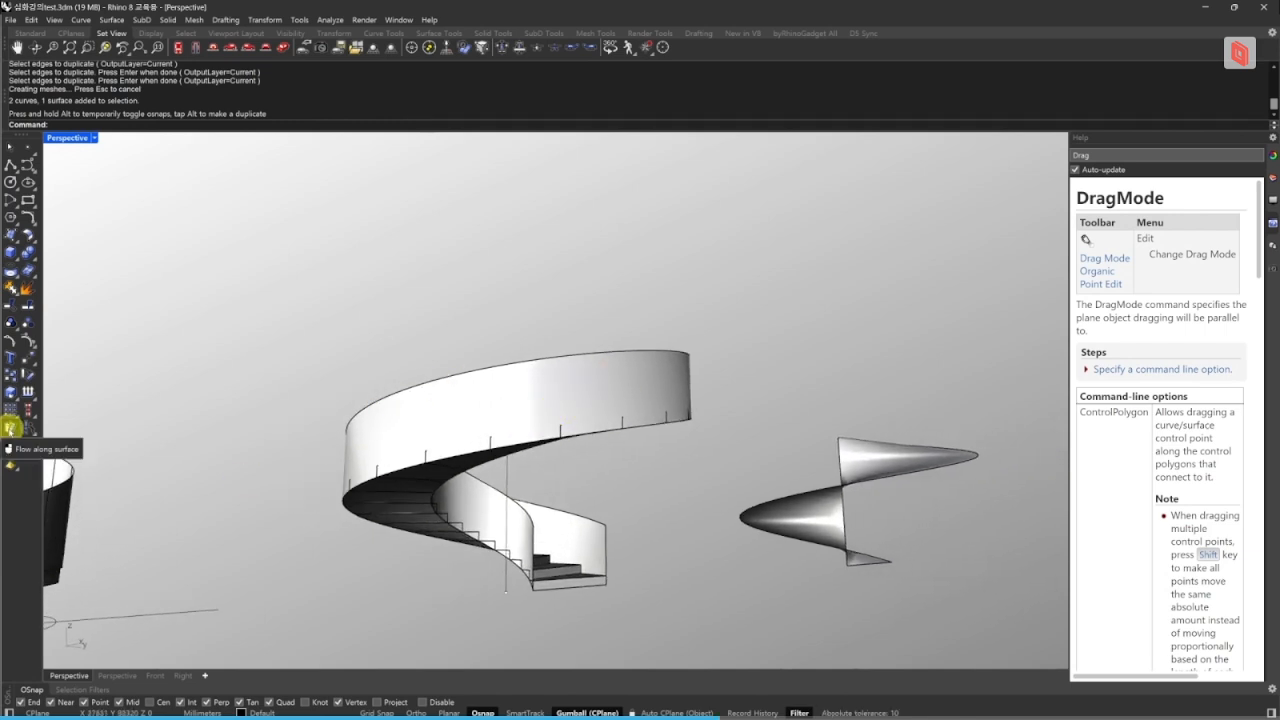
pyautogui.click(686, 416)
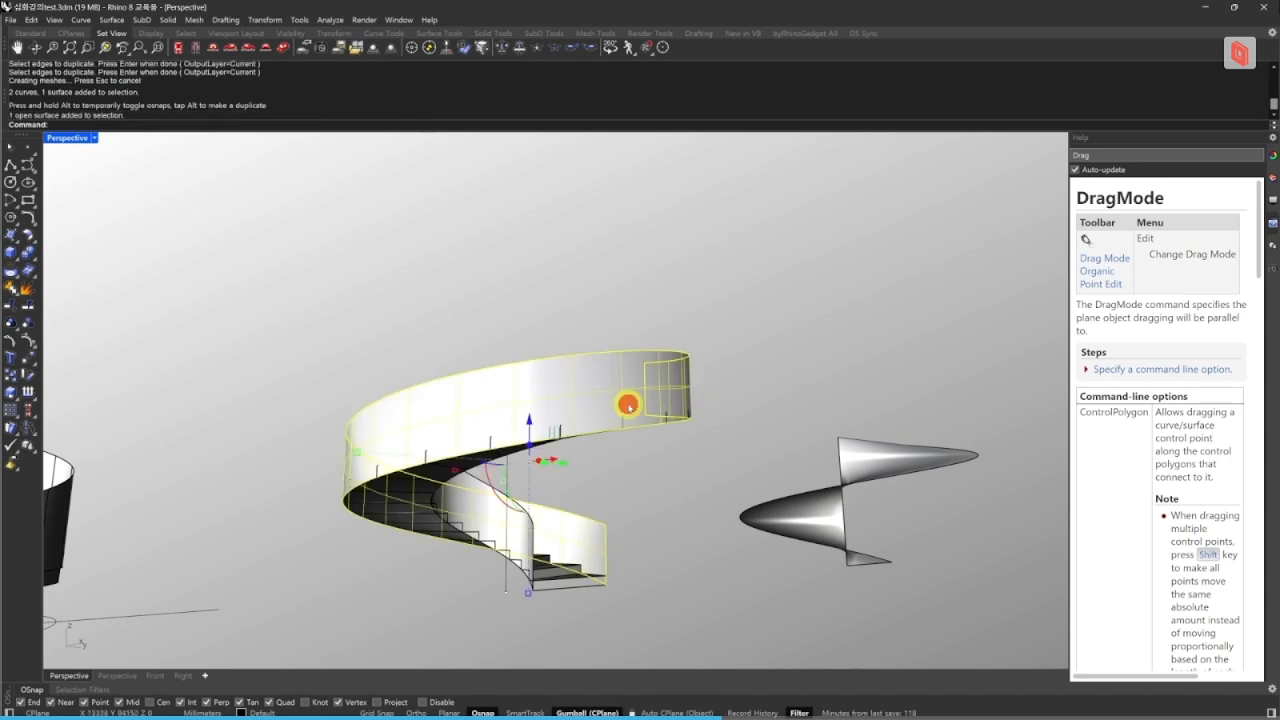
pyautogui.click(830, 340)
pyautogui.moveTo(640, 397); pyautogui.dragTo(650, 470, button='right')
pyautogui.keyDown('shift'); pyautogui.moveTo(903, 486); pyautogui.dragTo(549, 473, button='right'); pyautogui.keyUp('shift')
pyautogui.moveTo(820, 514); pyautogui.dragTo(354, 417)
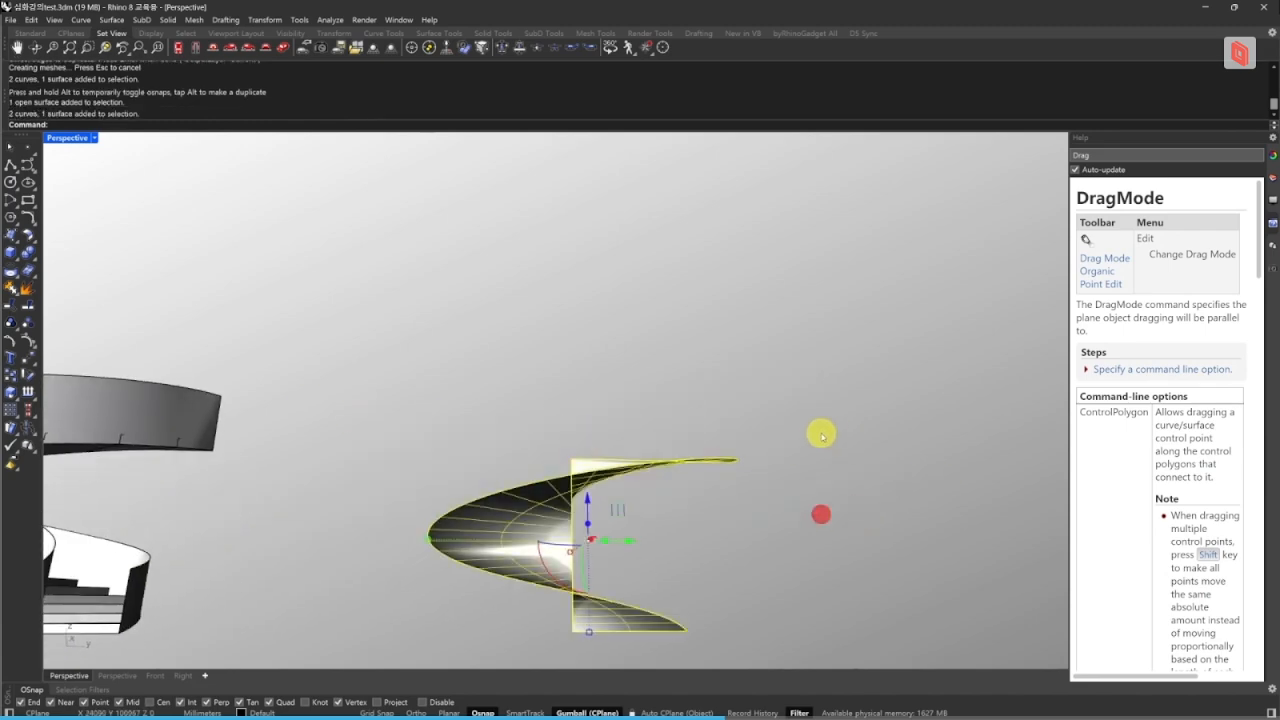
pyautogui.click(803, 443)
# - Contour the second helical ramp surface at 150 mm vertical spacing, starting from its lower outer corner
pyautogui.moveTo(798, 446); pyautogui.dragTo(751, 506, button='right')
pyautogui.click(703, 565)
pyautogui.scroll(5, 718, 577)
pyautogui.moveTo(718, 577); pyautogui.dragTo(711, 634, button='right')
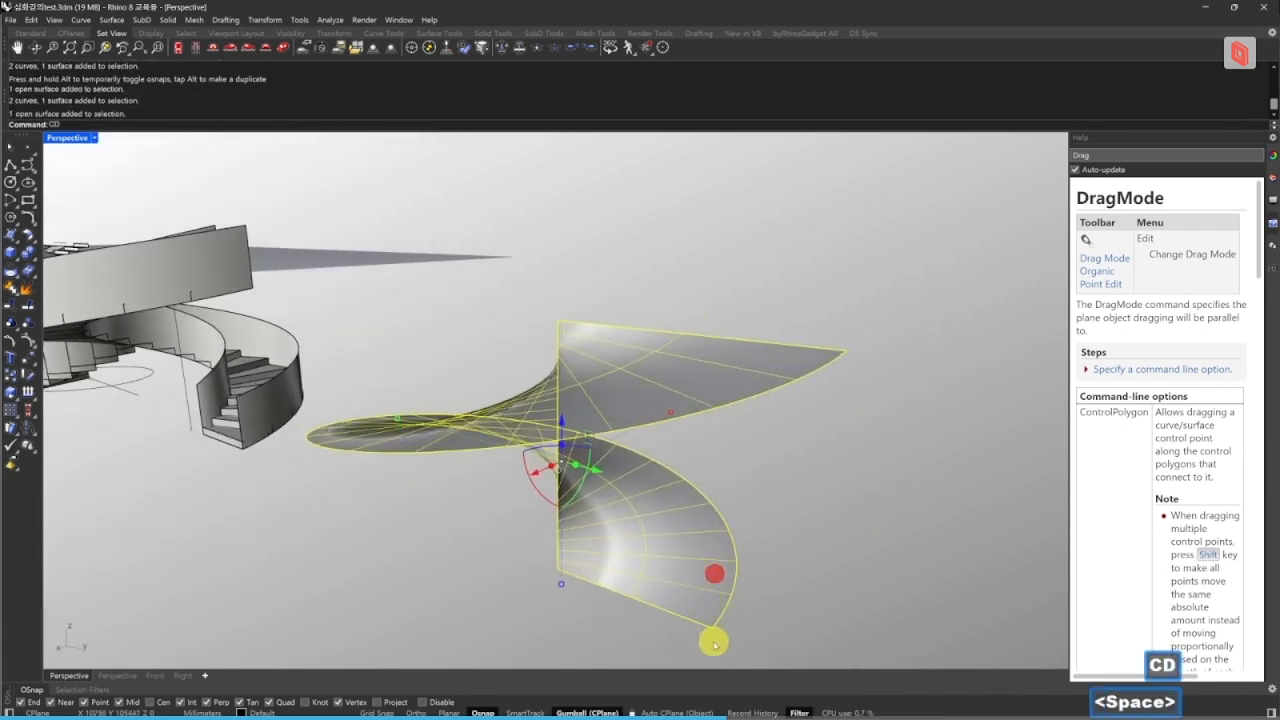
pyautogui.write('cd')
pyautogui.press('space')
pyautogui.click(712, 630)
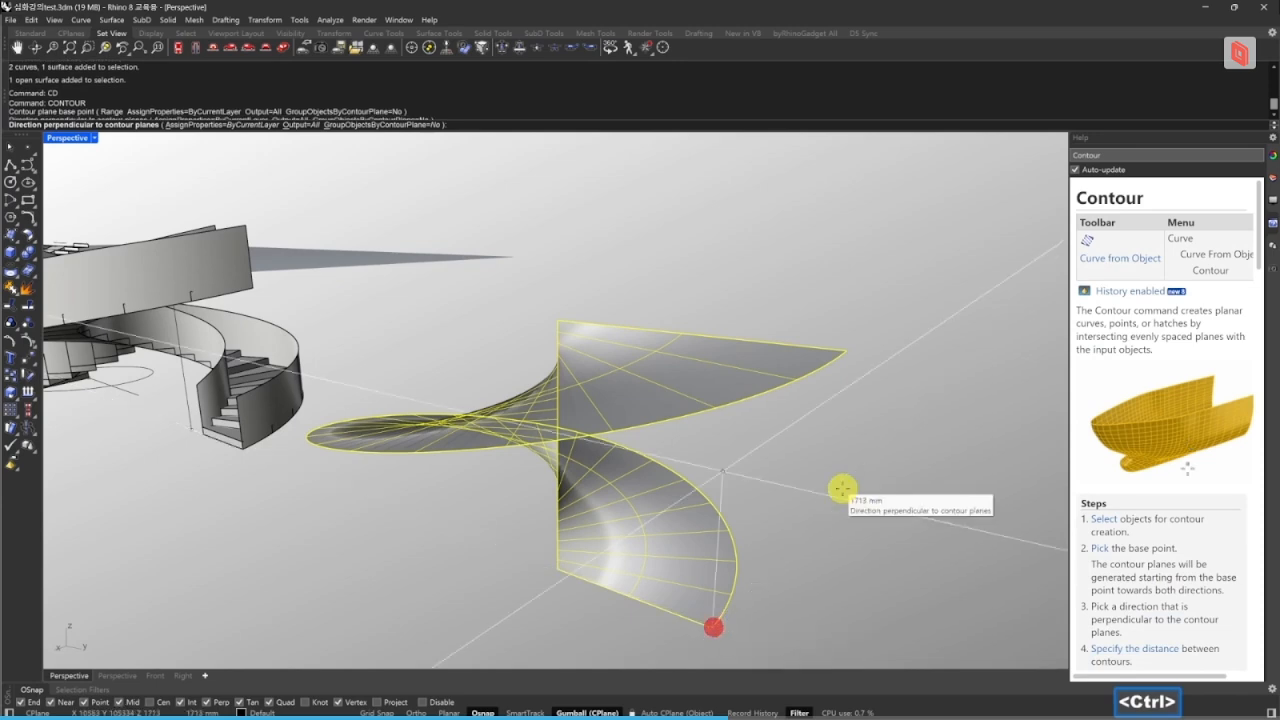
pyautogui.click(843, 486)
pyautogui.press('space')
# - Group the contour curves made on the second helical ramp
pyautogui.moveTo(612, 482); pyautogui.dragTo(636, 498, button='right')
pyautogui.write('g')
pyautogui.press('space')
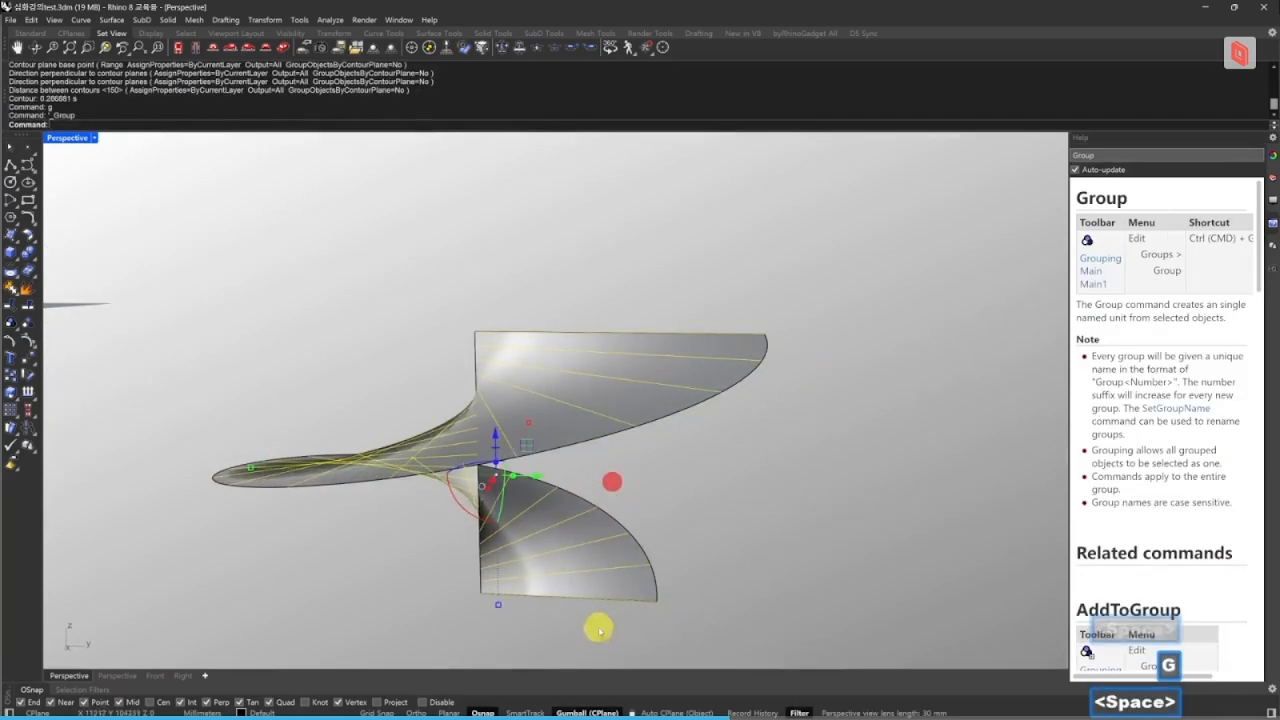
pyautogui.moveTo(571, 583); pyautogui.dragTo(725, 520, button='right')
pyautogui.moveTo(669, 557); pyautogui.dragTo(700, 534, button='right')
pyautogui.scroll(5, 650, 605)
pyautogui.keyDown('shift'); pyautogui.moveTo(621, 610); pyautogui.dragTo(820, 543, button='right'); pyautogui.keyUp('shift')
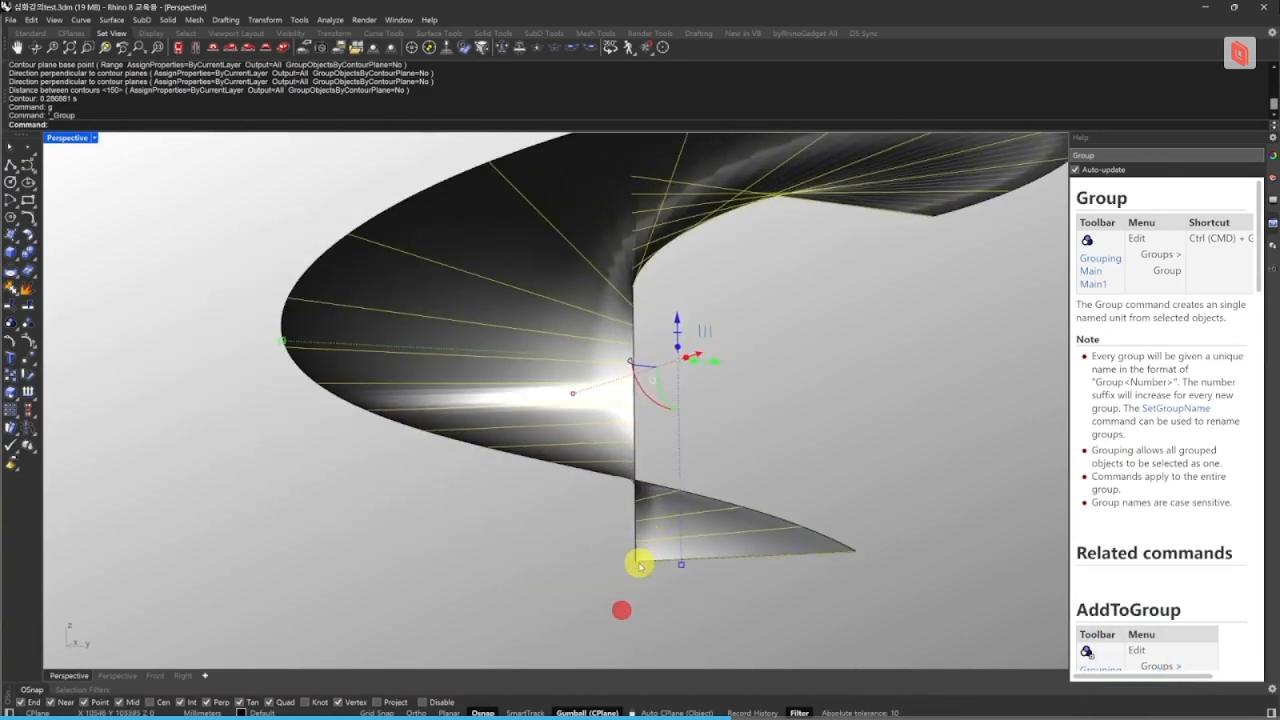
pyautogui.press('Escape')
# - Copy the second ramp's contour group 150 mm straight up, with Vertical set to Yes
pyautogui.scroll(3, 634, 550)
pyautogui.scroll(-3, 635, 541)
pyautogui.moveTo(635, 541); pyautogui.dragTo(737, 531, button='right')
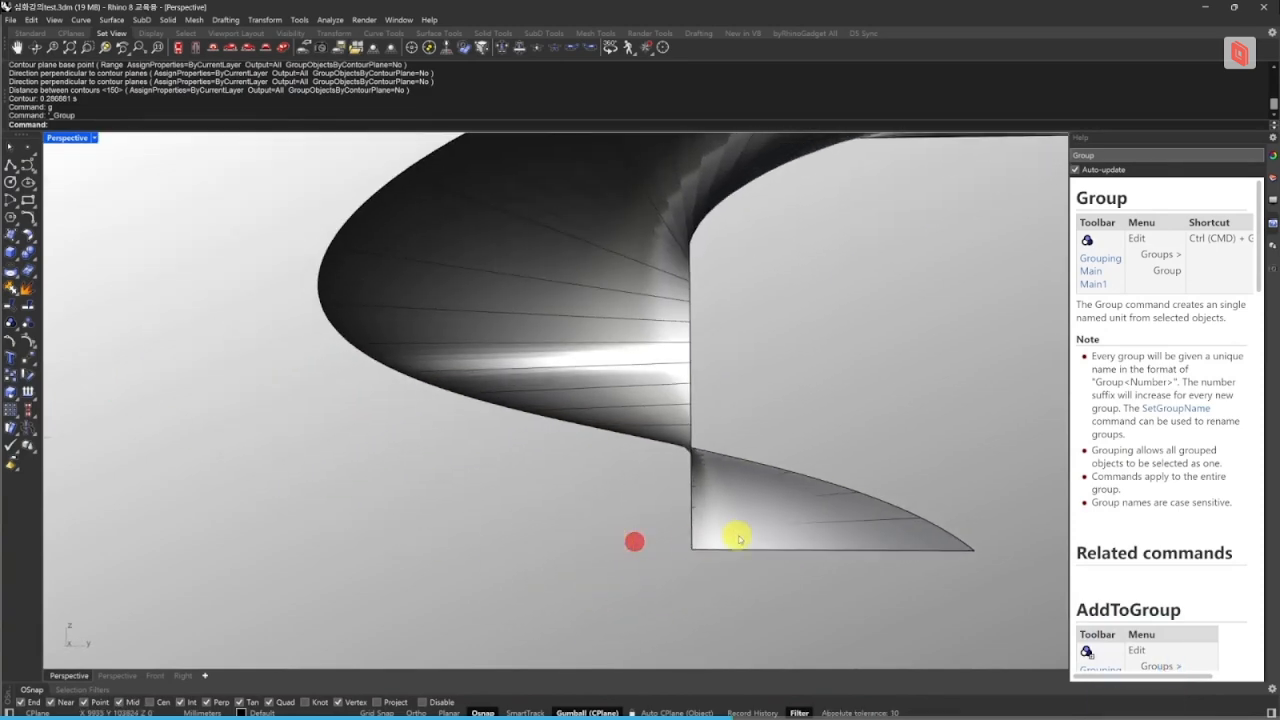
pyautogui.click(735, 530)
pyautogui.click(816, 523)
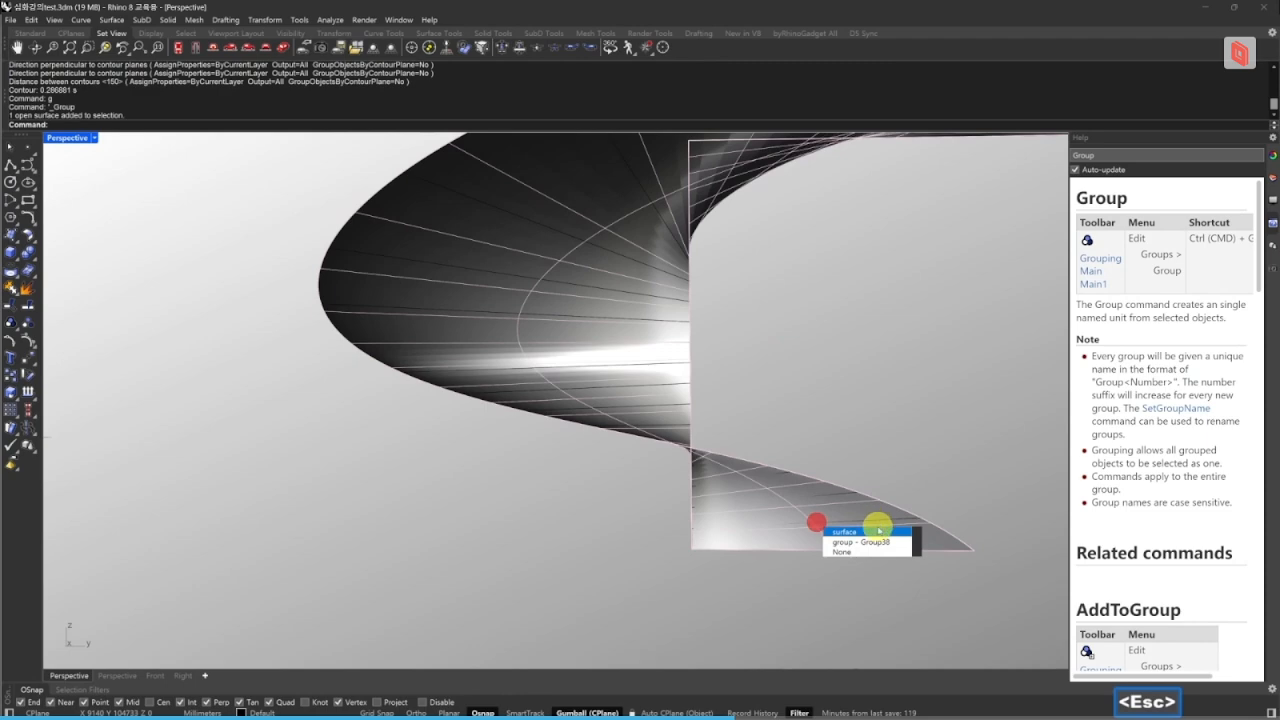
pyautogui.click(875, 540)
pyautogui.scroll(3, 896, 529)
pyautogui.moveTo(896, 529); pyautogui.dragTo(772, 553, button='right')
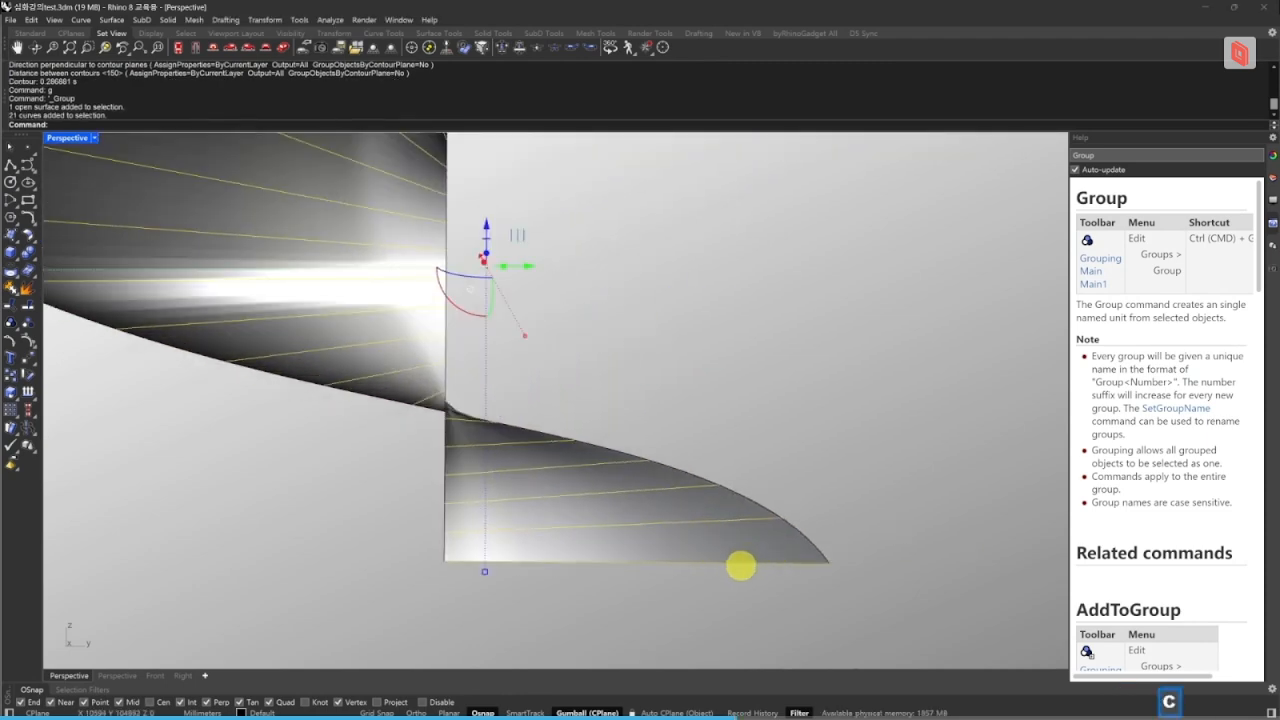
pyautogui.write('cc')
pyautogui.press('space')
pyautogui.click(744, 562)
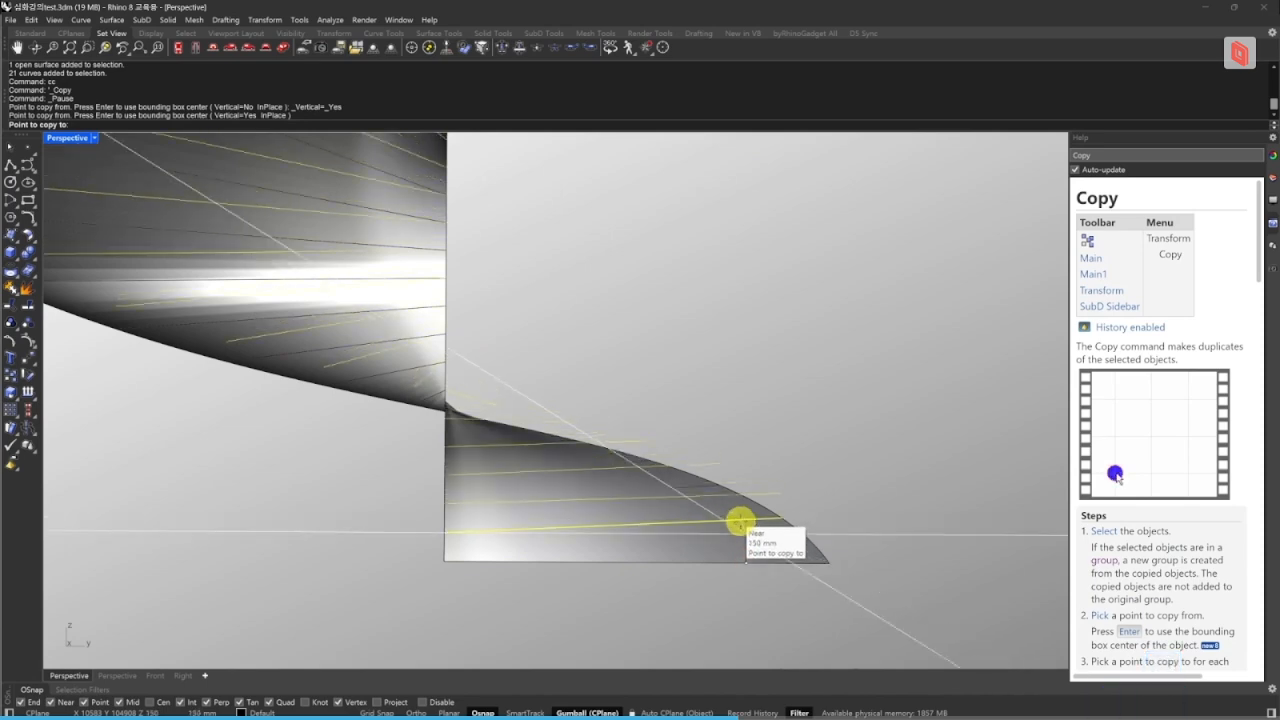
pyautogui.click(740, 522)
pyautogui.press('Escape')
# - Hide the second ramp surface and its central axis line, leaving the contour curves in view
pyautogui.click(730, 551)
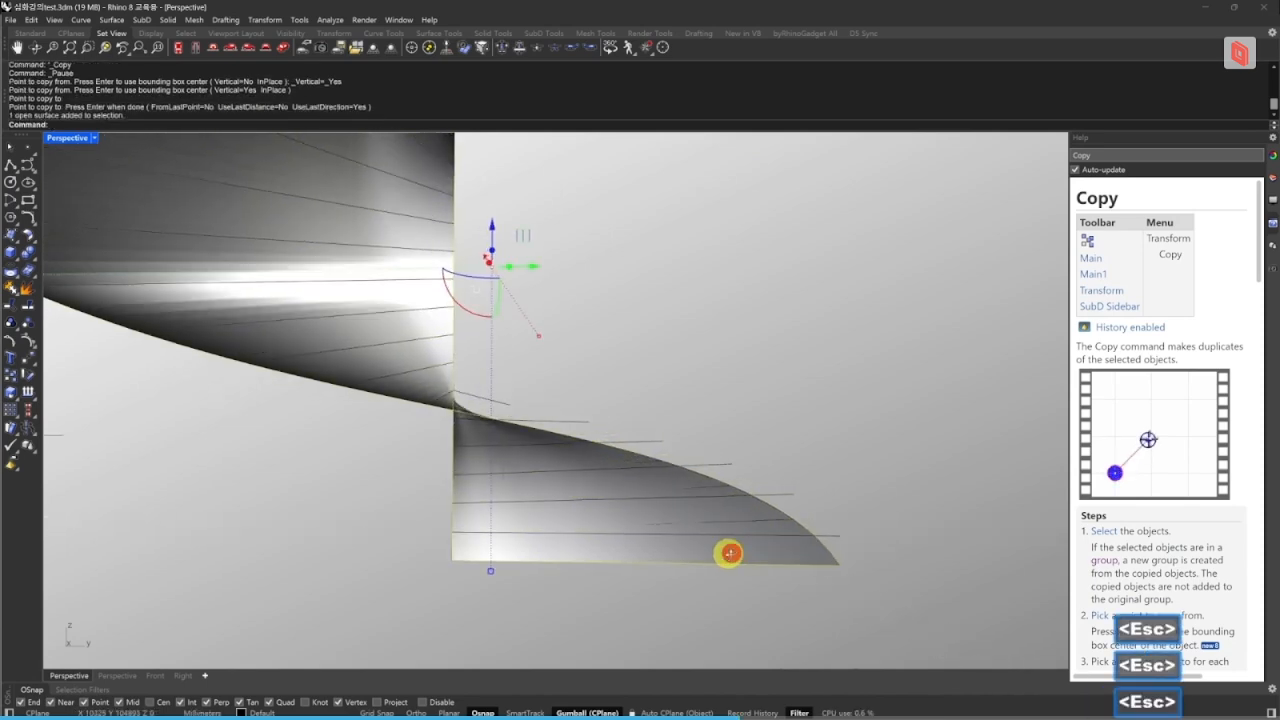
pyautogui.write('h')
pyautogui.press('space')
pyautogui.scroll(2, 466, 509)
pyautogui.scroll(2, 519, 525)
pyautogui.moveTo(519, 525); pyautogui.dragTo(571, 529, button='right')
pyautogui.scroll(4, 426, 538)
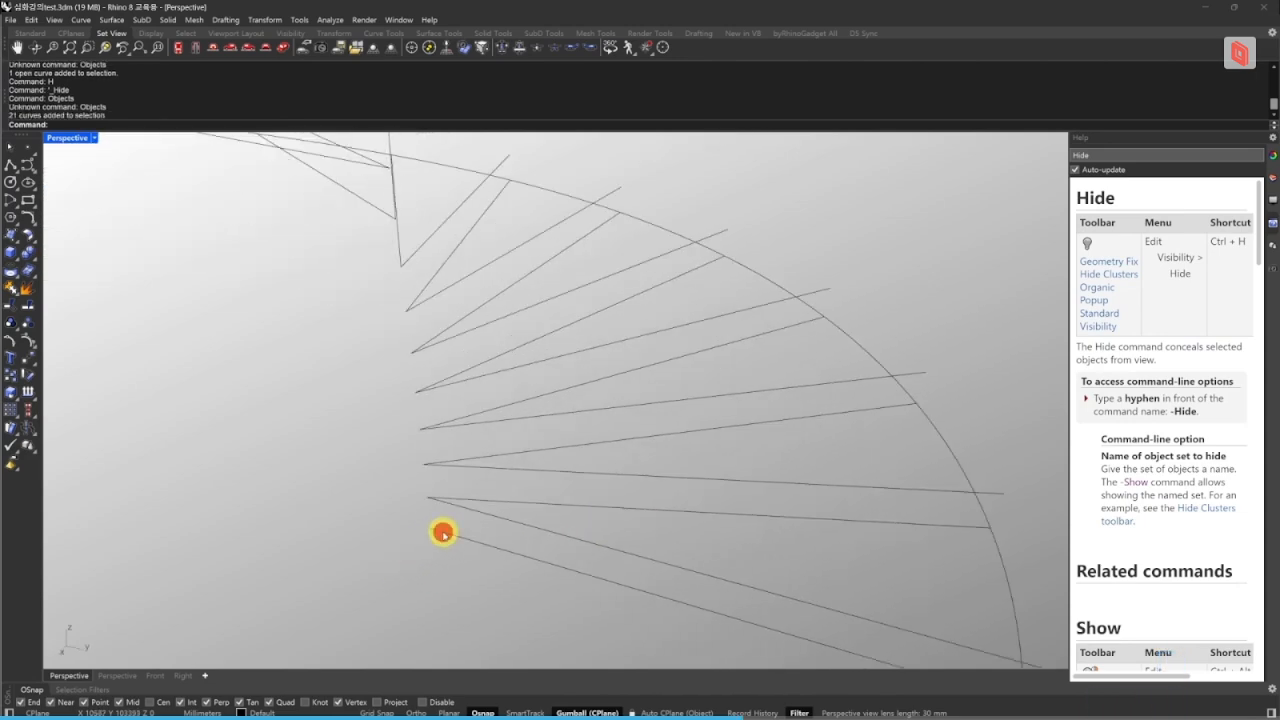
# - Try to loft both contour groups of the second ramp together using Straight sections
pyautogui.rightClick(443, 533)
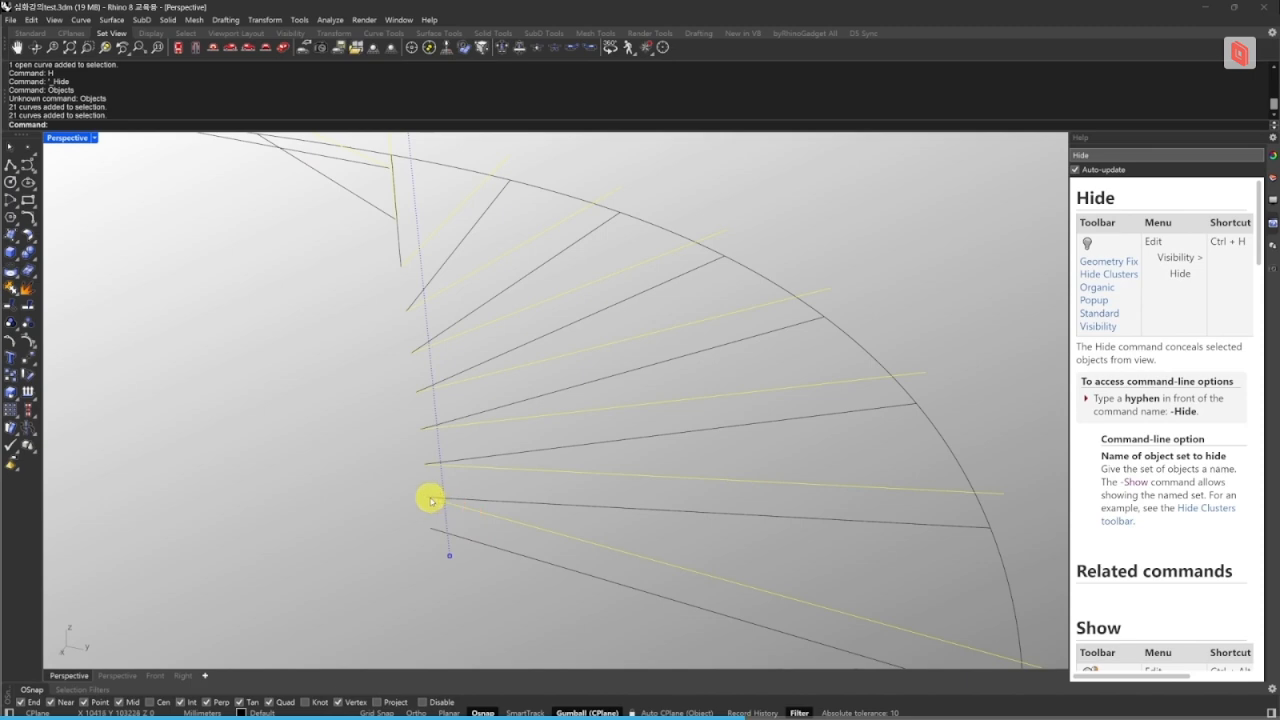
pyautogui.scroll(-4, 443, 518)
pyautogui.moveTo(491, 551); pyautogui.dragTo(556, 584, button='right')
pyautogui.press('Escape')
pyautogui.press('Escape')
pyautogui.moveTo(586, 597); pyautogui.dragTo(545, 518)
pyautogui.moveTo(576, 549)
pyautogui.mouseDown(button='right')
pyautogui.moveTo(574, 537)
pyautogui.moveTo(561, 552)
pyautogui.mouseUp(button='right')
pyautogui.write('lo')
pyautogui.press('space')
pyautogui.scroll(-5, 560, 547)
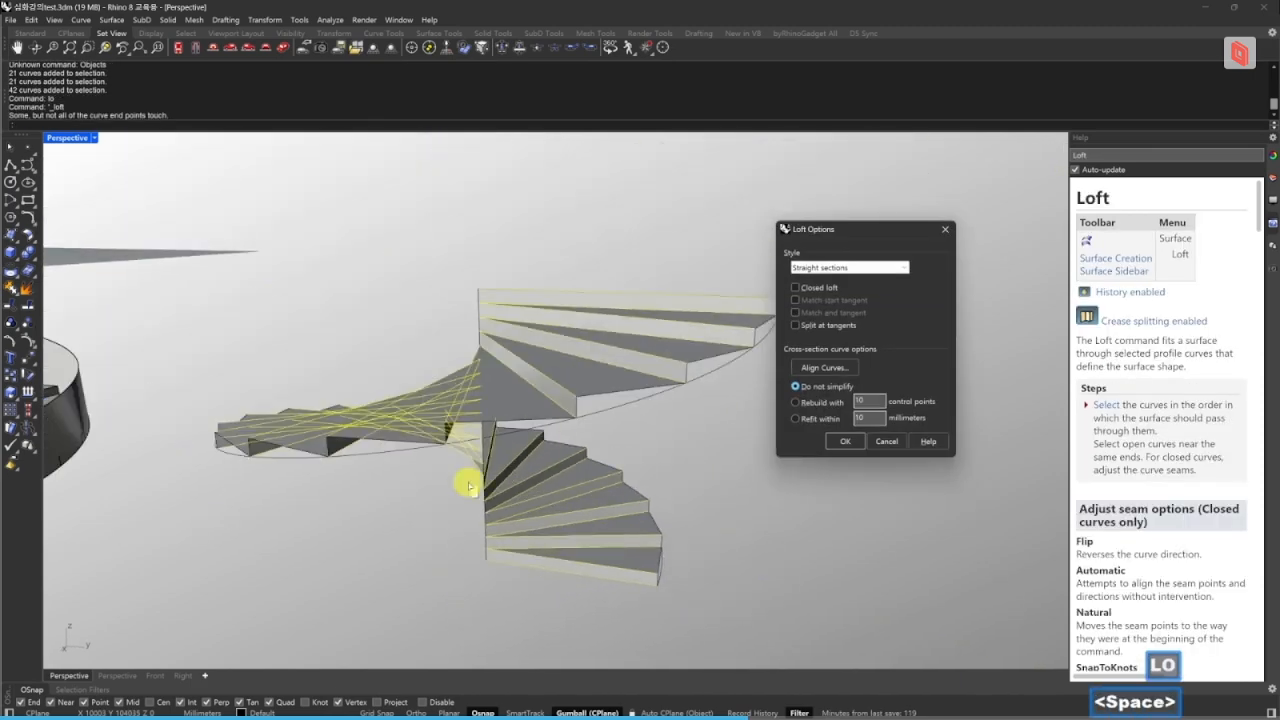
pyautogui.moveTo(508, 493); pyautogui.dragTo(601, 441, button='right')
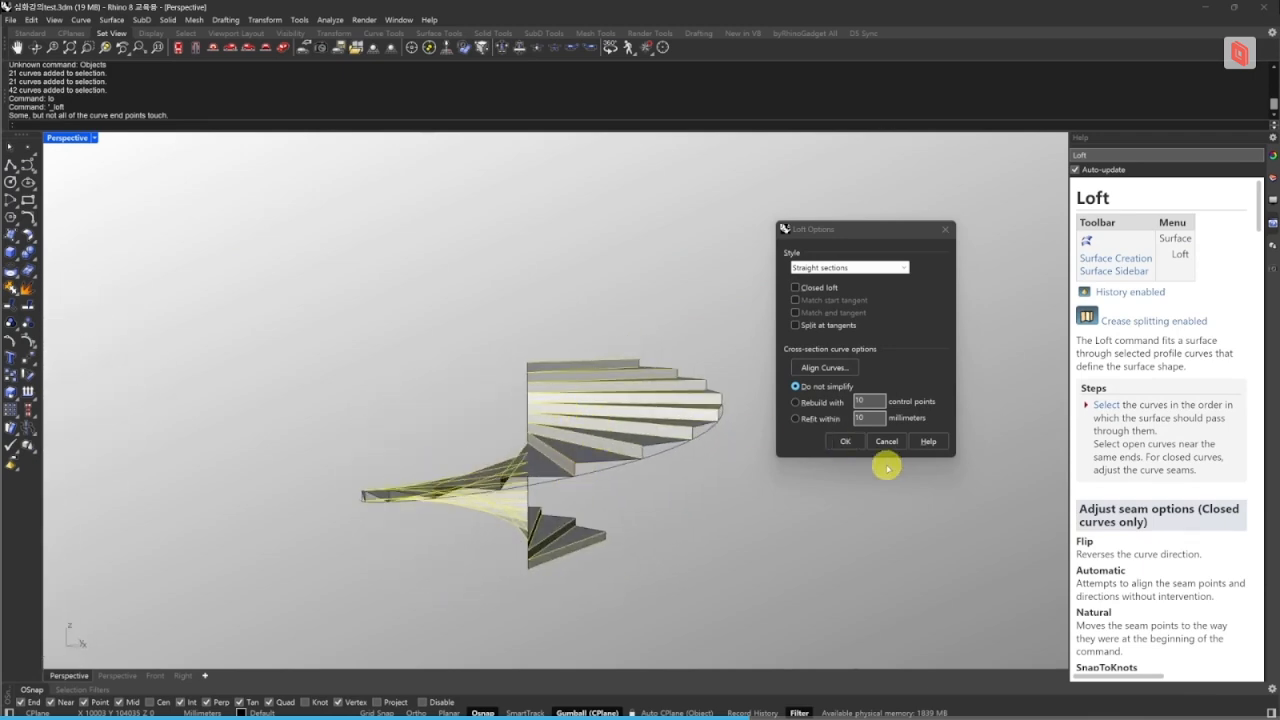
pyautogui.click(849, 442)
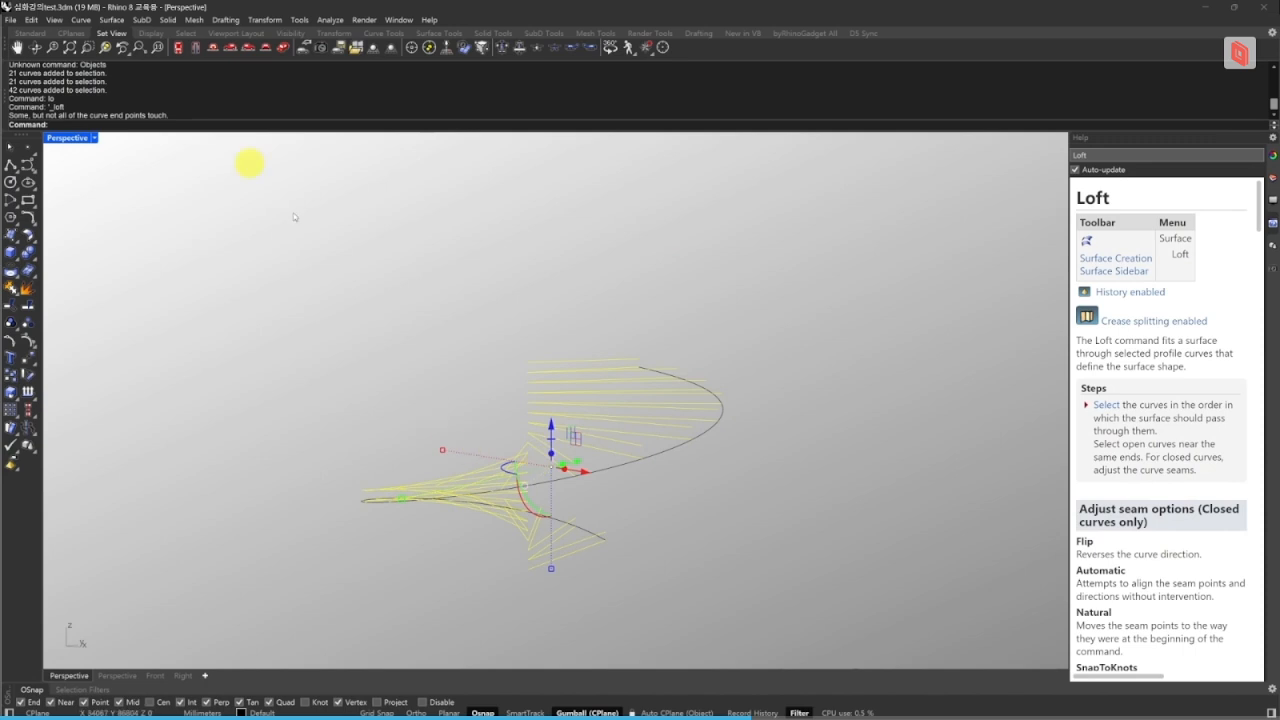
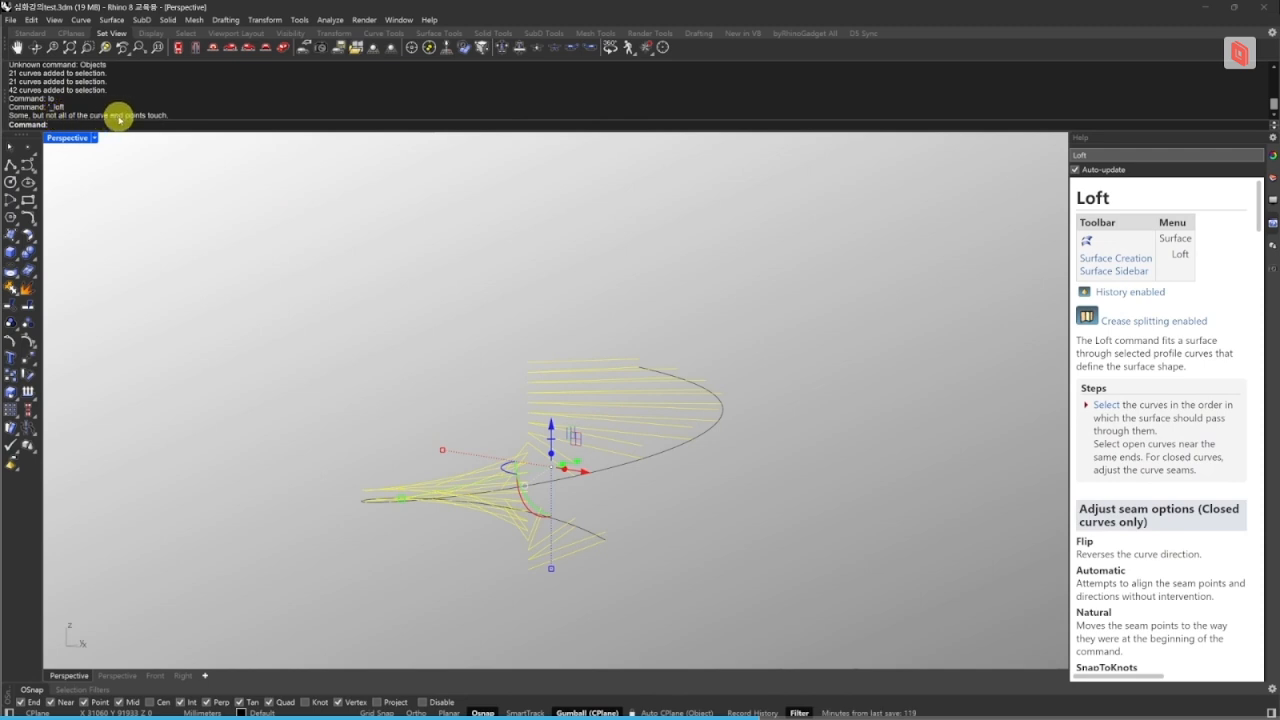
# - Delete the topmost and bottommost individual curves from the second ramp's contour groups
pyautogui.click(783, 354)
pyautogui.moveTo(612, 358); pyautogui.dragTo(518, 373, button='right')
pyautogui.keyDown('ctrl'); pyautogui.click(517, 370); pyautogui.keyUp('ctrl')
pyautogui.scroll(2, 547, 546)
pyautogui.keyDown('ctrl'); pyautogui.click(543, 545); pyautogui.keyUp('ctrl')
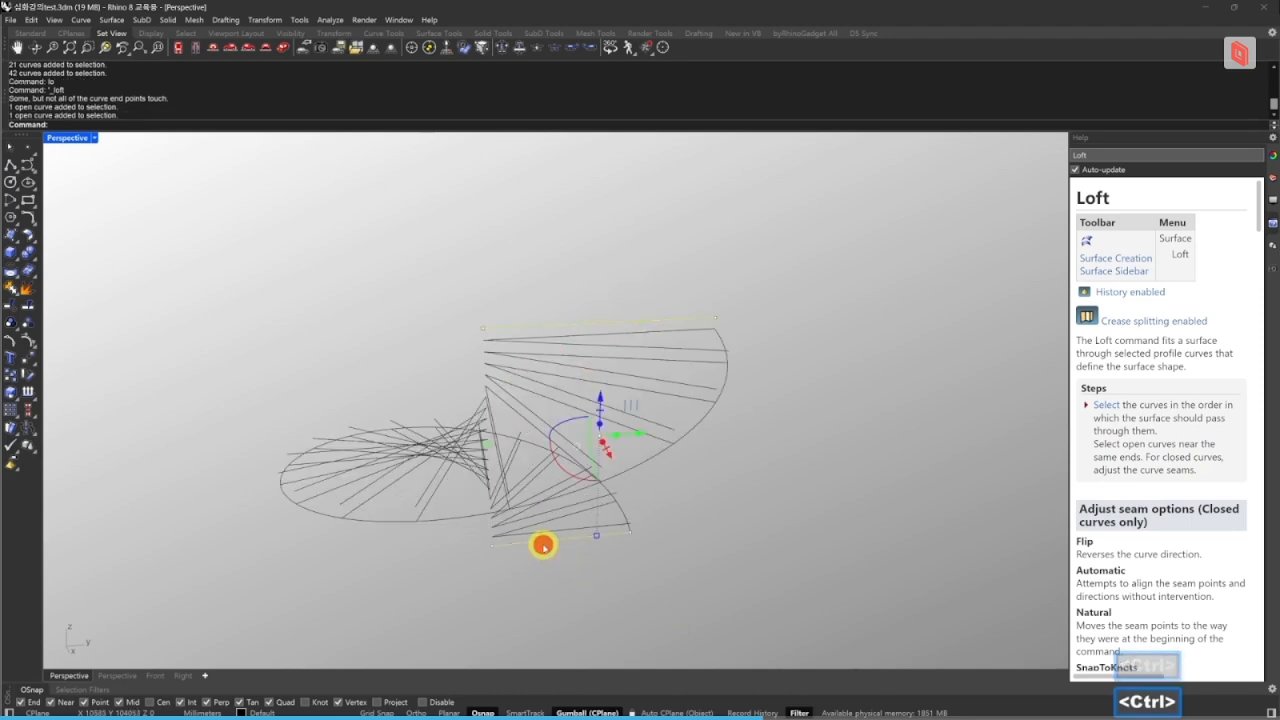
pyautogui.write('e')
pyautogui.press('space')
# - Try to loft the remaining contour curves of the second ramp using Straight sections
pyautogui.moveTo(571, 551); pyautogui.dragTo(509, 525)
pyautogui.scroll(3, 521, 546)
pyautogui.write('lo')
pyautogui.press('space')
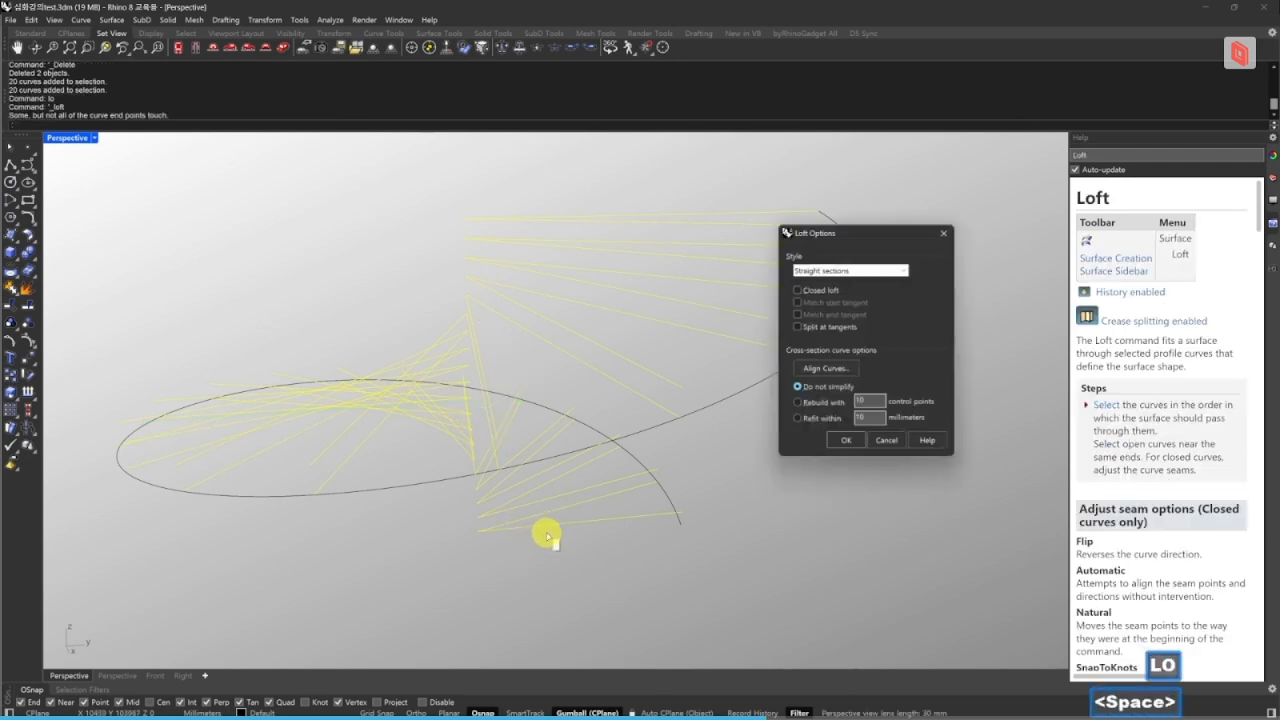
pyautogui.press('space')
pyautogui.press('Escape')
# - Undo the deletion of the topmost and bottommost contour curves and clear the selection
pyautogui.hotkey('ctrl', 'z')
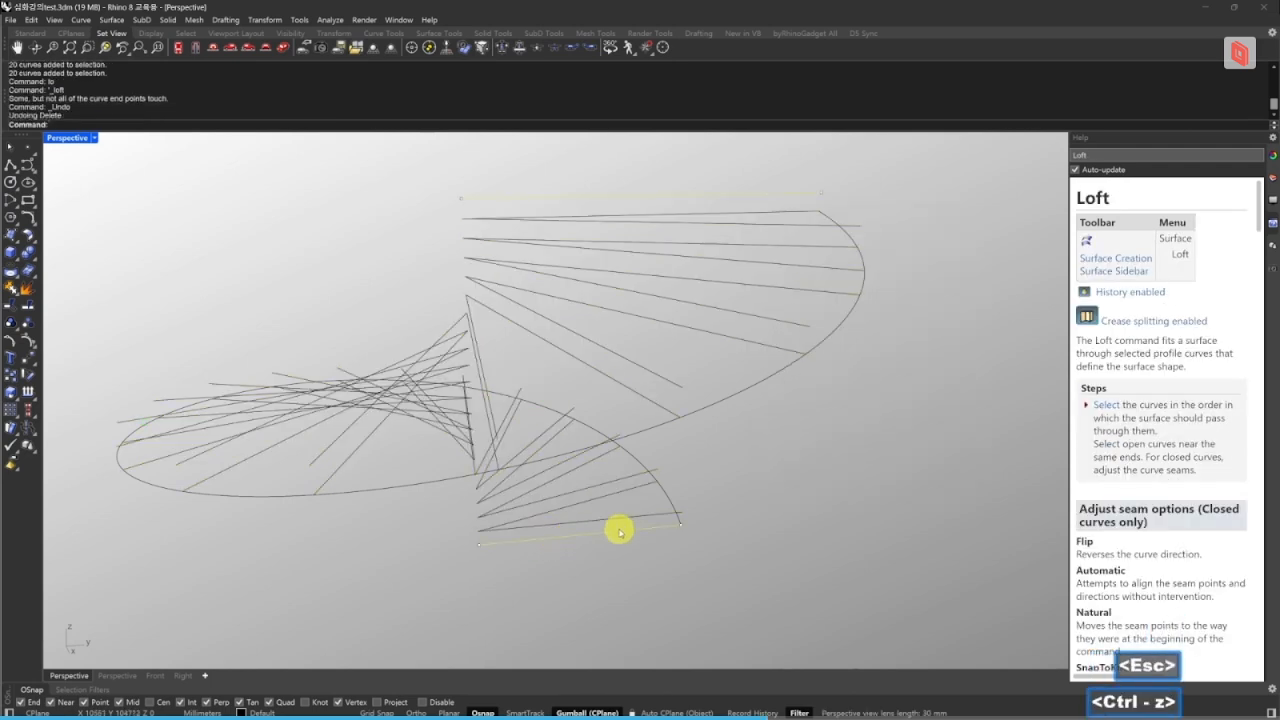
pyautogui.press('Escape')
pyautogui.scroll(-4, 614, 531)
pyautogui.press('Escape')
pyautogui.press('Escape')
pyautogui.scroll(5, 593, 530)
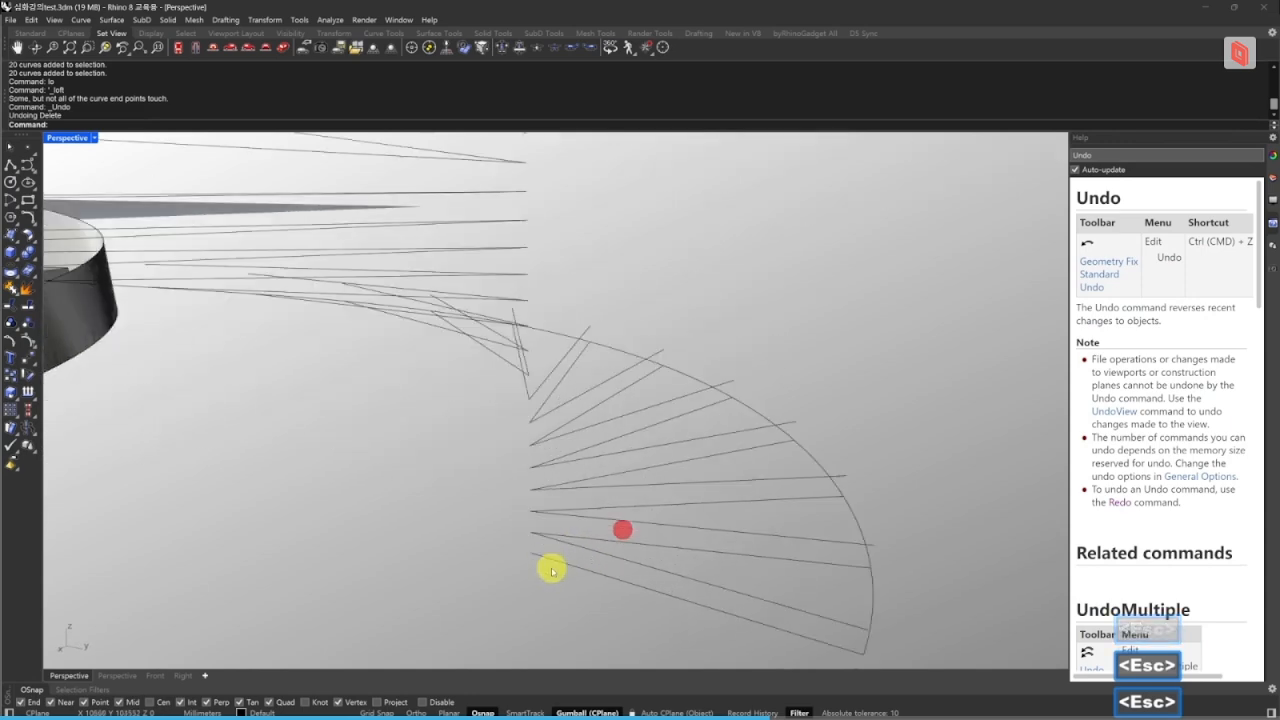
# - Examine the inner ends of the second ramp's contour curves, where the original and copied groups meet at the axis
pyautogui.click(557, 525)
pyautogui.scroll(-4, 557, 526)
pyautogui.moveTo(557, 526); pyautogui.dragTo(612, 520, button='right')
pyautogui.scroll(6, 562, 341)
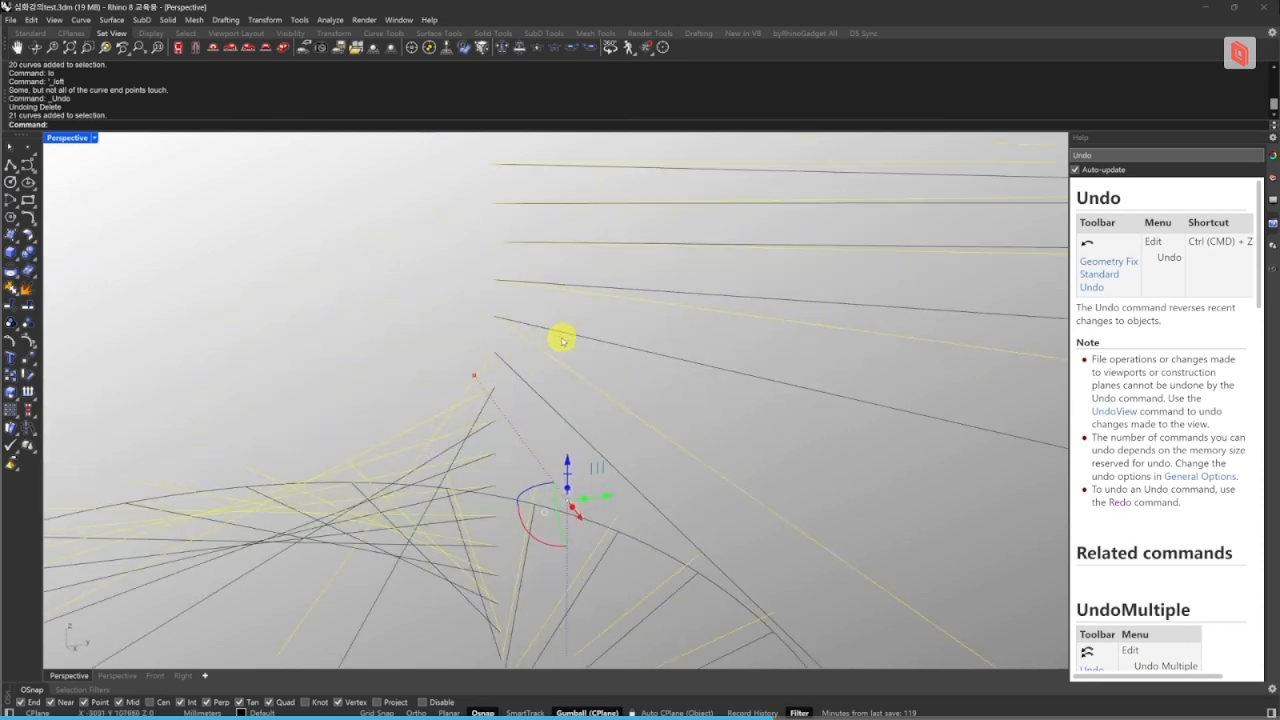
pyautogui.press('space')
pyautogui.scroll(4, 530, 312)
pyautogui.moveTo(523, 306); pyautogui.dragTo(509, 366, button='right')
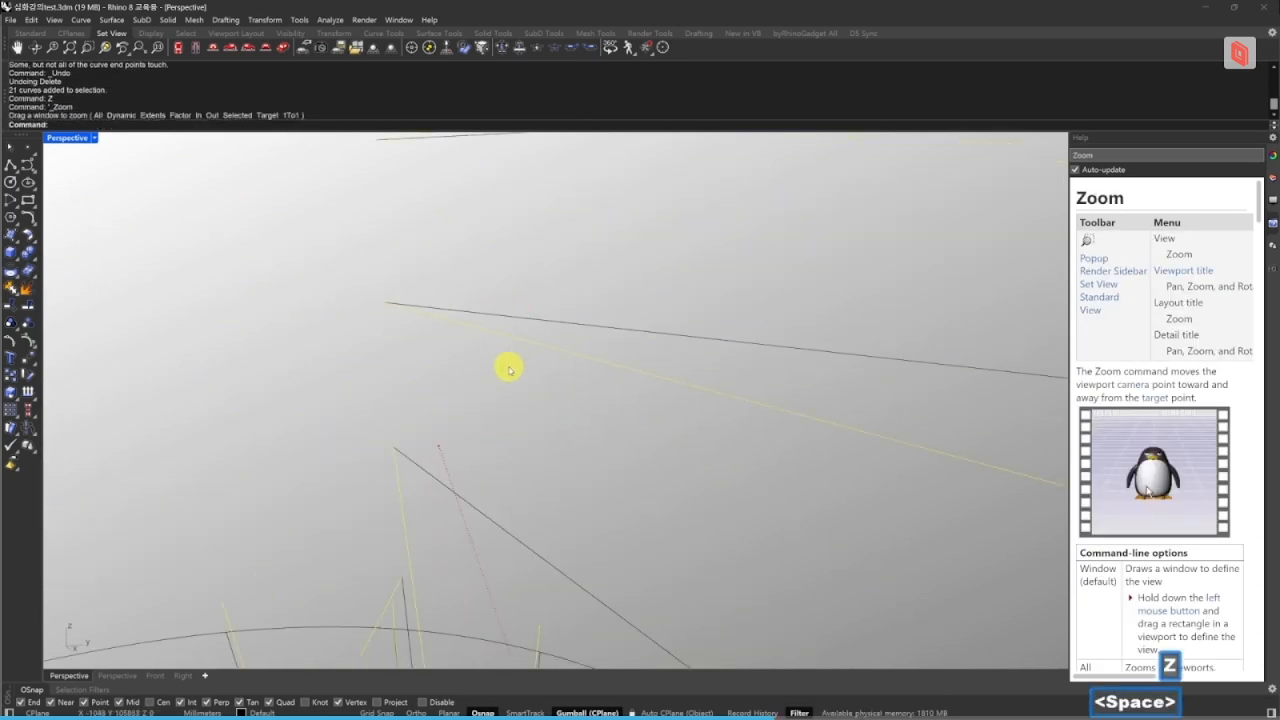
pyautogui.scroll(-7, 509, 368)
pyautogui.moveTo(454, 426); pyautogui.dragTo(638, 392, button='right')
pyautogui.scroll(2, 600, 375)
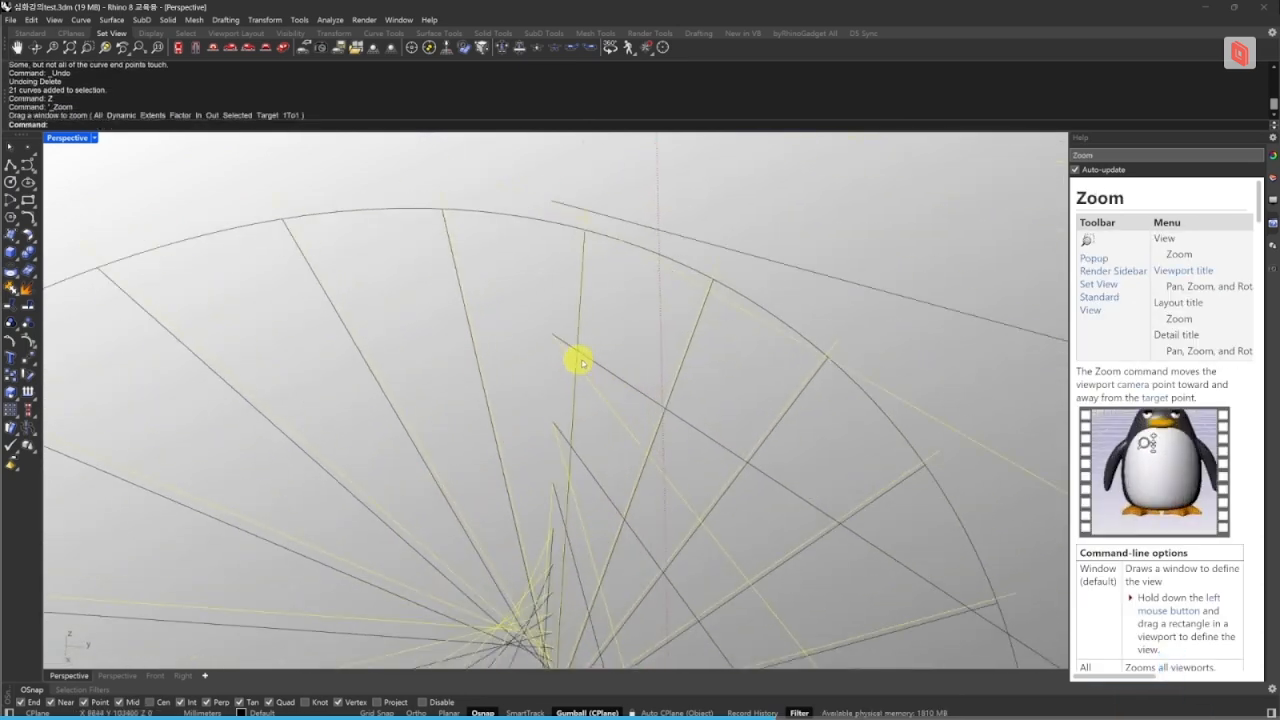
pyautogui.press('Escape')
pyautogui.press('Escape')
pyautogui.moveTo(555, 346)
pyautogui.mouseDown(button='right')
pyautogui.moveTo(557, 309)
pyautogui.moveTo(543, 344)
pyautogui.moveTo(550, 389)
pyautogui.moveTo(834, 400)
pyautogui.moveTo(371, 360)
pyautogui.moveTo(523, 397)
pyautogui.moveTo(538, 328)
pyautogui.mouseUp(button='right')
pyautogui.click(555, 309)
pyautogui.press('Escape')
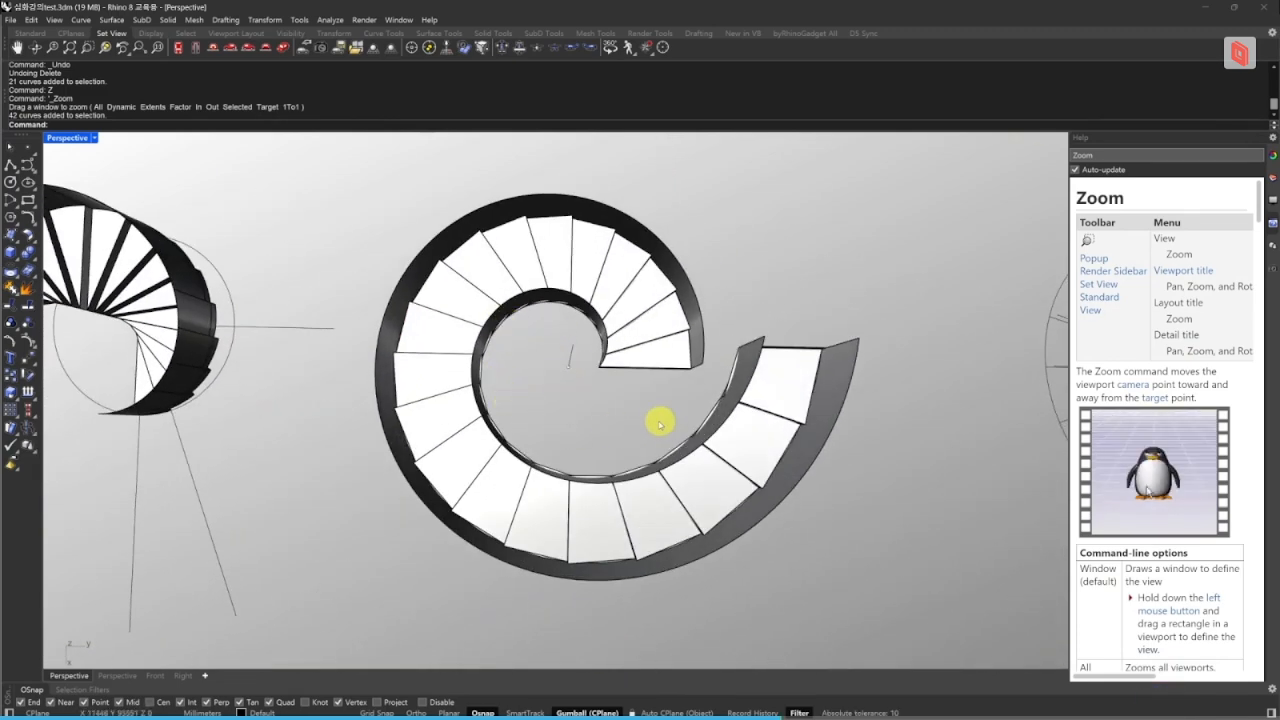
# - Compare the original and copied contour groups at the lower end of the second ramp, checking each group's curve positions
pyautogui.moveTo(660, 423); pyautogui.dragTo(604, 383, button='right')
pyautogui.moveTo(658, 496); pyautogui.dragTo(423, 426, button='right')
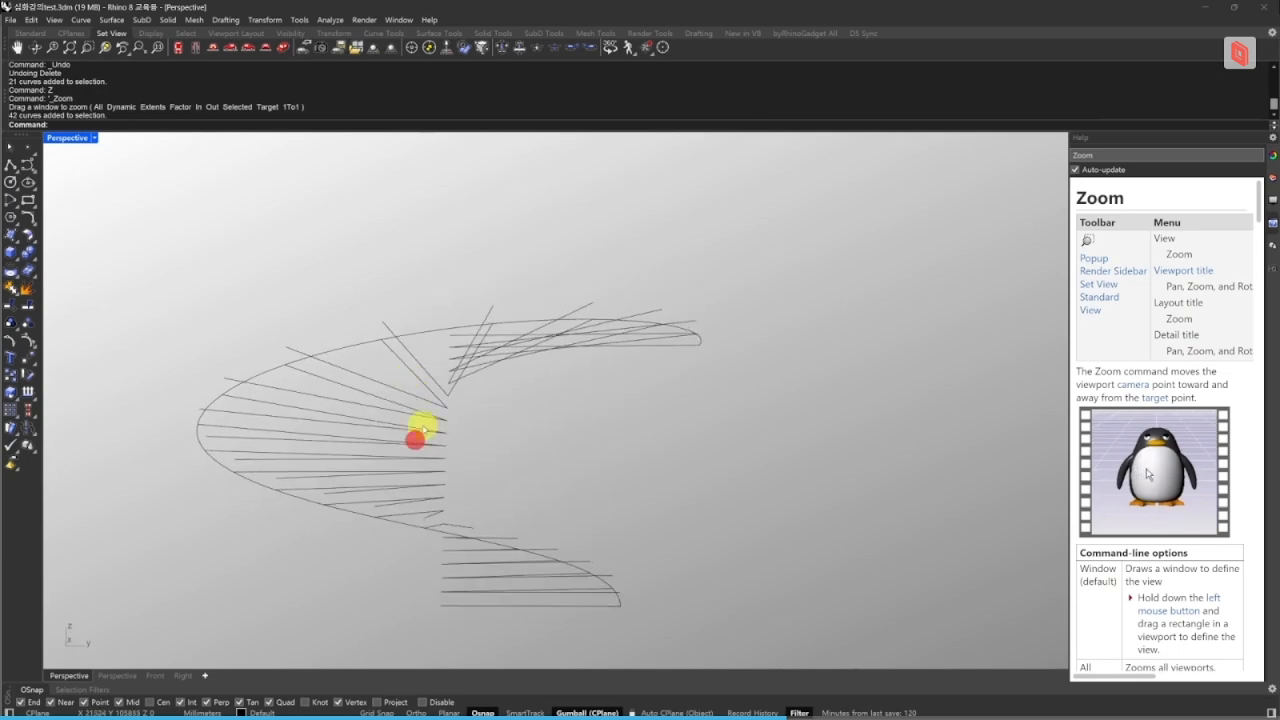
pyautogui.scroll(5, 481, 612)
pyautogui.write('z')
pyautogui.press('space')
pyautogui.moveTo(481, 612); pyautogui.dragTo(410, 519)
pyautogui.moveTo(469, 526); pyautogui.dragTo(577, 536, button='right')
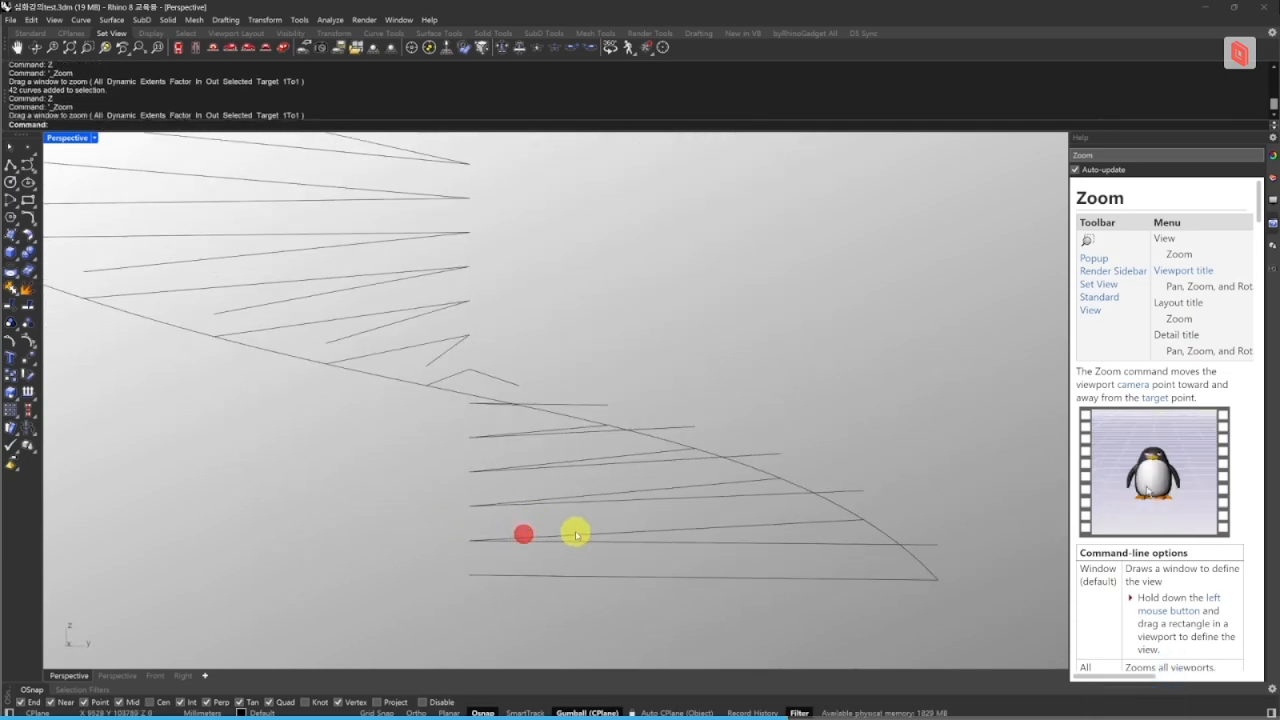
pyautogui.click(623, 537)
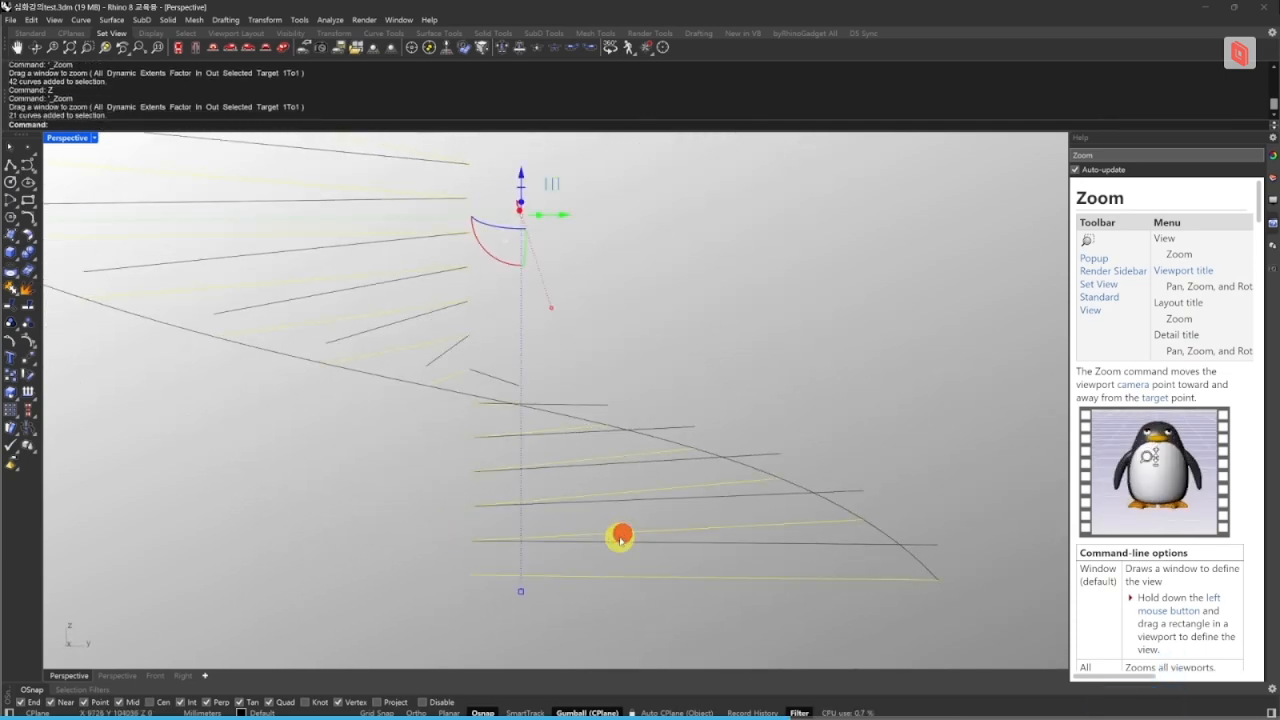
pyautogui.scroll(-2, 556, 512)
pyautogui.keyDown('shift'); pyautogui.moveTo(477, 337); pyautogui.dragTo(494, 377, button='right'); pyautogui.keyUp('shift')
pyautogui.moveTo(717, 577); pyautogui.dragTo(578, 589, button='right')
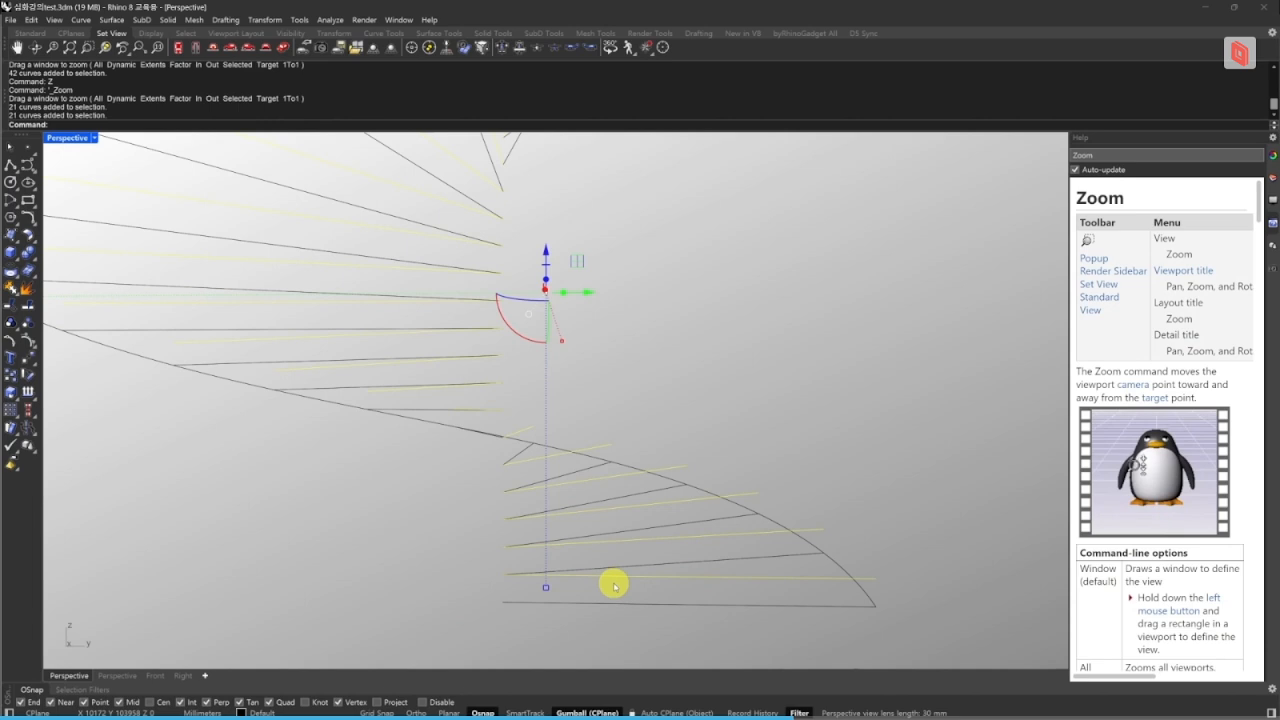
# - Try to move the upper contour group vertically by 0.01, and undo that move
pyautogui.moveTo(551, 334); pyautogui.dragTo(535, 337, button='right')
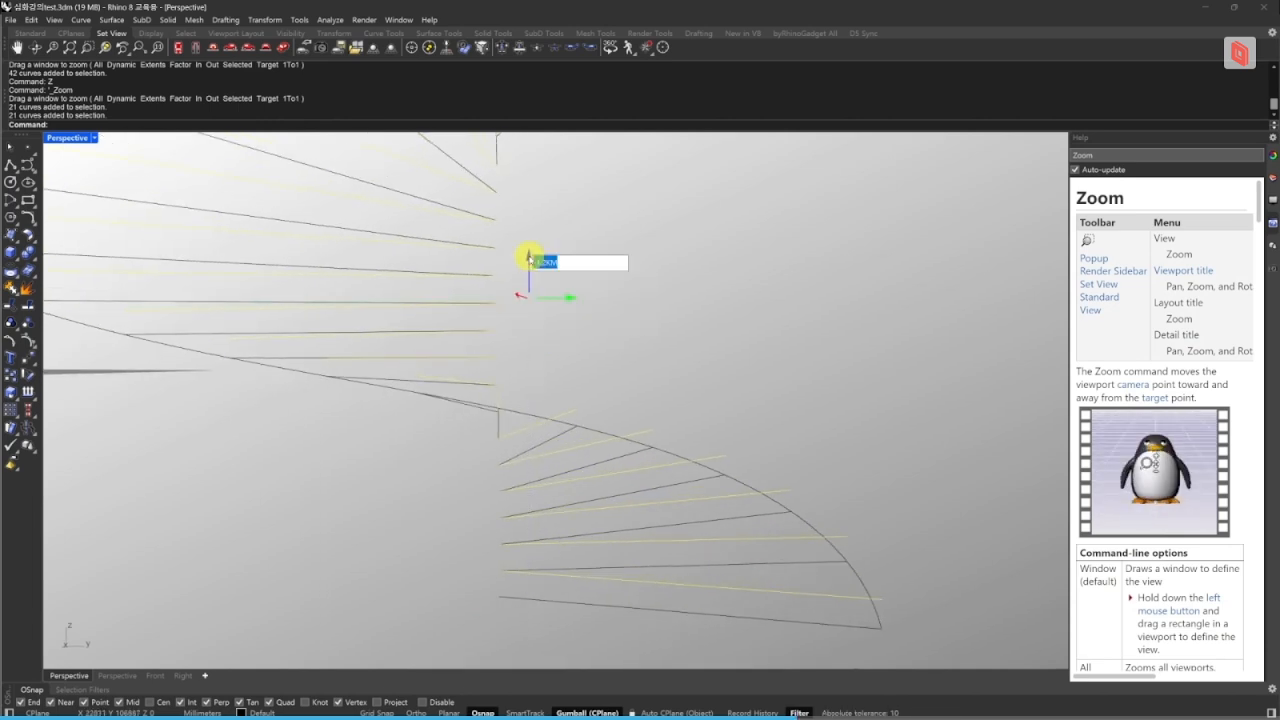
pyautogui.write('0.01')
pyautogui.press('Return')
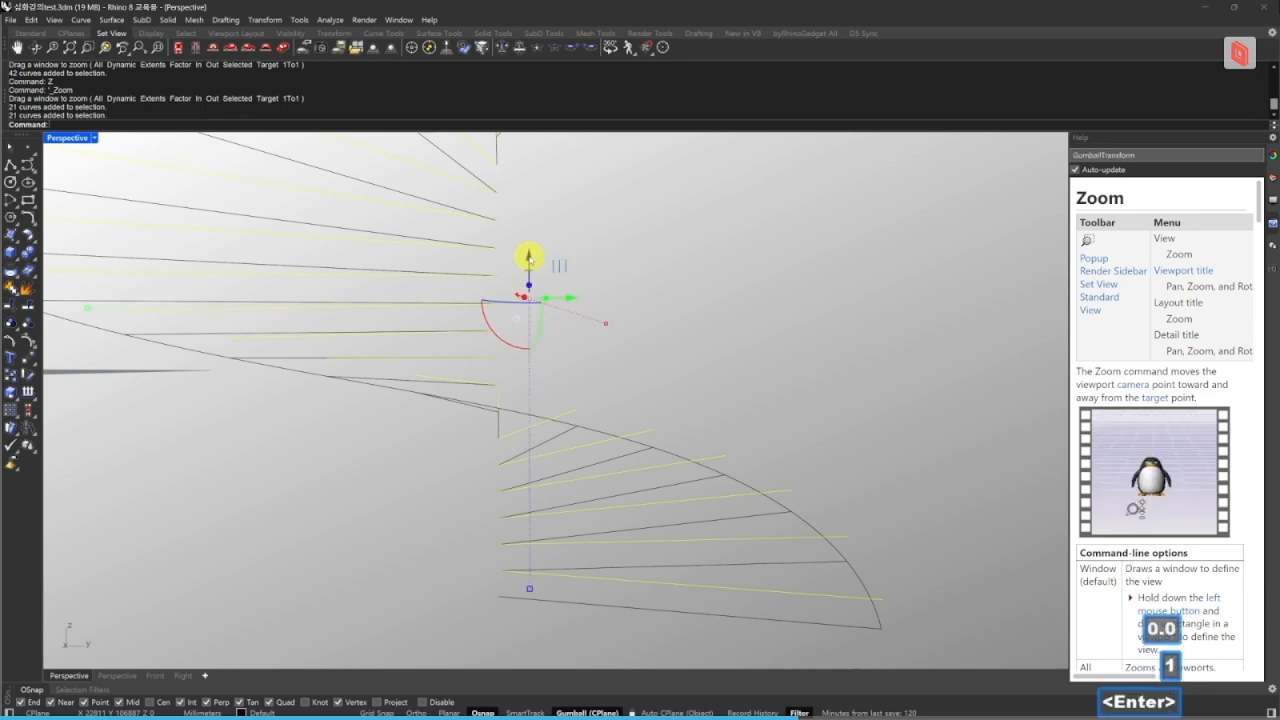
pyautogui.press('Escape')
pyautogui.hotkey('ctrl', 'z')
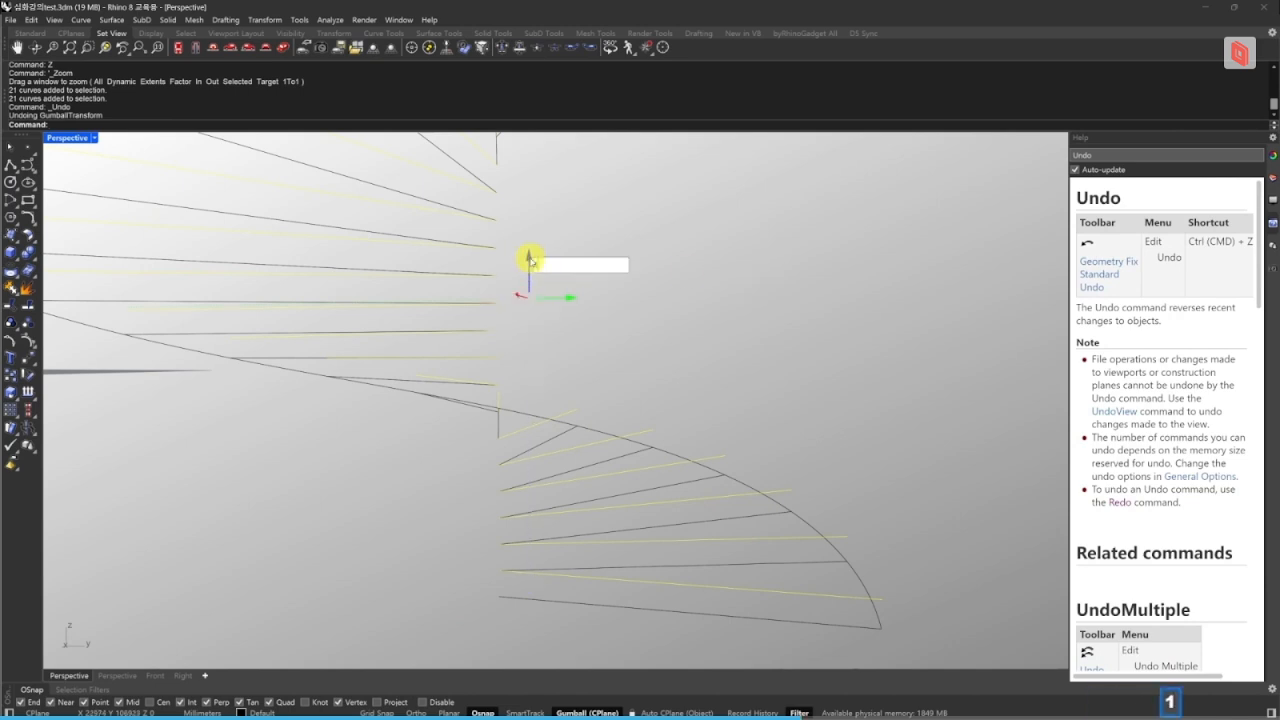
pyautogui.press('Escape')
pyautogui.press('Escape')
# - Set the document's absolute tolerance to 0.01 units
pyautogui.press('F4')
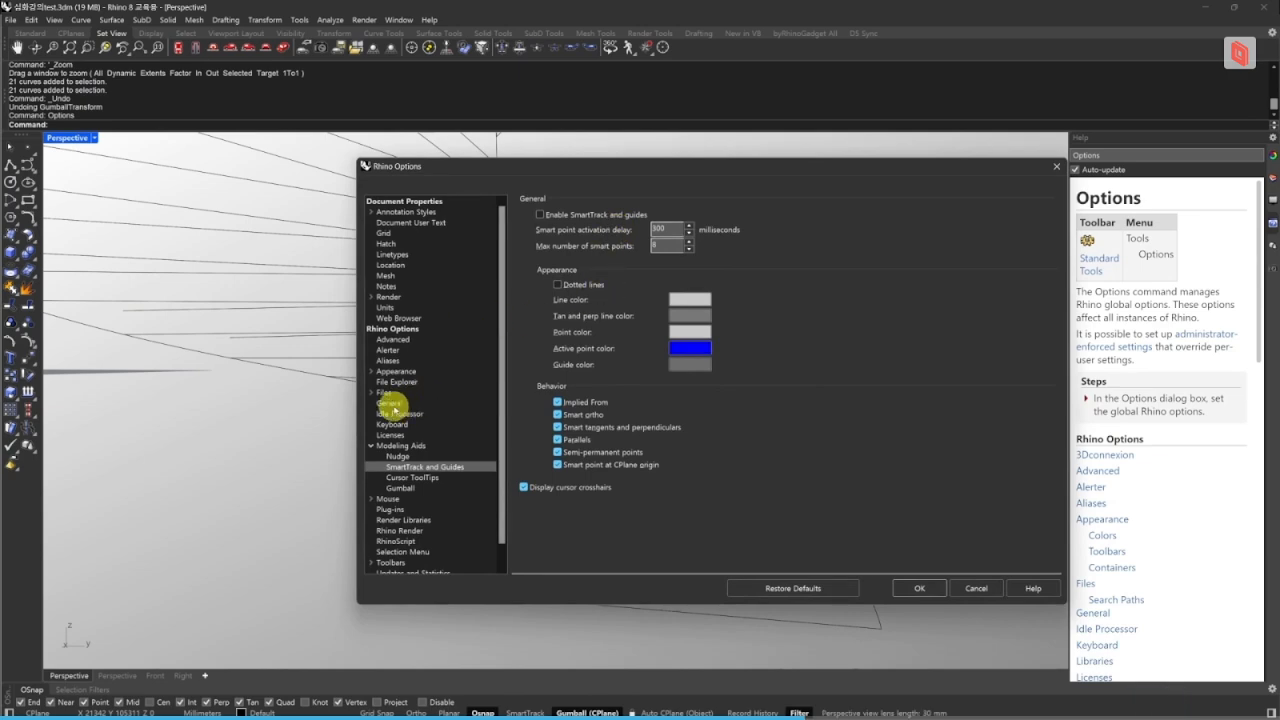
pyautogui.click(398, 307)
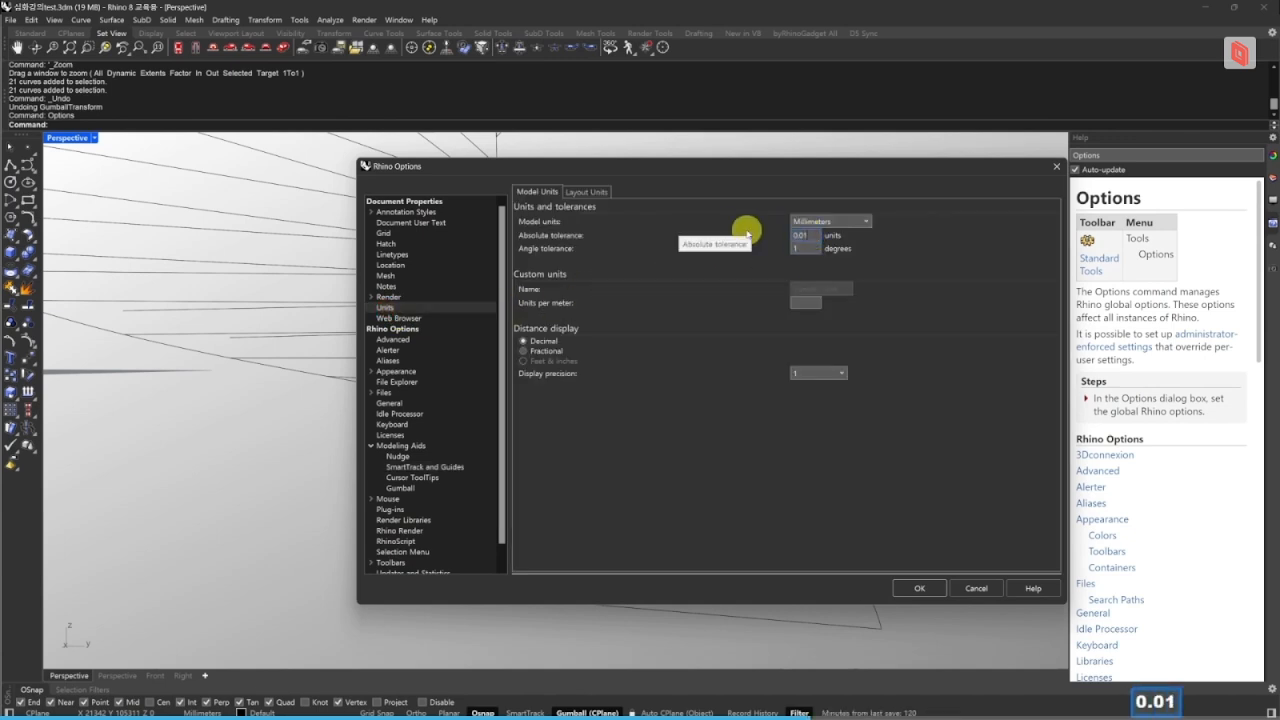
pyautogui.click(916, 590)
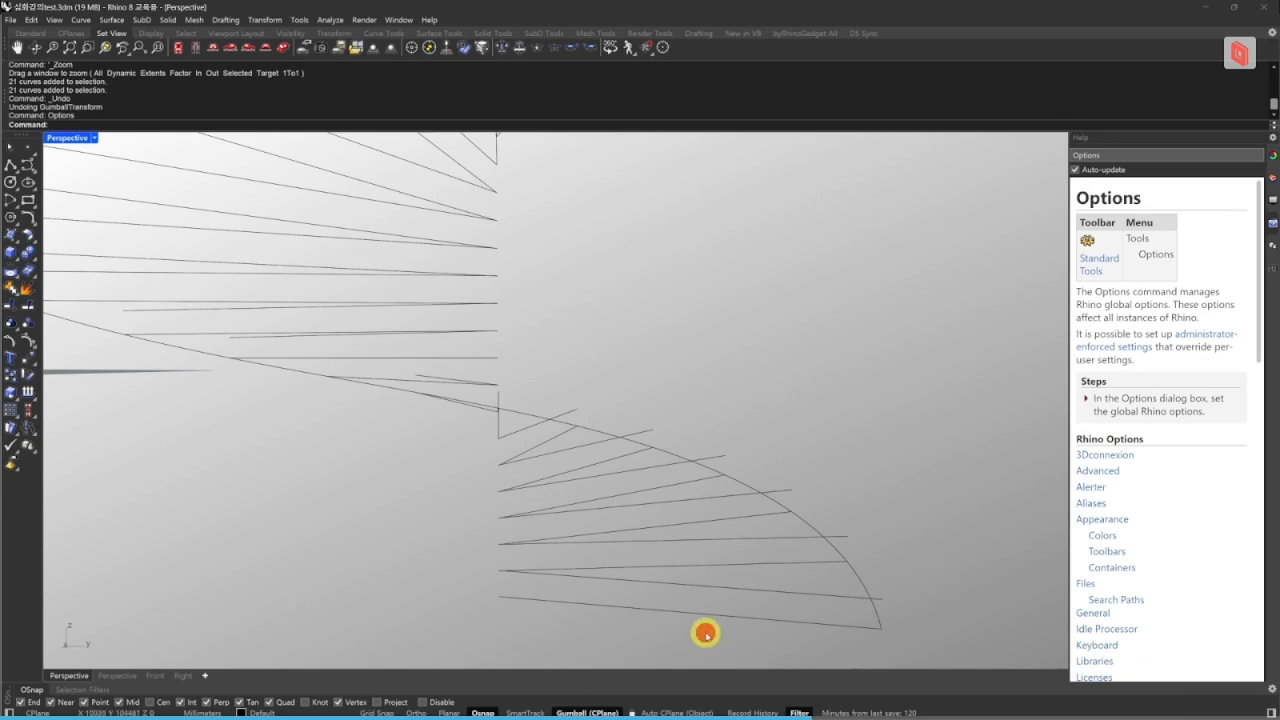
# - Try to loft both contour groups of the second ramp together with the Normal style, and undo the loft
pyautogui.moveTo(706, 632); pyautogui.dragTo(658, 578)
pyautogui.write('lo')
pyautogui.press('space')
pyautogui.press('space')
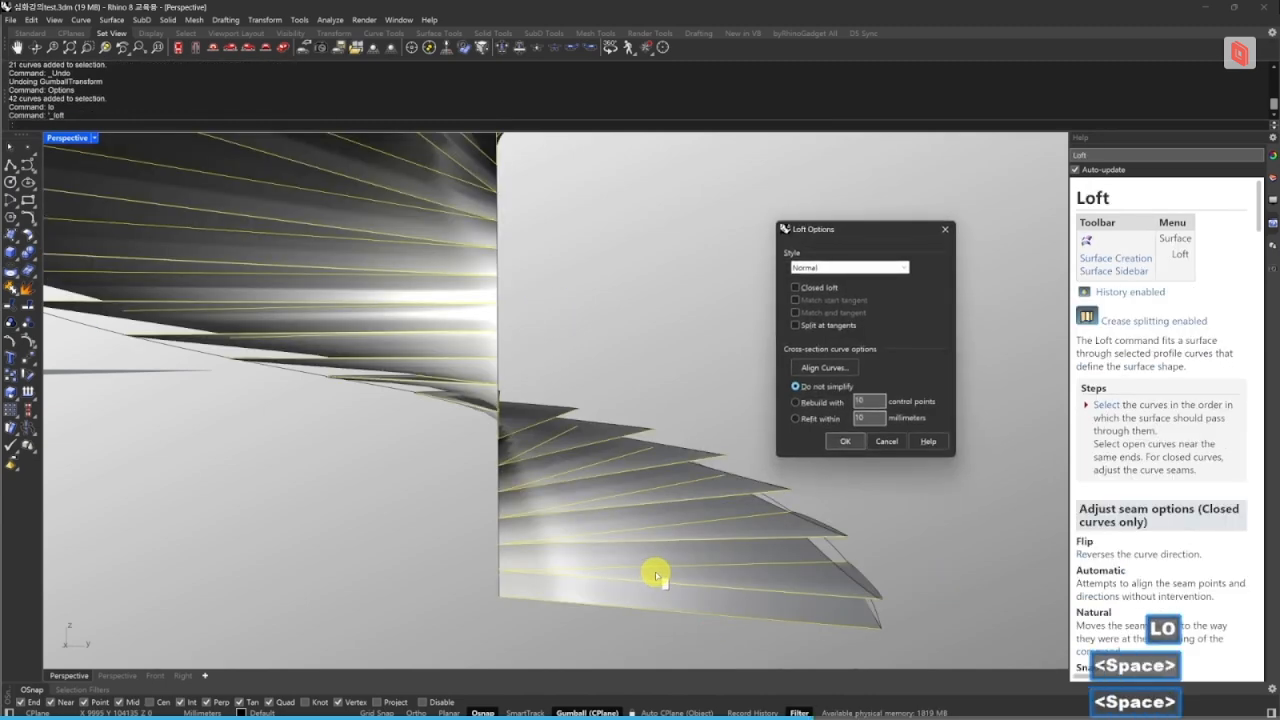
pyautogui.press('Escape')
pyautogui.press('Escape')
pyautogui.hotkey('ctrl', 'z')
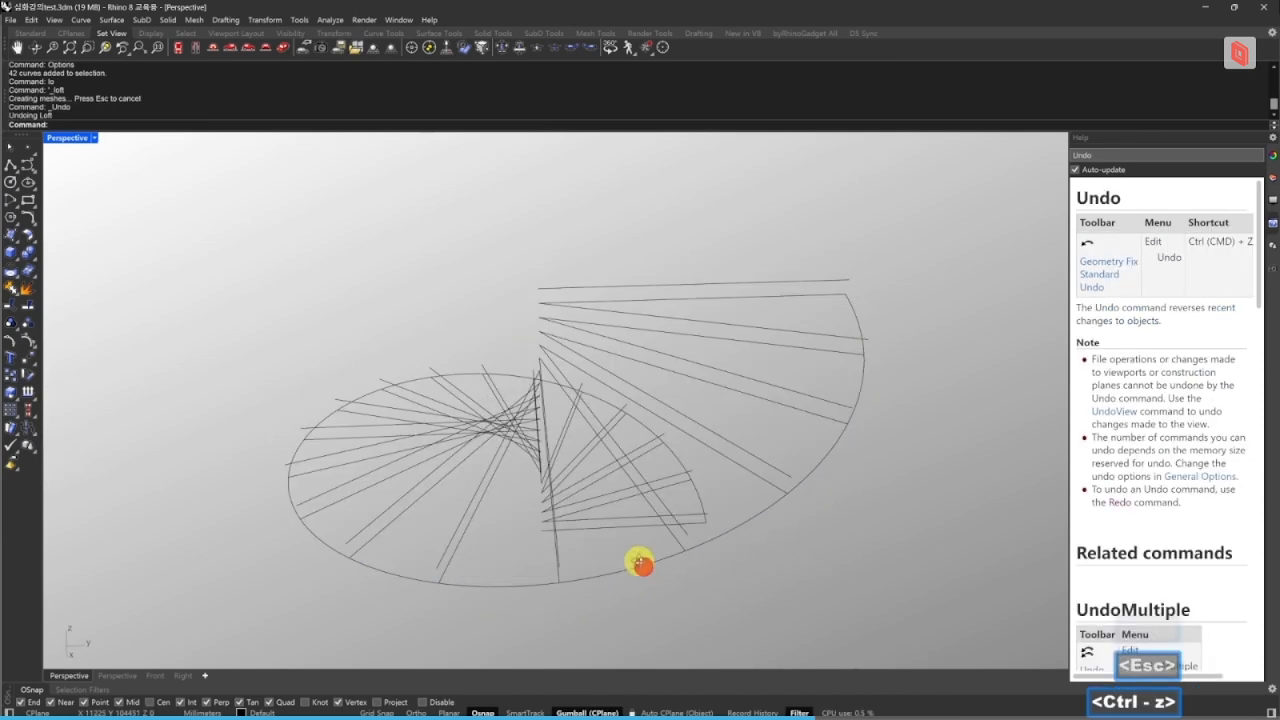
# - Try to loft the two old contour groups with the Straight sections style under the new tolerance
pyautogui.press('Escape')
pyautogui.click(636, 557)
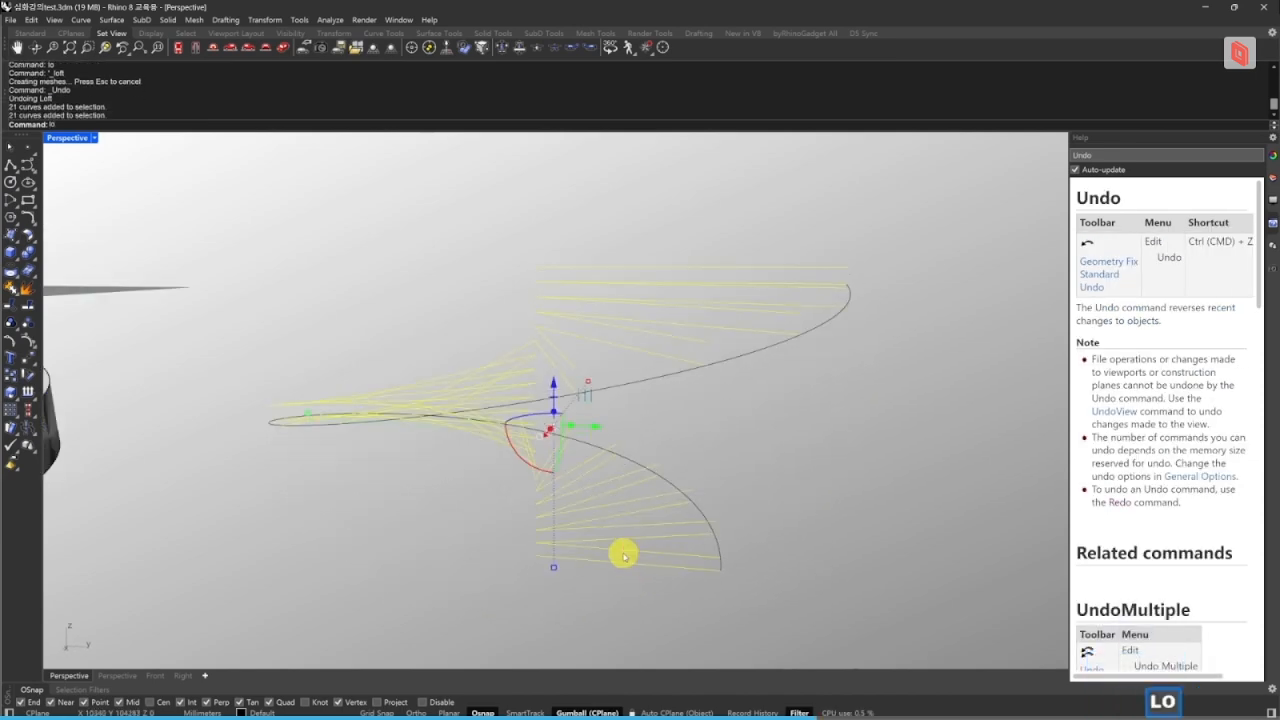
pyautogui.press('space')
pyautogui.click(858, 265)
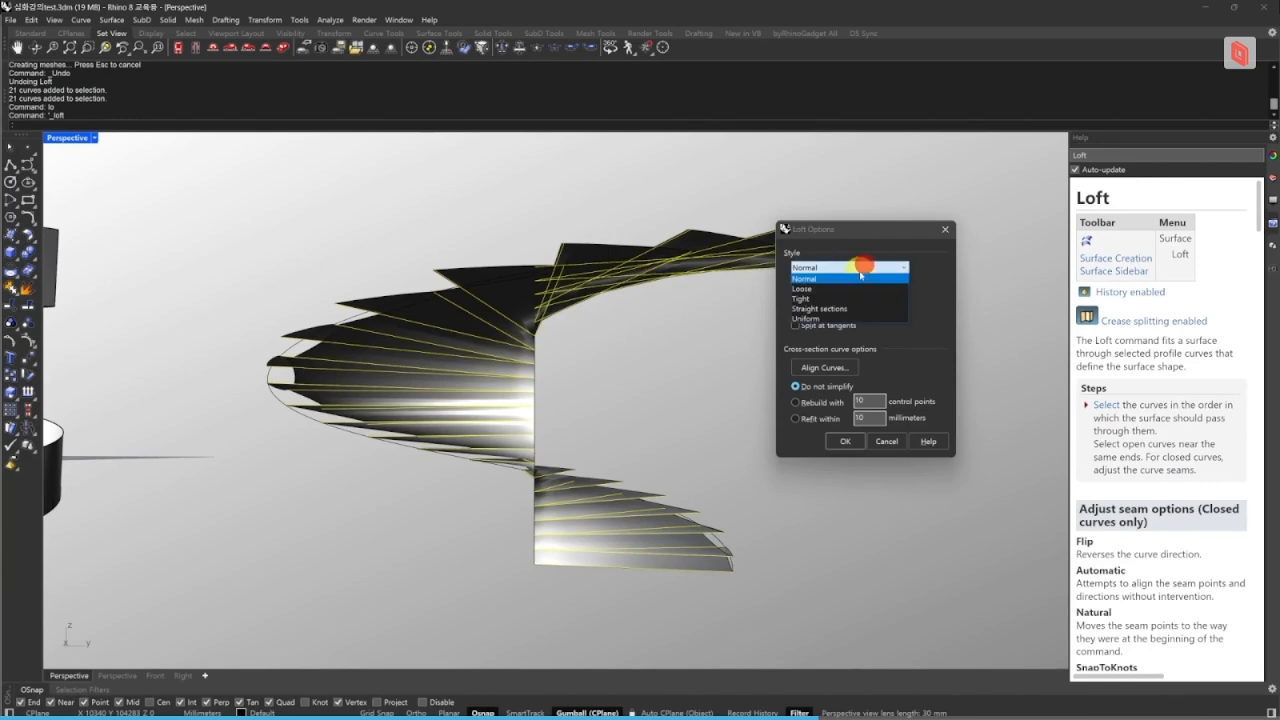
pyautogui.click(841, 312)
pyautogui.moveTo(471, 409); pyautogui.dragTo(644, 467, button='right')
pyautogui.press('Escape')
pyautogui.press('Escape')
# - Delete both contour groups of the second ramp and show all hidden objects
pyautogui.write('E')
pyautogui.press('space')
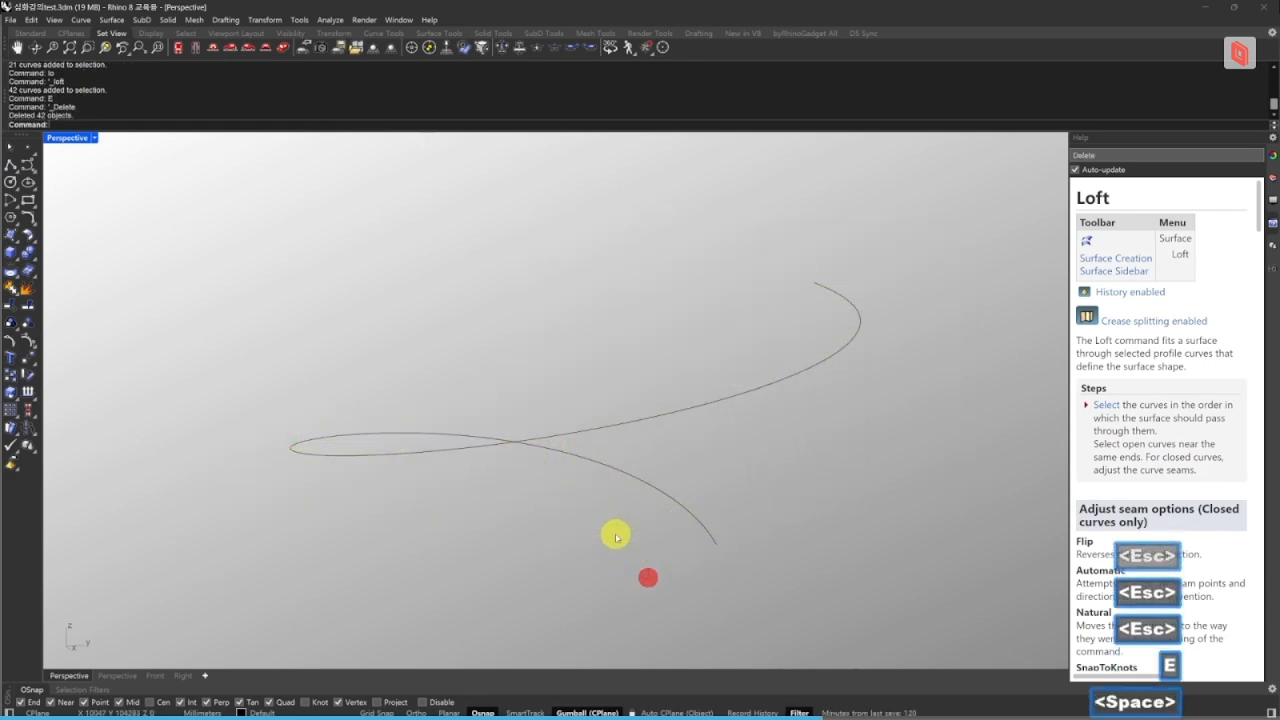
pyautogui.moveTo(610, 498); pyautogui.dragTo(596, 547, button='right')
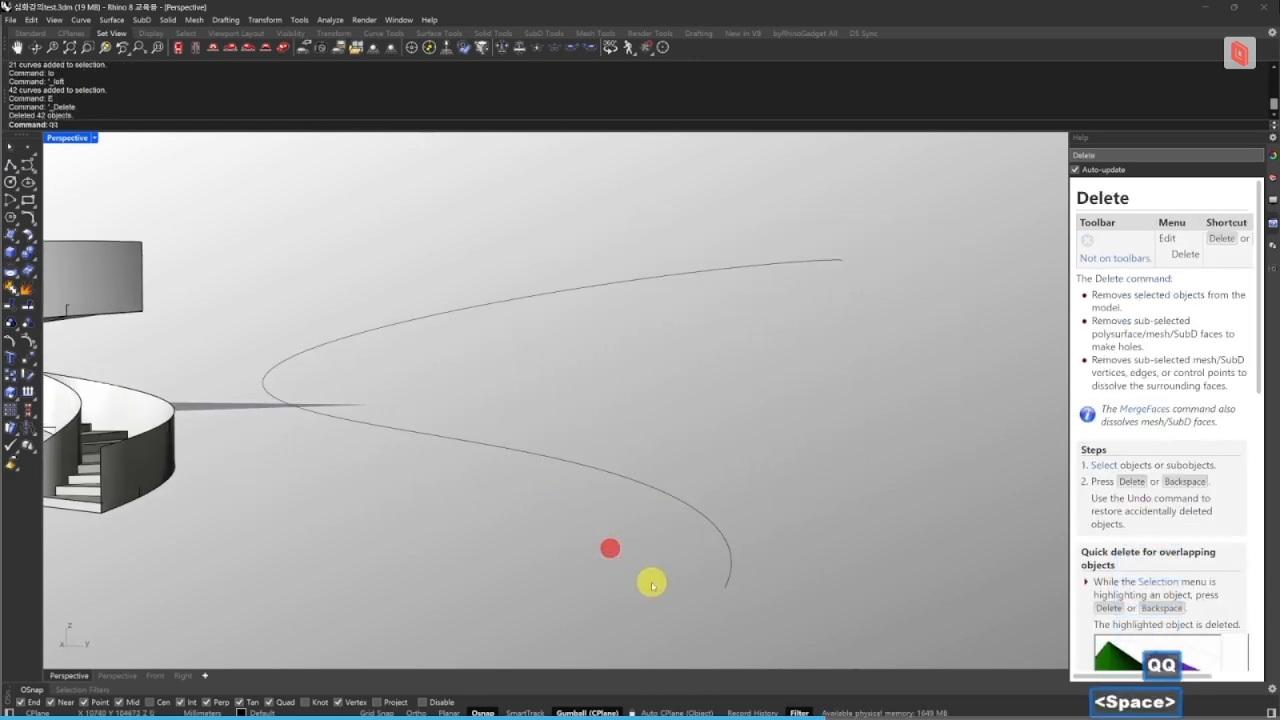
pyautogui.press('Escape')
# - Isolate the second ramp's helical surface
pyautogui.click(677, 577)
pyautogui.write('cq')
pyautogui.press('space')
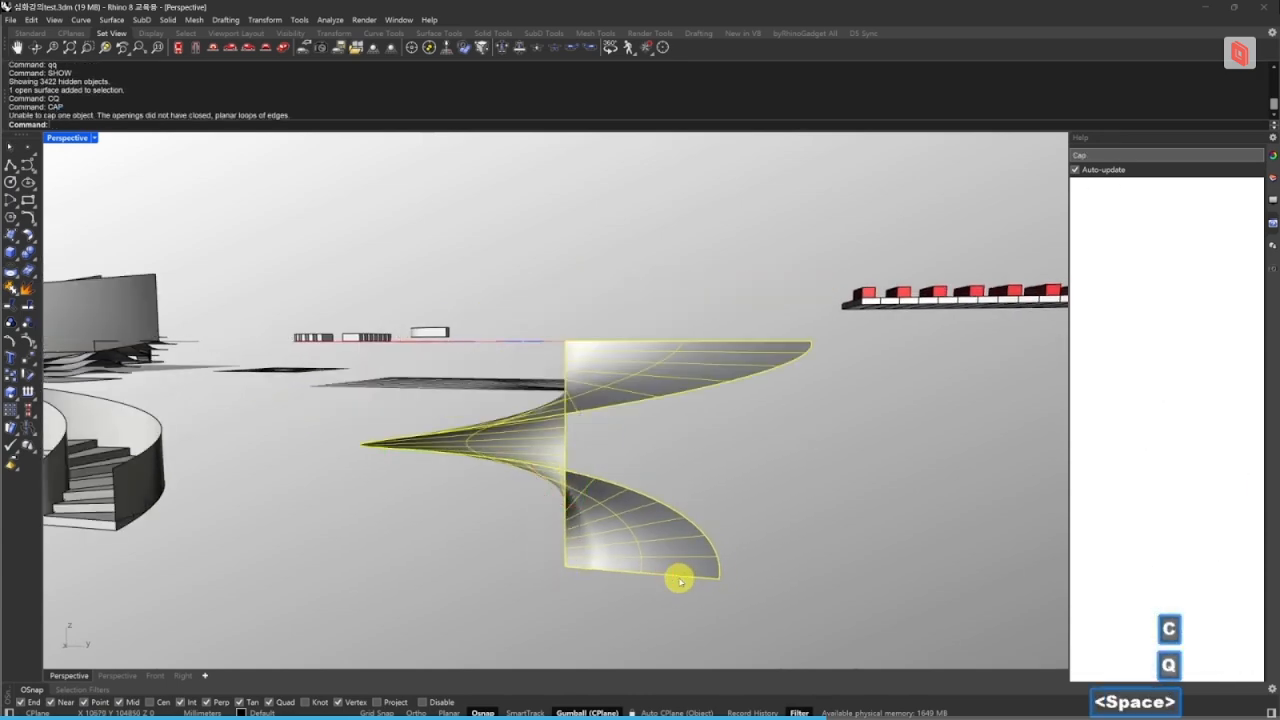
pyautogui.press('Escape')
pyautogui.press('Escape')
pyautogui.click(677, 577)
pyautogui.write('q')
pyautogui.press('space')
# - Contour the helical surface vertically from its lower edge at 150 mm spacing
pyautogui.write('cd')
pyautogui.press('space')
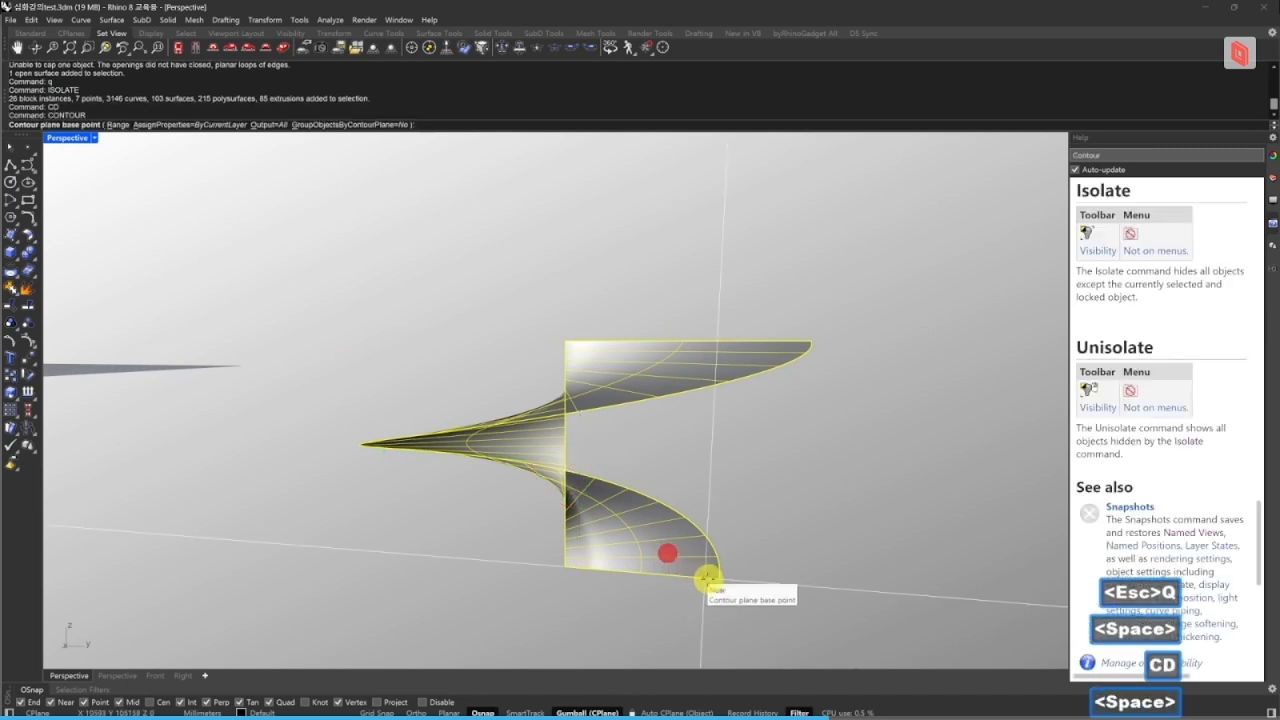
pyautogui.click(706, 578)
pyautogui.keyDown('ctrl'); pyautogui.click(714, 577); pyautogui.keyUp('ctrl')
pyautogui.click(785, 461)
pyautogui.press('space')
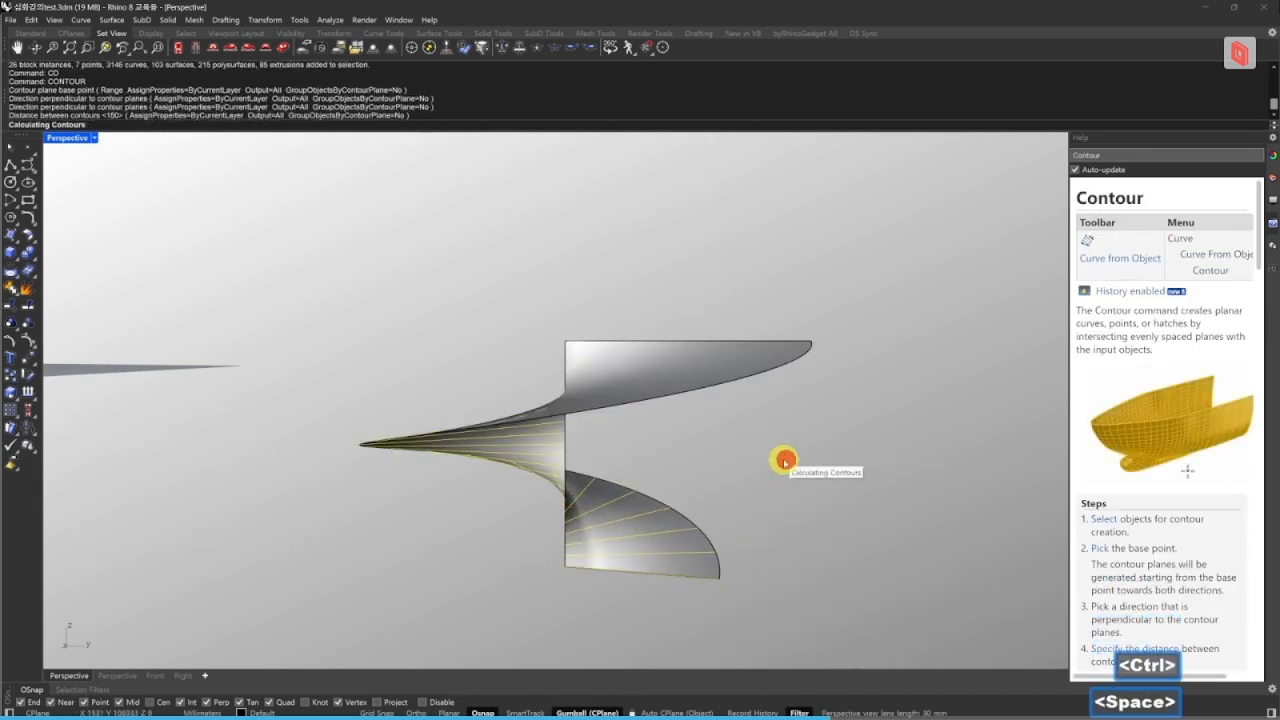
# - Group the new contour curves and copy the group vertically up to the next contour level
pyautogui.write('g')
pyautogui.moveTo(703, 482); pyautogui.dragTo(640, 514, button='right')
pyautogui.press('space')
pyautogui.write('cc')
pyautogui.press('space')
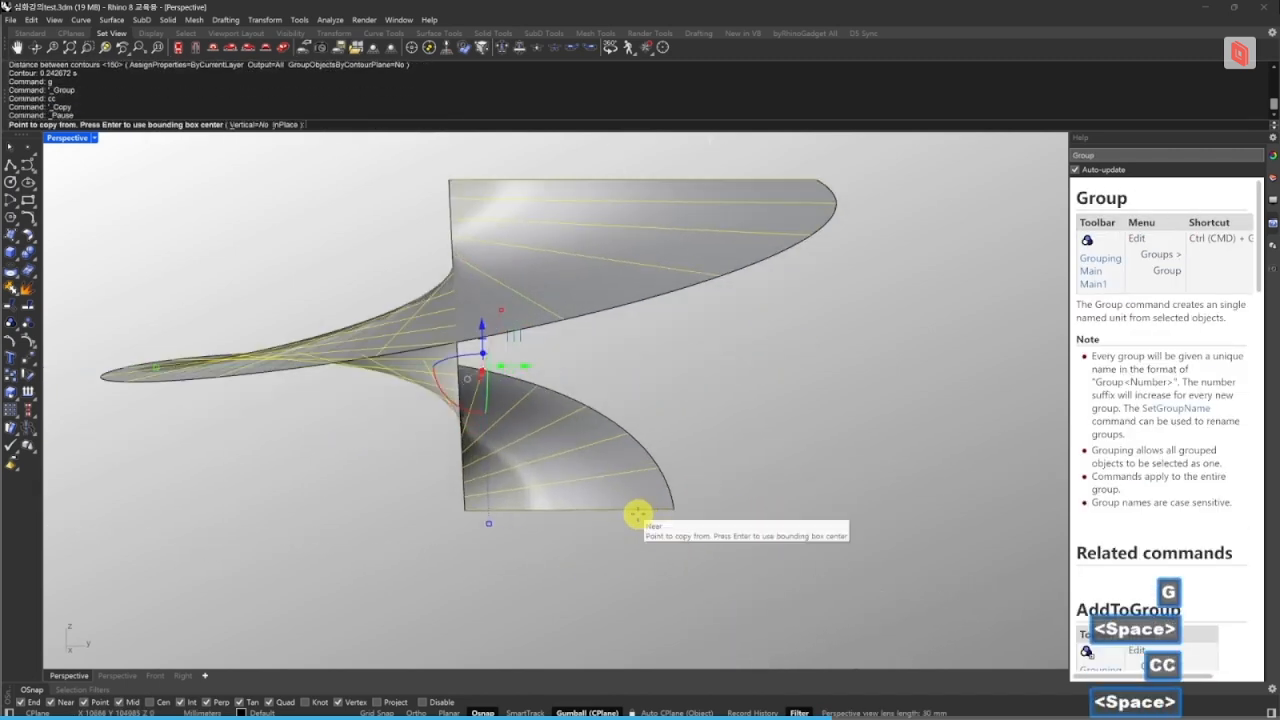
pyautogui.keyDown('ctrl'); pyautogui.click(638, 514); pyautogui.keyUp('ctrl')
pyautogui.click(630, 476)
pyautogui.press('Escape')
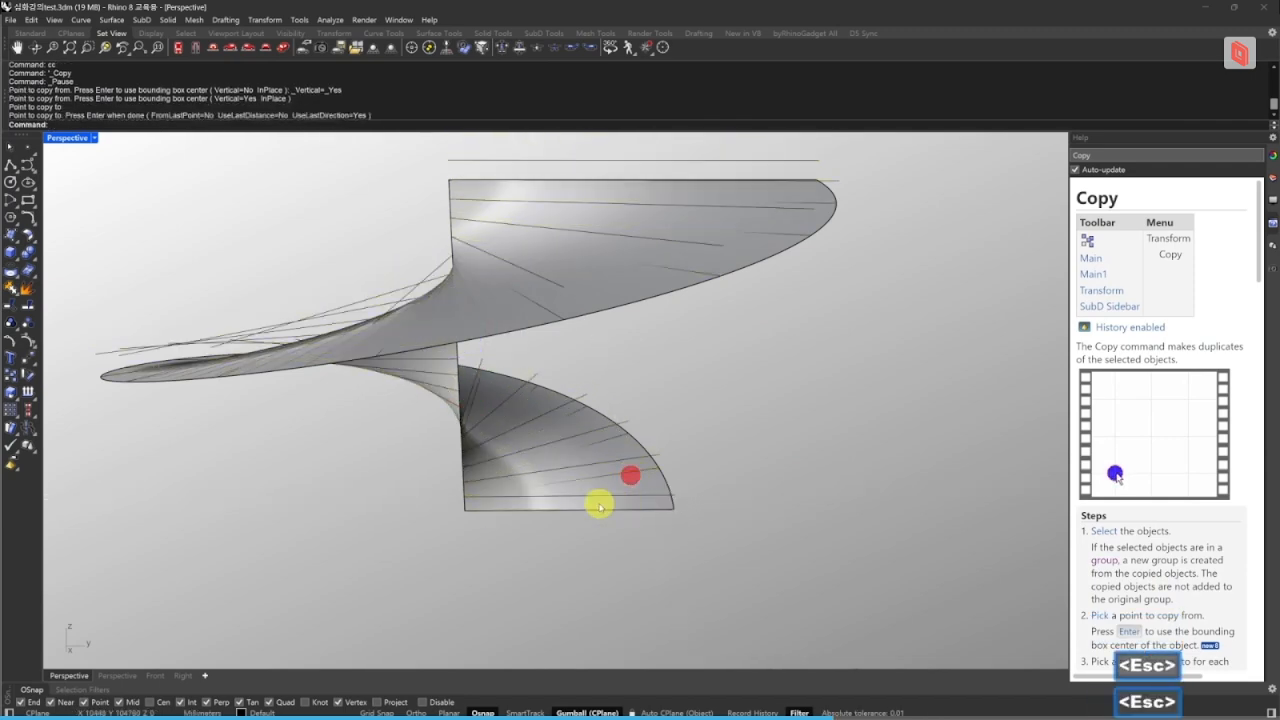
pyautogui.press('Escape')
pyautogui.moveTo(589, 494); pyautogui.dragTo(660, 514, button='right')
pyautogui.click(680, 580)
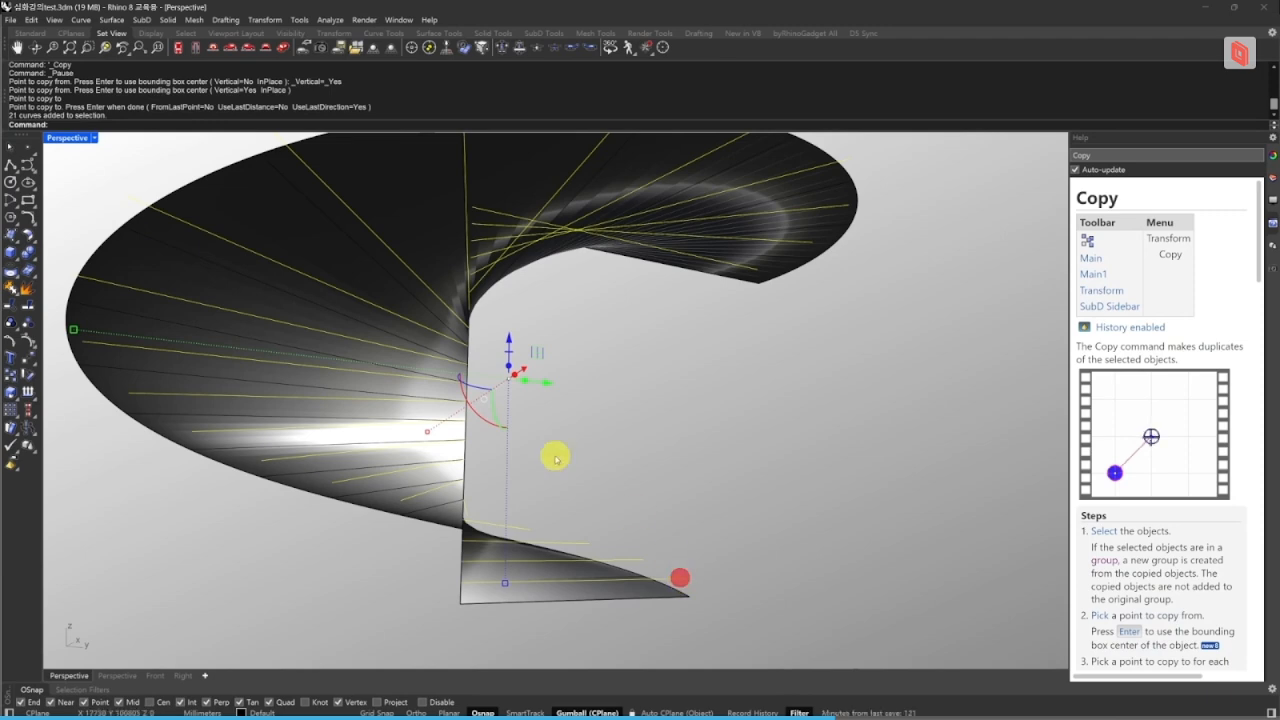
pyautogui.moveTo(554, 451); pyautogui.dragTo(519, 358, button='right')
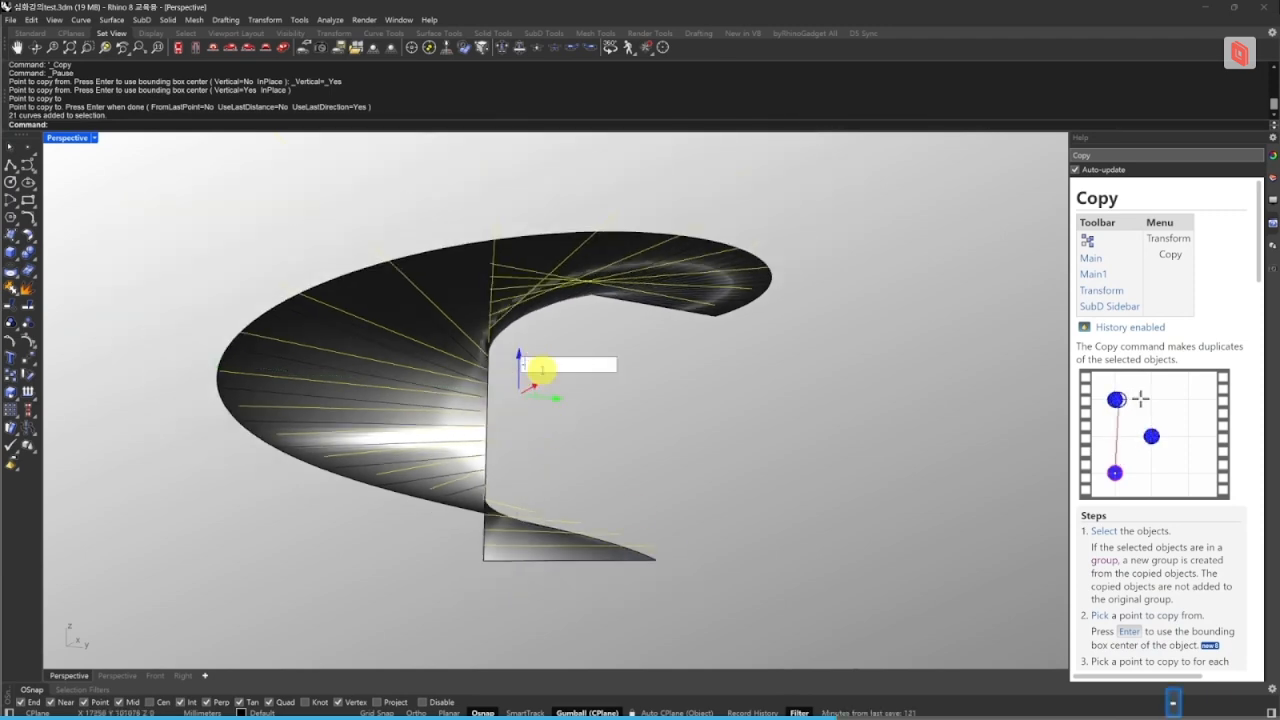
pyautogui.press('Escape')
pyautogui.press('Escape')
# - Loft the original and copied contour groups together using the Straight sections style
pyautogui.moveTo(531, 420); pyautogui.dragTo(591, 546, button='right')
pyautogui.scroll(5, 606, 540)
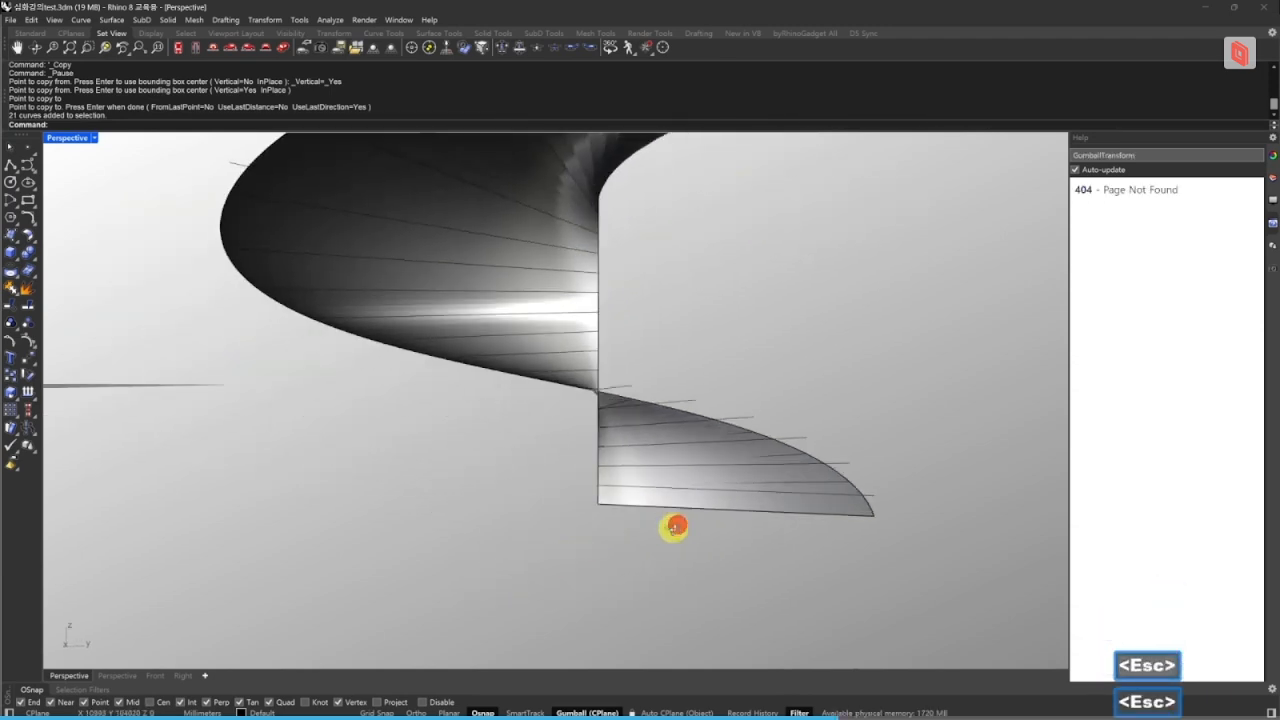
pyautogui.moveTo(773, 529); pyautogui.dragTo(717, 551, button='right')
pyautogui.click(658, 514)
pyautogui.moveTo(658, 514); pyautogui.dragTo(666, 526, button='right')
pyautogui.press('Escape')
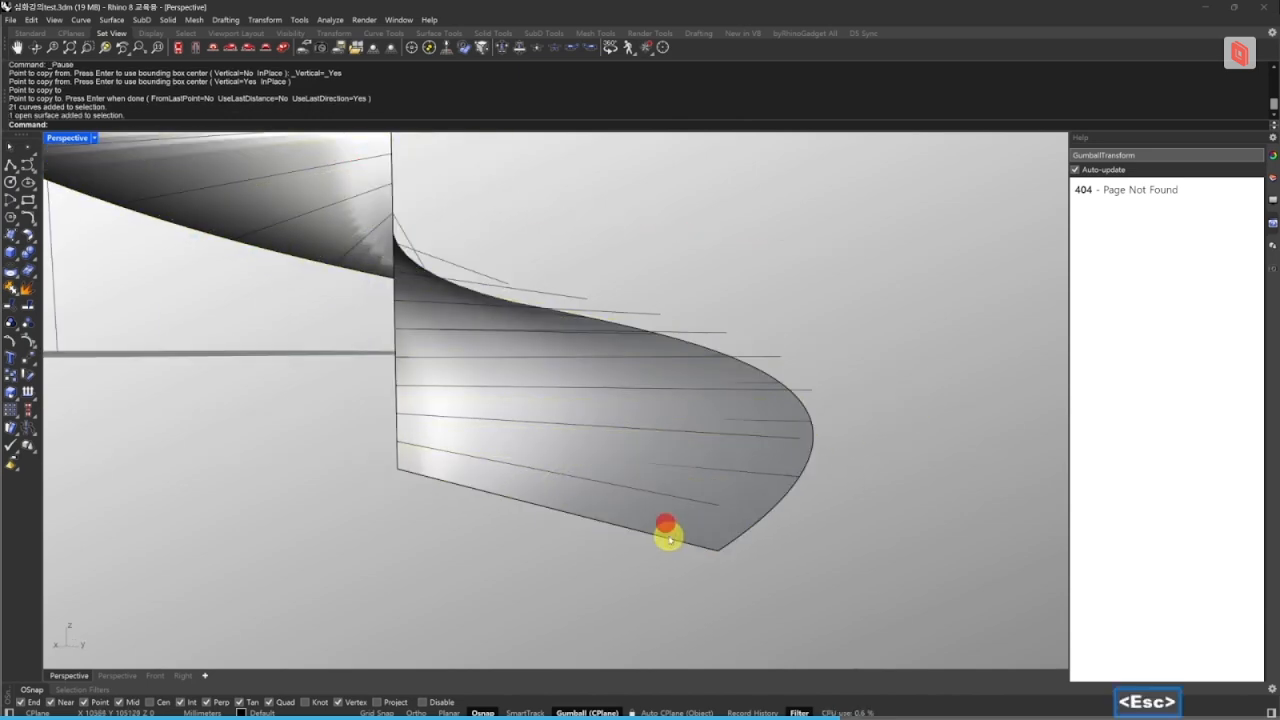
pyautogui.click(669, 538)
pyautogui.click(705, 556)
pyautogui.click(707, 505)
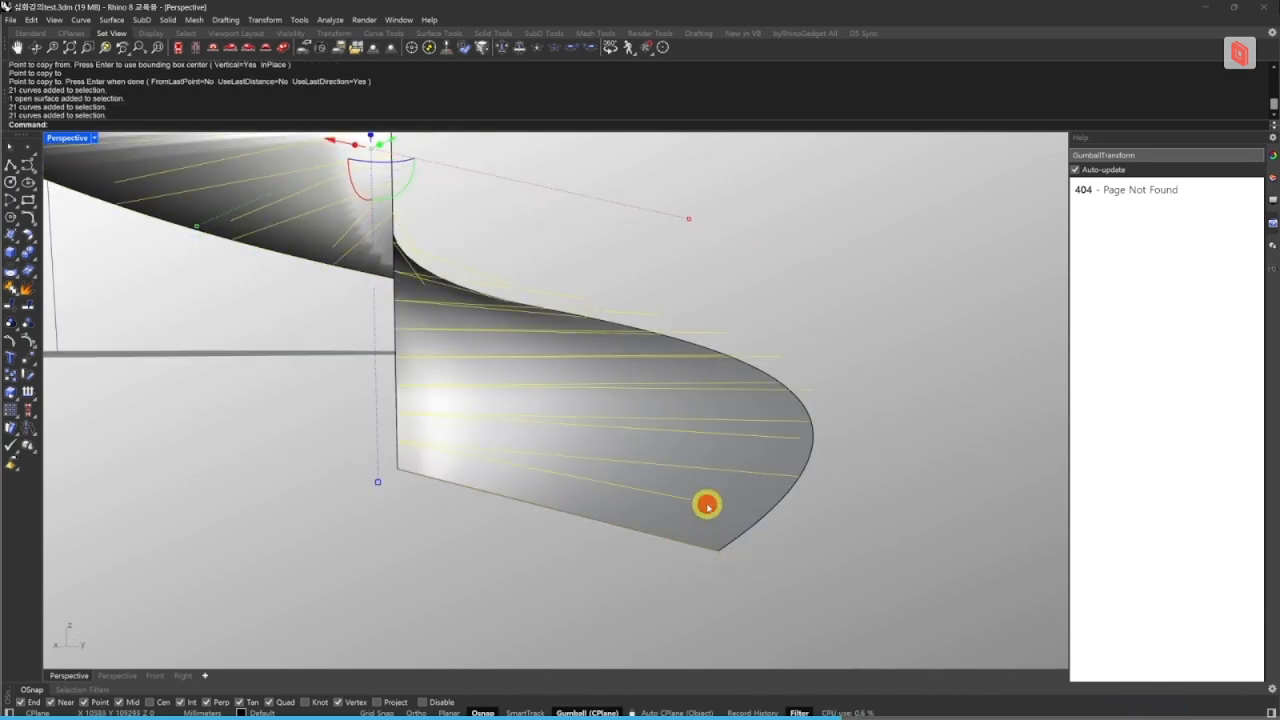
pyautogui.write('lo')
pyautogui.press('space')
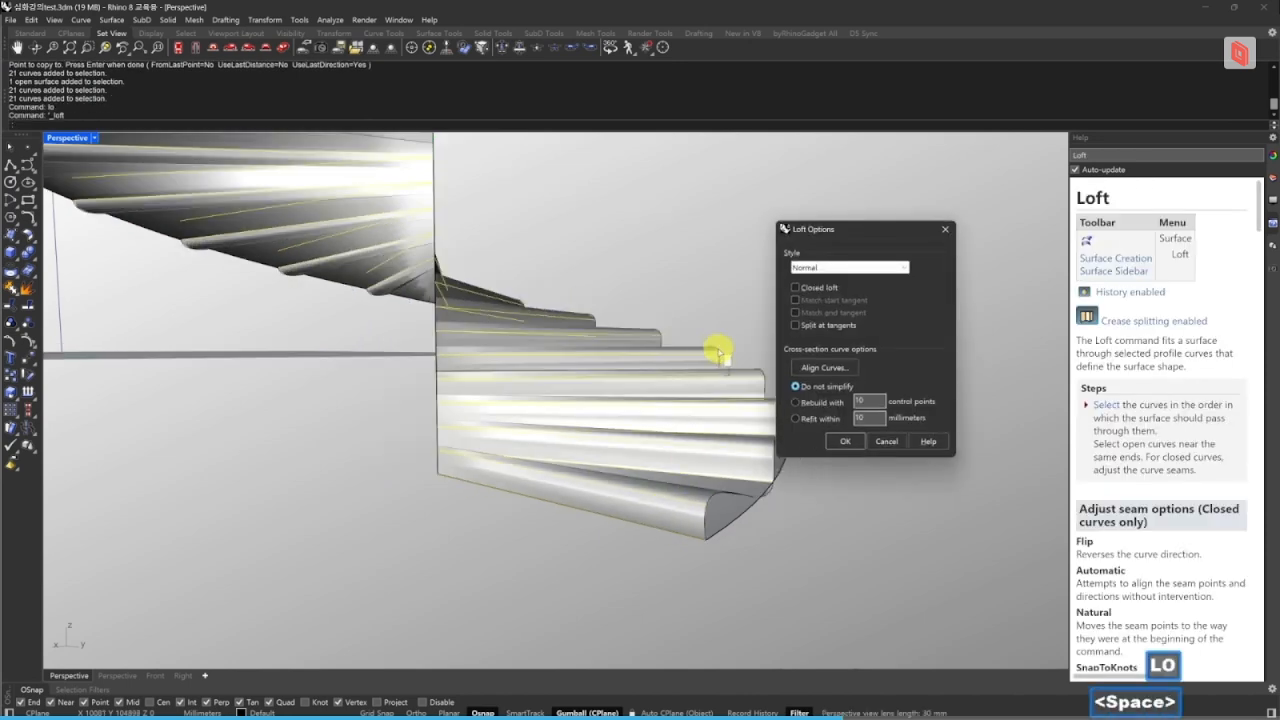
pyautogui.click(820, 267)
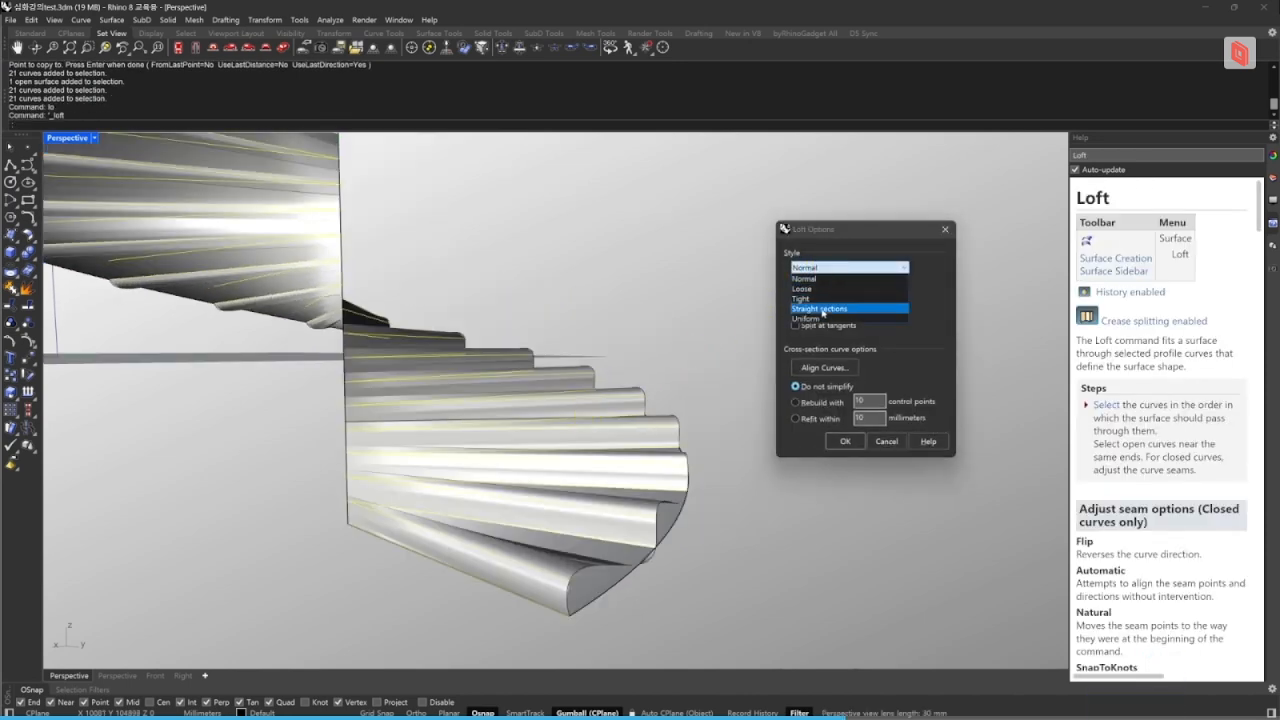
pyautogui.click(822, 309)
# - Inspect the loft preview where the steps meet at the central axis and accept the Straight sections loft
pyautogui.scroll(4, 600, 575)
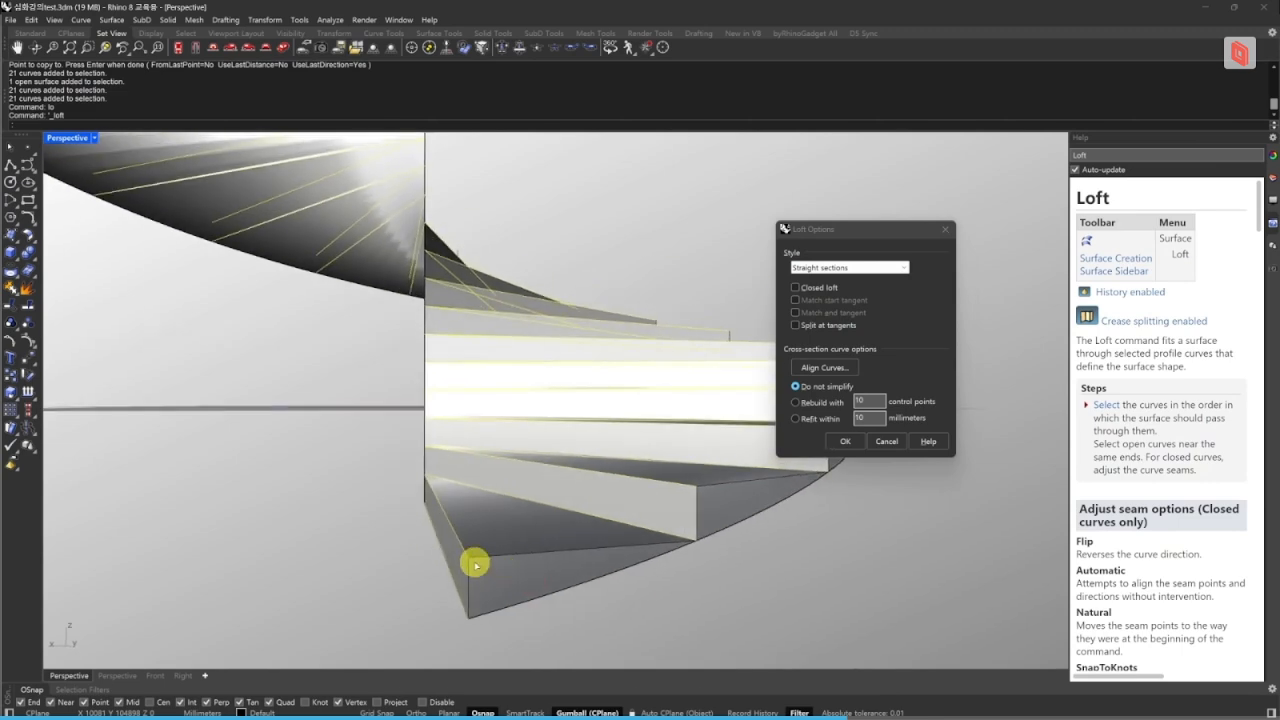
pyautogui.scroll(6, 480, 560)
pyautogui.write('z')
pyautogui.press('space')
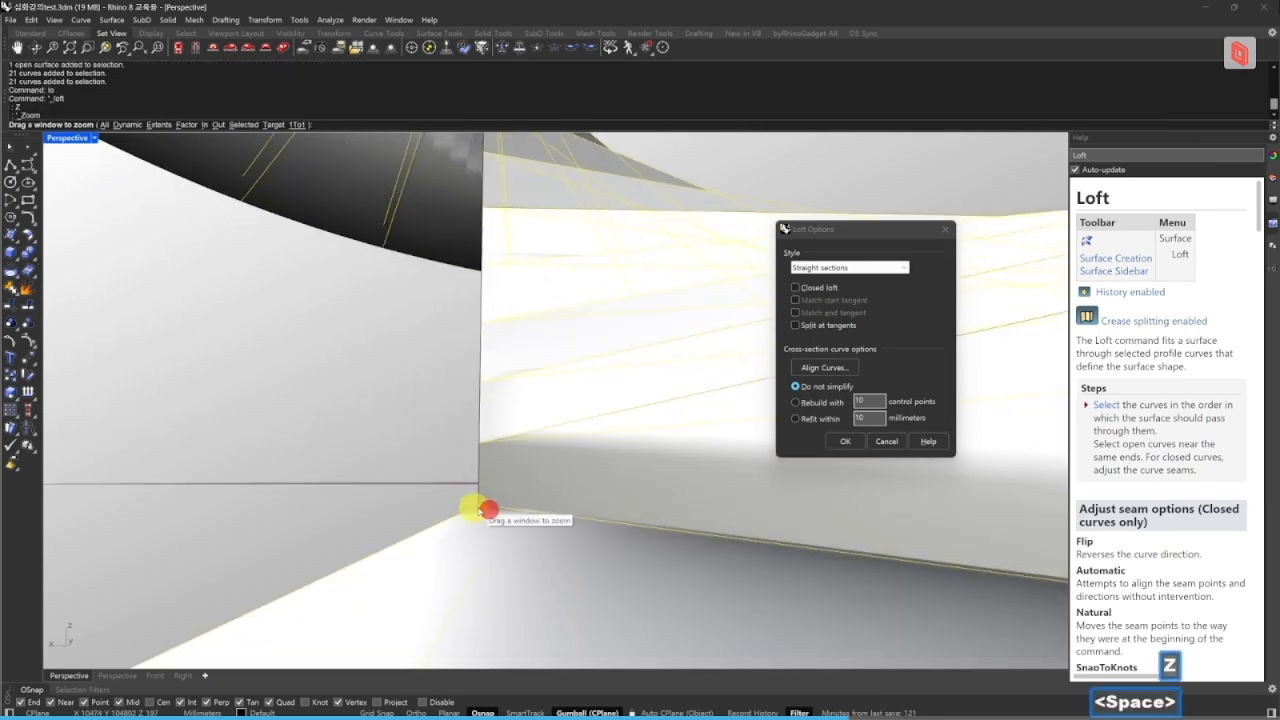
pyautogui.moveTo(479, 511); pyautogui.dragTo(512, 518)
pyautogui.moveTo(398, 505); pyautogui.dragTo(450, 522, button='right')
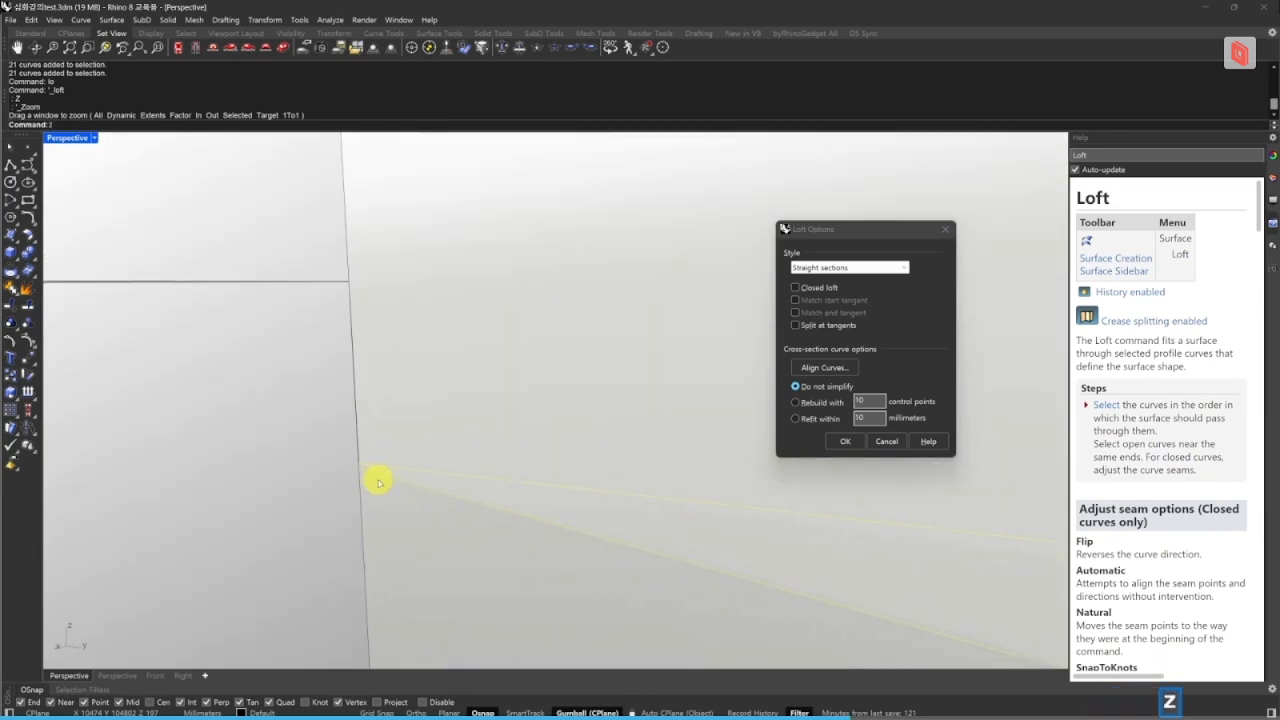
pyautogui.press('space')
pyautogui.moveTo(336, 442); pyautogui.dragTo(424, 478)
pyautogui.moveTo(383, 470); pyautogui.dragTo(389, 432, button='right')
pyautogui.moveTo(390, 477); pyautogui.dragTo(412, 448, button='right')
pyautogui.moveTo(376, 511); pyautogui.dragTo(530, 511, button='right')
pyautogui.moveTo(537, 511); pyautogui.dragTo(255, 492, button='right')
pyautogui.scroll(-7, 471, 500)
pyautogui.click(845, 444)
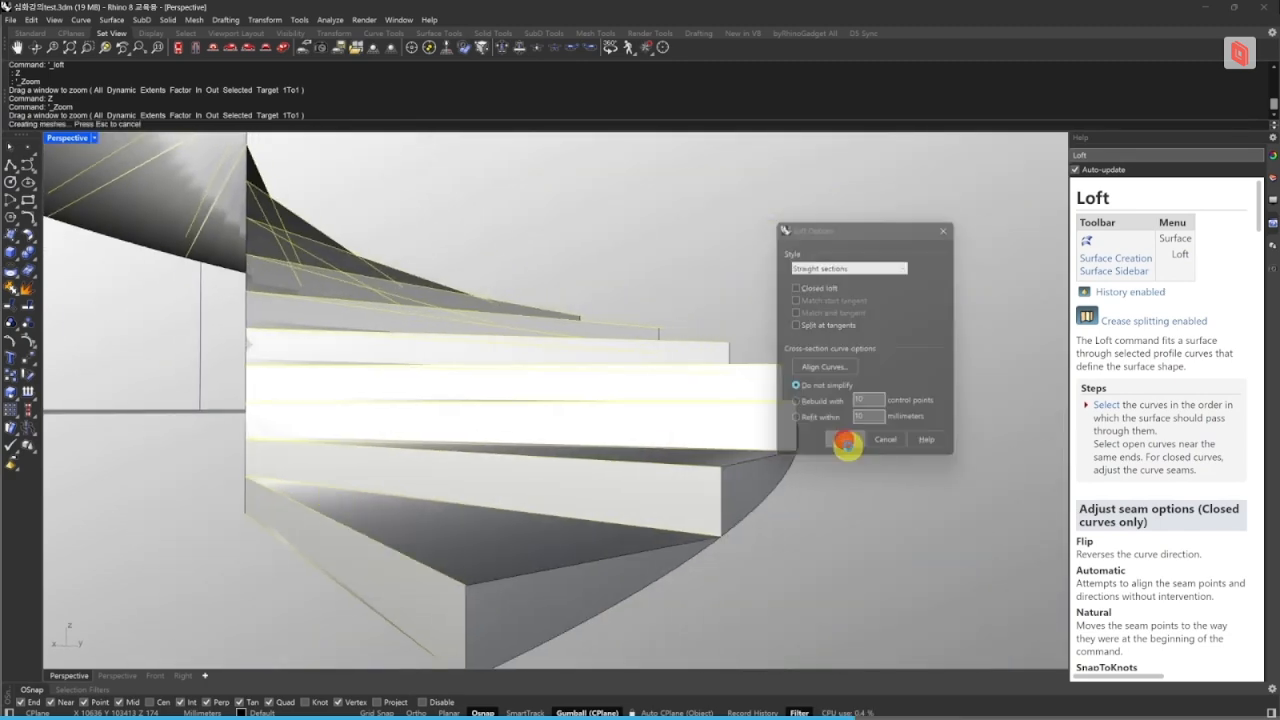
# - Duplicate the outer helical edge of the spiral ramp surface as a curve
pyautogui.moveTo(546, 562); pyautogui.dragTo(524, 489, button='right')
pyautogui.scroll(-5, 524, 489)
pyautogui.moveTo(524, 489); pyautogui.dragTo(691, 451, button='right')
pyautogui.scroll(-7, 573, 562)
pyautogui.scroll(6, 692, 452)
pyautogui.moveTo(608, 530); pyautogui.dragTo(825, 532, button='right')
pyautogui.write('de')
pyautogui.press('space')
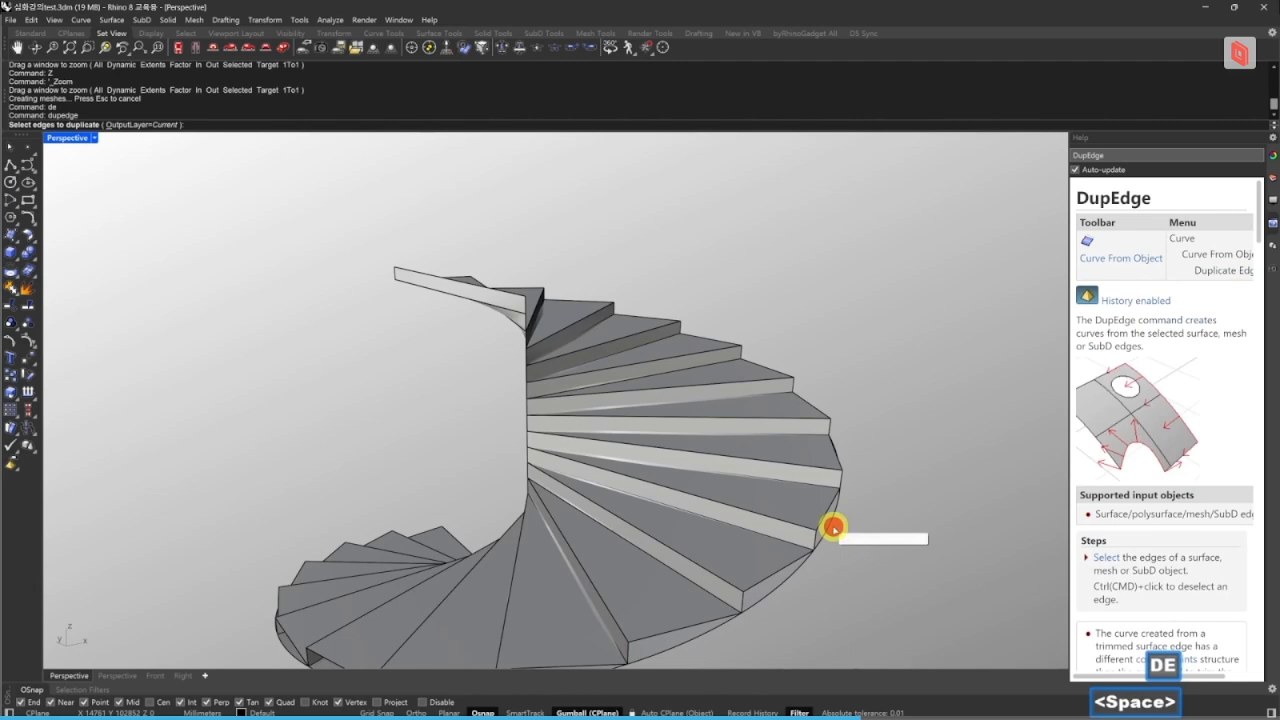
pyautogui.click(831, 526)
pyautogui.scroll(-2, 831, 524)
pyautogui.press('space')
pyautogui.moveTo(658, 486); pyautogui.dragTo(603, 473, button='right')
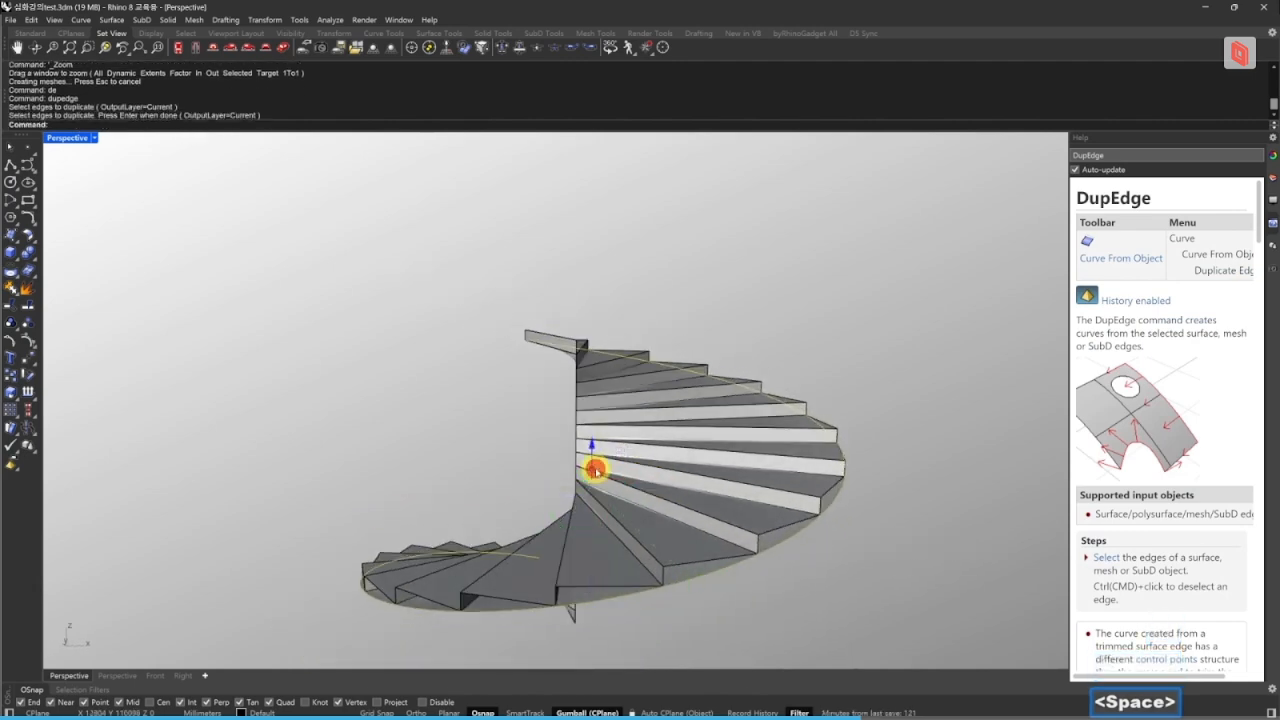
# - Extrude the duplicated helical edge 1 m vertically upward to form the outer railing
pyautogui.press('space')
pyautogui.press('Escape')
pyautogui.press('Escape')
pyautogui.press('Escape')
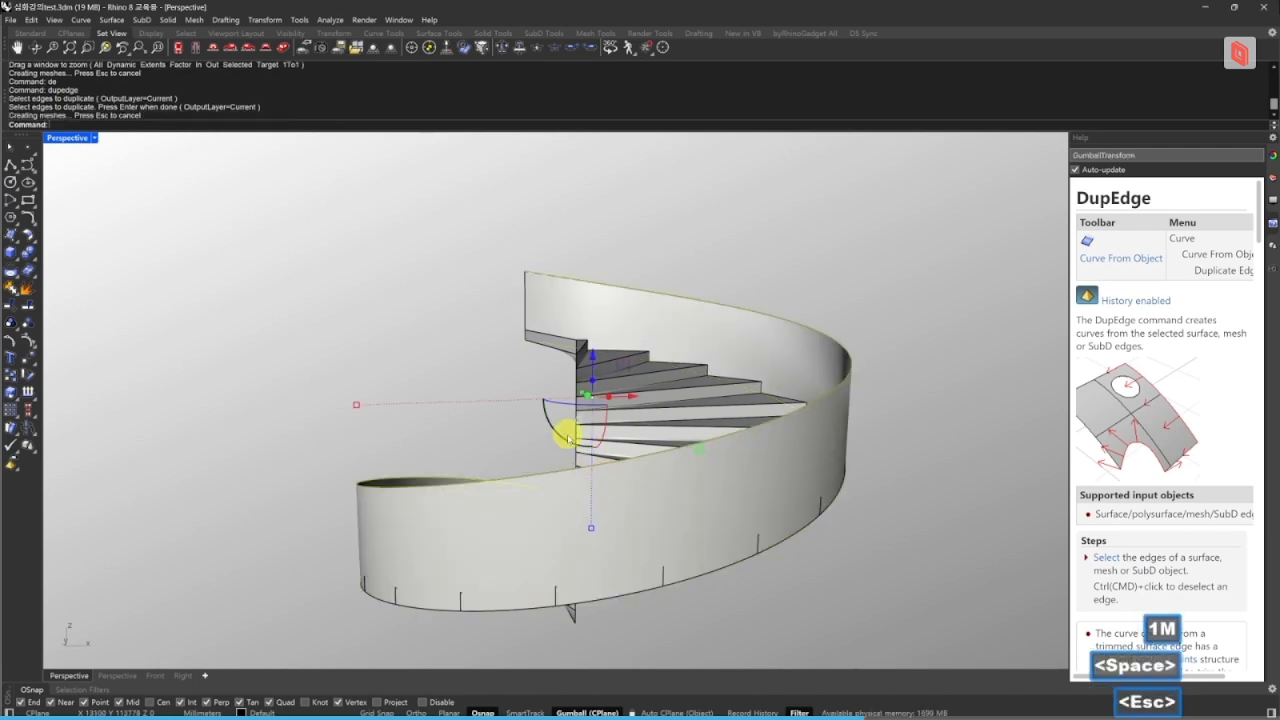
# - Duplicate the vertical edge at the center of the spiral staircase as a curve
pyautogui.write('de')
pyautogui.press('space')
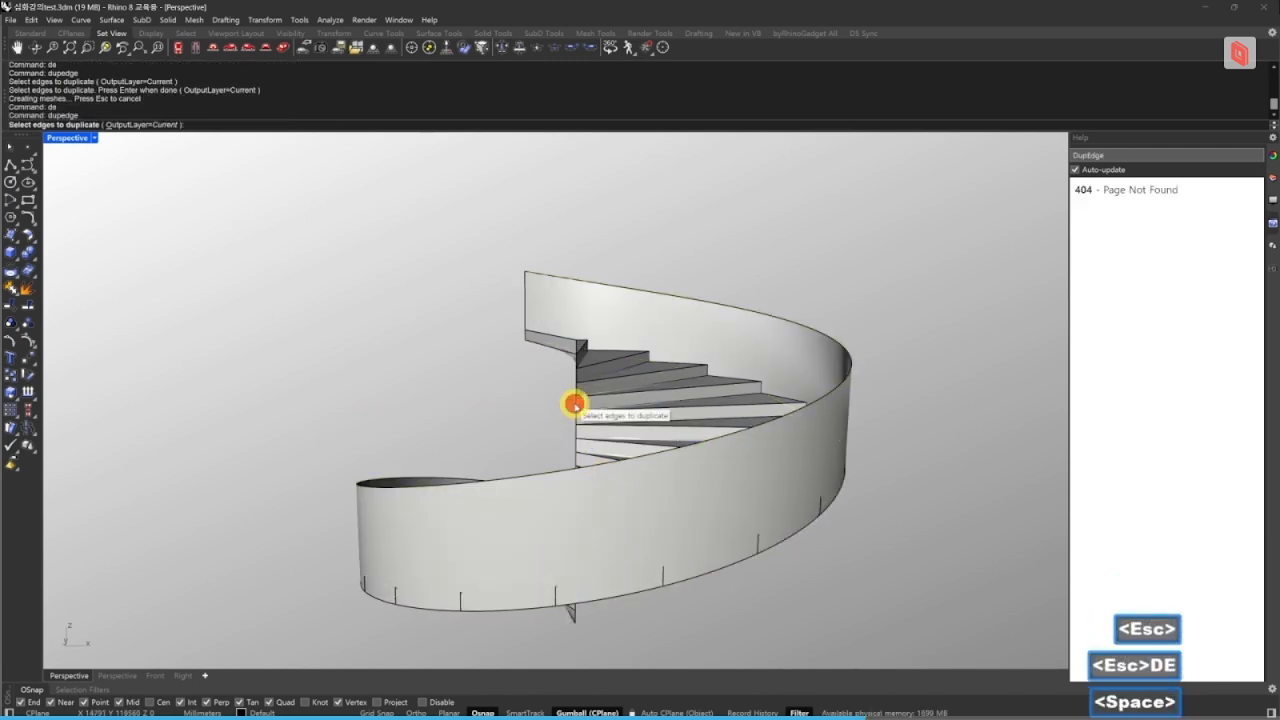
pyautogui.press('Escape')
pyautogui.scroll(3, 575, 386)
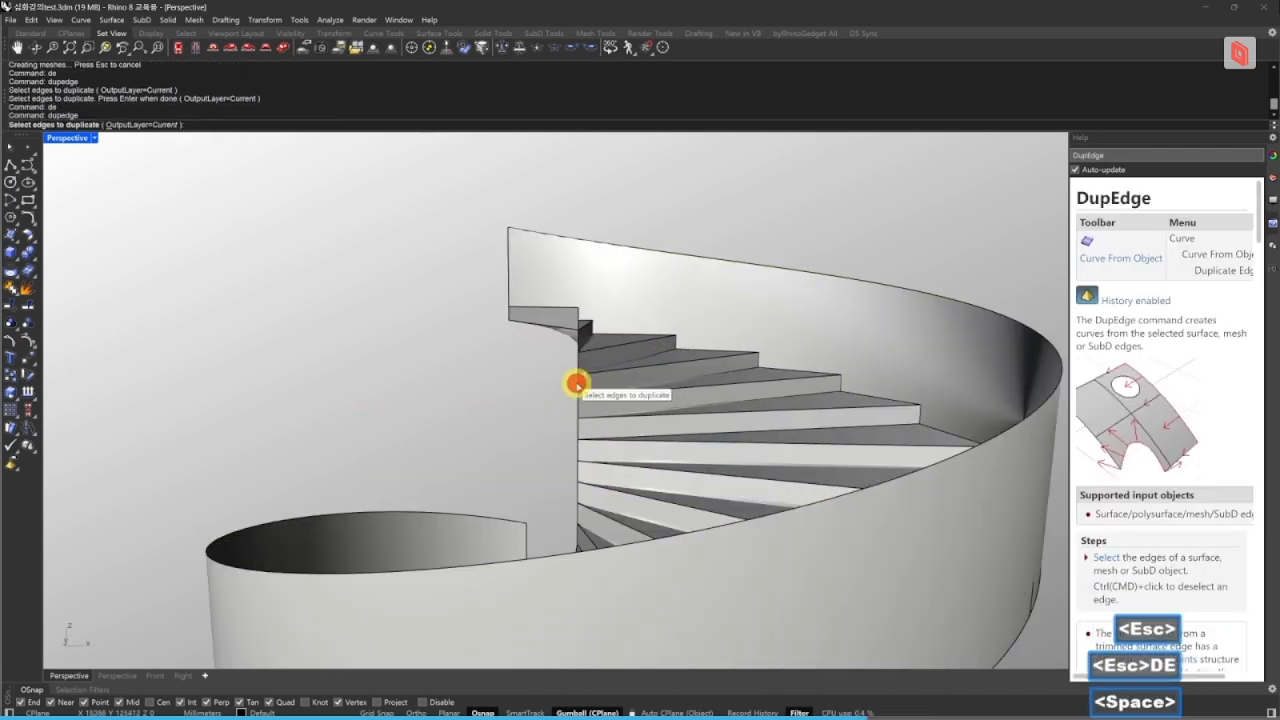
pyautogui.click(599, 403)
pyautogui.press('space')
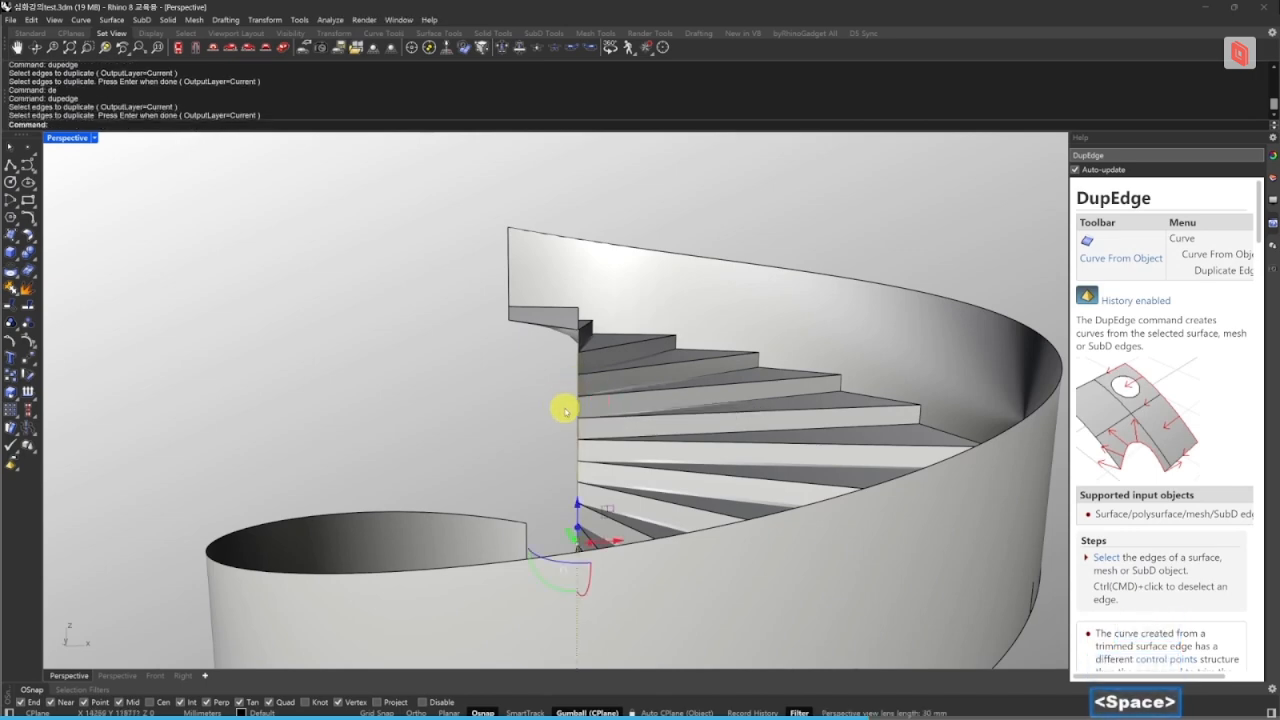
# - Pipe the duplicated central edge with a constant radius of about 100 mm and flat caps to form the column
pyautogui.write('pi')
pyautogui.press('space')
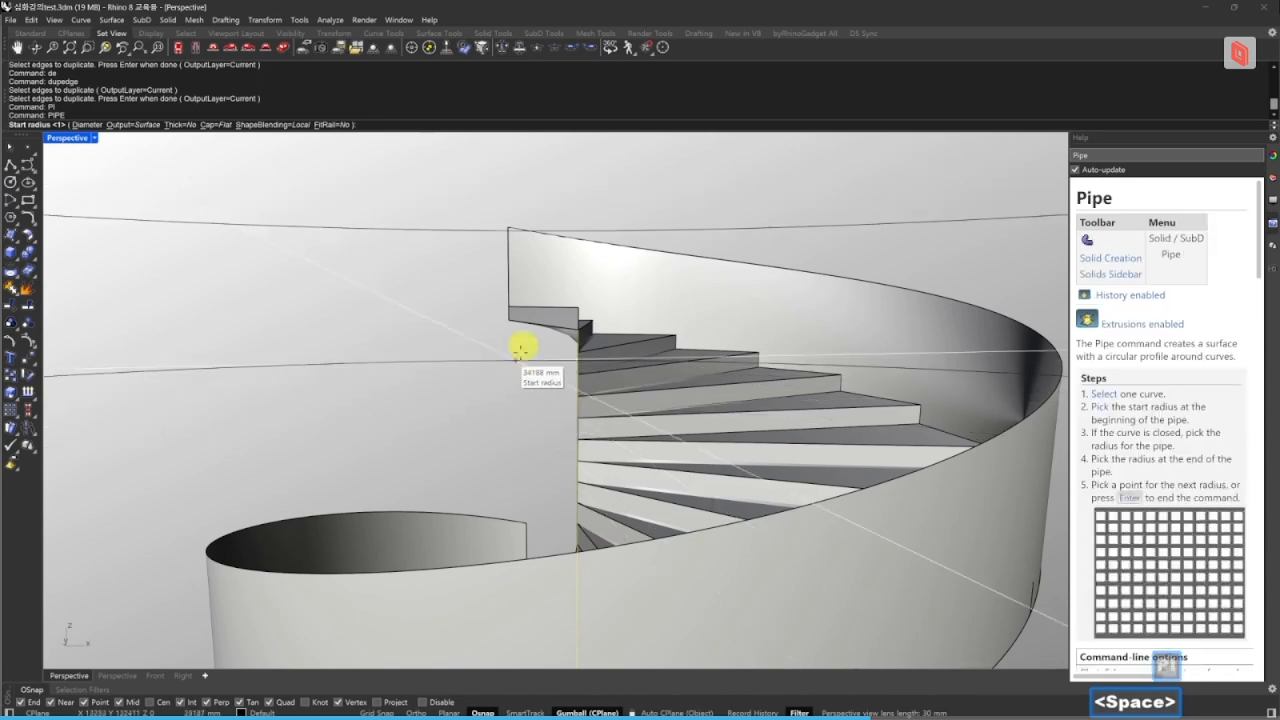
pyautogui.moveTo(521, 348); pyautogui.dragTo(563, 503, button='right')
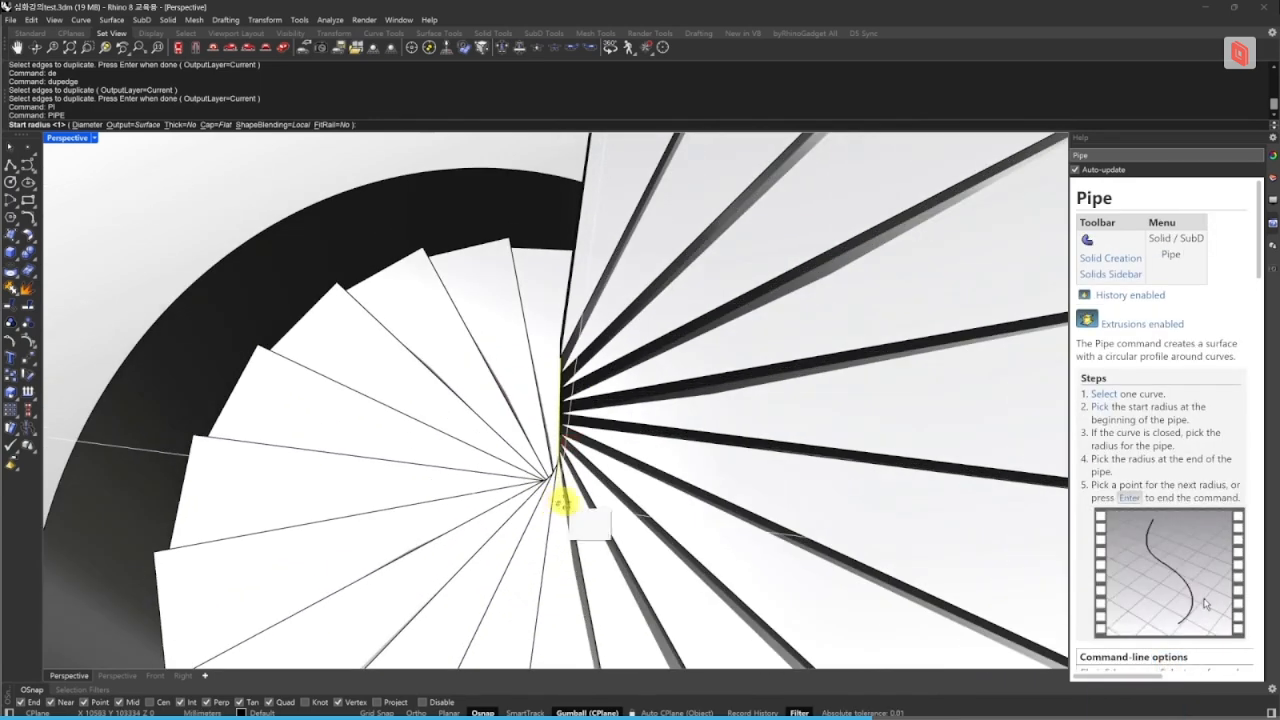
pyautogui.press('alt')
pyautogui.click(567, 497)
pyautogui.press('space')
pyautogui.press('space')
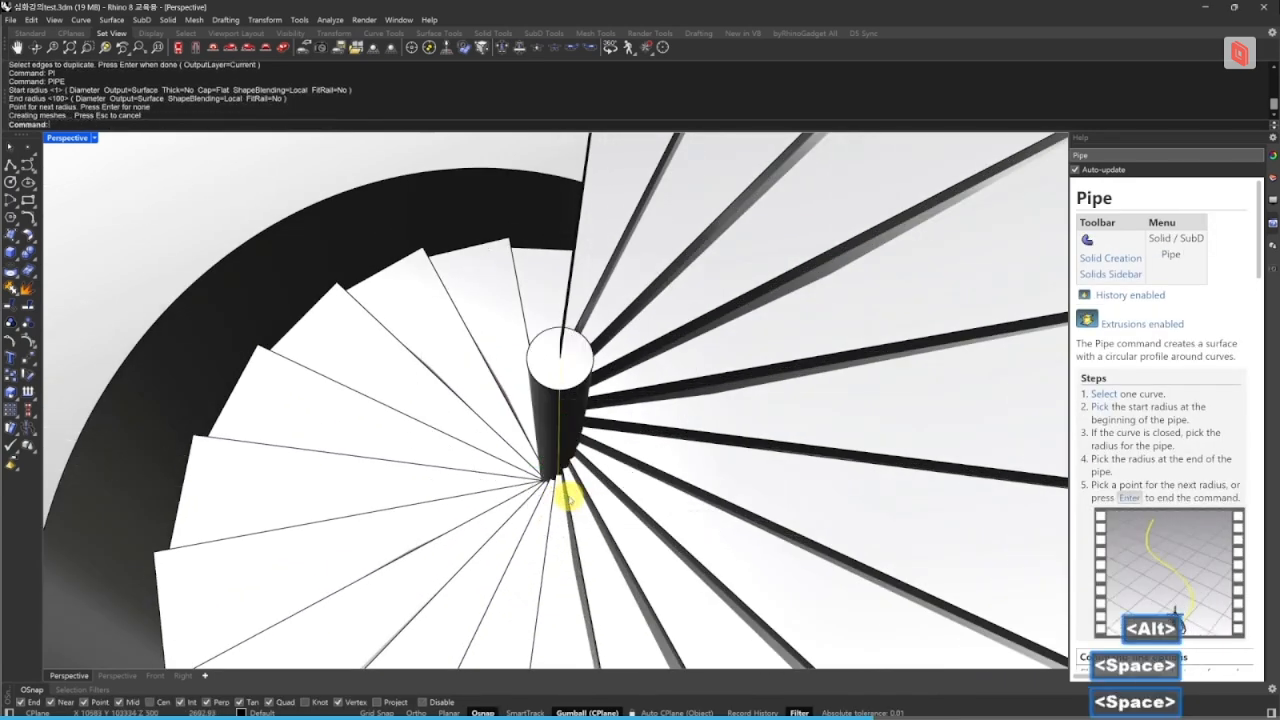
pyautogui.press('Escape')
# - Show all hidden objects and isolate the complete row of stair models
pyautogui.scroll(-5, 568, 499)
pyautogui.moveTo(568, 500); pyautogui.dragTo(740, 505, button='right')
pyautogui.write('qq')
pyautogui.press('space')
pyautogui.scroll(-2, 551, 457)
pyautogui.moveTo(866, 546); pyautogui.dragTo(395, 352)
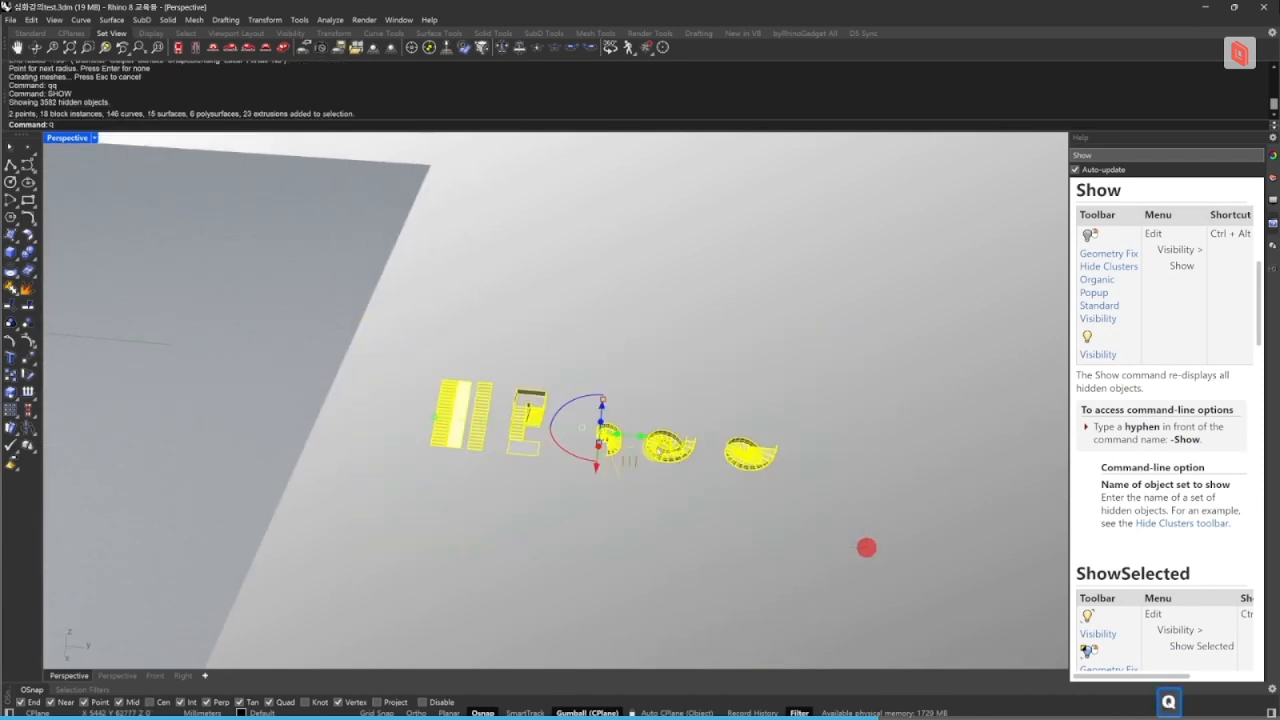
pyautogui.write('q')
pyautogui.press('space')
pyautogui.press('Escape')
pyautogui.press('Escape')
# - Examine the straight staircases and the contoured ramp surface between them
pyautogui.moveTo(716, 440); pyautogui.dragTo(627, 463, button='right')
pyautogui.moveTo(500, 517); pyautogui.dragTo(591, 606, button='right')
pyautogui.write('z')
pyautogui.press('space')
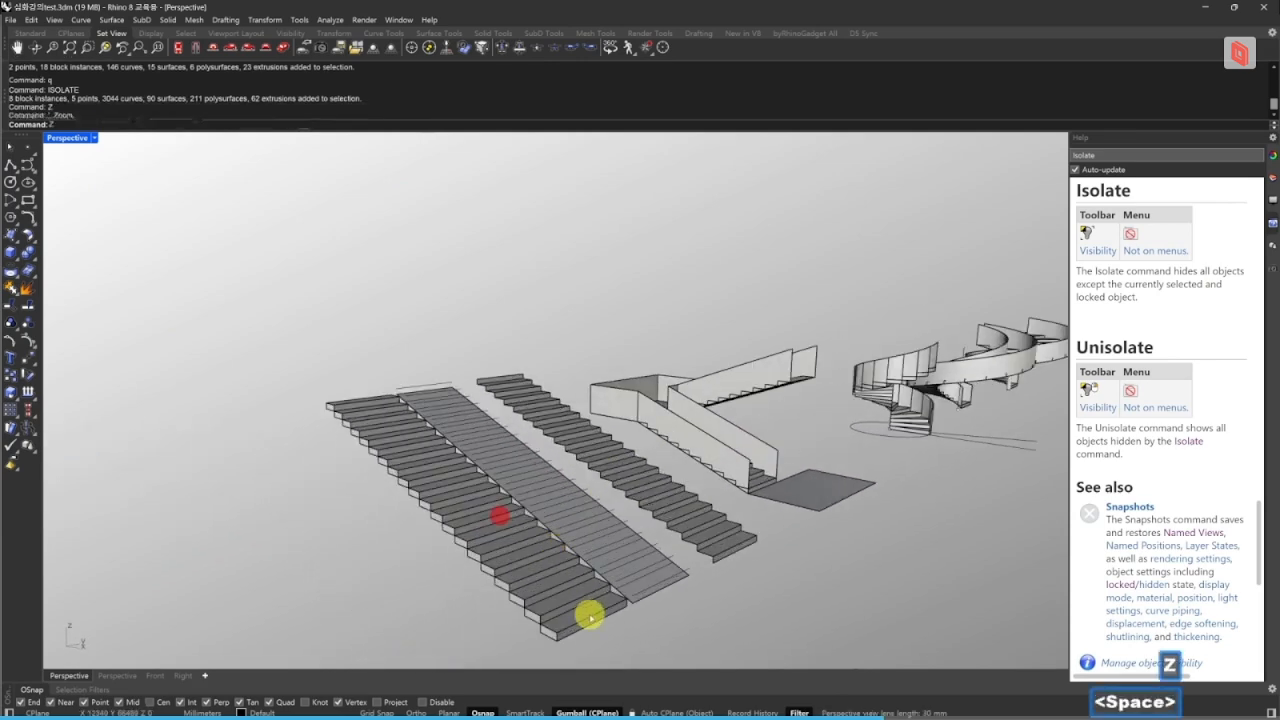
pyautogui.moveTo(563, 600); pyautogui.dragTo(497, 489)
pyautogui.scroll(-7, 547, 516)
pyautogui.moveTo(541, 515); pyautogui.dragTo(474, 603, button='right')
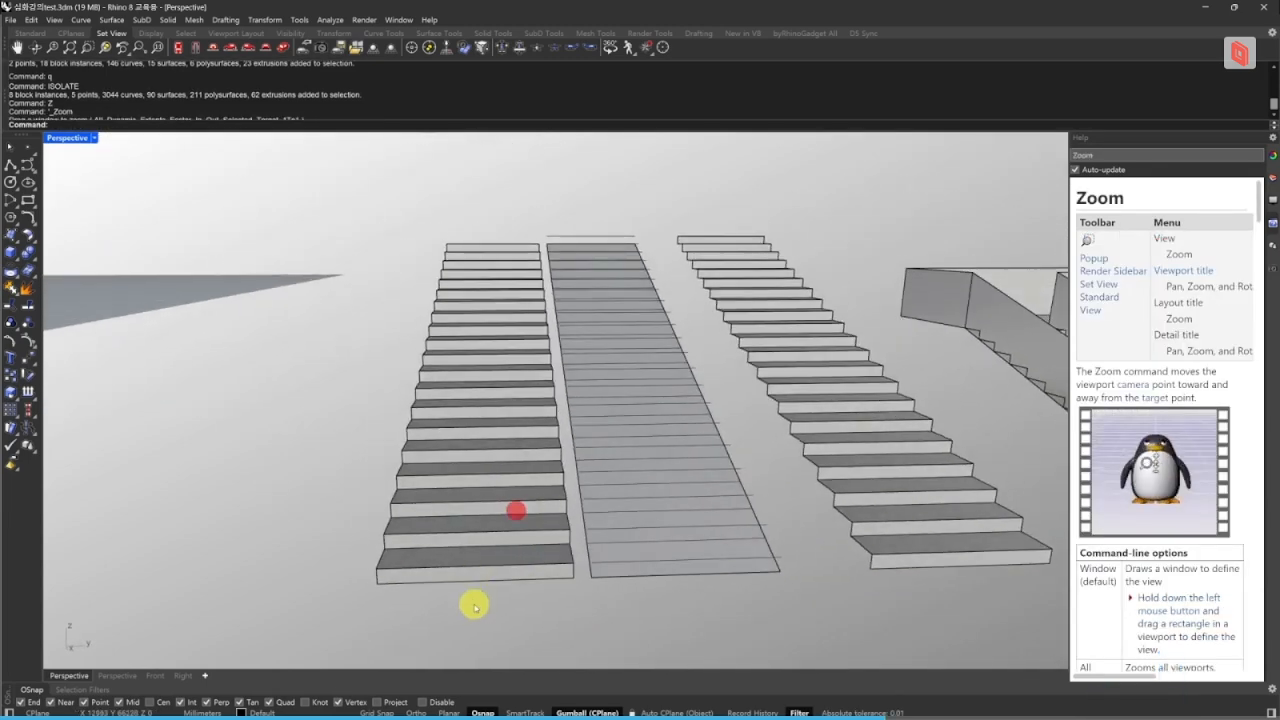
pyautogui.click(441, 239)
pyautogui.moveTo(531, 351); pyautogui.dragTo(412, 351)
pyautogui.click(551, 523)
pyautogui.moveTo(717, 473)
pyautogui.keyDown('shift'); pyautogui.mouseDown(button='right')
pyautogui.moveTo(547, 467)
pyautogui.moveTo(600, 466)
pyautogui.mouseUp(button='right'); pyautogui.keyUp('shift')
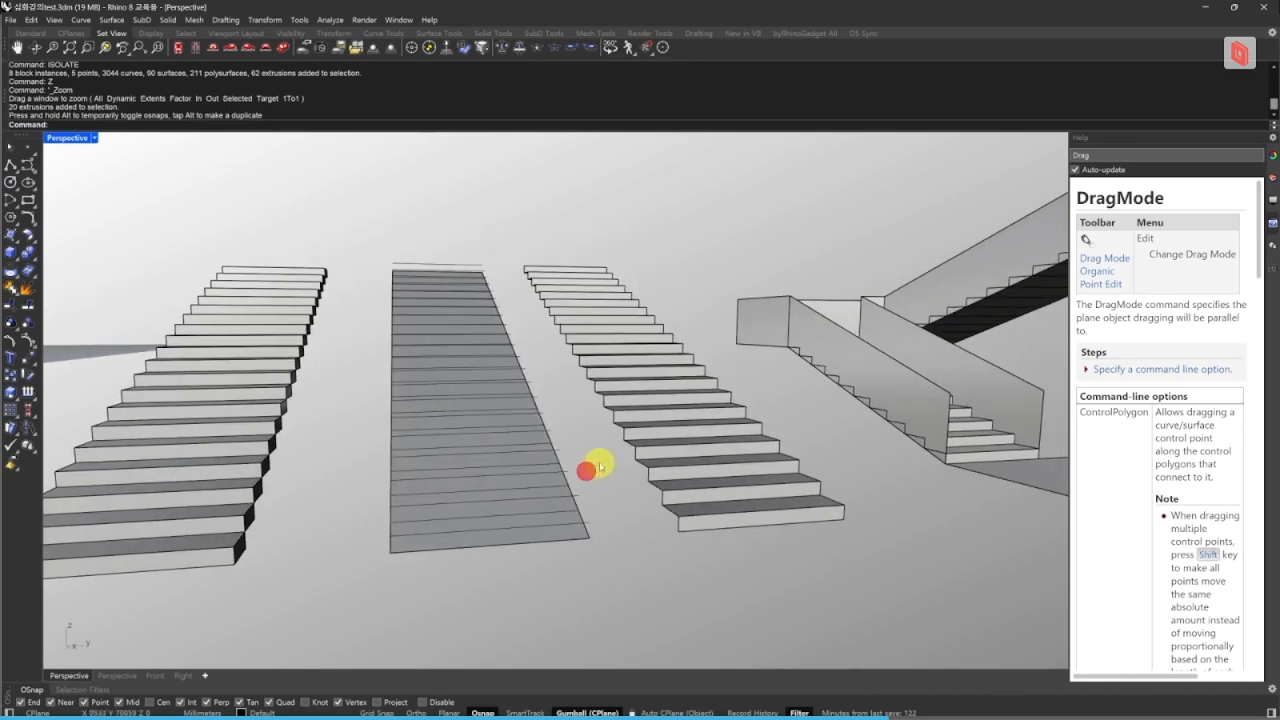
pyautogui.click(676, 438)
# - Examine the landing staircase with railings and compare the three spiral staircases beside it
pyautogui.click(794, 406)
pyautogui.keyDown('shift'); pyautogui.moveTo(848, 411); pyautogui.dragTo(448, 417, button='right'); pyautogui.keyUp('shift')
pyautogui.scroll(-3, 600, 417)
pyautogui.moveTo(646, 417); pyautogui.dragTo(611, 411, button='right')
pyautogui.scroll(2, 611, 411)
pyautogui.write('z')
pyautogui.press('space')
pyautogui.moveTo(929, 463); pyautogui.dragTo(835, 358)
pyautogui.moveTo(860, 384)
pyautogui.mouseDown(button='right')
pyautogui.moveTo(599, 413)
pyautogui.moveTo(589, 355)
pyautogui.moveTo(568, 417)
pyautogui.moveTo(621, 461)
pyautogui.moveTo(569, 411)
pyautogui.moveTo(629, 414)
pyautogui.moveTo(624, 427)
pyautogui.mouseUp(button='right')
pyautogui.press('Escape')
pyautogui.scroll(-6, 600, 411)
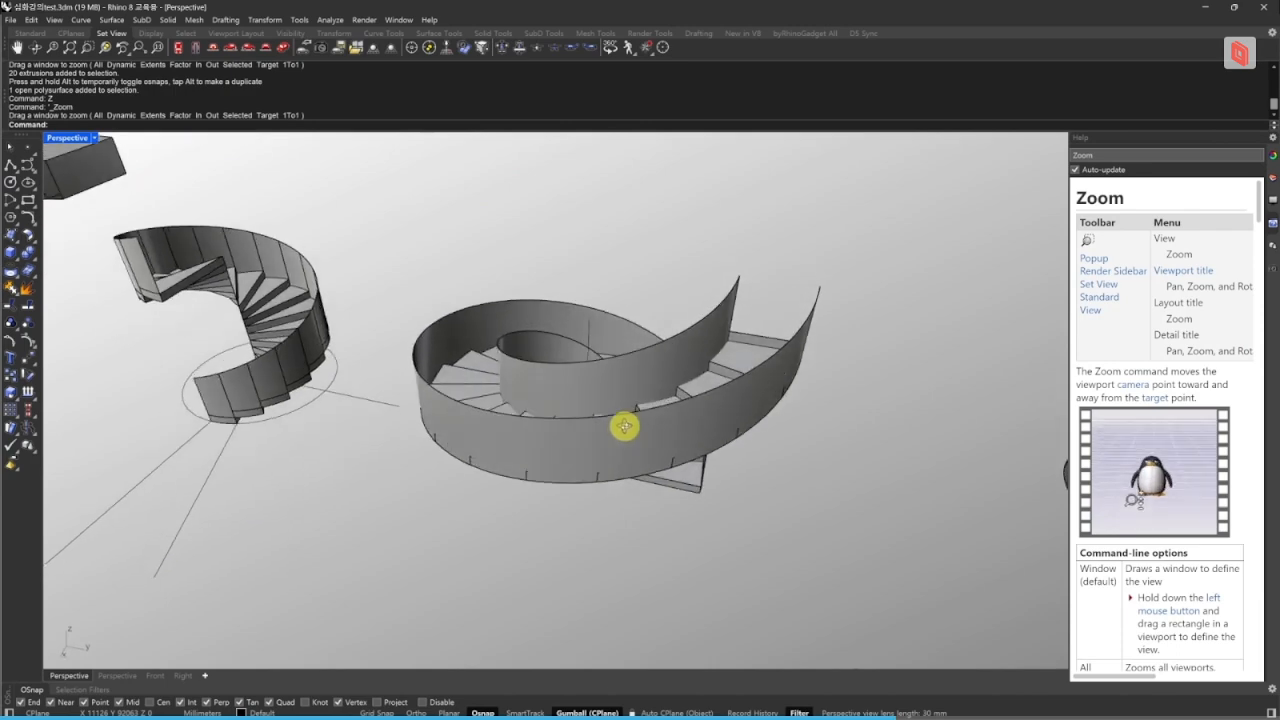
pyautogui.scroll(-5, 568, 446)
pyautogui.moveTo(560, 452); pyautogui.dragTo(574, 492, button='right')
pyautogui.moveTo(647, 414); pyautogui.dragTo(672, 412, button='right')
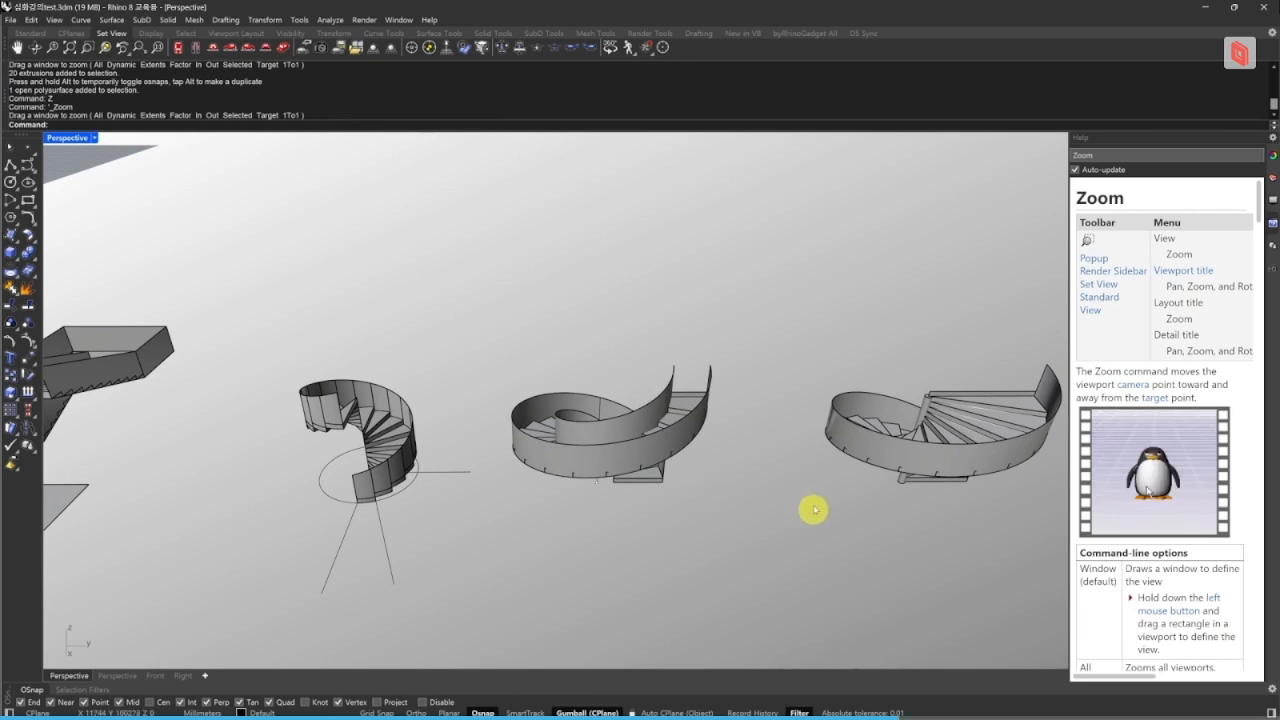
pyautogui.moveTo(625, 479)
pyautogui.mouseDown(button='right')
pyautogui.moveTo(651, 471)
pyautogui.moveTo(614, 527)
pyautogui.mouseUp(button='right')
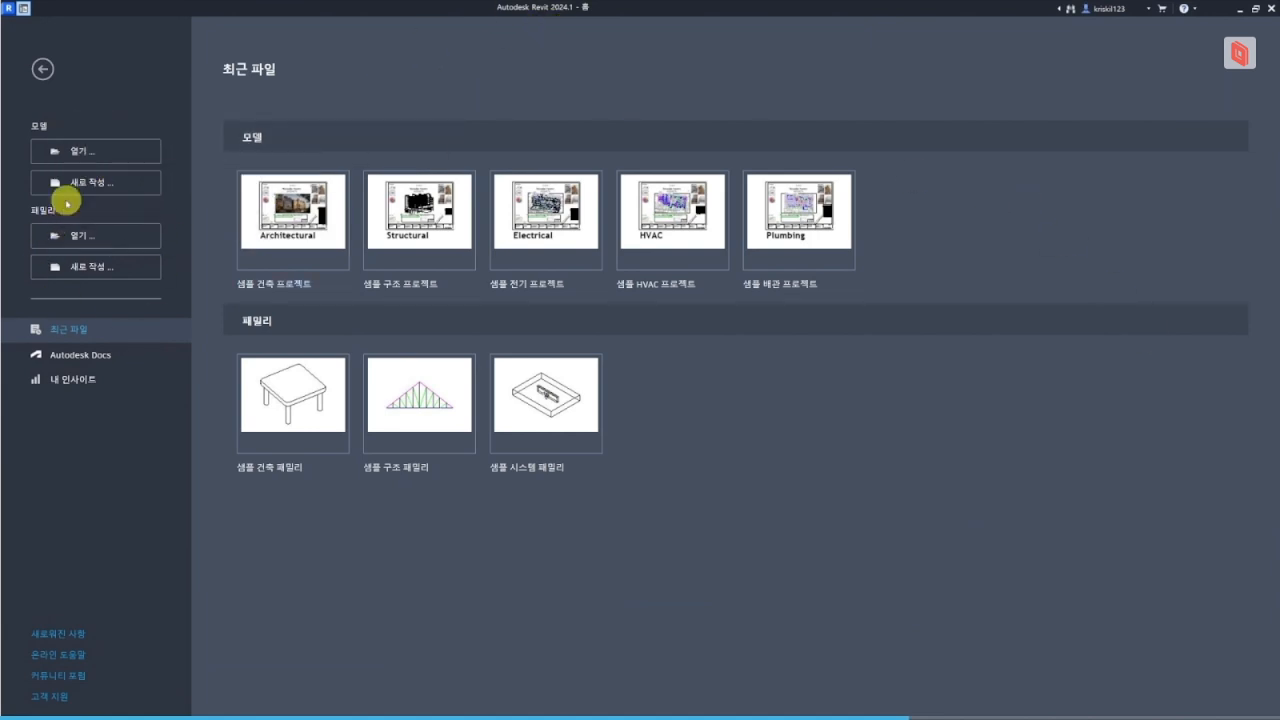
# - Switch to Revit and create a new project from the architectural template (건축 템플릿)
pyautogui.click(90, 189)
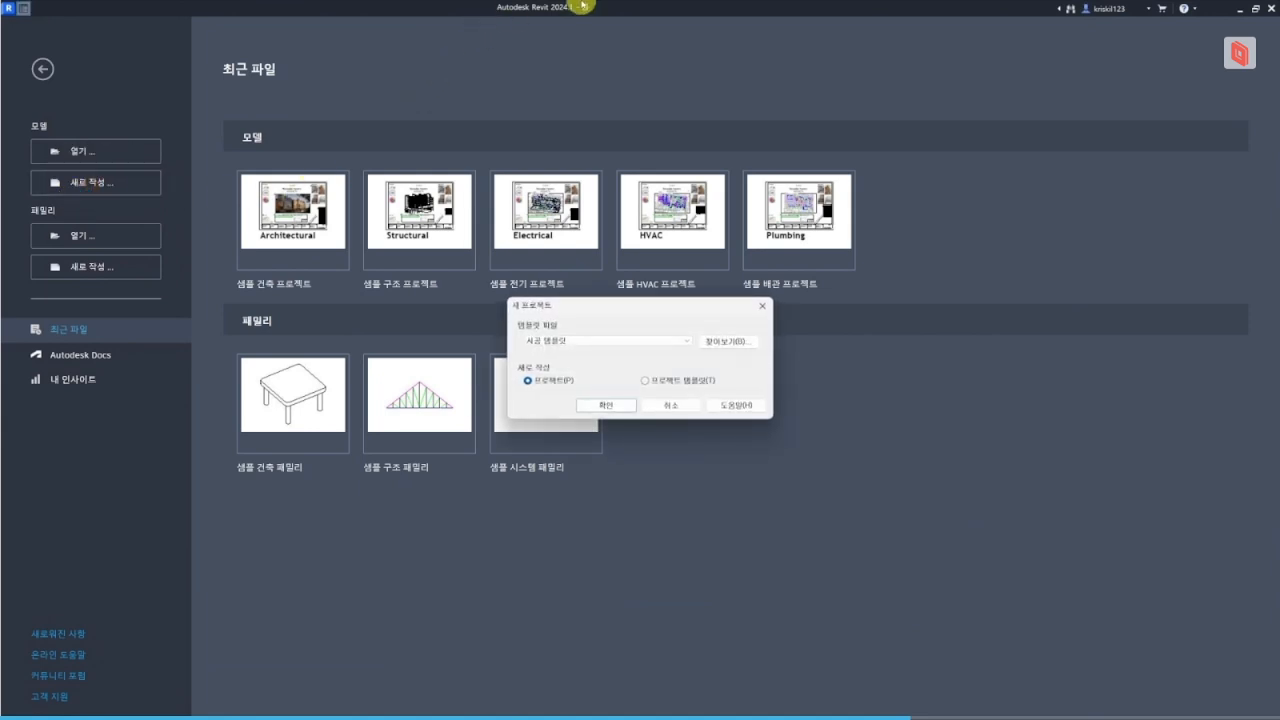
pyautogui.click(580, 341)
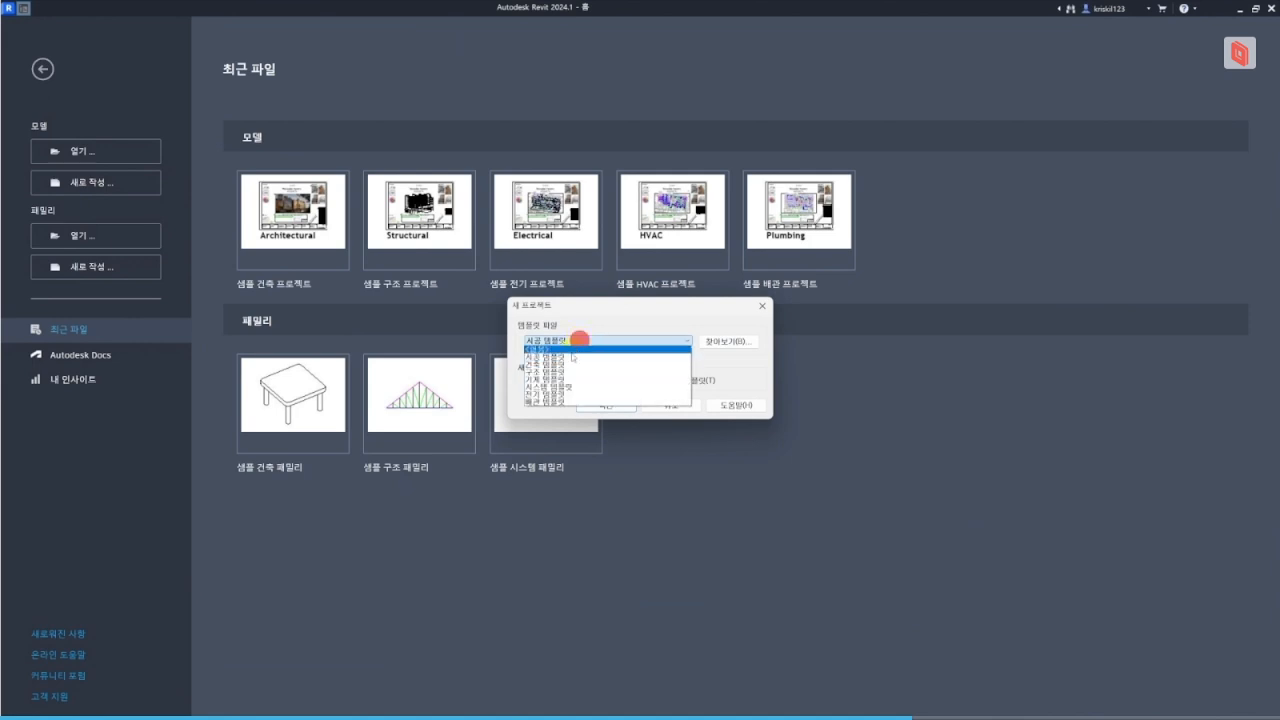
pyautogui.click(566, 365)
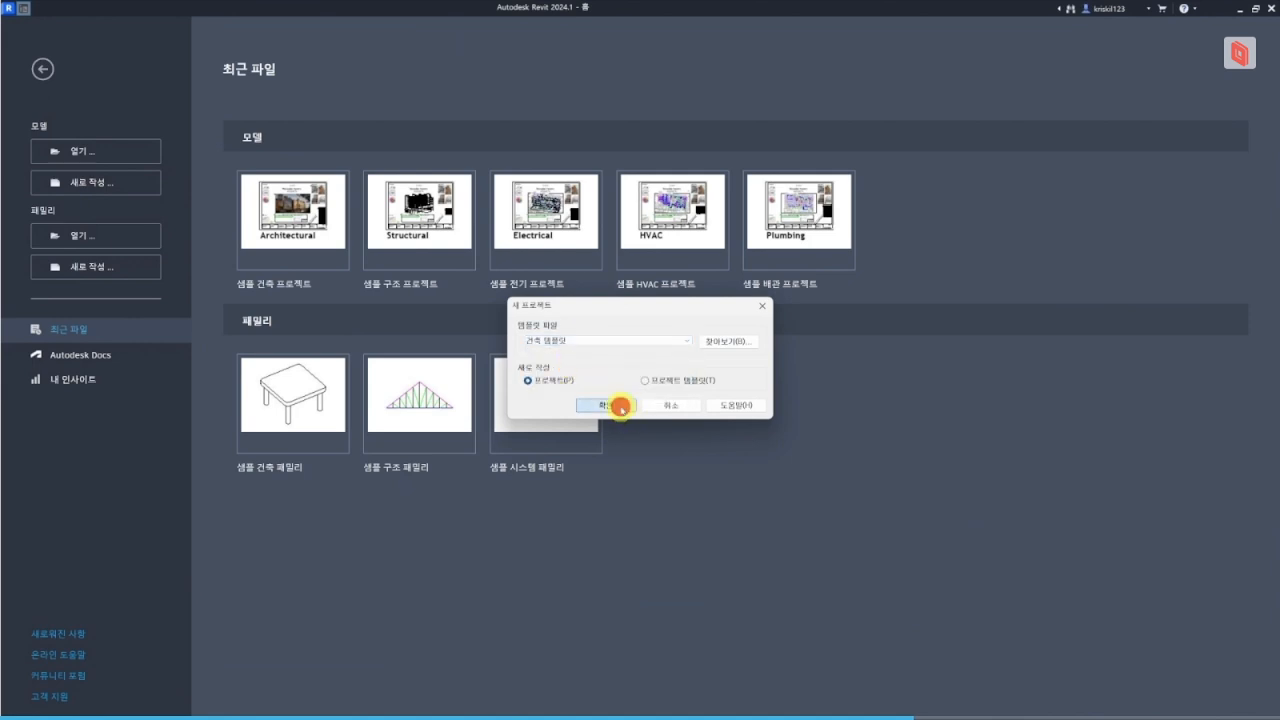
pyautogui.click(620, 406)
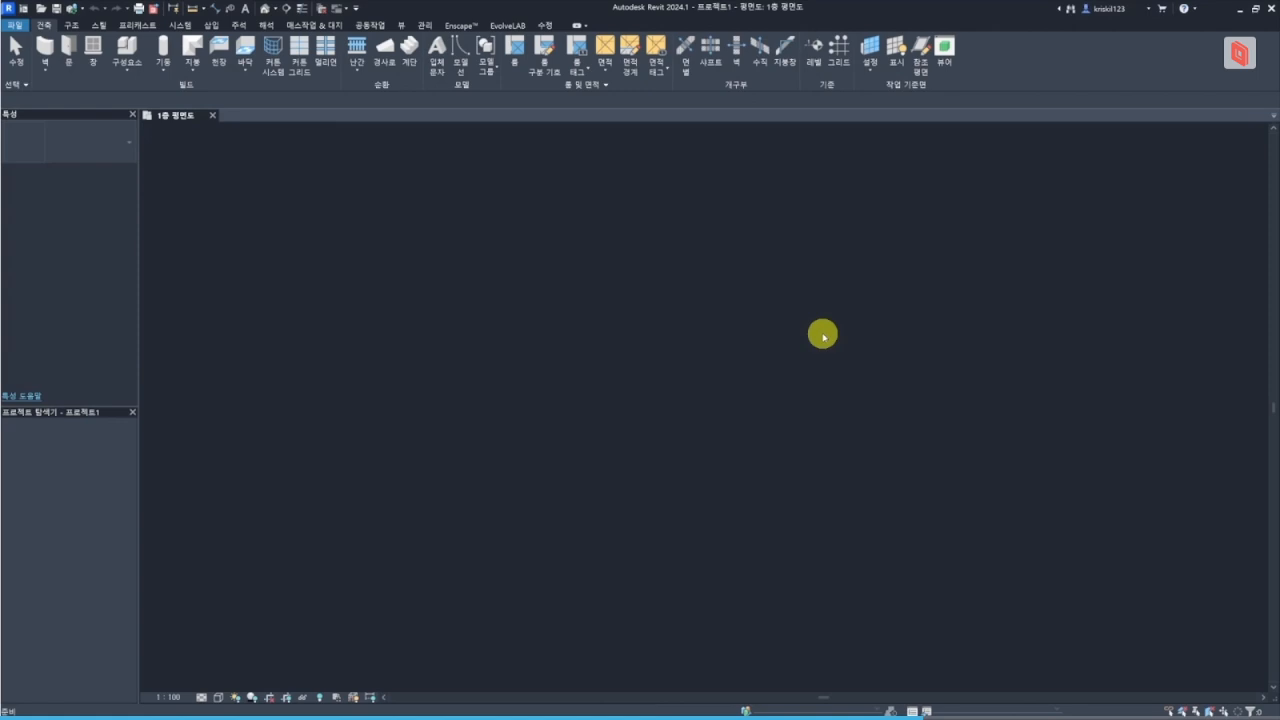
pyautogui.click(612, 411)
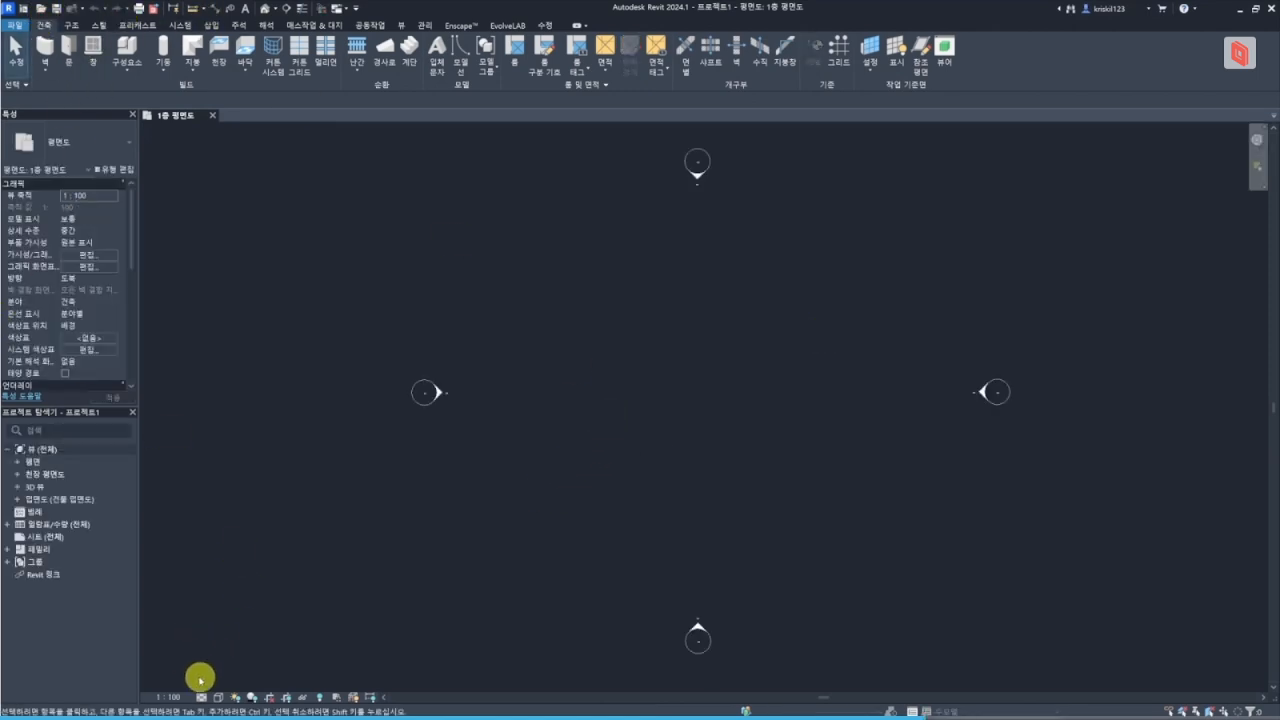
# - Open the default 3D view and create a rectangular 150 mm floor of about 21.8 by 20.5 m on level 1F
pyautogui.click(265, 10)
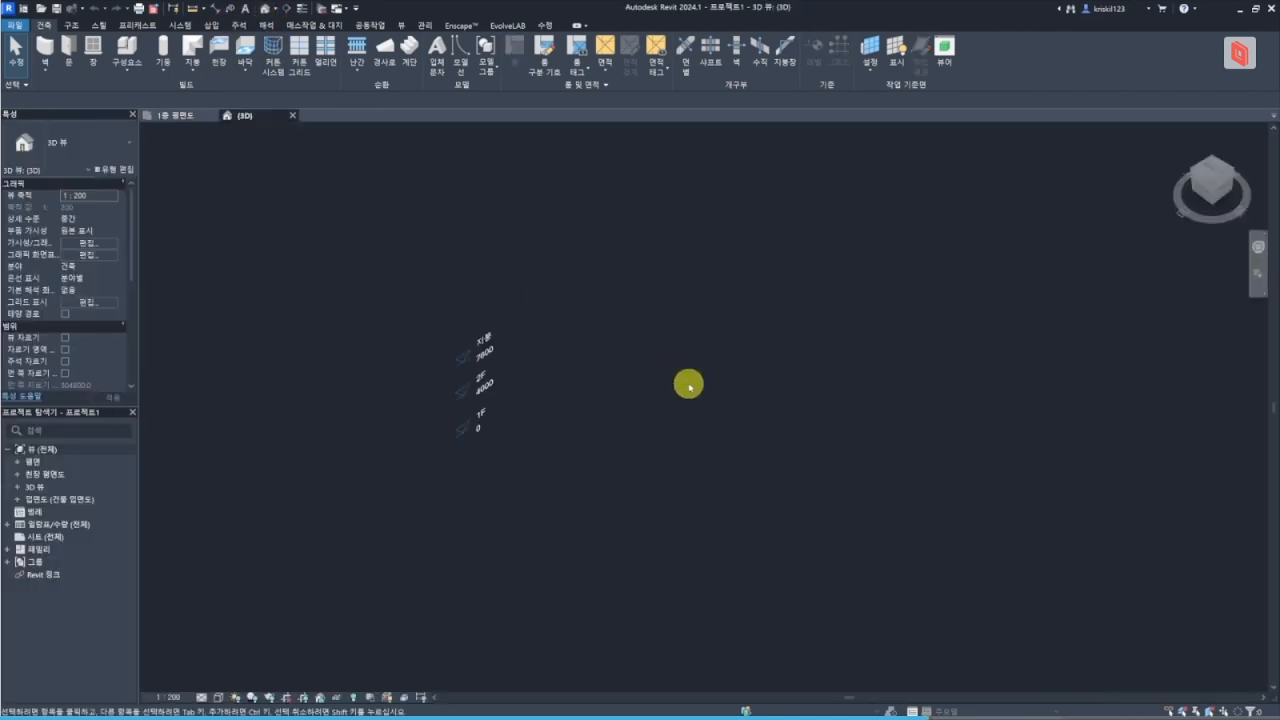
pyautogui.moveTo(704, 459); pyautogui.dragTo(497, 542, button='middle')
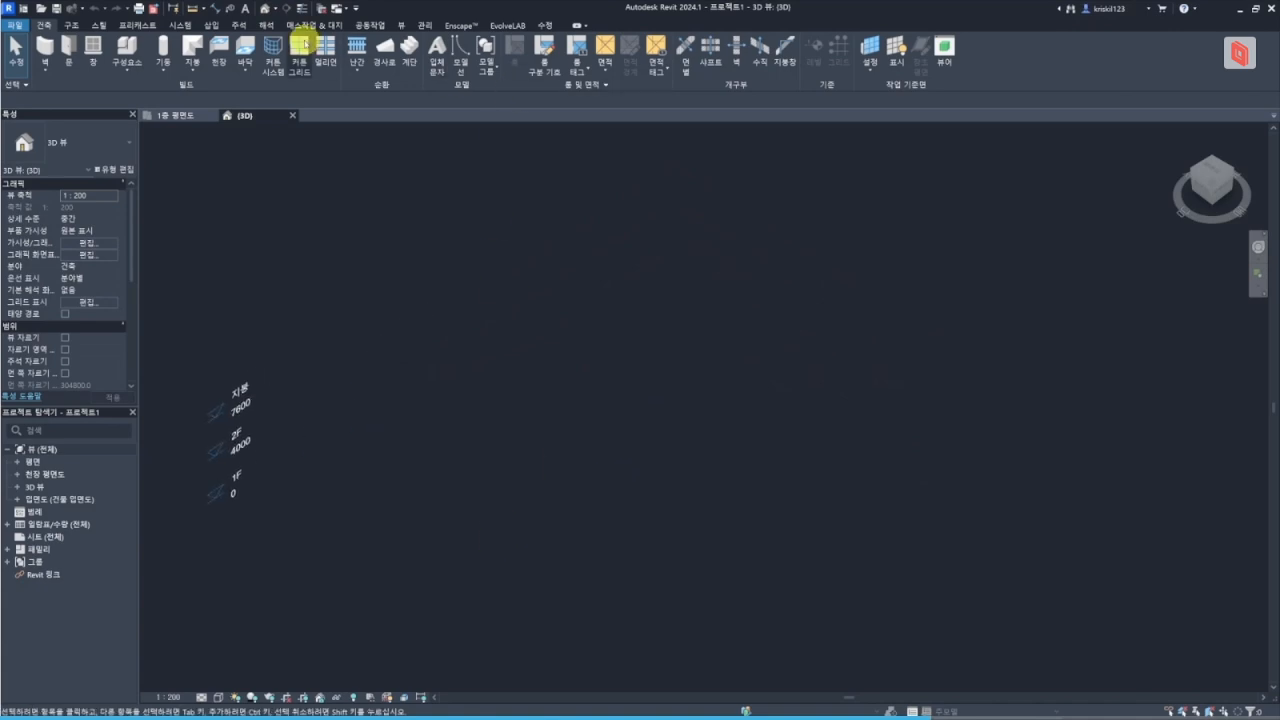
pyautogui.click(245, 52)
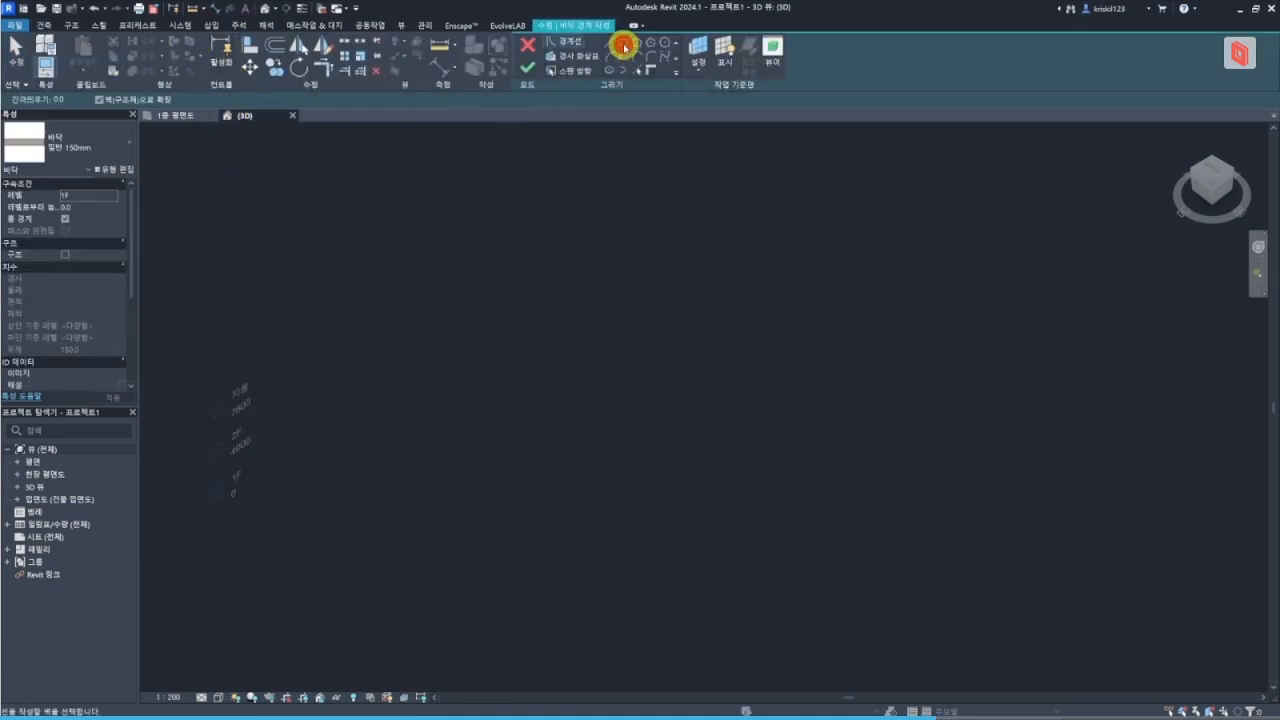
pyautogui.click(623, 46)
pyautogui.click(505, 387)
pyautogui.click(500, 680)
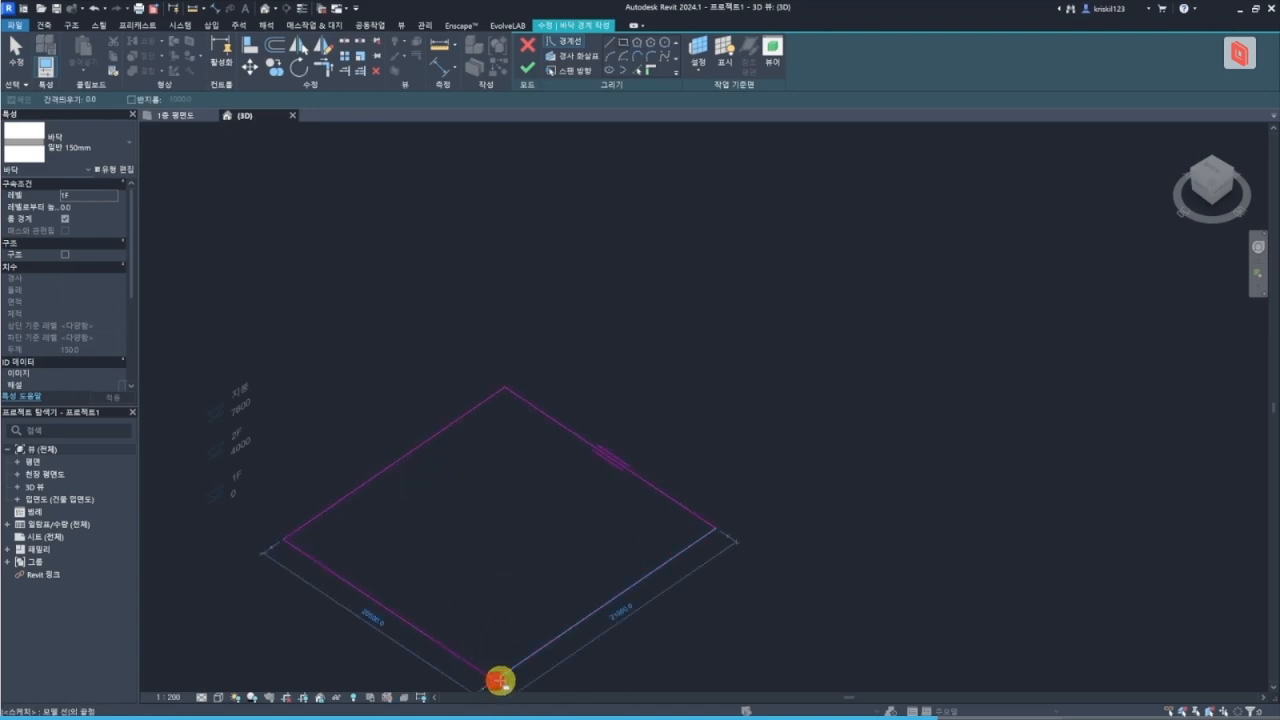
pyautogui.moveTo(500, 680)
pyautogui.keyDown('shift'); pyautogui.mouseDown(button='middle')
pyautogui.moveTo(571, 609)
pyautogui.moveTo(637, 511)
pyautogui.moveTo(592, 592)
pyautogui.moveTo(757, 397)
pyautogui.moveTo(726, 451)
pyautogui.moveTo(737, 457)
pyautogui.moveTo(690, 506)
pyautogui.mouseUp(button='middle'); pyautogui.keyUp('shift')
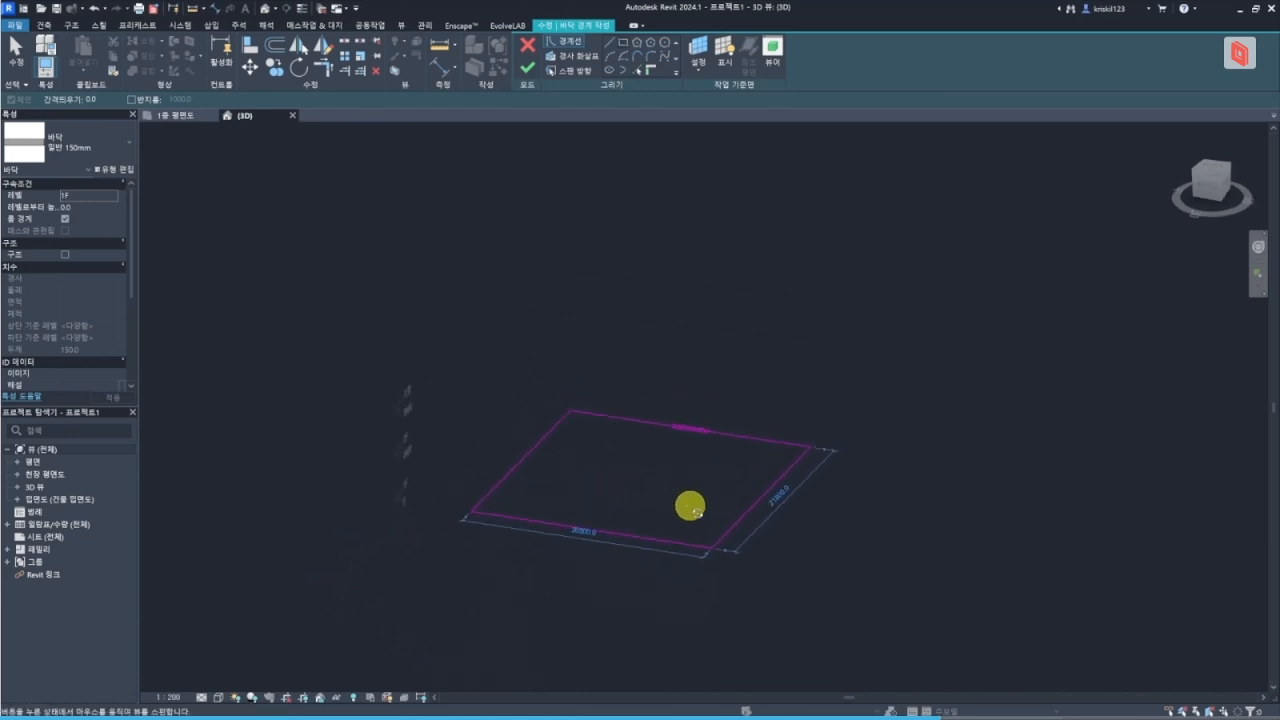
pyautogui.click(527, 67)
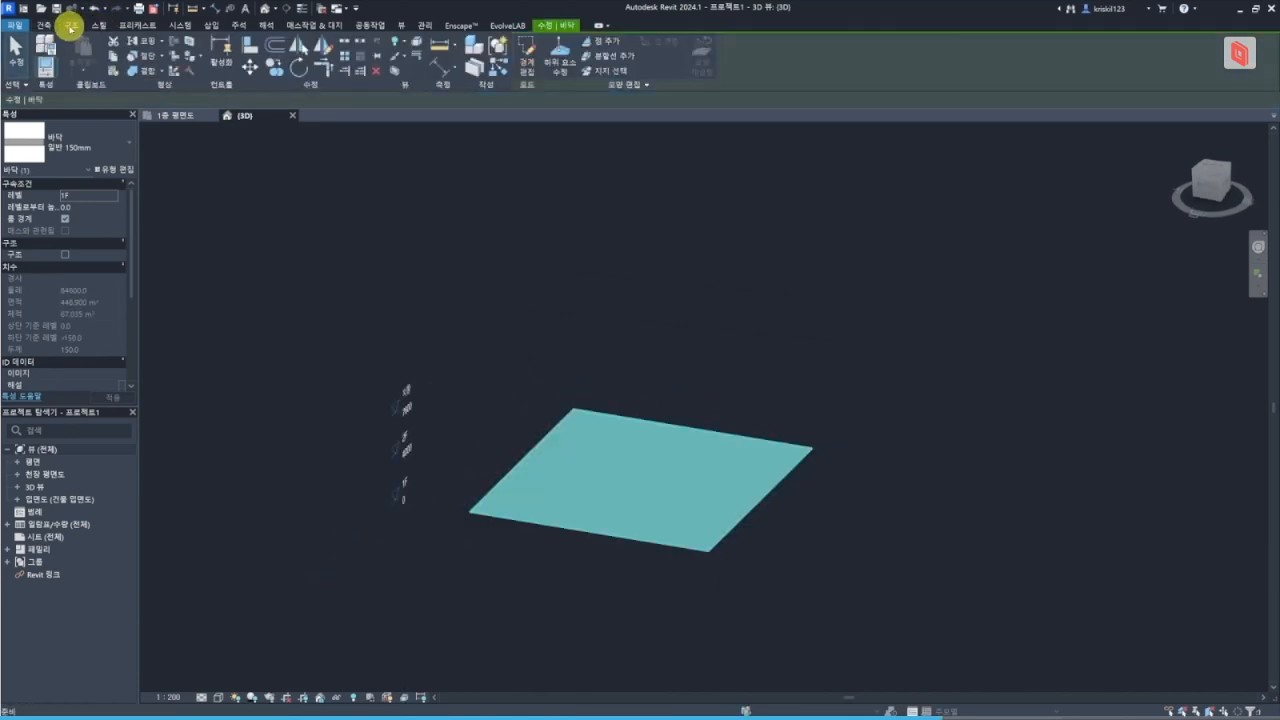
pyautogui.click(43, 26)
pyautogui.click(97, 24)
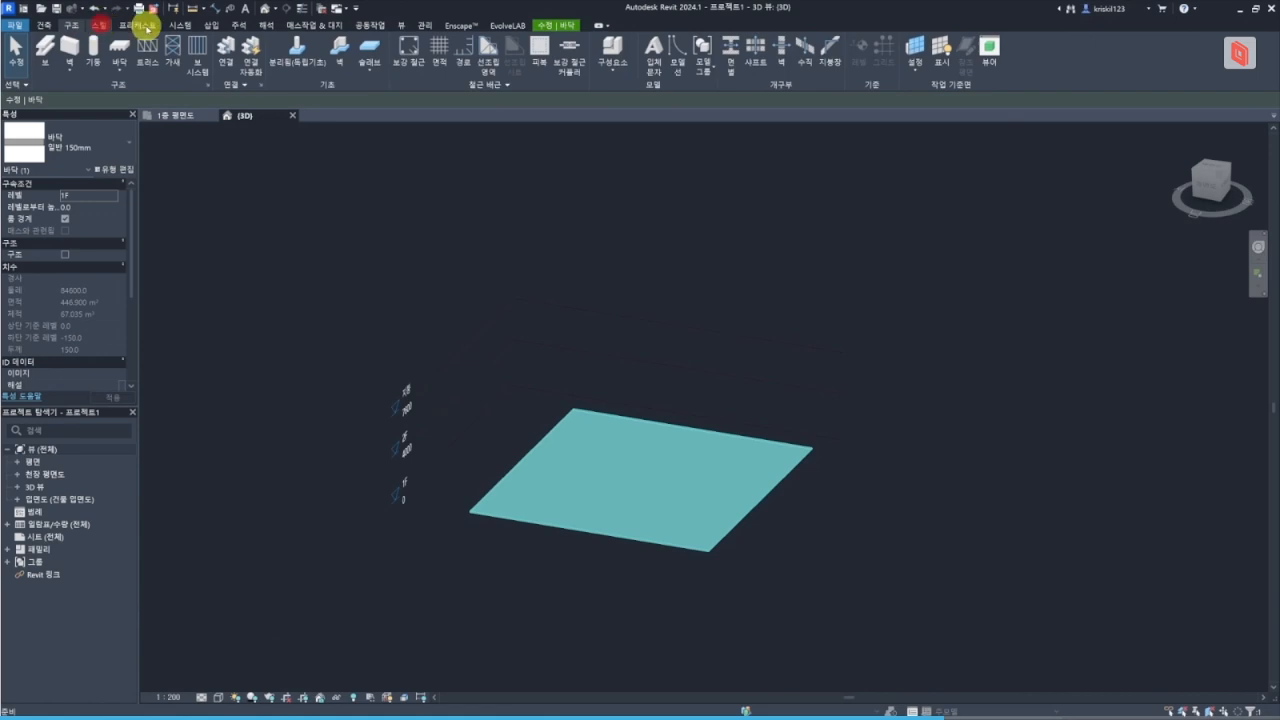
pyautogui.click(139, 26)
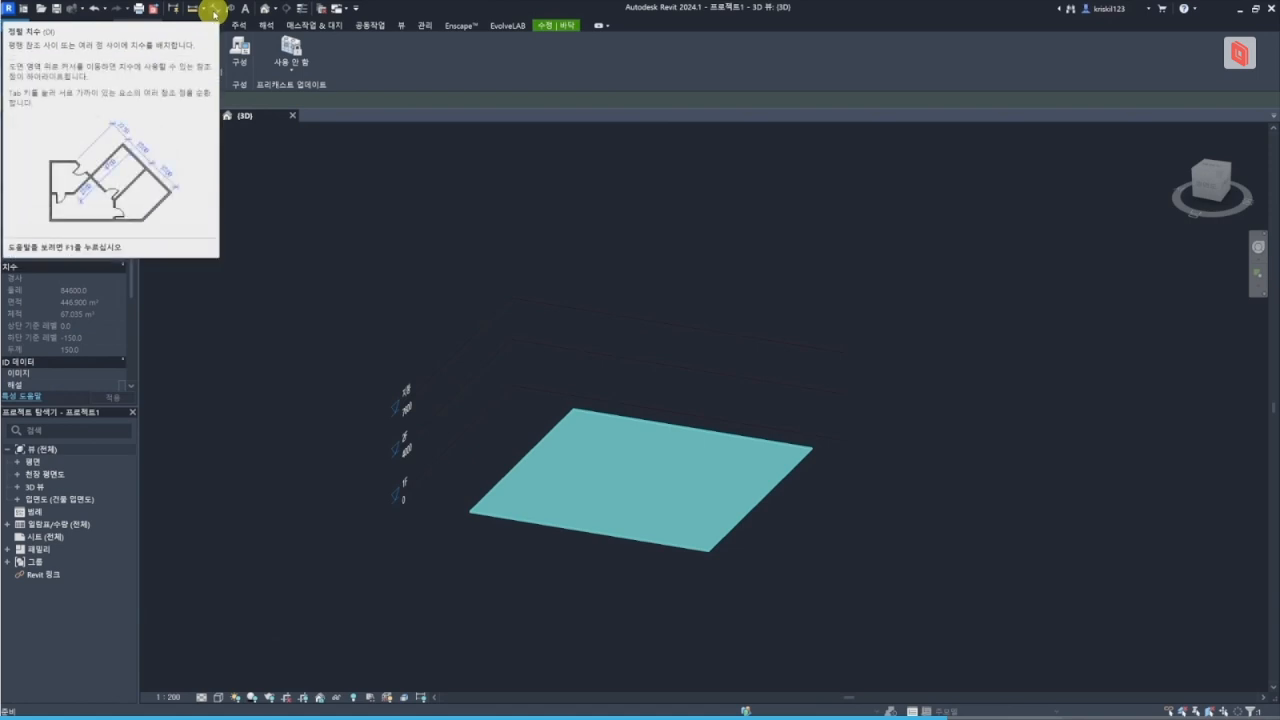
# - Deselect the floor and change the 3D view's visual style
pyautogui.click(597, 225)
pyautogui.scroll(1, 560, 523)
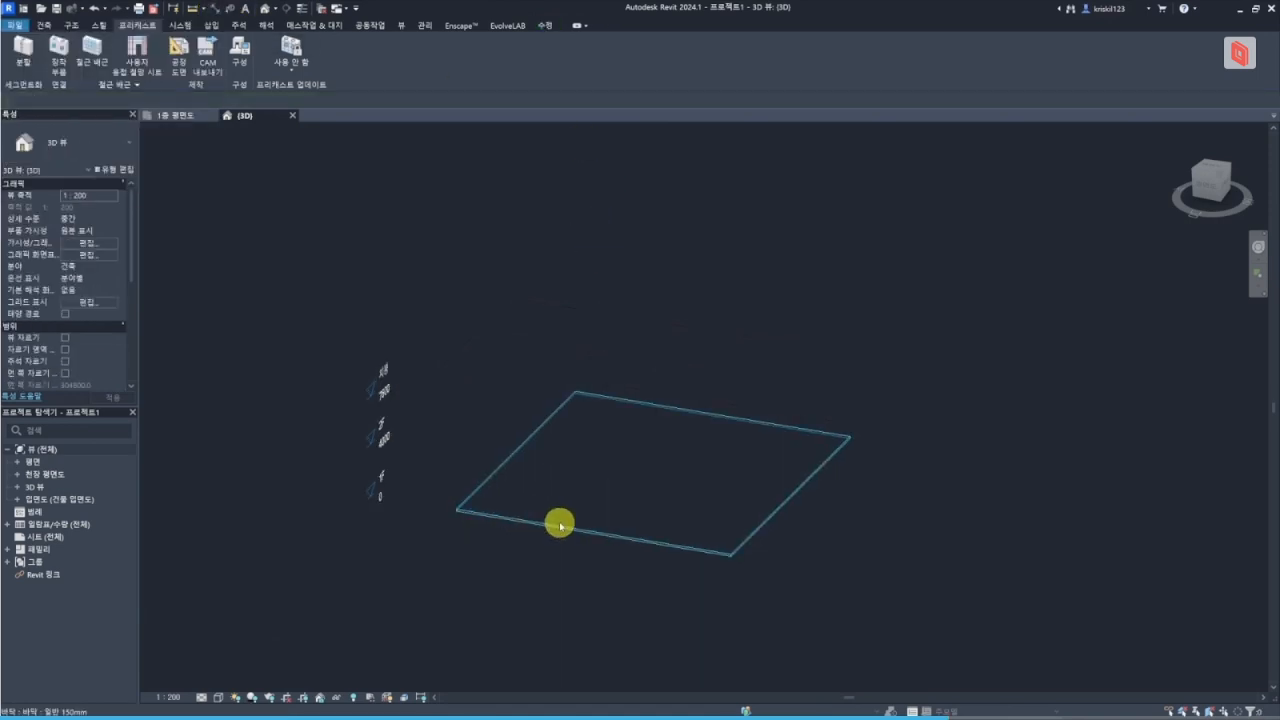
pyautogui.click(217, 700)
pyautogui.click(275, 635)
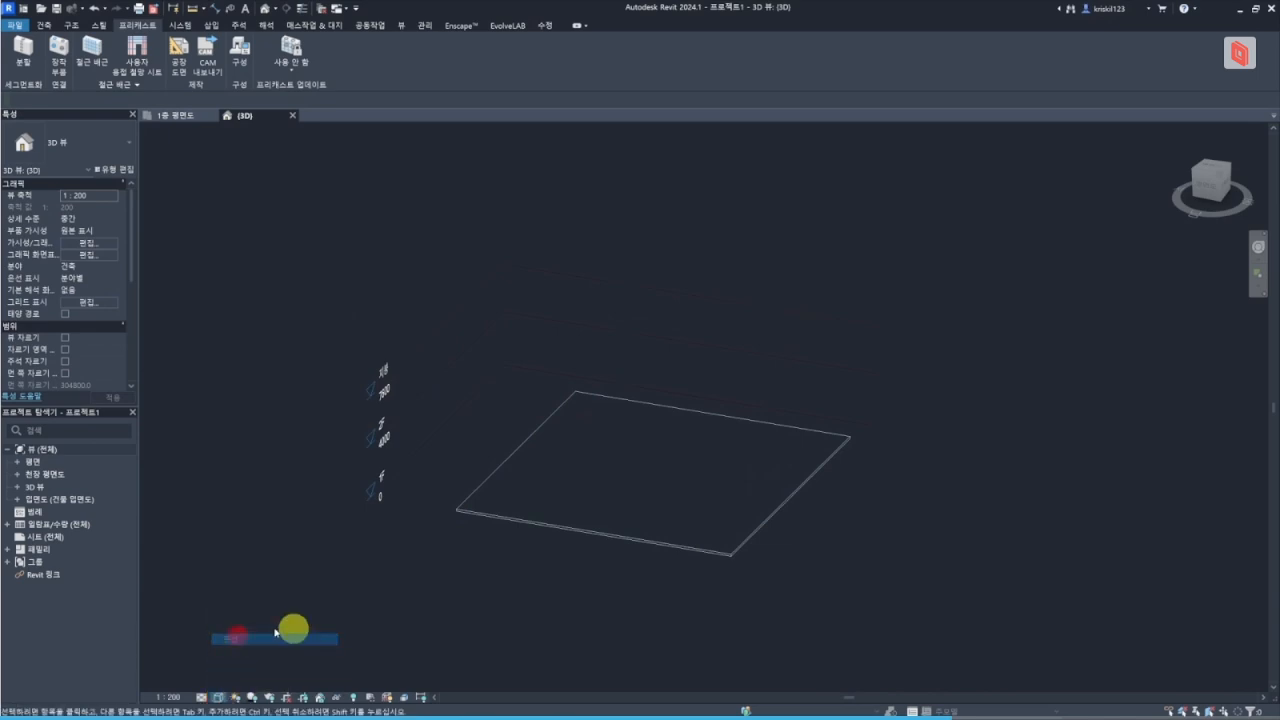
# - Set the 3D view's visual style to consistent colors (색상 일치)
pyautogui.click(217, 700)
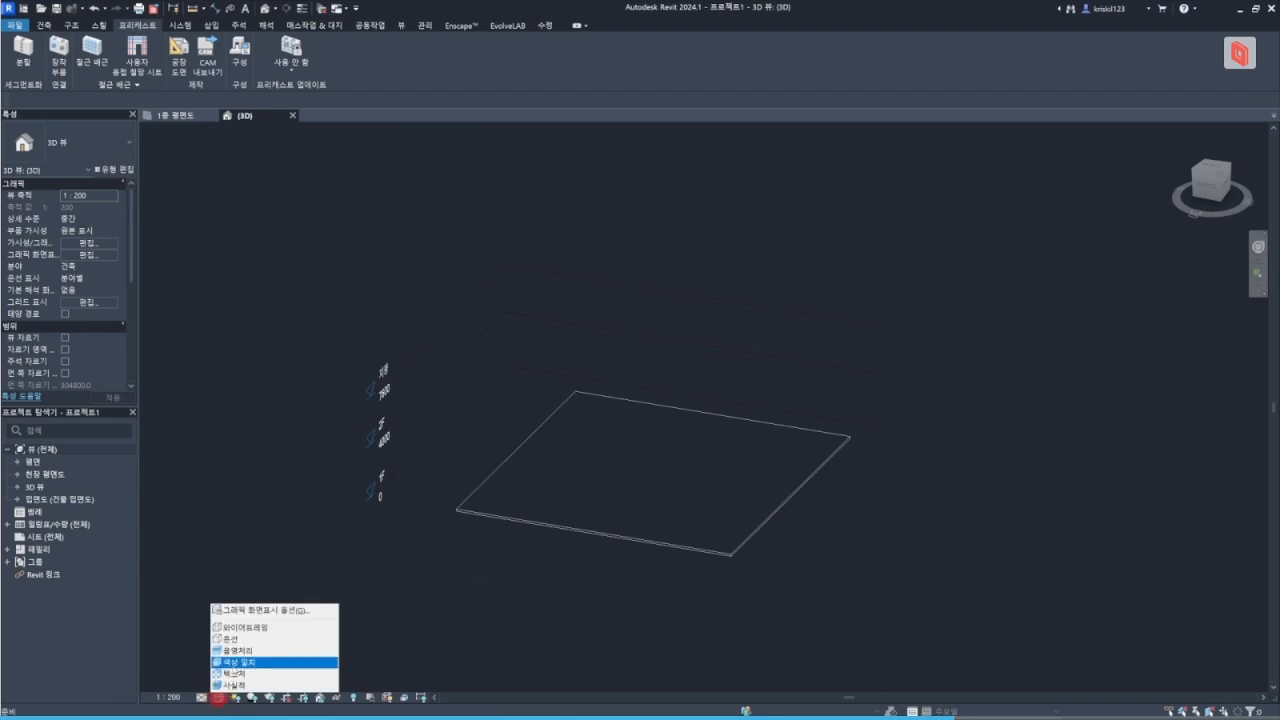
pyautogui.click(240, 660)
pyautogui.click(201, 698)
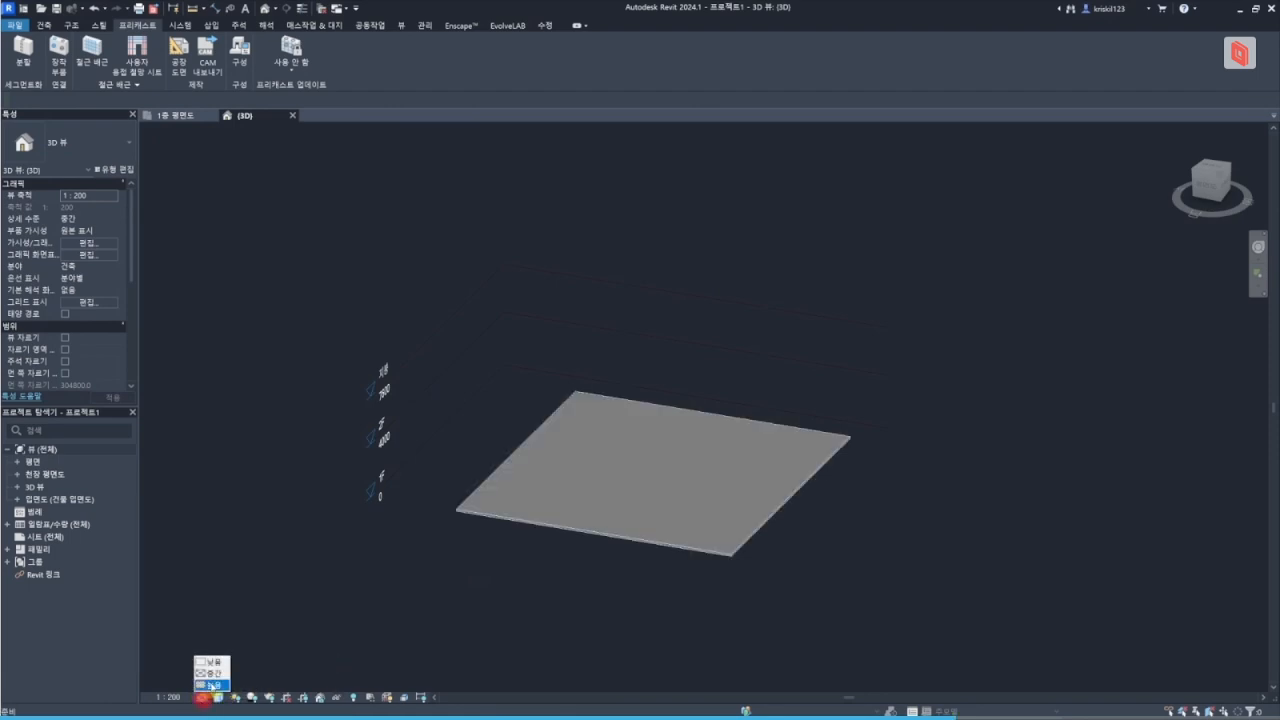
pyautogui.click(217, 698)
pyautogui.click(228, 666)
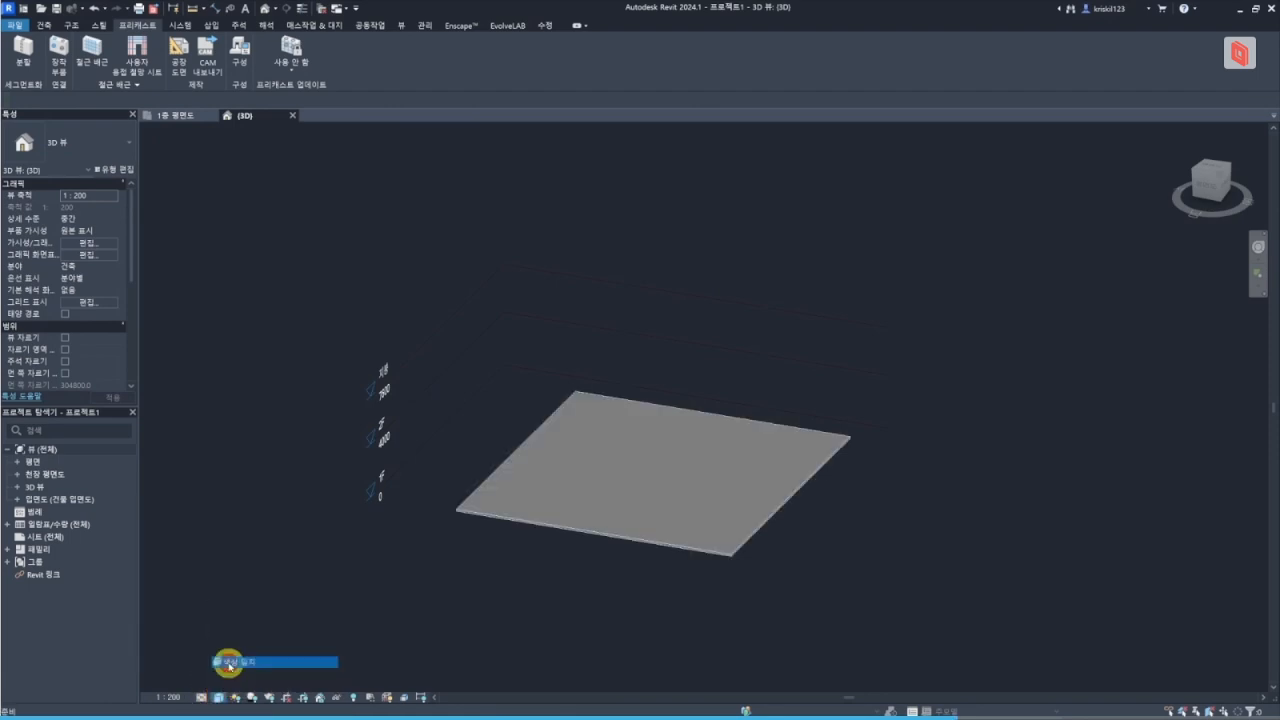
# - Move the floor slab horizontally away from the level markers and deselect it
pyautogui.keyDown('shift'); pyautogui.moveTo(570, 577); pyautogui.dragTo(617, 460, button='middle'); pyautogui.keyUp('shift')
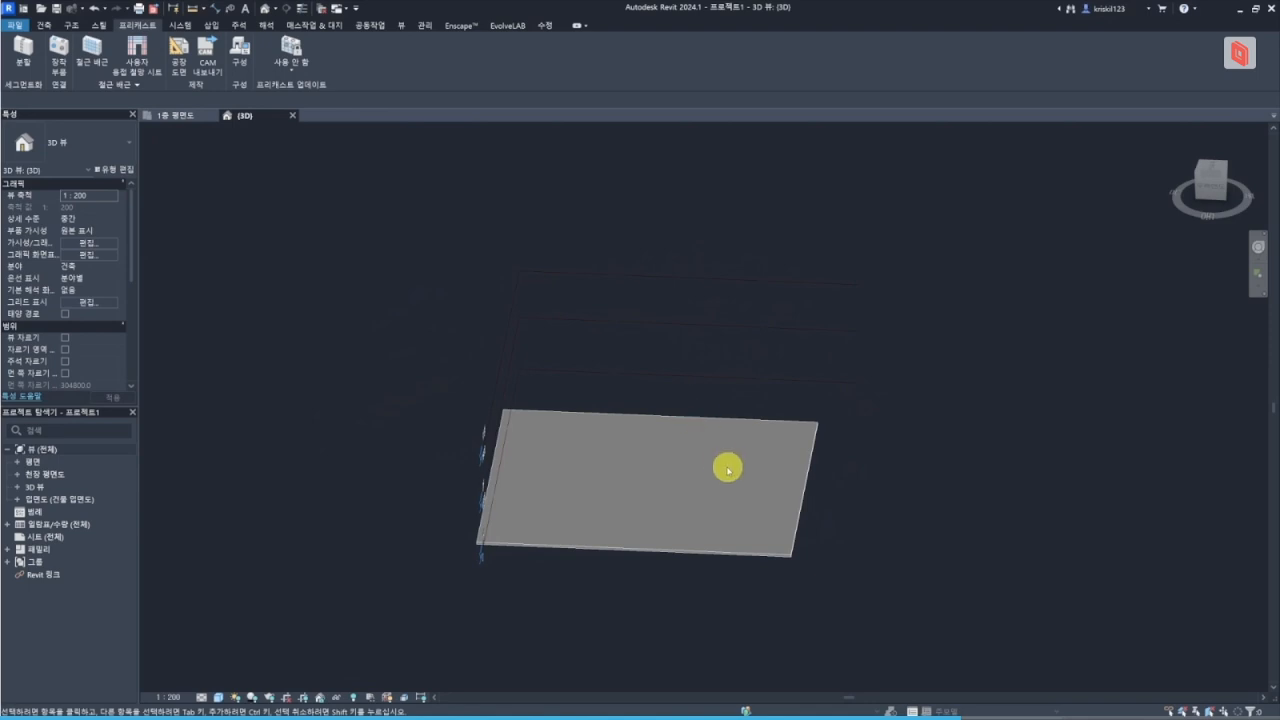
pyautogui.keyDown('shift'); pyautogui.moveTo(726, 463); pyautogui.dragTo(653, 549, button='middle'); pyautogui.keyUp('shift')
pyautogui.click(838, 492)
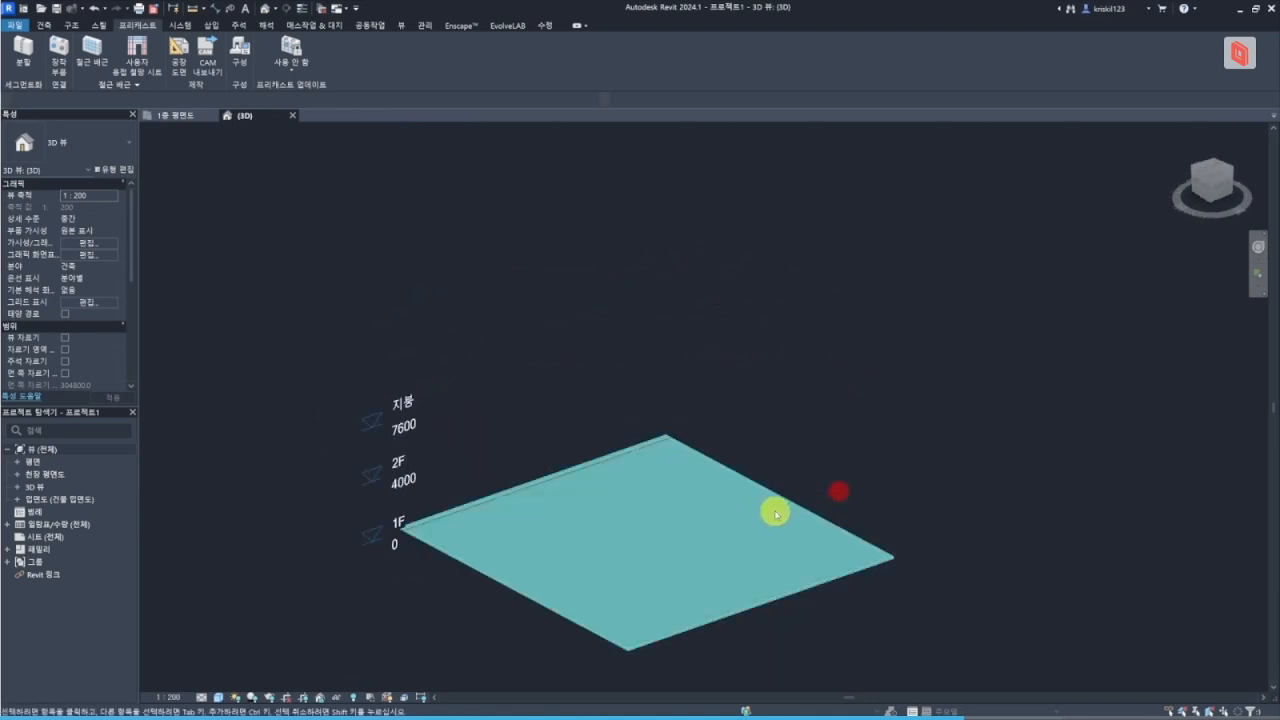
pyautogui.moveTo(803, 511); pyautogui.dragTo(1116, 527)
pyautogui.click(312, 323)
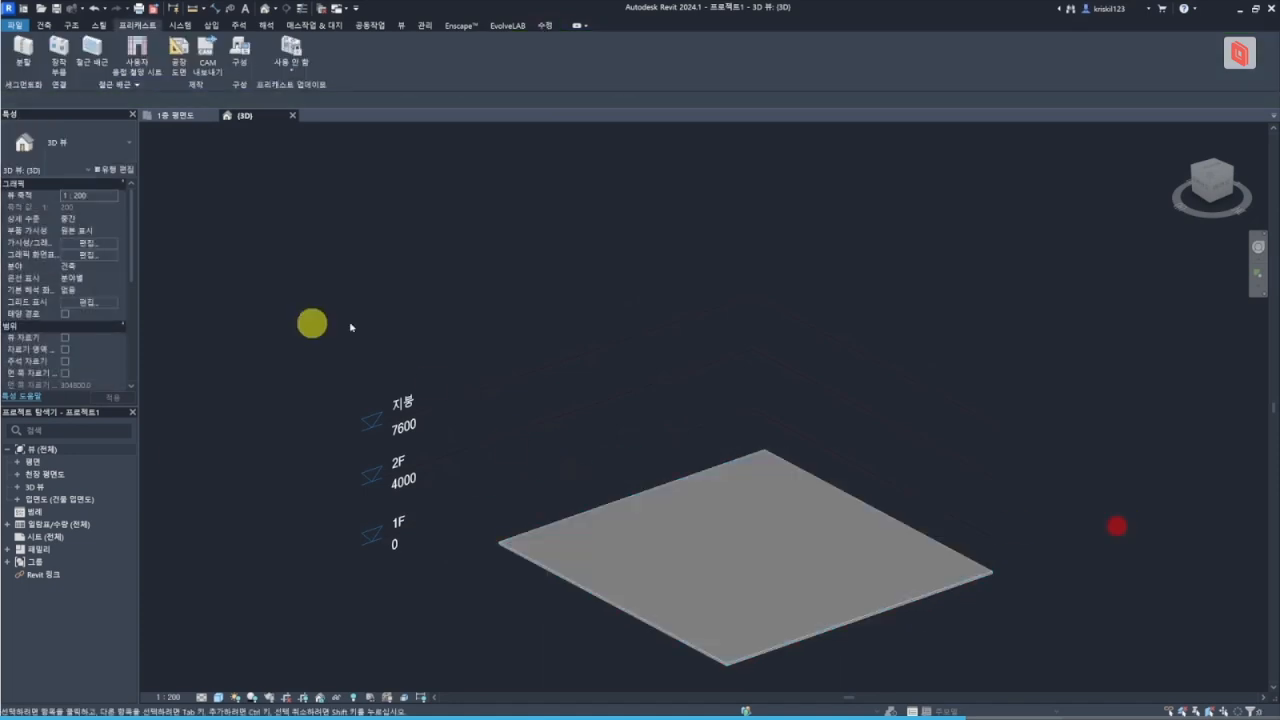
# - Draw a rectangle of 8000 mm high exterior walls (외벽 - 스틸 스터드 벽돌벽) on level 1F, just inside the floor's edges
pyautogui.click(45, 24)
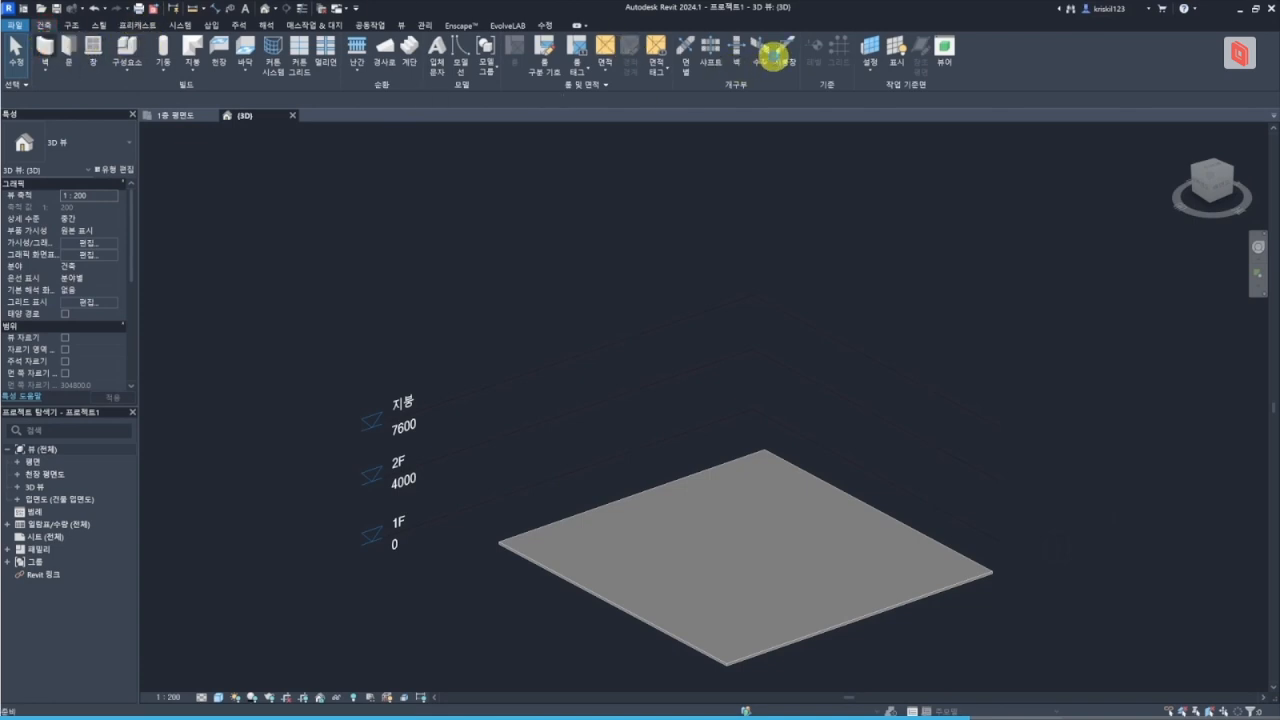
pyautogui.press('w')
pyautogui.press('a')
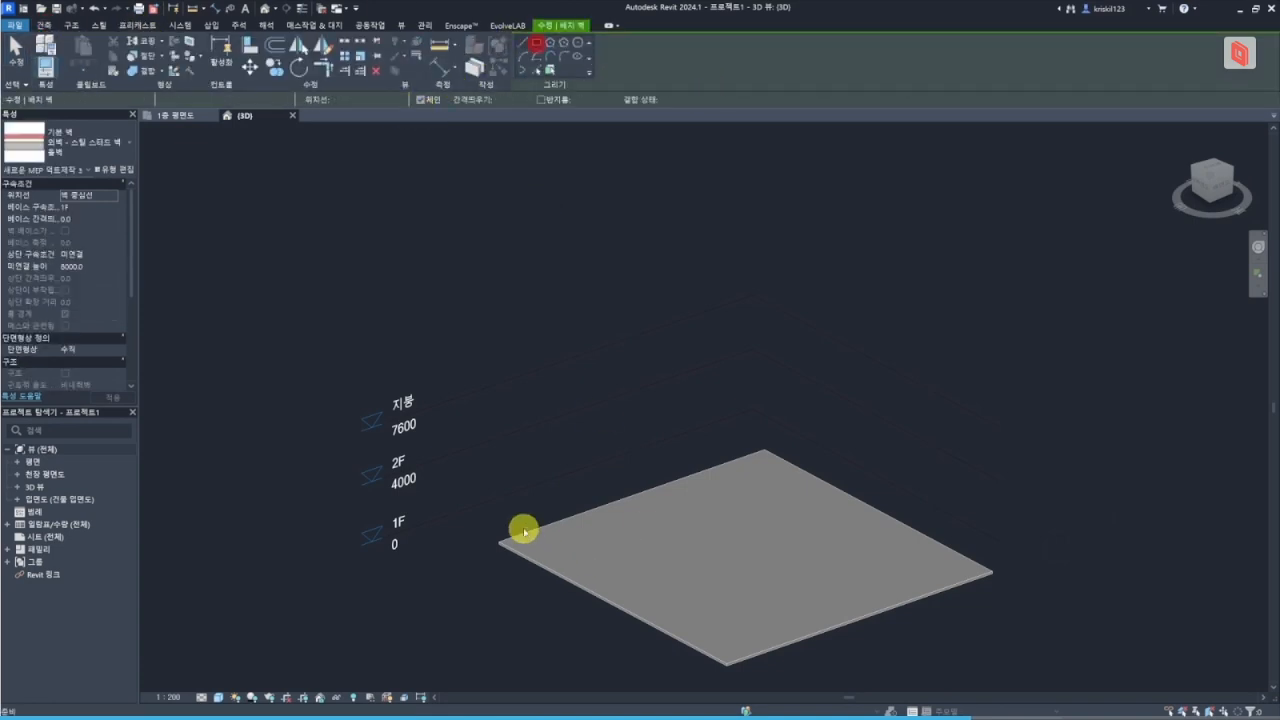
pyautogui.click(525, 544)
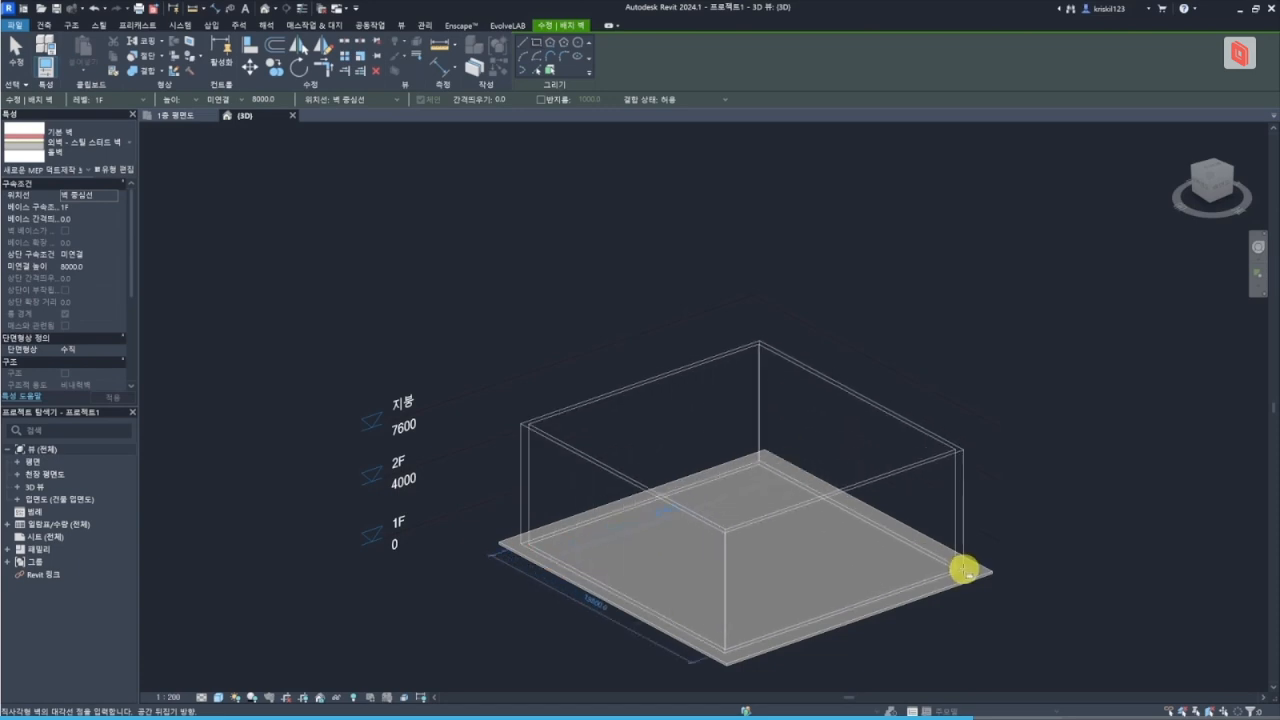
pyautogui.click(966, 567)
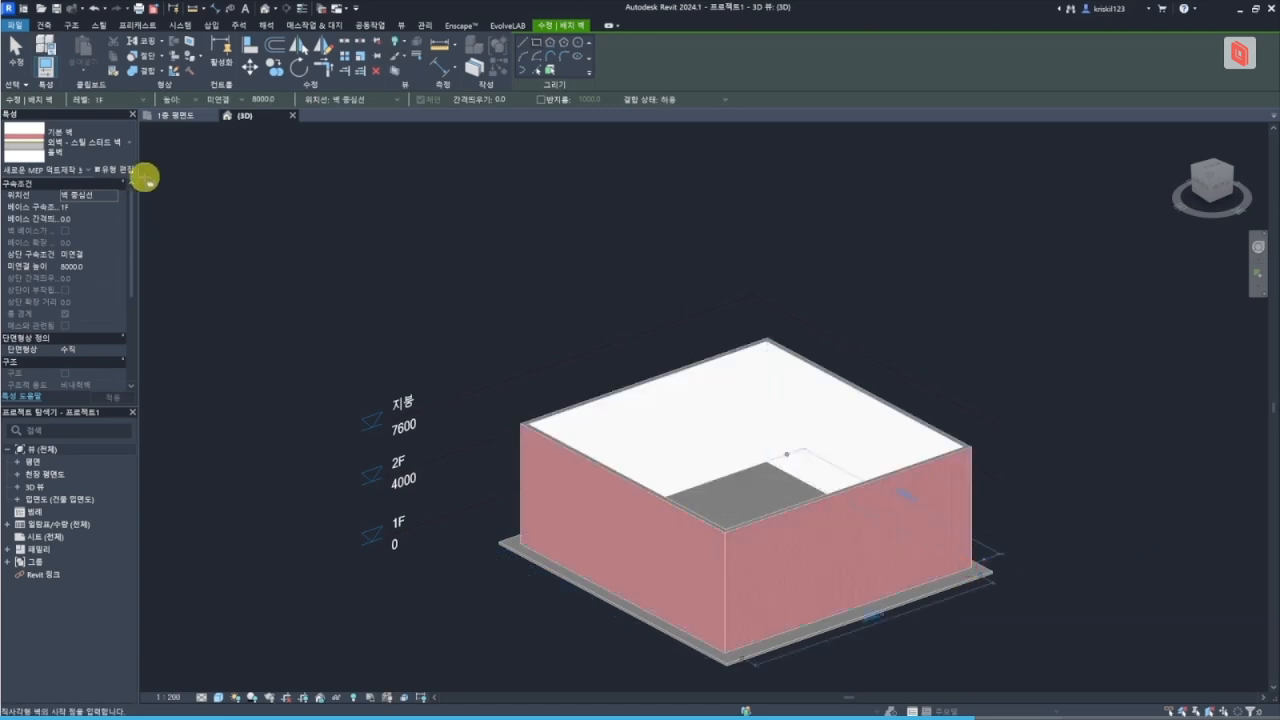
pyautogui.press('space')
pyautogui.press('Escape')
pyautogui.press('Escape')
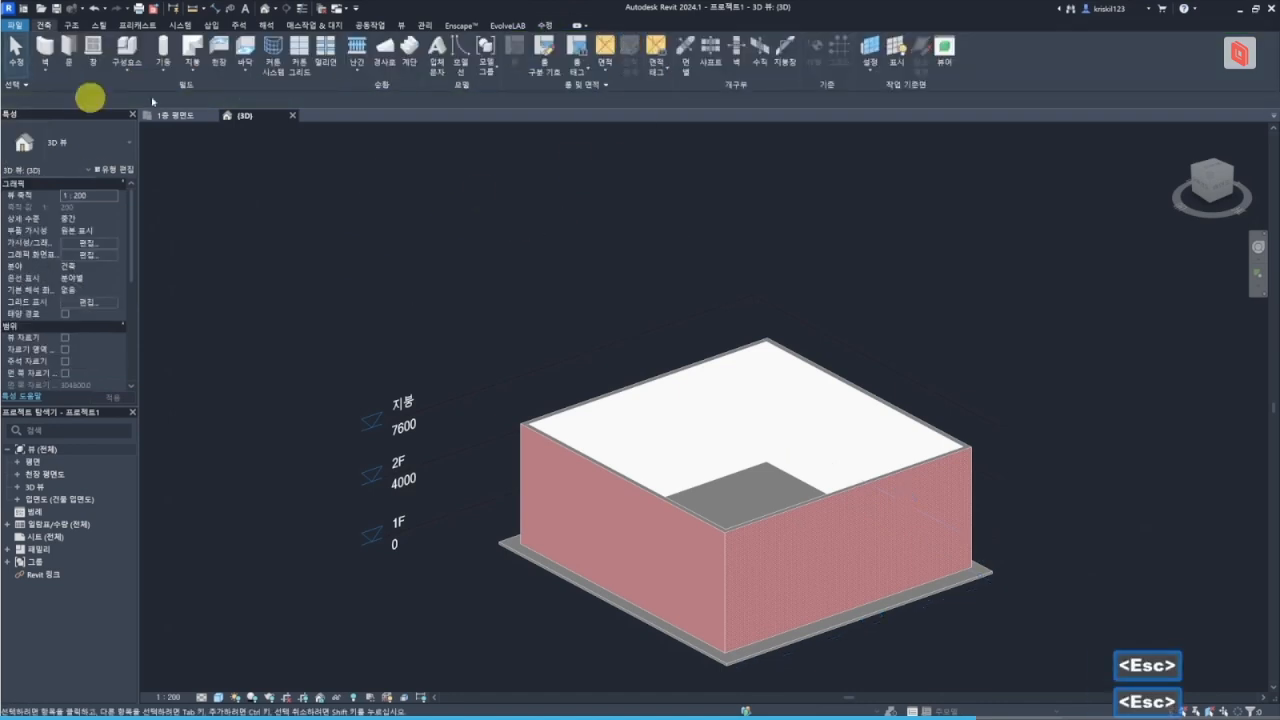
# - Create a straight stair 1000 mm wide inside the walls, using the type with 190 mm maximum riser and 250 mm tread
pyautogui.keyDown('shift'); pyautogui.moveTo(851, 491); pyautogui.dragTo(643, 296, button='middle'); pyautogui.keyUp('shift')
pyautogui.scroll(3, 645, 300)
pyautogui.keyDown('shift'); pyautogui.moveTo(671, 417); pyautogui.dragTo(590, 376, button='middle'); pyautogui.keyUp('shift')
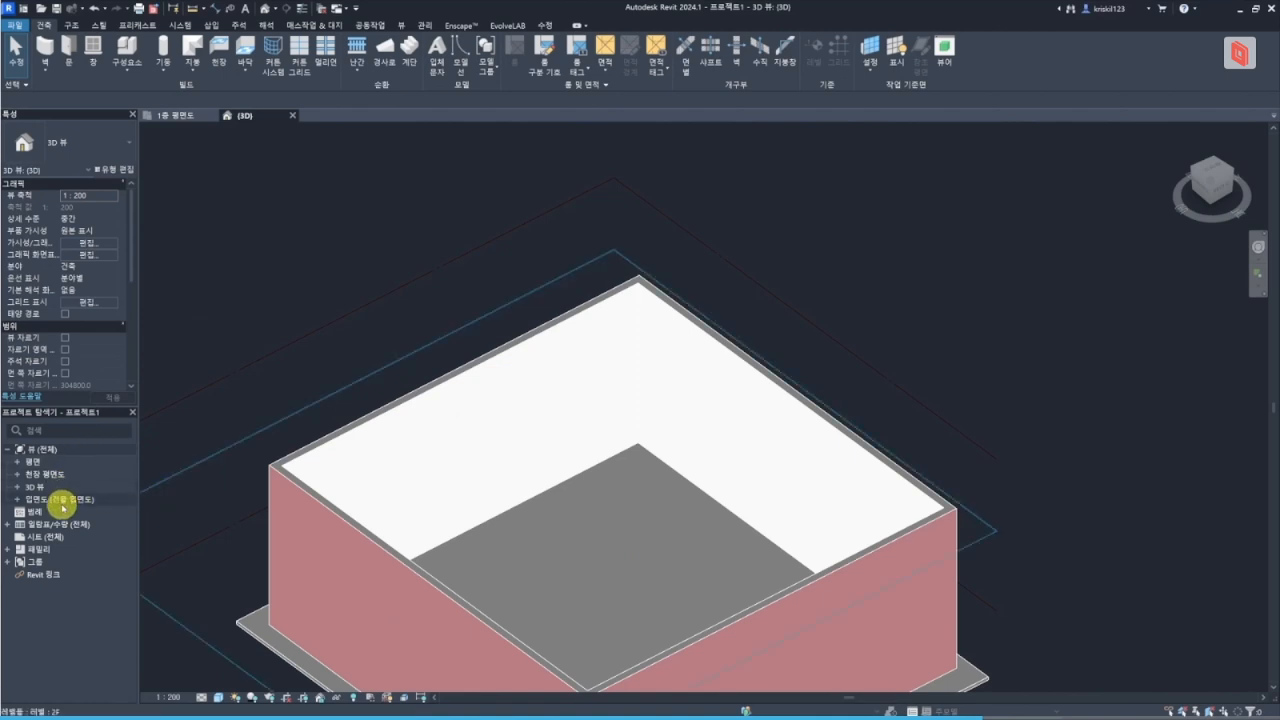
pyautogui.scroll(-5, 85, 285)
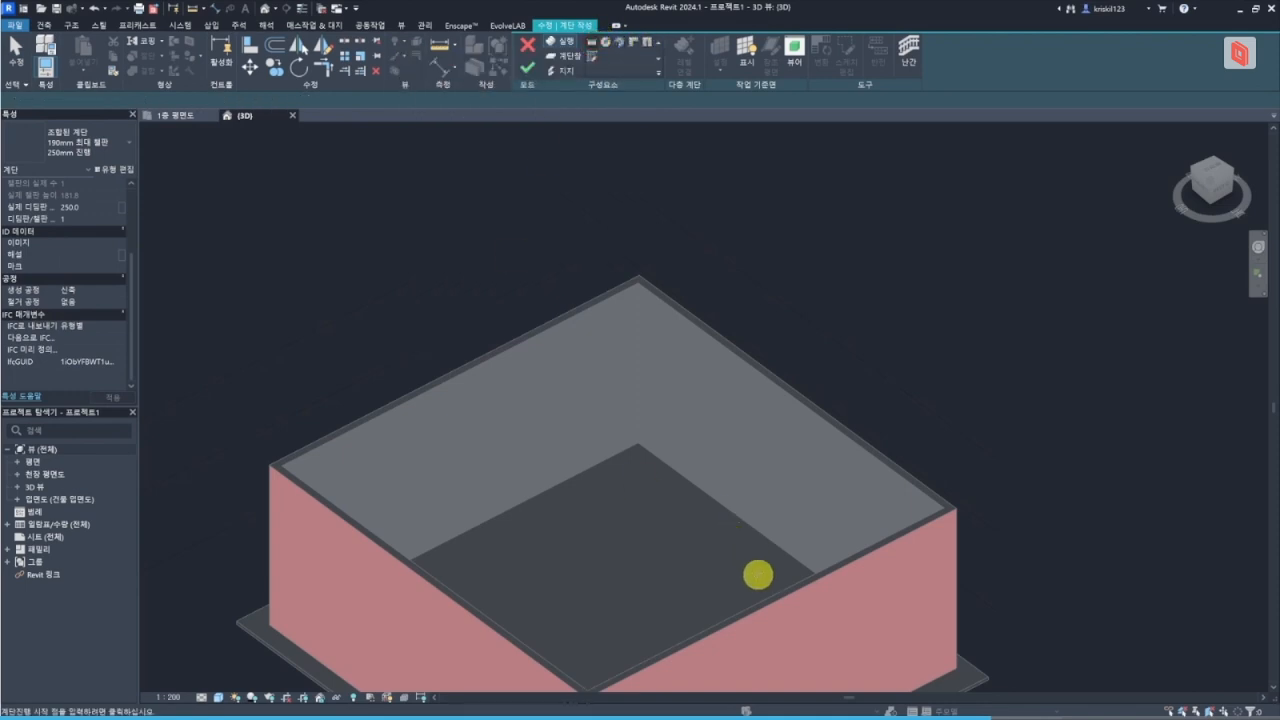
pyautogui.click(761, 577)
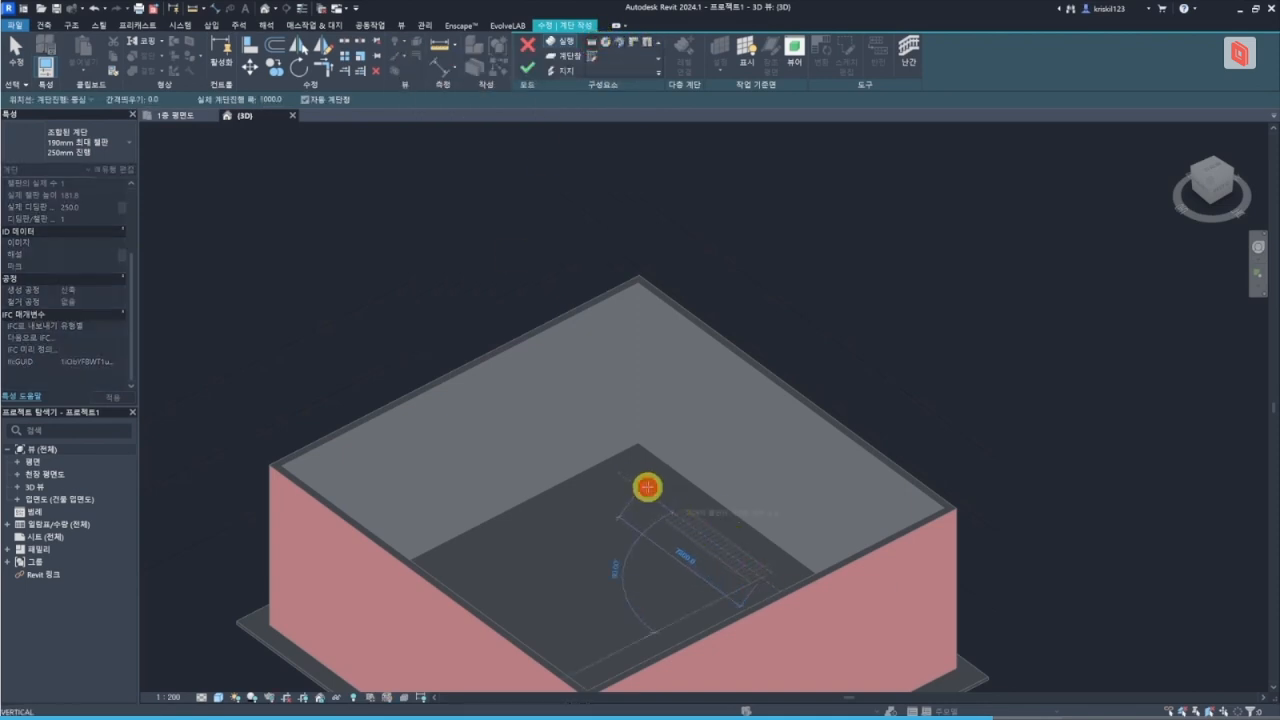
pyautogui.click(647, 487)
pyautogui.scroll(5, 760, 545)
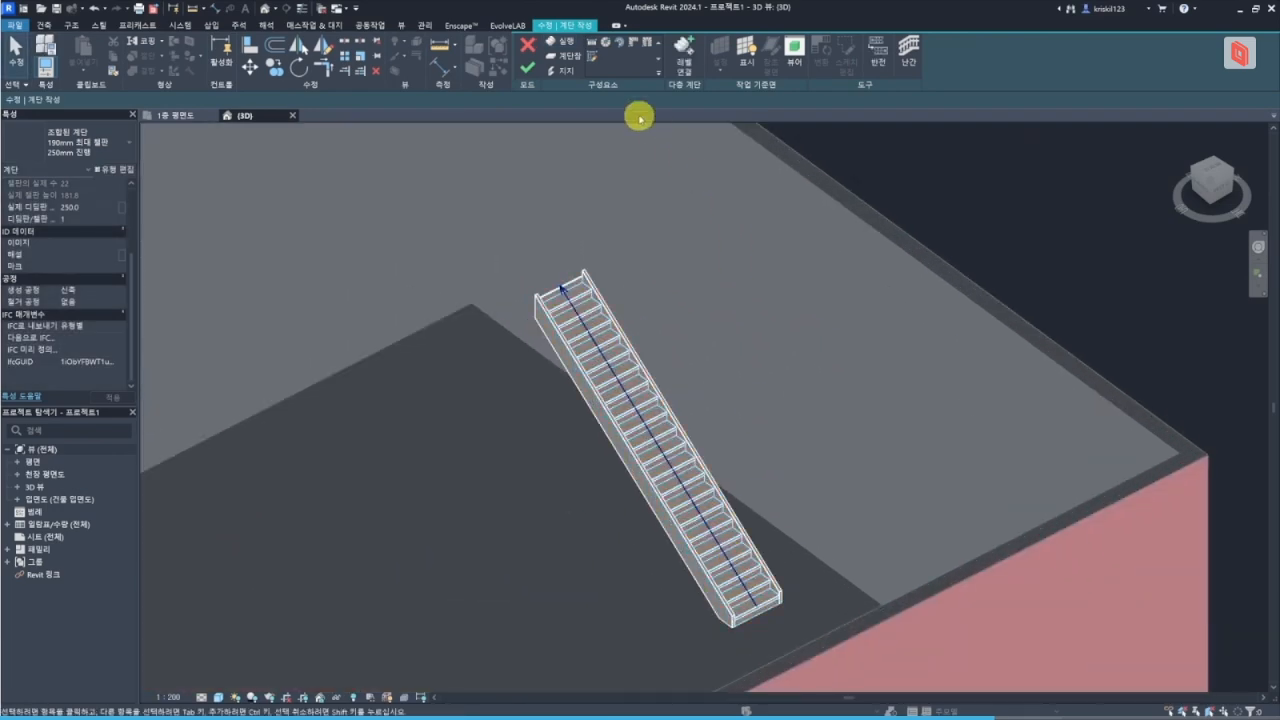
pyautogui.click(529, 73)
pyautogui.scroll(-4, 630, 350)
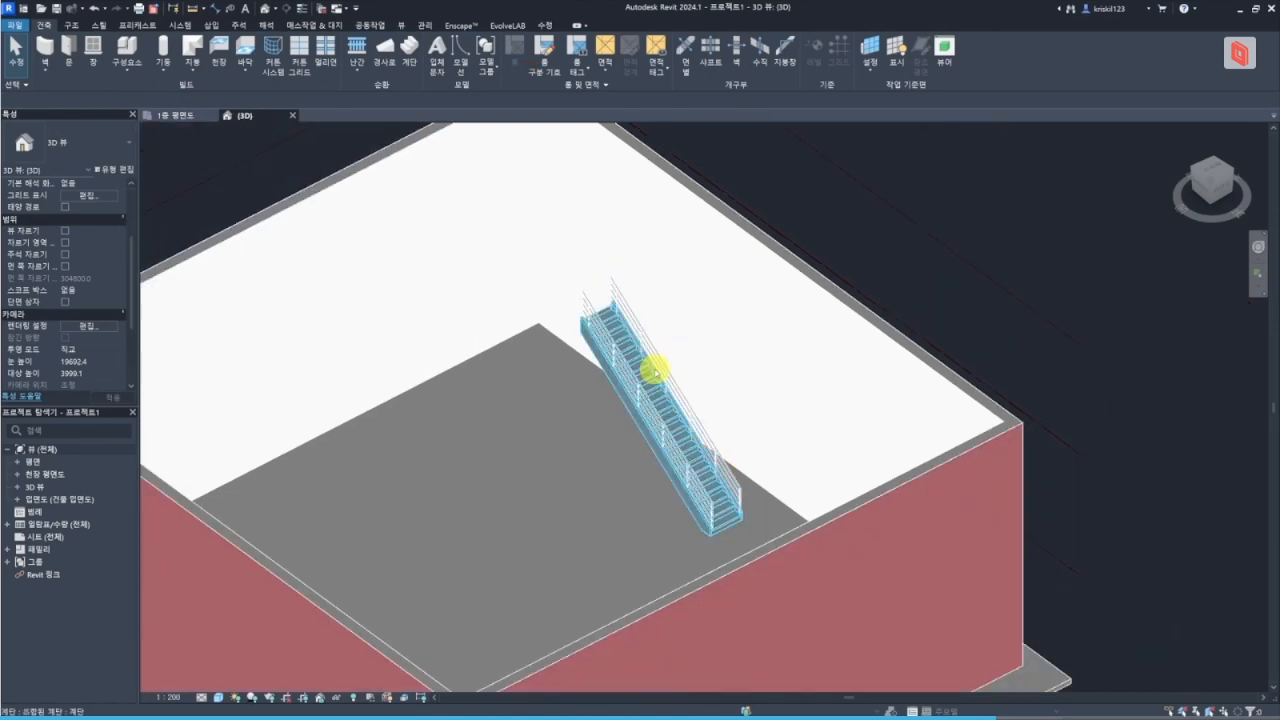
# - Create a full-step spiral stair 1000 mm wide near the middle of the floor, beside the straight stair
pyautogui.press('Escape')
pyautogui.click(403, 64)
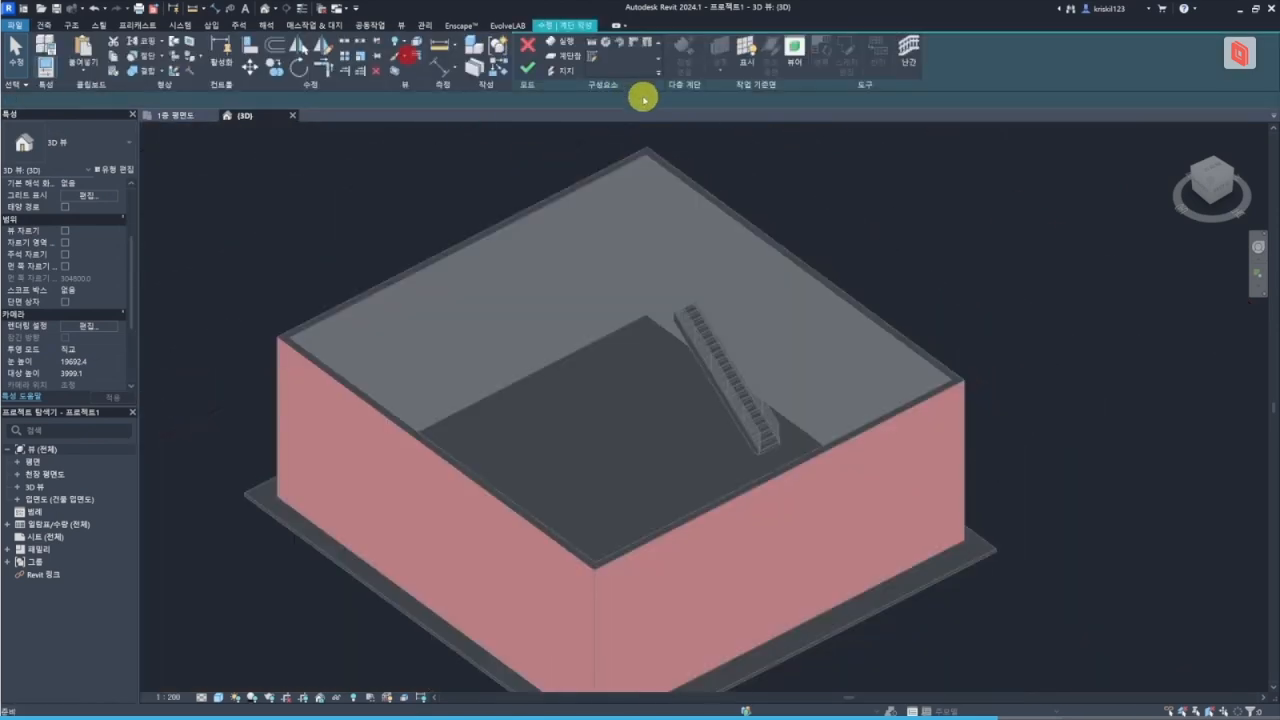
pyautogui.click(605, 42)
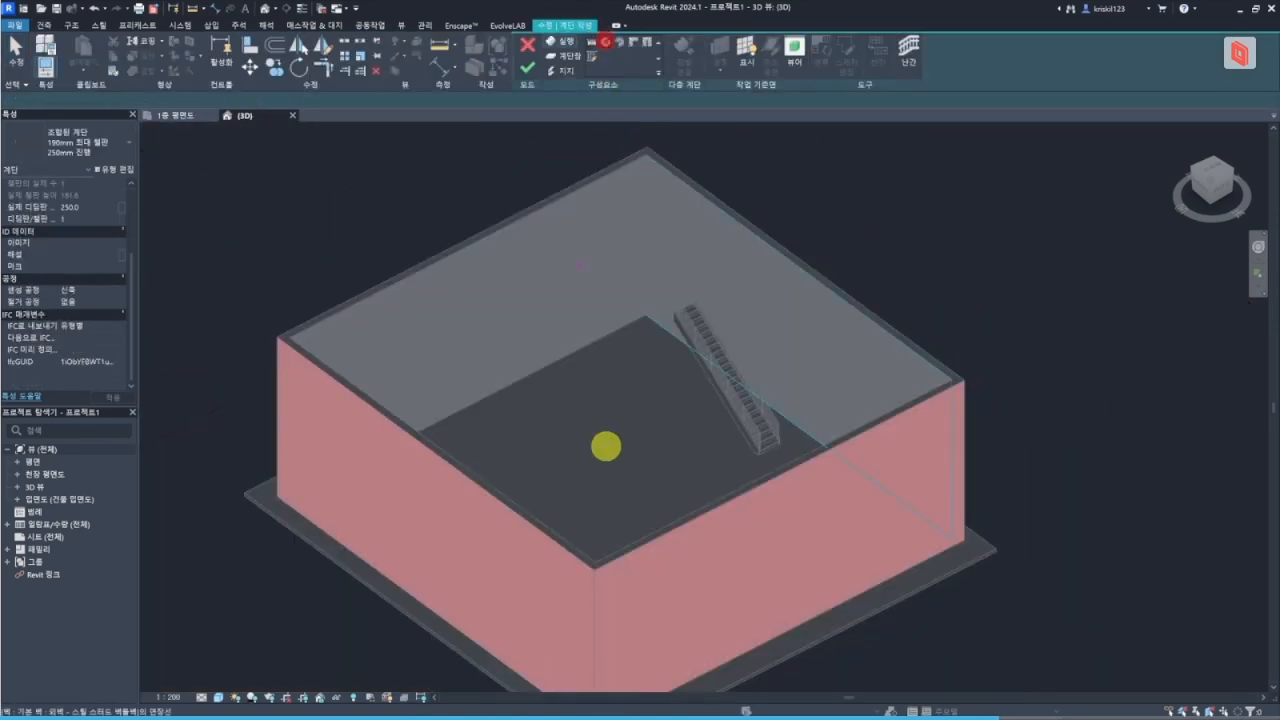
pyautogui.scroll(-2, 612, 420)
pyautogui.keyDown('shift'); pyautogui.moveTo(616, 361); pyautogui.dragTo(638, 377, button='middle'); pyautogui.keyUp('shift')
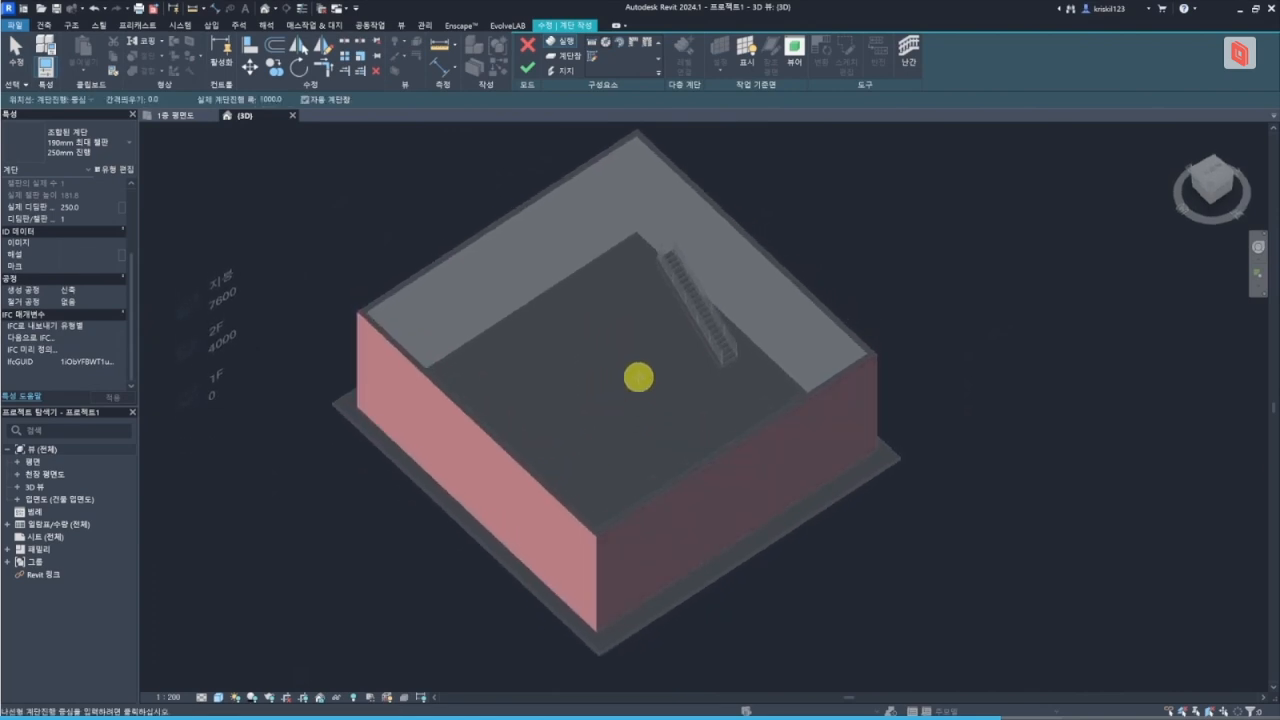
pyautogui.click(613, 374)
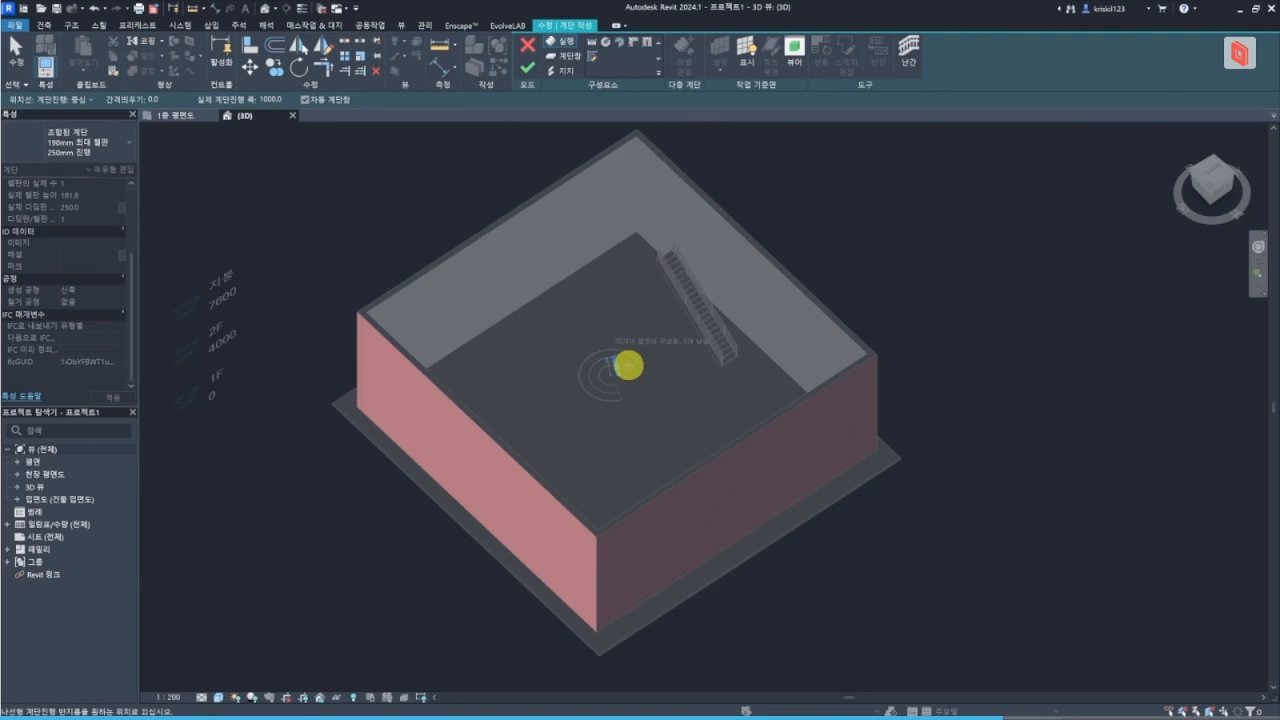
pyautogui.click(627, 371)
pyautogui.scroll(2, 670, 375)
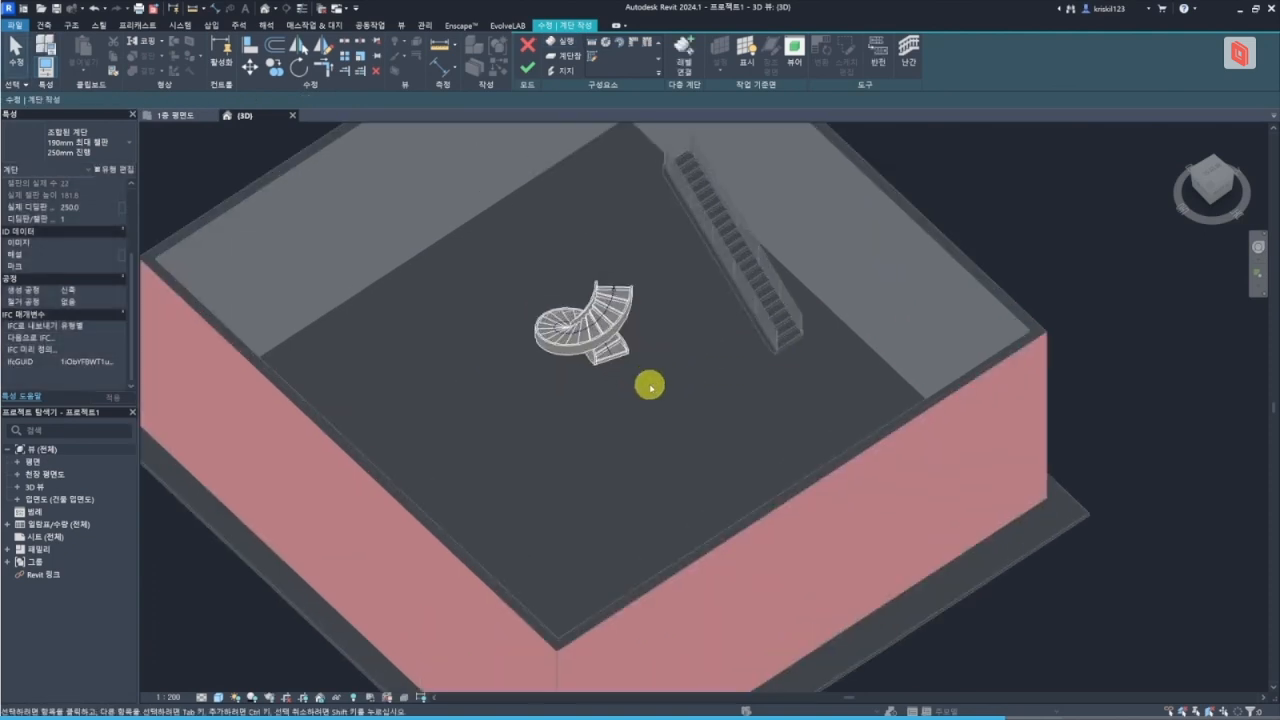
pyautogui.click(525, 70)
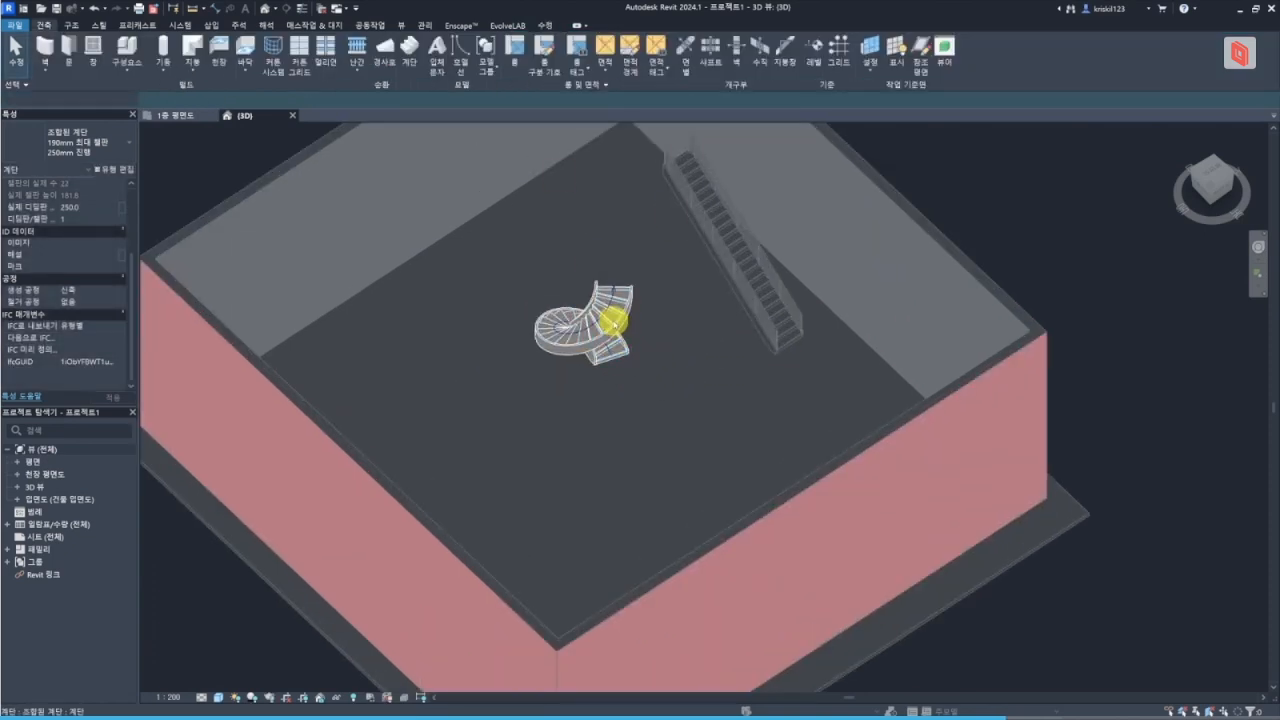
# - Examine the straight and spiral stairs with their railings inside the walled room from several angles
pyautogui.scroll(2, 600, 322)
pyautogui.keyDown('shift'); pyautogui.moveTo(600, 322); pyautogui.dragTo(640, 471, button='middle'); pyautogui.keyUp('shift')
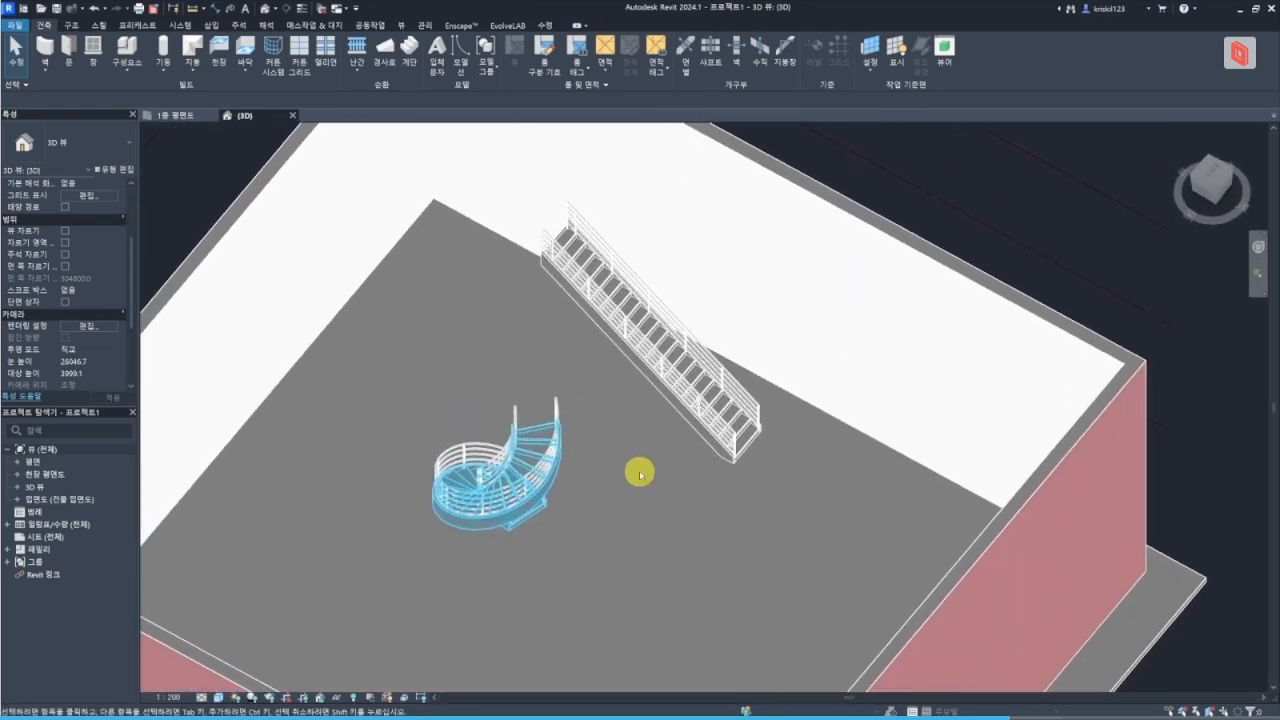
pyautogui.click(1048, 205)
pyautogui.scroll(-1, 687, 384)
pyautogui.moveTo(555, 458); pyautogui.dragTo(478, 660, button='middle')
pyautogui.keyDown('shift'); pyautogui.moveTo(543, 586); pyautogui.dragTo(737, 517, button='middle'); pyautogui.keyUp('shift')
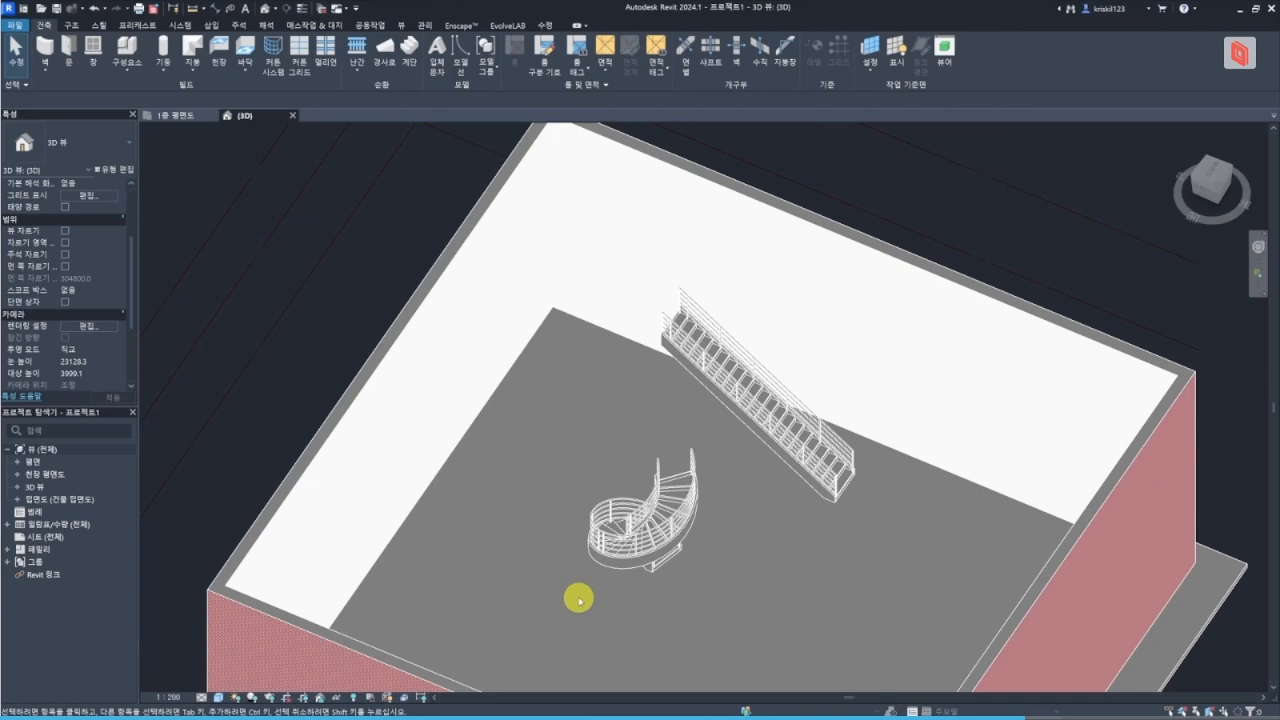
pyautogui.scroll(4, 708, 535)
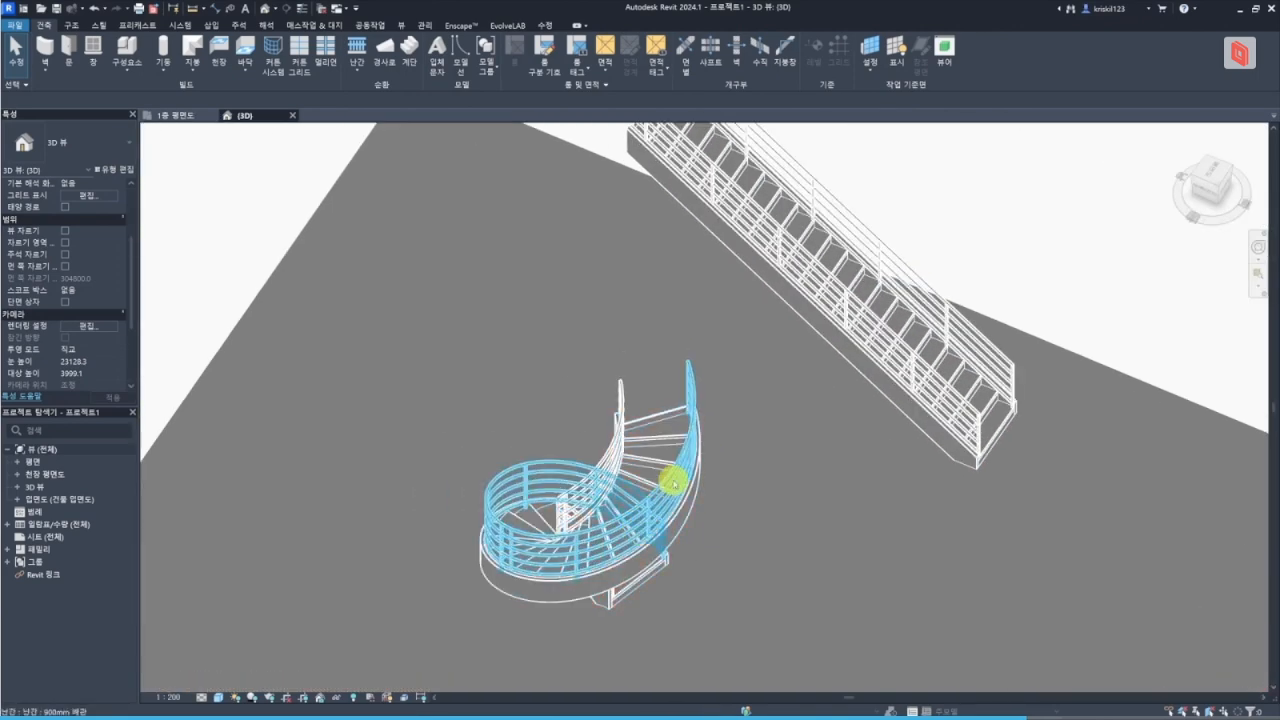
pyautogui.scroll(-5, 671, 440)
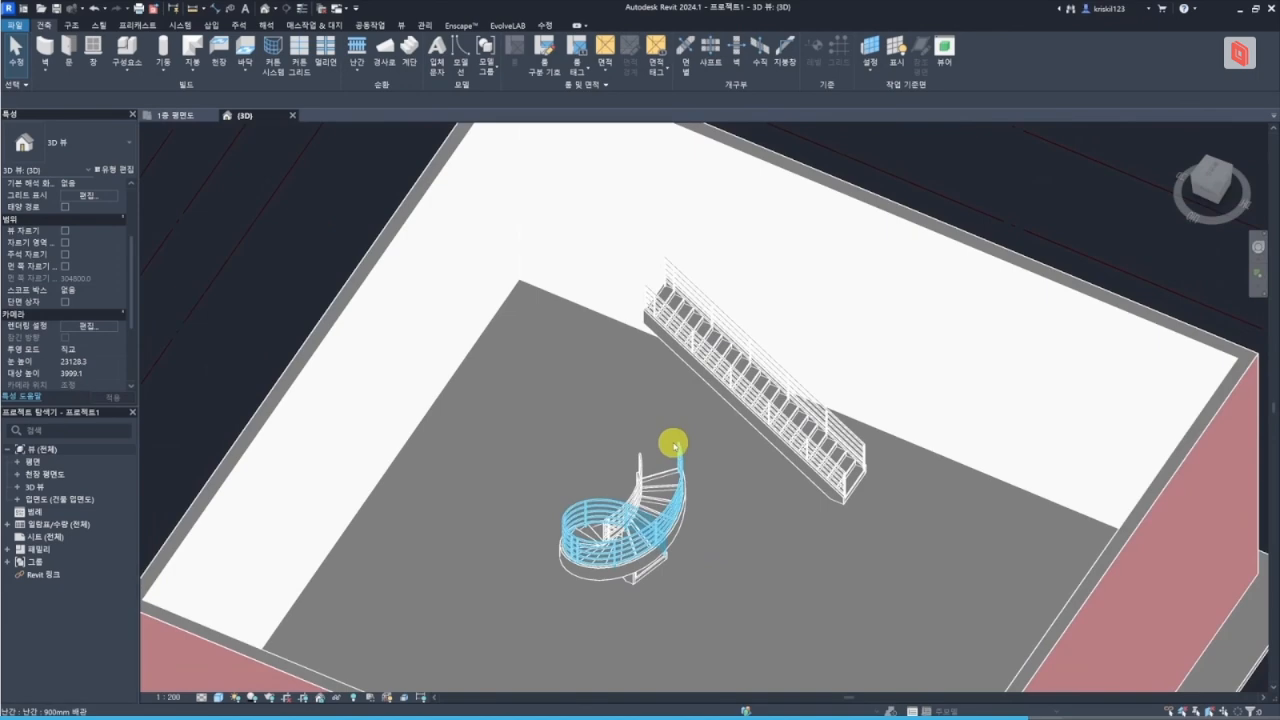
pyautogui.moveTo(454, 188); pyautogui.dragTo(903, 565)
pyautogui.click(986, 259)
pyautogui.scroll(-3, 714, 456)
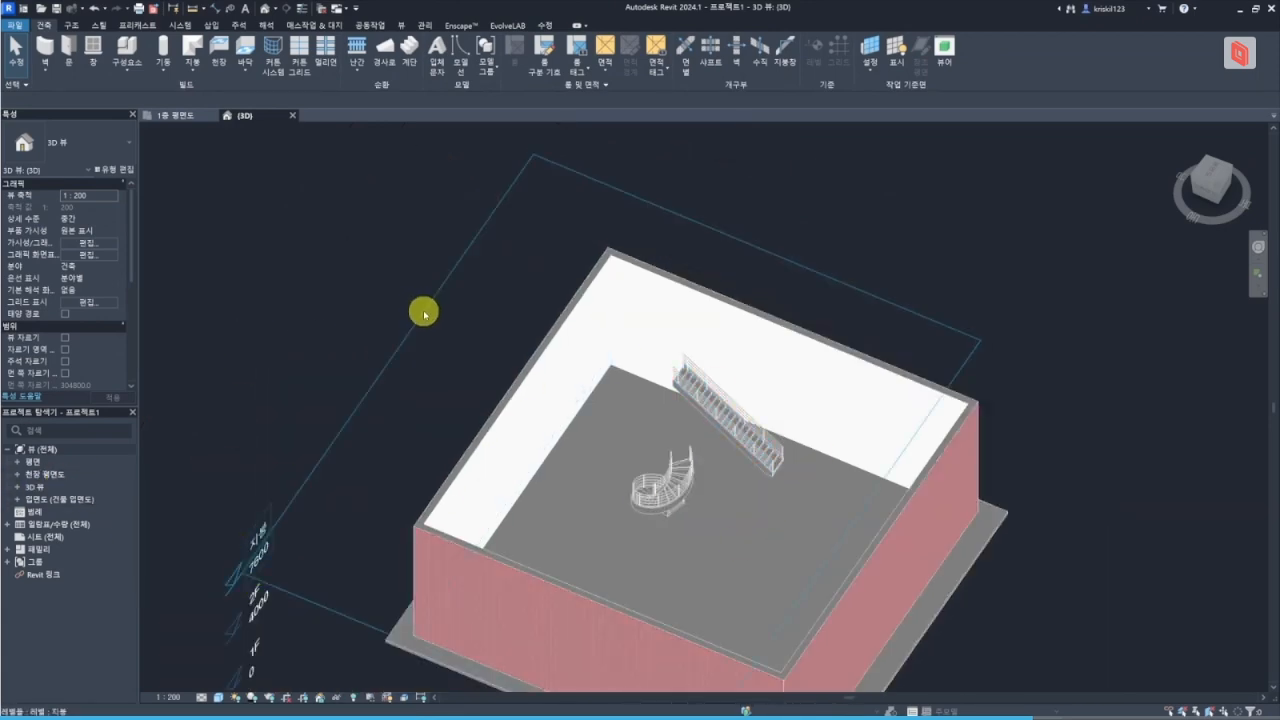
pyautogui.scroll(6, 750, 445)
pyautogui.scroll(-8, 800, 560)
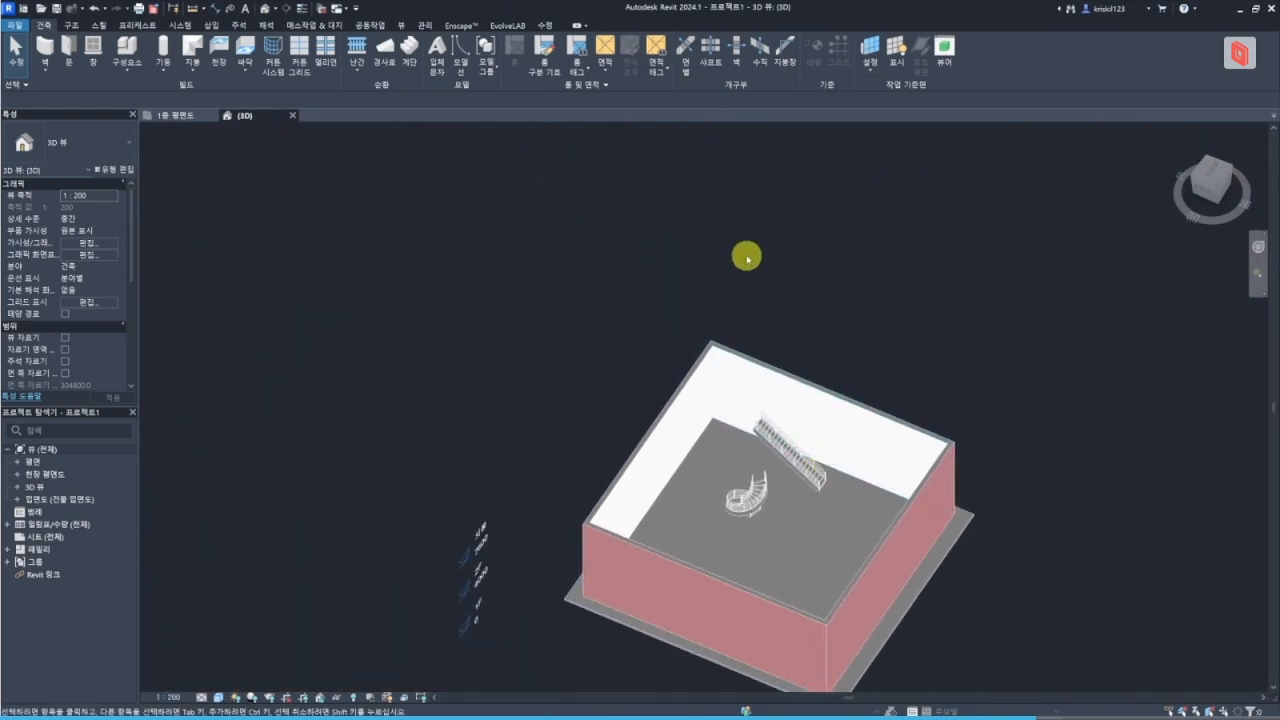
pyautogui.scroll(5, 837, 549)
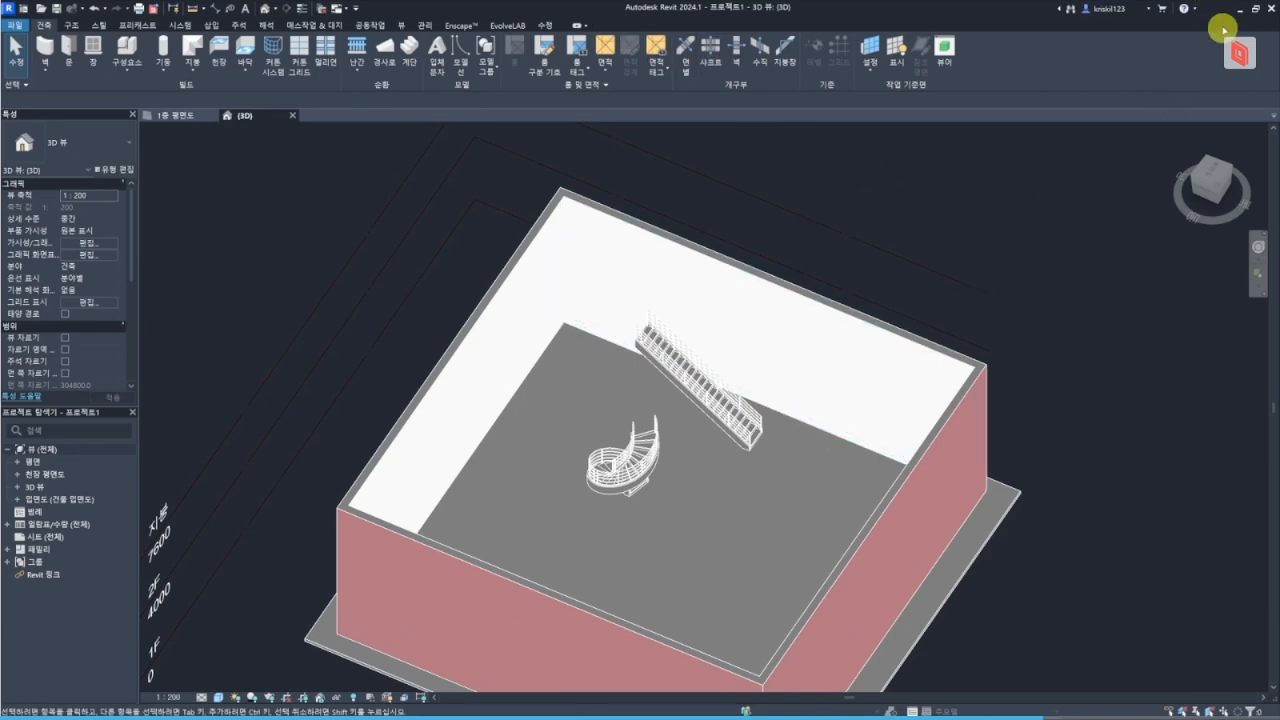
# - Restore the Revit window to a smaller size over Rhino and frame the walled room with both stairs
pyautogui.doubleClick(827, 14)
pyautogui.moveTo(834, 11); pyautogui.dragTo(812, 244)
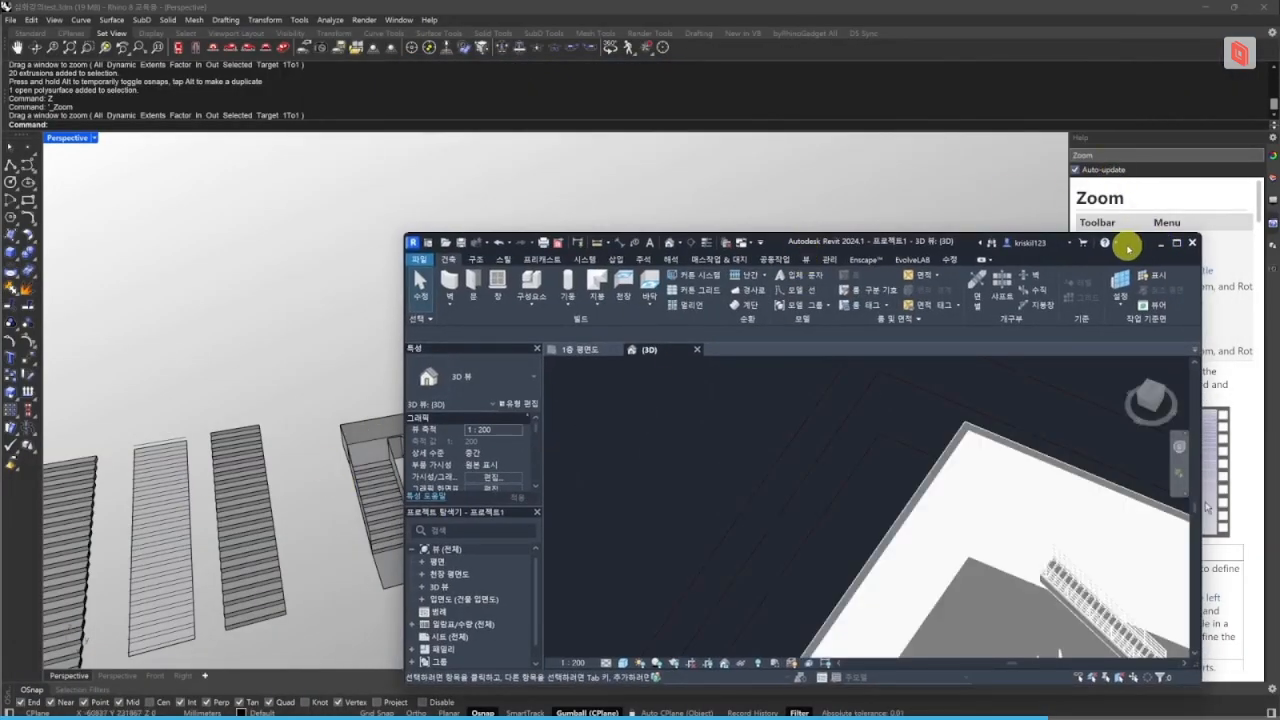
pyautogui.moveTo(931, 240); pyautogui.dragTo(740, 196)
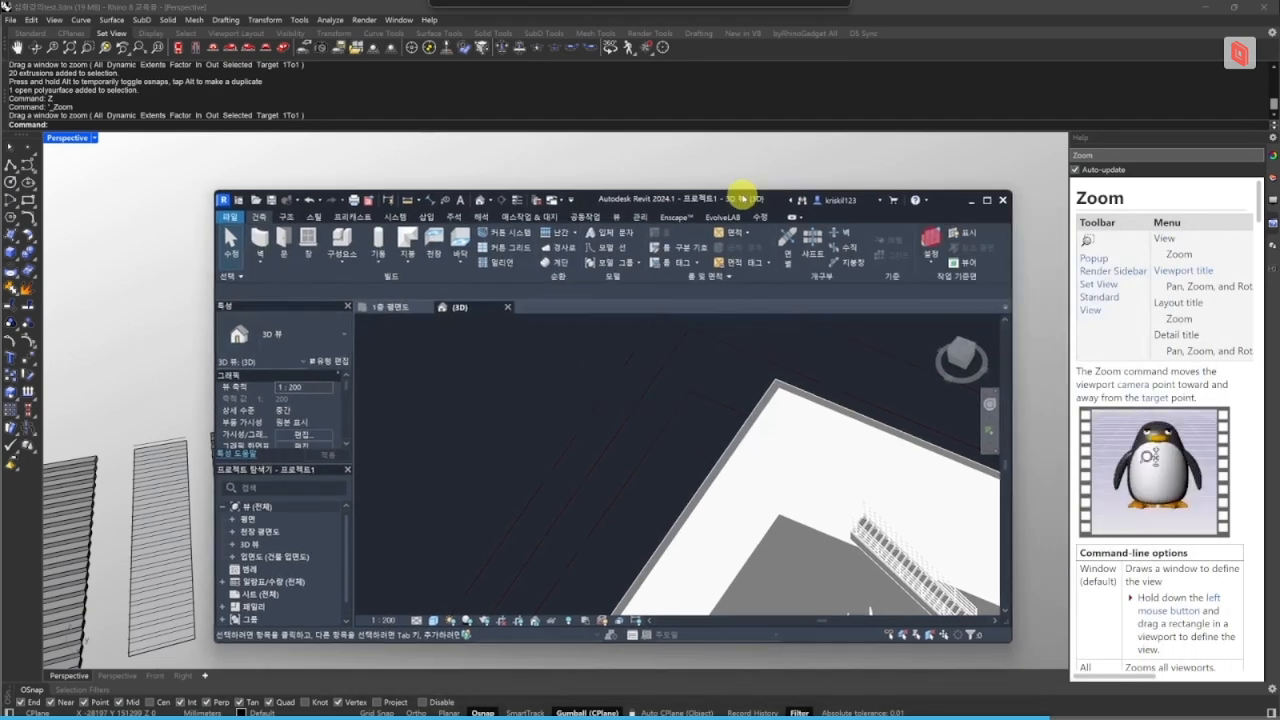
pyautogui.moveTo(1012, 260); pyautogui.dragTo(1129, 258)
pyautogui.moveTo(828, 211); pyautogui.dragTo(686, 150)
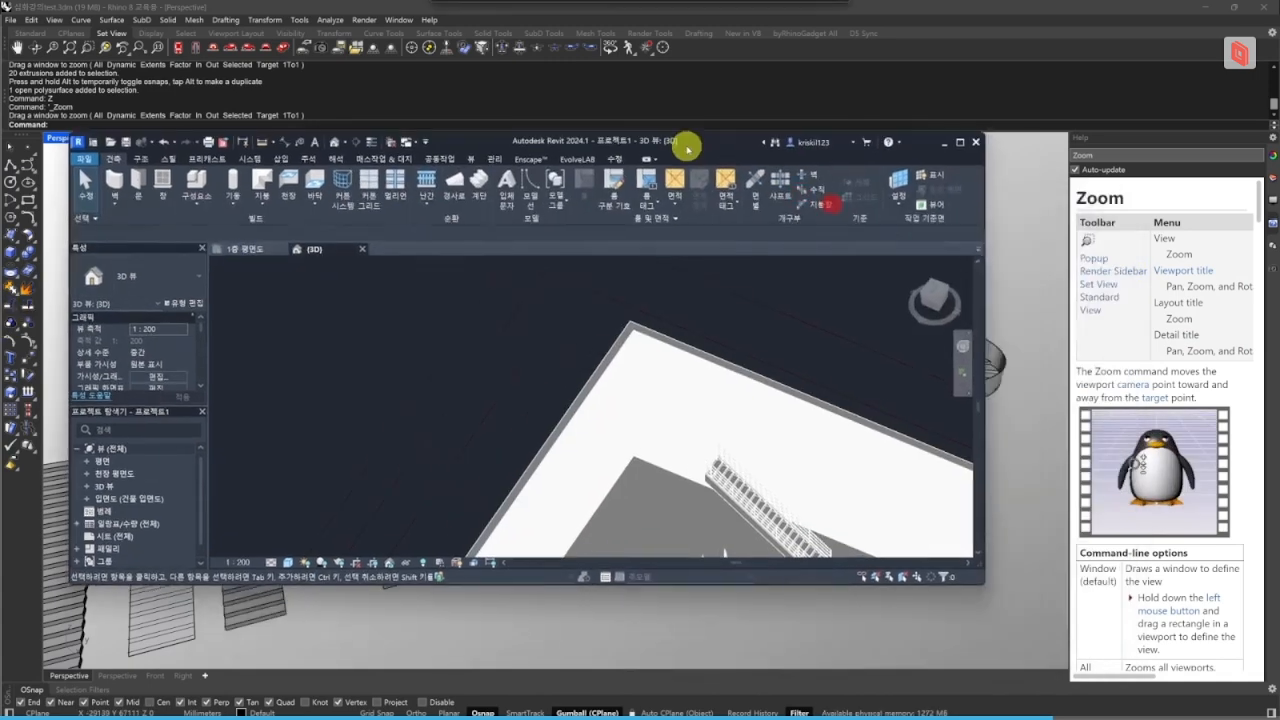
pyautogui.scroll(-3, 795, 450)
pyautogui.moveTo(713, 318); pyautogui.dragTo(677, 329, button='middle')
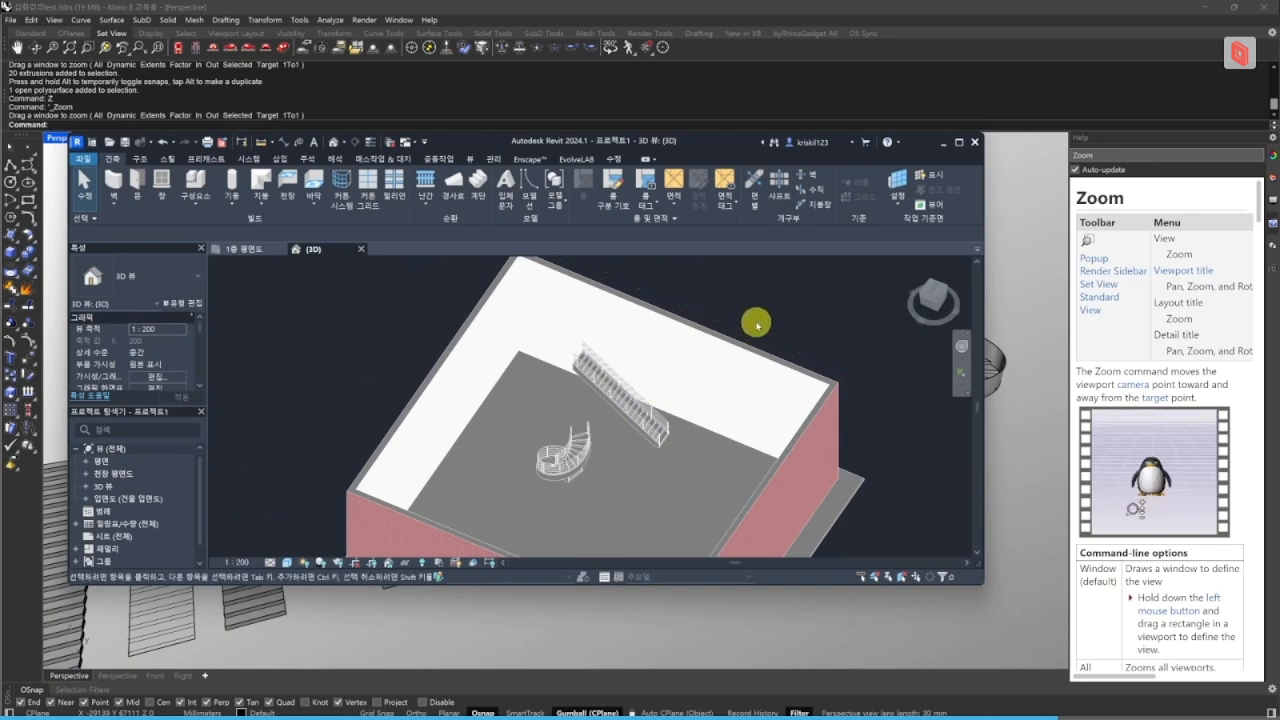
pyautogui.moveTo(793, 340); pyautogui.dragTo(723, 294, button='middle')
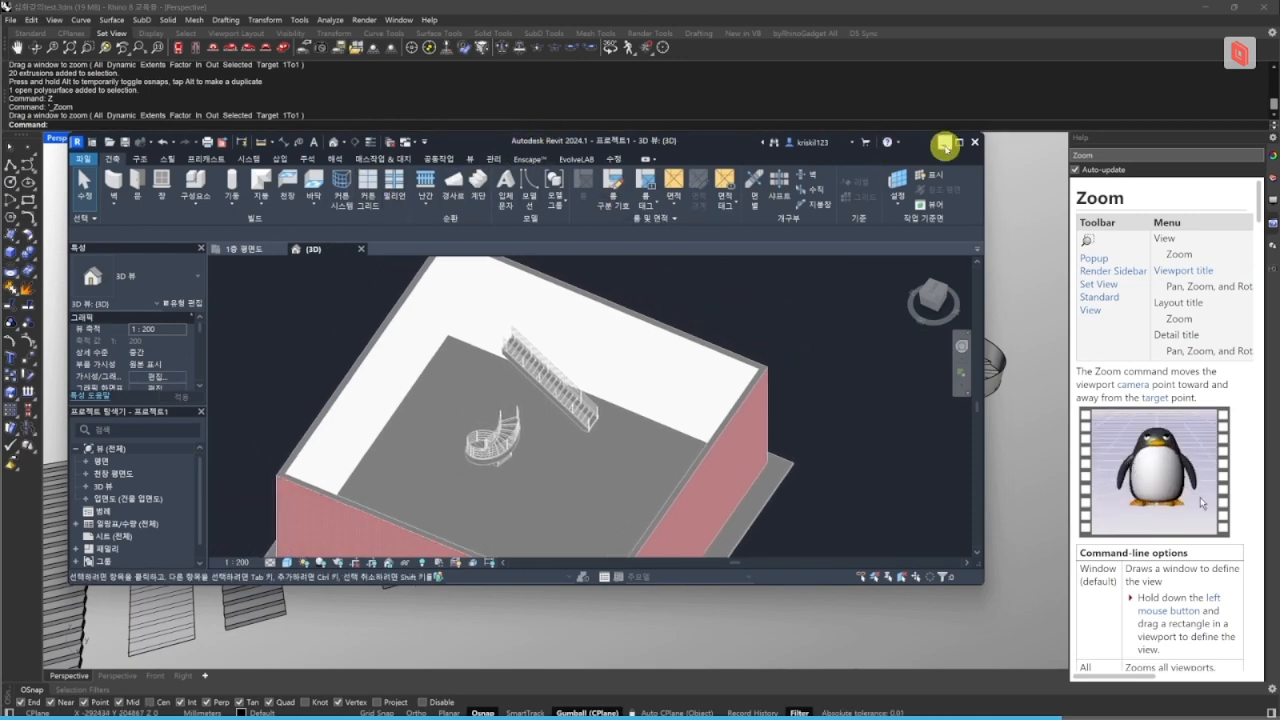
# - Minimize Revit to return to Rhino and bring all the stair models into view
pyautogui.click(944, 144)
pyautogui.scroll(-5, 802, 517)
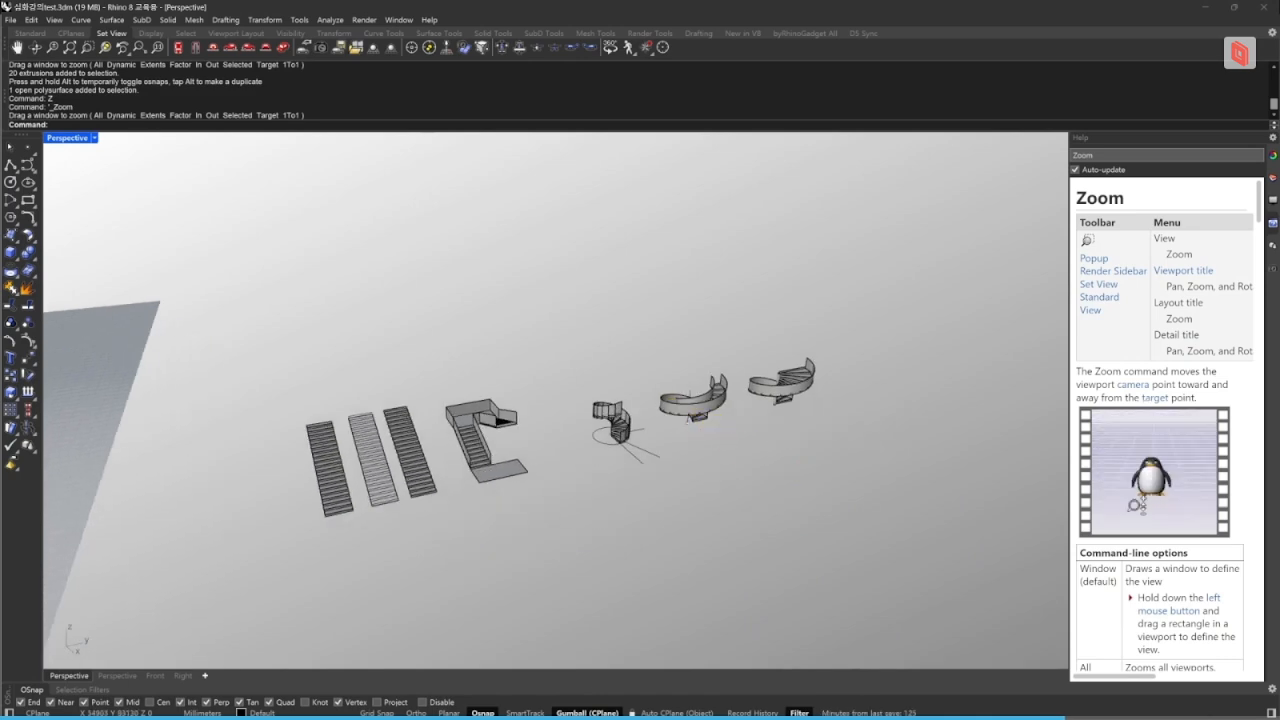
pyautogui.hotkey('alt', 'Tab')
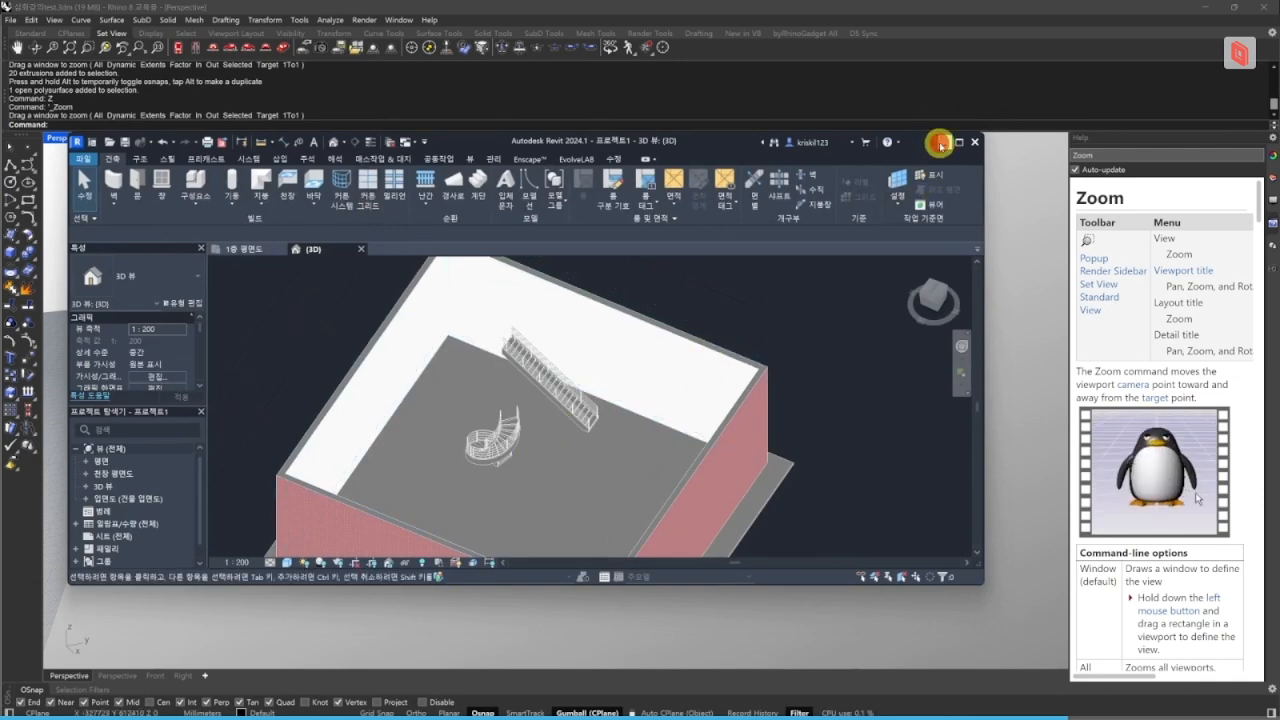
pyautogui.click(940, 145)
pyautogui.keyDown('shift'); pyautogui.moveTo(449, 503); pyautogui.dragTo(590, 515, button='right'); pyautogui.keyUp('shift')
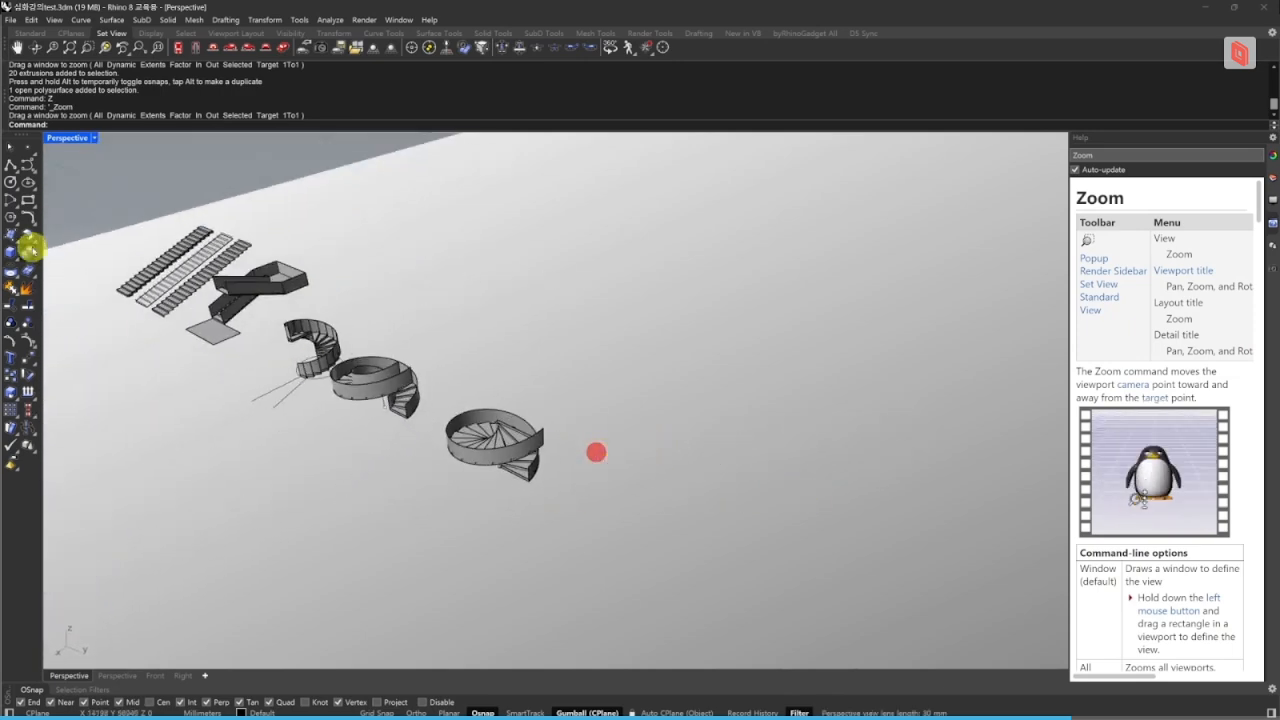
# - Draw a single straight line on the open ground beyond the last spiral stair using Polyline
pyautogui.moveTo(689, 557); pyautogui.dragTo(646, 489, button='right')
pyautogui.press('l')
pyautogui.press('space')
pyautogui.click(584, 521)
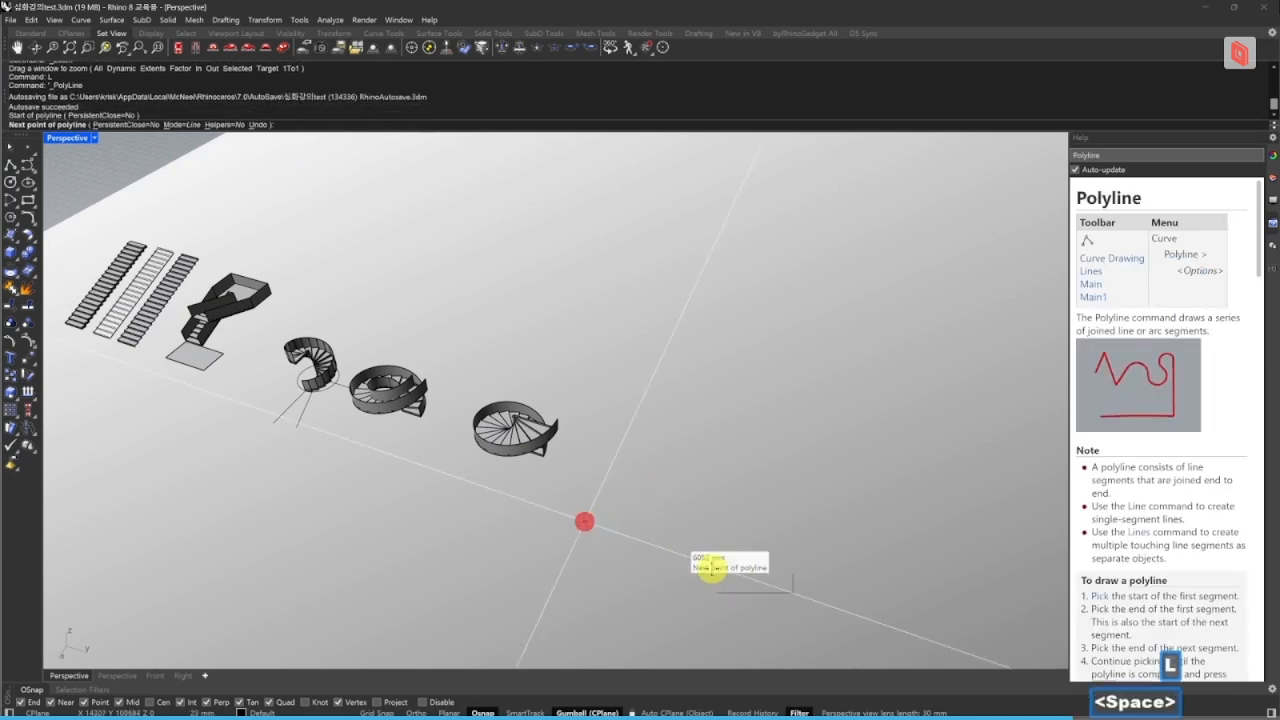
pyautogui.click(820, 599)
# - Rebuild the straight line to add control points
pyautogui.hotkey('shift', 'space')
pyautogui.press('capslock')
pyautogui.write('re')
pyautogui.press('space')
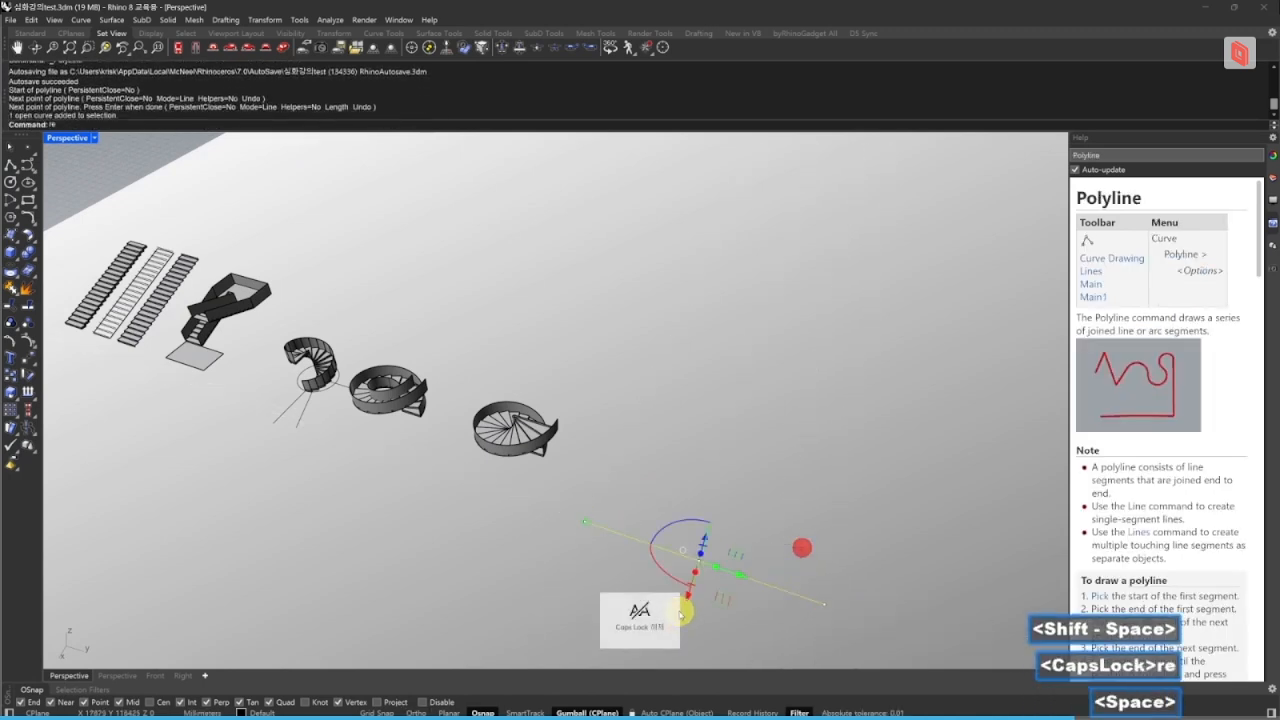
pyautogui.click(756, 448)
pyautogui.press('Escape')
pyautogui.press('Escape')
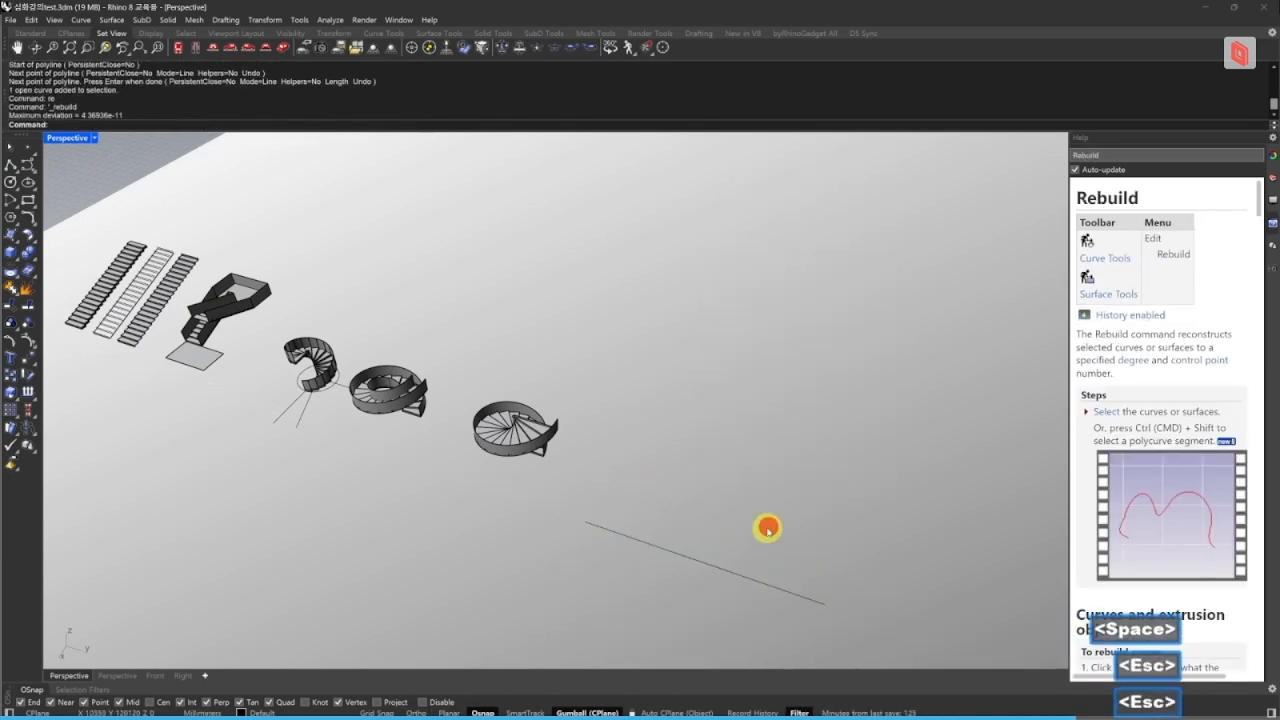
# - Consult the lecture PDF's page on making quick stairs from two rebuilt lines, and return to Rhino
pyautogui.moveTo(768, 526); pyautogui.dragTo(690, 608)
pyautogui.moveTo(704, 555); pyautogui.dragTo(706, 553, button='right')
pyautogui.hotkey('alt', 'Tab')
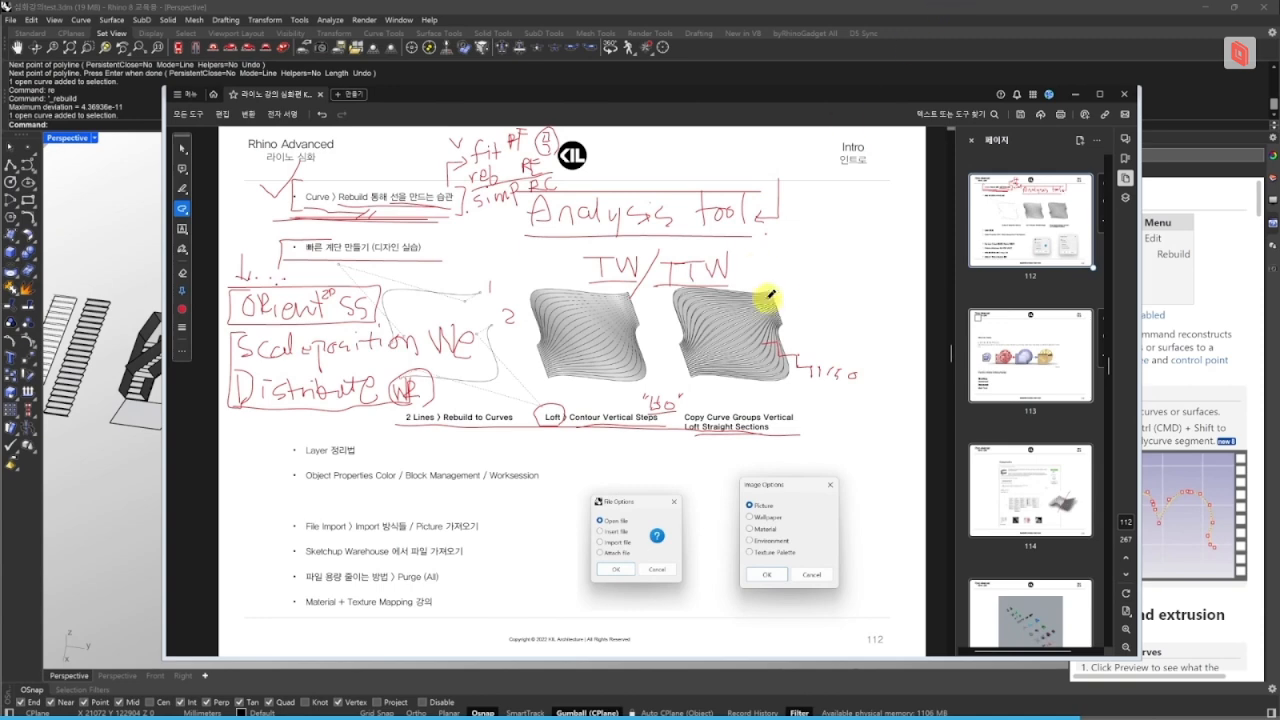
pyautogui.click(925, 14)
# - Bend the rebuilt line into a smooth bulging curve by shifting its two middle control points sideways
pyautogui.moveTo(711, 446); pyautogui.dragTo(722, 624, button='right')
pyautogui.moveTo(669, 406); pyautogui.dragTo(790, 524)
pyautogui.moveTo(734, 506); pyautogui.dragTo(745, 515, button='right')
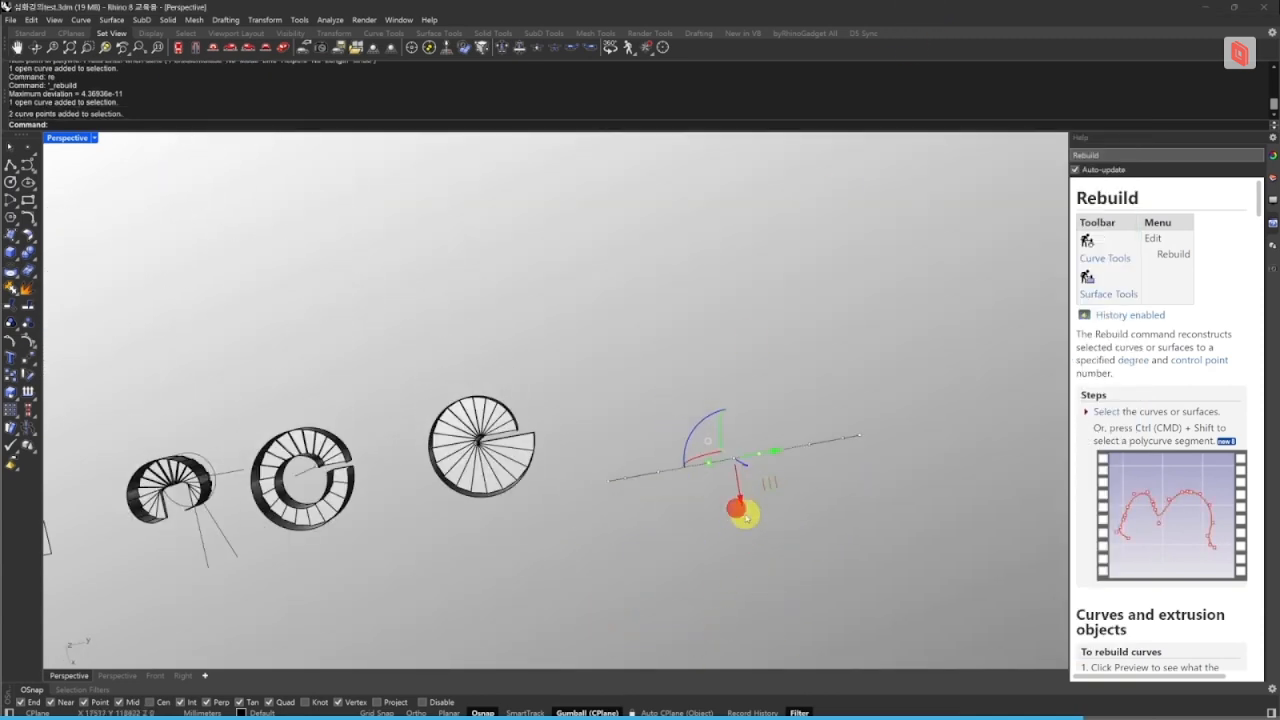
pyautogui.moveTo(742, 495); pyautogui.dragTo(748, 606)
pyautogui.moveTo(748, 606); pyautogui.dragTo(736, 474)
# - Duplicate the curve and flip the copy so it bulges in the opposite direction
pyautogui.moveTo(736, 474); pyautogui.dragTo(745, 500, button='right')
pyautogui.keyDown('alt'); pyautogui.moveTo(746, 546); pyautogui.dragTo(731, 450); pyautogui.keyUp('alt')
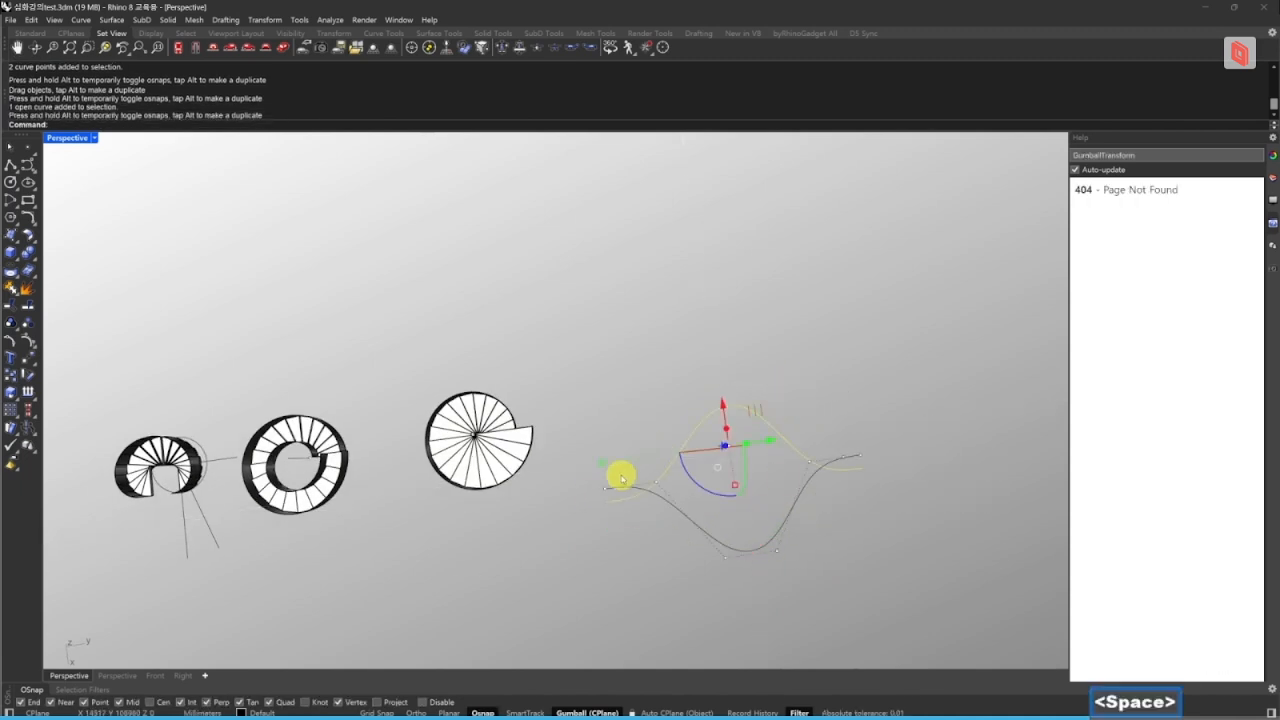
pyautogui.scroll(3, 731, 420)
pyautogui.moveTo(742, 394)
pyautogui.mouseDown()
pyautogui.moveTo(734, 341)
pyautogui.moveTo(728, 384)
pyautogui.mouseUp()
pyautogui.moveTo(721, 403); pyautogui.dragTo(725, 395, button='right')
# - Raise the flipped copy of the curve vertically by 3 m
pyautogui.moveTo(715, 448)
pyautogui.mouseDown()
pyautogui.moveTo(729, 343)
pyautogui.moveTo(713, 458)
pyautogui.mouseUp()
pyautogui.press('Escape')
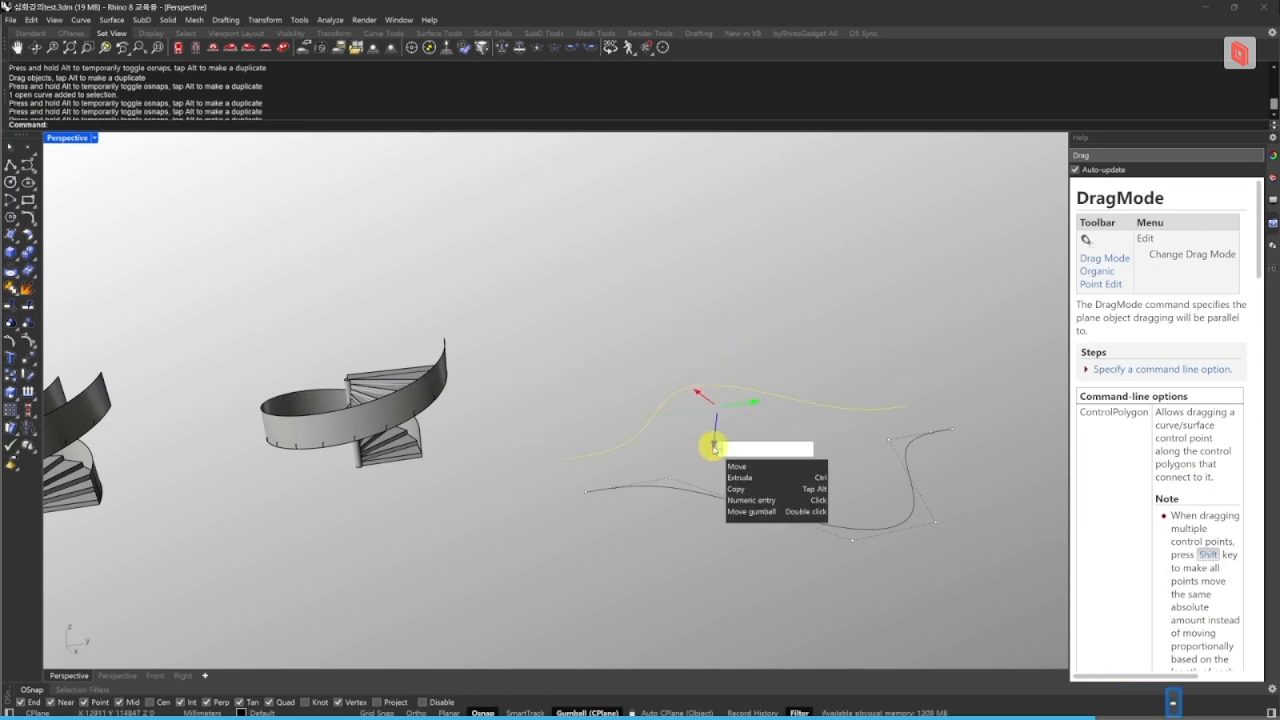
pyautogui.press('Escape')
pyautogui.click(734, 412)
pyautogui.moveTo(734, 414); pyautogui.dragTo(727, 385, button='right')
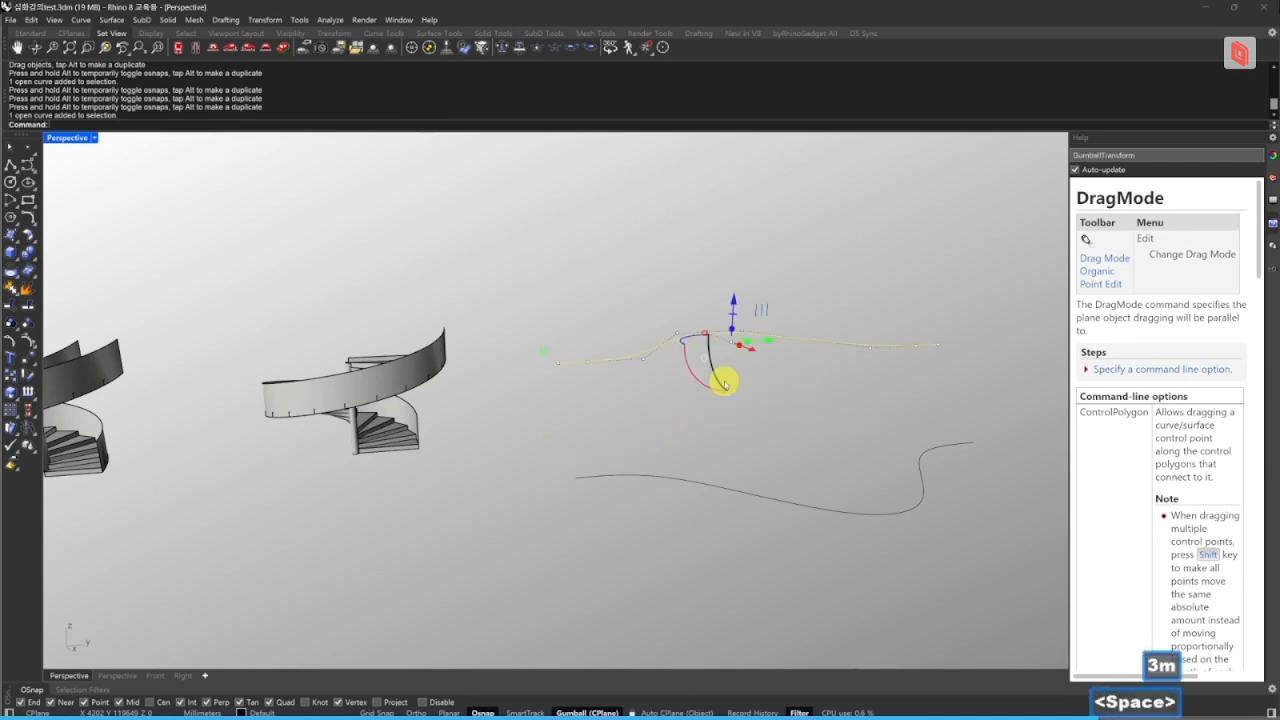
pyautogui.press('Escape')
pyautogui.press('Escape')
# - Loft the ground curve and the raised curve with straight sections and no simplification
pyautogui.scroll(-4, 690, 366)
pyautogui.moveTo(775, 392); pyautogui.dragTo(610, 550, button='right')
pyautogui.moveTo(699, 531); pyautogui.dragTo(694, 374)
pyautogui.moveTo(694, 374); pyautogui.dragTo(694, 380, button='right')
pyautogui.write('lo')
pyautogui.press('space')
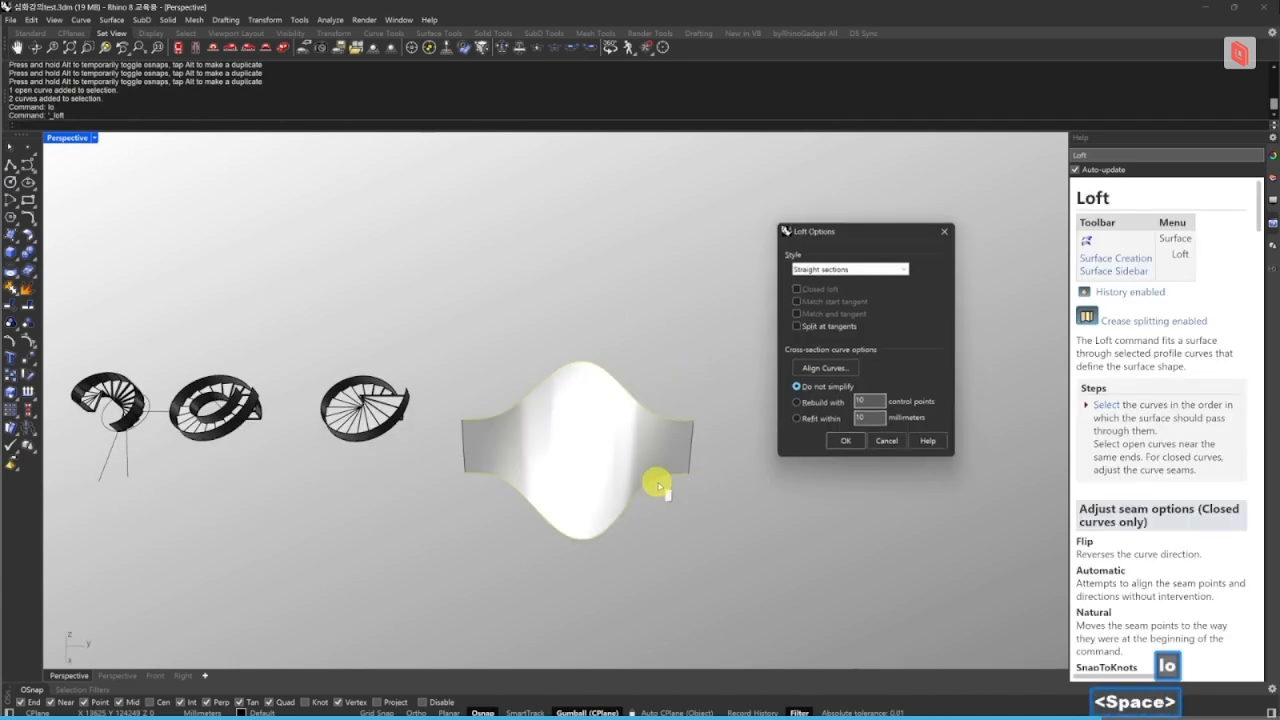
pyautogui.moveTo(660, 487); pyautogui.dragTo(574, 441, button='right')
pyautogui.press('Escape')
pyautogui.press('Escape')
# - Contour the lofted surface from its lower end corner in the vertical direction at 150 mm spacing
pyautogui.scroll(-3, 521, 427)
pyautogui.click(574, 441)
pyautogui.scroll(5, 709, 477)
pyautogui.write('cd')
pyautogui.press('space')
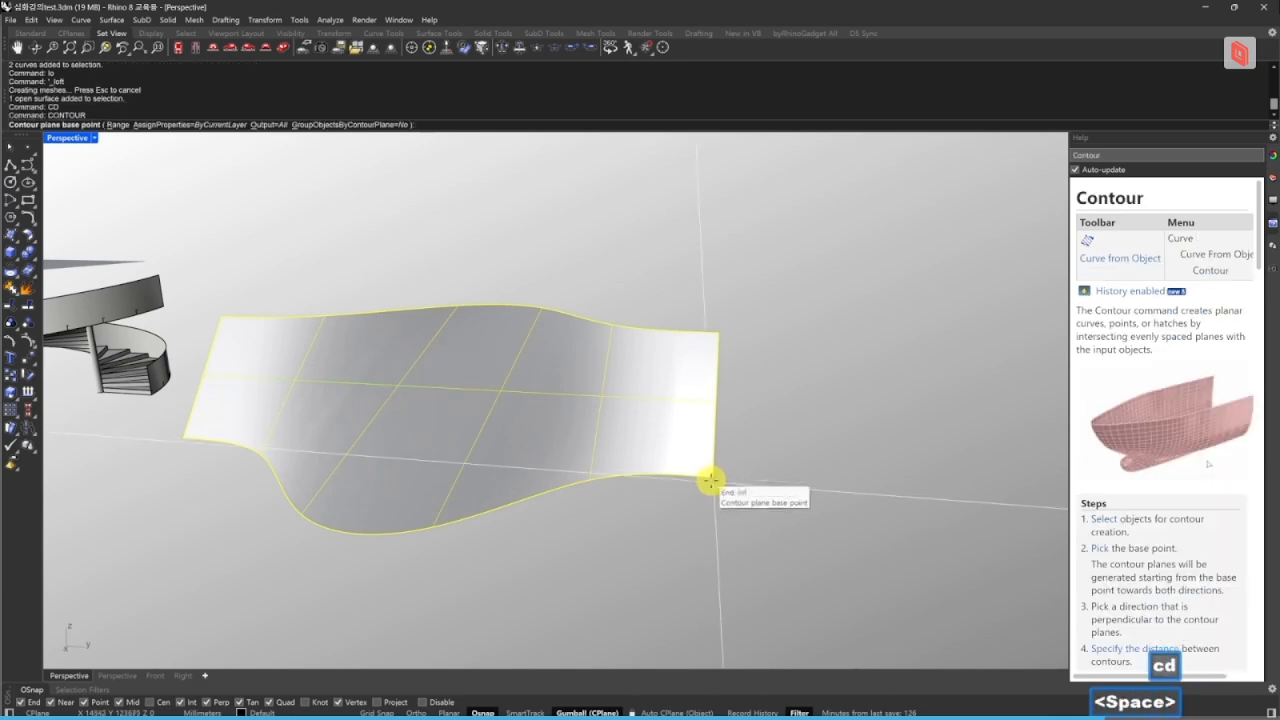
pyautogui.click(710, 481)
pyautogui.press('ctrl')
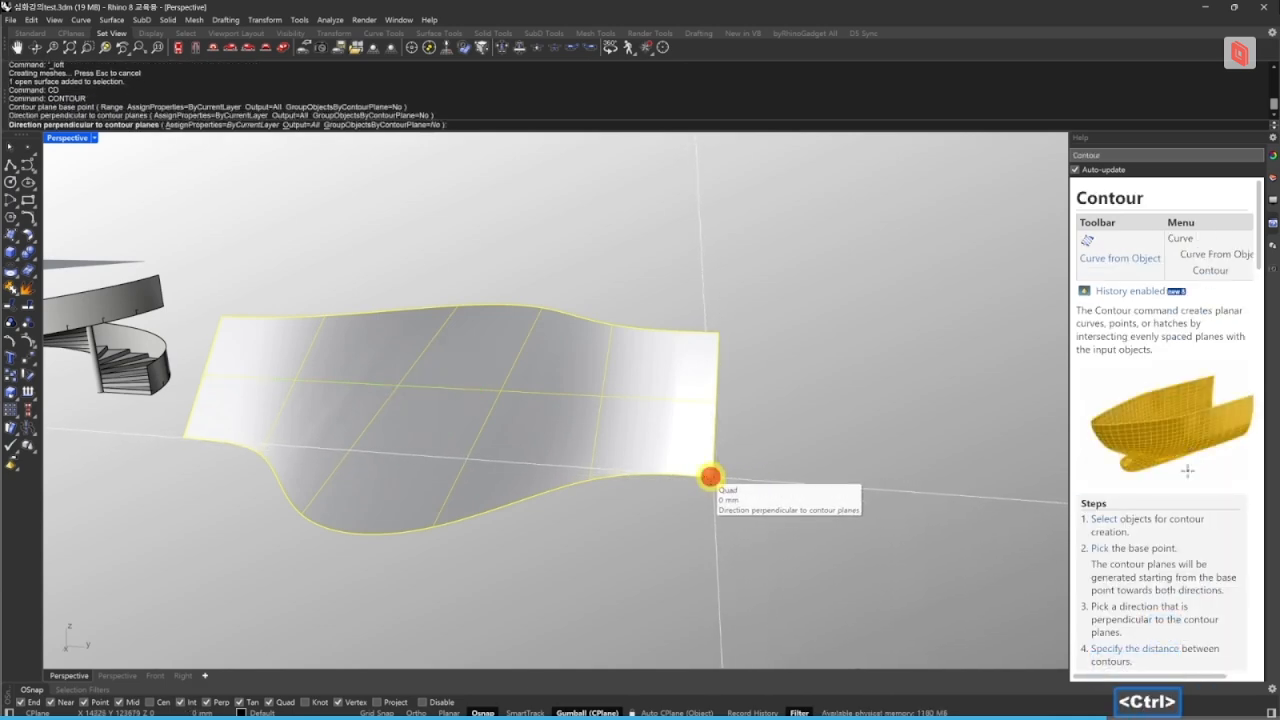
pyautogui.click(777, 251)
pyautogui.moveTo(777, 251); pyautogui.dragTo(676, 501, button='right')
pyautogui.press('space')
# - Group the new contour curves
pyautogui.write('g')
pyautogui.press('space')
pyautogui.press('Escape')
pyautogui.press('Escape')
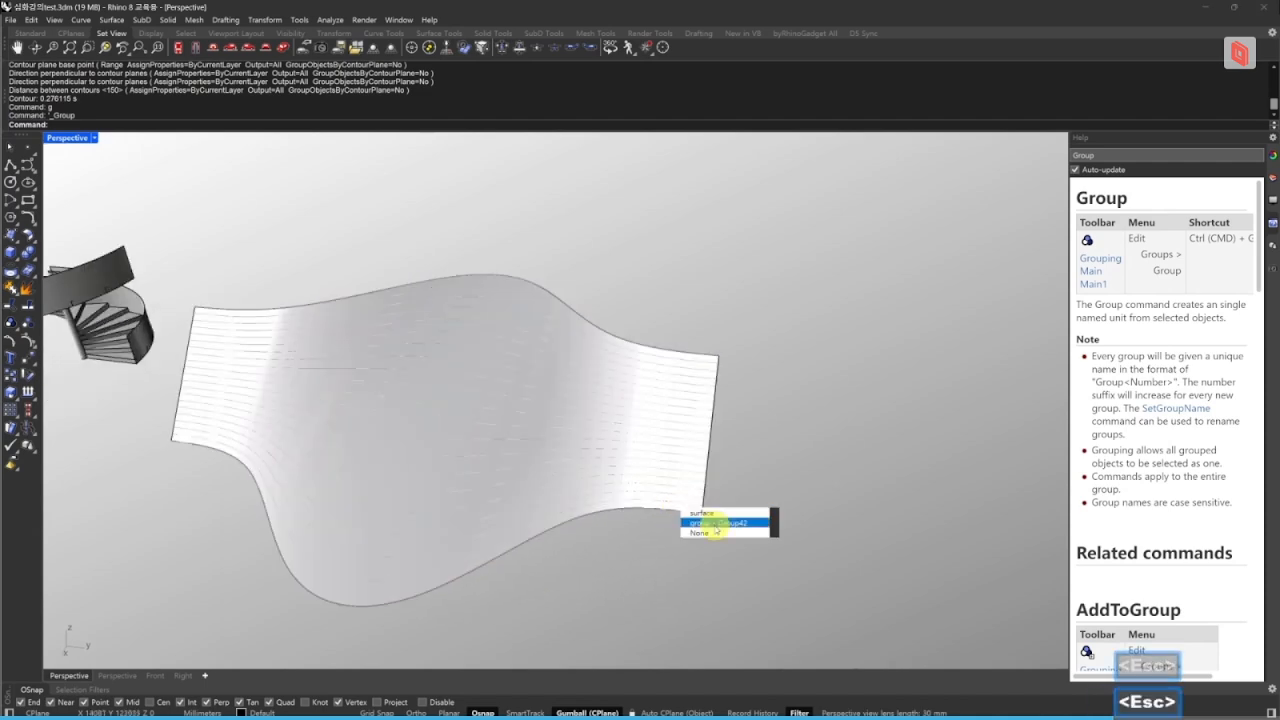
# - Copy the contour group vertically by one riser from the end of the lowest contour
pyautogui.click(710, 523)
pyautogui.scroll(5, 690, 517)
pyautogui.write('cc')
pyautogui.press('space')
pyautogui.click(726, 513)
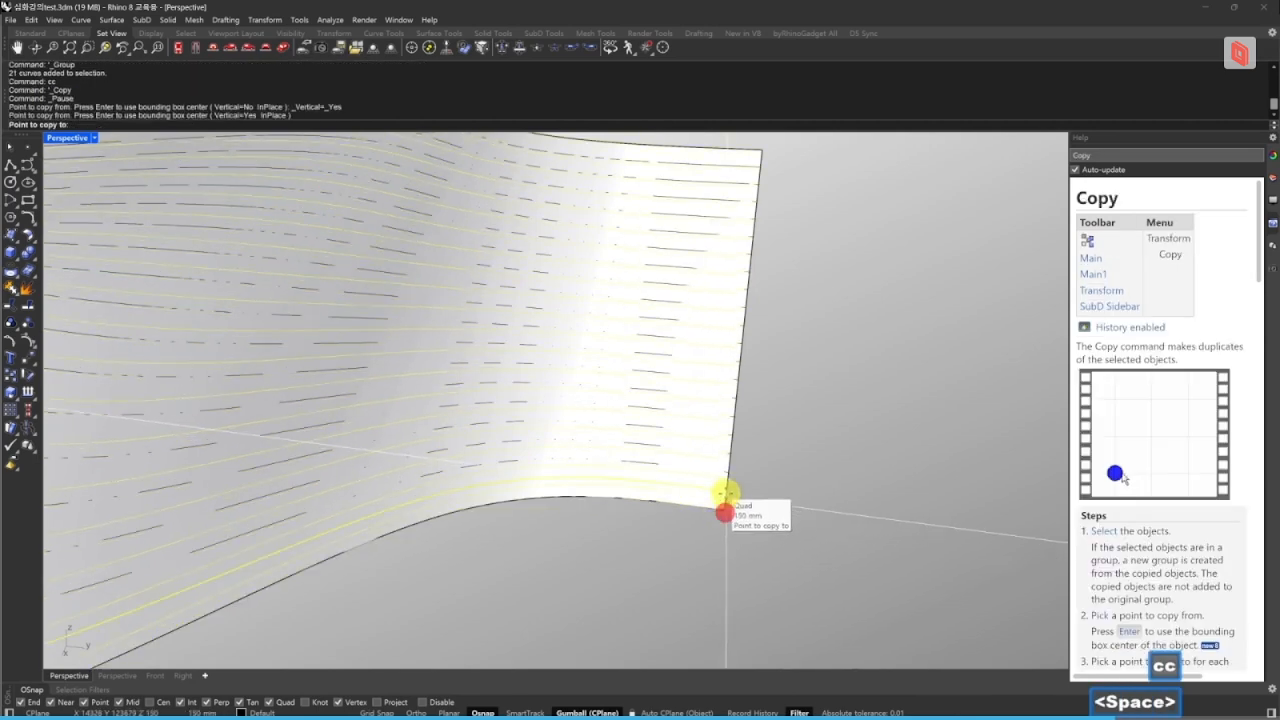
pyautogui.click(726, 489)
pyautogui.press('Escape')
pyautogui.press('Escape')
pyautogui.press('Escape')
# - Hide the lofted surface under the contour curves
pyautogui.scroll(-6, 700, 489)
pyautogui.moveTo(680, 489); pyautogui.dragTo(646, 466, button='right')
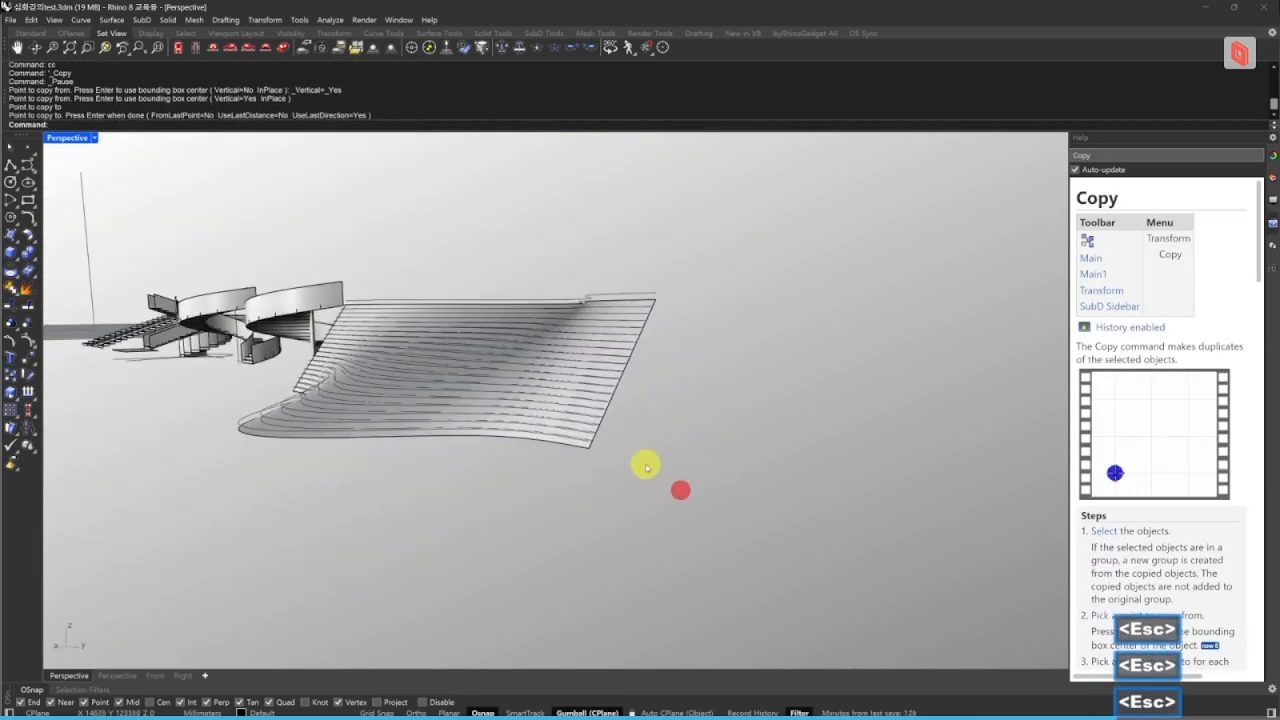
pyautogui.write('z')
pyautogui.press('space')
pyautogui.moveTo(637, 476); pyautogui.dragTo(548, 393)
pyautogui.moveTo(588, 411)
pyautogui.mouseDown(button='right')
pyautogui.moveTo(640, 446)
pyautogui.moveTo(626, 494)
pyautogui.mouseUp(button='right')
pyautogui.press('Escape')
pyautogui.press('Escape')
pyautogui.click(620, 449)
pyautogui.write('h')
pyautogui.press('space')
pyautogui.scroll(2, 626, 494)
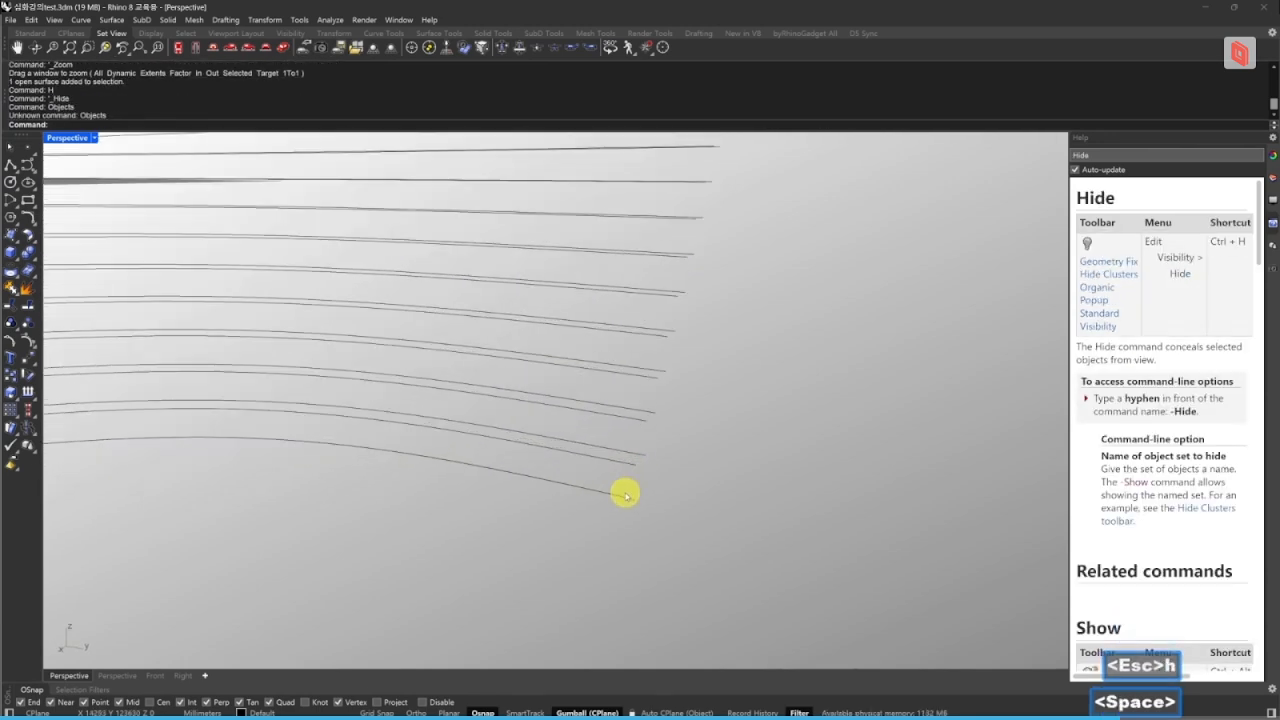
# - Try to loft the original and copied contour groups together with straight sections
pyautogui.click(675, 513)
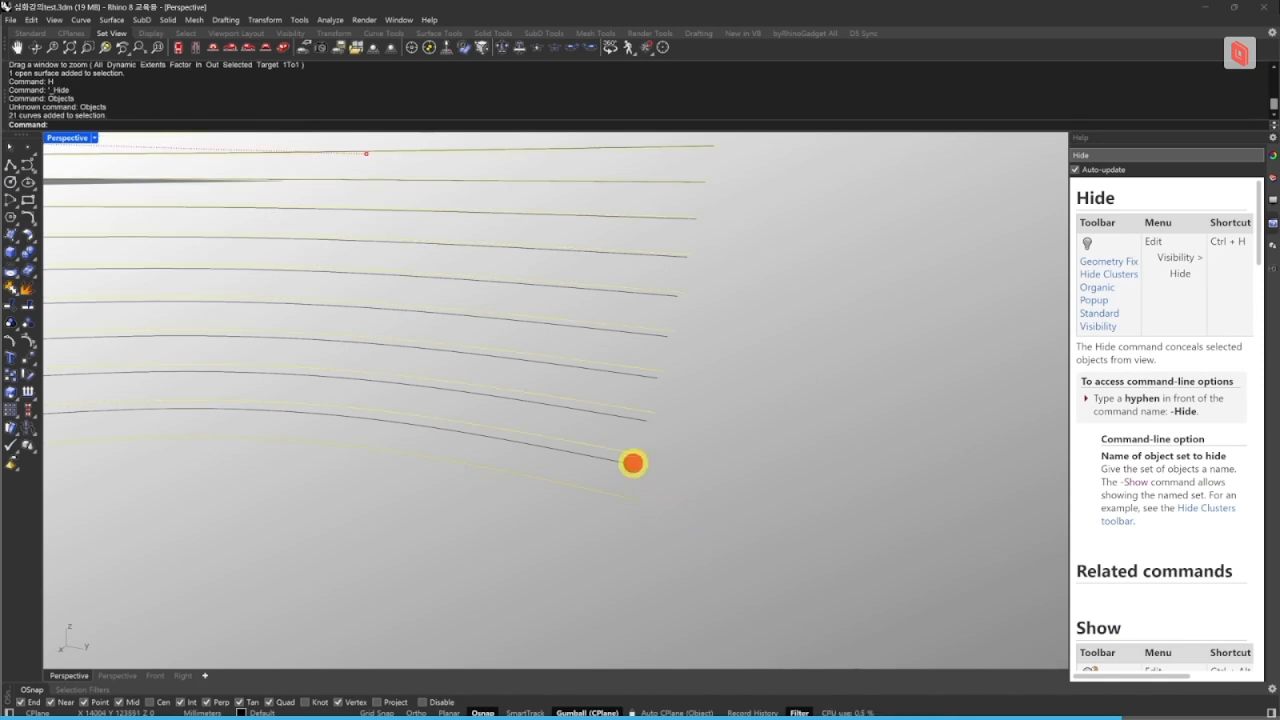
pyautogui.click(633, 463)
pyautogui.write('lo')
pyautogui.press('space')
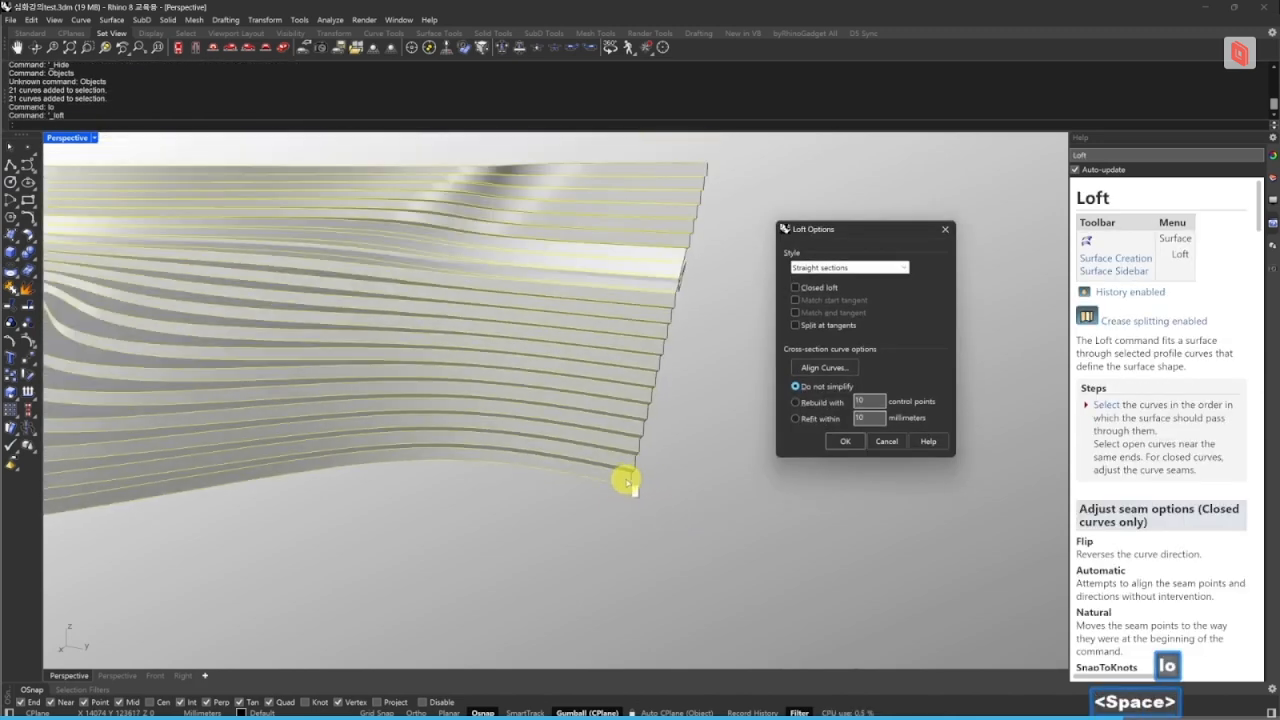
pyautogui.moveTo(371, 357); pyautogui.dragTo(500, 513, button='right')
pyautogui.press('Escape')
pyautogui.press('Escape')
# - Delete the raised copy of the contour group
pyautogui.click(500, 513)
pyautogui.click(500, 511)
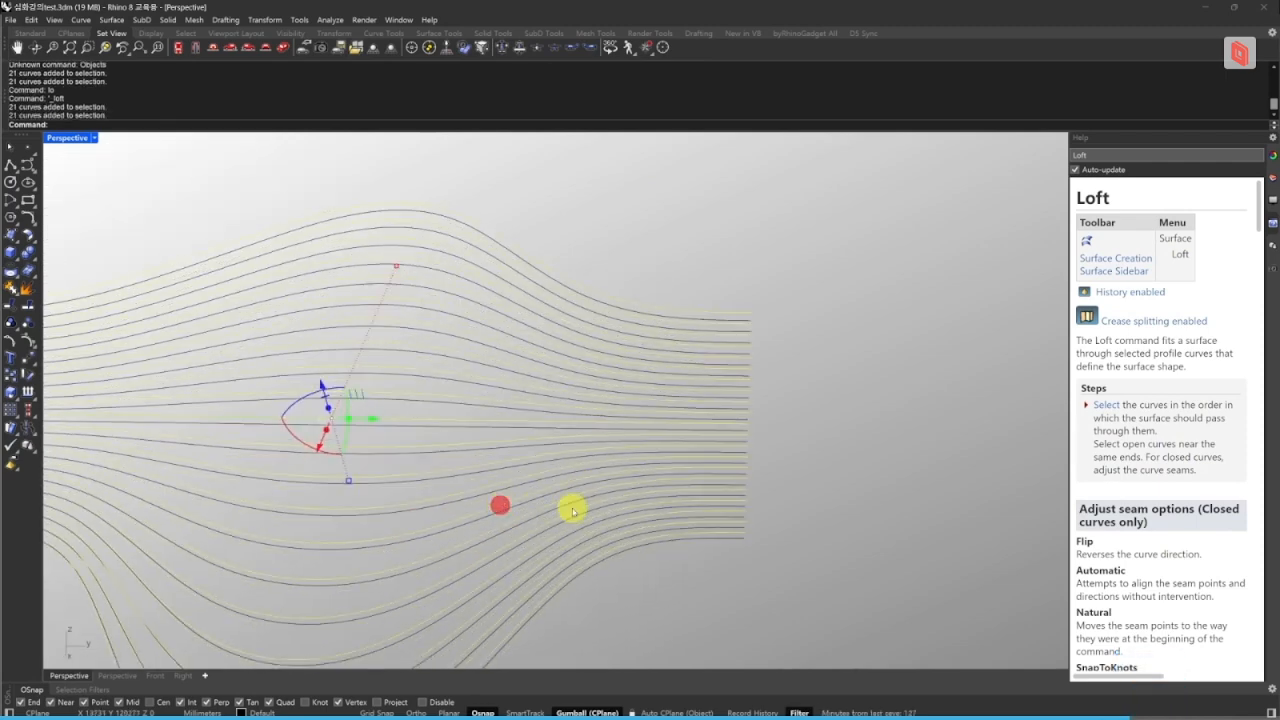
pyautogui.write('e')
pyautogui.press('space')
# - Isolate the remaining contour group from all other objects in the model
pyautogui.moveTo(681, 496); pyautogui.dragTo(751, 547, button='right')
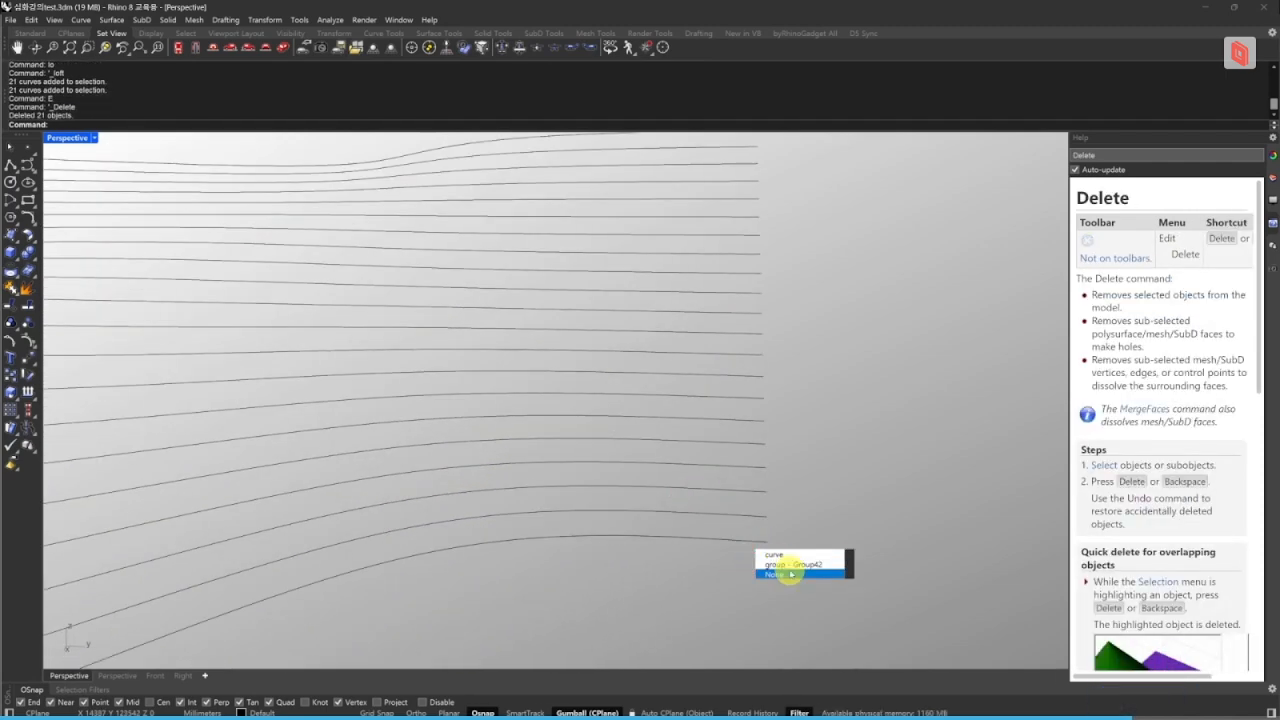
pyautogui.click(790, 564)
pyautogui.write('q')
pyautogui.press('space')
pyautogui.press('Escape')
pyautogui.press('Escape')
# - Copy the isolated contour group vertically upward by 150 mm from the end of the lowest contour
pyautogui.moveTo(797, 580); pyautogui.dragTo(703, 491)
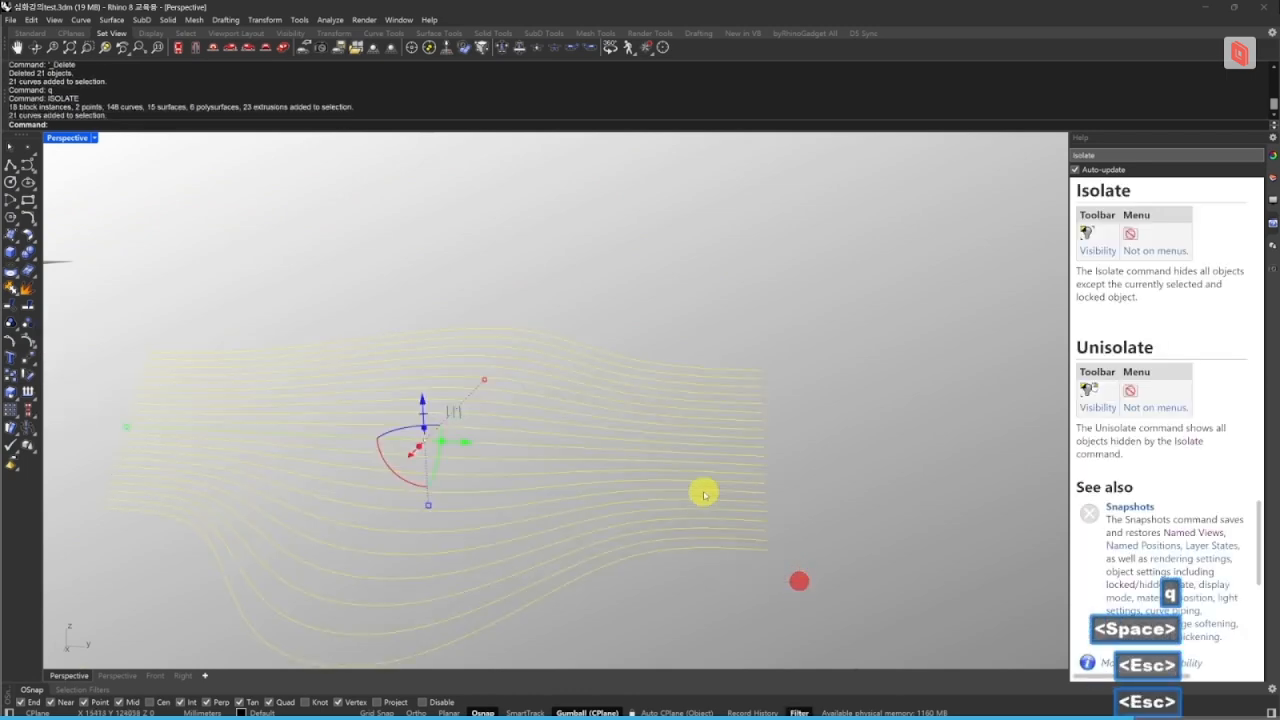
pyautogui.scroll(5, 752, 535)
pyautogui.write('cc')
pyautogui.press('space')
pyautogui.click(782, 558)
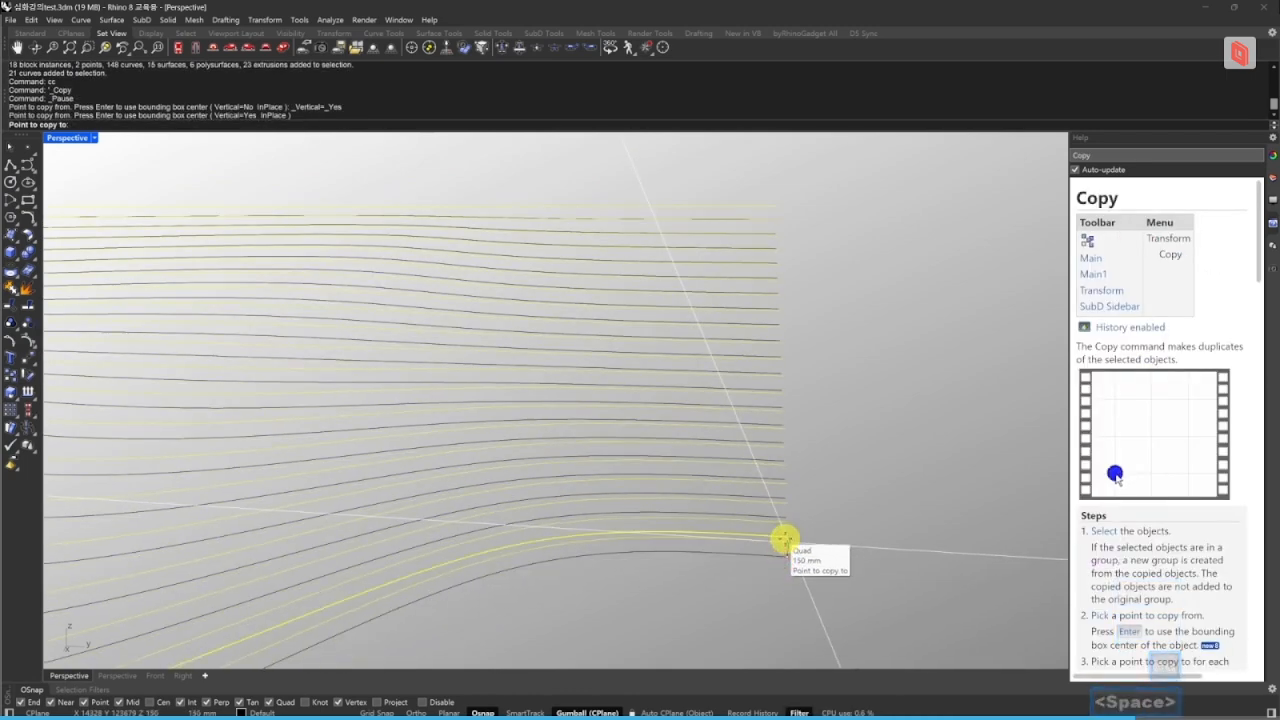
pyautogui.click(785, 539)
pyautogui.press('Escape')
pyautogui.press('Escape')
pyautogui.press('Escape')
# - Loft both contour groups together into one stepped stair surface
pyautogui.moveTo(766, 554)
pyautogui.mouseDown(button='right')
pyautogui.moveTo(746, 546)
pyautogui.moveTo(744, 560)
pyautogui.mouseUp(button='right')
pyautogui.scroll(-4, 728, 541)
pyautogui.moveTo(755, 582); pyautogui.dragTo(679, 504)
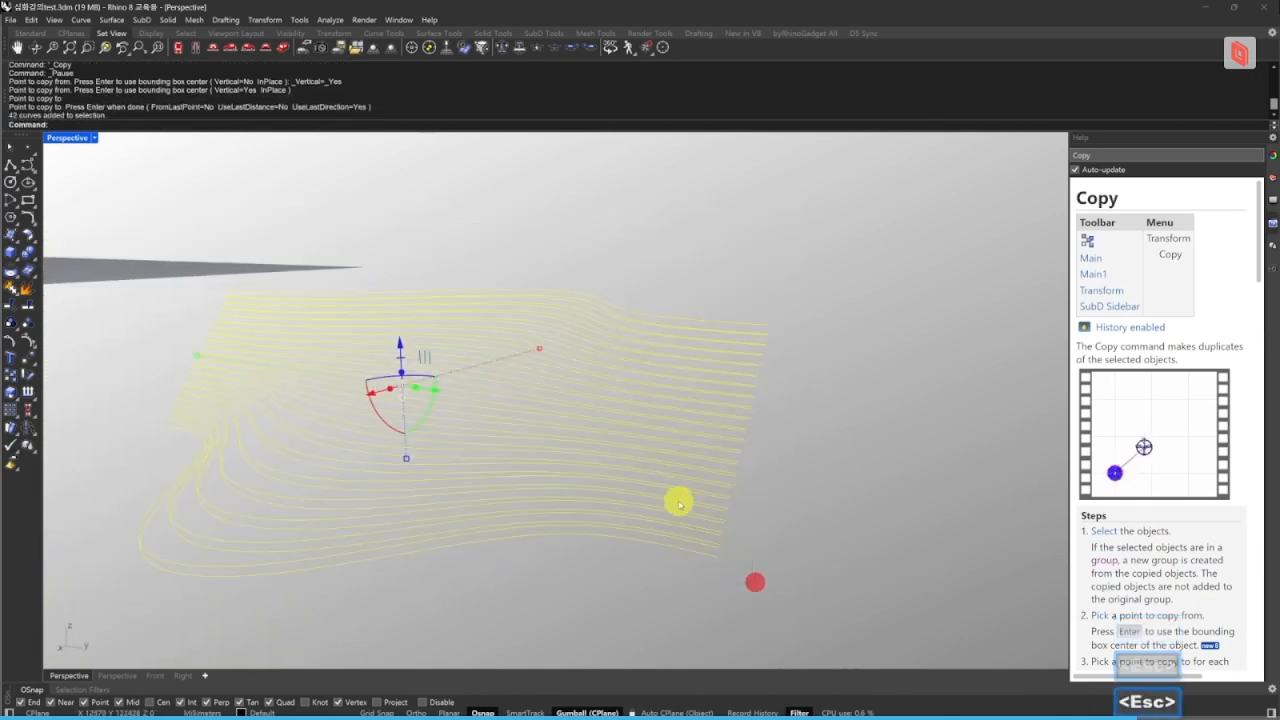
pyautogui.write('lo')
pyautogui.press('space')
pyautogui.moveTo(689, 492); pyautogui.dragTo(743, 432, button='right')
pyautogui.press('space')
pyautogui.press('Escape')
pyautogui.press('Escape')
# - Try deleting the overlapping faces at the open end of the middle steps, and undo the deletion
pyautogui.scroll(5, 729, 380)
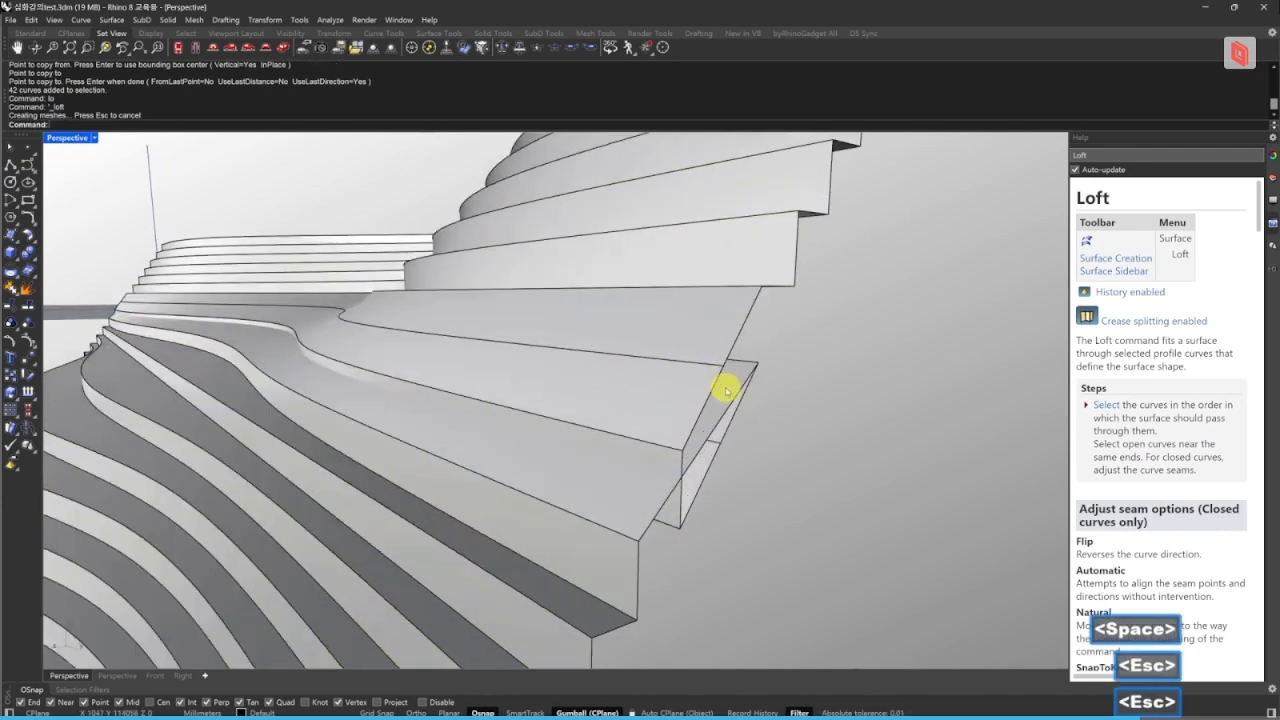
pyautogui.scroll(-6, 735, 464)
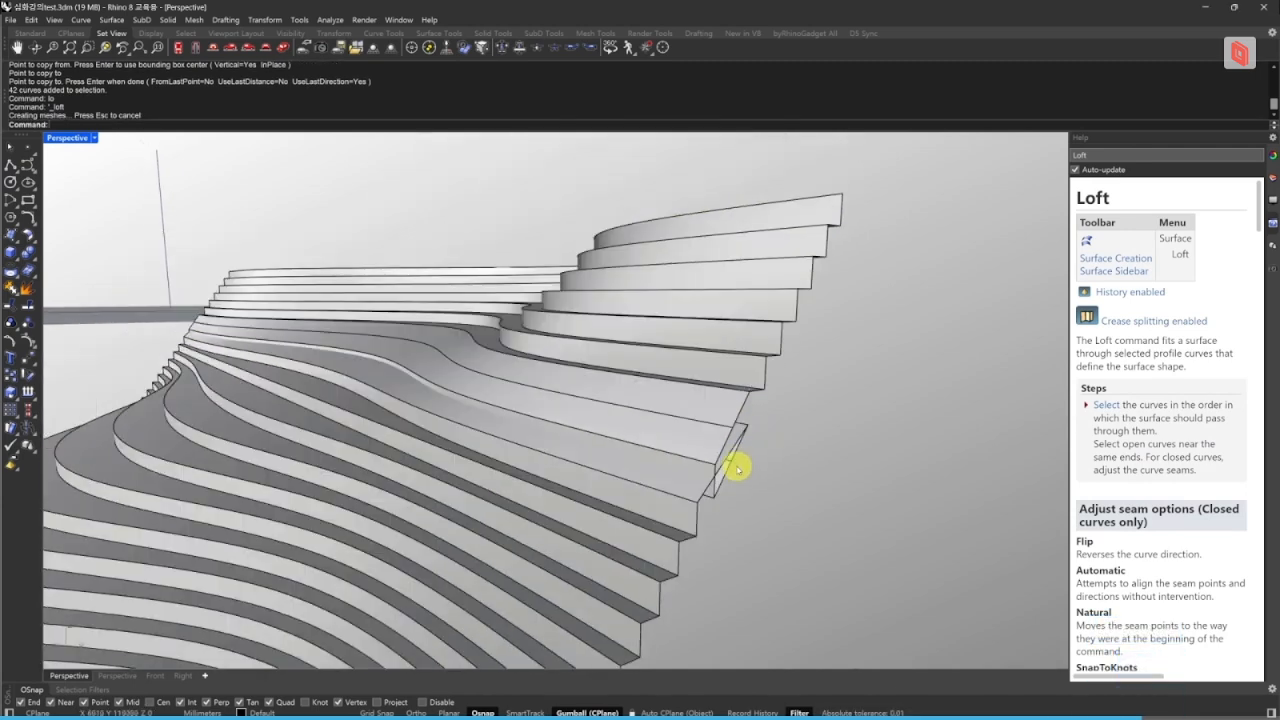
pyautogui.moveTo(740, 460); pyautogui.dragTo(760, 466, button='right')
pyautogui.scroll(3, 762, 466)
pyautogui.keyDown('ctrl'); pyautogui.keyDown('shift'); pyautogui.moveTo(875, 462); pyautogui.dragTo(837, 453); pyautogui.keyUp('shift'); pyautogui.keyUp('ctrl')
pyautogui.write('e')
pyautogui.press('space')
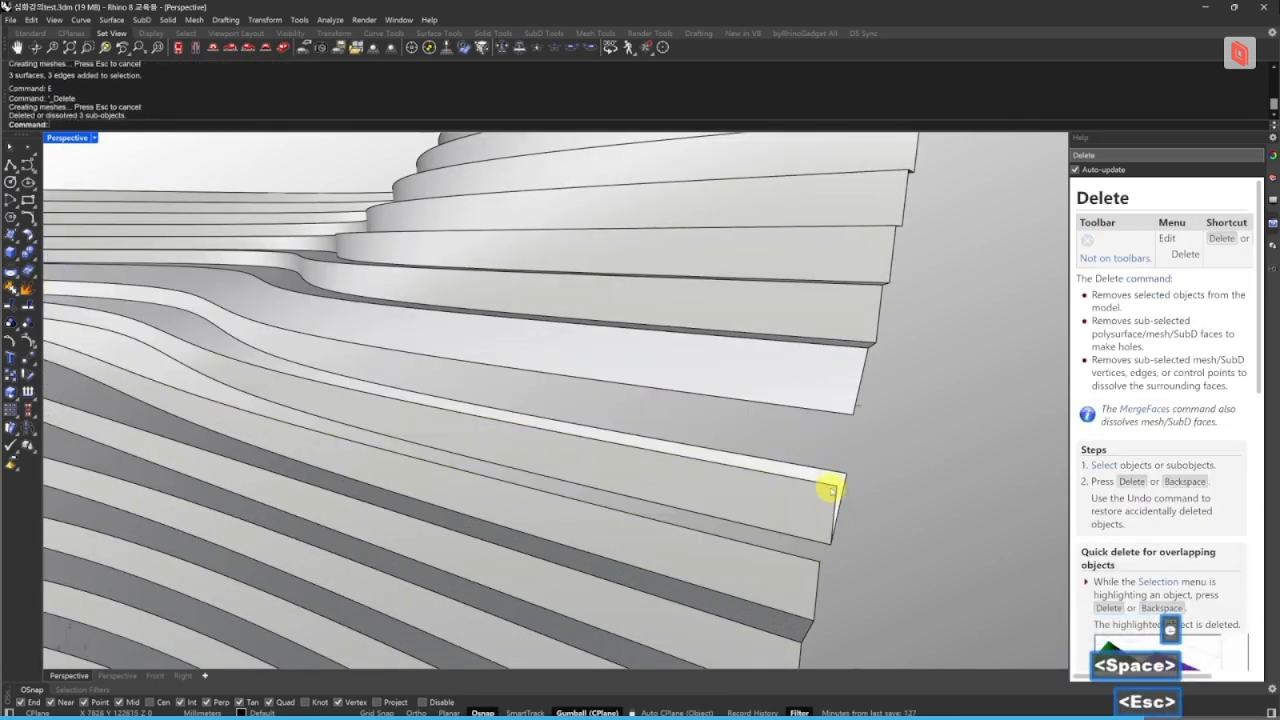
pyautogui.hotkey('ctrl', 'z')
pyautogui.press('Escape')
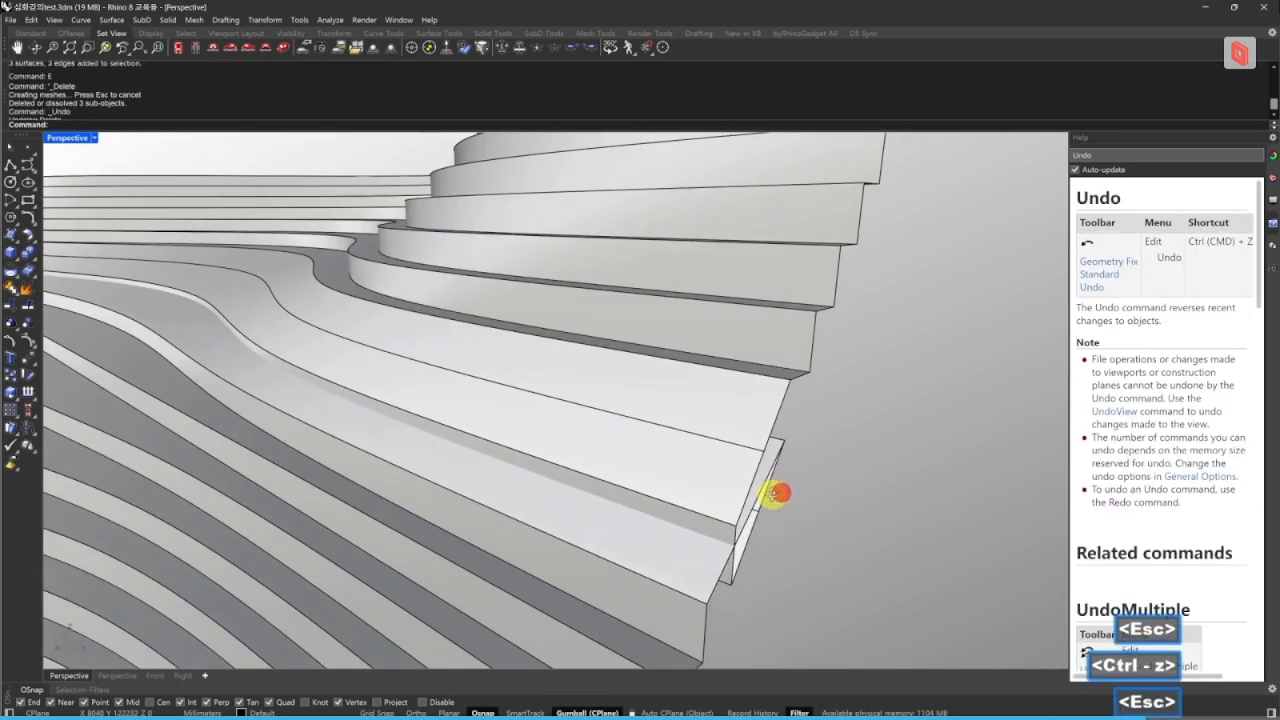
# - Examine the middle steps of the lofted surface at the open end and along their length
pyautogui.moveTo(672, 602); pyautogui.dragTo(670, 586, button='right')
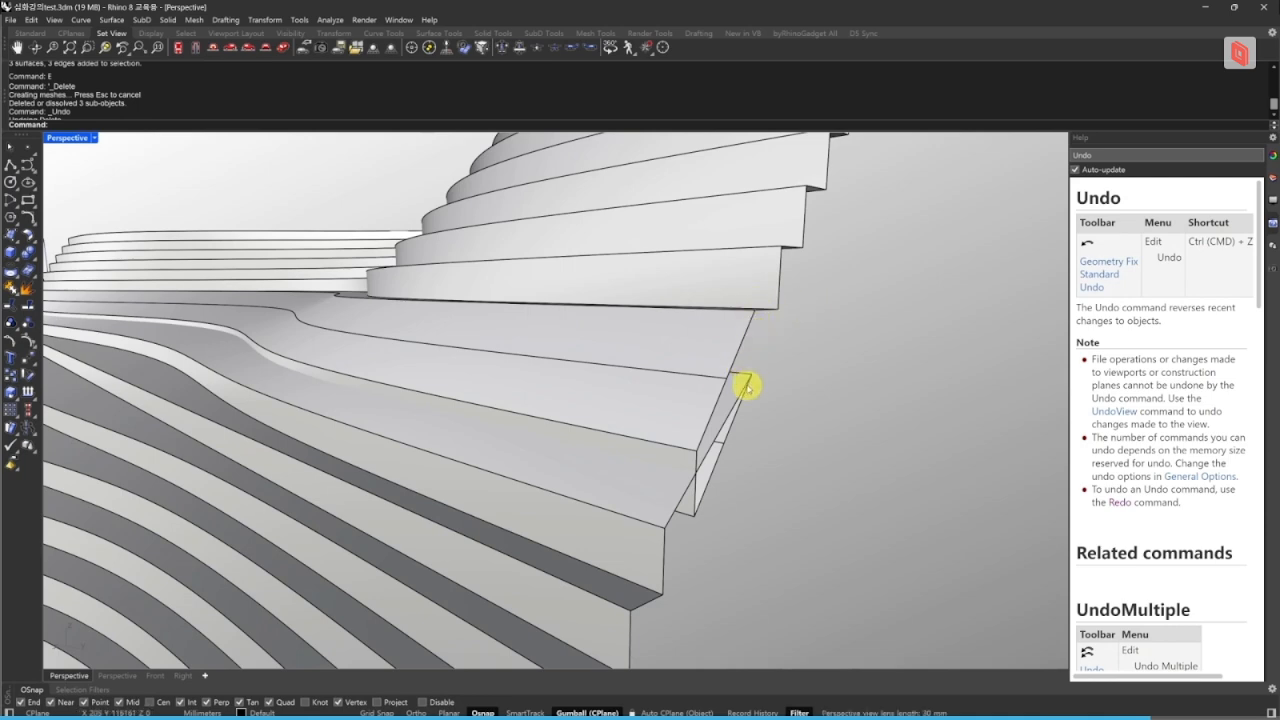
pyautogui.scroll(-8, 691, 528)
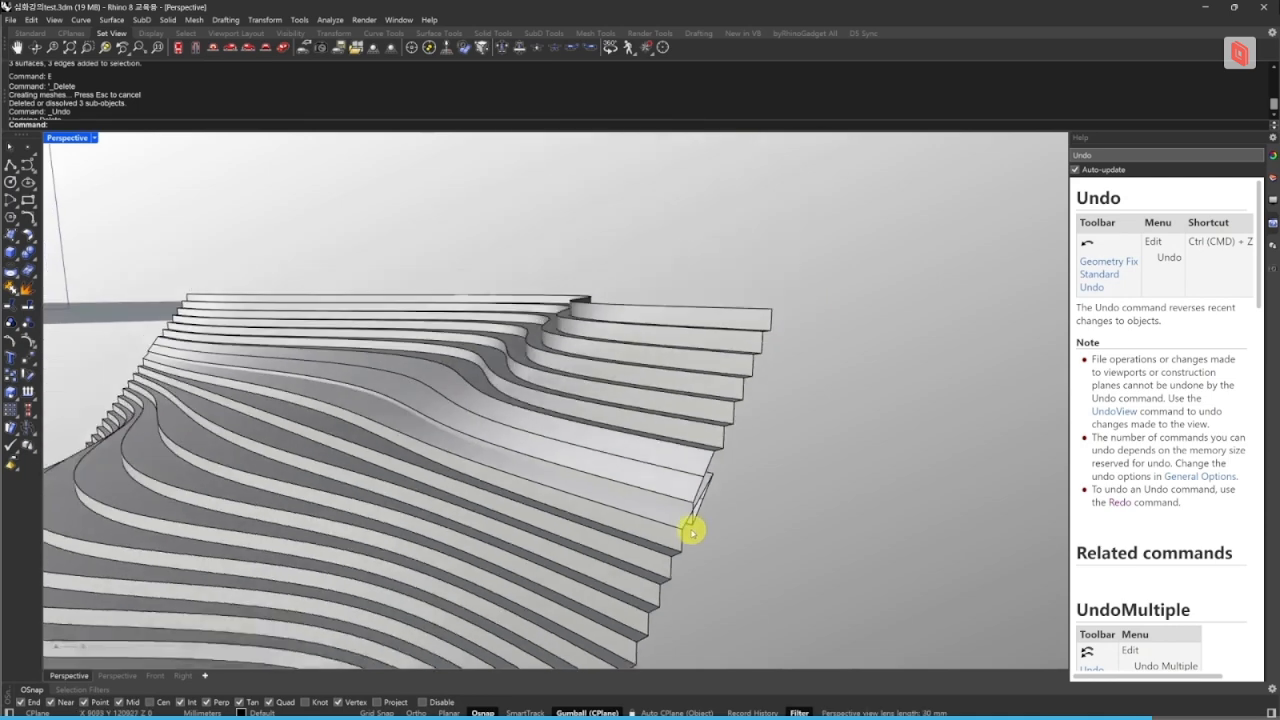
pyautogui.moveTo(691, 529); pyautogui.dragTo(669, 486, button='right')
pyautogui.press('Escape')
pyautogui.moveTo(380, 489); pyautogui.dragTo(643, 477, button='right')
pyautogui.scroll(3, 643, 477)
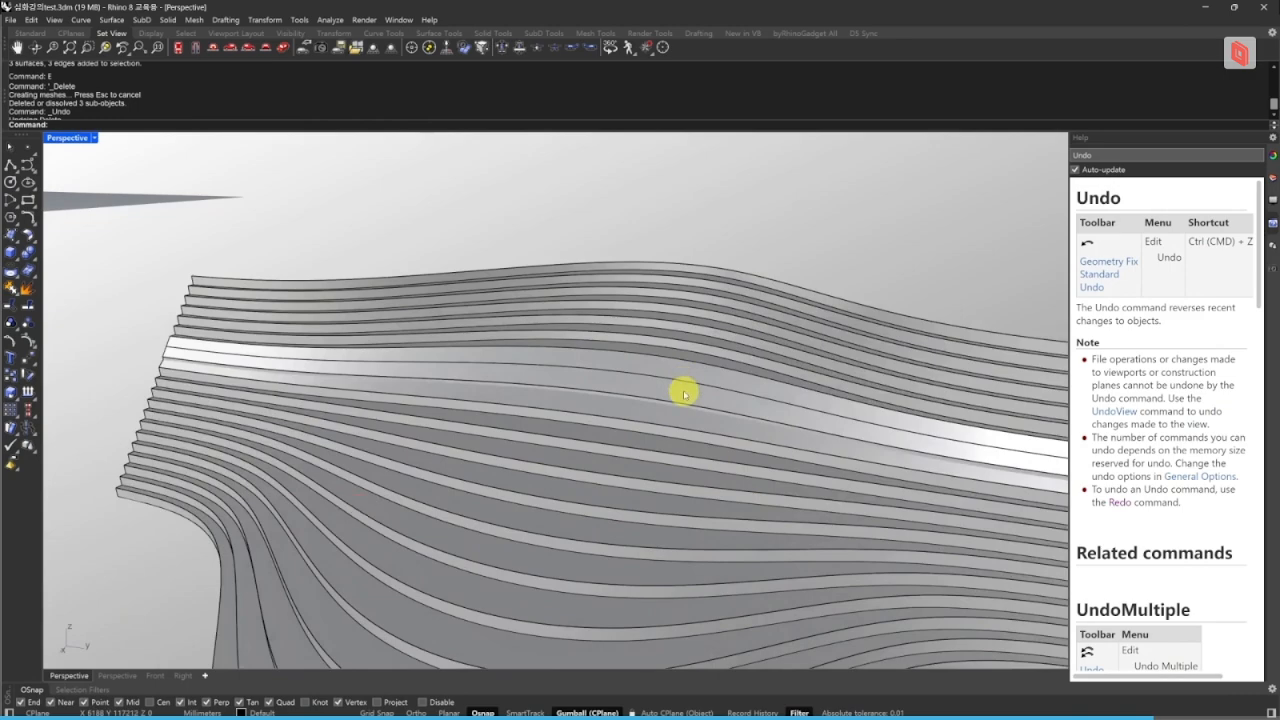
pyautogui.click(683, 391)
pyautogui.scroll(-3, 683, 391)
pyautogui.press('Escape')
# - Delete the lofted stepped surface, keeping the contour curves
pyautogui.moveTo(731, 429)
pyautogui.mouseDown(button='right')
pyautogui.moveTo(749, 420)
pyautogui.moveTo(745, 443)
pyautogui.mouseUp(button='right')
pyautogui.scroll(3, 745, 443)
pyautogui.click(745, 443)
pyautogui.write('e')
pyautogui.press('space')
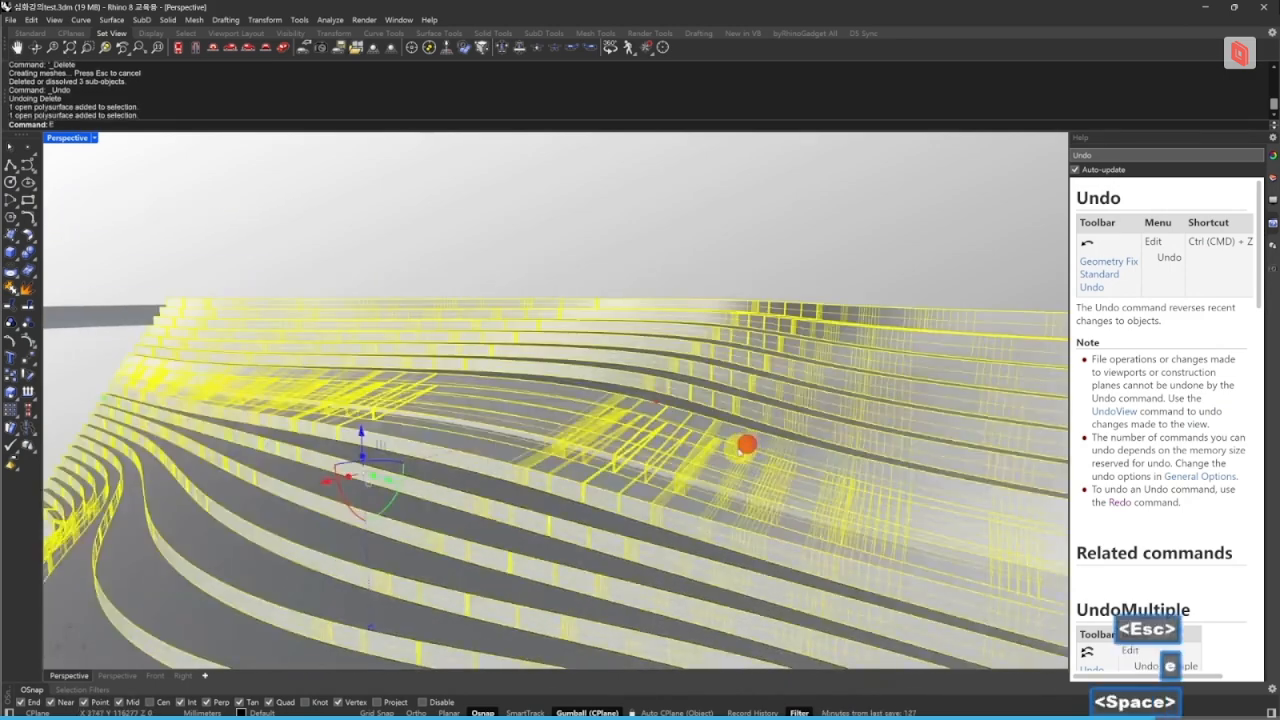
# - Ungroup both sets of contour curves and show their object properties
pyautogui.scroll(-5, 745, 443)
pyautogui.moveTo(769, 563); pyautogui.dragTo(797, 397, button='right')
pyautogui.scroll(2, 797, 397)
pyautogui.moveTo(790, 453); pyautogui.dragTo(612, 260)
pyautogui.moveTo(660, 329); pyautogui.dragTo(671, 466, button='right')
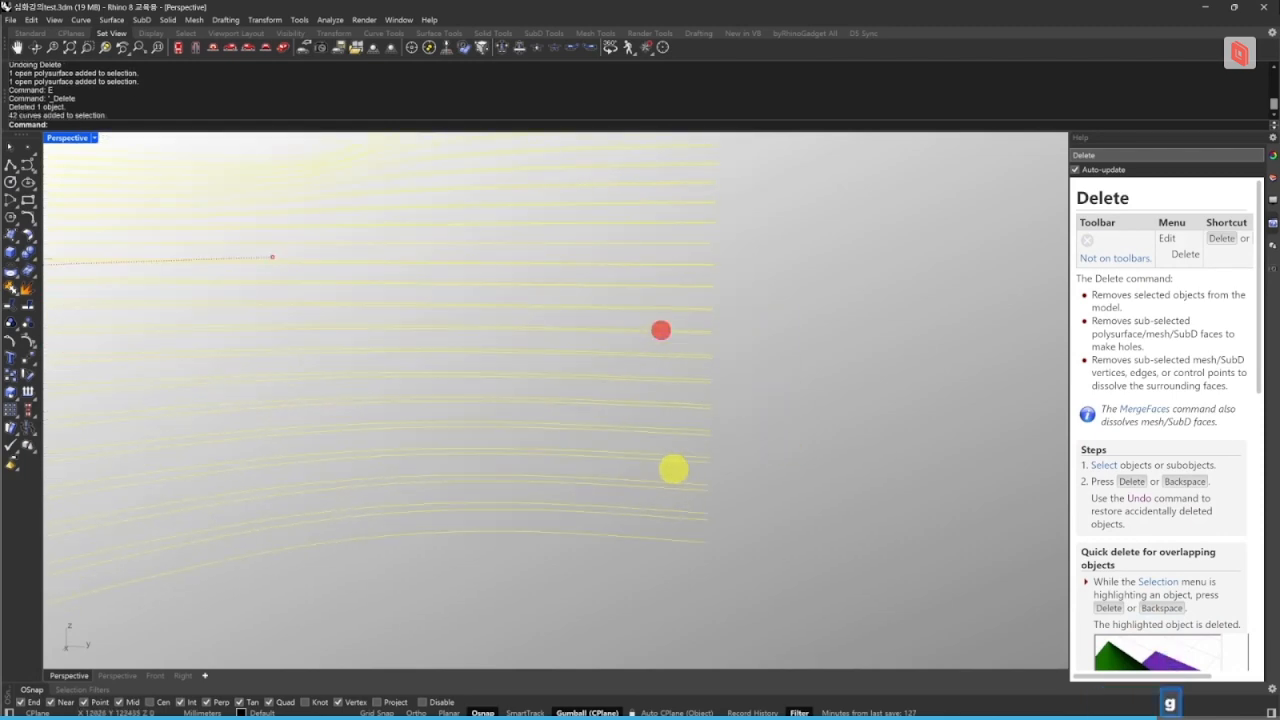
pyautogui.write('gg')
pyautogui.press('space')
pyautogui.click(1273, 157)
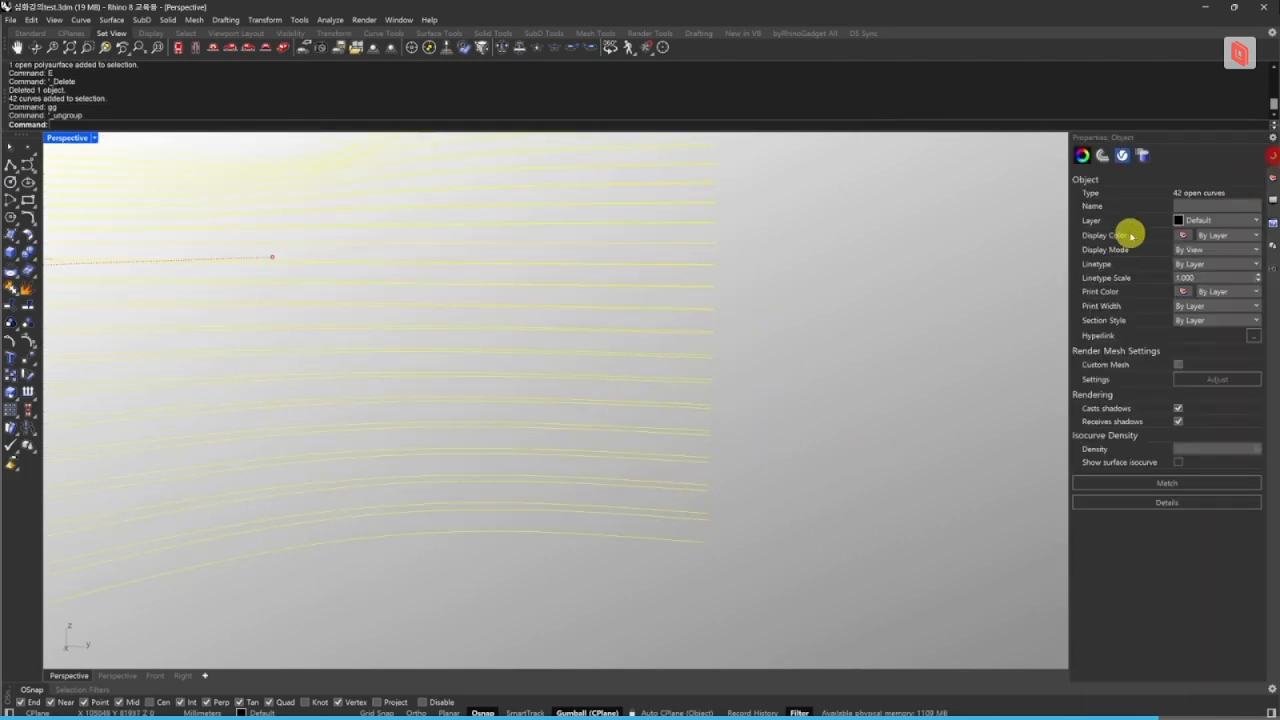
pyautogui.press('Escape')
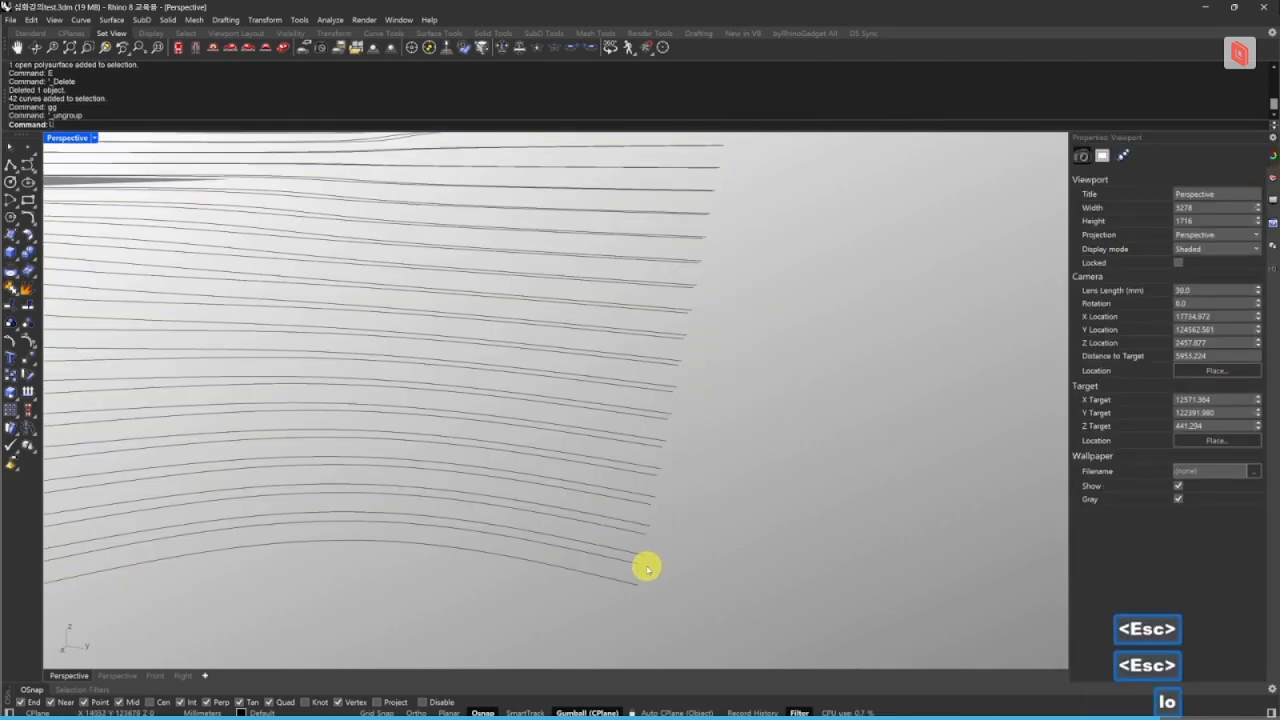
# - Loft the lowest contour curves, picking them one by one from the bottom upward at the open end
pyautogui.write('lo')
pyautogui.press('space')
pyautogui.click(635, 581)
pyautogui.click(640, 562)
pyautogui.click(642, 549)
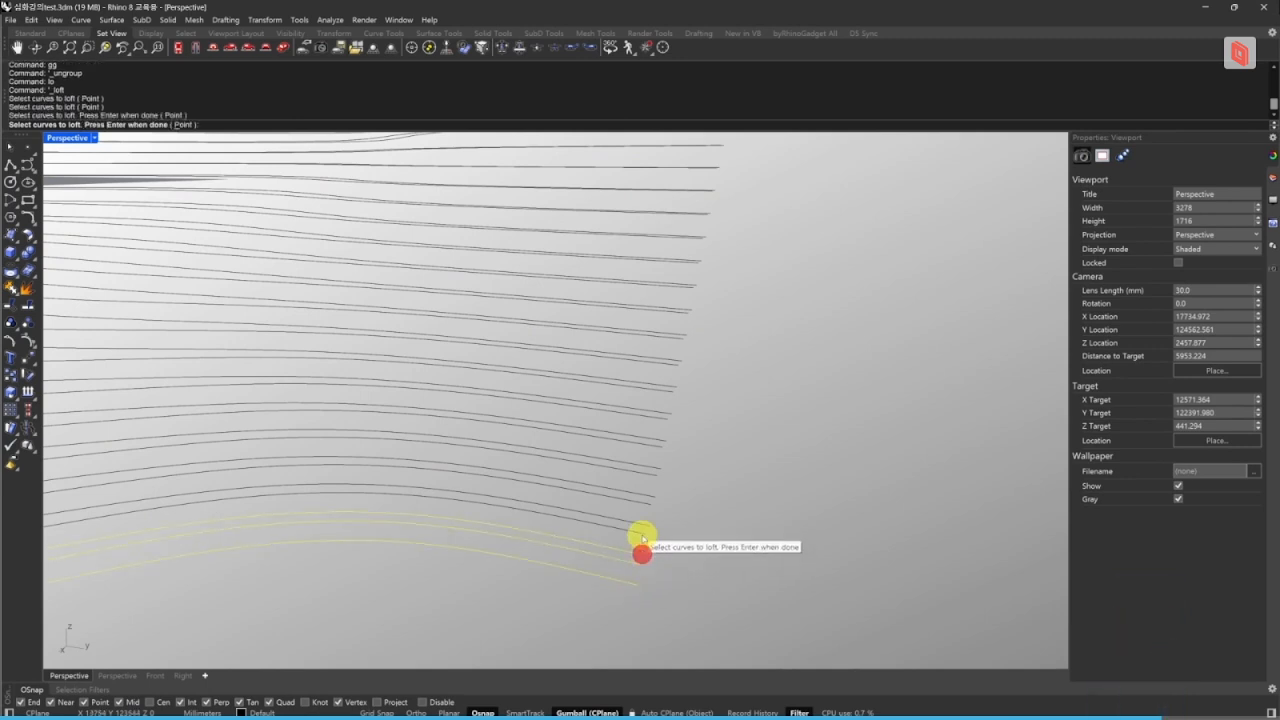
pyautogui.click(644, 535)
pyautogui.click(649, 519)
pyautogui.click(652, 503)
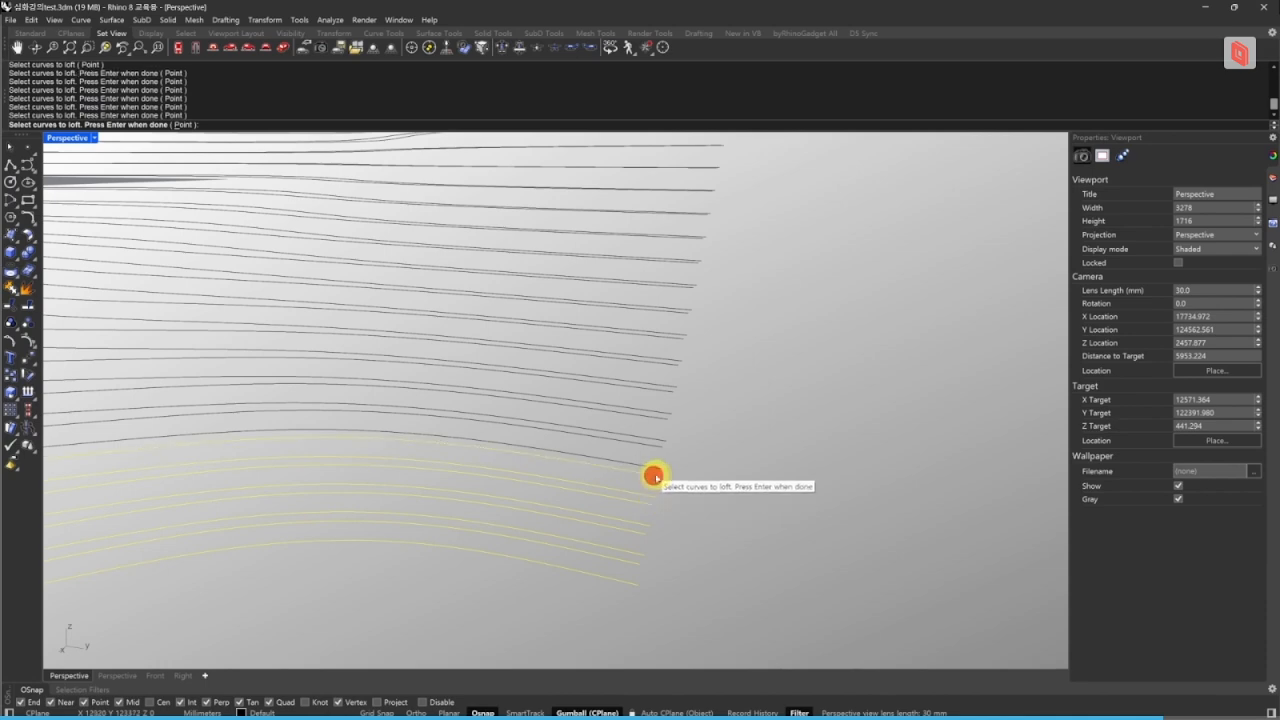
pyautogui.press('space')
pyautogui.press('space')
pyautogui.press('Escape')
pyautogui.scroll(-6, 666, 531)
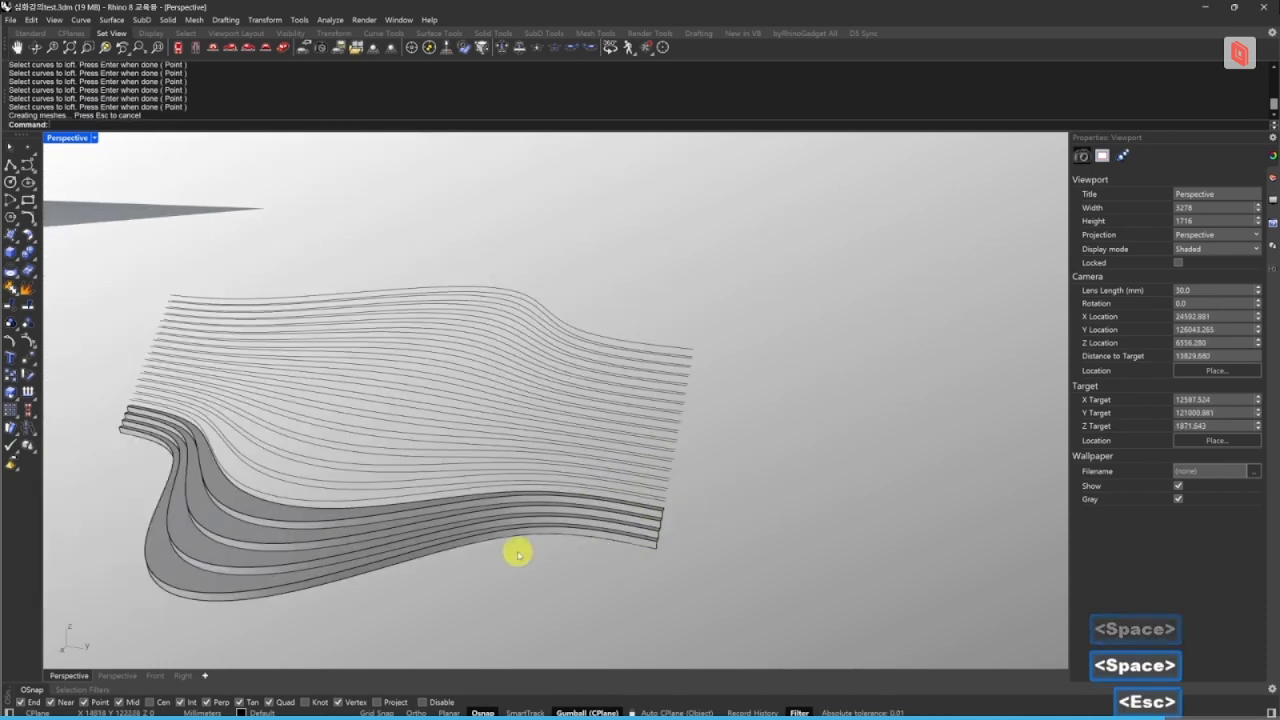
pyautogui.keyDown('shift'); pyautogui.moveTo(431, 543); pyautogui.dragTo(540, 525, button='right'); pyautogui.keyUp('shift')
pyautogui.keyDown('shift'); pyautogui.moveTo(917, 537); pyautogui.dragTo(530, 482, button='right'); pyautogui.keyUp('shift')
pyautogui.scroll(9, 623, 477)
pyautogui.write('lo')
pyautogui.press('space')
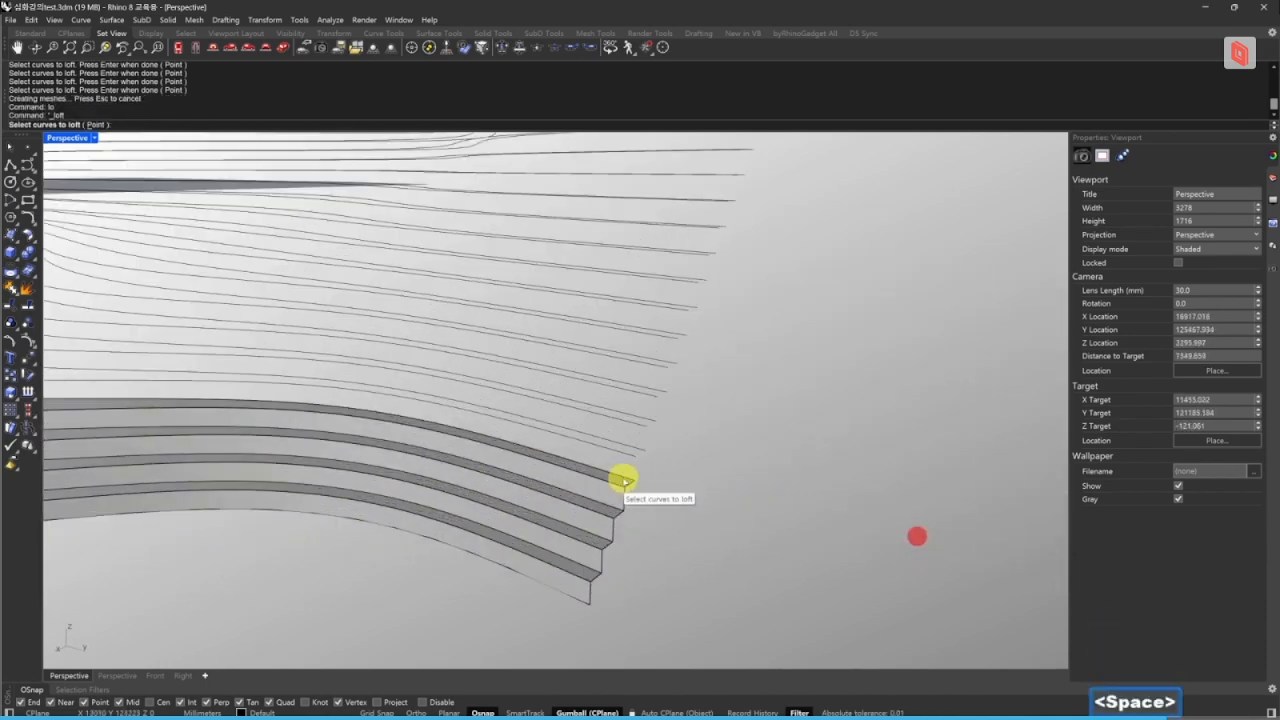
pyautogui.click(629, 472)
pyautogui.click(634, 431)
pyautogui.press('Escape')
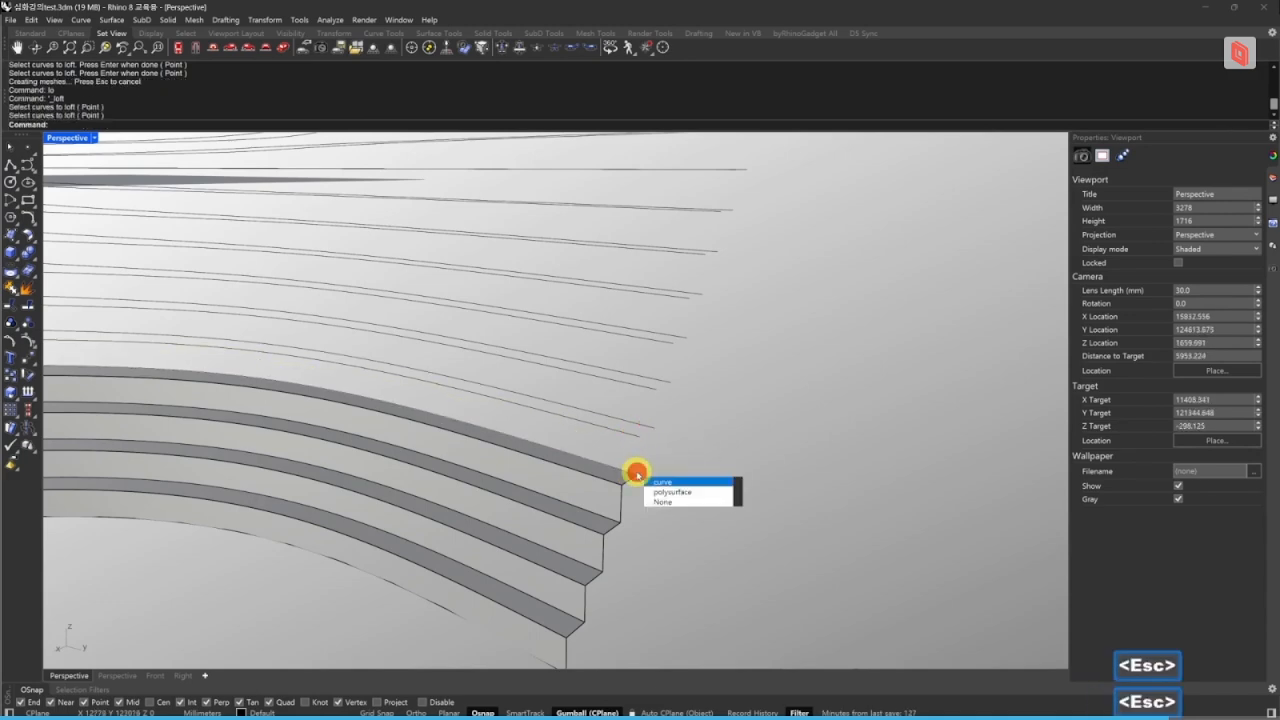
# - Loft all remaining contour curves together, starting from the top edge curve of the lower lofted steps
pyautogui.click(633, 464)
pyautogui.keyDown('shift'); pyautogui.moveTo(711, 446); pyautogui.dragTo(600, 317); pyautogui.keyUp('shift')
pyautogui.scroll(-8, 672, 322)
pyautogui.moveTo(681, 323); pyautogui.dragTo(697, 479, button='right')
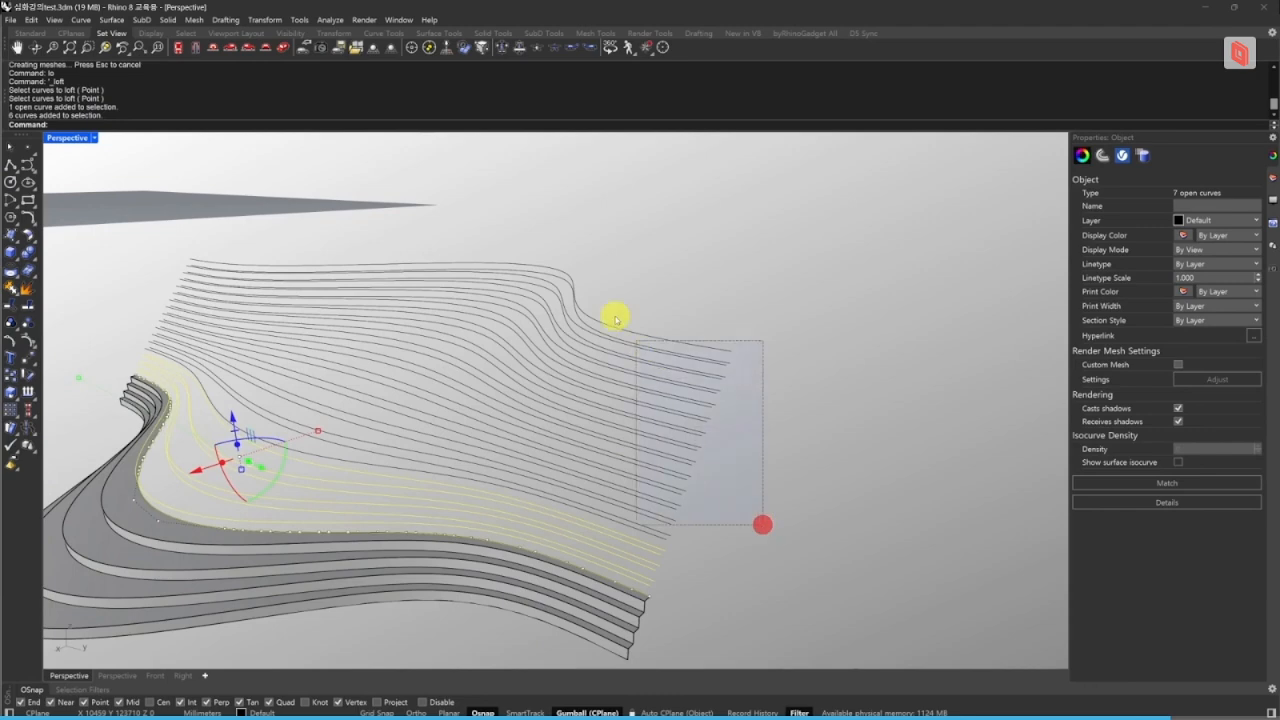
pyautogui.keyDown('shift'); pyautogui.moveTo(616, 319); pyautogui.dragTo(618, 321); pyautogui.keyUp('shift')
pyautogui.moveTo(737, 443); pyautogui.dragTo(782, 438, button='right')
pyautogui.write('lo')
pyautogui.press('space')
pyautogui.press('space')
pyautogui.scroll(5, 686, 380)
pyautogui.press('Escape')
pyautogui.press('Escape')
pyautogui.click(784, 440)
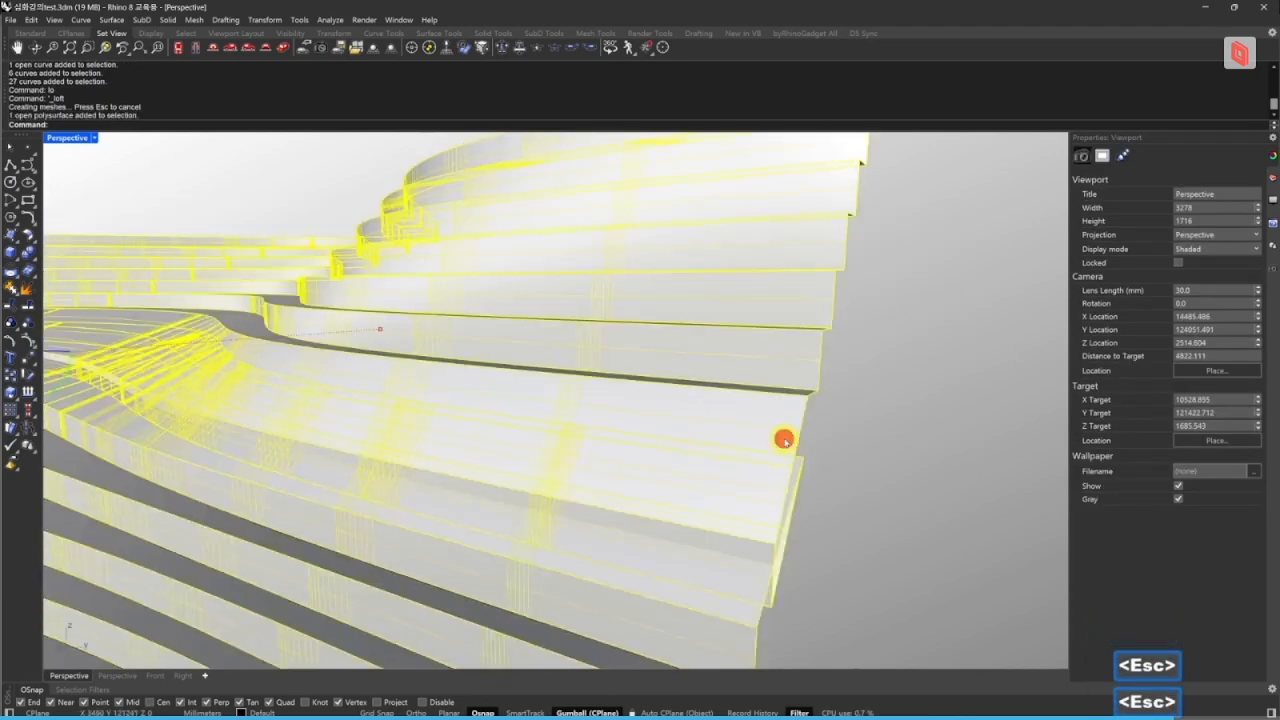
# - Delete two of the wrongly connected faces in the middle steps of the upper loft
pyautogui.keyDown('ctrl'); pyautogui.keyDown('shift'); pyautogui.click(777, 434); pyautogui.keyUp('shift'); pyautogui.keyUp('ctrl')
pyautogui.keyDown('ctrl'); pyautogui.keyDown('shift'); pyautogui.click(745, 601); pyautogui.keyUp('shift'); pyautogui.keyUp('ctrl')
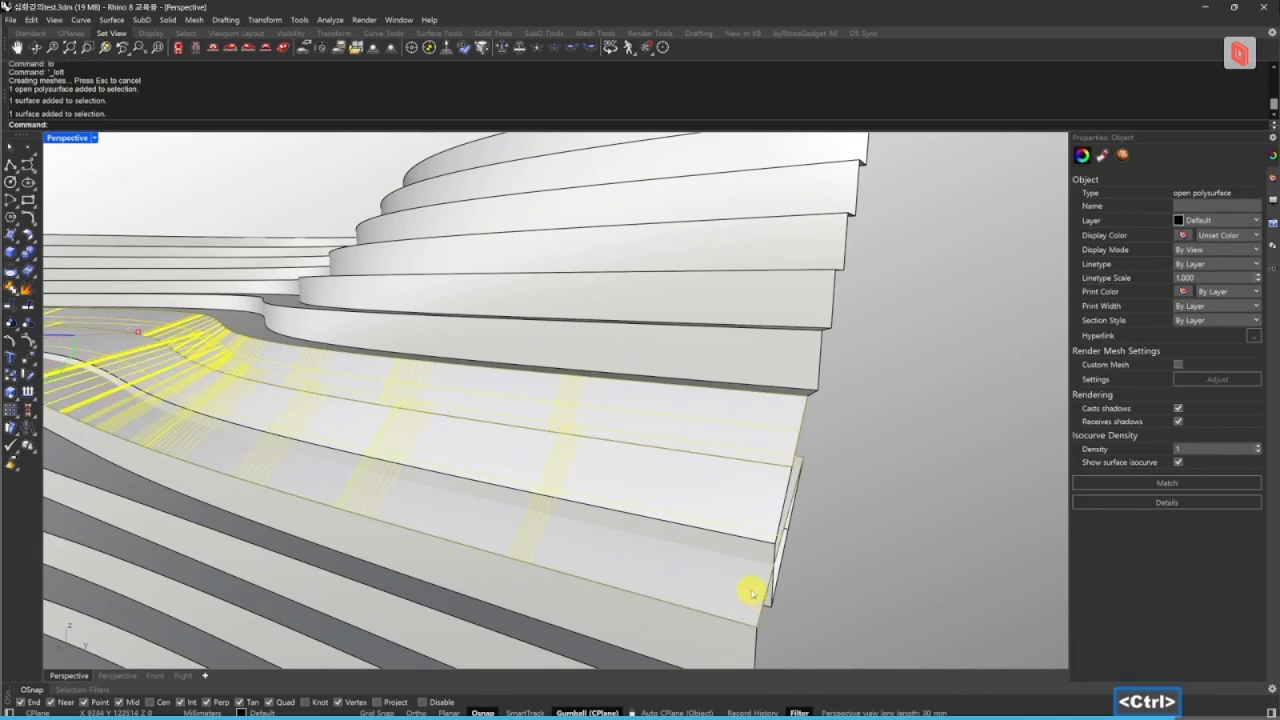
pyautogui.write('e')
pyautogui.press('space')
# - Try deleting the remaining overlapping middle faces along with the curves in the same area, and undo that deletion
pyautogui.keyDown('ctrl'); pyautogui.keyDown('shift'); pyautogui.moveTo(829, 585); pyautogui.dragTo(754, 489); pyautogui.keyUp('shift'); pyautogui.keyUp('ctrl')
pyautogui.write('e')
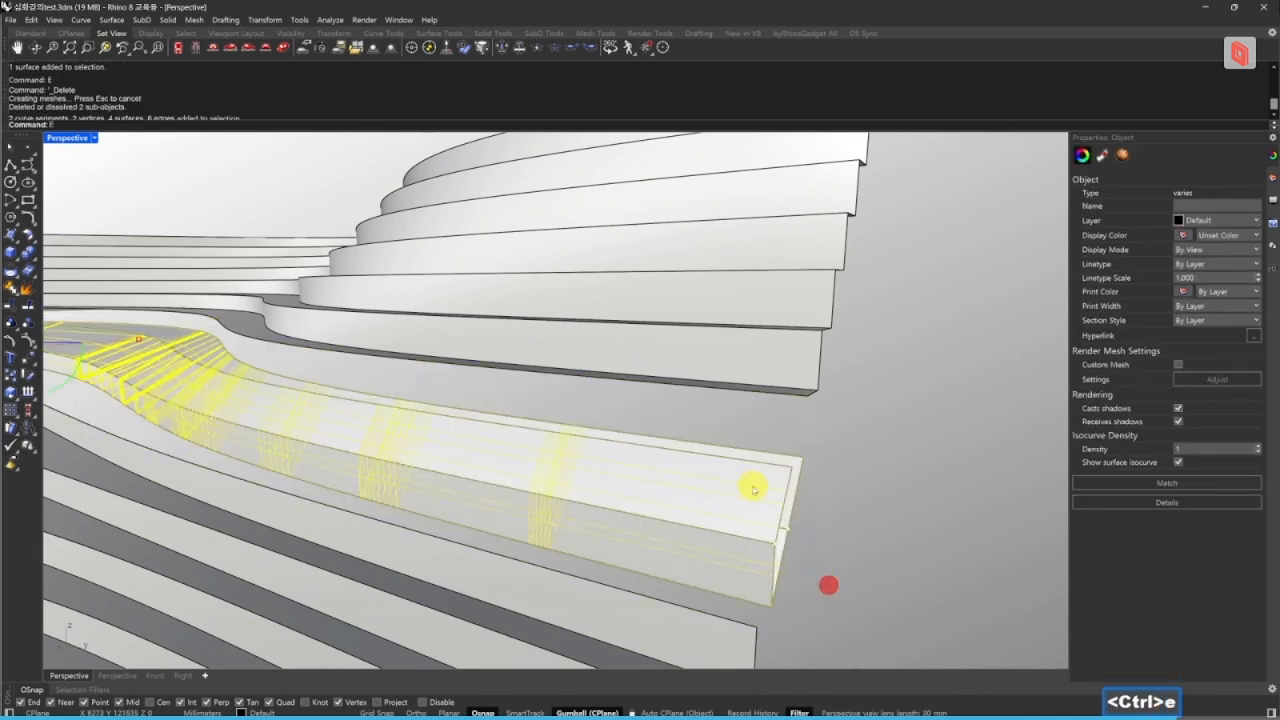
pyautogui.press('space')
pyautogui.hotkey('ctrl', 'z')
# - Lock all the curves and delete the remaining overlapping faces of the middle steps
pyautogui.press('Escape')
pyautogui.press('Escape')
pyautogui.write('sc')
pyautogui.press('space')
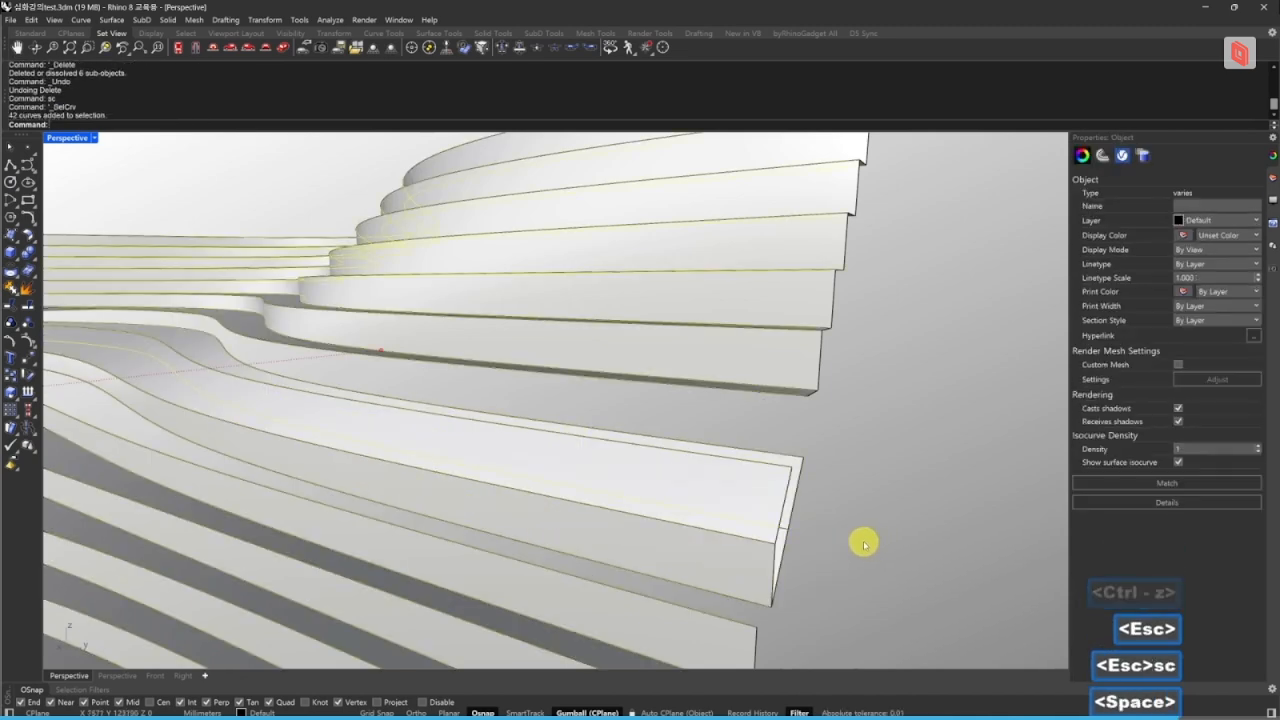
pyautogui.write('k')
pyautogui.press('space')
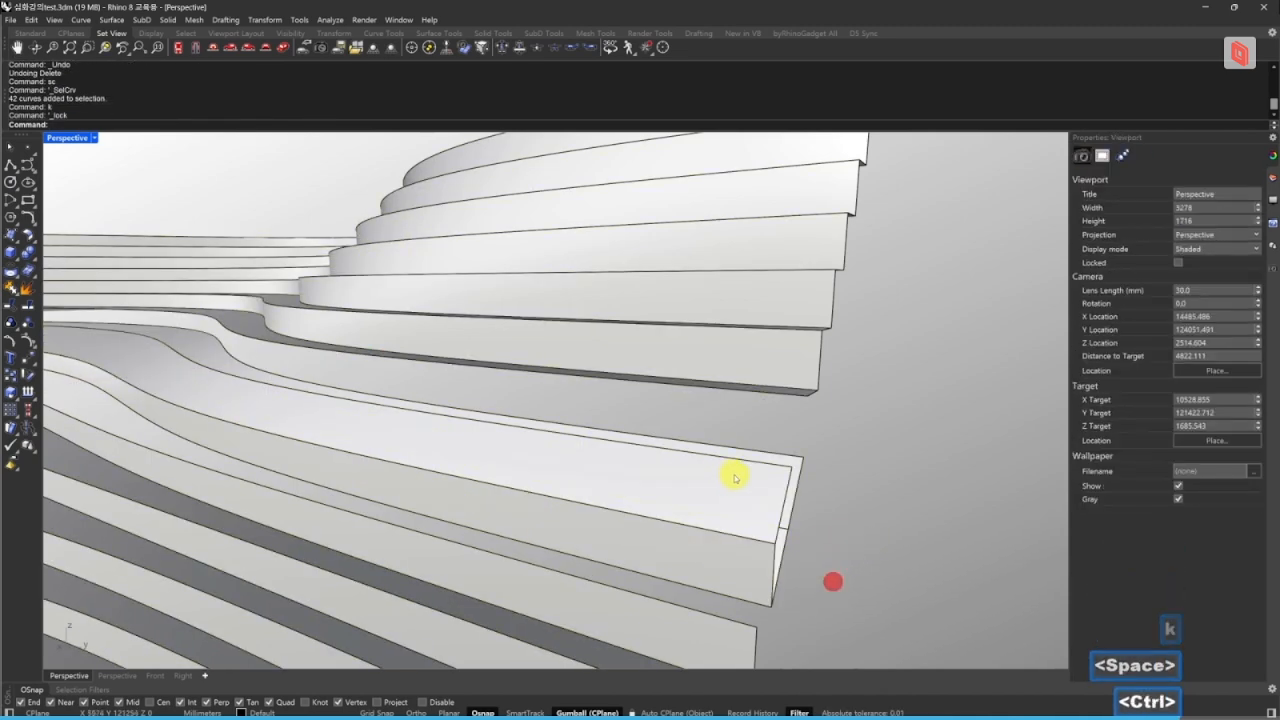
pyautogui.keyDown('ctrl'); pyautogui.keyDown('shift'); pyautogui.moveTo(827, 566); pyautogui.dragTo(716, 436); pyautogui.keyUp('shift'); pyautogui.keyUp('ctrl')
pyautogui.write('e')
pyautogui.press('space')
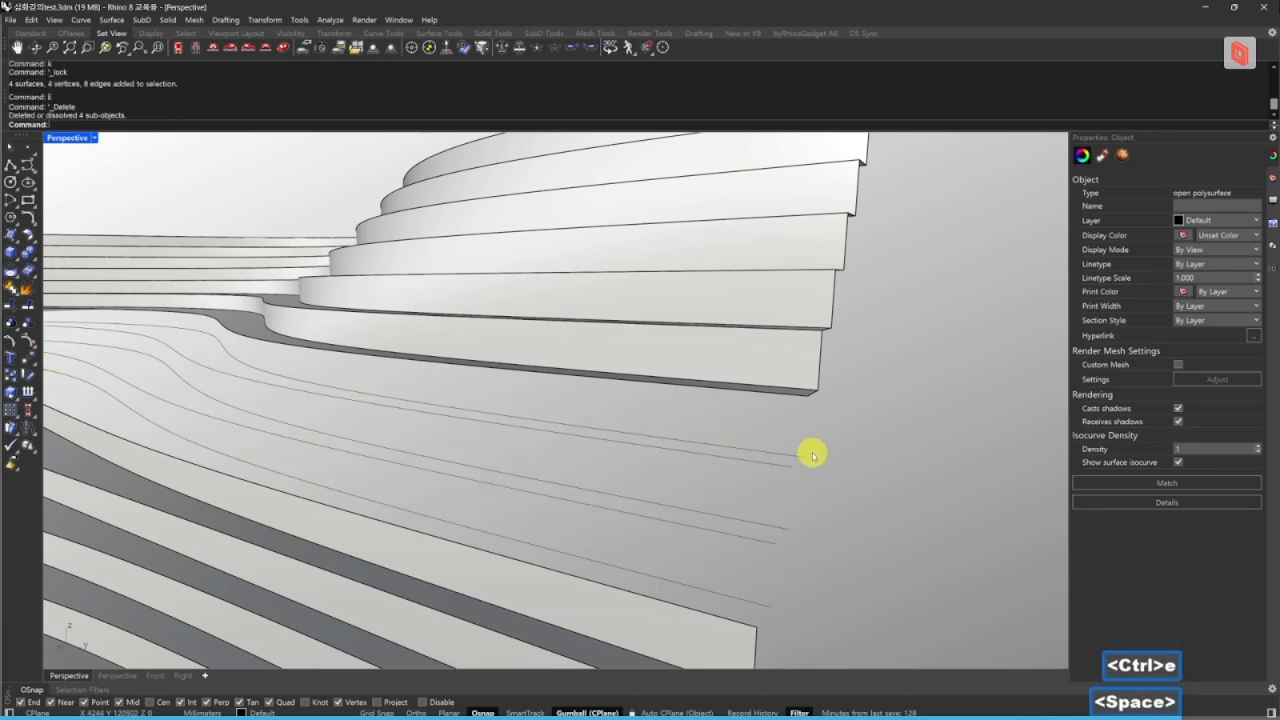
# - Unlock the contour curves
pyautogui.write('kk')
pyautogui.press('space')
pyautogui.hotkey('ctrl', 'a')
pyautogui.press('Escape')
pyautogui.press('Escape')
pyautogui.click(745, 622)
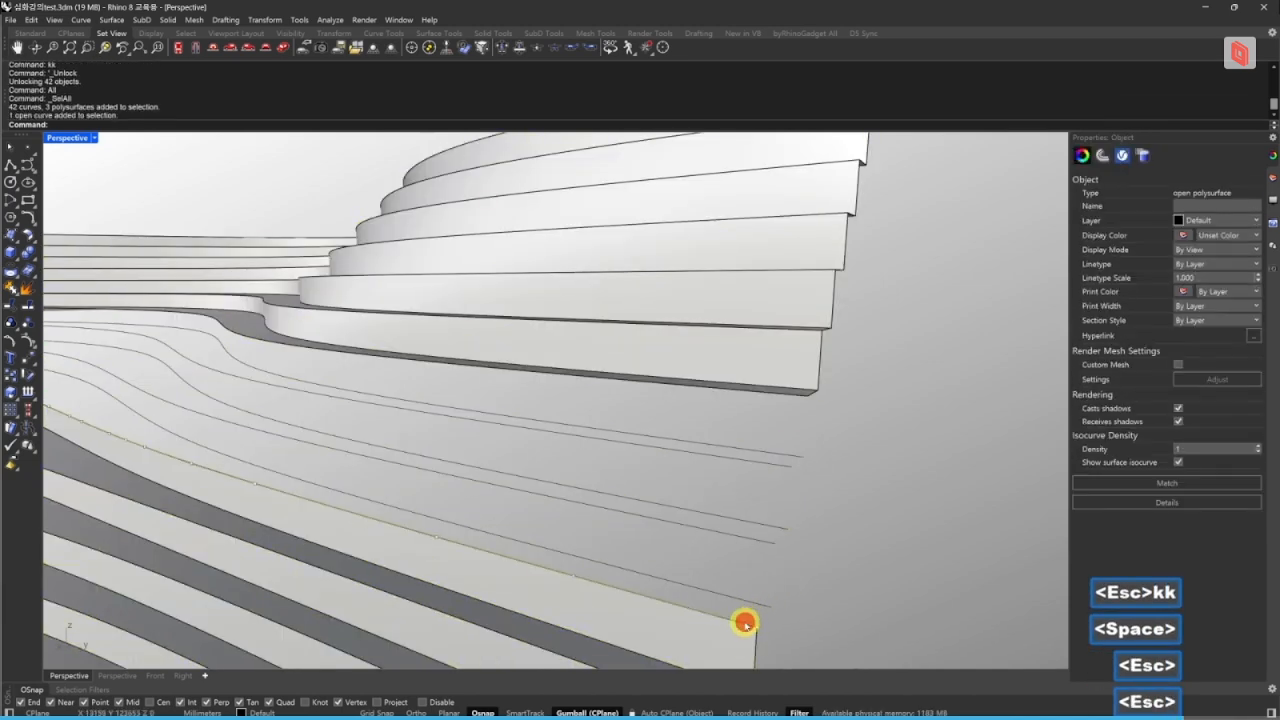
pyautogui.keyDown('shift'); pyautogui.click(762, 604); pyautogui.keyUp('shift')
pyautogui.press('Escape')
pyautogui.press('Escape')
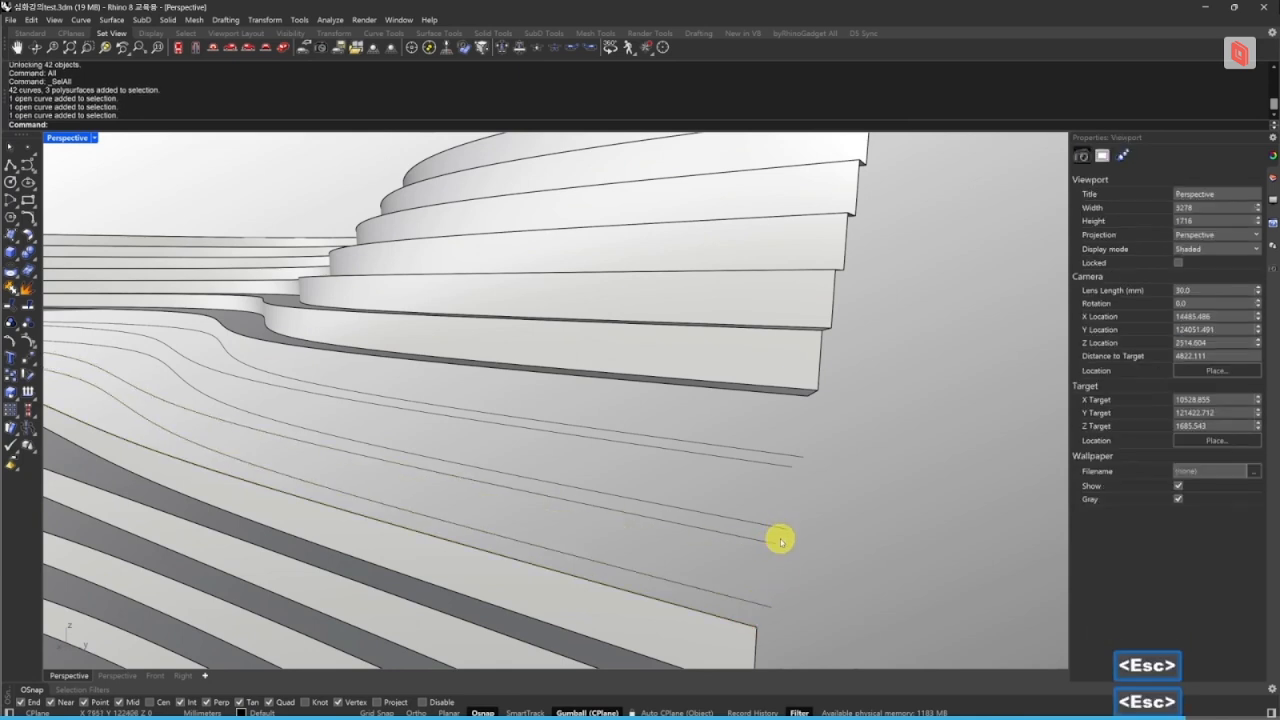
pyautogui.write('lo')
pyautogui.press('space')
pyautogui.click(746, 625)
pyautogui.click(761, 605)
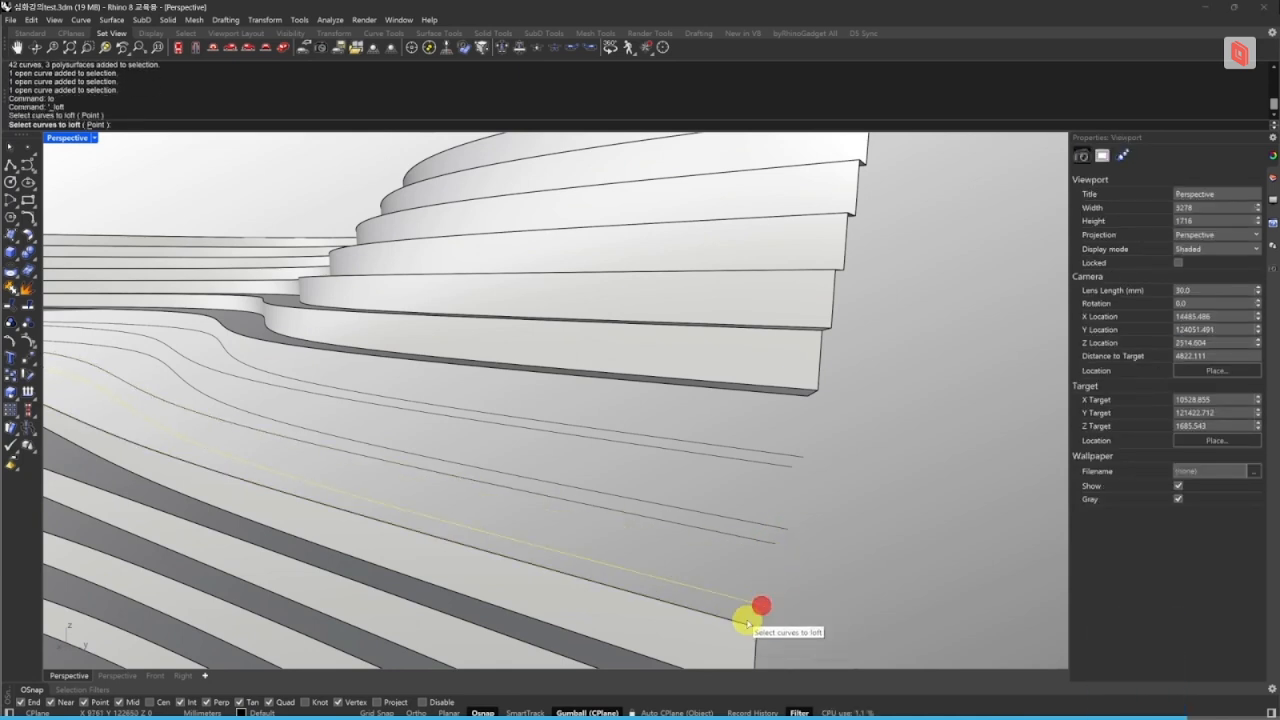
pyautogui.click(763, 609)
# - Loft the gap in the middle steps, picking its curves in order from the lower edge to the upper edge
pyautogui.press('space')
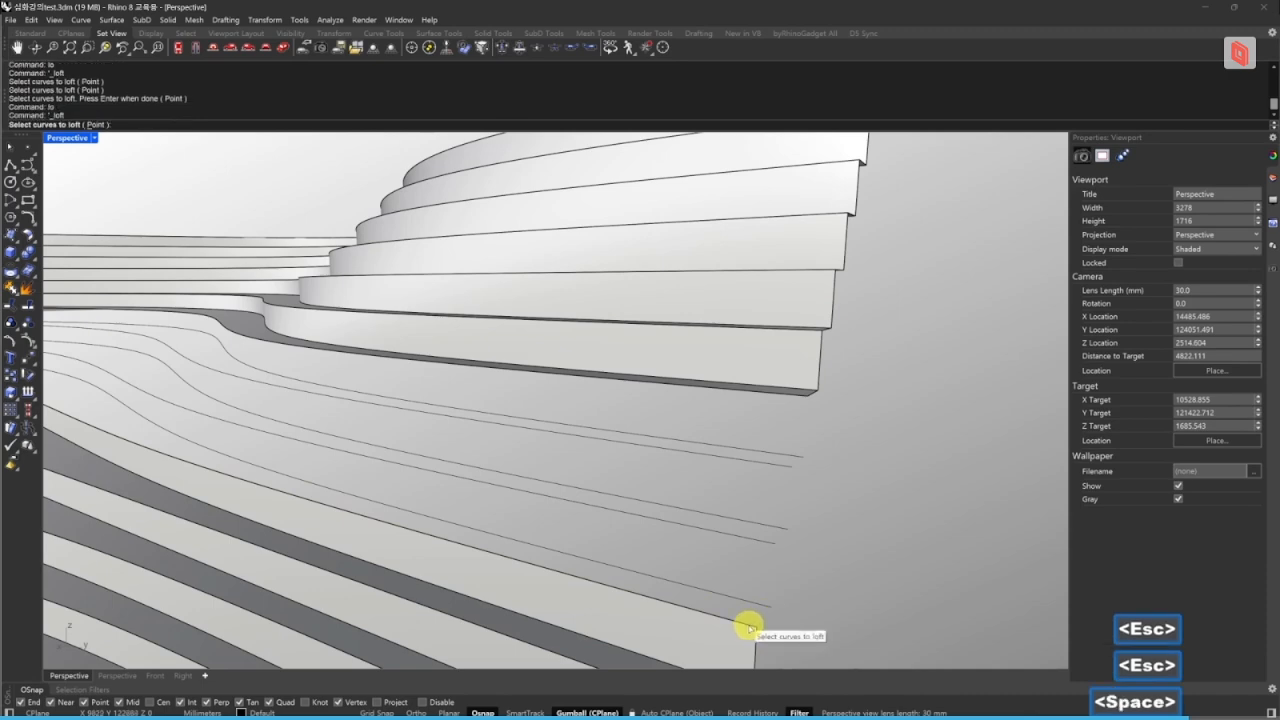
pyautogui.click(766, 607)
pyautogui.click(772, 632)
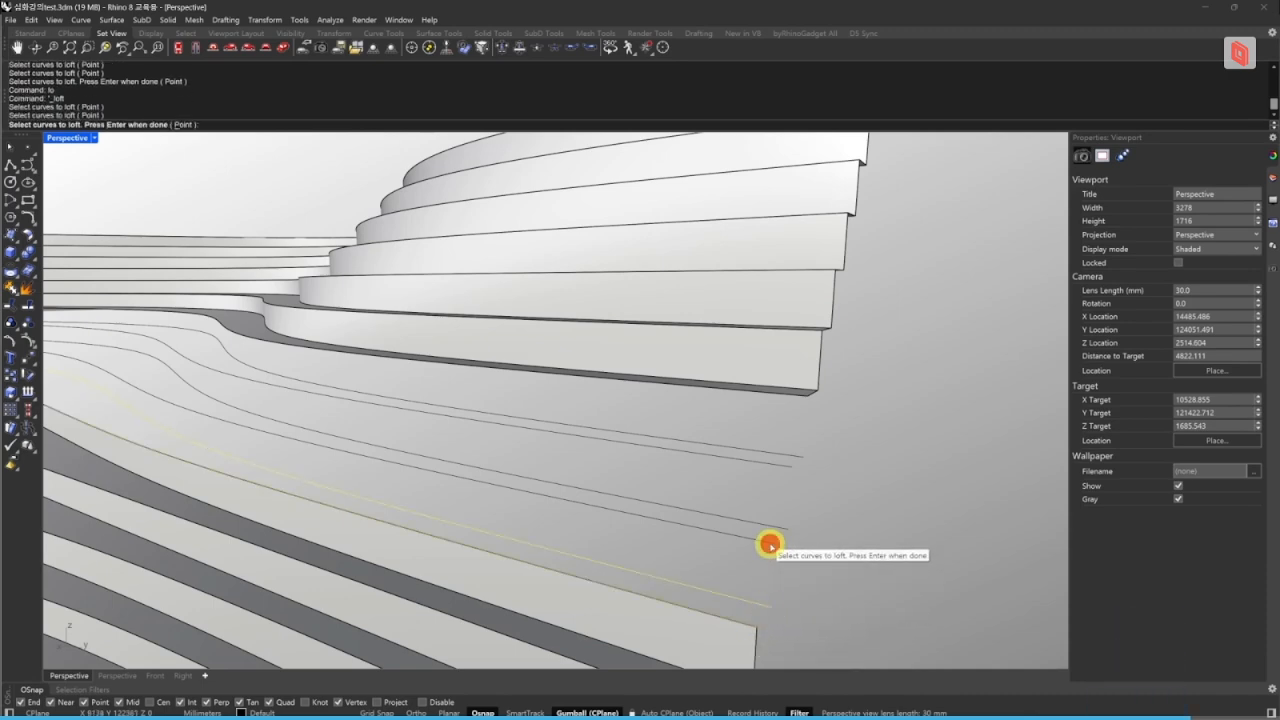
pyautogui.click(769, 541)
pyautogui.click(790, 526)
pyautogui.click(796, 460)
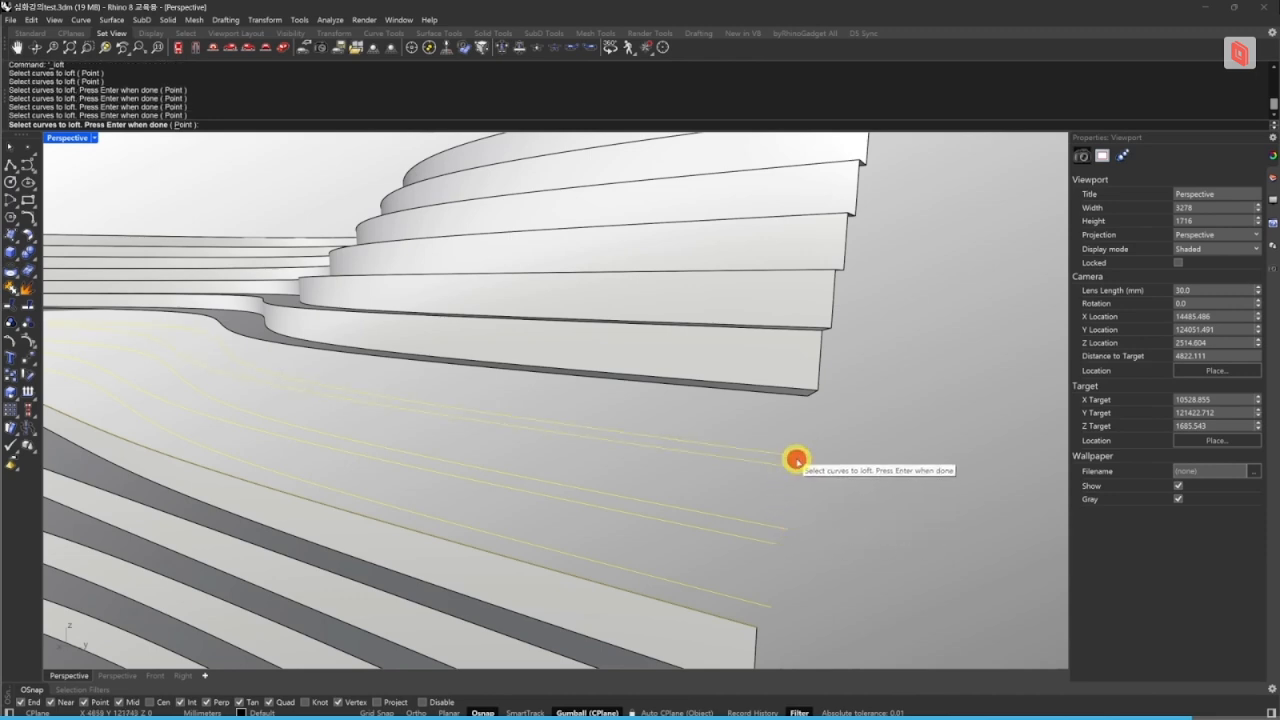
pyautogui.click(823, 405)
pyautogui.scroll(-5, 783, 443)
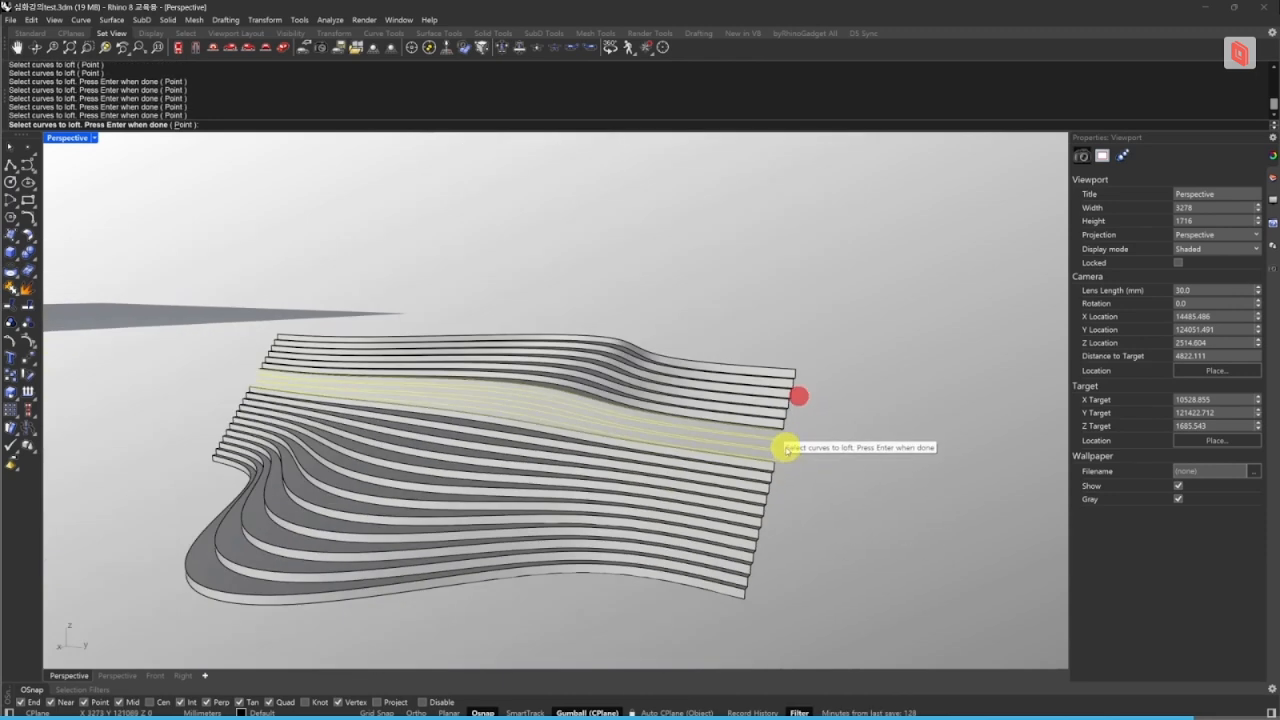
pyautogui.press('space')
pyautogui.press('space')
pyautogui.press('Escape')
pyautogui.press('Escape')
# - Select all the curves and delete them, leaving only the lofted step surfaces
pyautogui.scroll(-3, 655, 445)
pyautogui.moveTo(664, 454); pyautogui.dragTo(711, 440, button='right')
pyautogui.write('sc')
pyautogui.press('space')
pyautogui.write('e')
pyautogui.press('space')
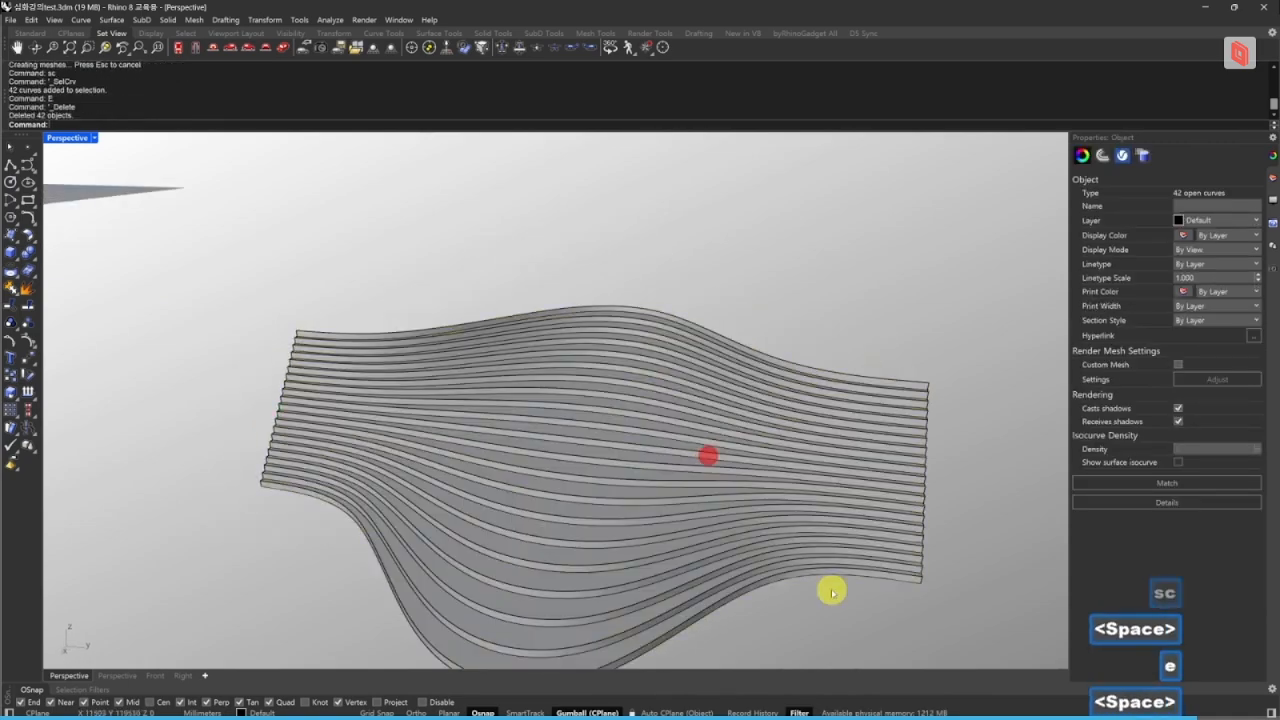
# - Join the four lofted pieces of the stair into one polysurface
pyautogui.moveTo(946, 623); pyautogui.dragTo(764, 228)
pyautogui.moveTo(877, 434); pyautogui.dragTo(818, 387, button='right')
pyautogui.write('j')
pyautogui.press('space')
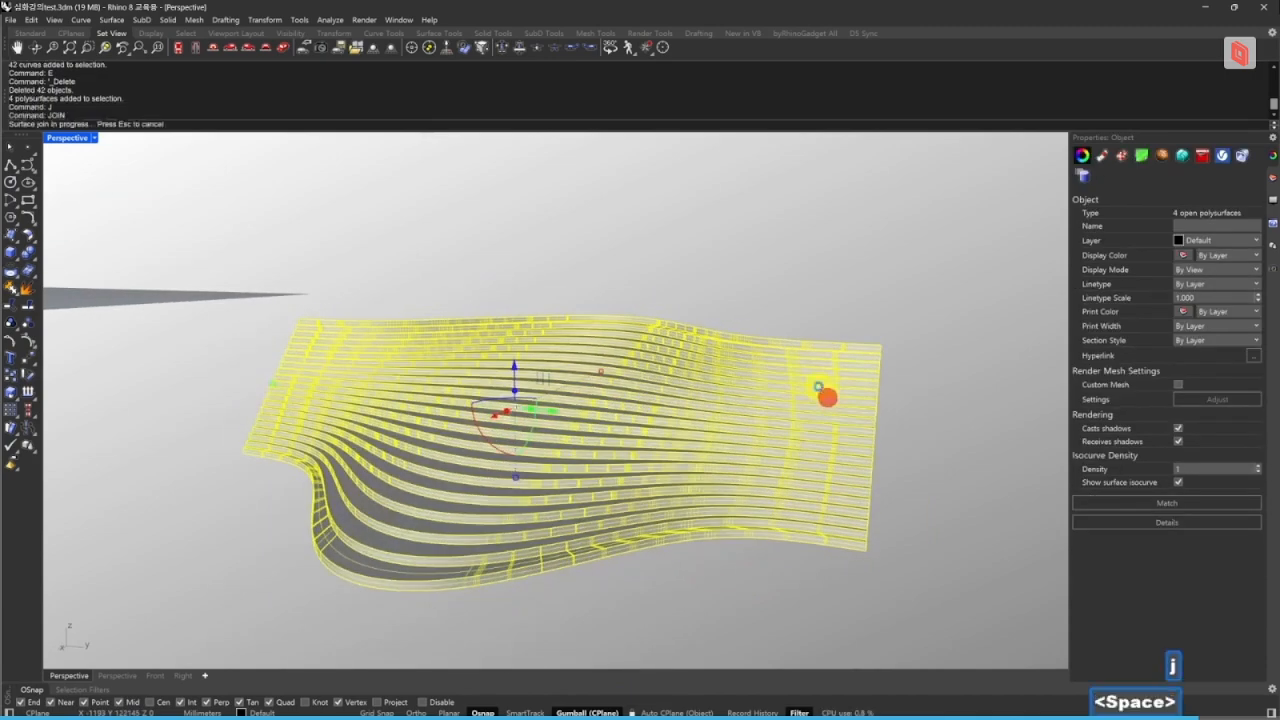
pyautogui.press('Escape')
pyautogui.press('Escape')
# - Show all the hidden objects again
pyautogui.moveTo(580, 437); pyautogui.dragTo(632, 376, button='right')
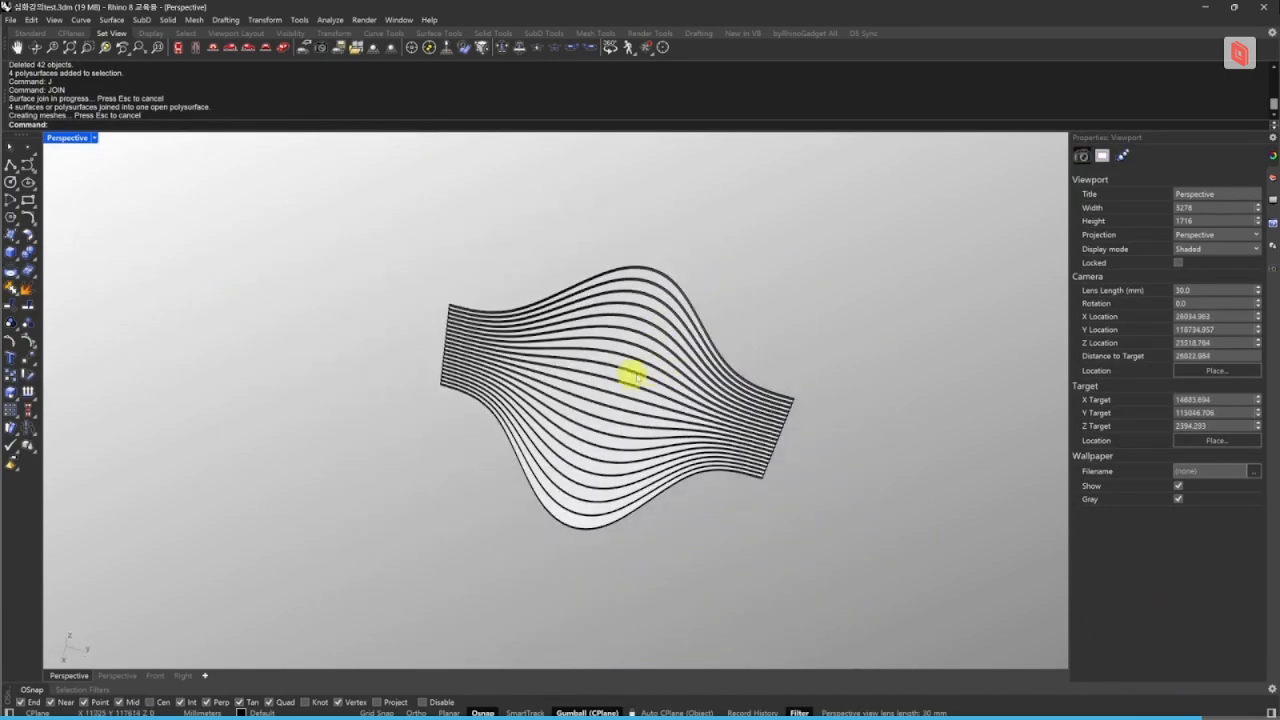
pyautogui.write('qq')
pyautogui.press('space')
pyautogui.moveTo(569, 349); pyautogui.dragTo(665, 462, button='right')
pyautogui.moveTo(557, 428); pyautogui.dragTo(670, 432, button='right')
pyautogui.scroll(4, 720, 454)
# - Move the stepped freeform stair sideways, clear of the smooth lofted surface it was made from
pyautogui.click(734, 452)
pyautogui.scroll(-2, 735, 452)
pyautogui.moveTo(663, 426); pyautogui.dragTo(949, 420)
pyautogui.keyDown('shift'); pyautogui.moveTo(603, 480); pyautogui.dragTo(566, 474, button='right'); pyautogui.keyUp('shift')
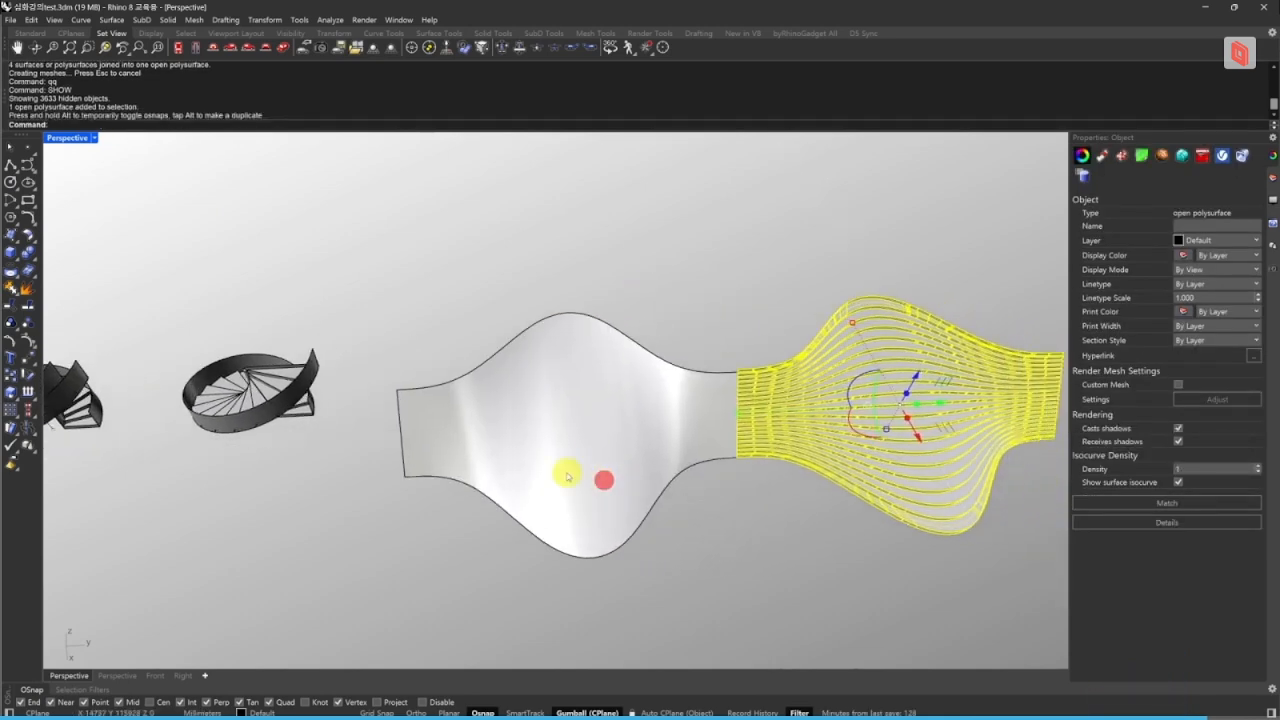
# - Delete the smooth lofted surface and its two original curves
pyautogui.press('Escape')
pyautogui.click(592, 449)
pyautogui.moveTo(692, 509); pyautogui.dragTo(800, 530, button='right')
pyautogui.write('e')
pyautogui.moveTo(680, 537); pyautogui.dragTo(575, 300)
pyautogui.write('e')
# - Move the stepped stair into the vacated place beside the spiral stairs
pyautogui.click(938, 455)
pyautogui.moveTo(938, 455); pyautogui.dragTo(610, 465)
pyautogui.press('Escape')
# - Examine the finished freeform stair up close and from several low angles along its curved steps
pyautogui.moveTo(606, 452); pyautogui.dragTo(759, 470, button='right')
pyautogui.scroll(4, 648, 440)
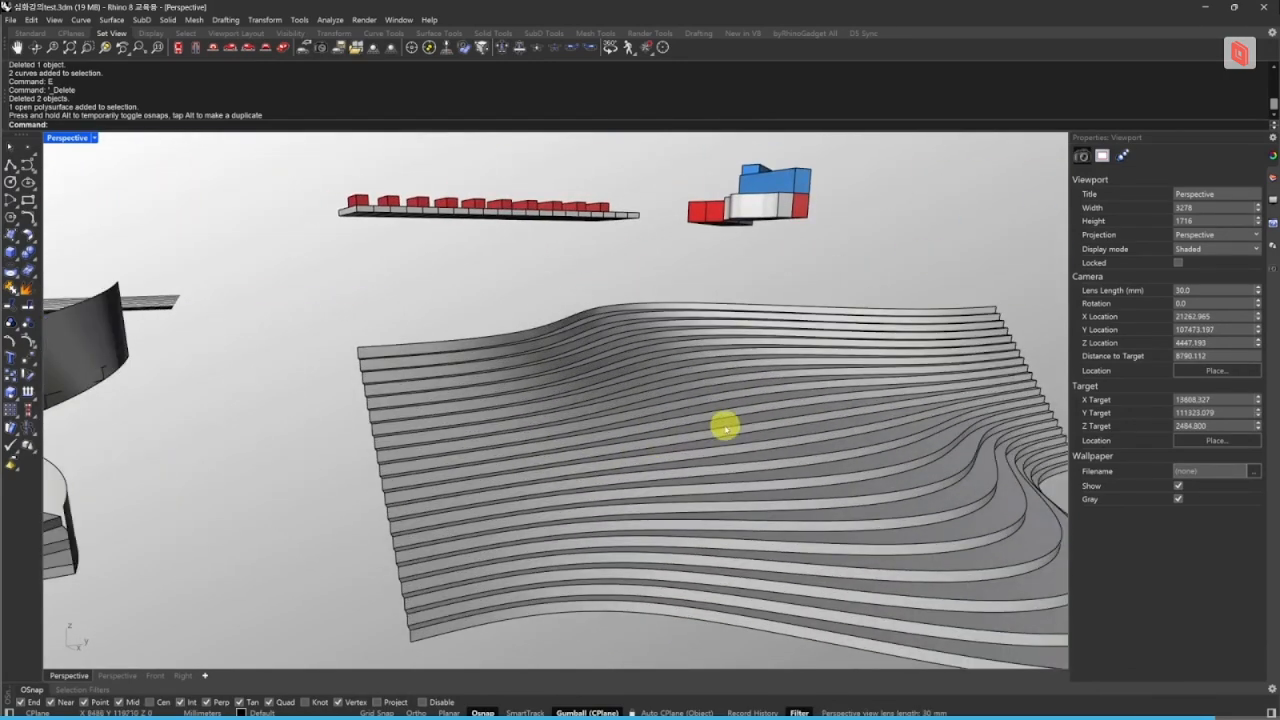
pyautogui.scroll(6, 725, 428)
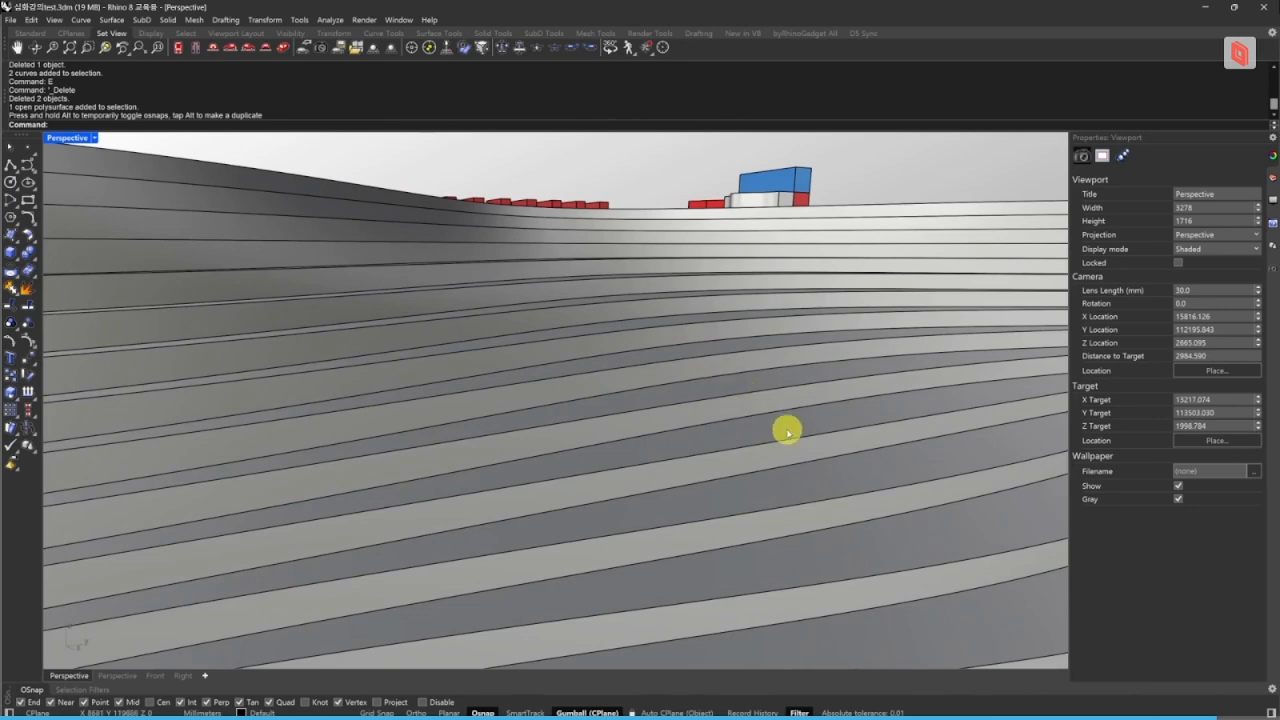
pyautogui.moveTo(776, 449); pyautogui.dragTo(539, 444, button='right')
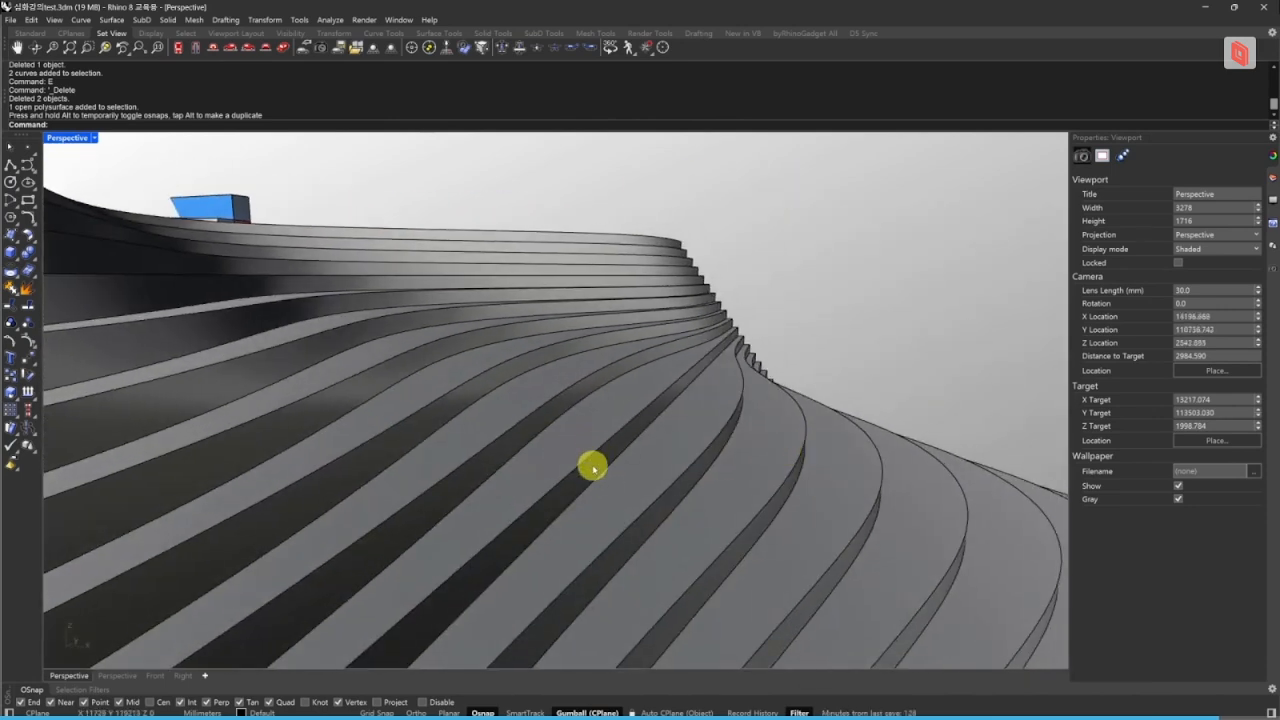
pyautogui.scroll(-5, 605, 462)
pyautogui.moveTo(783, 560); pyautogui.dragTo(815, 587, button='right')
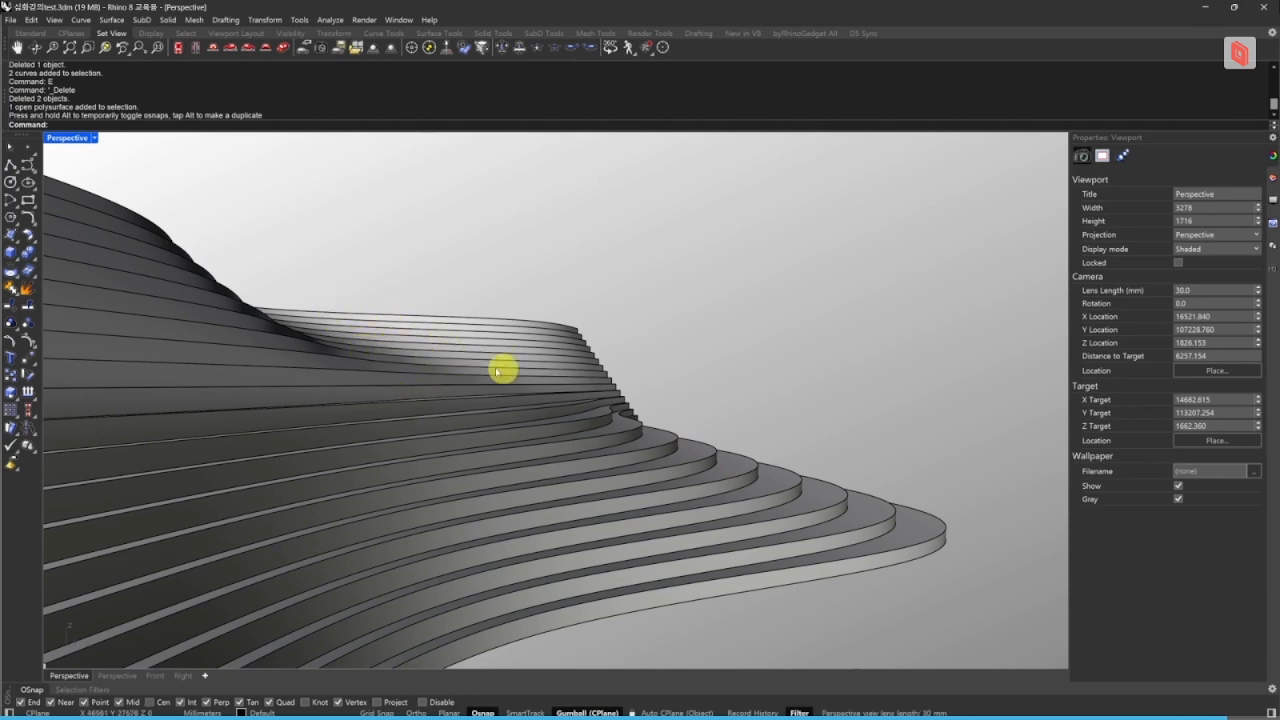
pyautogui.moveTo(583, 450); pyautogui.dragTo(532, 374, button='right')
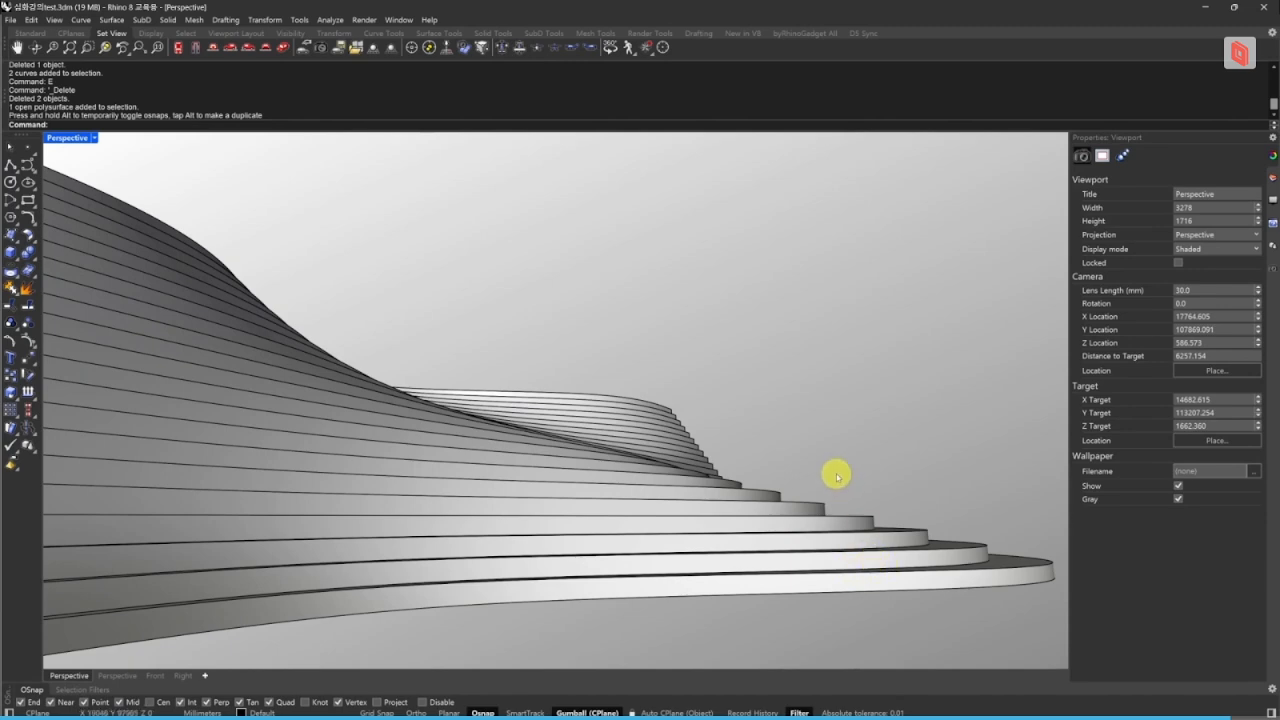
pyautogui.moveTo(727, 502); pyautogui.dragTo(674, 500, button='right')
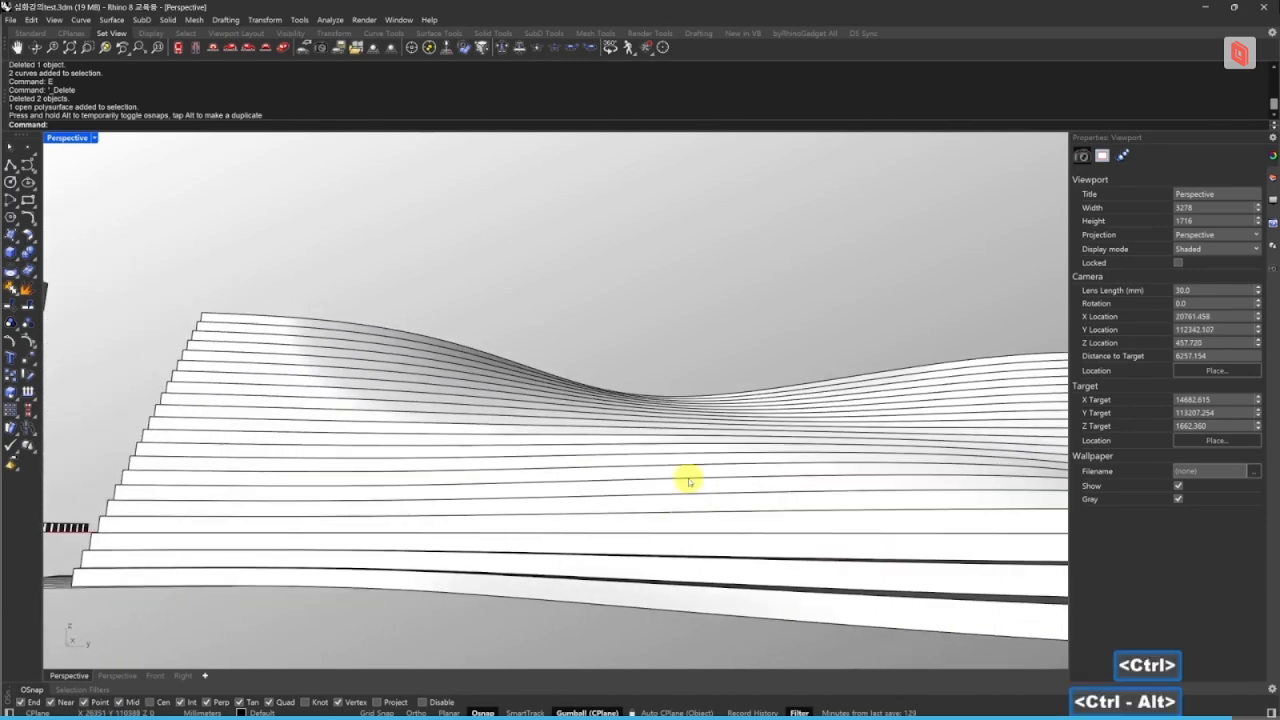
# - Try the Monochrome display mode on the stair and return to Shaded
pyautogui.hotkey('ctrl', 'alt', 'm')
pyautogui.moveTo(600, 405)
pyautogui.mouseDown(button='right')
pyautogui.moveTo(609, 411)
pyautogui.moveTo(591, 429)
pyautogui.moveTo(628, 485)
pyautogui.moveTo(722, 474)
pyautogui.mouseUp(button='right')
pyautogui.scroll(-8, 605, 470)
pyautogui.hotkey('ctrl', 'alt', 's')
# - Isolate the whole row of stair models from the rest of the scene
pyautogui.scroll(-4, 735, 474)
pyautogui.moveTo(890, 542); pyautogui.dragTo(232, 366)
pyautogui.write('q')
pyautogui.press('space')
pyautogui.press('Escape')
# - Examine the joined freeform stair beside the spiral stairs, checking its steps from above and from the side
pyautogui.scroll(8, 755, 458)
pyautogui.moveTo(737, 443); pyautogui.dragTo(700, 408, button='right')
pyautogui.scroll(4, 674, 448)
pyautogui.moveTo(673, 450); pyautogui.dragTo(766, 442, button='right')
pyautogui.moveTo(630, 422); pyautogui.dragTo(648, 440, button='right')
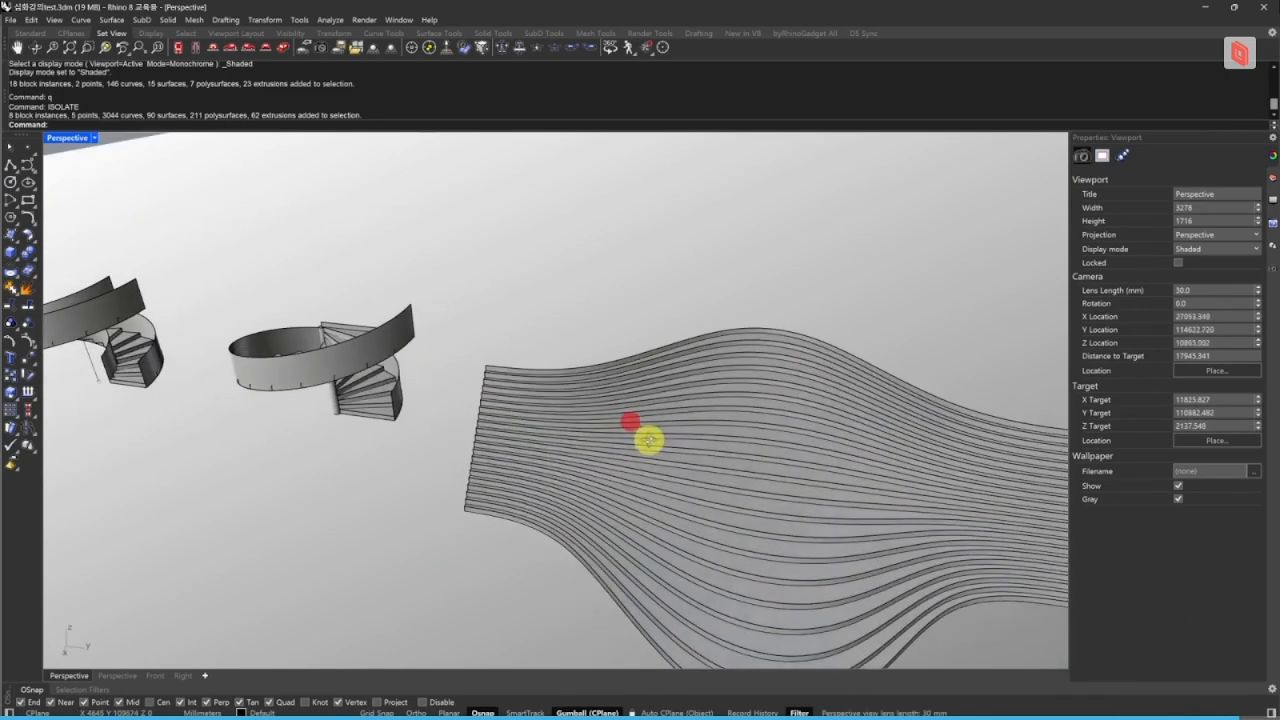
pyautogui.scroll(1, 737, 460)
pyautogui.keyDown('shift'); pyautogui.moveTo(739, 456); pyautogui.dragTo(608, 414, button='right'); pyautogui.keyUp('shift')
pyautogui.click(651, 417)
pyautogui.moveTo(741, 426); pyautogui.dragTo(737, 417, button='right')
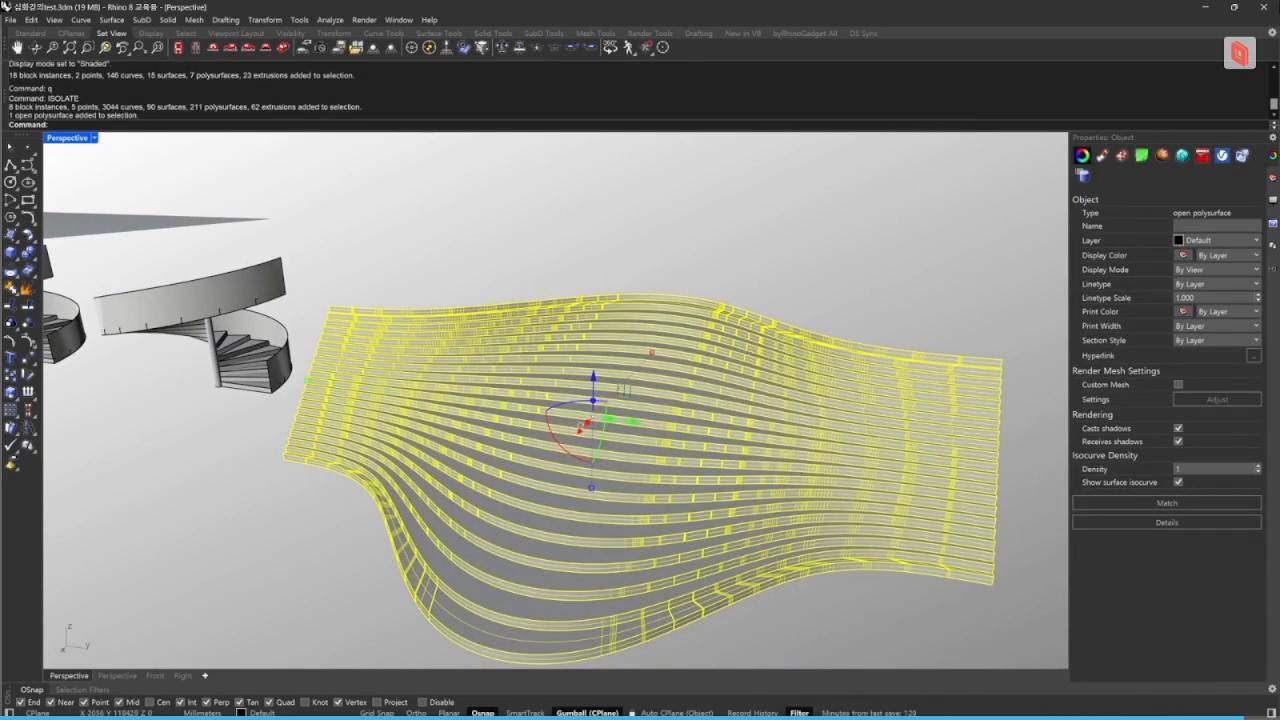
pyautogui.click(778, 273)
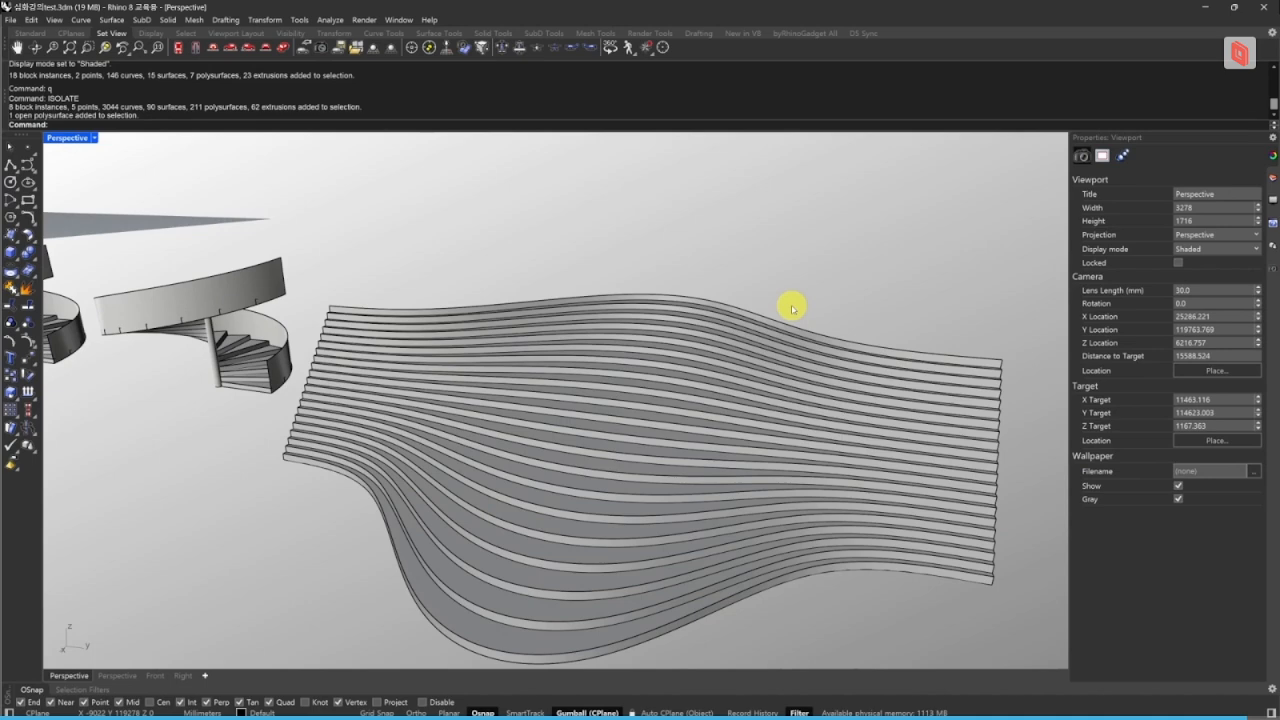
pyautogui.moveTo(472, 539); pyautogui.dragTo(615, 428, button='right')
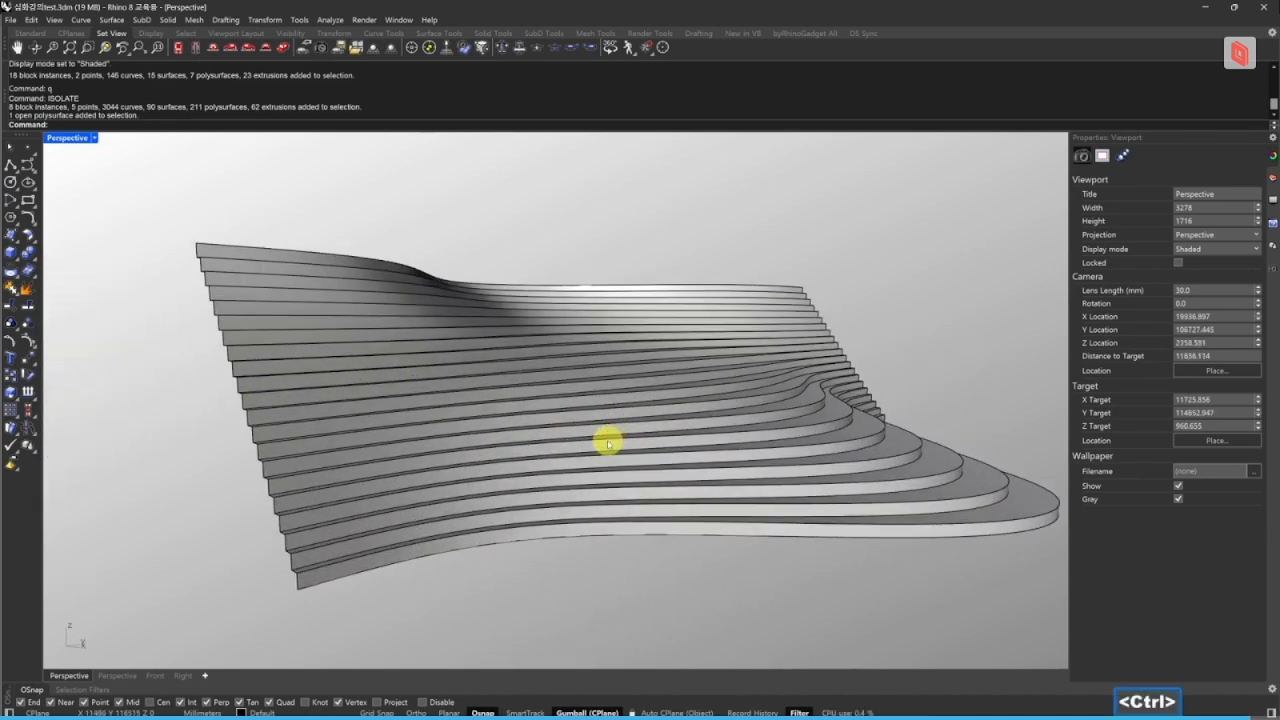
pyautogui.moveTo(679, 458); pyautogui.dragTo(658, 459, button='right')
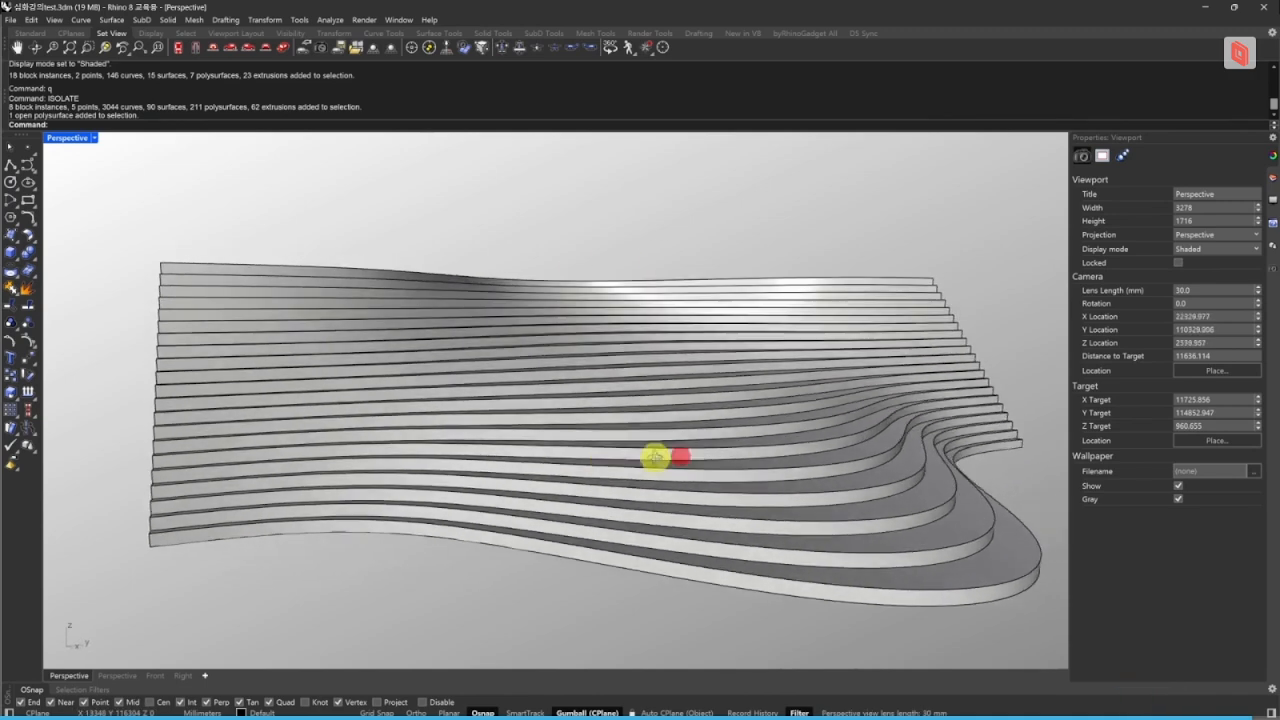
# - Display the whole row of stair models in Monochrome mode
pyautogui.scroll(-2, 664, 465)
pyautogui.scroll(-6, 664, 470)
pyautogui.keyDown('shift'); pyautogui.moveTo(489, 503); pyautogui.dragTo(760, 491, button='right'); pyautogui.keyUp('shift')
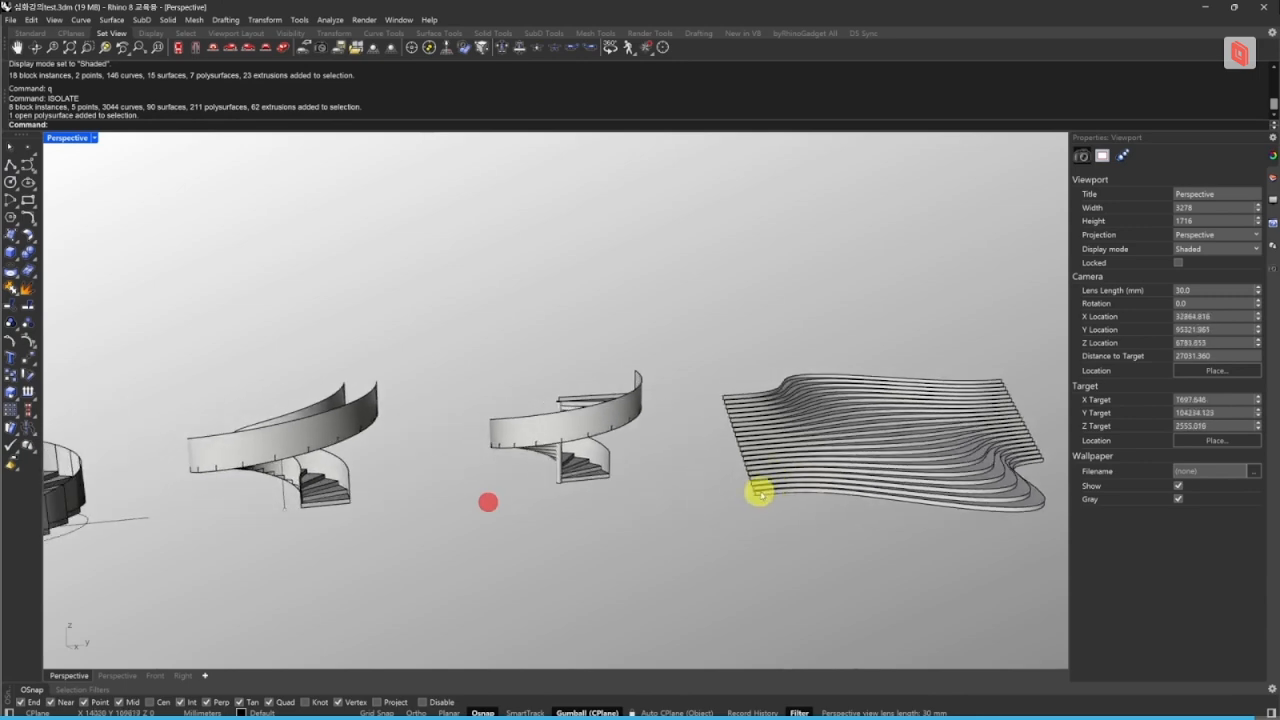
pyautogui.keyDown('ctrl'); pyautogui.moveTo(601, 509); pyautogui.dragTo(300, 457, button='right'); pyautogui.keyUp('ctrl')
pyautogui.hotkey('ctrl', 'alt', 'm')
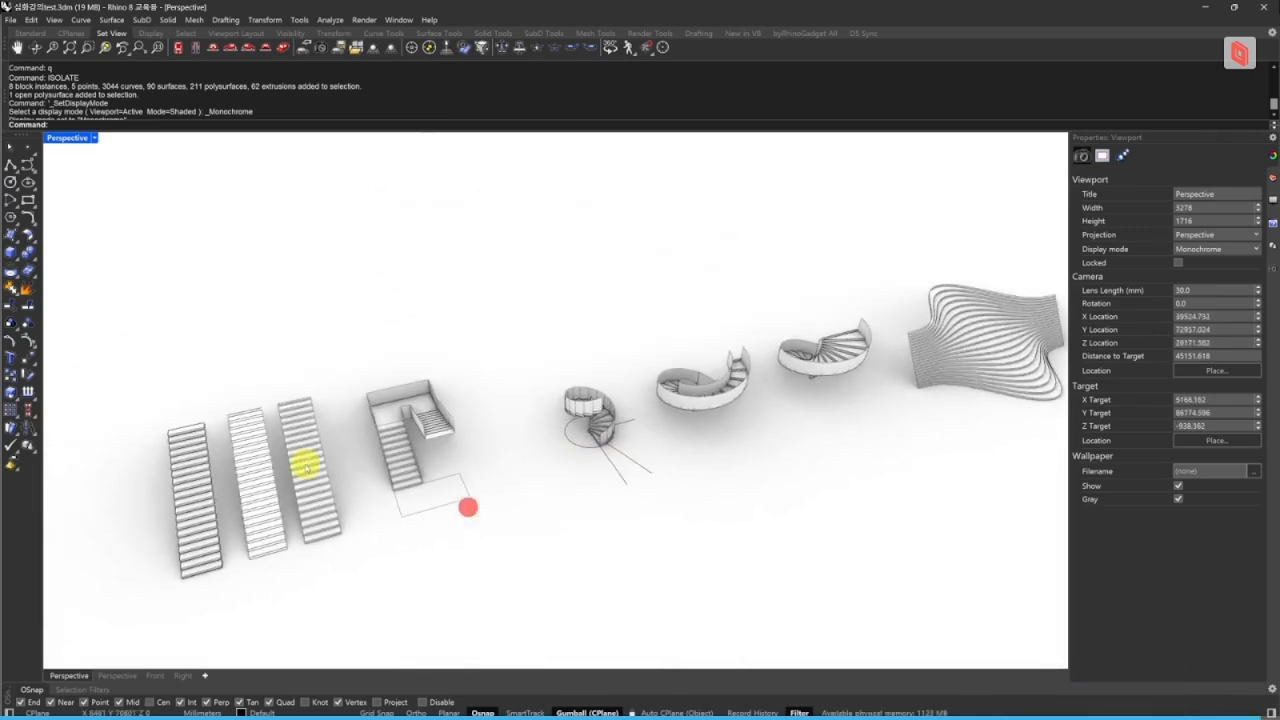
# - Review the stair models in turn, from the straight flights through the spiral stairs to the freeform stair
pyautogui.scroll(4, 310, 468)
pyautogui.click(305, 470)
pyautogui.click(397, 451)
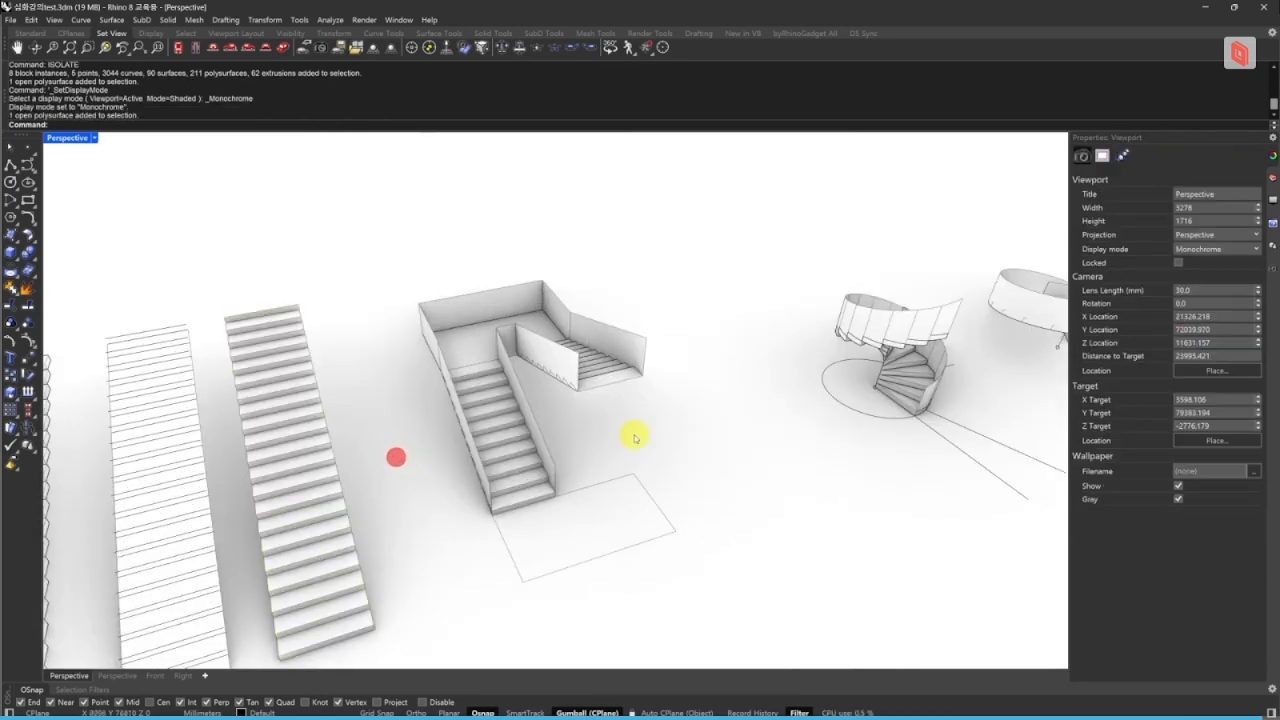
pyautogui.keyDown('shift'); pyautogui.moveTo(816, 377); pyautogui.dragTo(536, 460, button='right'); pyautogui.keyUp('shift')
pyautogui.moveTo(620, 432); pyautogui.dragTo(614, 409, button='right')
pyautogui.keyDown('shift'); pyautogui.moveTo(777, 401); pyautogui.dragTo(726, 343, button='right'); pyautogui.keyUp('shift')
pyautogui.scroll(6, 722, 410)
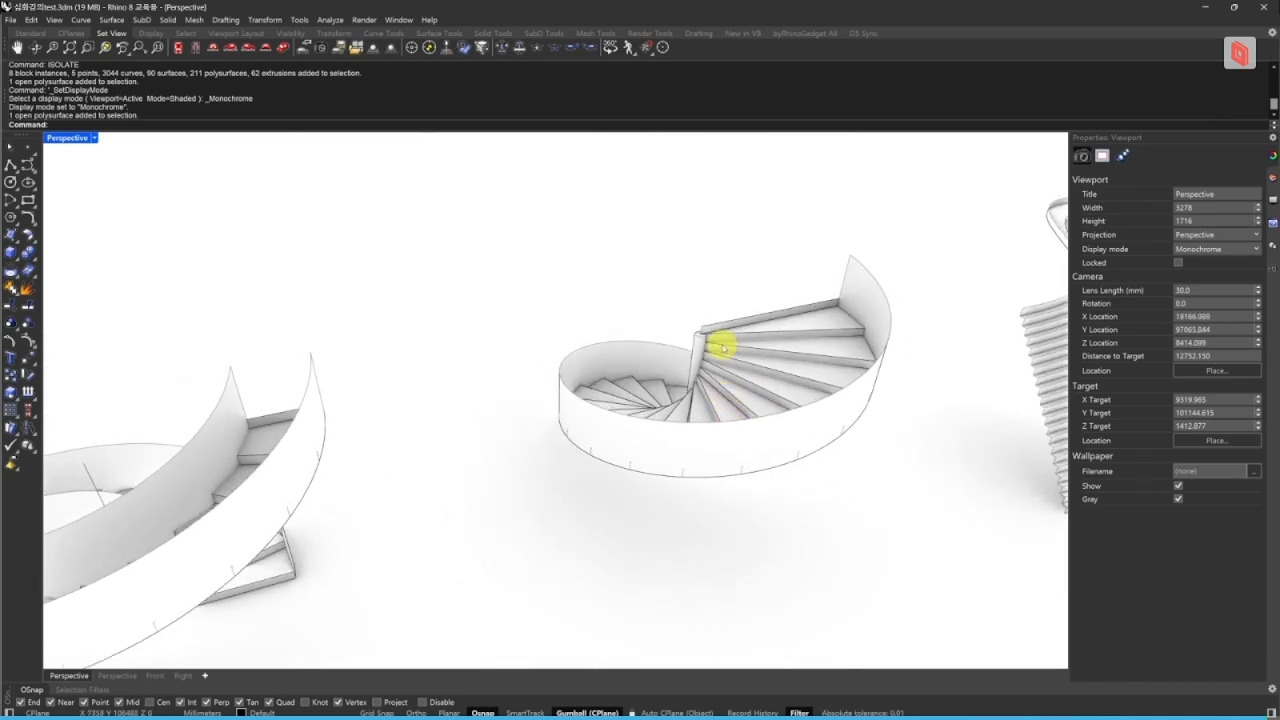
pyautogui.scroll(3, 710, 336)
pyautogui.scroll(5, 710, 336)
pyautogui.scroll(-6, 677, 391)
pyautogui.scroll(-6, 824, 409)
pyautogui.keyDown('shift'); pyautogui.moveTo(817, 409); pyautogui.dragTo(636, 385, button='right'); pyautogui.keyUp('shift')
pyautogui.keyDown('shift'); pyautogui.moveTo(395, 500); pyautogui.dragTo(673, 475, button='right'); pyautogui.keyUp('shift')
pyautogui.scroll(-3, 714, 463)
pyautogui.keyDown('shift'); pyautogui.moveTo(673, 475); pyautogui.dragTo(660, 441, button='right'); pyautogui.keyUp('shift')
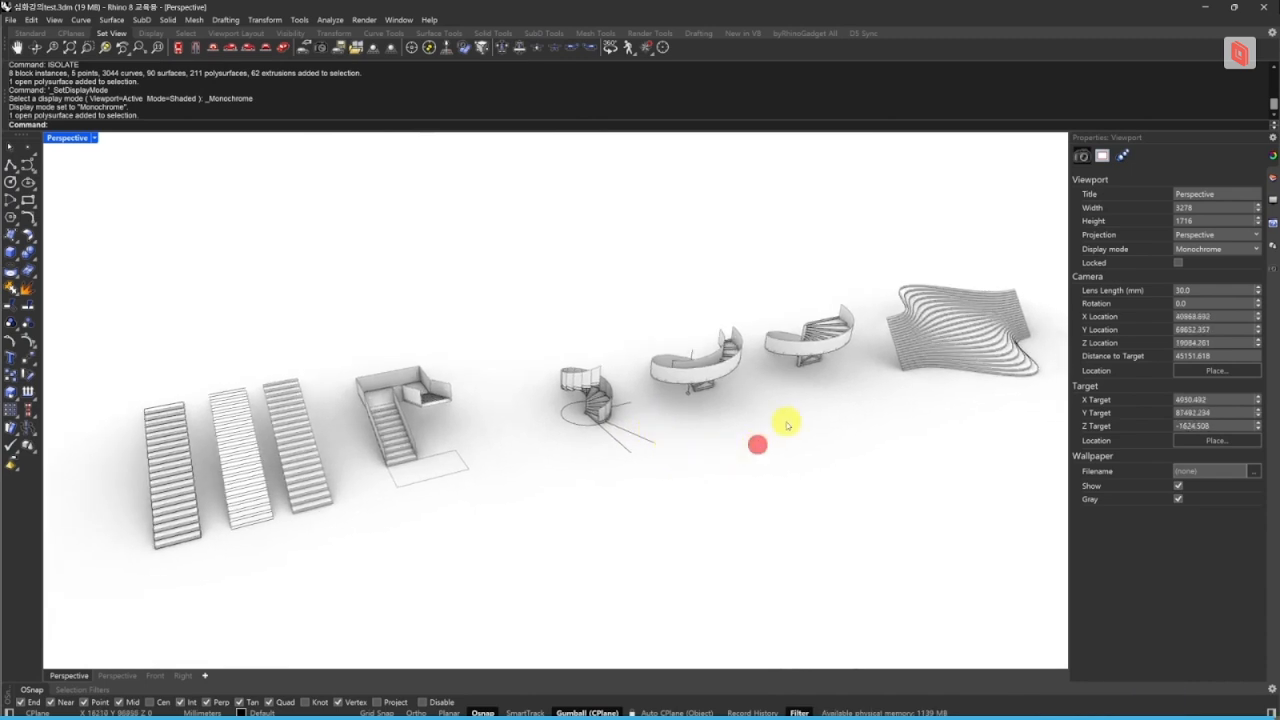